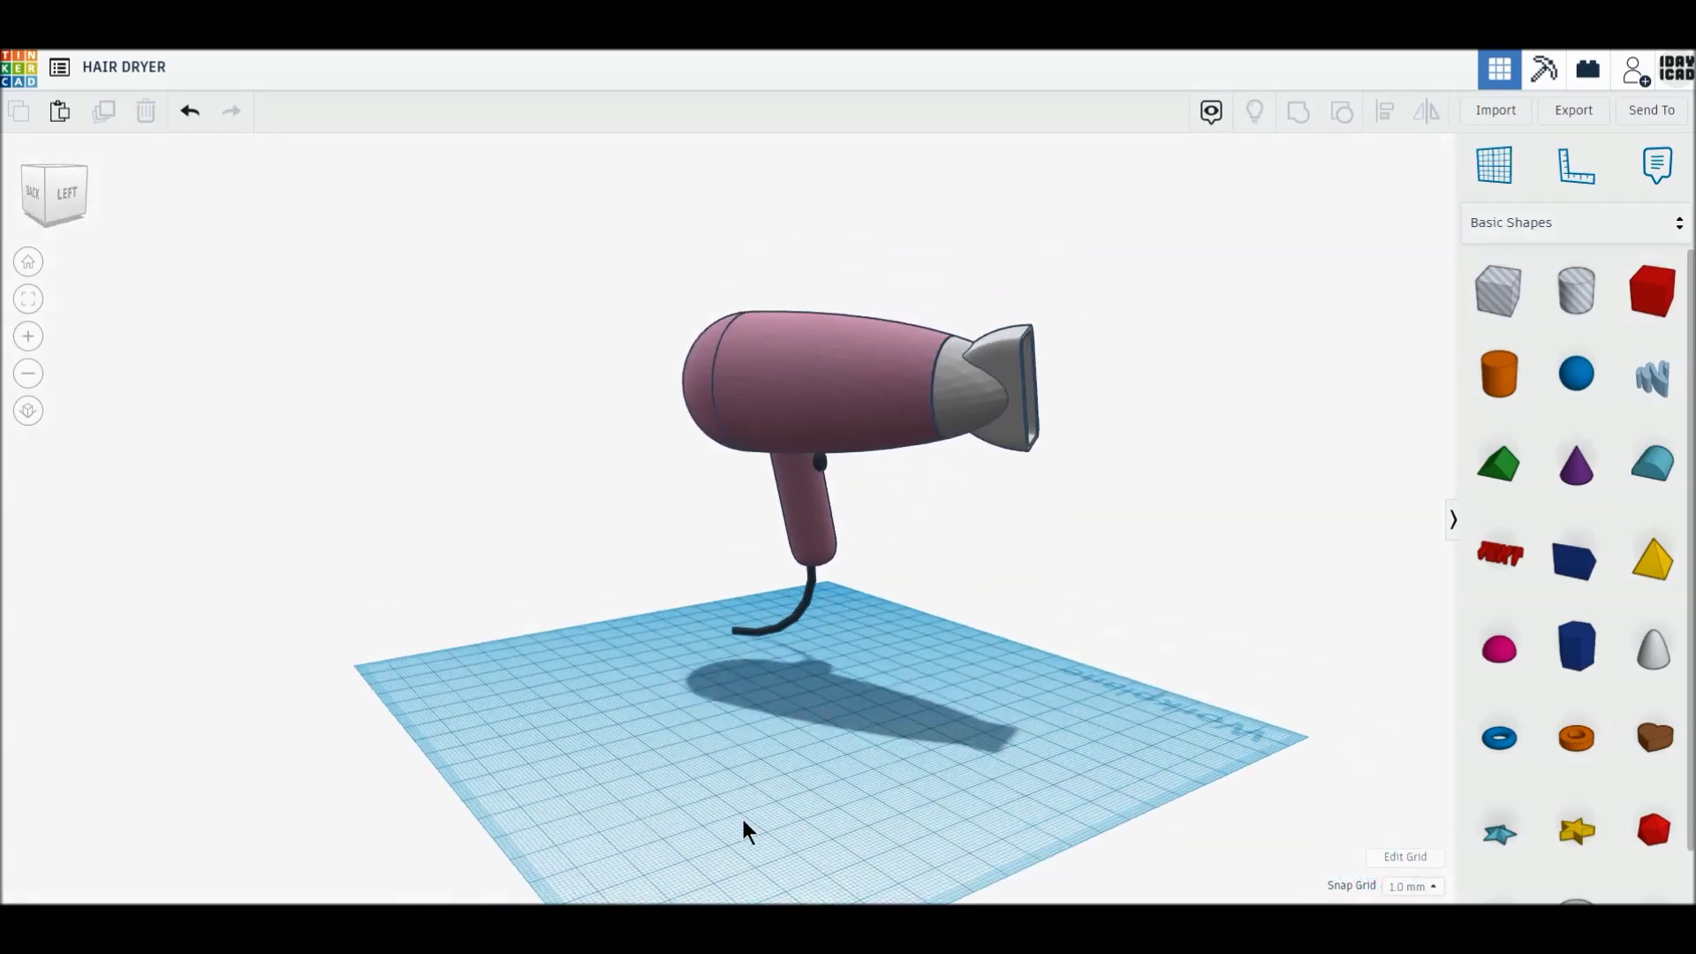
Orbit the finished pink hair dryer to show it from behind and then from the front
right_drag(145, 869, 818, 856)
mouse_move(34, 871)
right_down()
mouse_move(30, 897)
mouse_move(731, 898)
mouse_move(667, 772)
mouse_move(616, 750)
mouse_move(498, 846)
mouse_move(730, 844)
mouse_move(731, 807)
mouse_move(726, 821)
right_up()
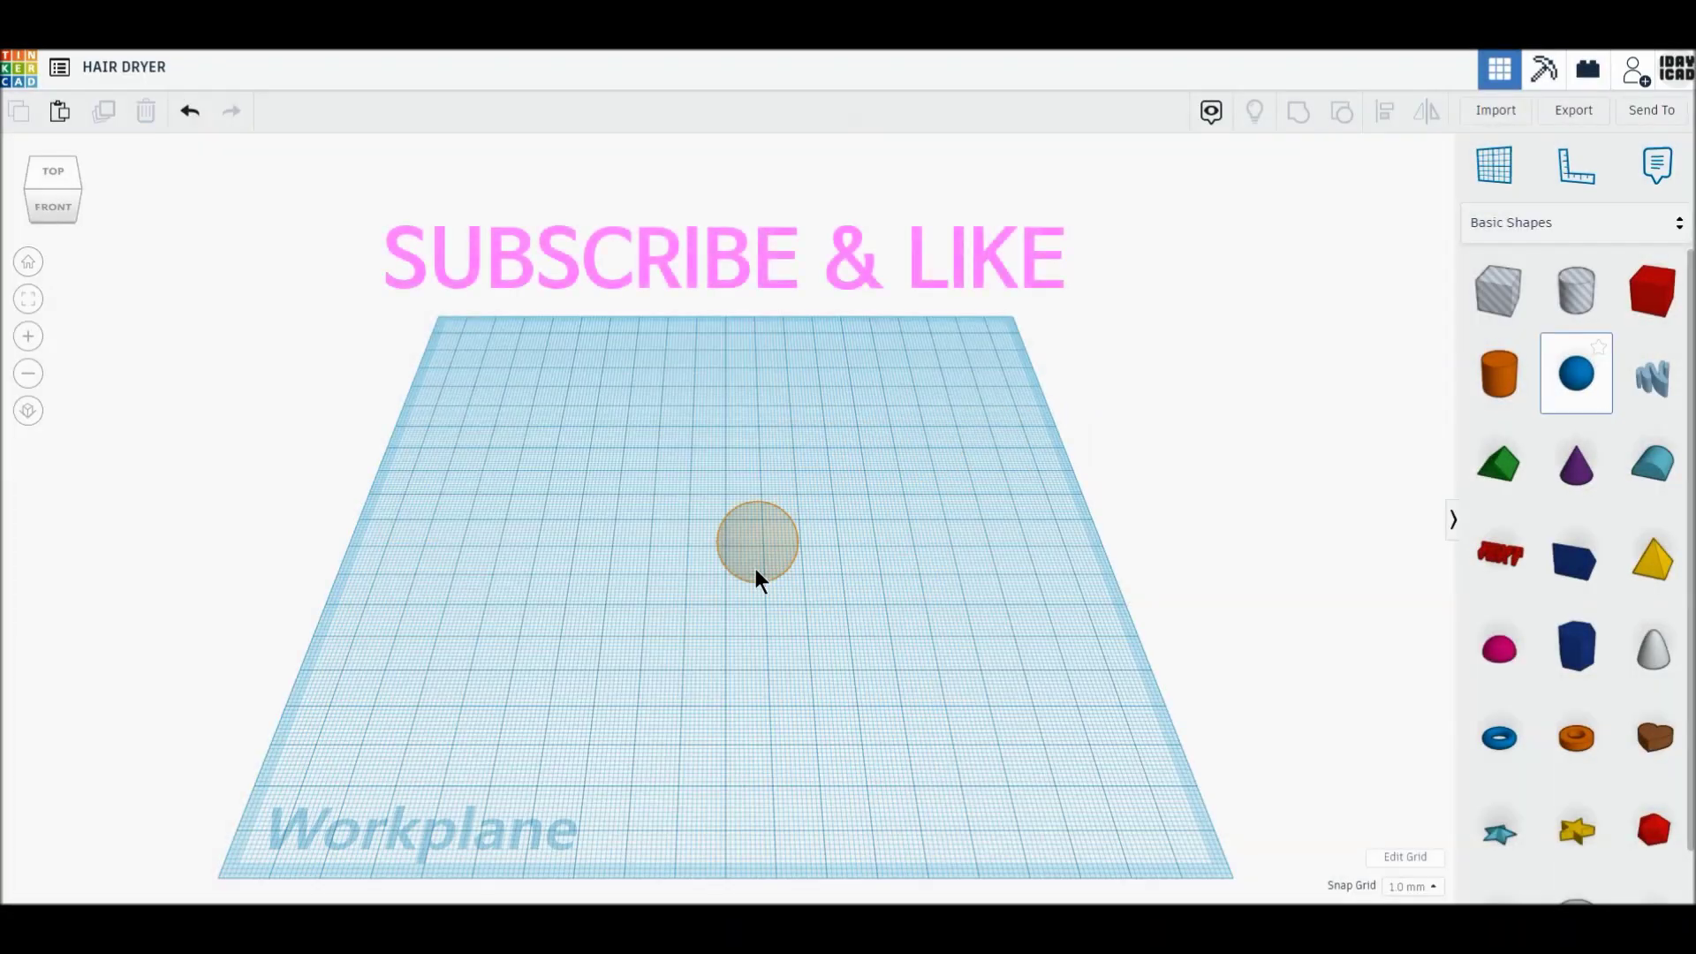
Place a 24-step smooth sphere with a box hole beside it
click(756, 569)
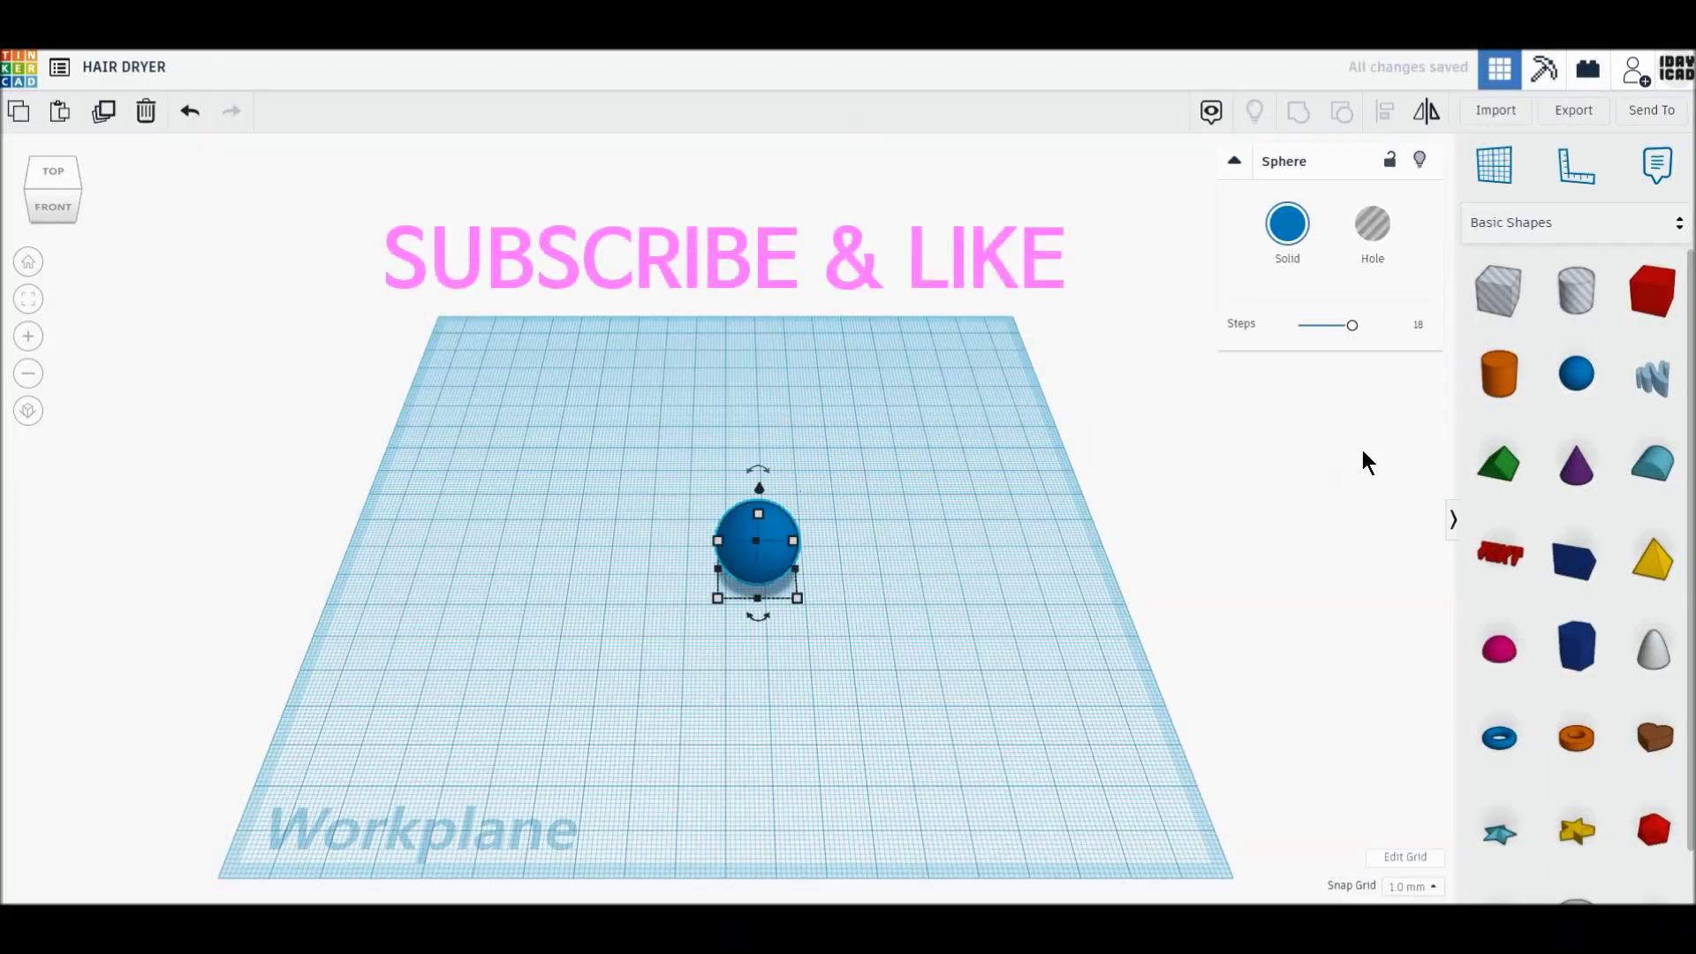
drag(1352, 325, 1424, 323)
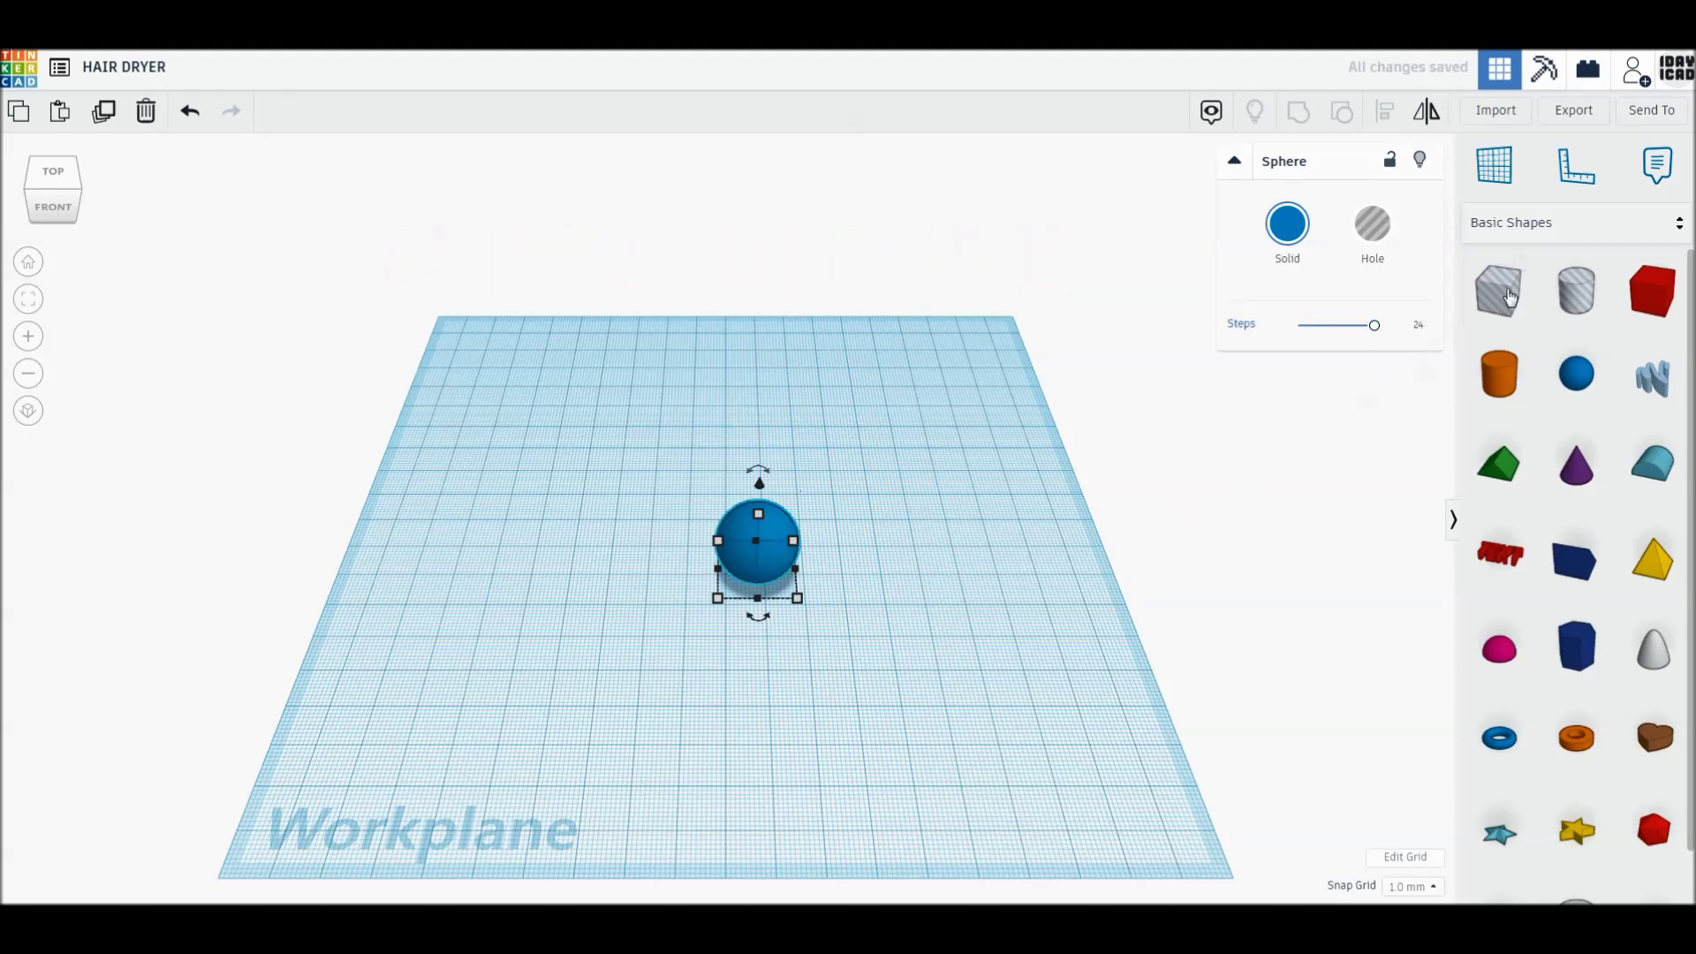
click(1510, 297)
click(924, 560)
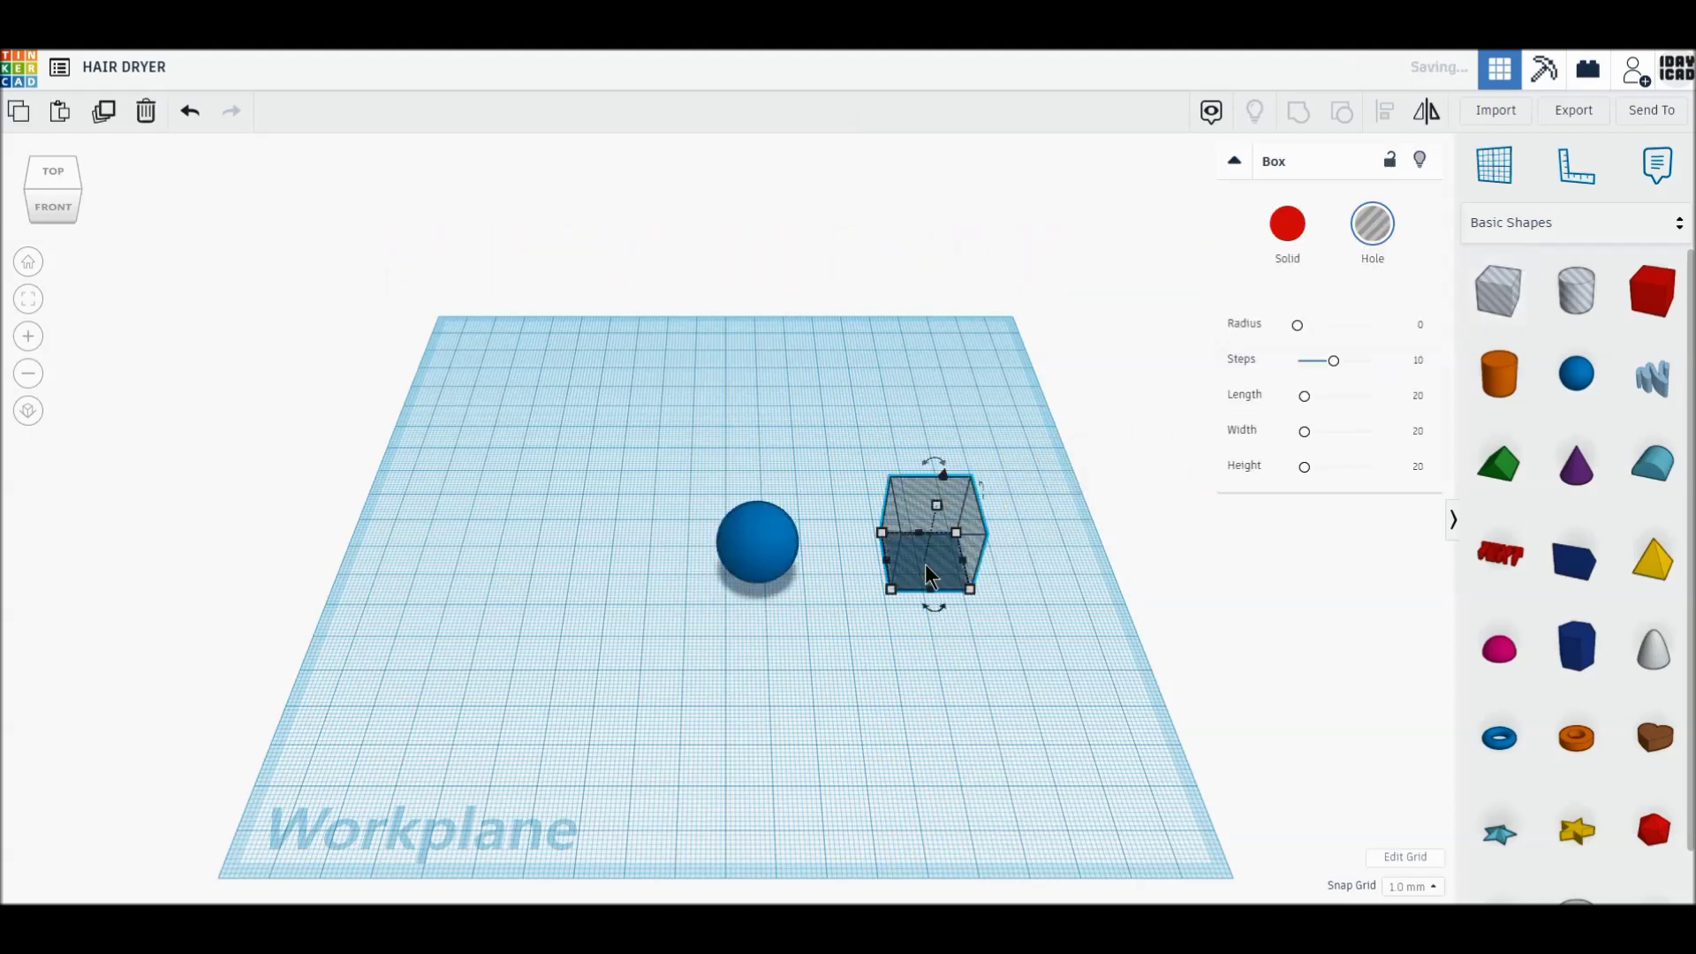
Duplicate the sphere and shift the copy 29 mm to the left
click(763, 554)
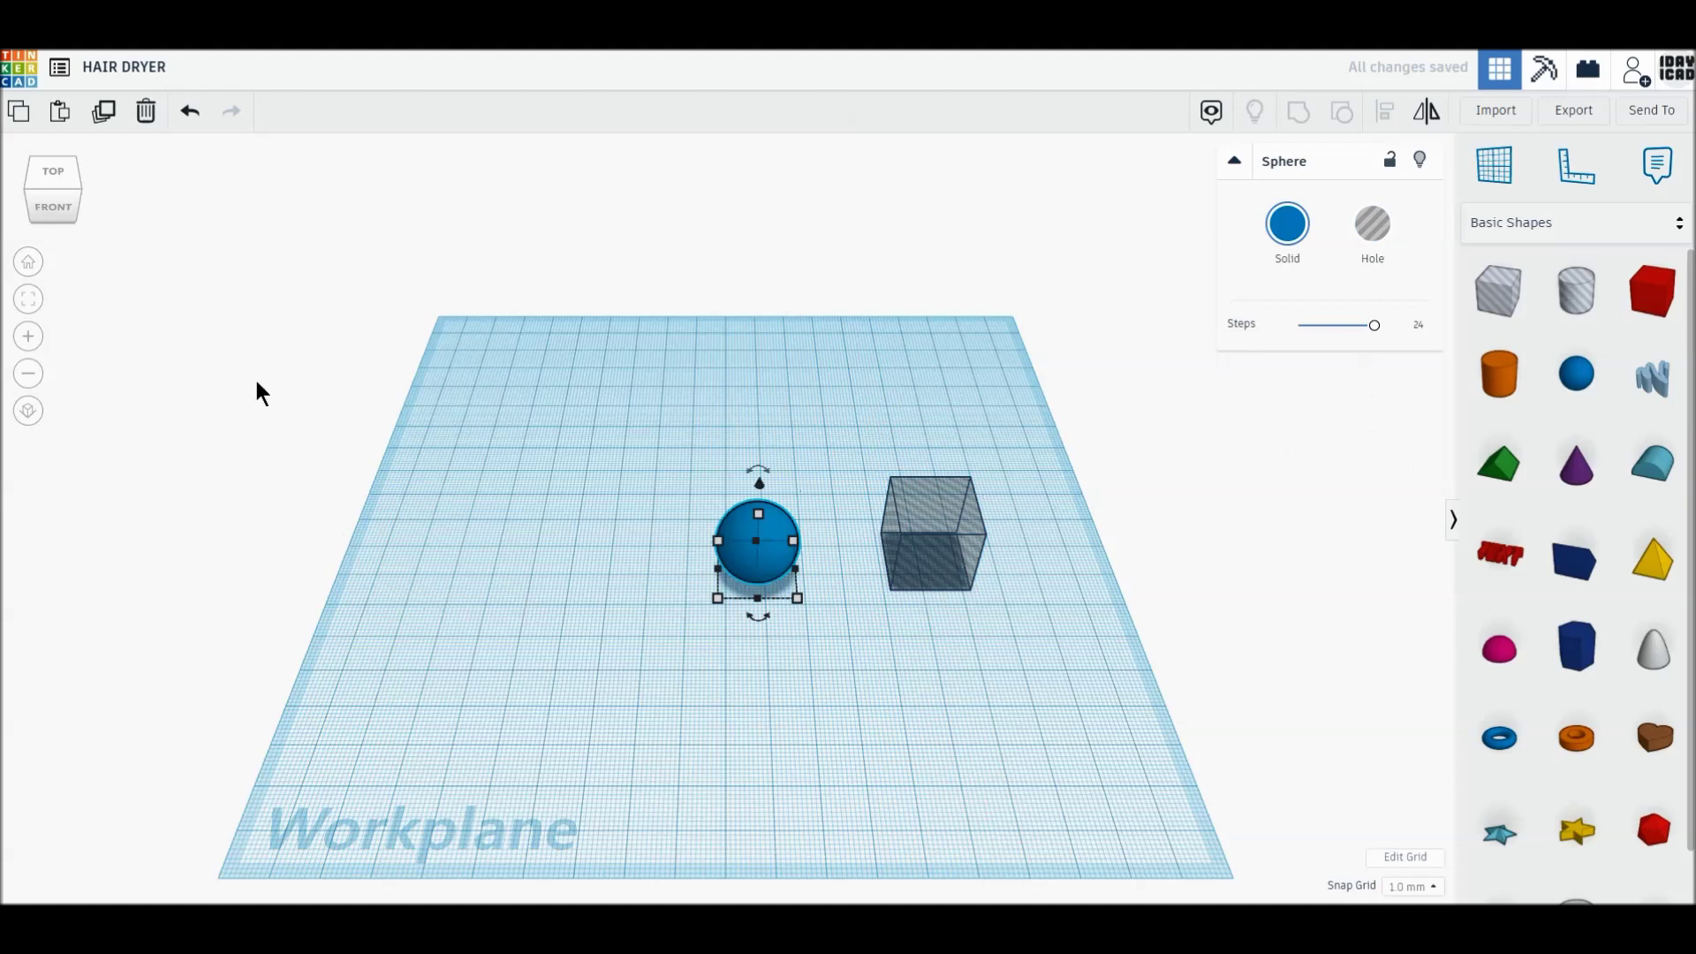
click(101, 115)
drag(731, 574, 581, 562)
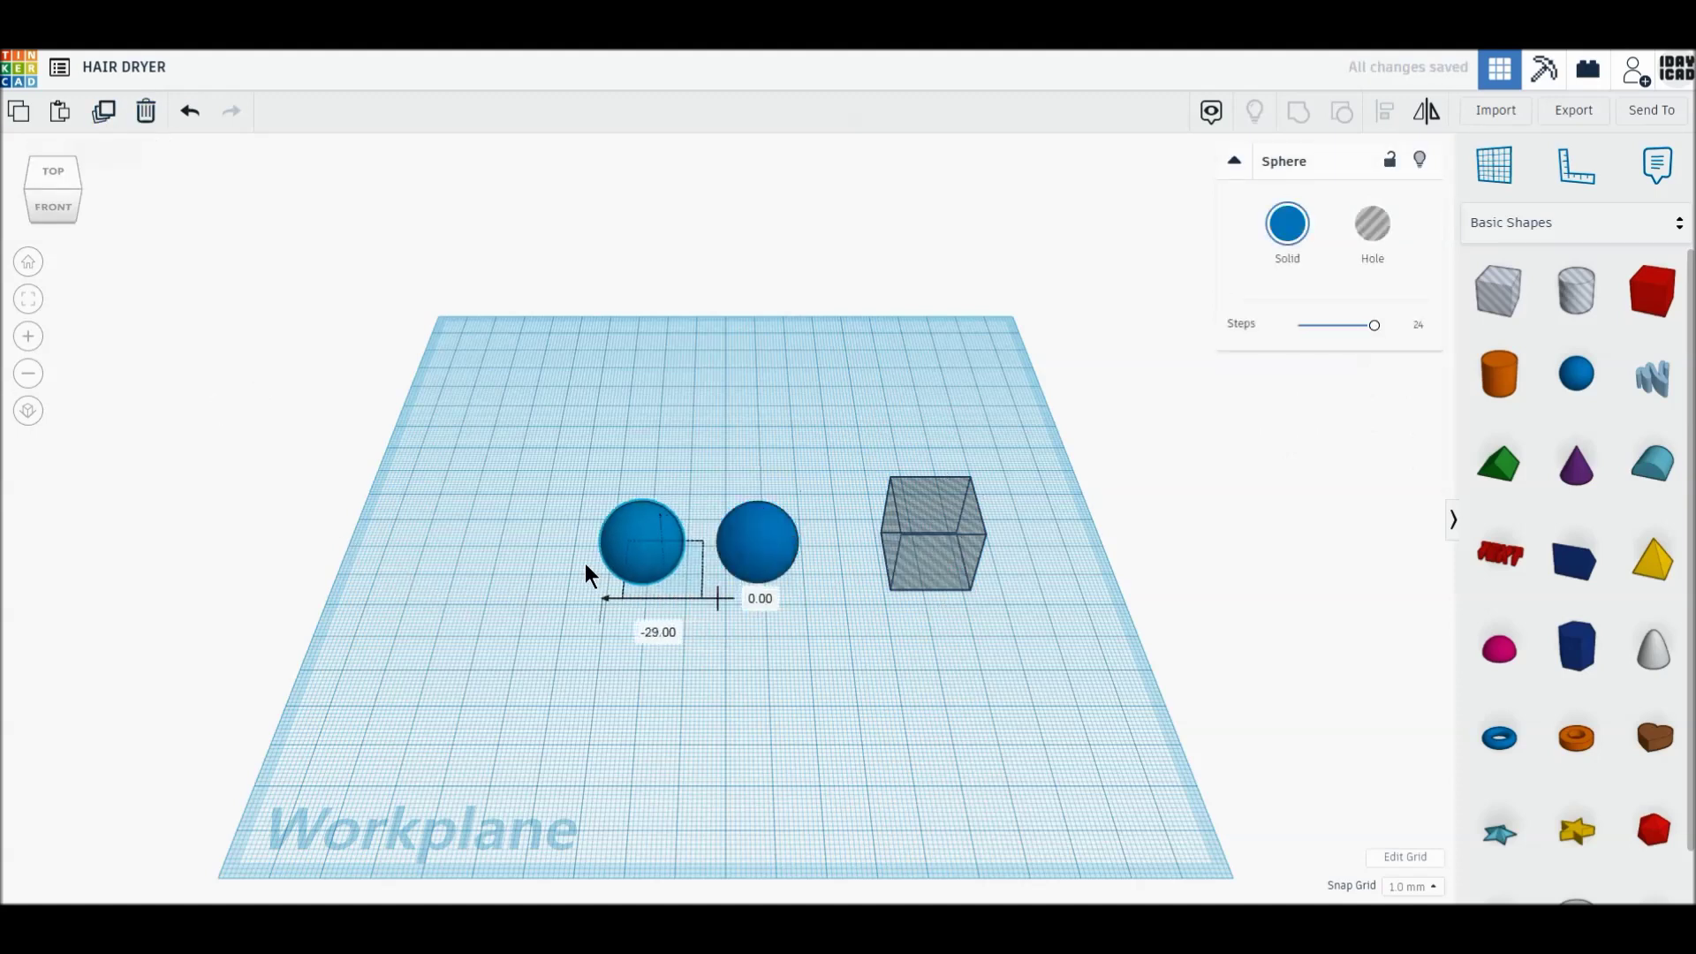
Switch to an orthographic top-down view with the spheres framed higher on screen
scroll(770, 606, up, 2)
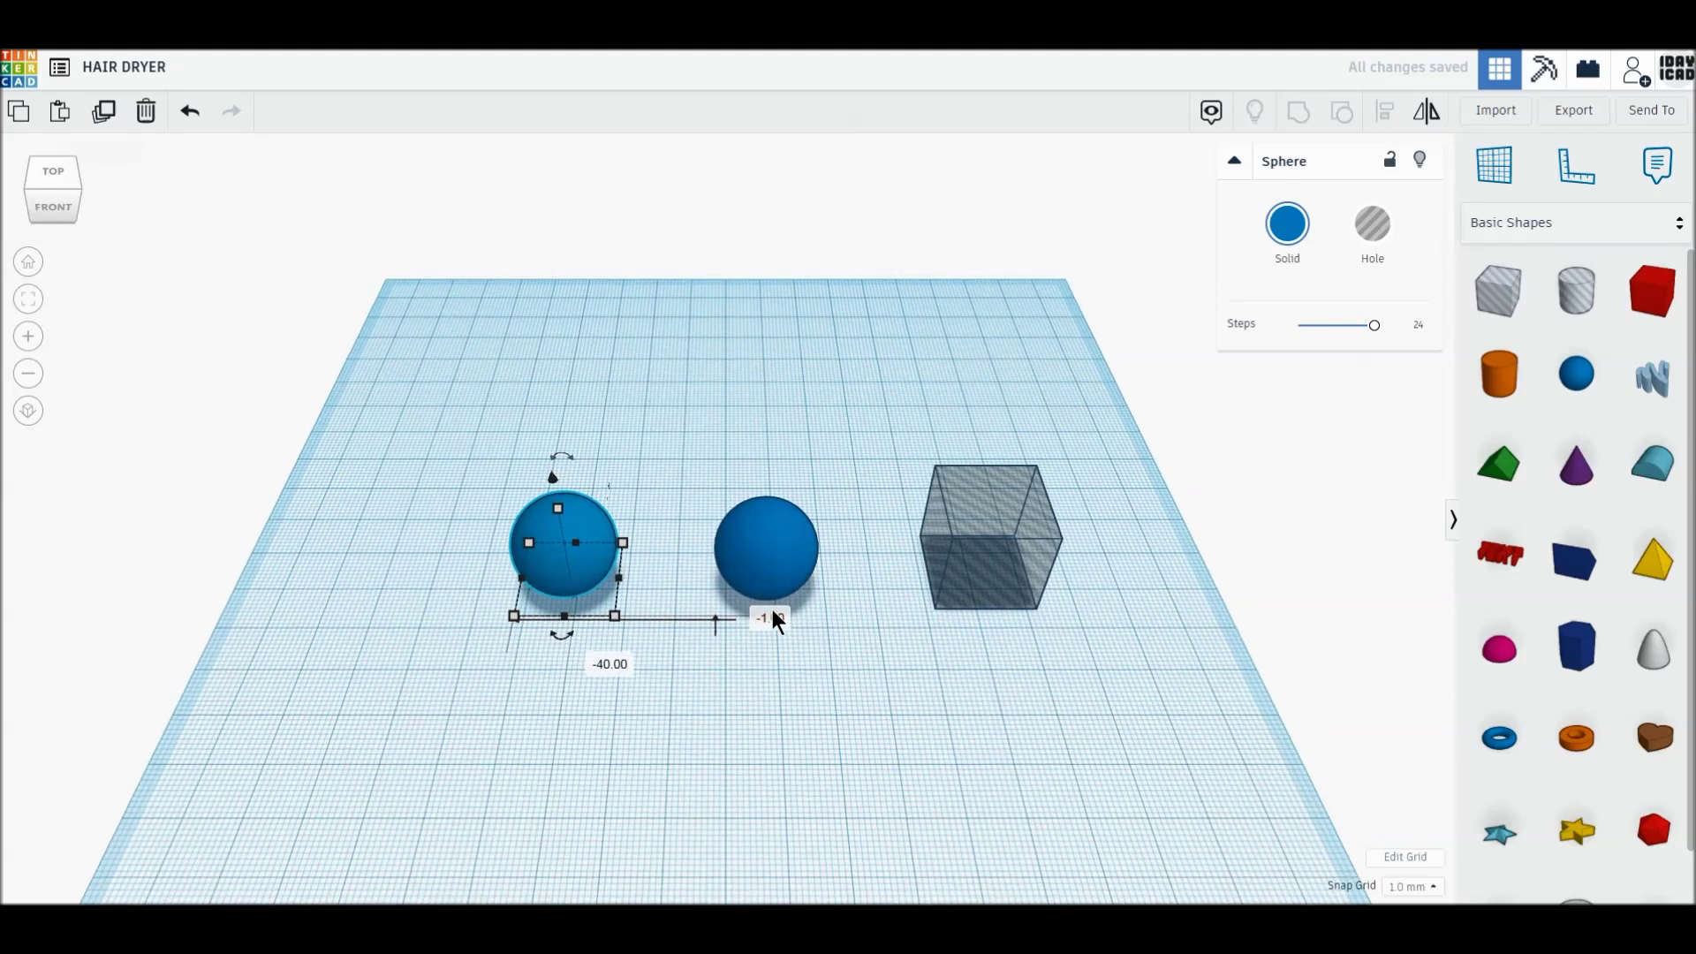
scroll(772, 610, up, 2)
scroll(772, 609, up, 2)
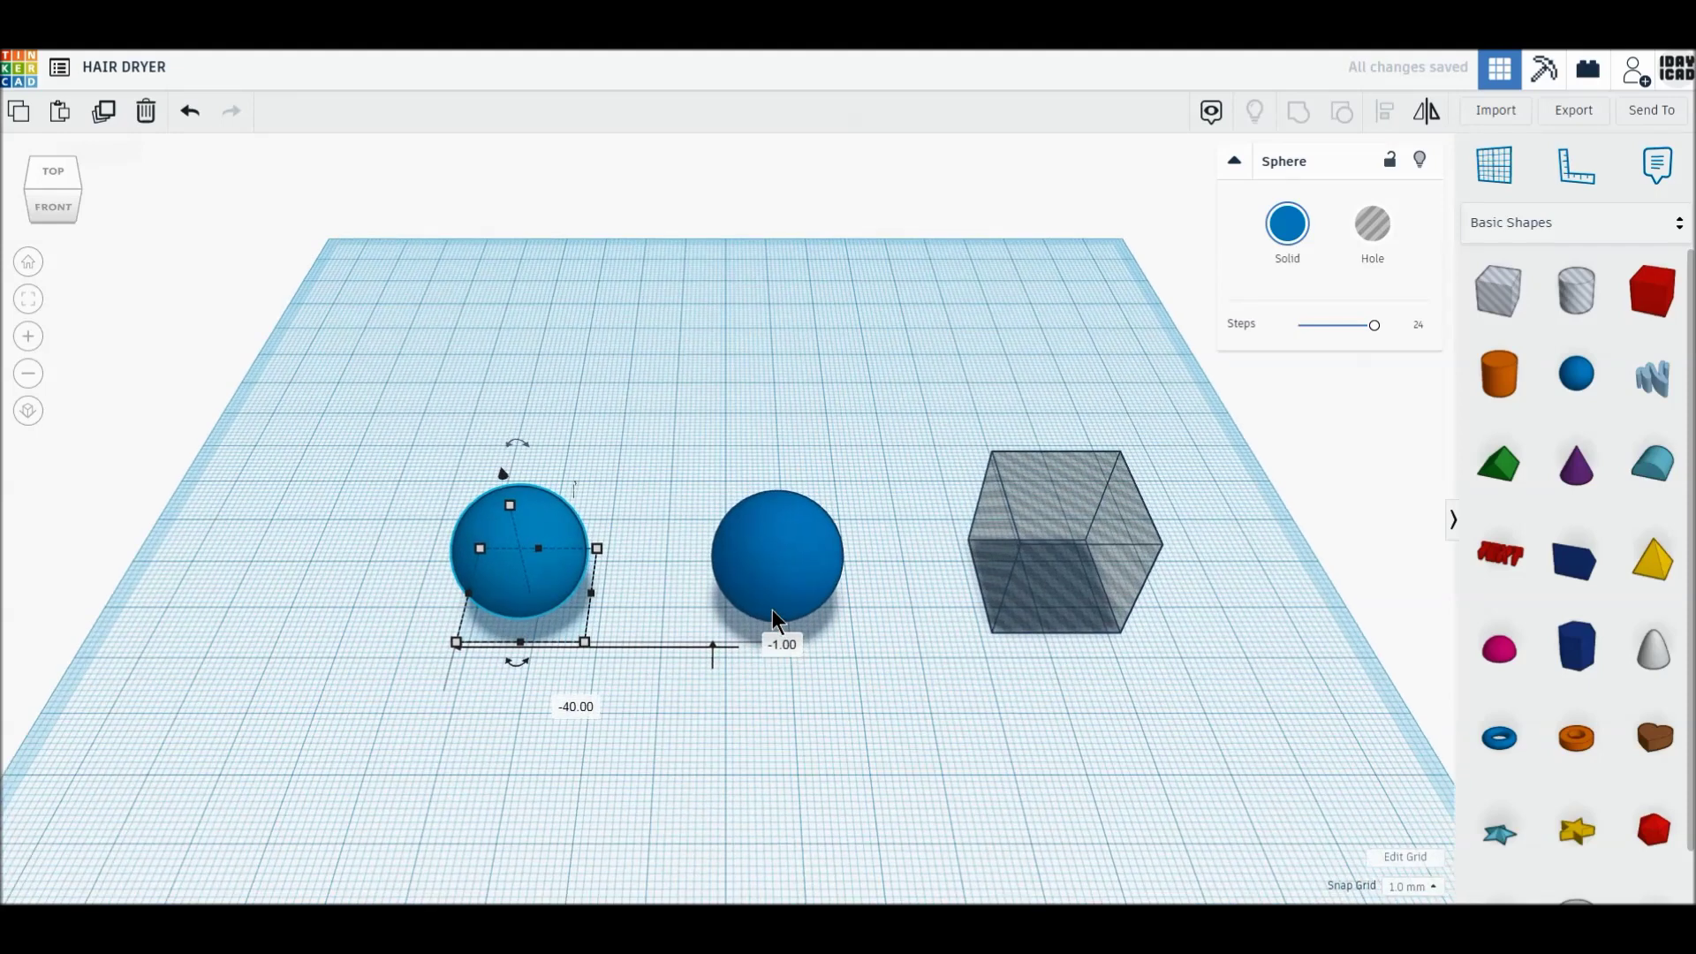
click(32, 413)
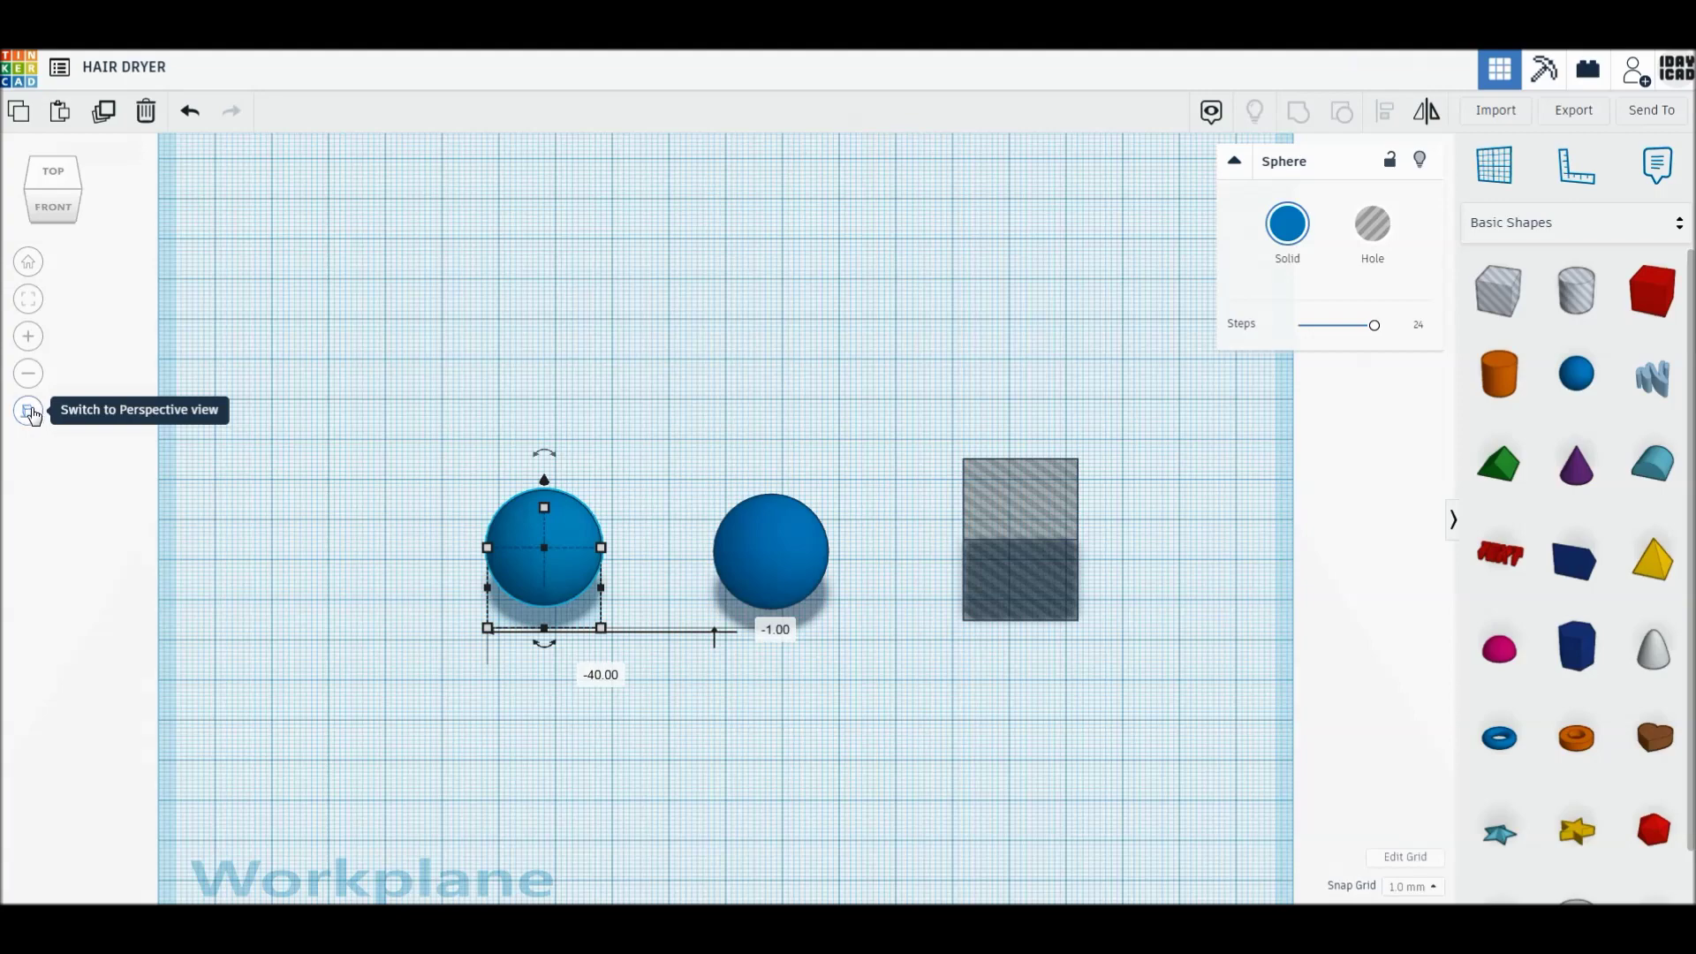
click(51, 173)
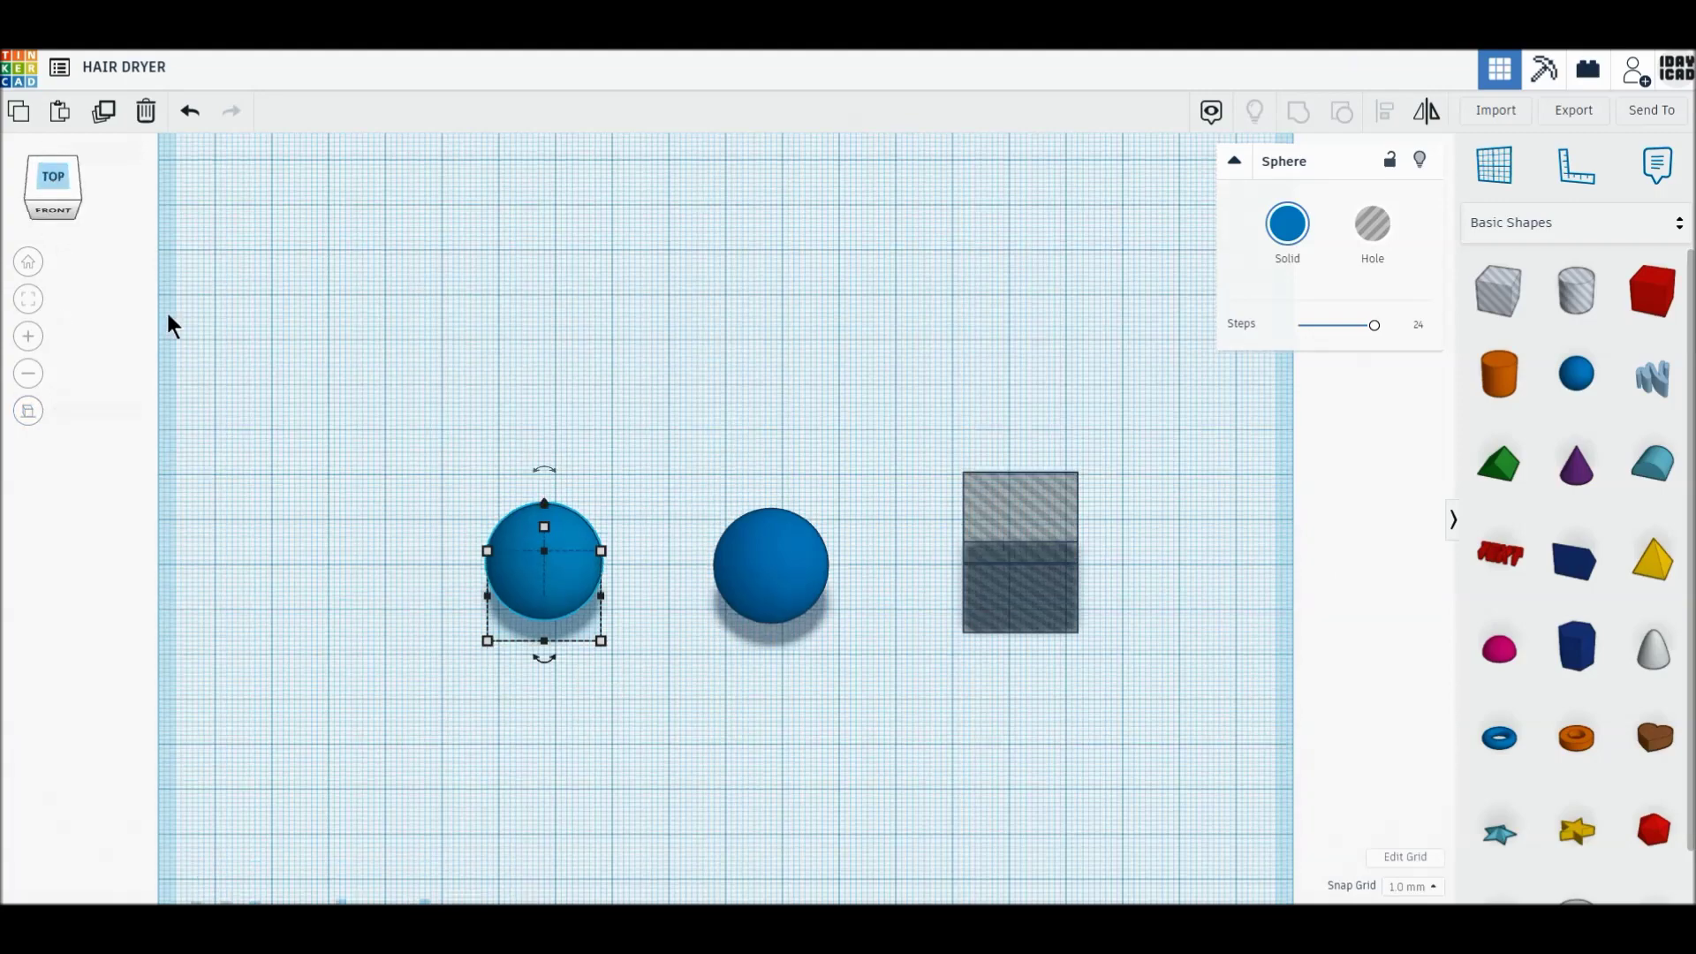
scroll(687, 697, up, 1)
scroll(693, 696, up, 3)
middle_drag(697, 707, 686, 542)
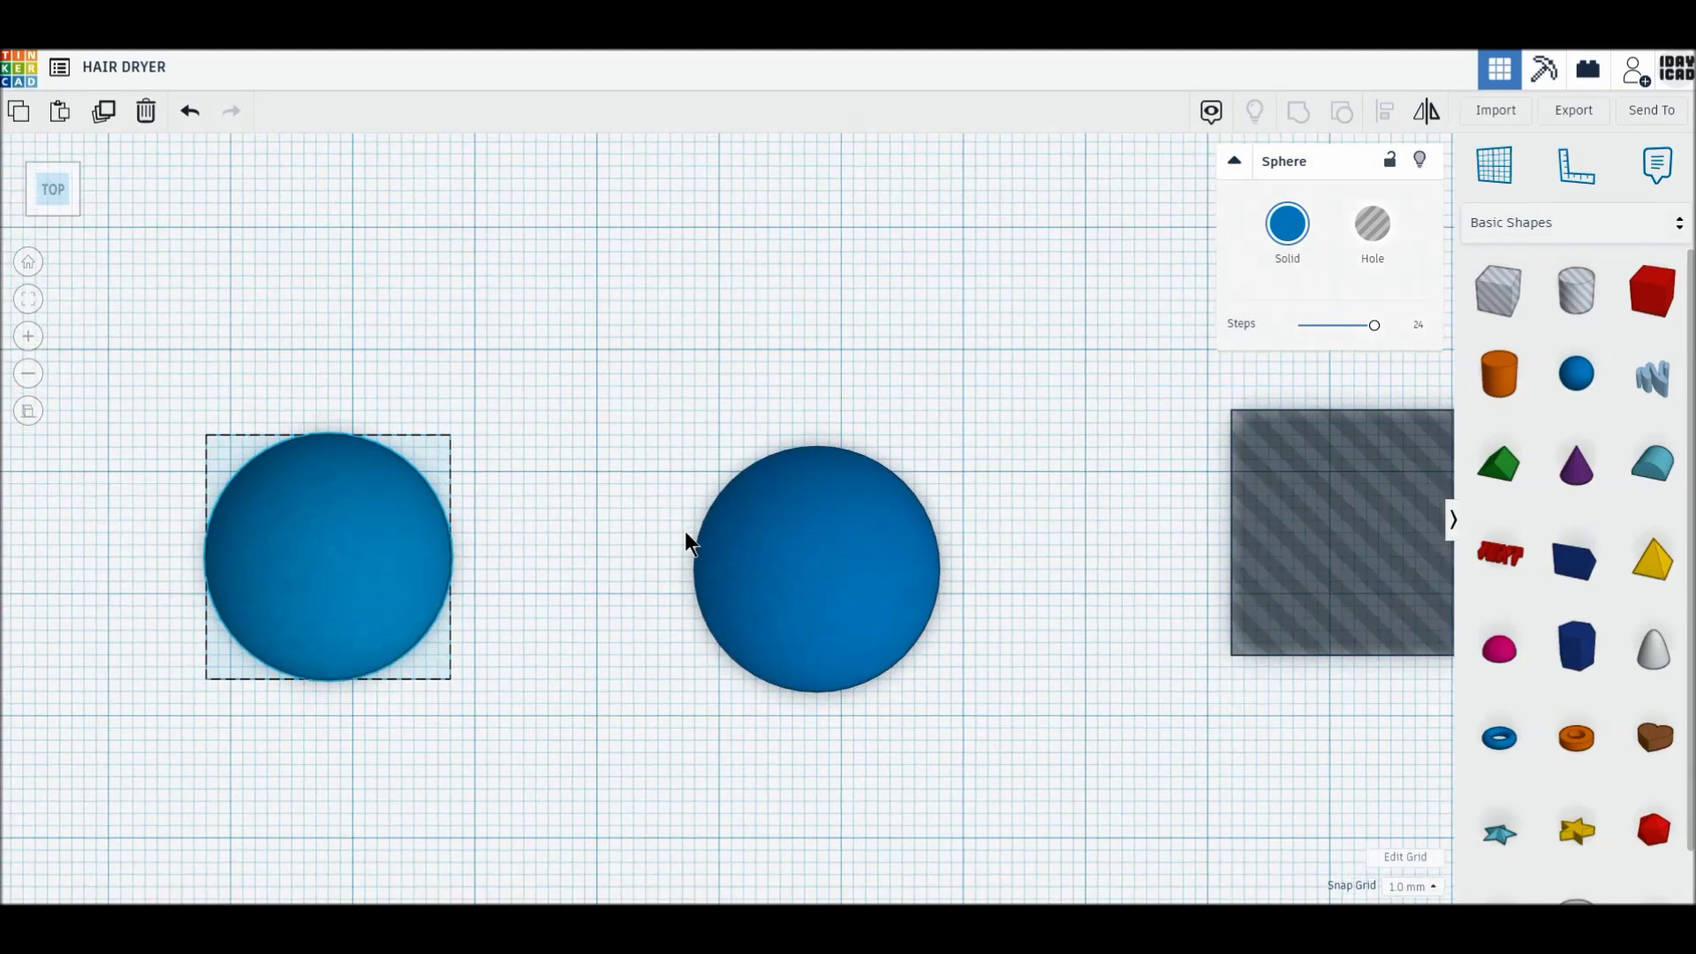
Nudge the right sphere up and slide the box hole over its left half
drag(863, 590, 883, 486)
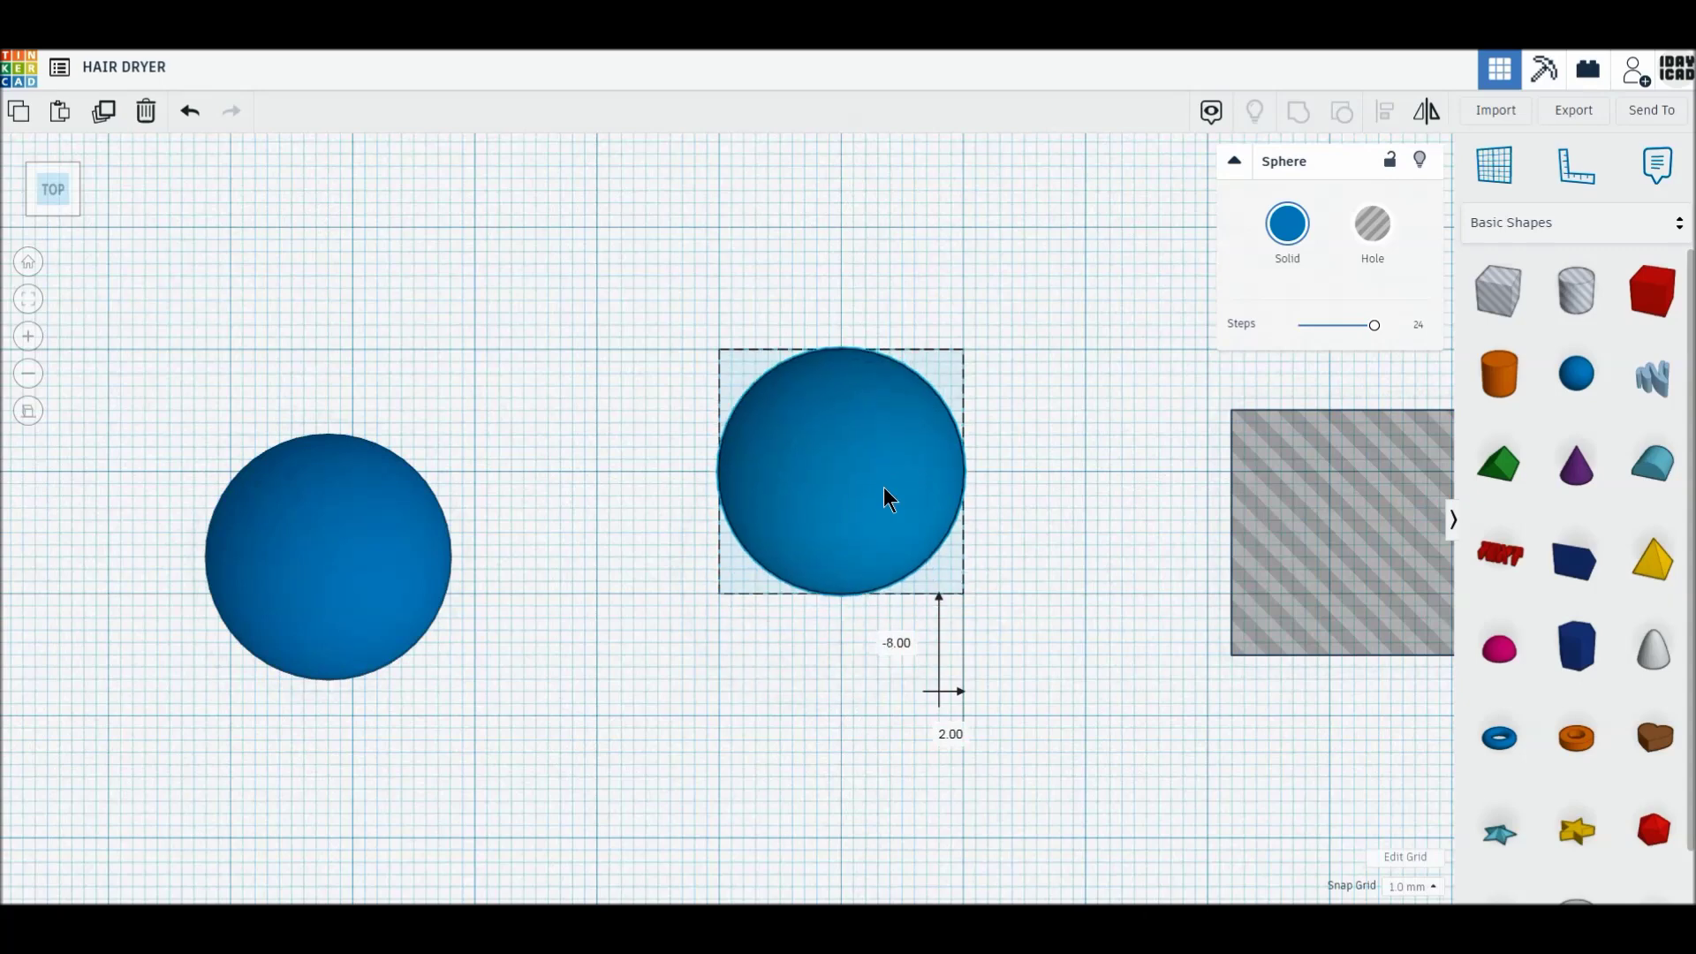
mouse_move(1306, 568)
mouse_down()
mouse_move(661, 534)
mouse_move(681, 510)
mouse_up()
drag(667, 268, 996, 581)
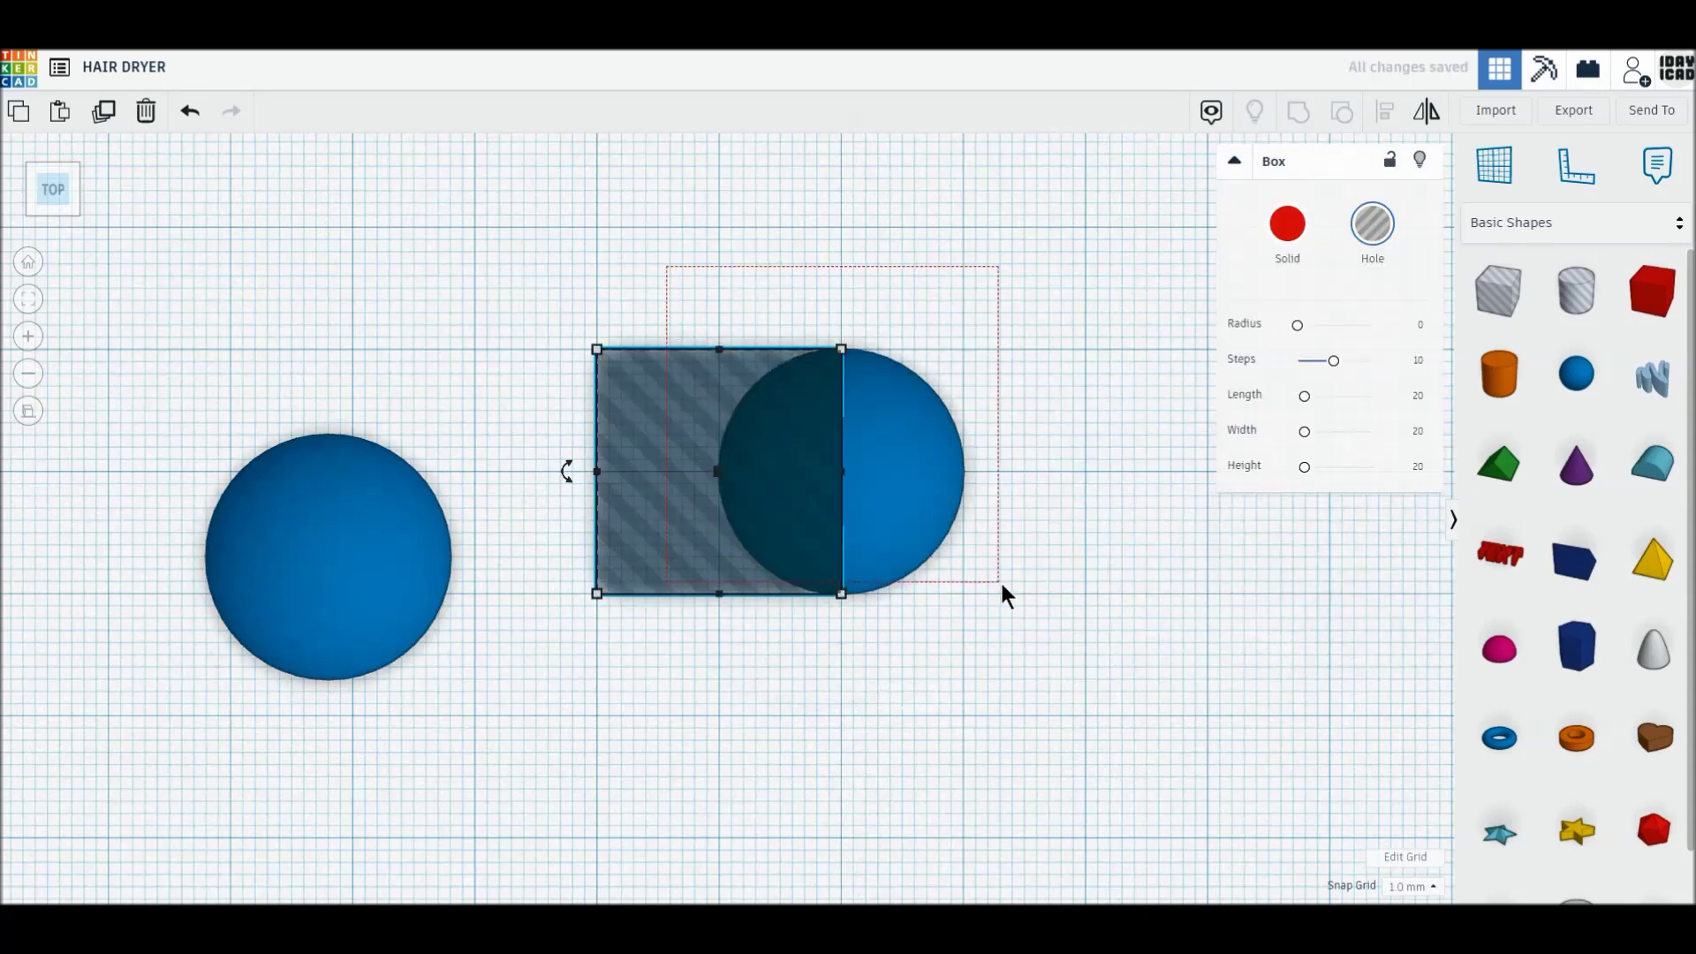
click(554, 561)
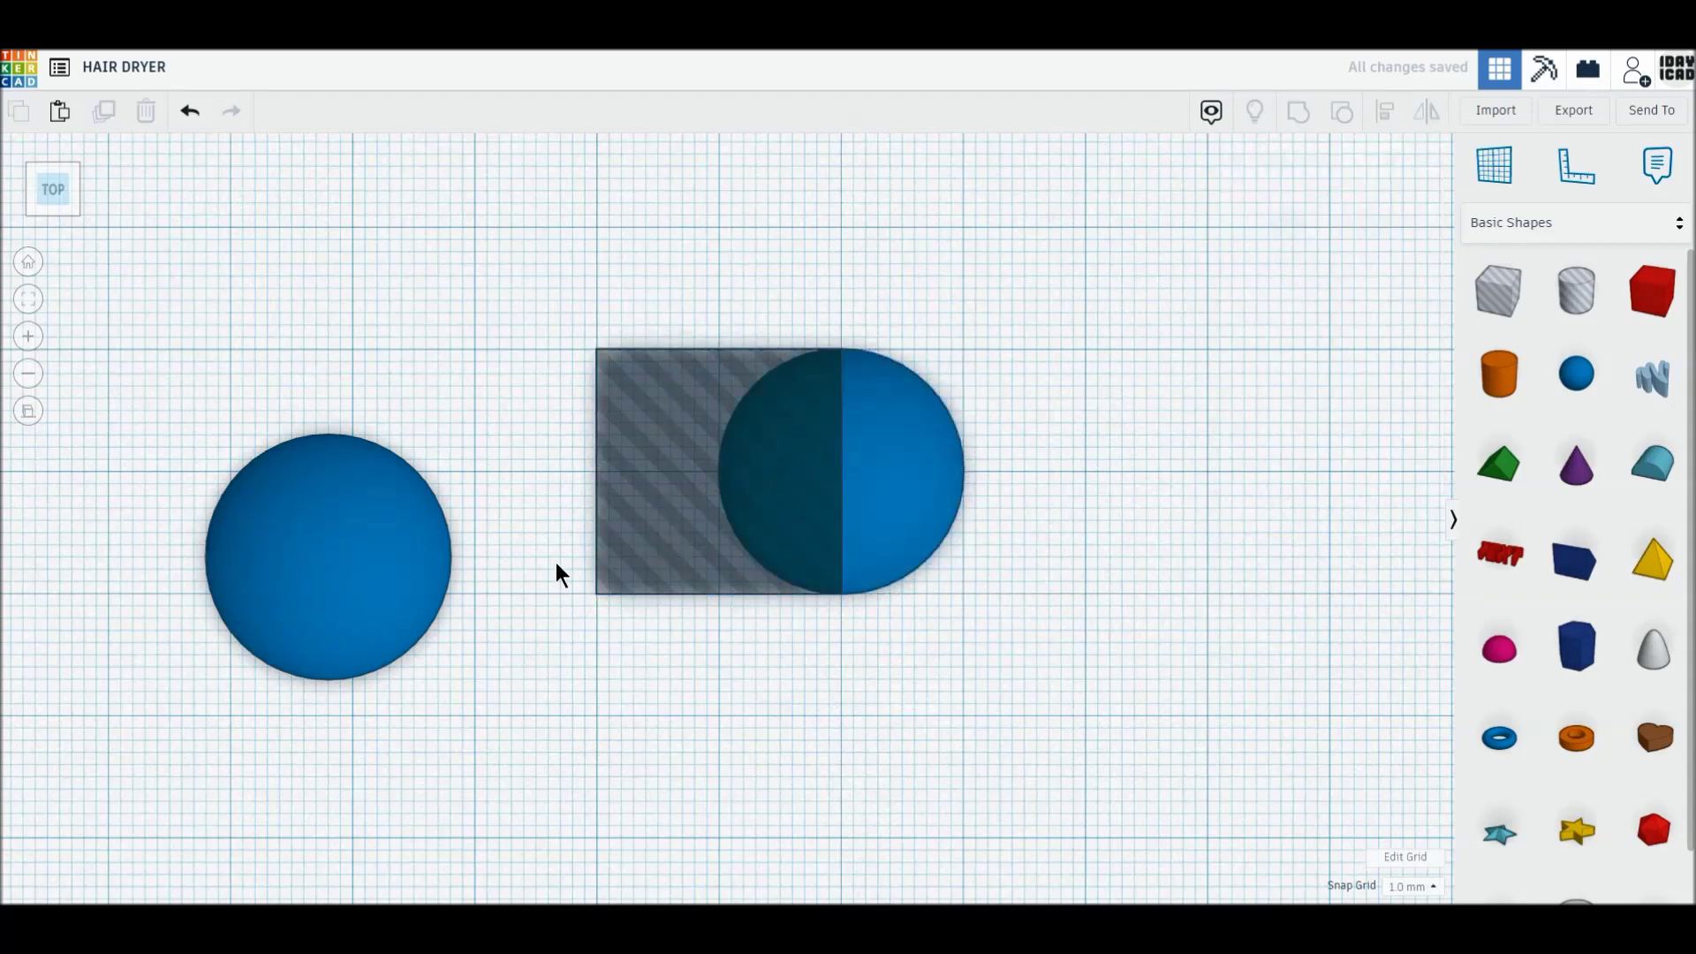
Line up the left sphere, cover it with the box hole and group them into a half-sphere
drag(318, 576, 343, 490)
drag(597, 505, 411, 511)
drag(285, 271, 425, 440)
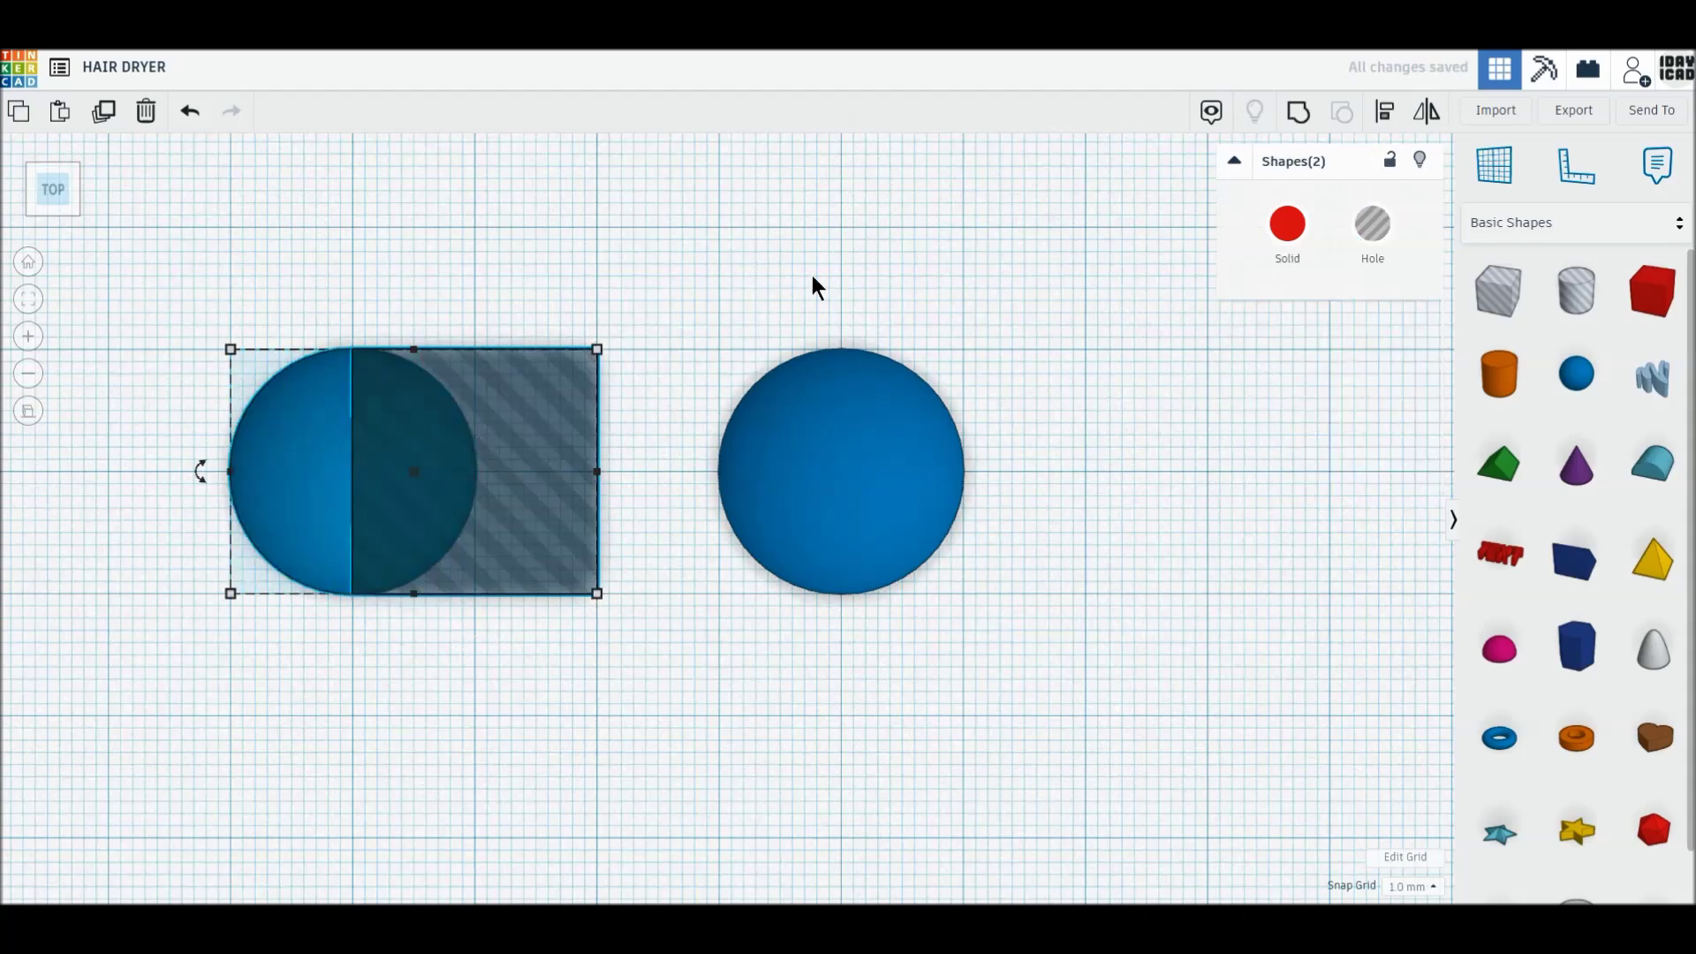
click(1297, 113)
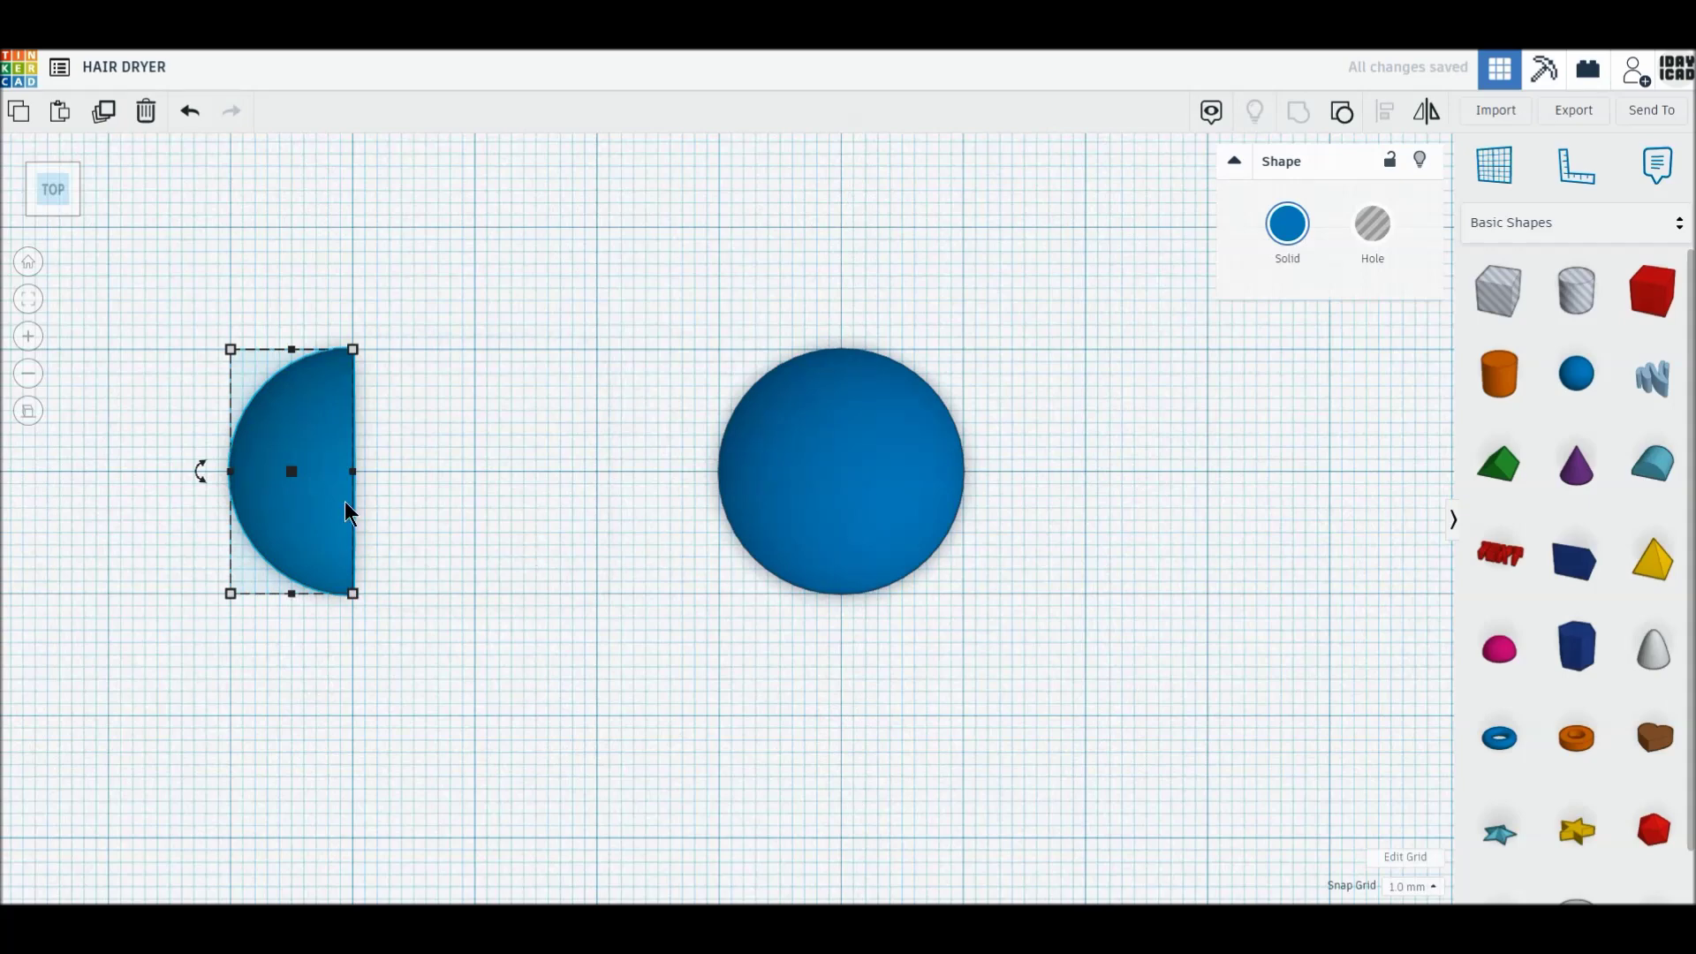
Butt the half-sphere against the full sphere and stretch it to 40 mm long
click(794, 526)
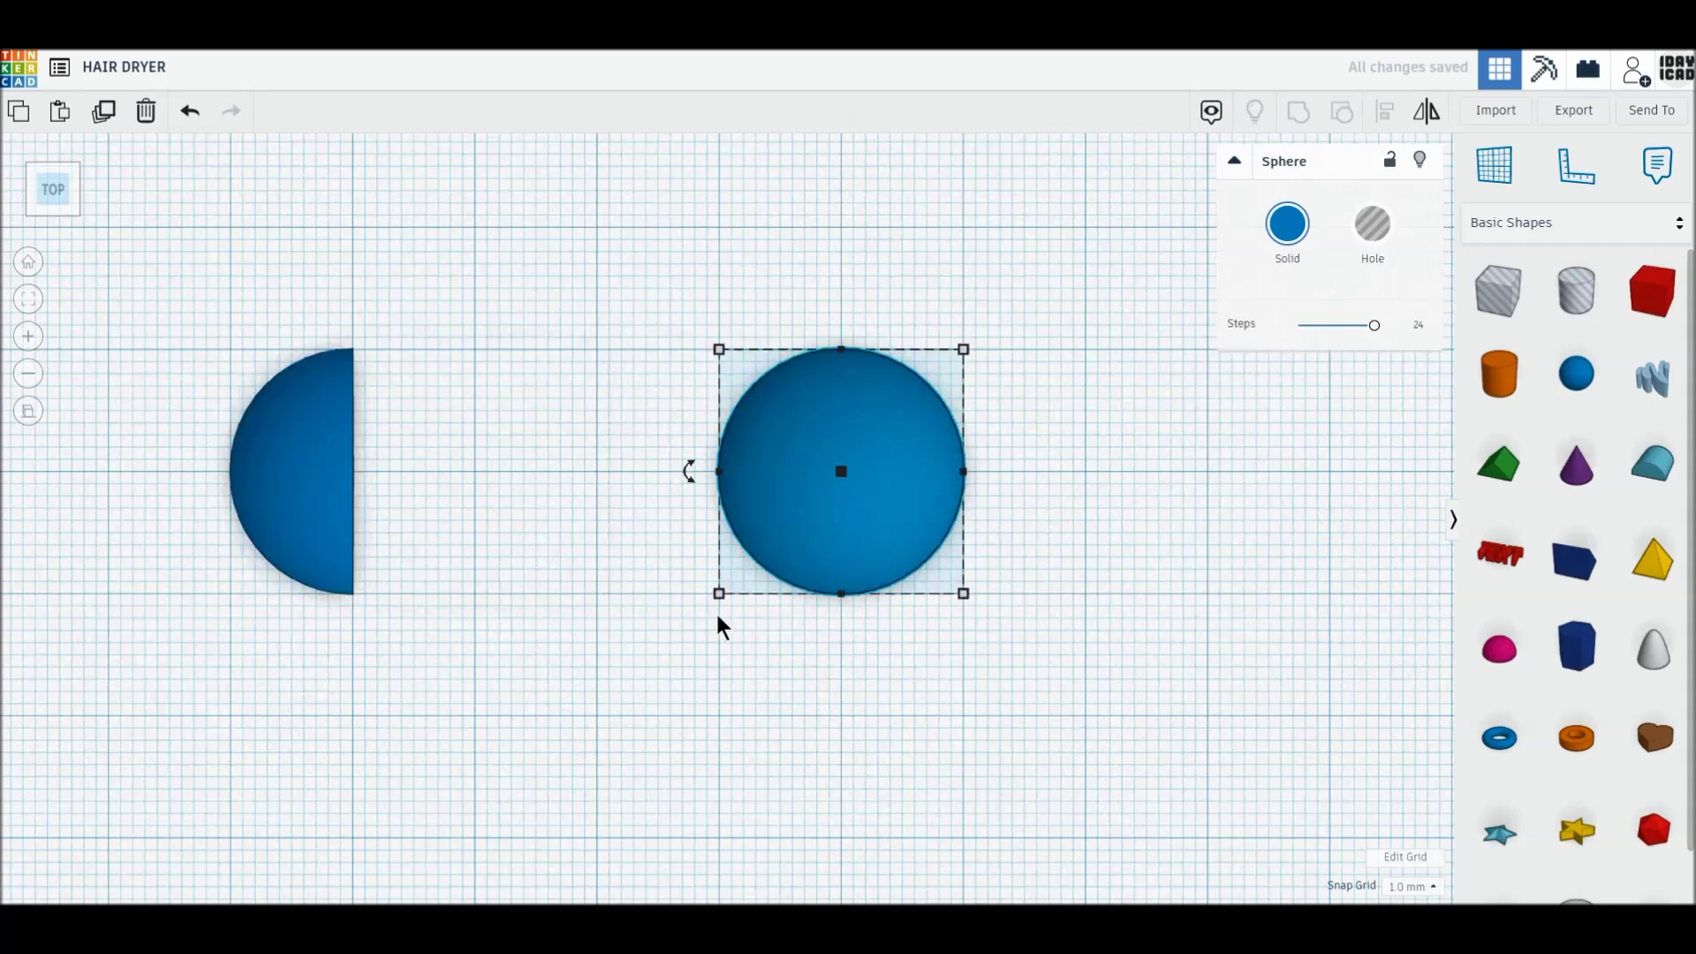
drag(328, 543, 415, 542)
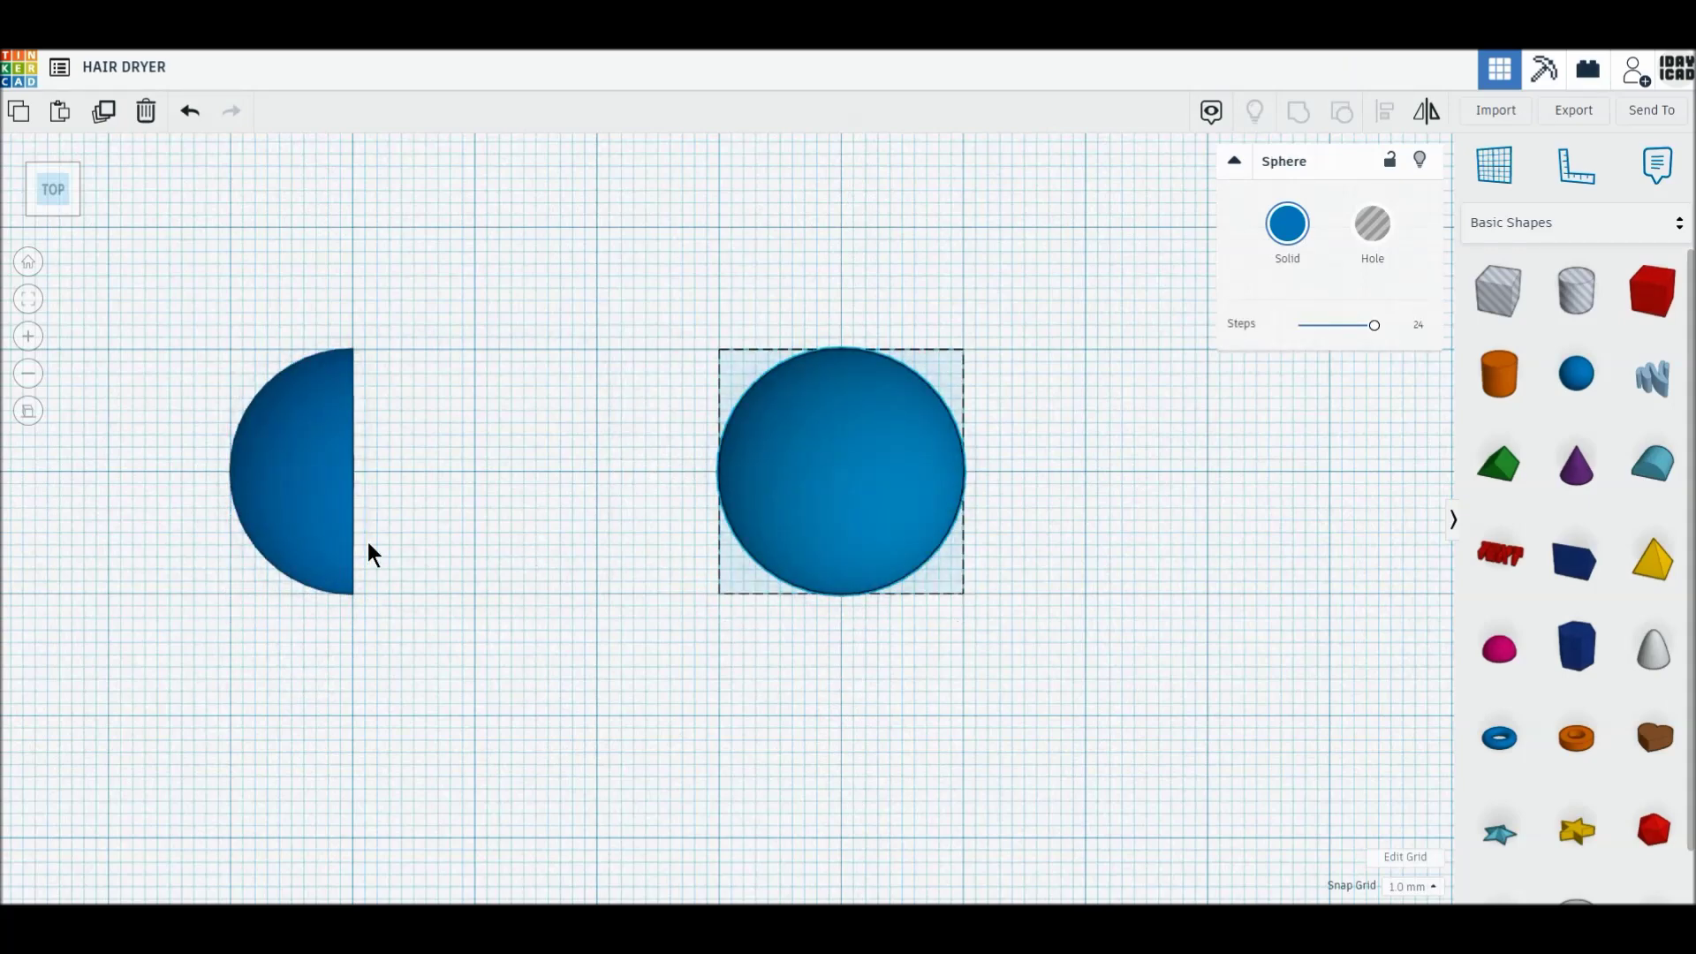
drag(663, 542, 759, 518)
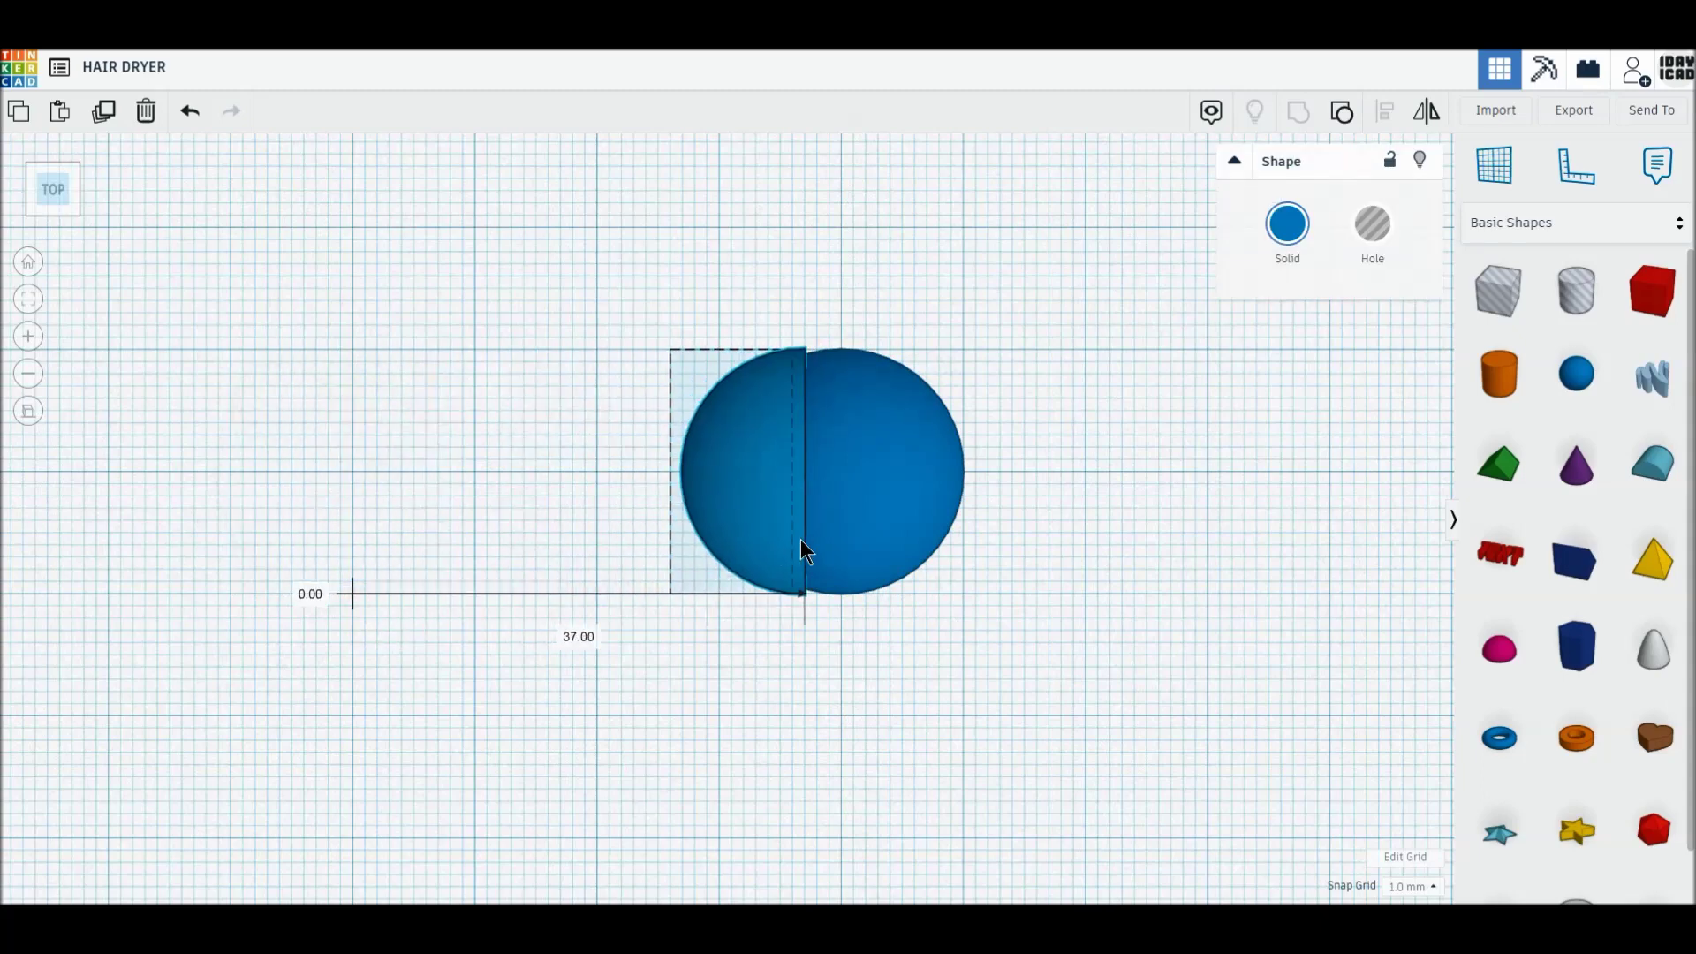
drag(719, 471, 366, 472)
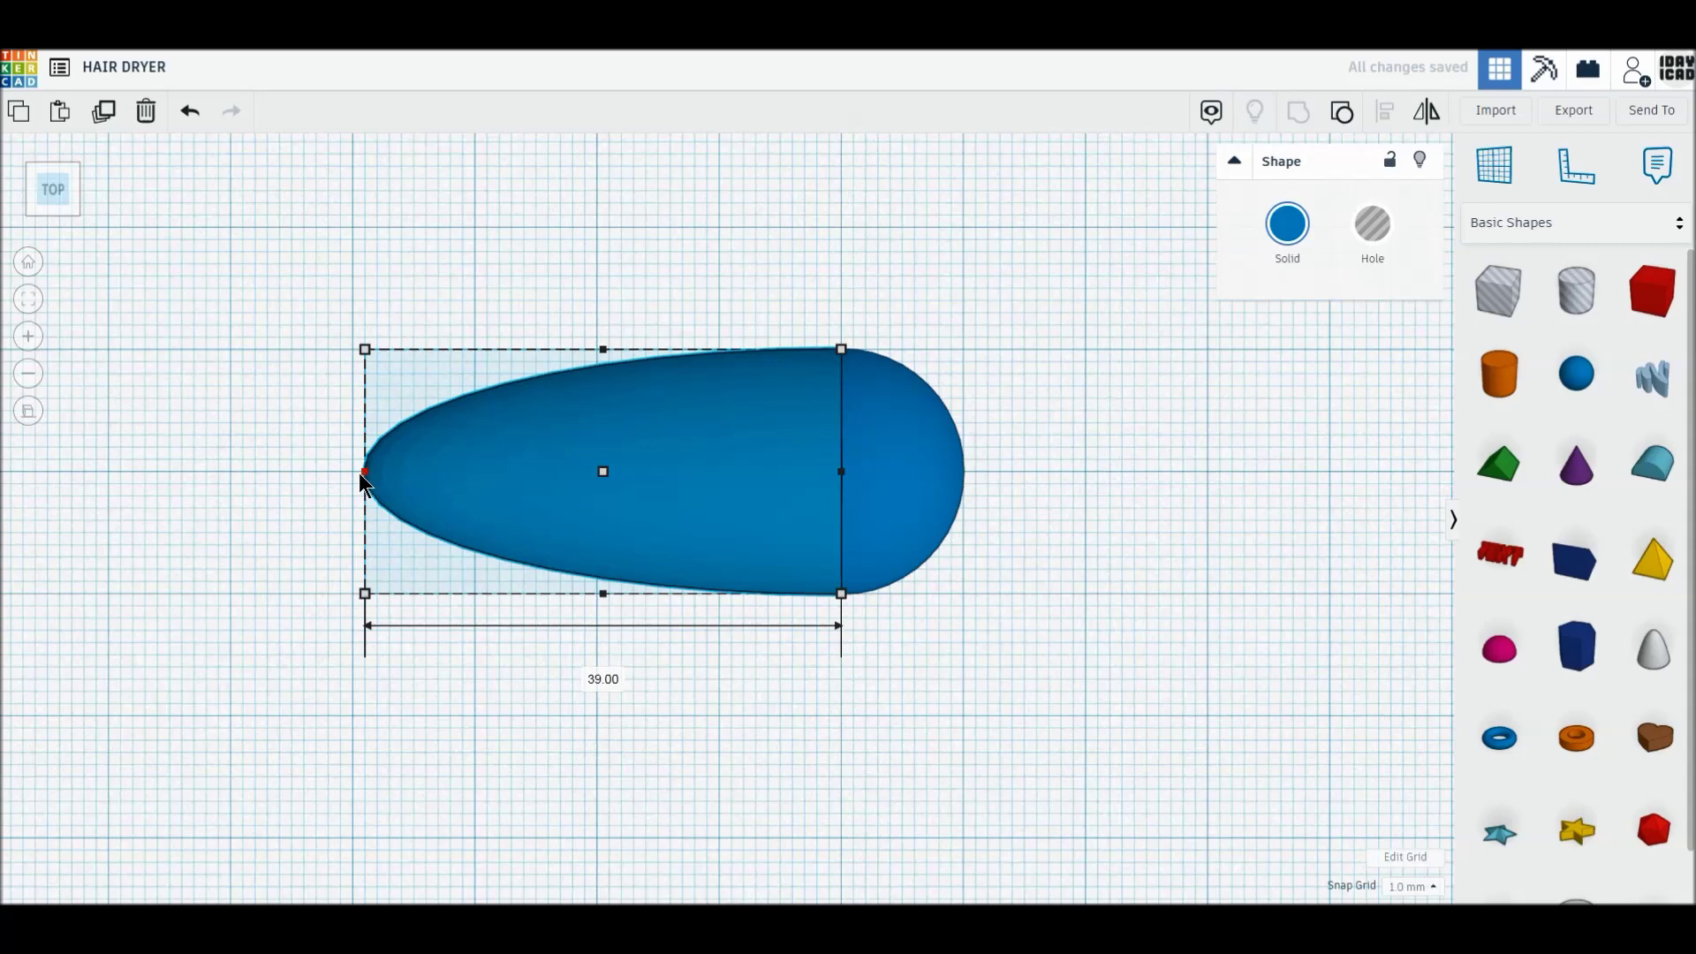
drag(360, 474, 357, 474)
scroll(512, 627, down, 1)
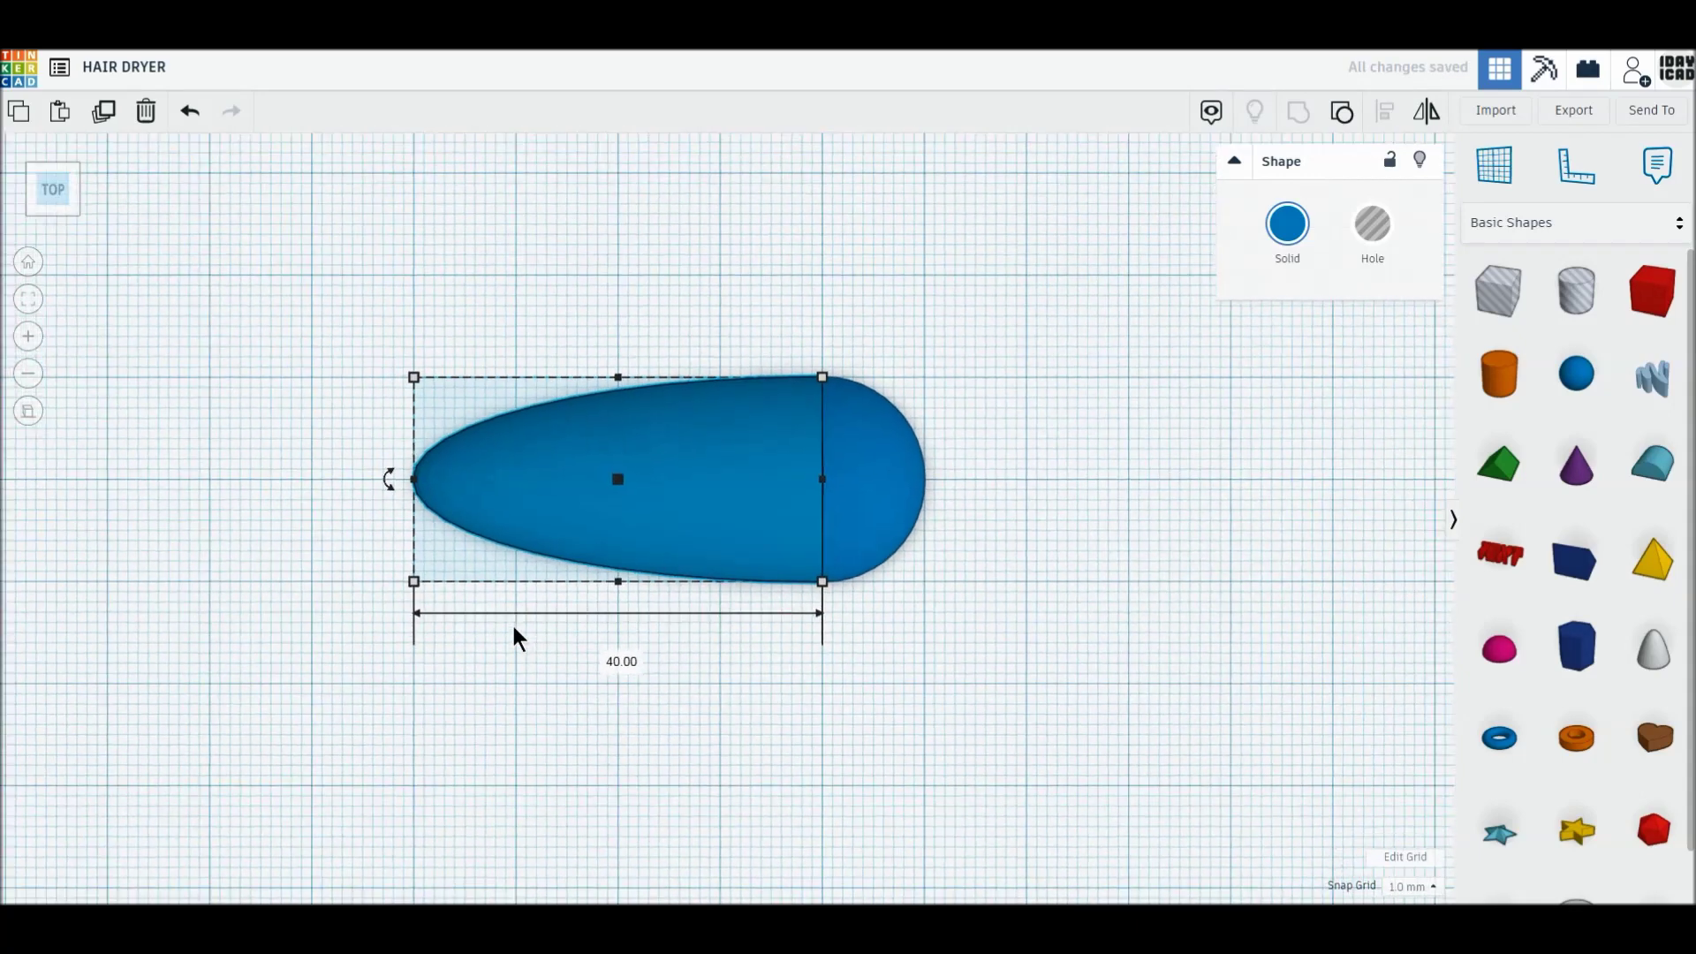
drag(517, 318, 972, 656)
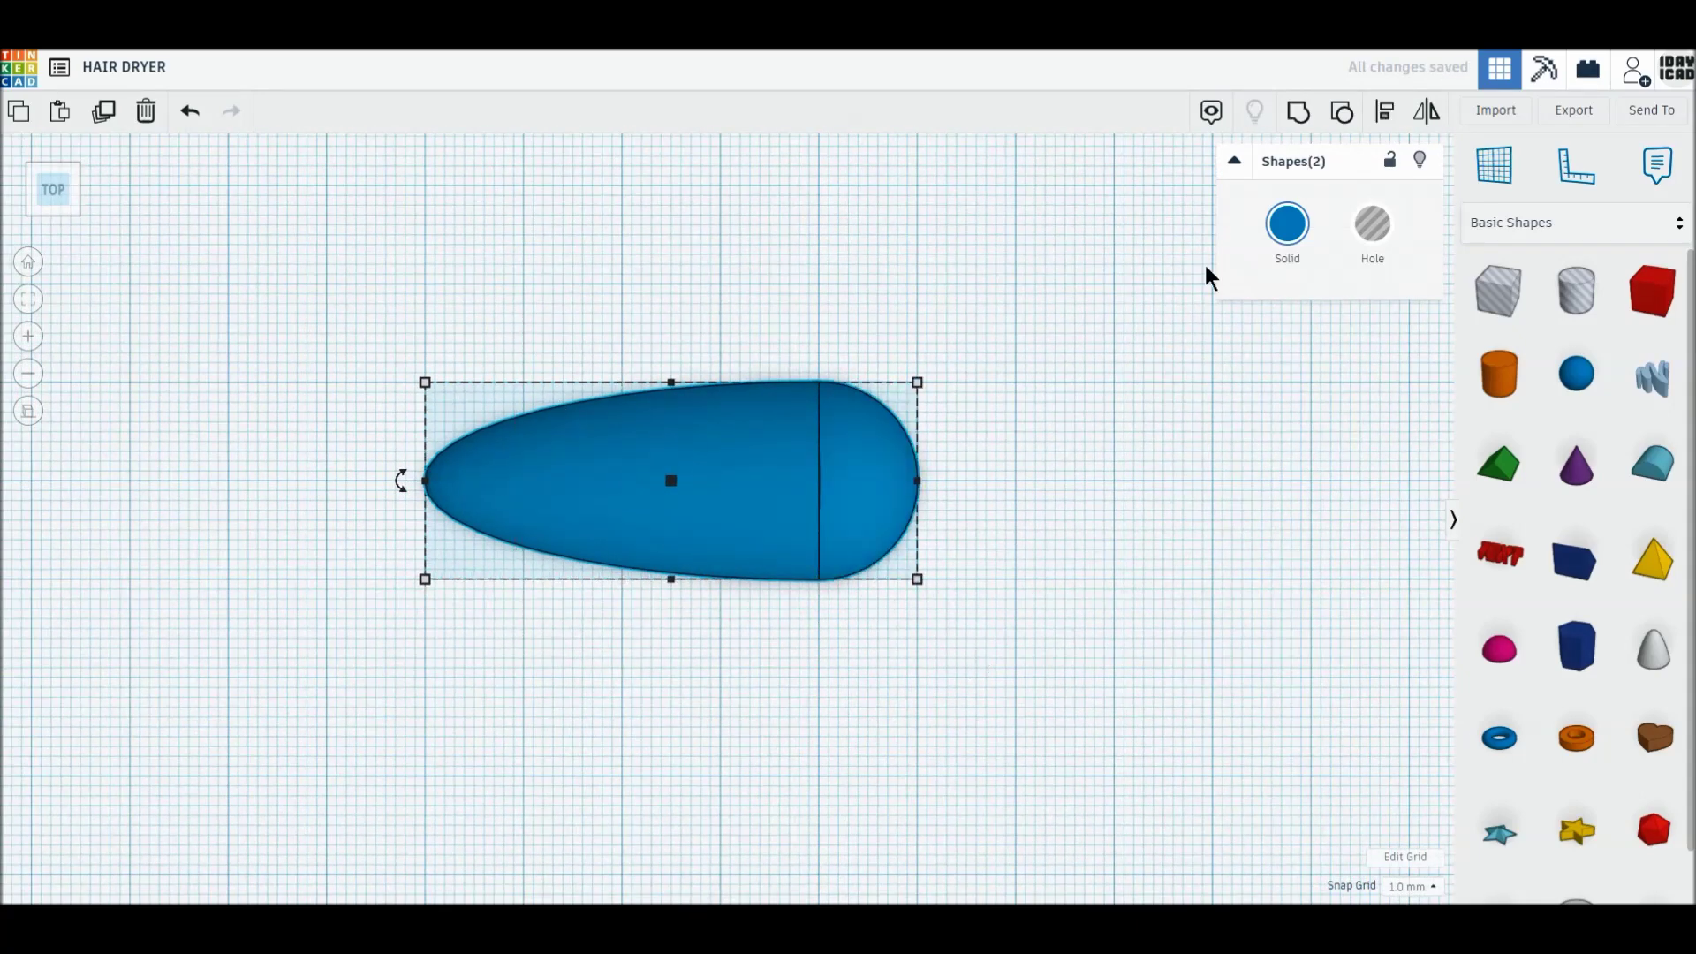
Group both shapes into one body sized 40 × 40 mm and 100 mm long
click(1291, 114)
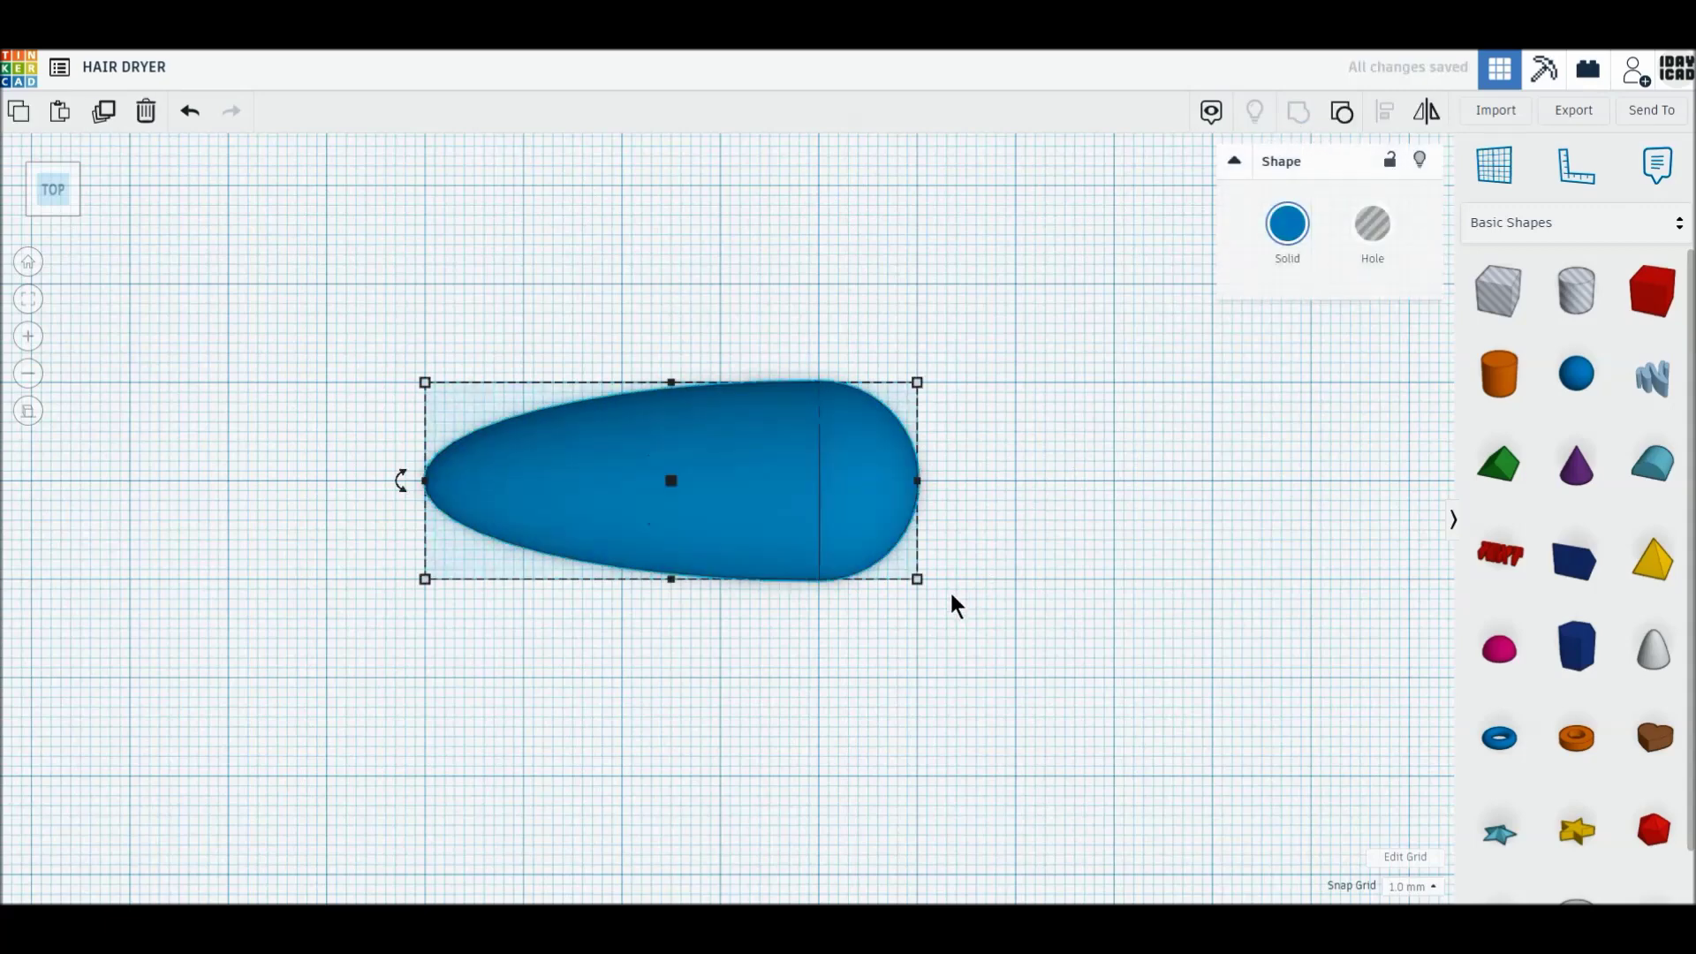
mouse_move(917, 579)
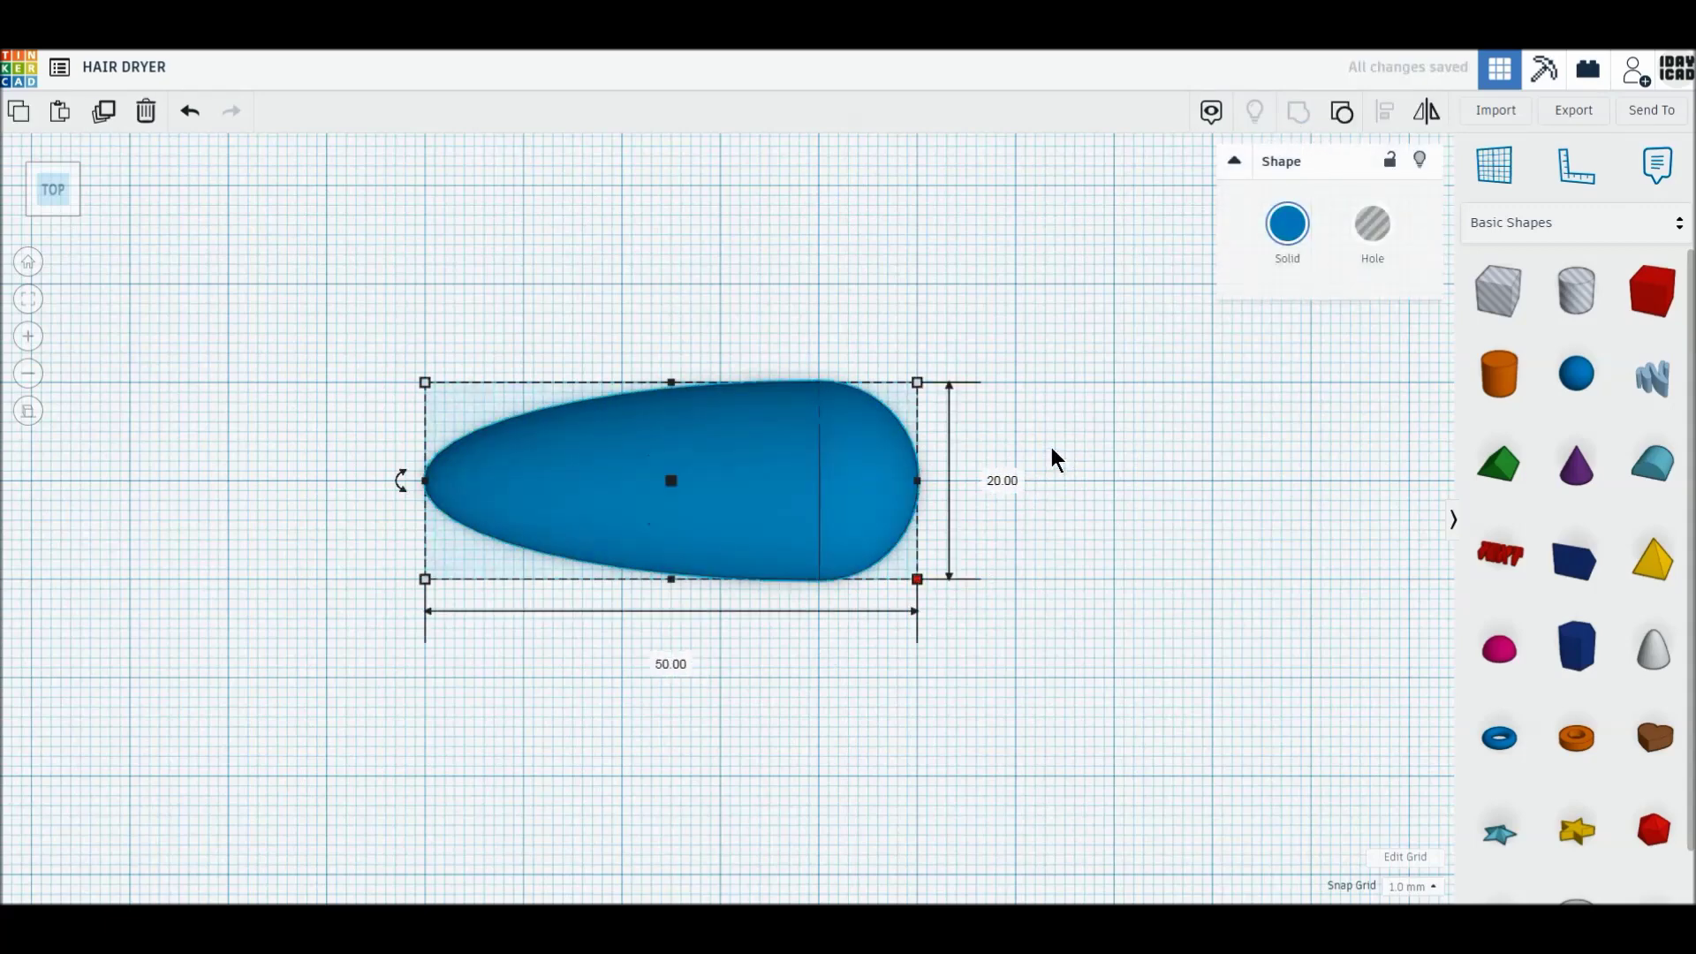
right_drag(1006, 491, 1021, 502)
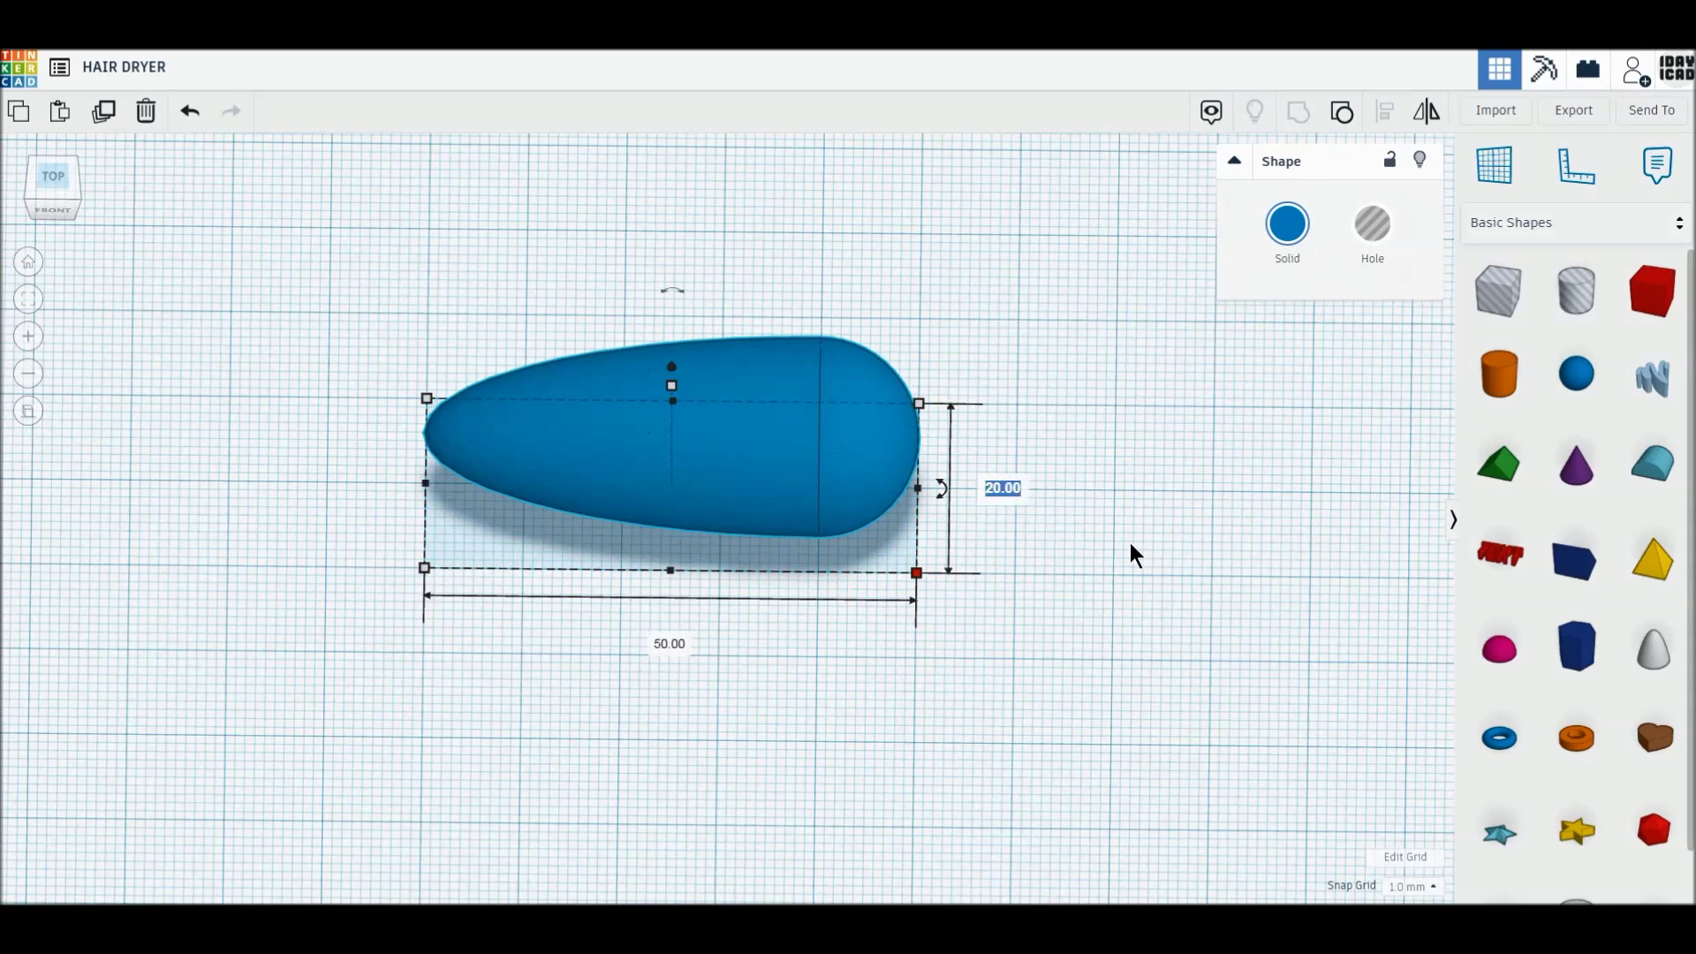
text(40)
key(Return)
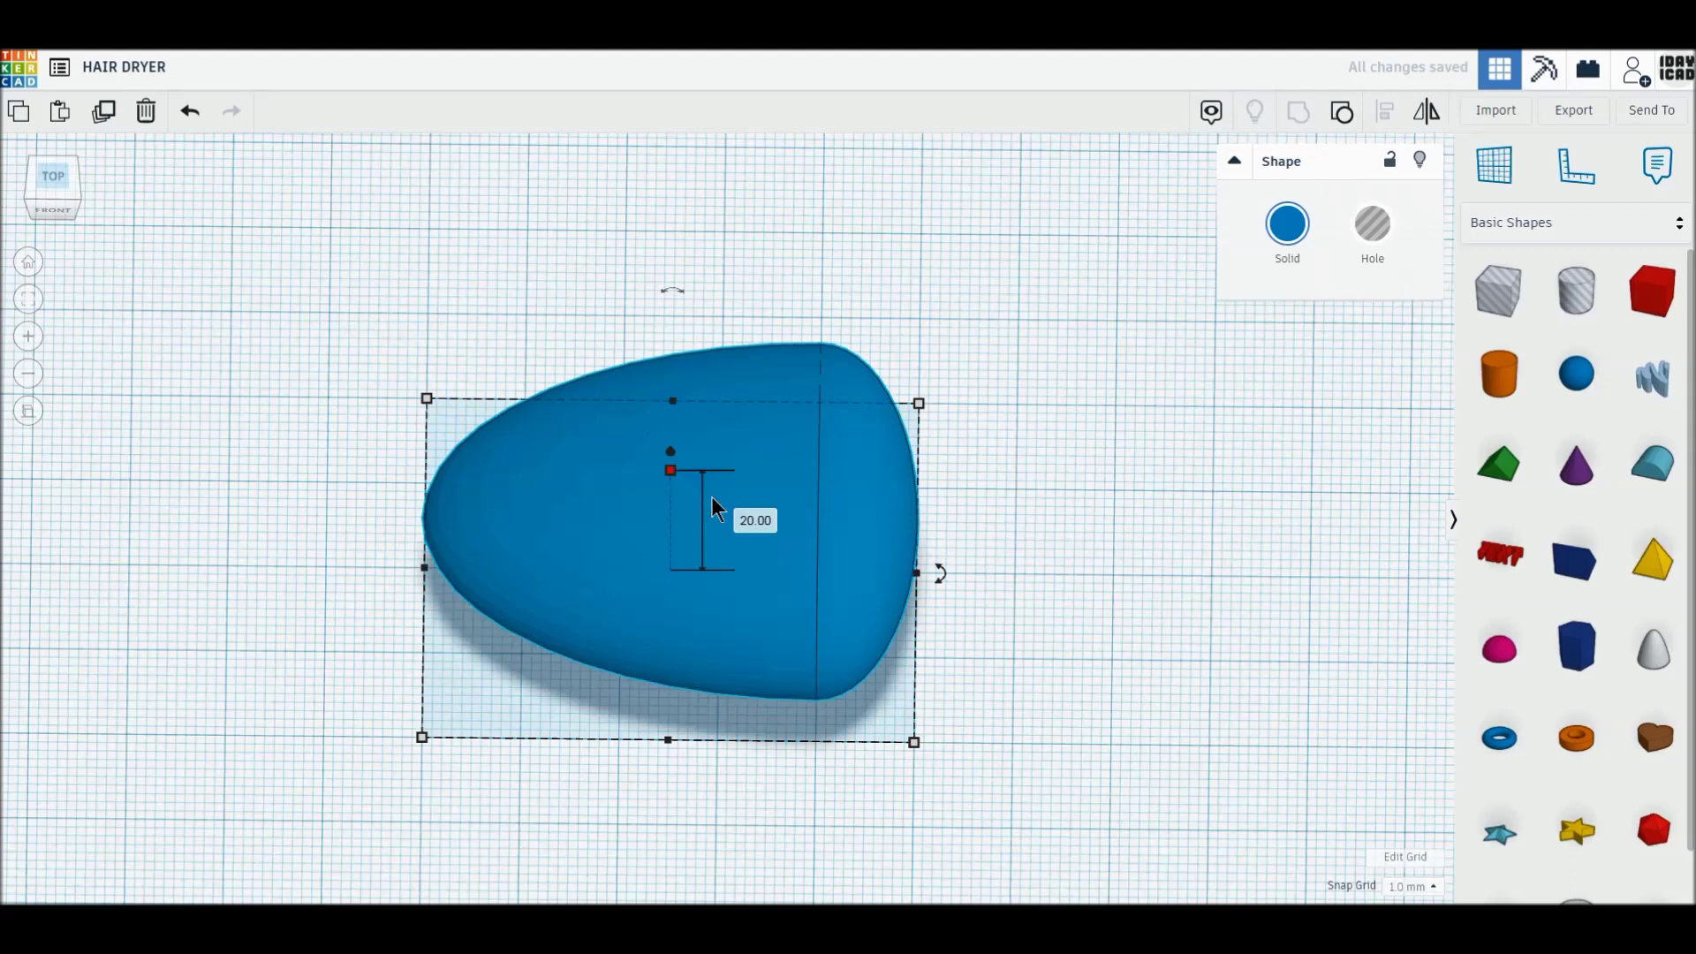
text(40)
key(Return)
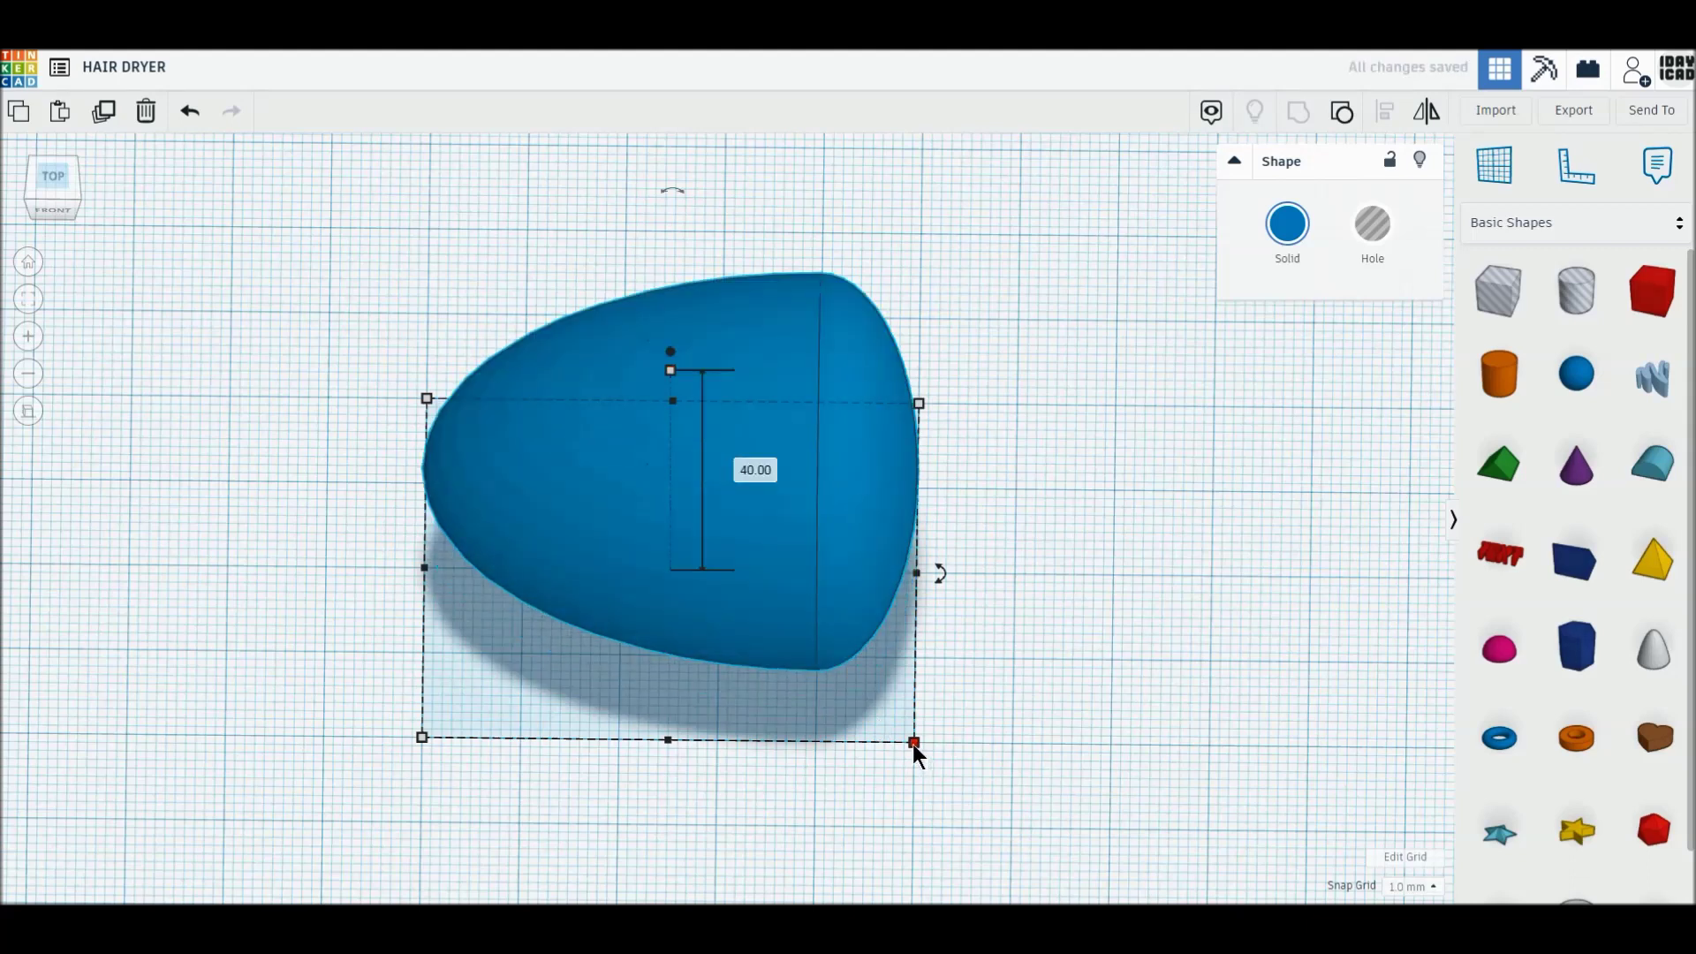
text(100)
key(Return)
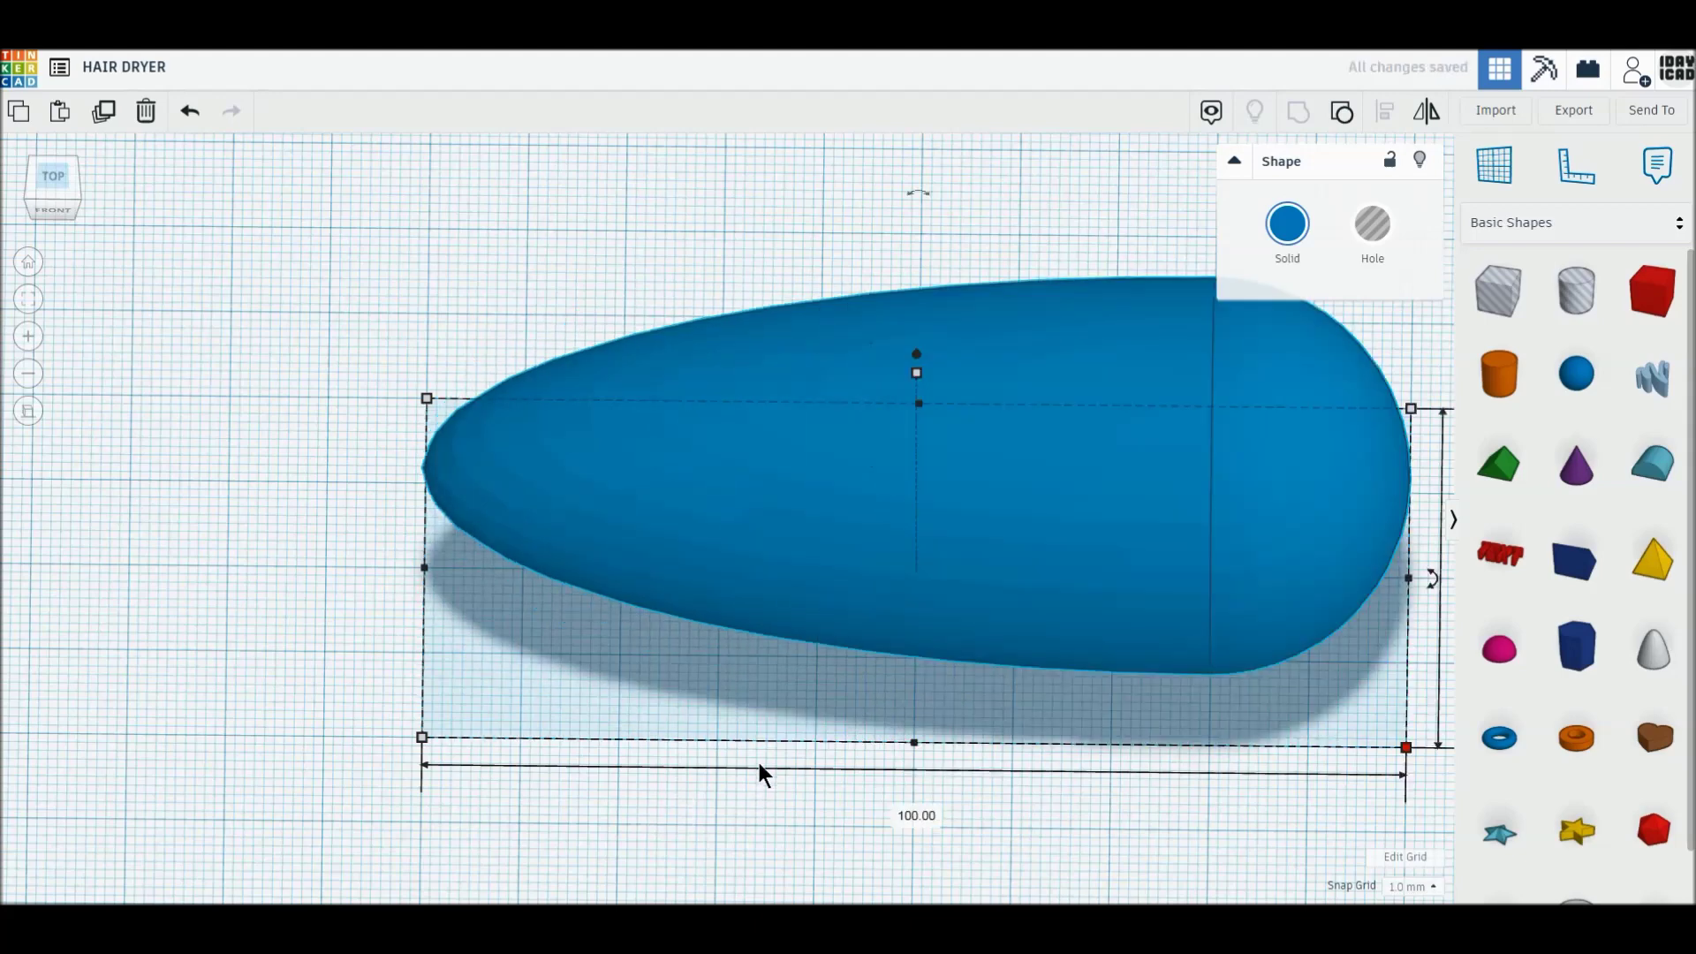
Nudge the egg-shaped body into position and duplicate it
scroll(759, 775, down, 2)
key(Left)
key(Left)
key(Left)
key(Up)
key(Up)
key(Up)
drag(957, 514, 1005, 480)
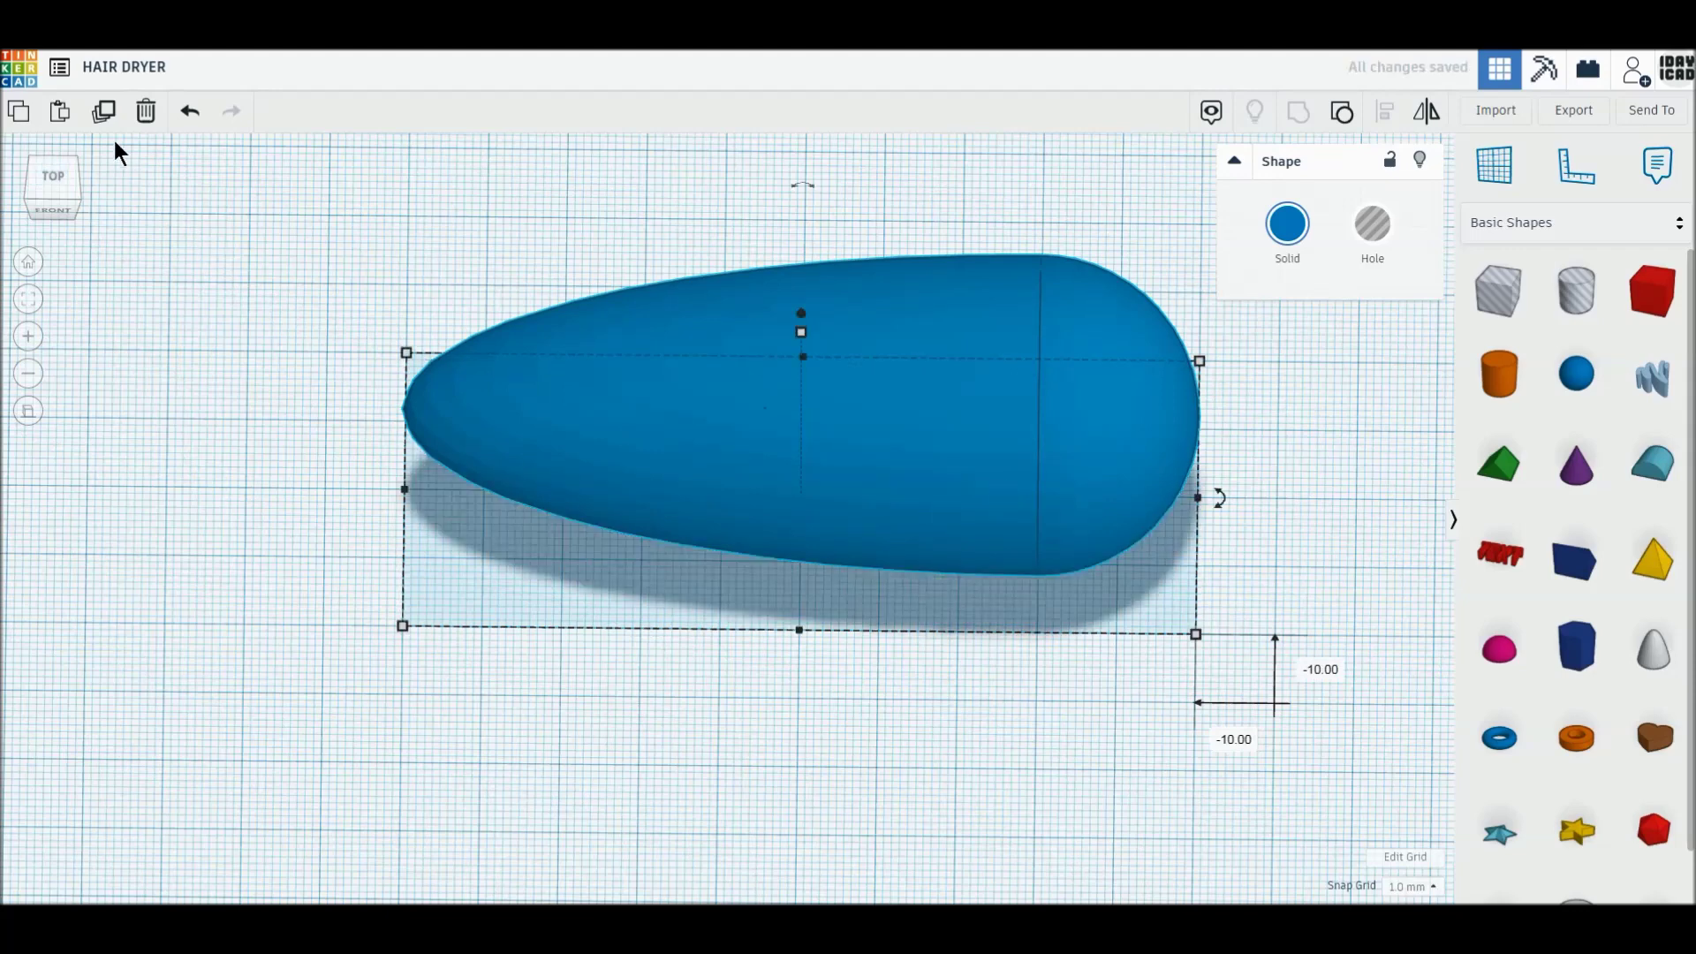
click(105, 113)
Move the egg copy below the original and resize it to 98 × 38 × 38
drag(888, 510, 887, 588)
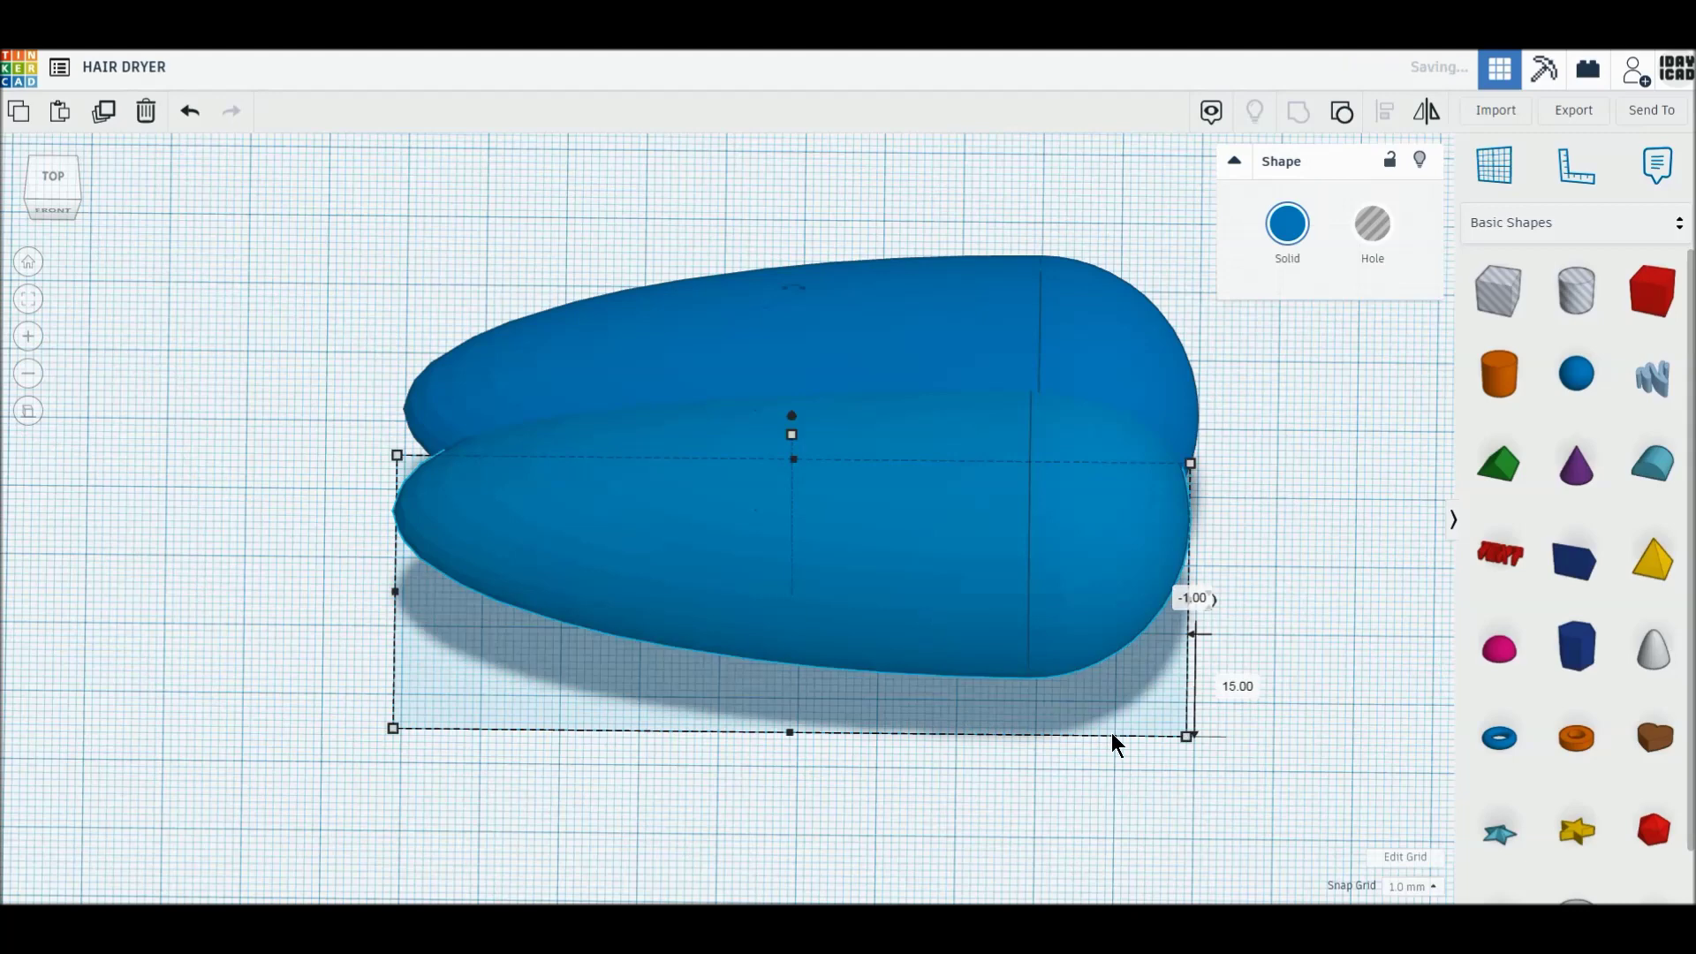
drag(1111, 734, 988, 729)
scroll(987, 729, down, 2)
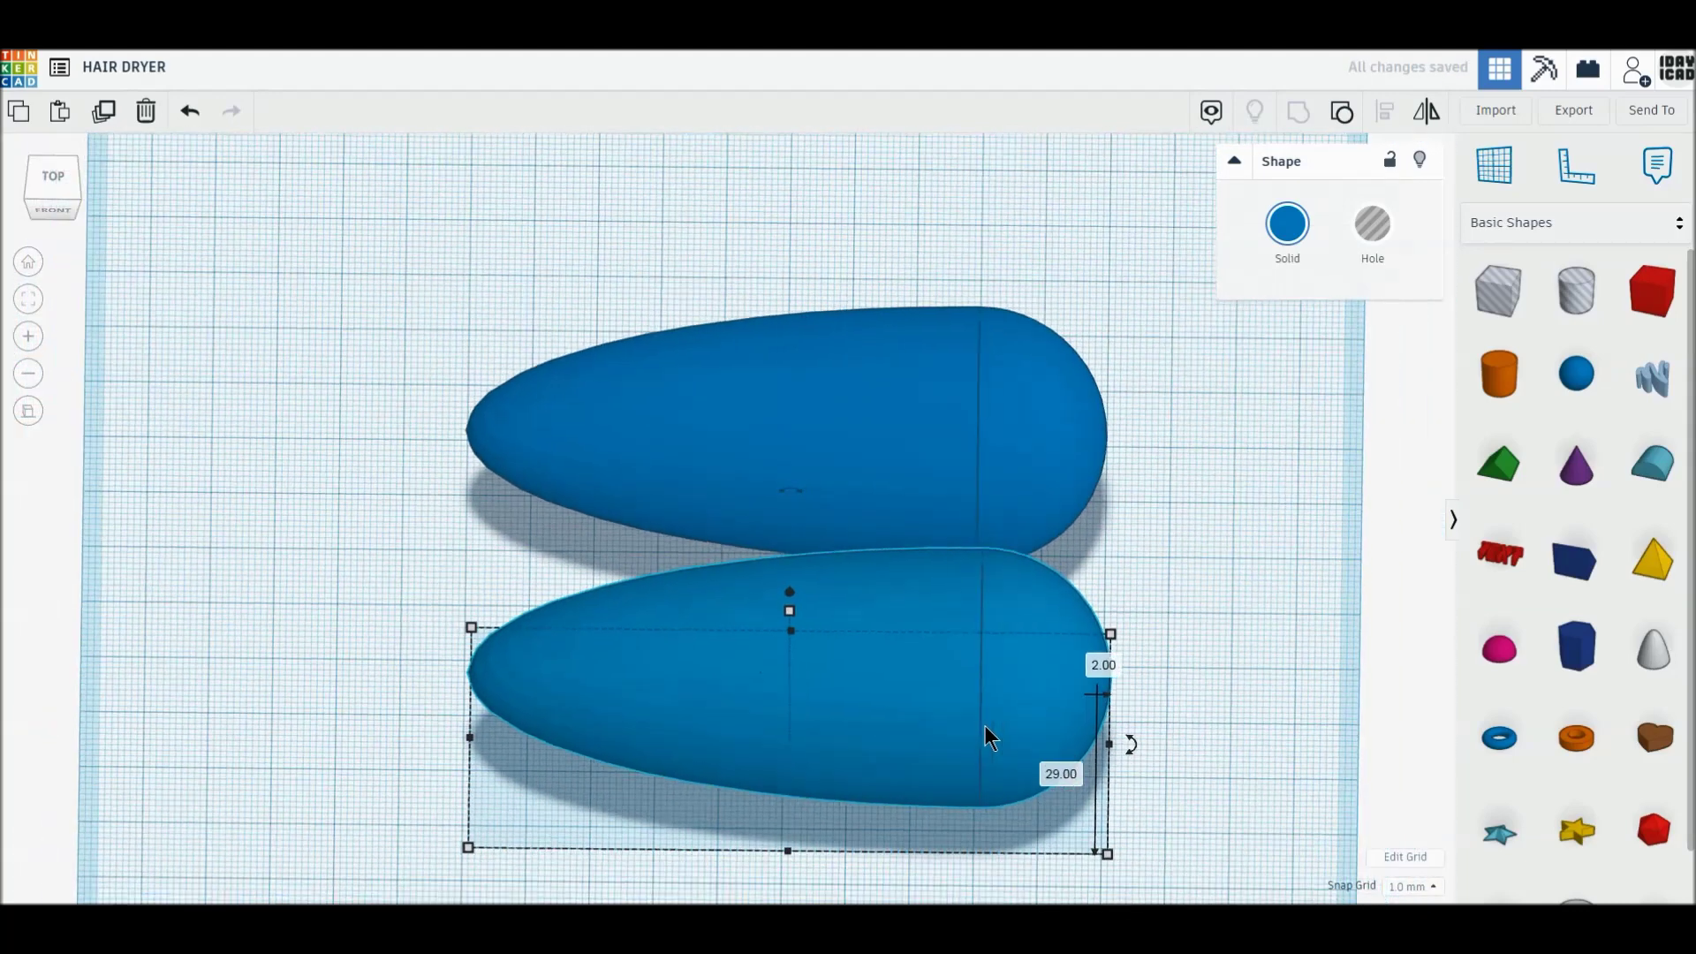
middle_drag(984, 724, 974, 618)
click(1098, 755)
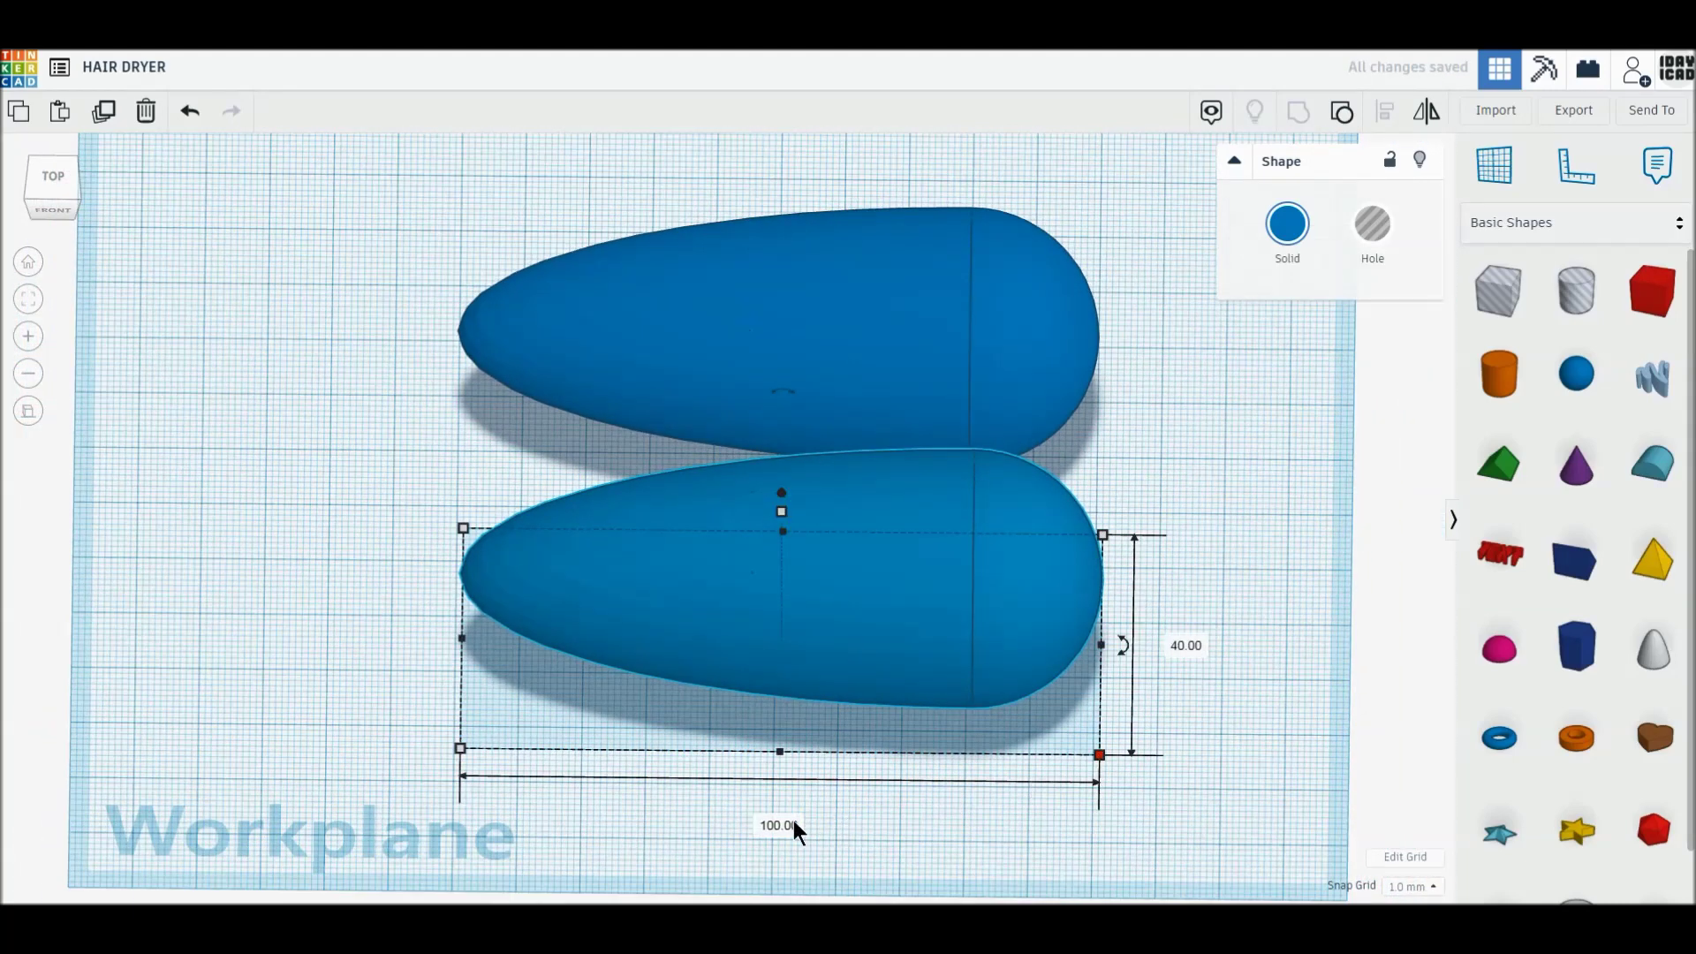
text(98)
key(Return)
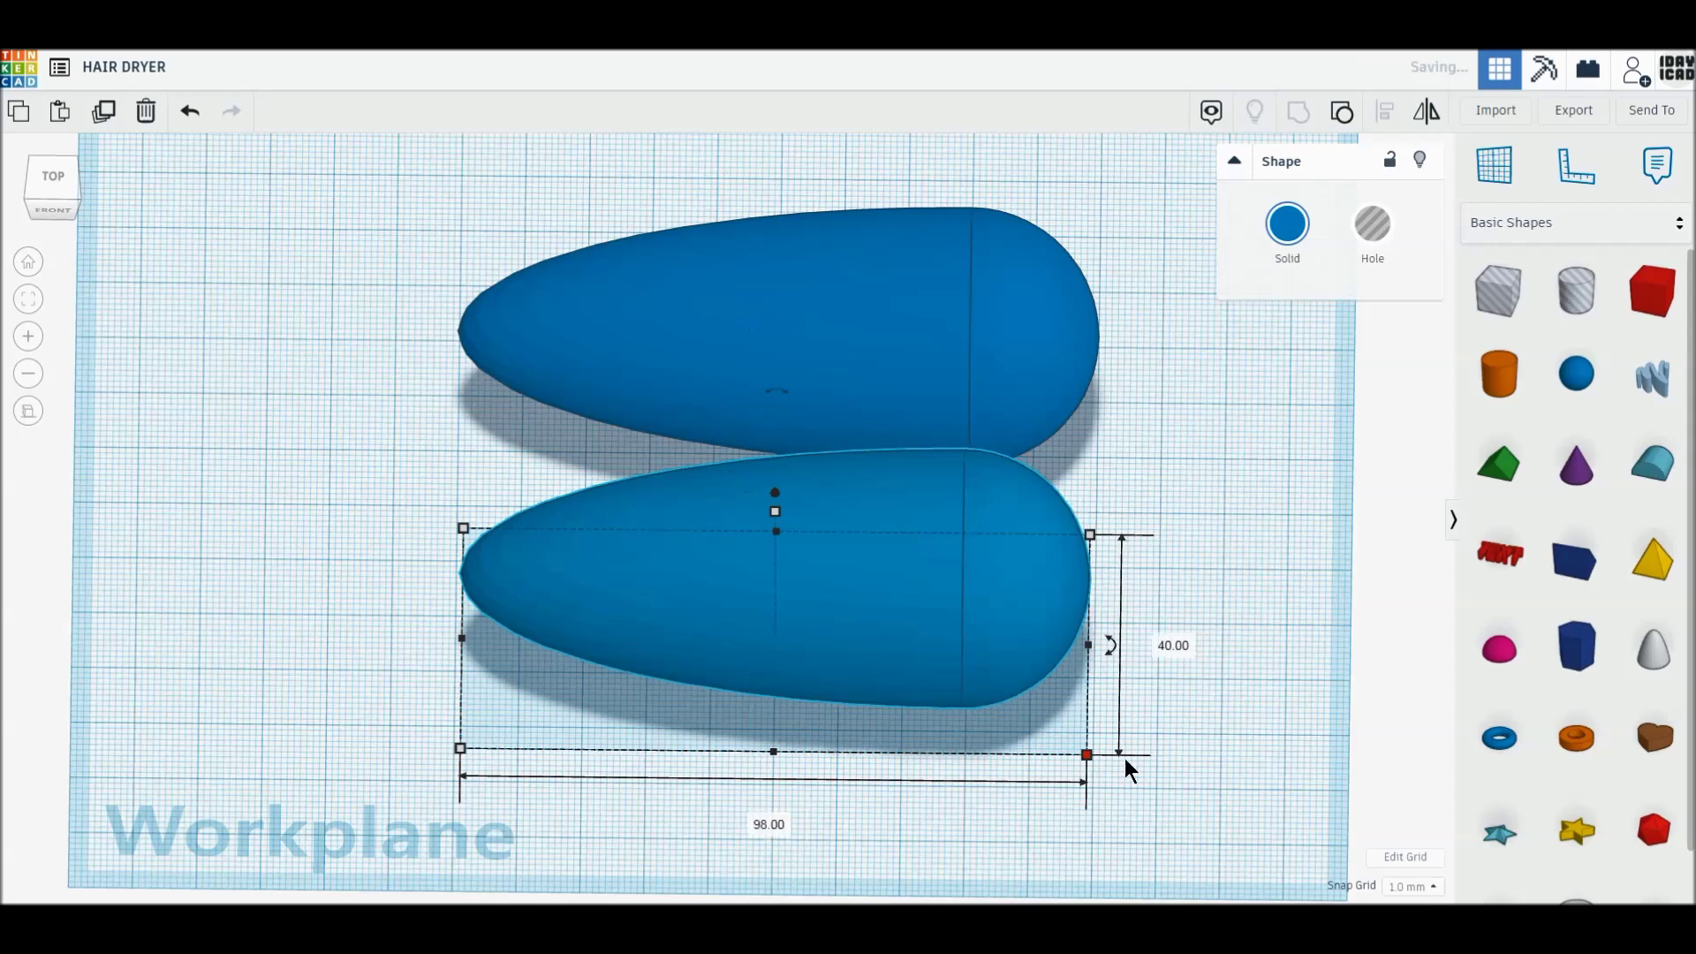
text(38)
key(Return)
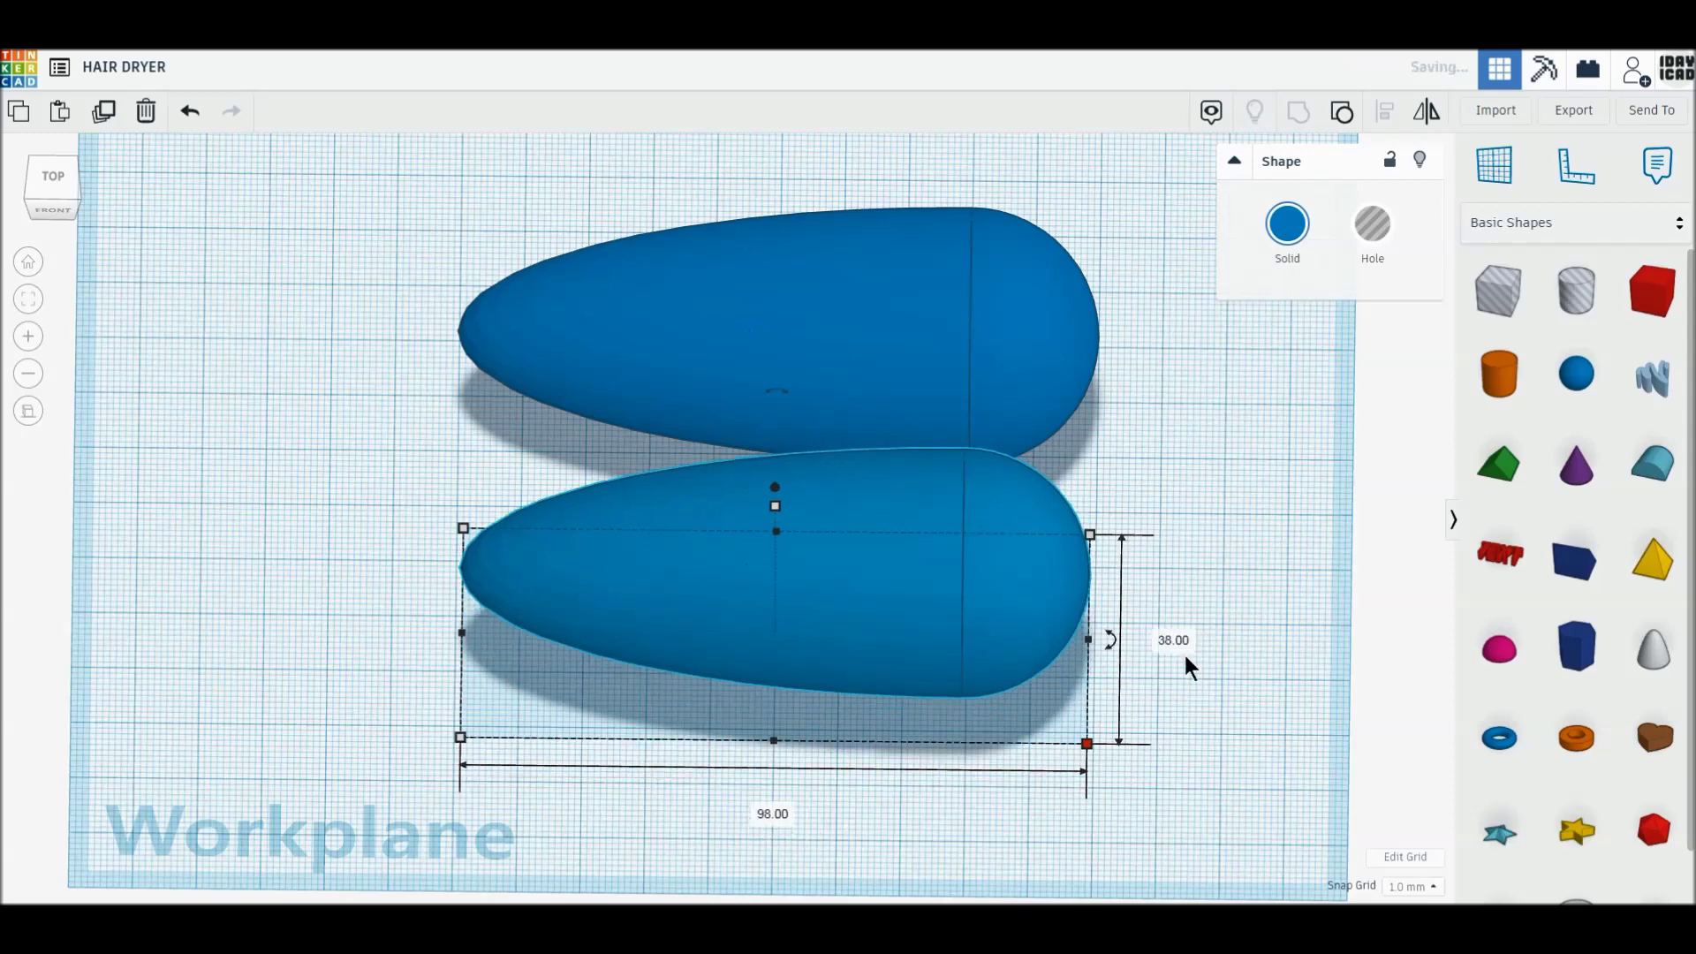
click(775, 507)
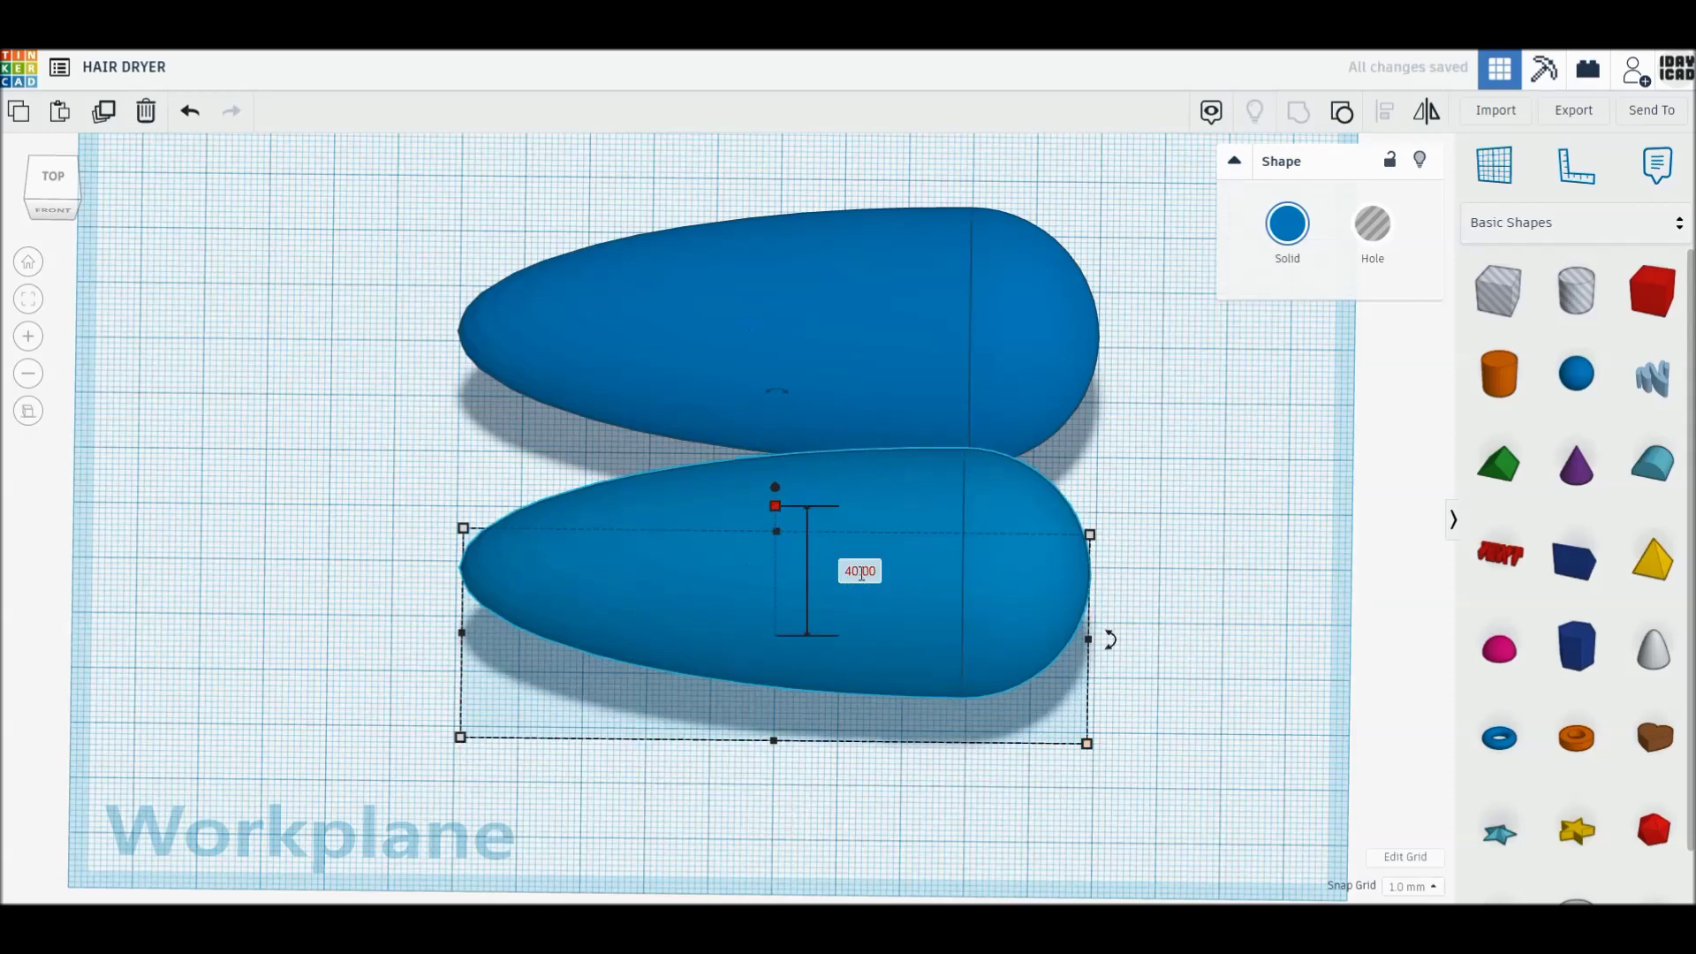
text(38)
key(Return)
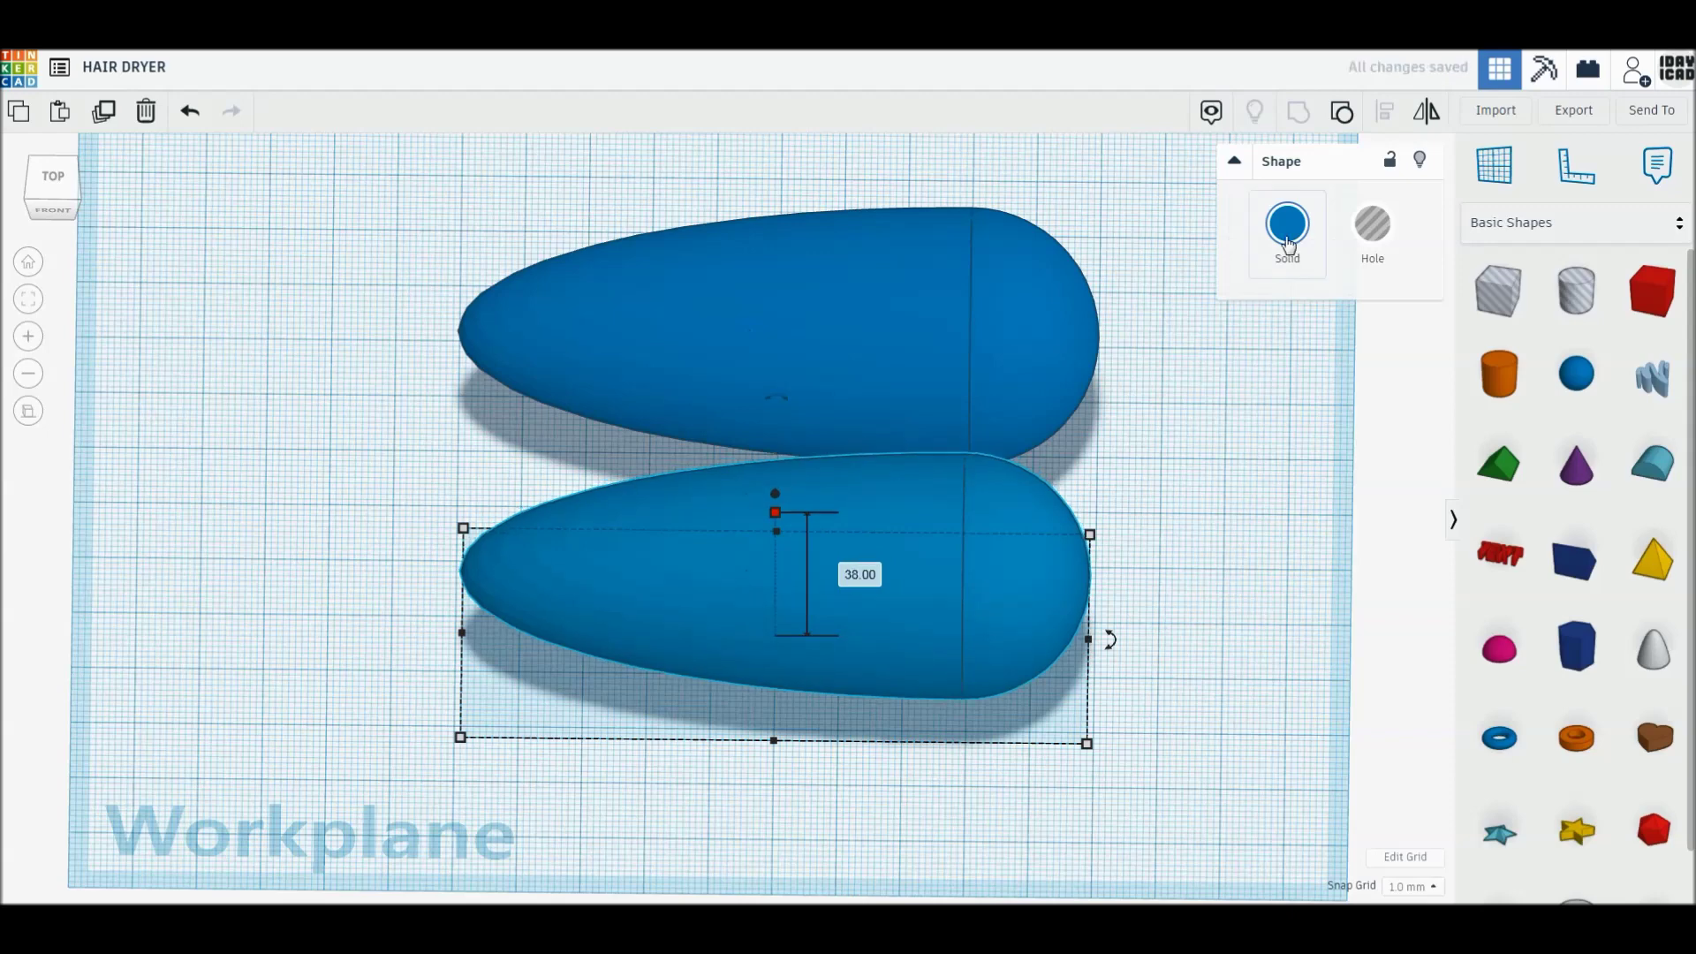
Make the copy a hole centred inside the solid egg, then place a cylinder below
click(1374, 226)
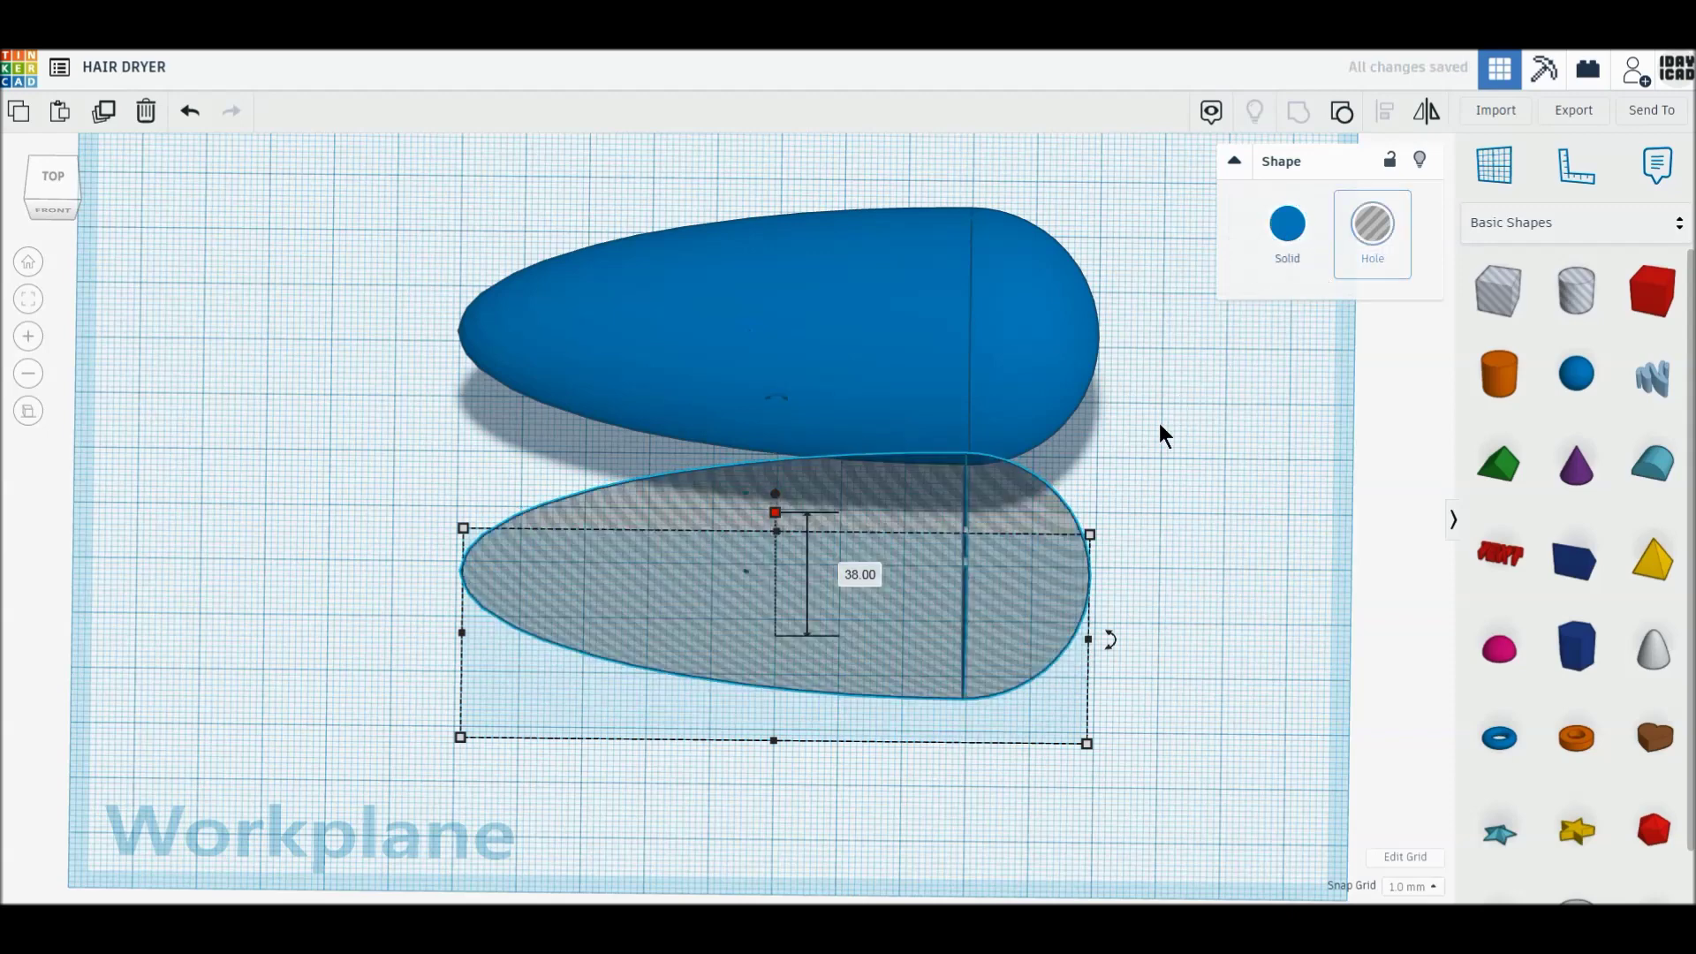
drag(1001, 576, 1004, 374)
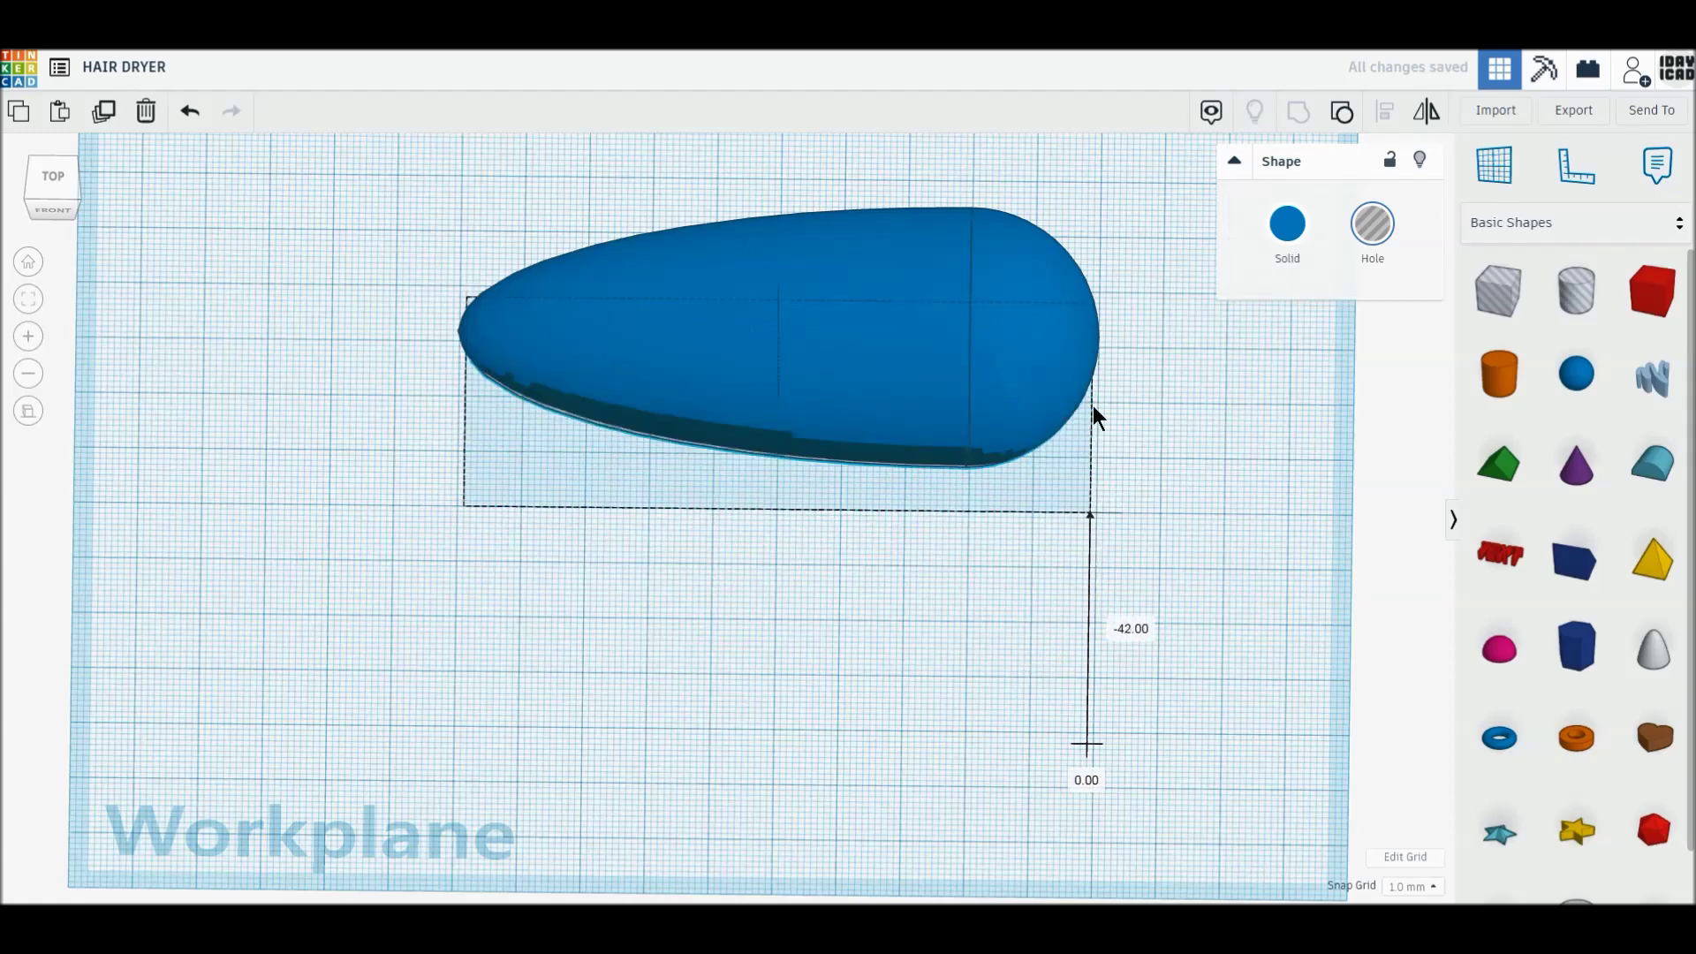
key(ctrl+a)
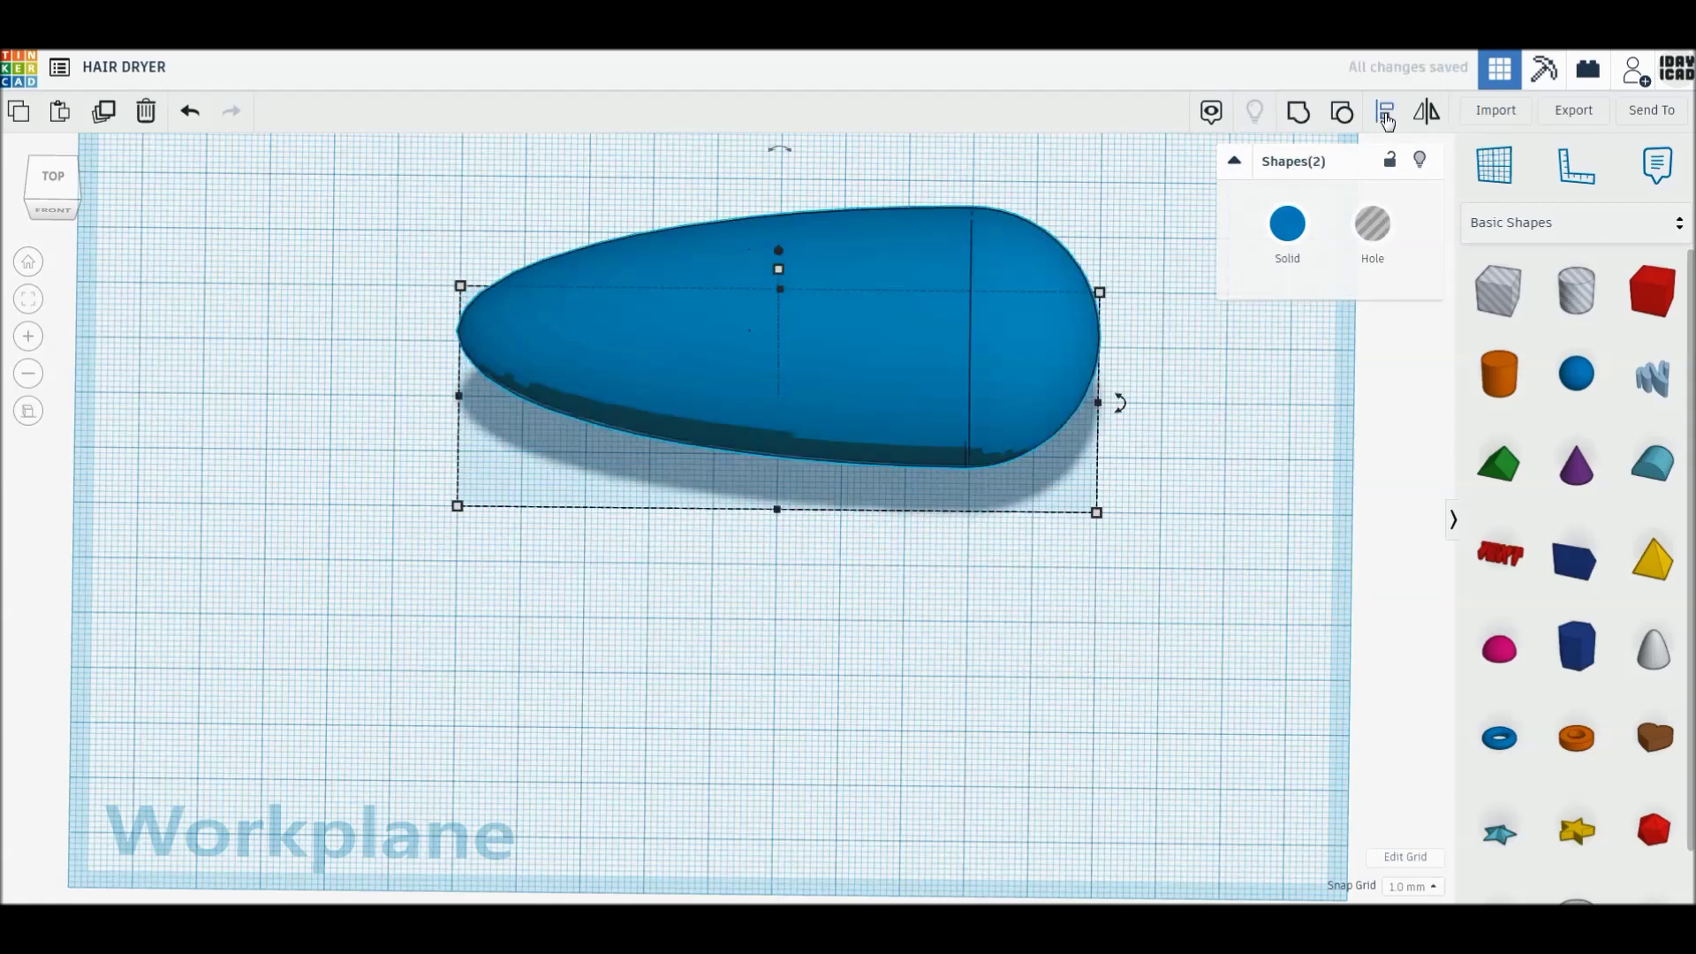
click(1387, 121)
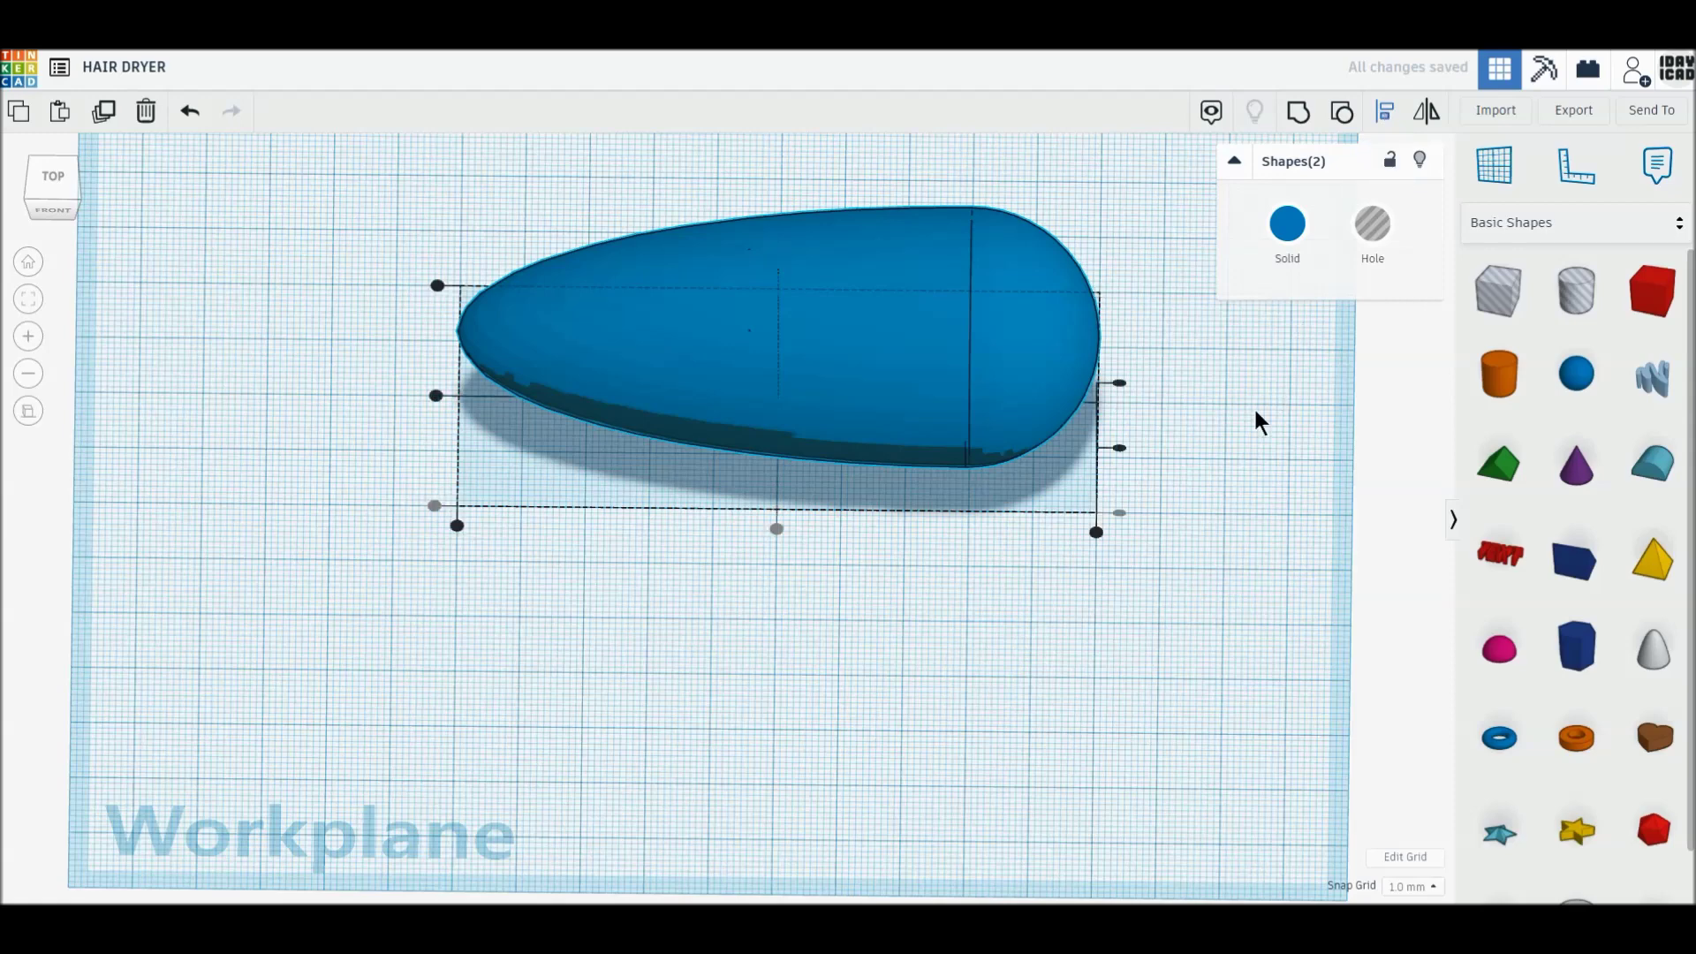
click(1120, 449)
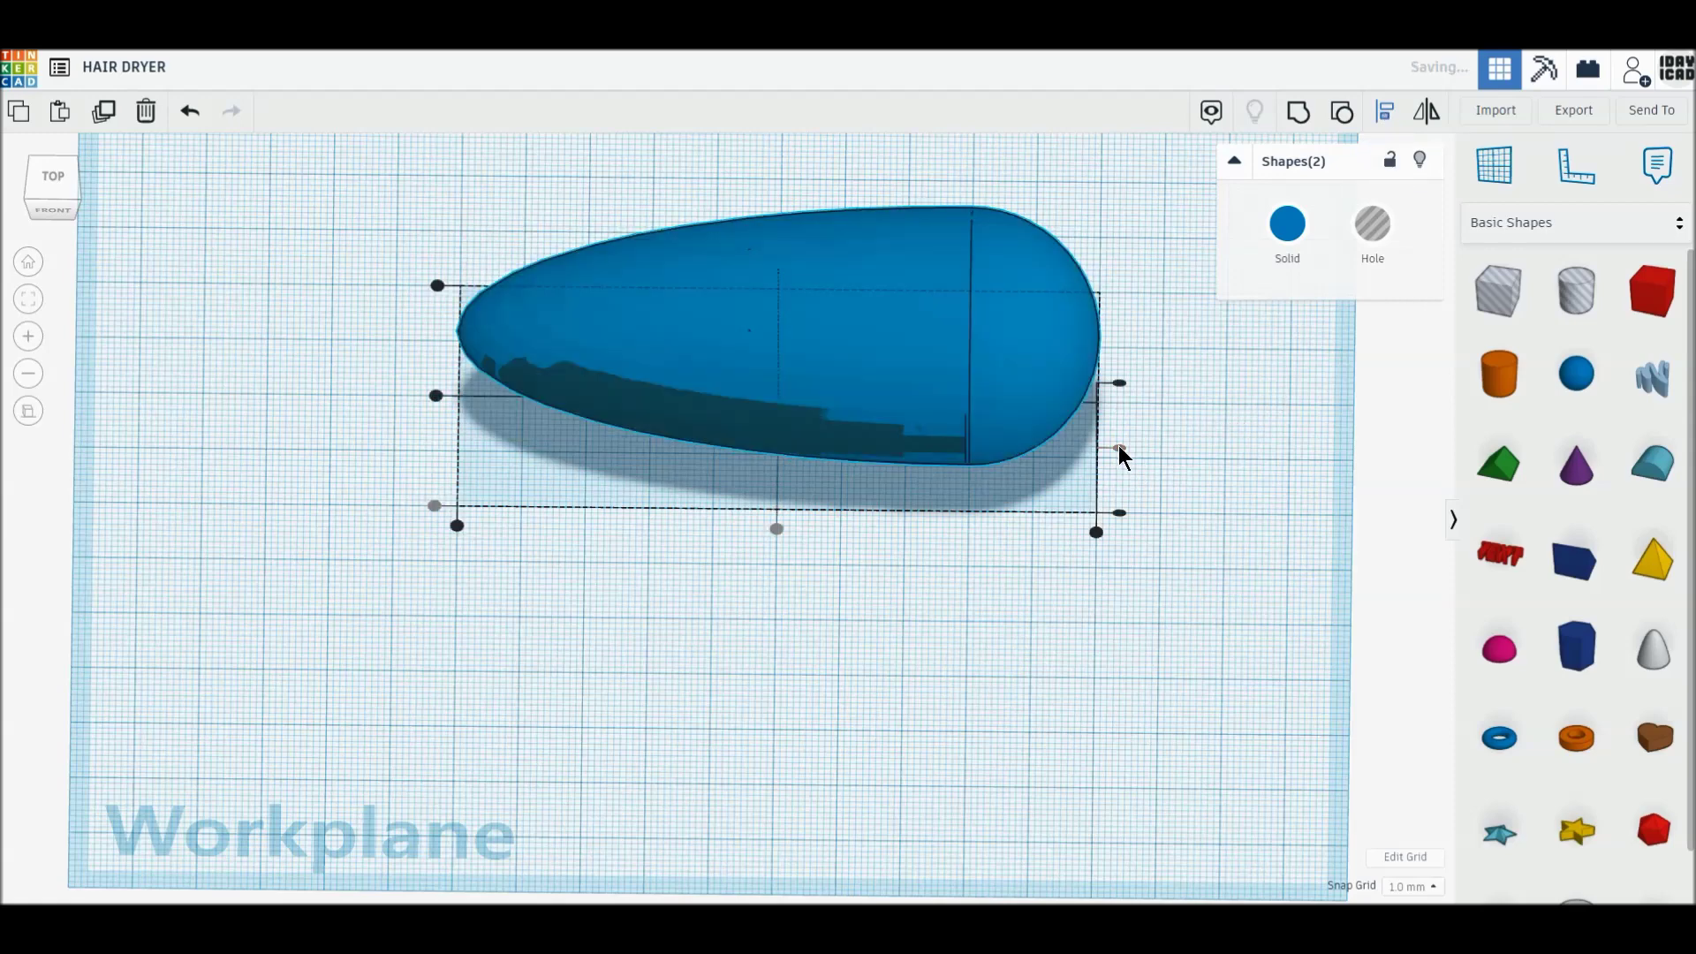
click(436, 397)
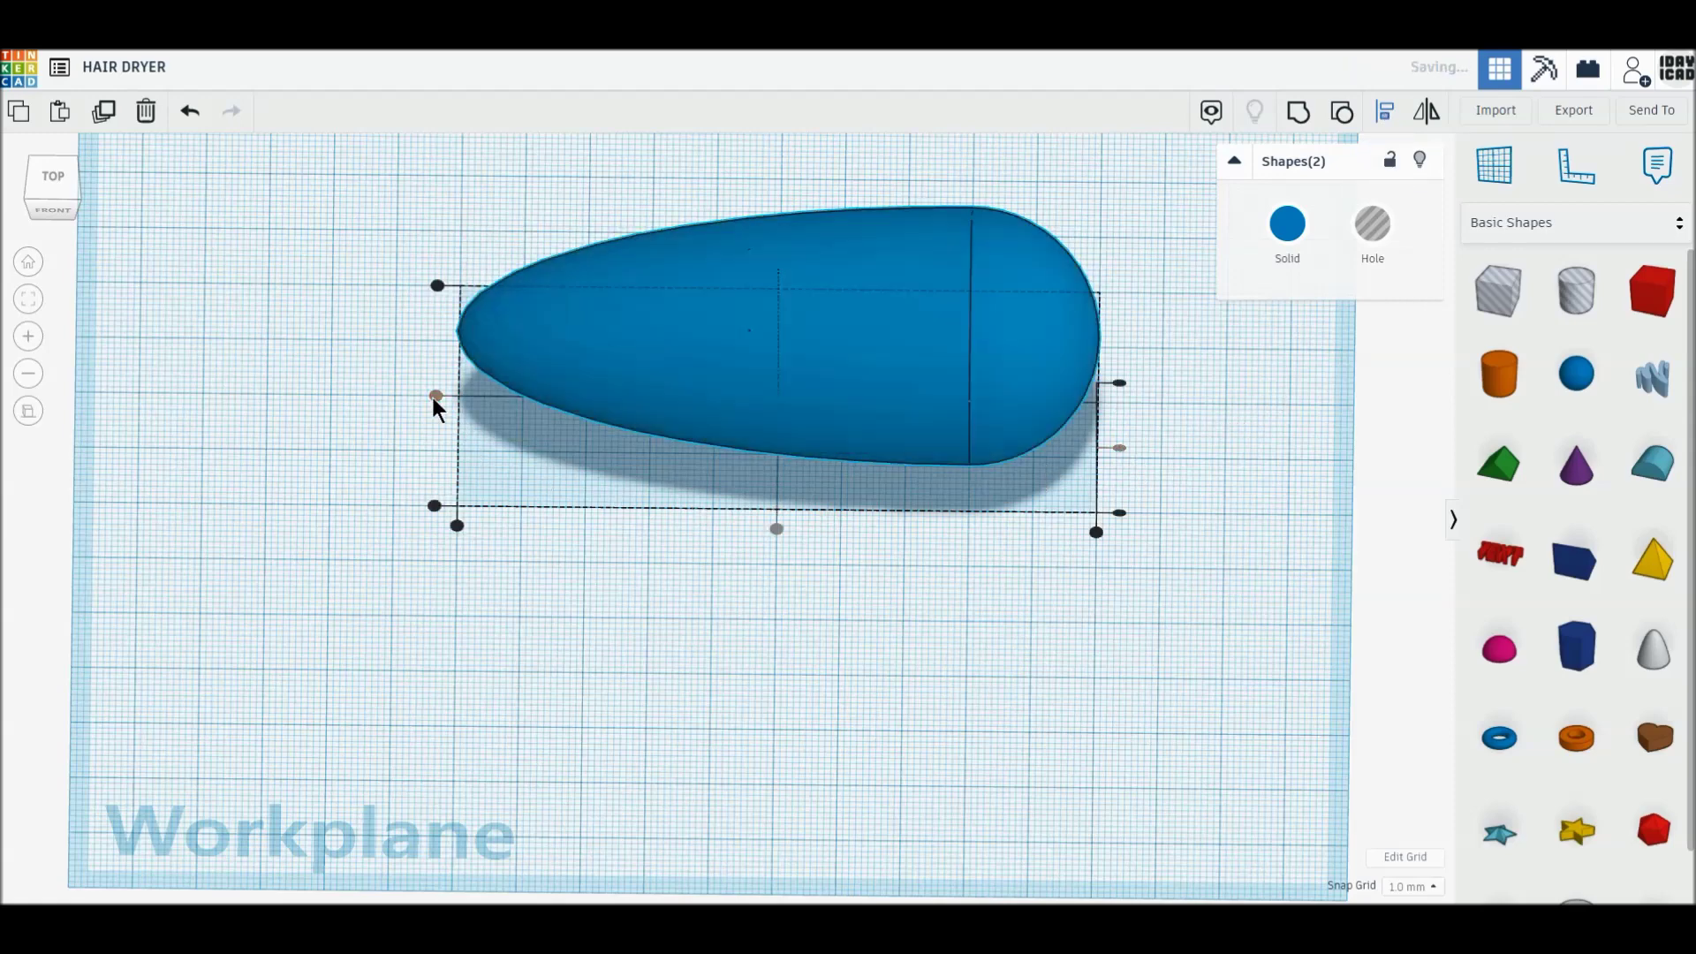
click(1309, 455)
mouse_move(1499, 373)
mouse_down()
mouse_move(953, 654)
mouse_move(914, 644)
mouse_up()
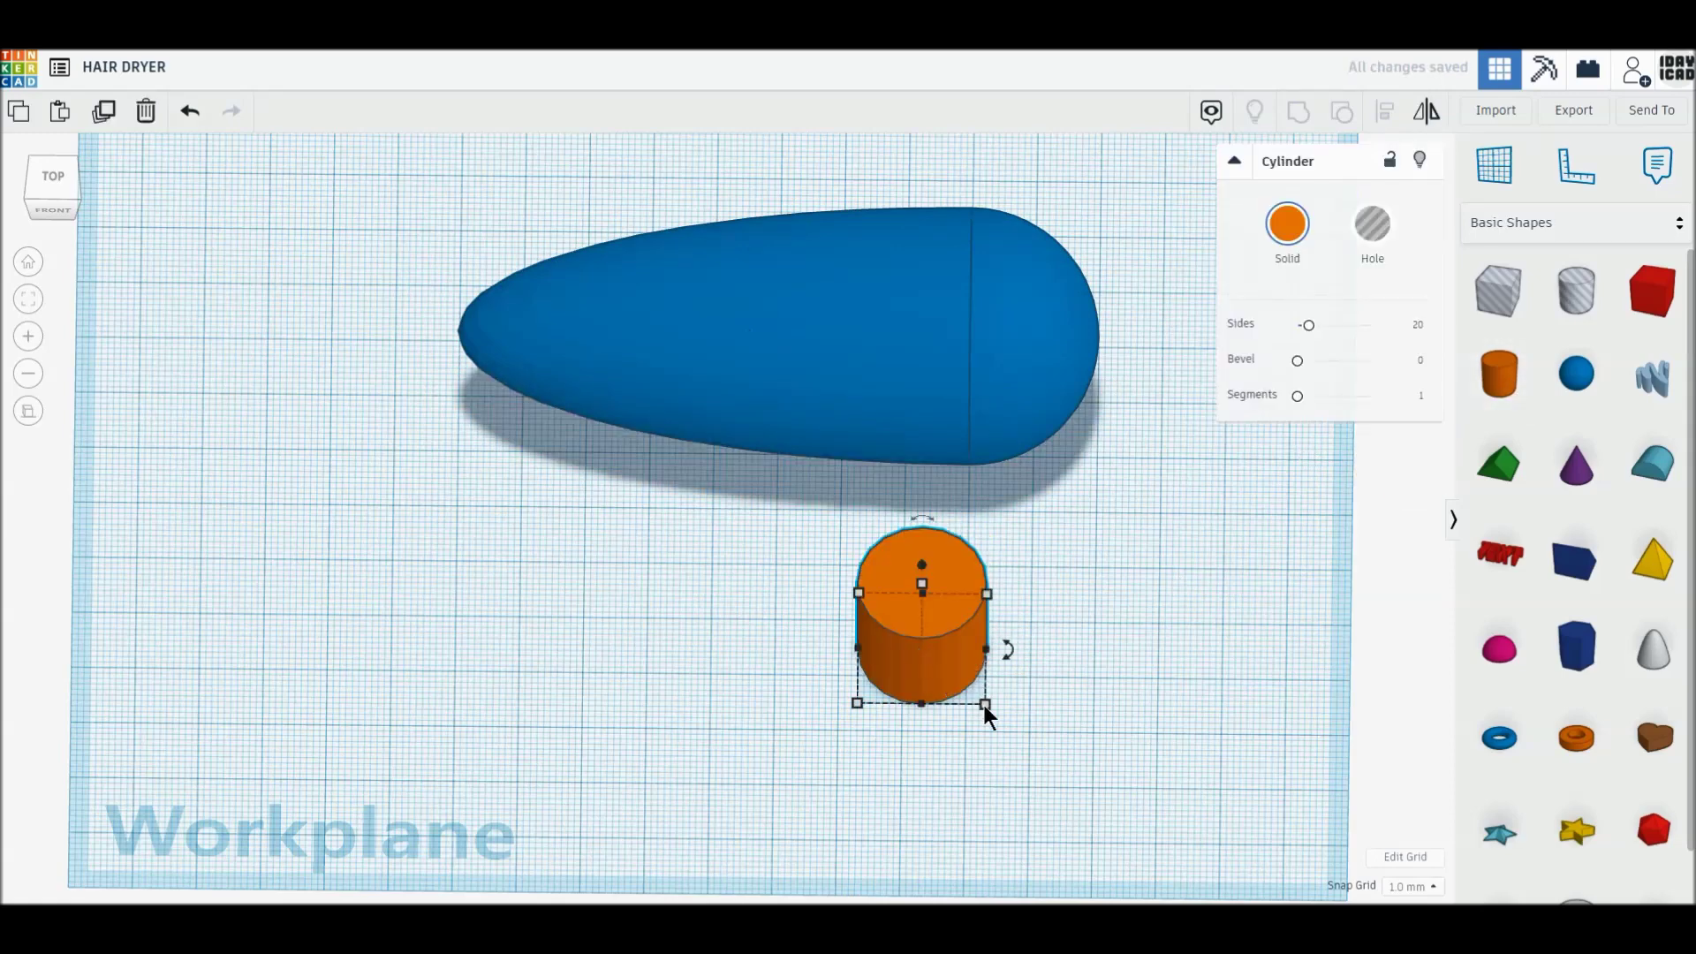
Size the cylinder 40 × 40 × 10 with 64 sides, bevel 2.5 and 10 segments
text(40)
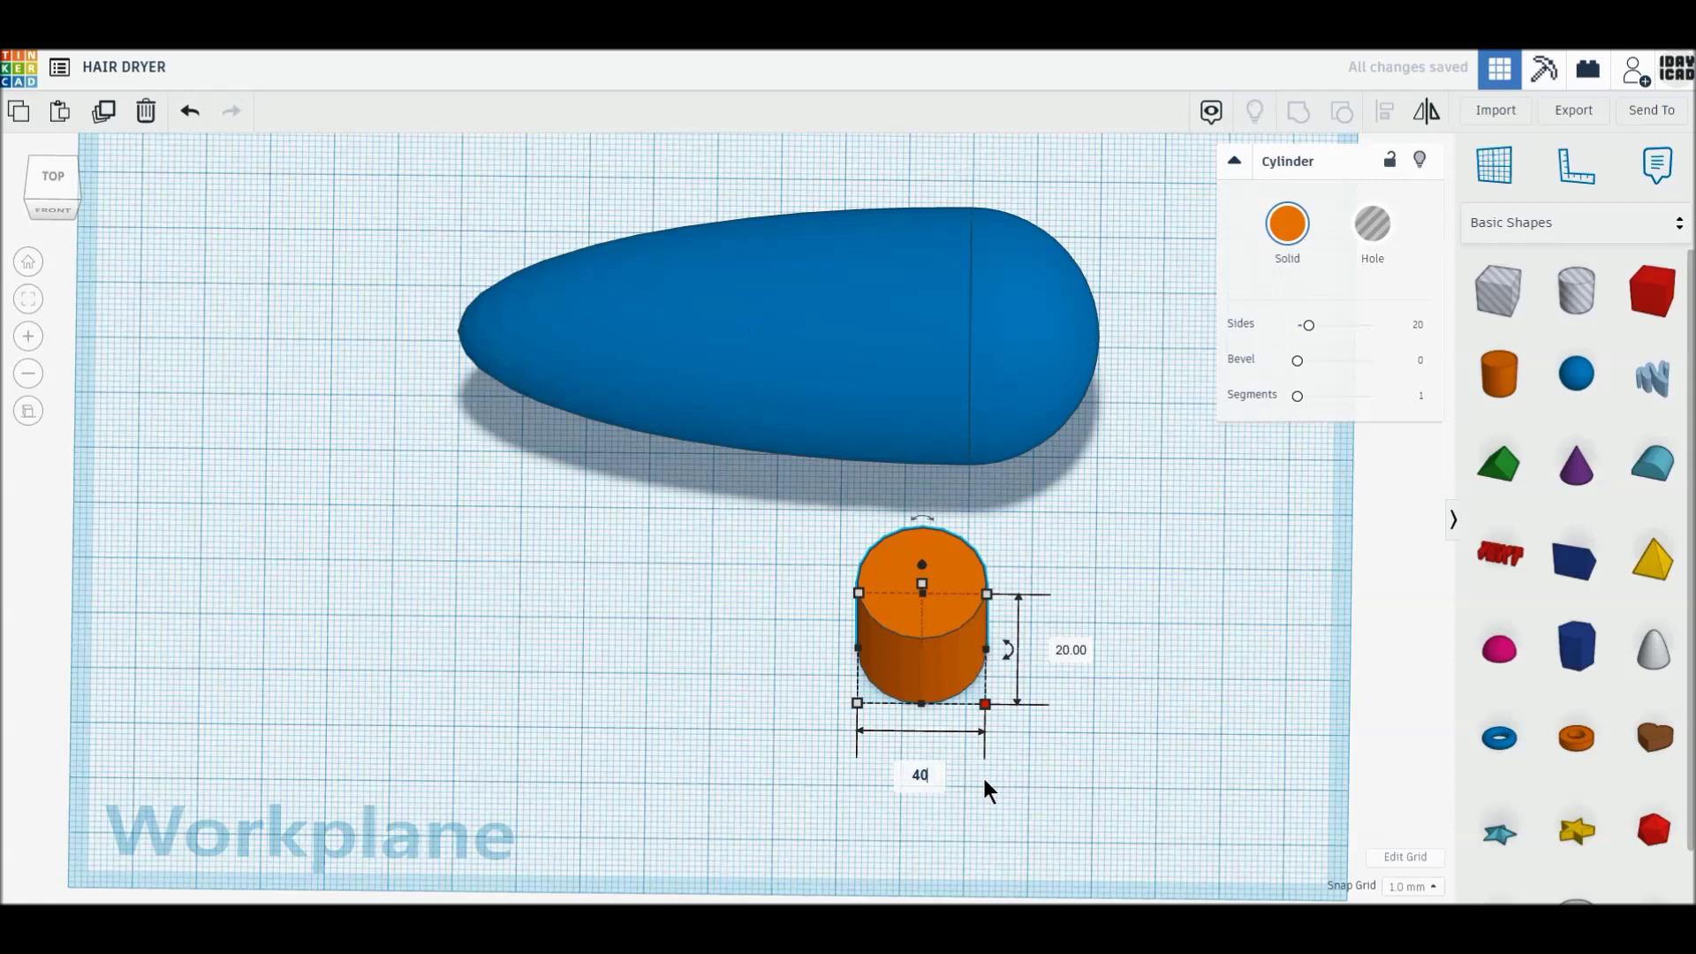
key(Return)
click(1190, 653)
text(40)
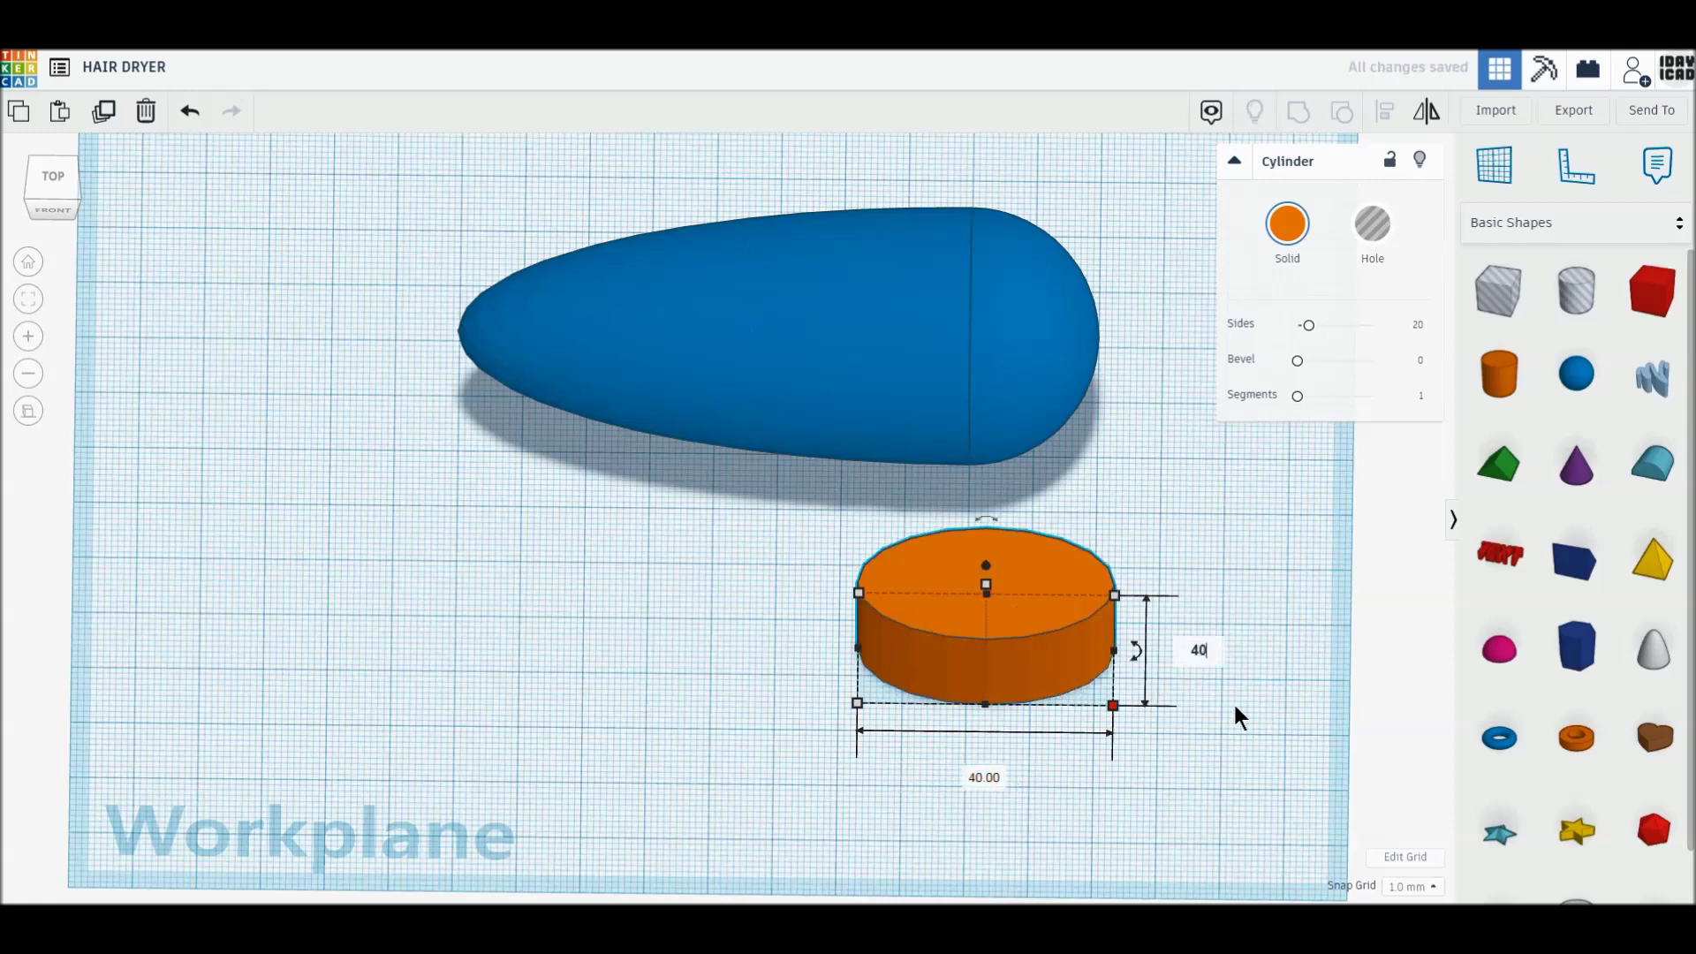
key(Return)
click(1092, 677)
text(10)
key(Return)
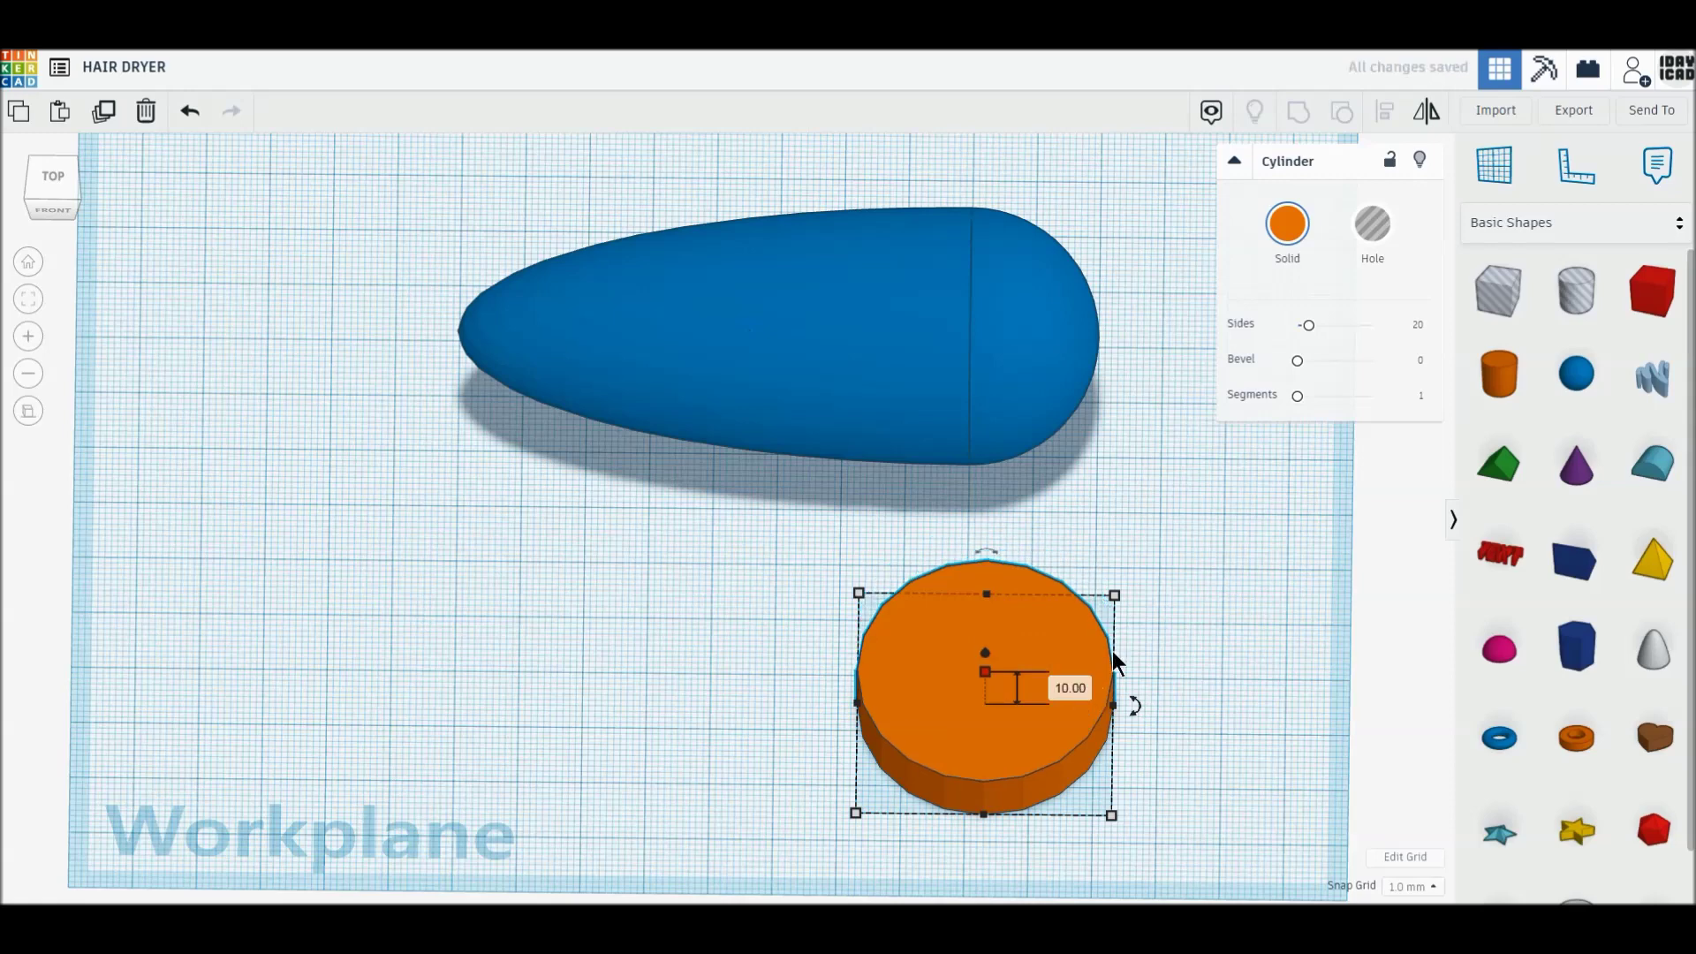
drag(1417, 327, 1460, 324)
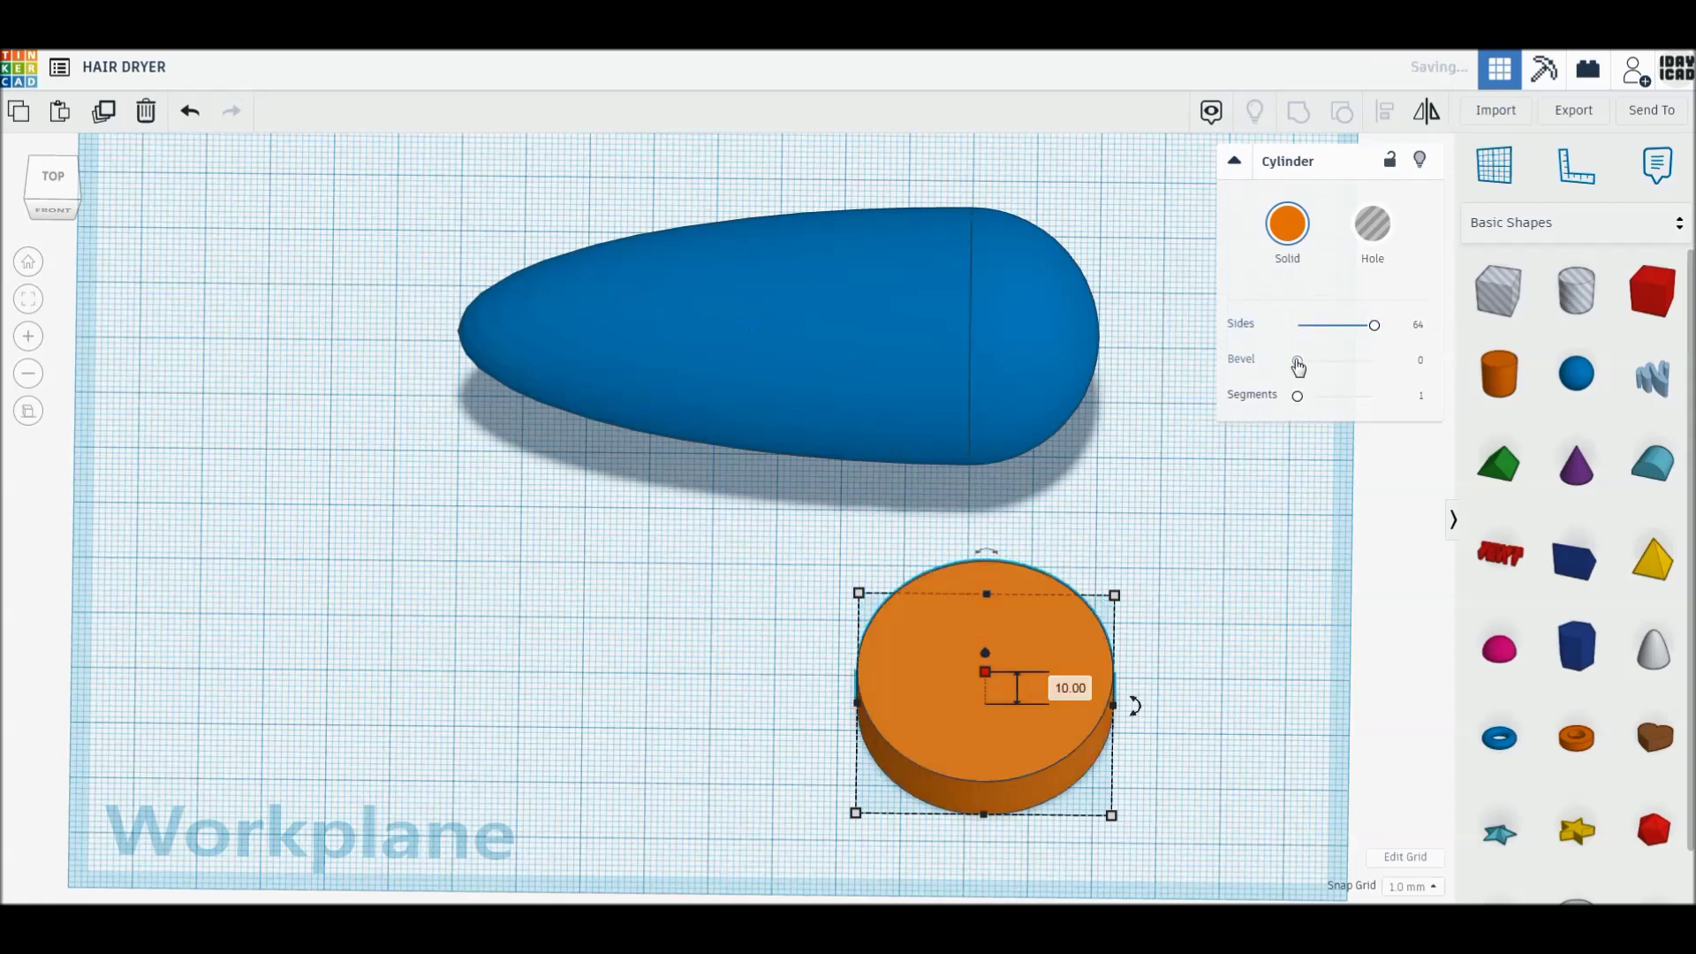
drag(1297, 361, 1391, 360)
drag(1297, 396, 1408, 396)
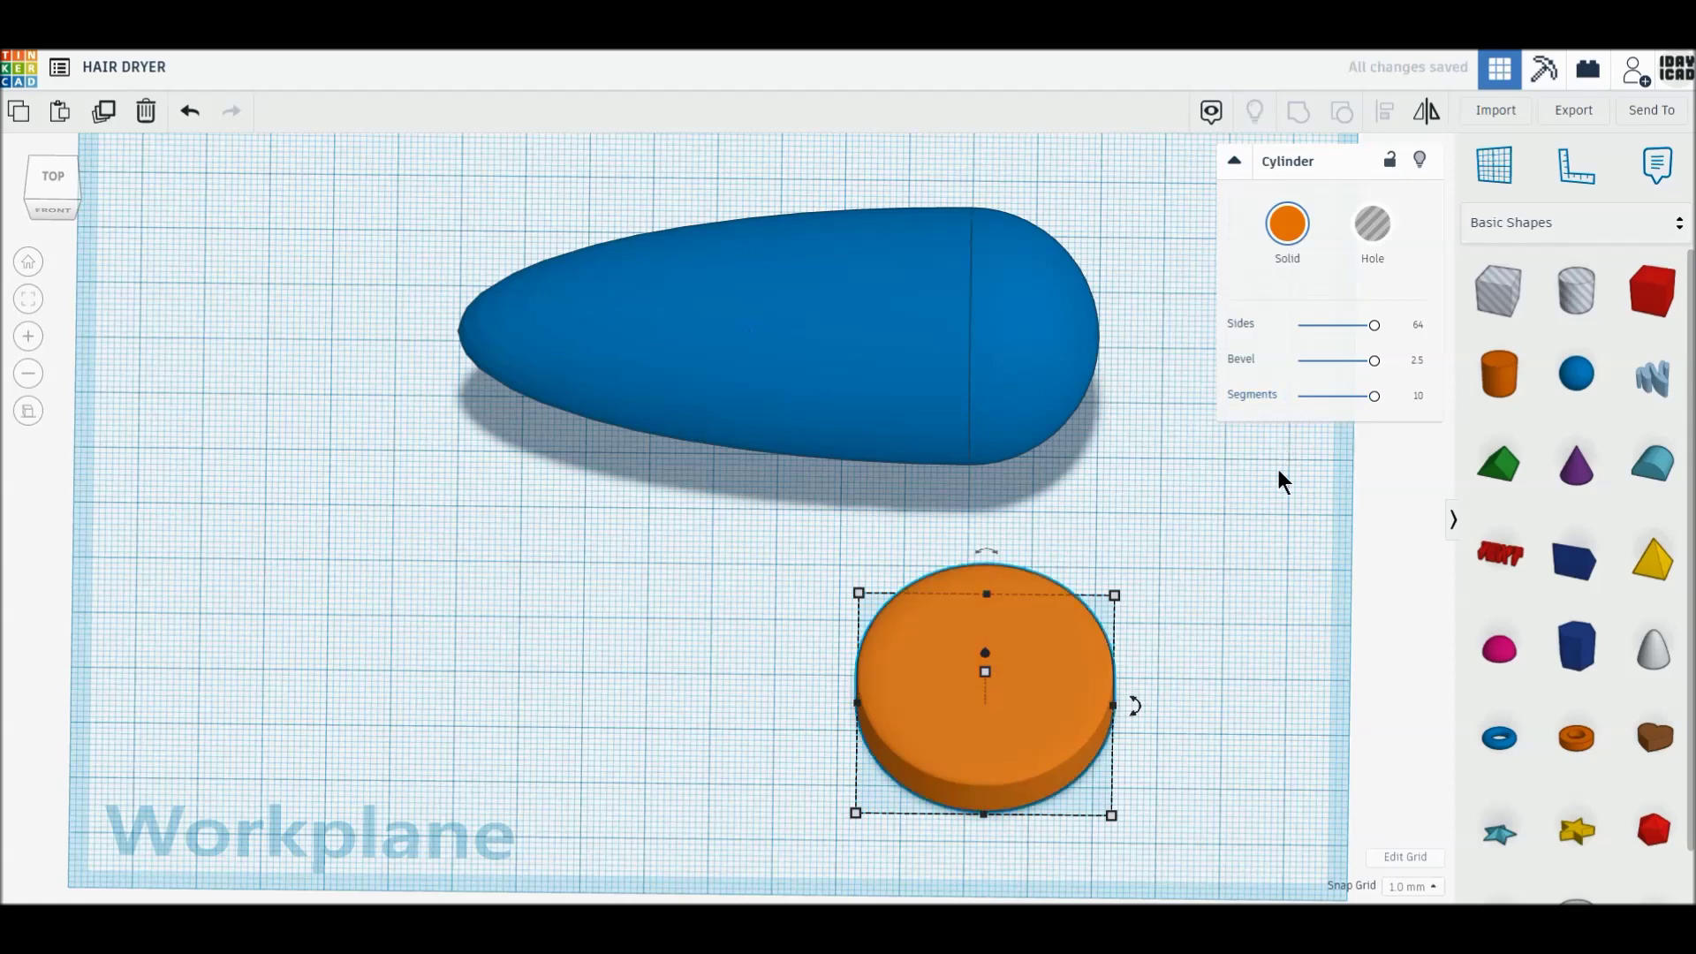
Duplicate the cylinder, resize the copy to 38 × 38 × 8 and make it a hole
click(128, 156)
drag(940, 725, 624, 693)
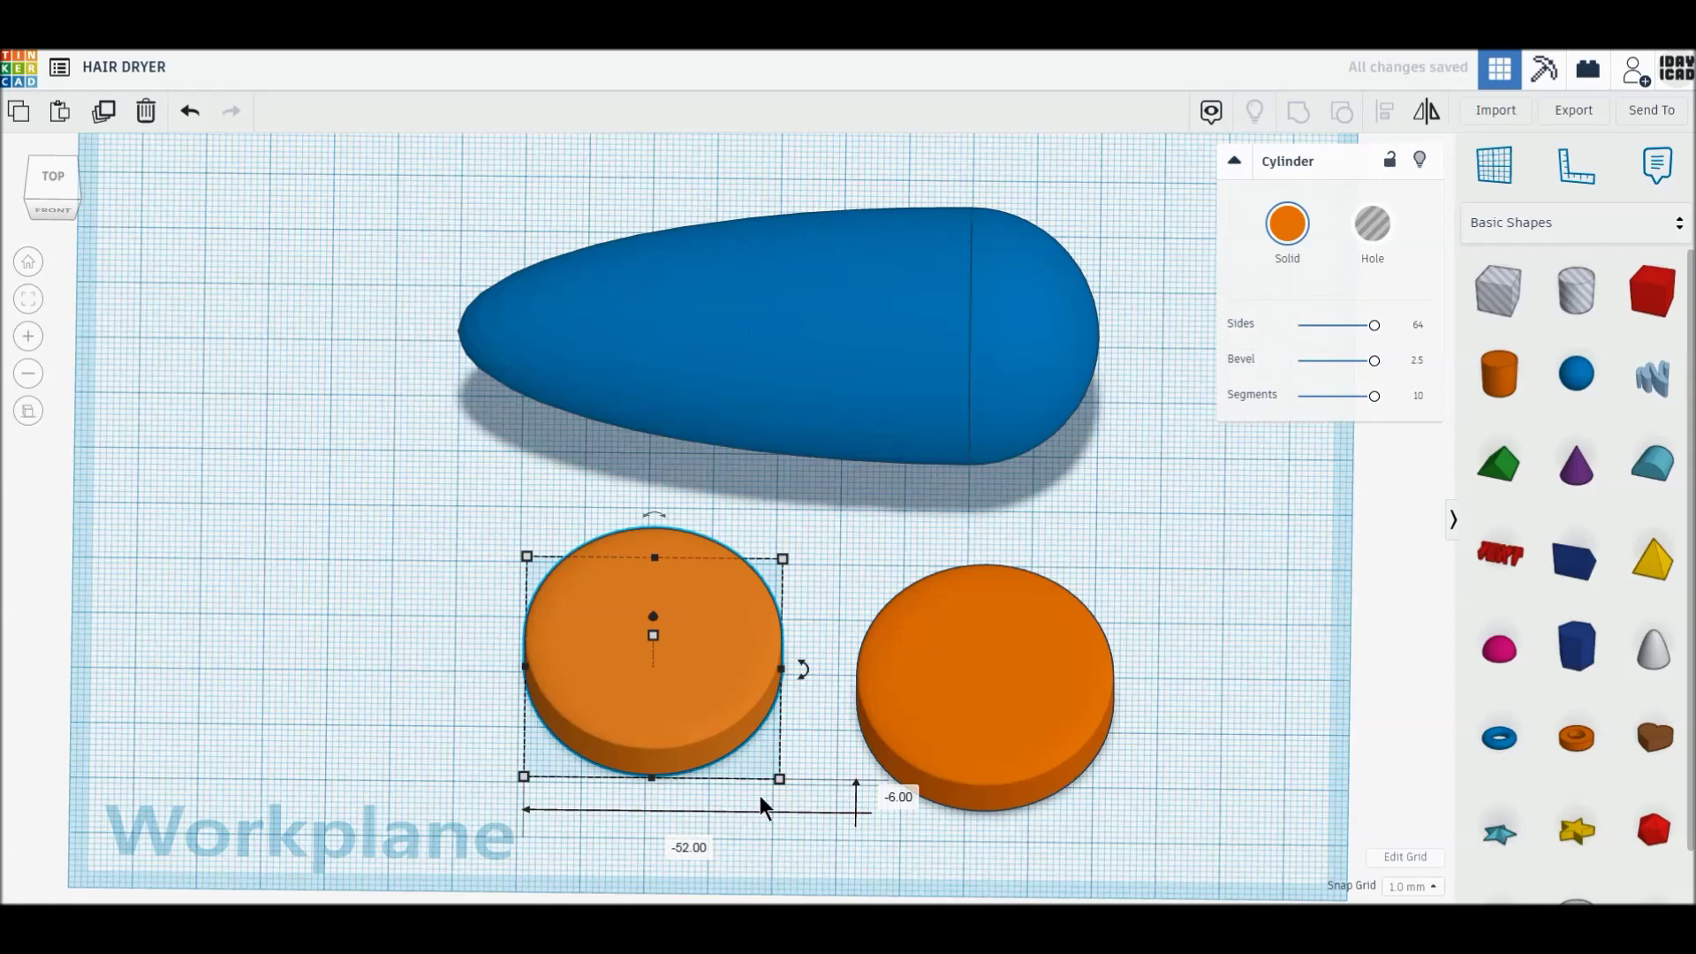
click(661, 850)
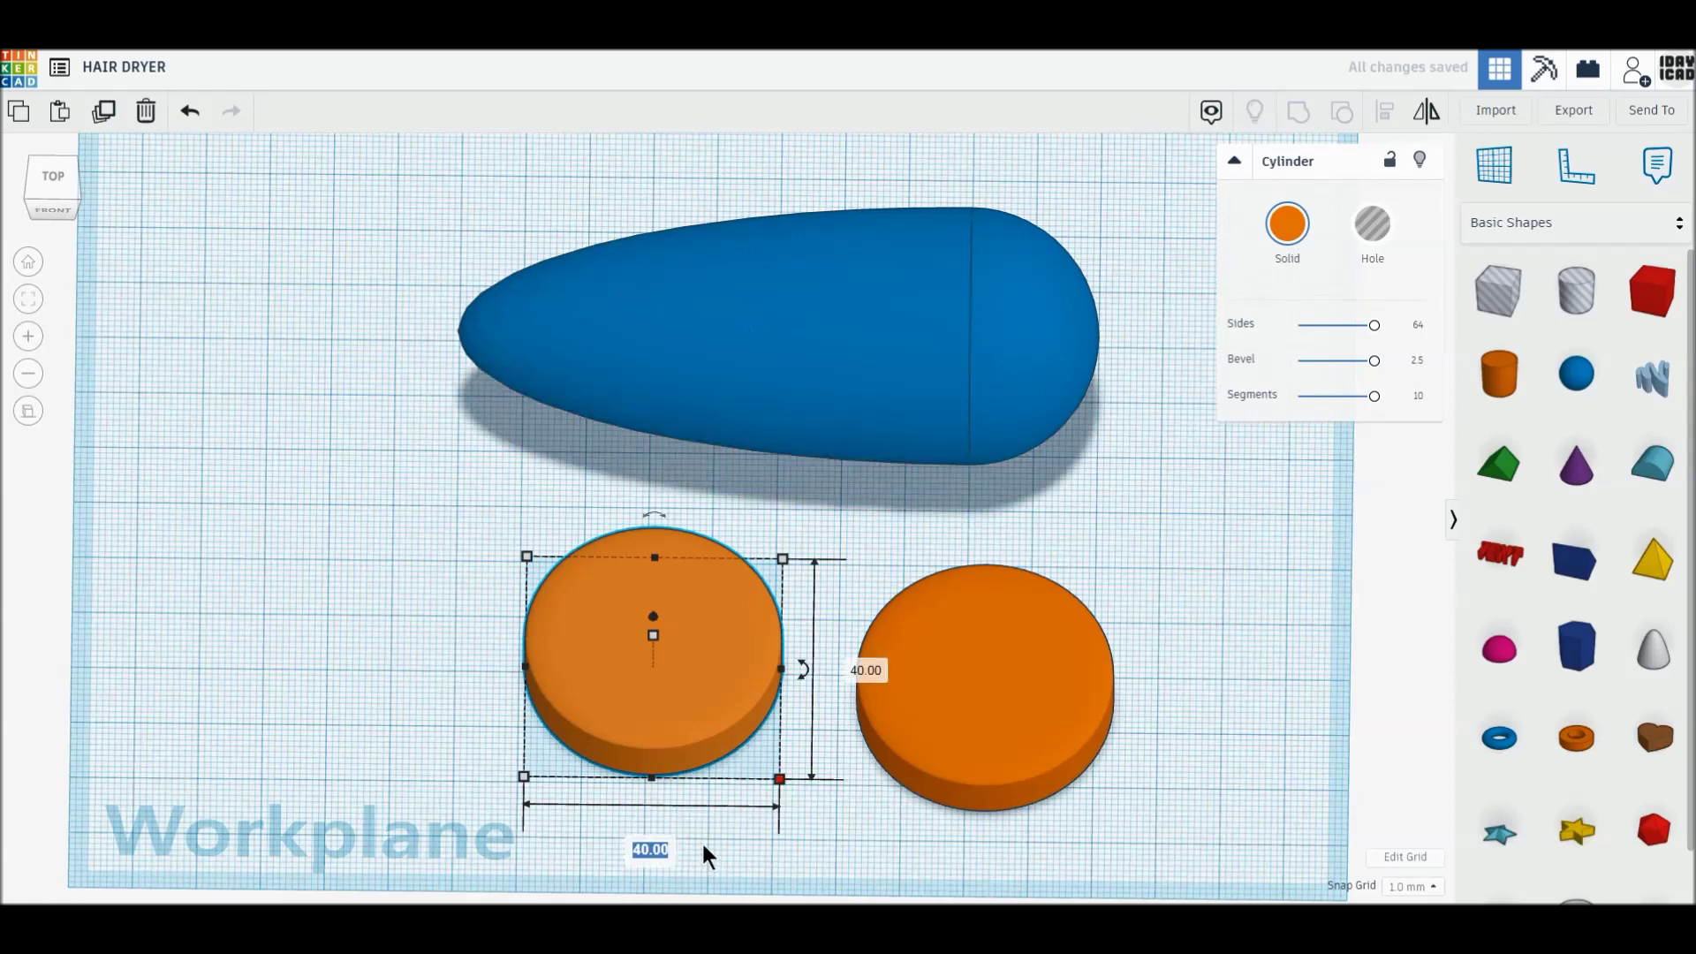
key(Tab)
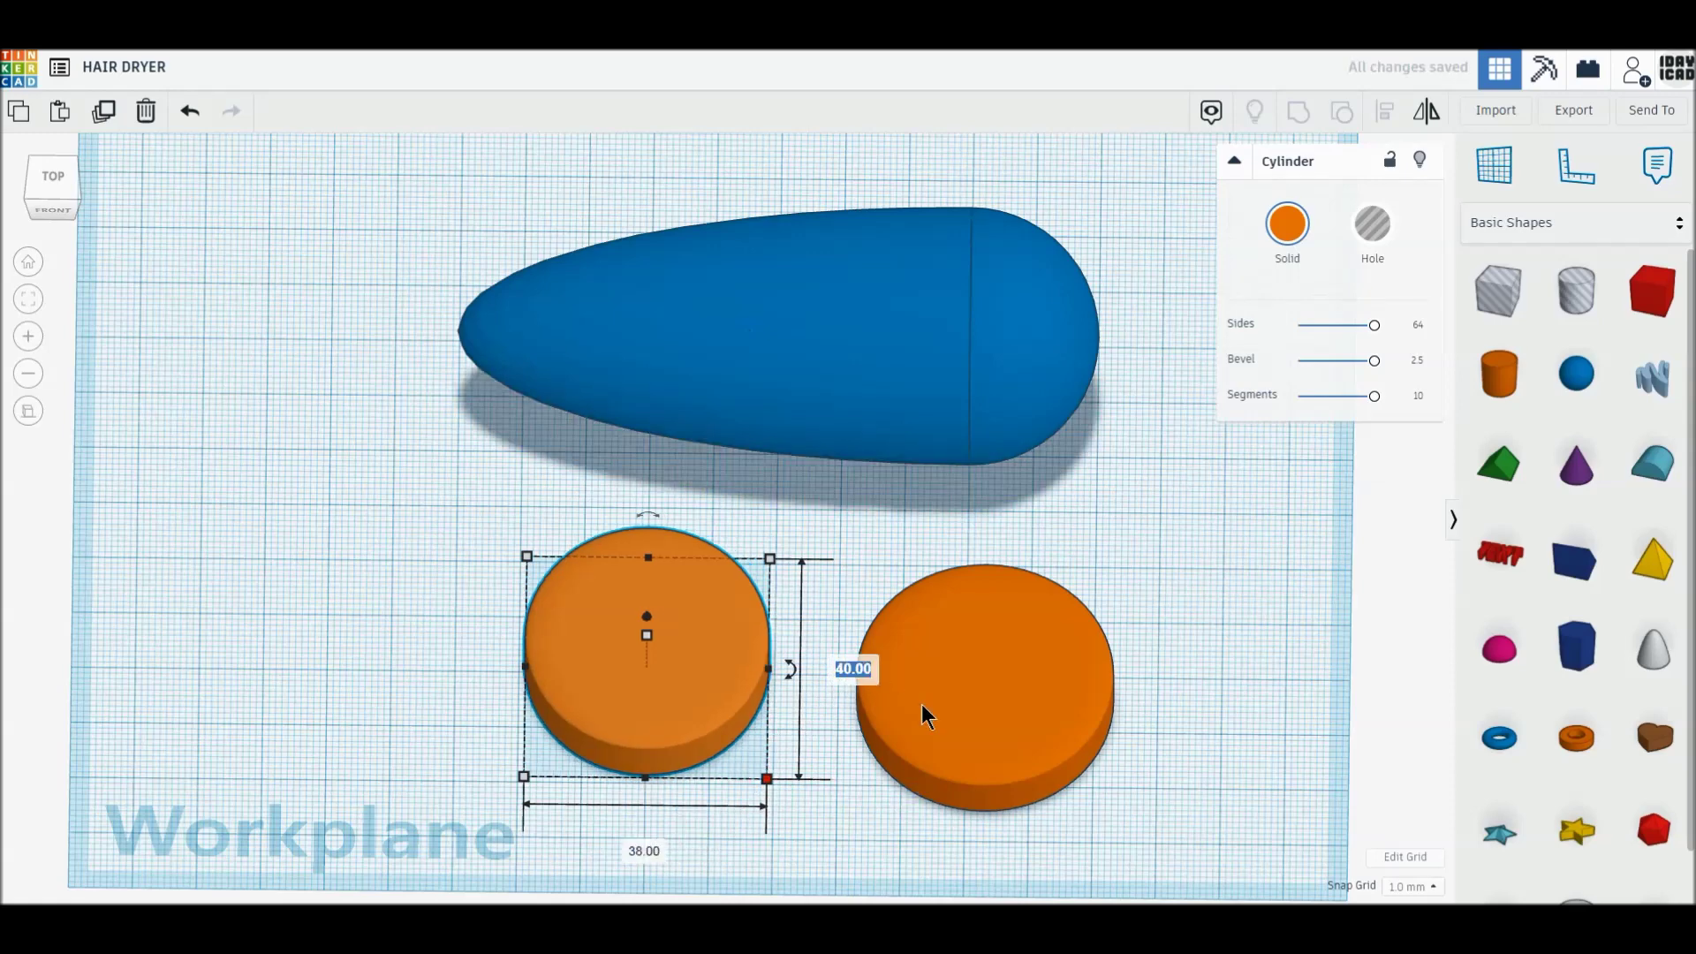
text(38)
key(Return)
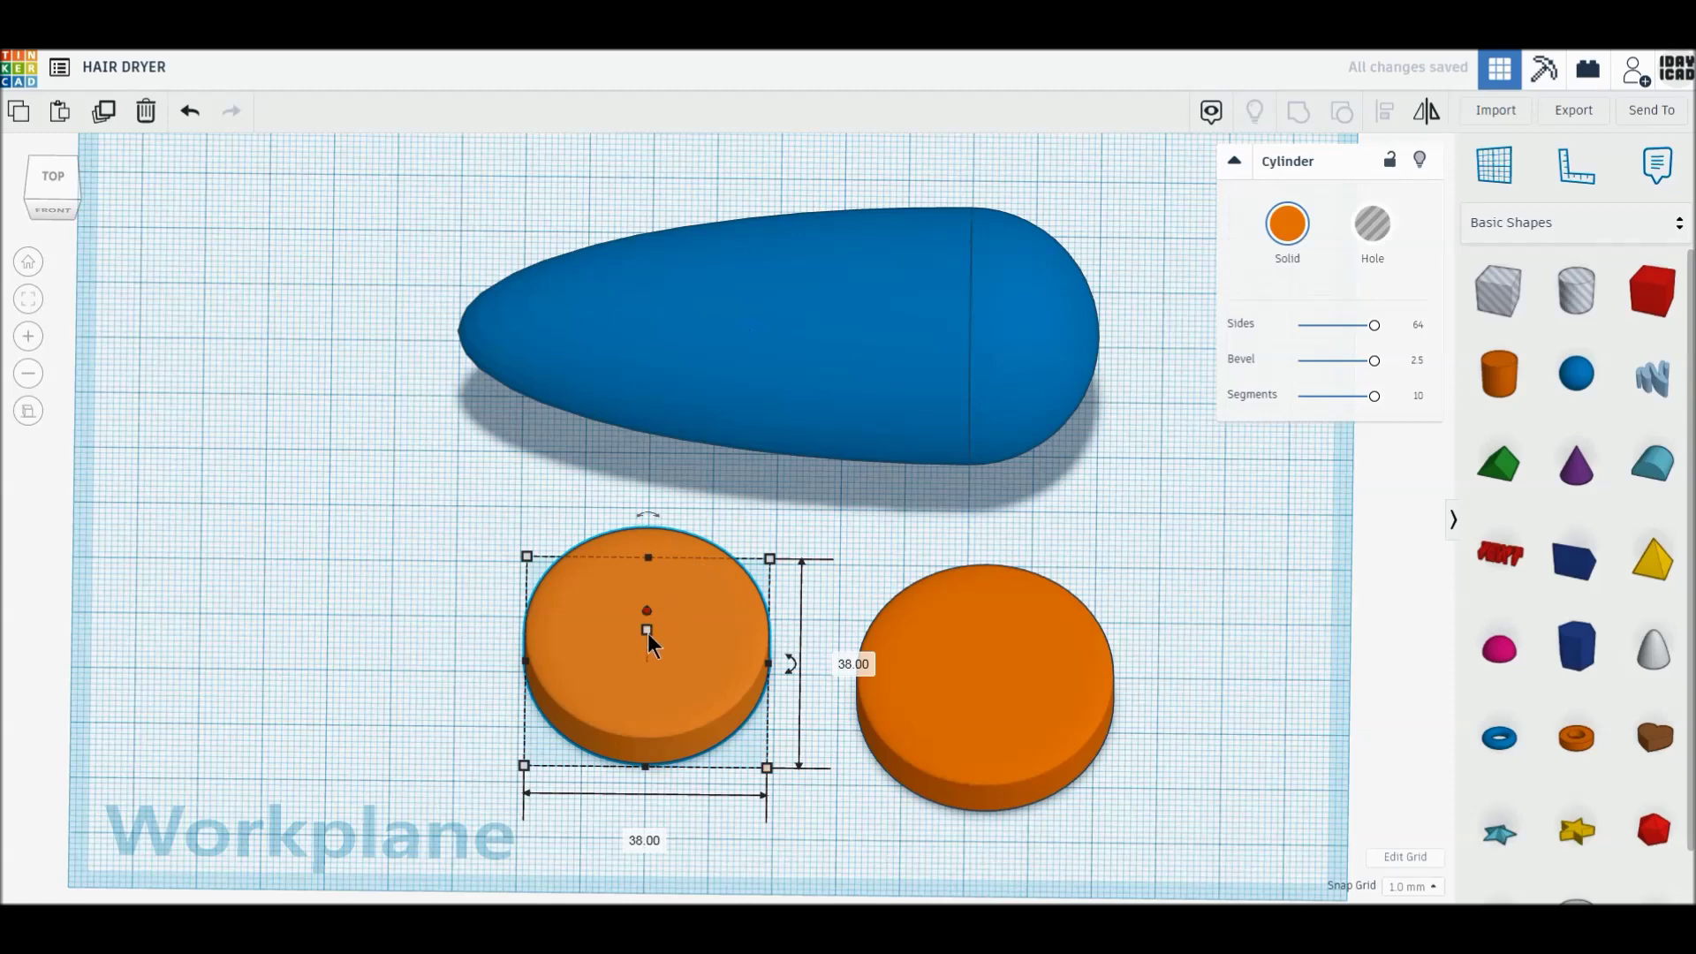
click(732, 647)
text(8)
key(Return)
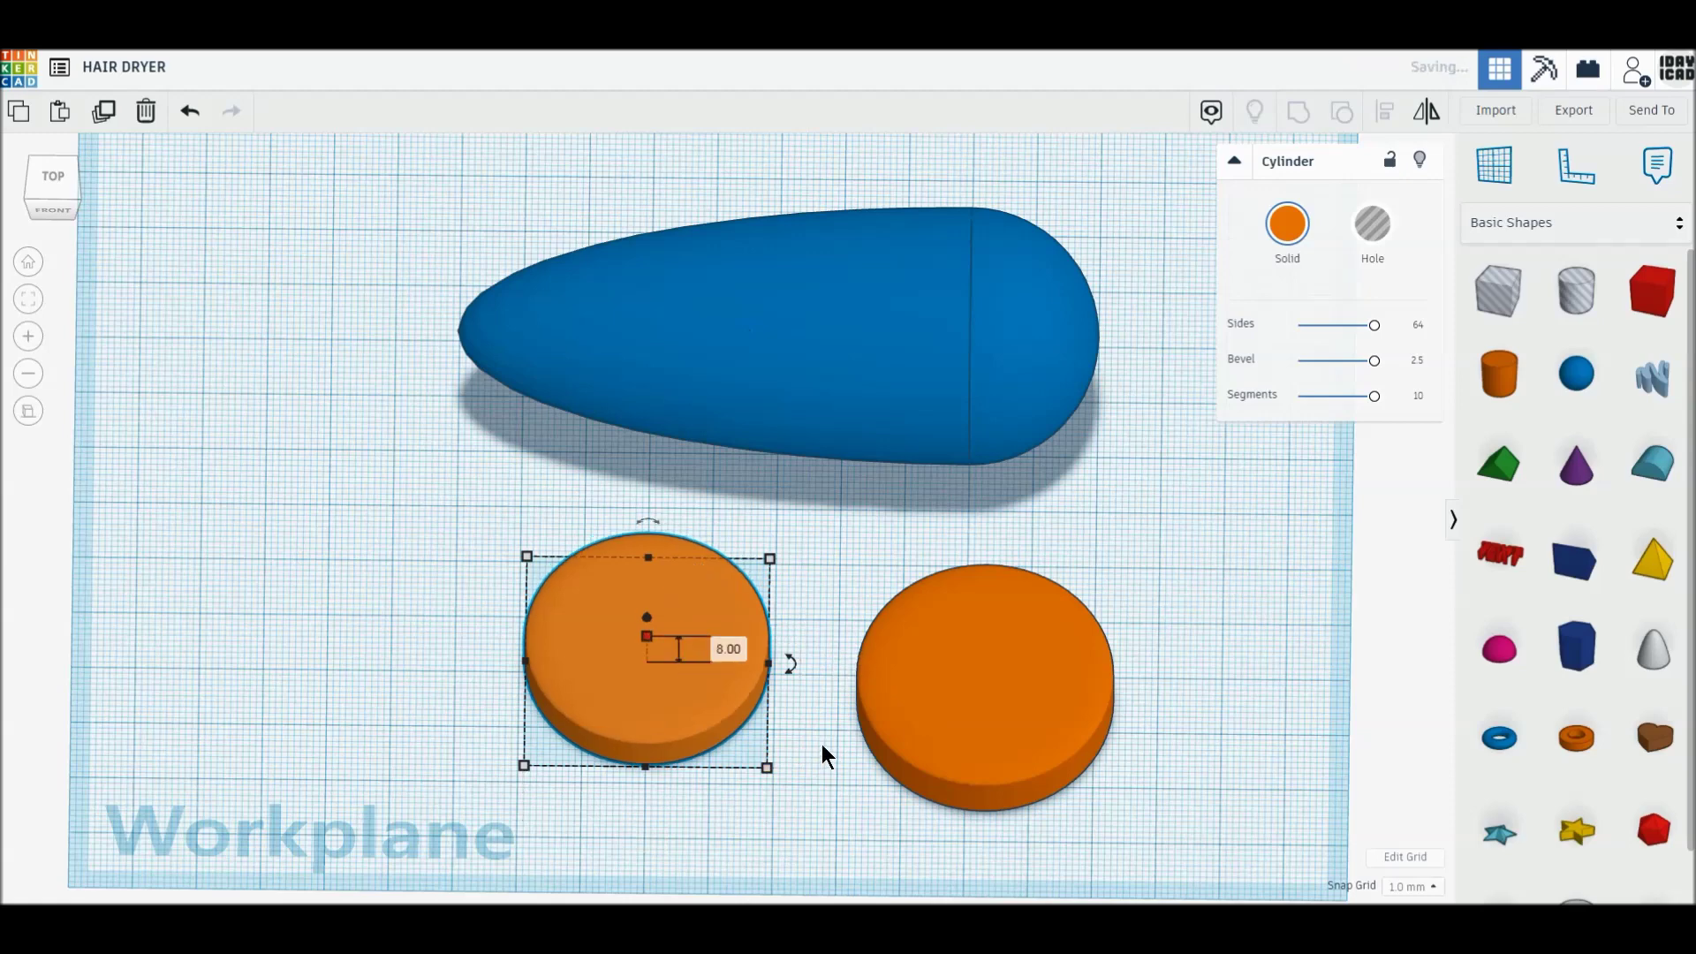
click(1381, 243)
click(1277, 553)
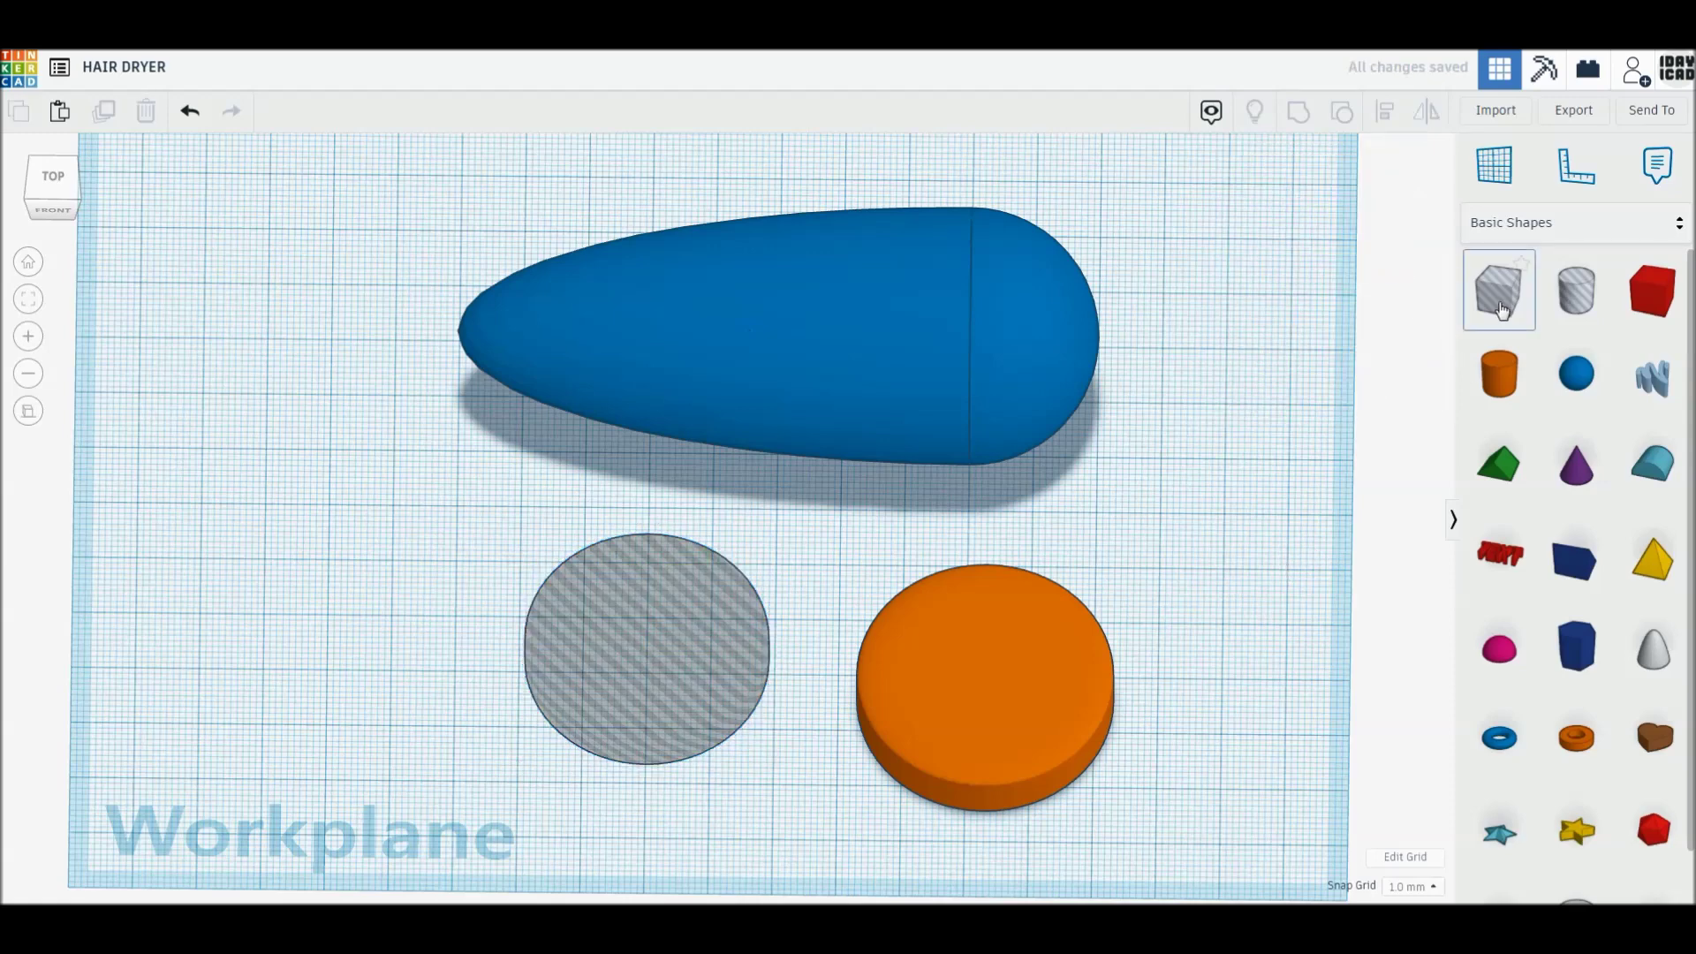
Place a box hole stretched to 22 × 45 over the orange cylinder's left half
drag(1487, 315, 933, 783)
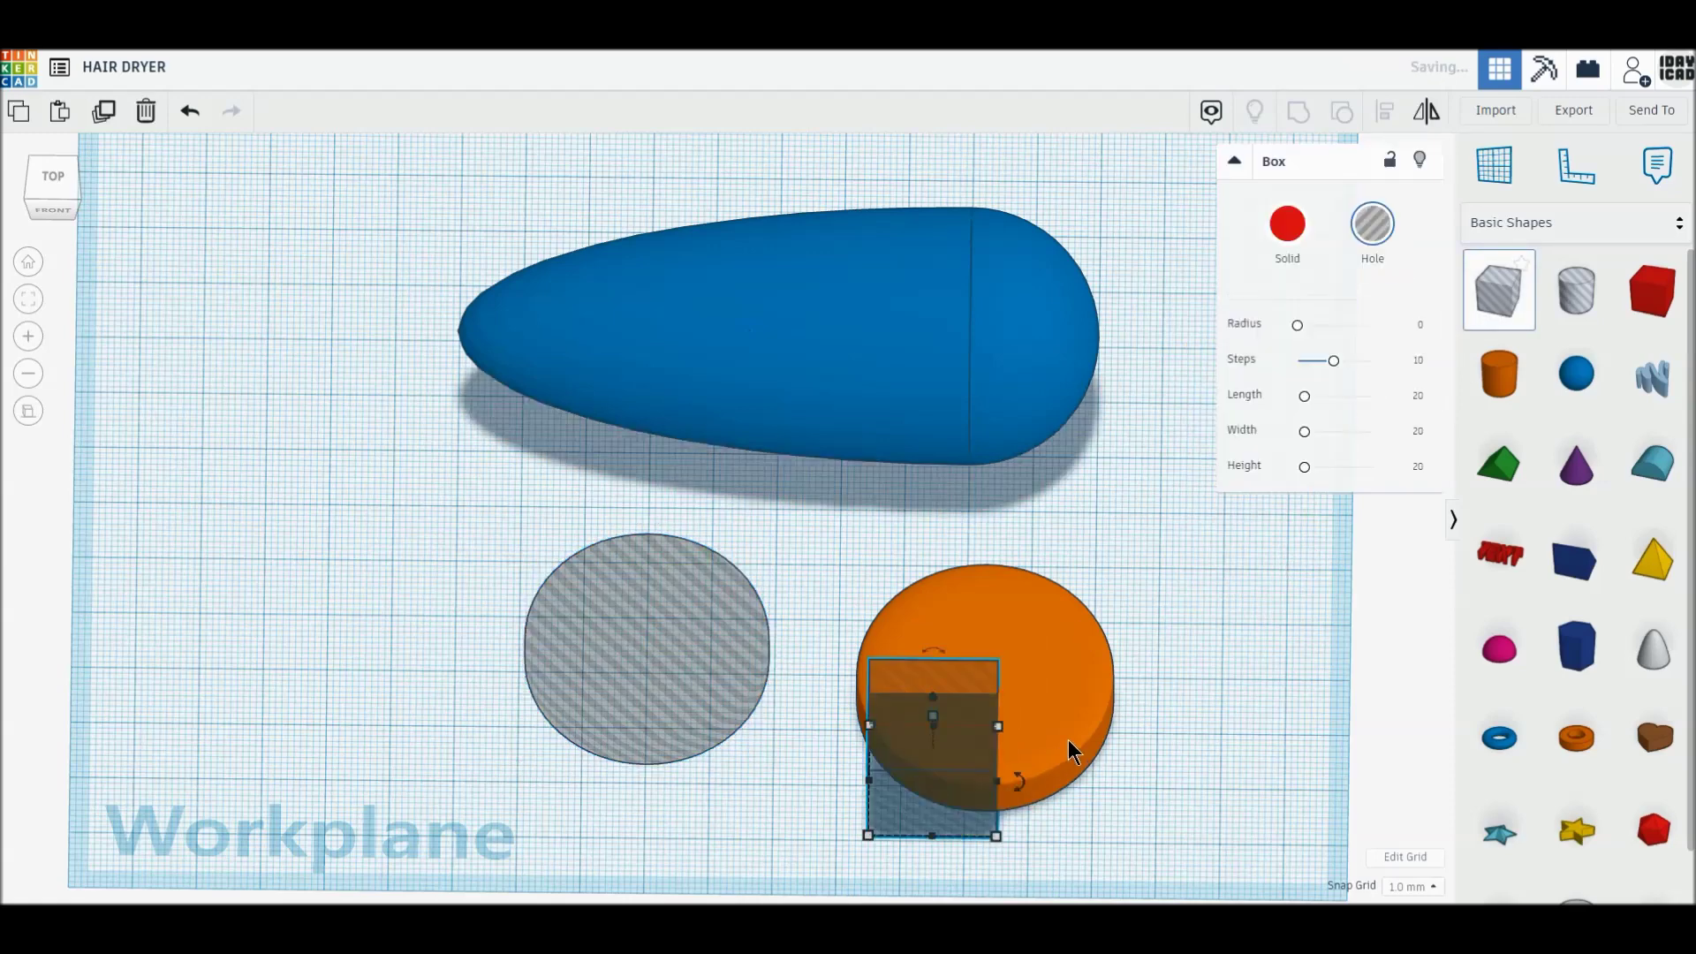
click(1067, 736)
drag(1065, 734, 1124, 700)
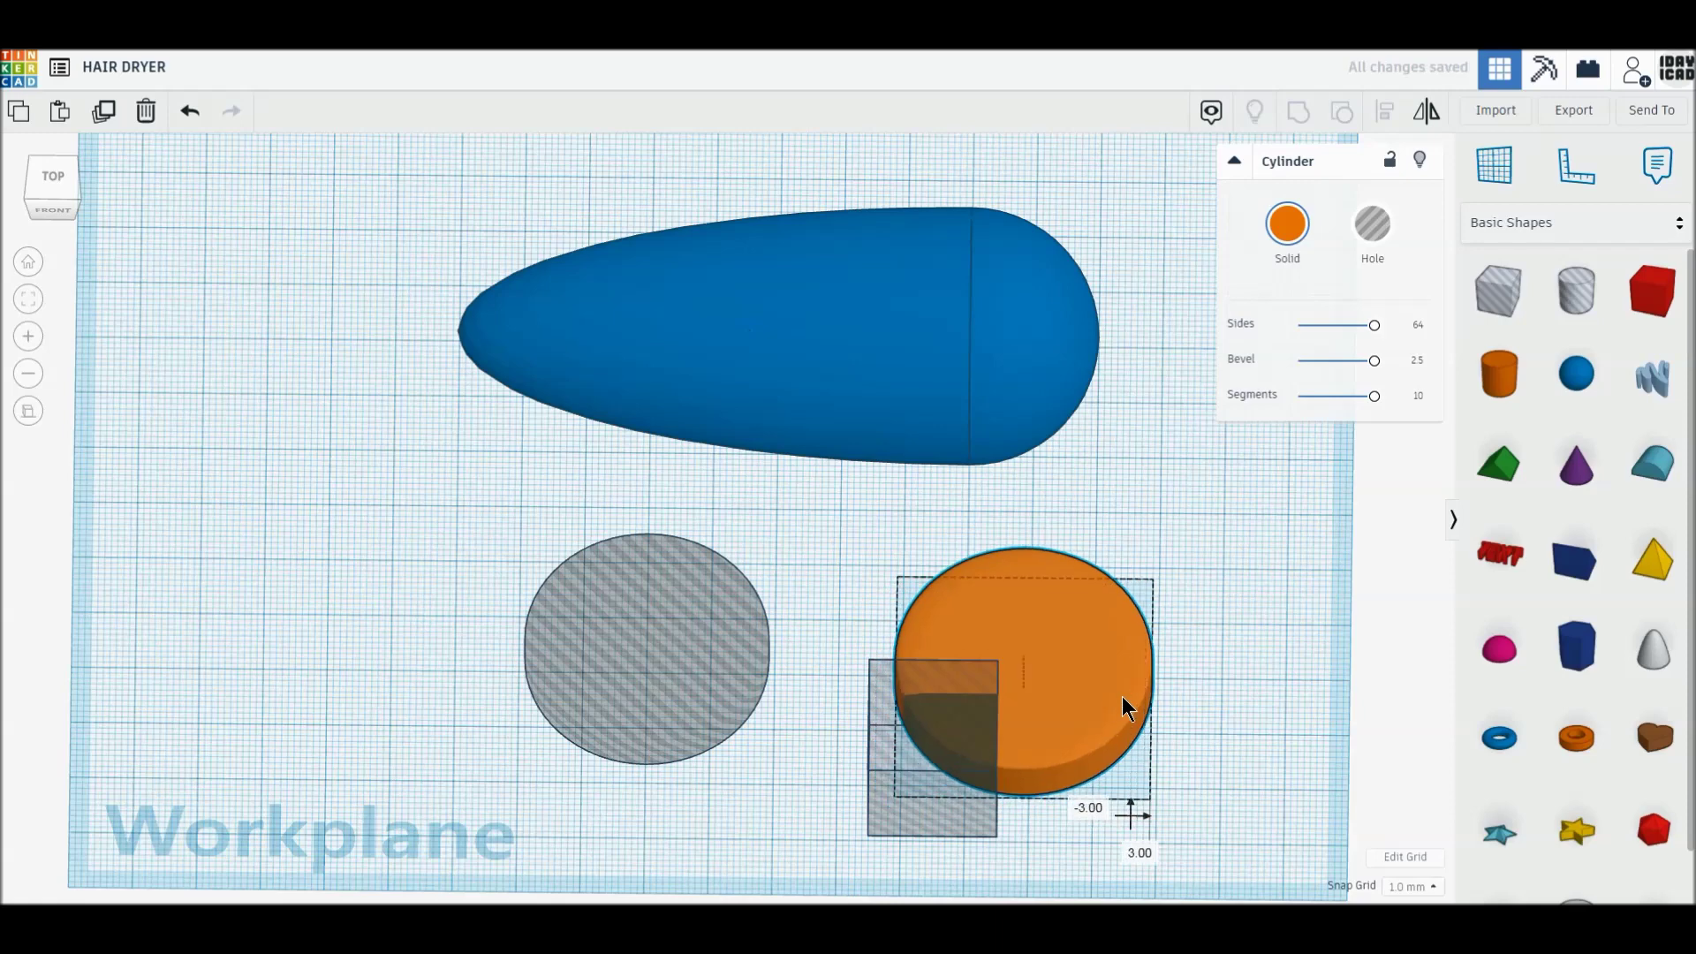
drag(1122, 696, 1127, 685)
drag(959, 820, 995, 779)
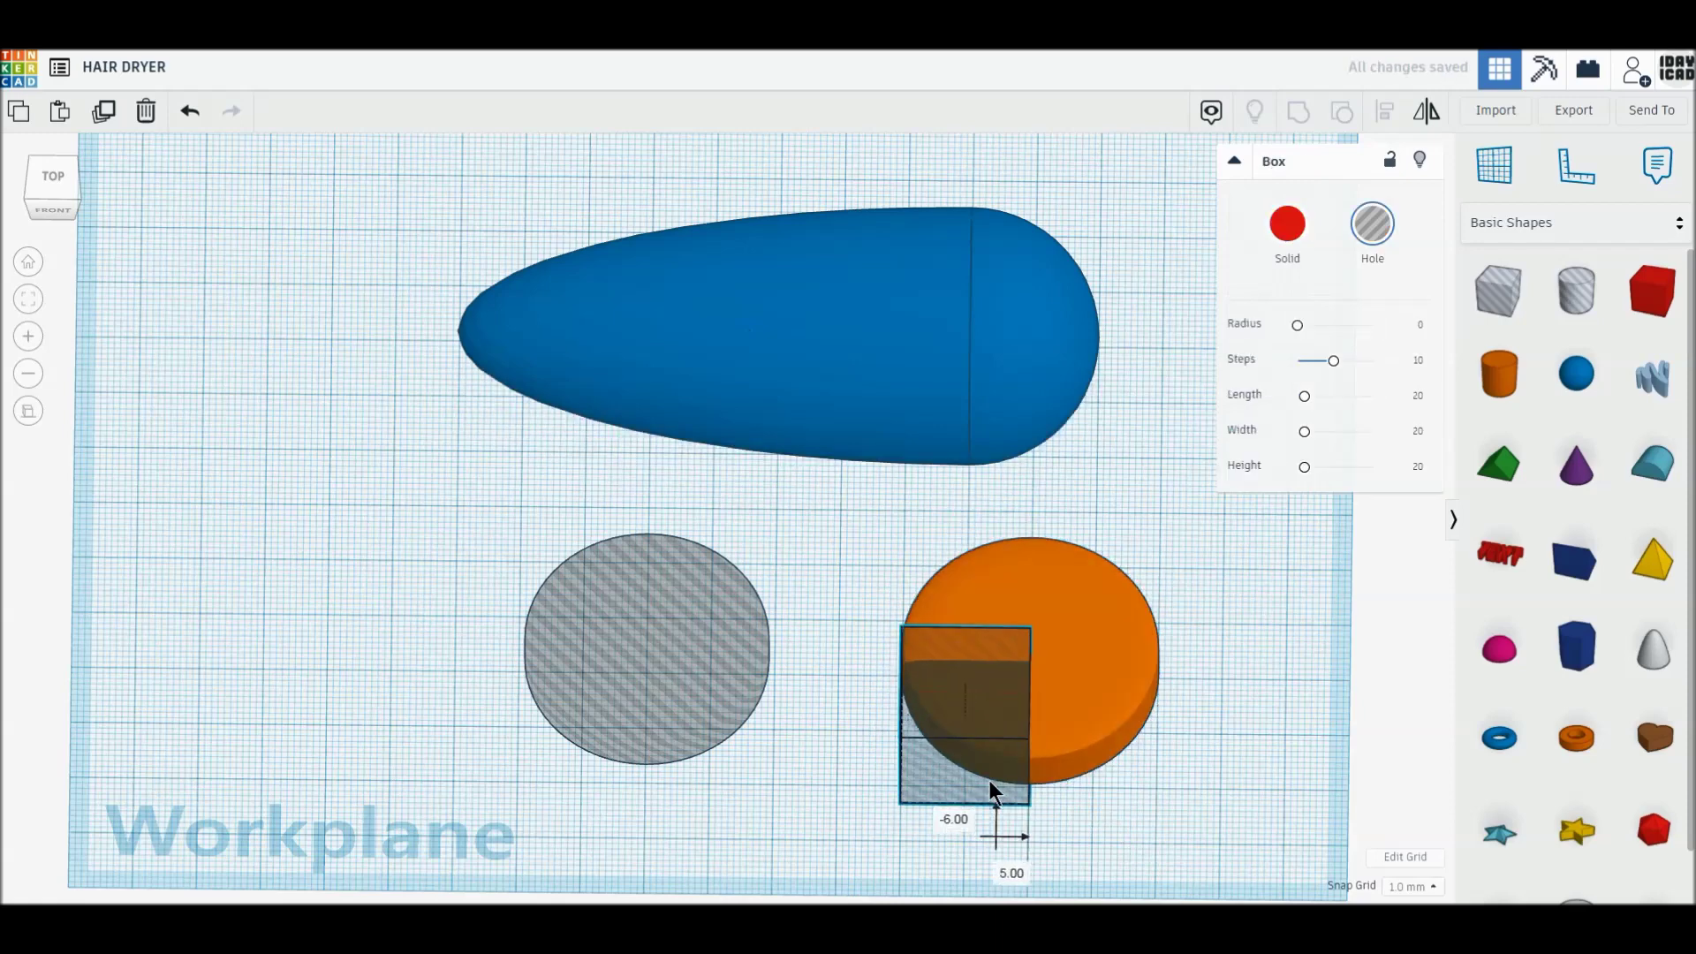
drag(901, 694, 891, 556)
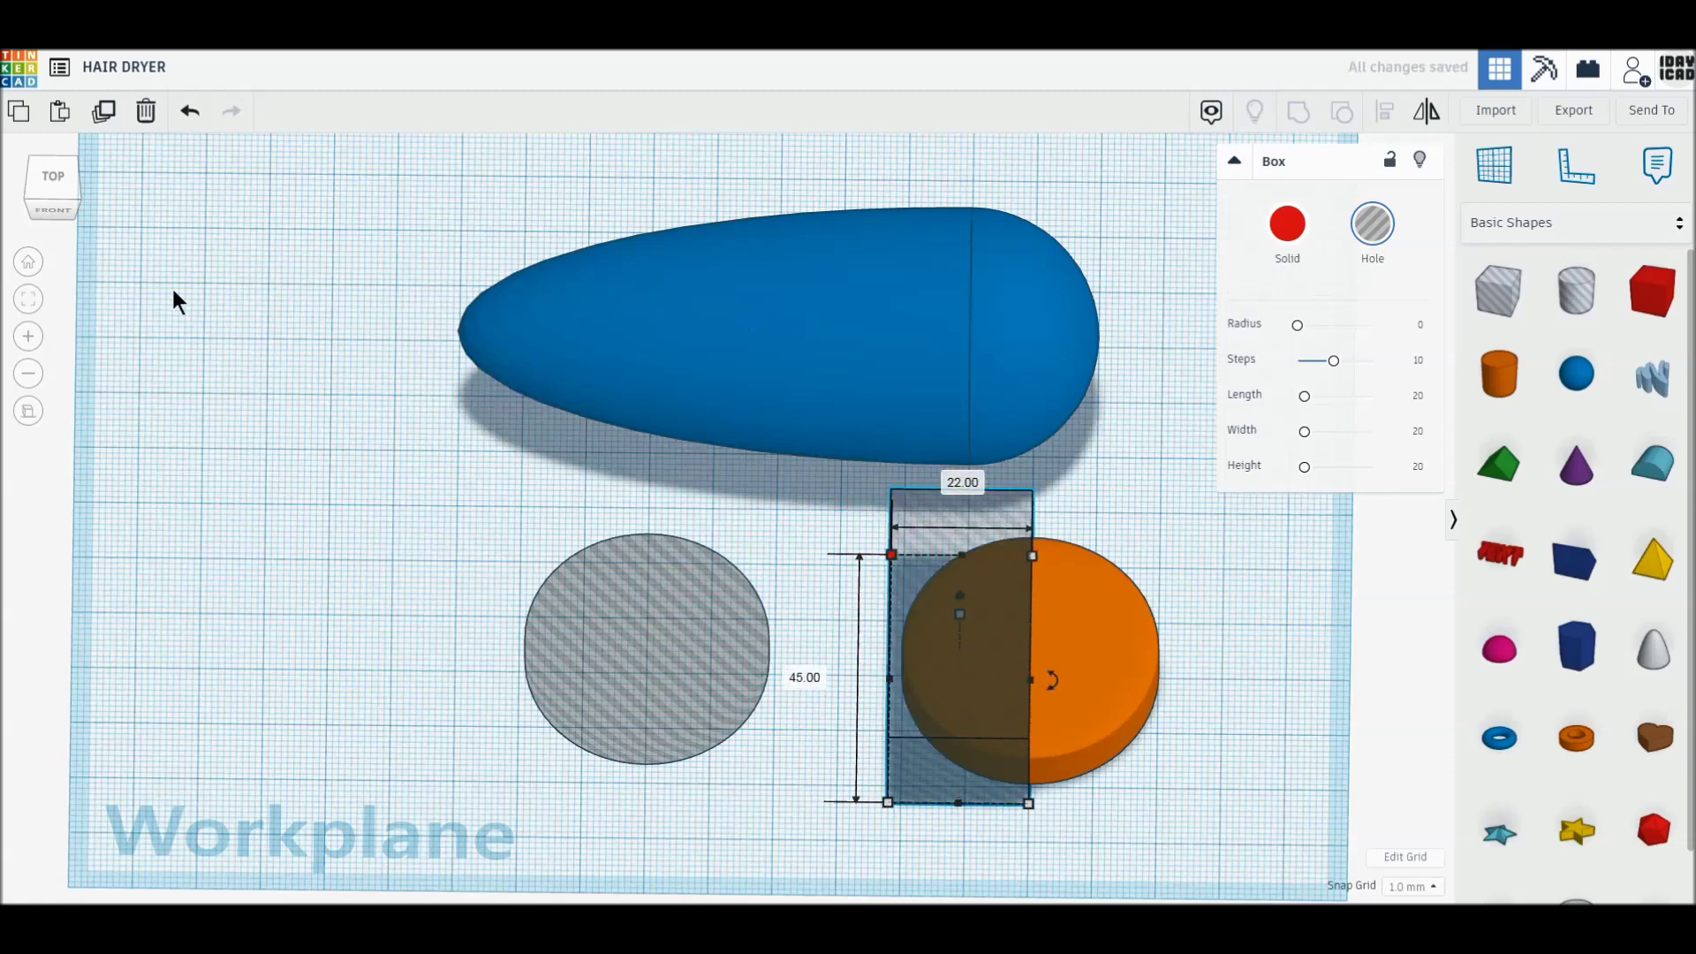
From the top view, group the cylinder with the box hole to leave a half-disc
drag(62, 181, 40, 172)
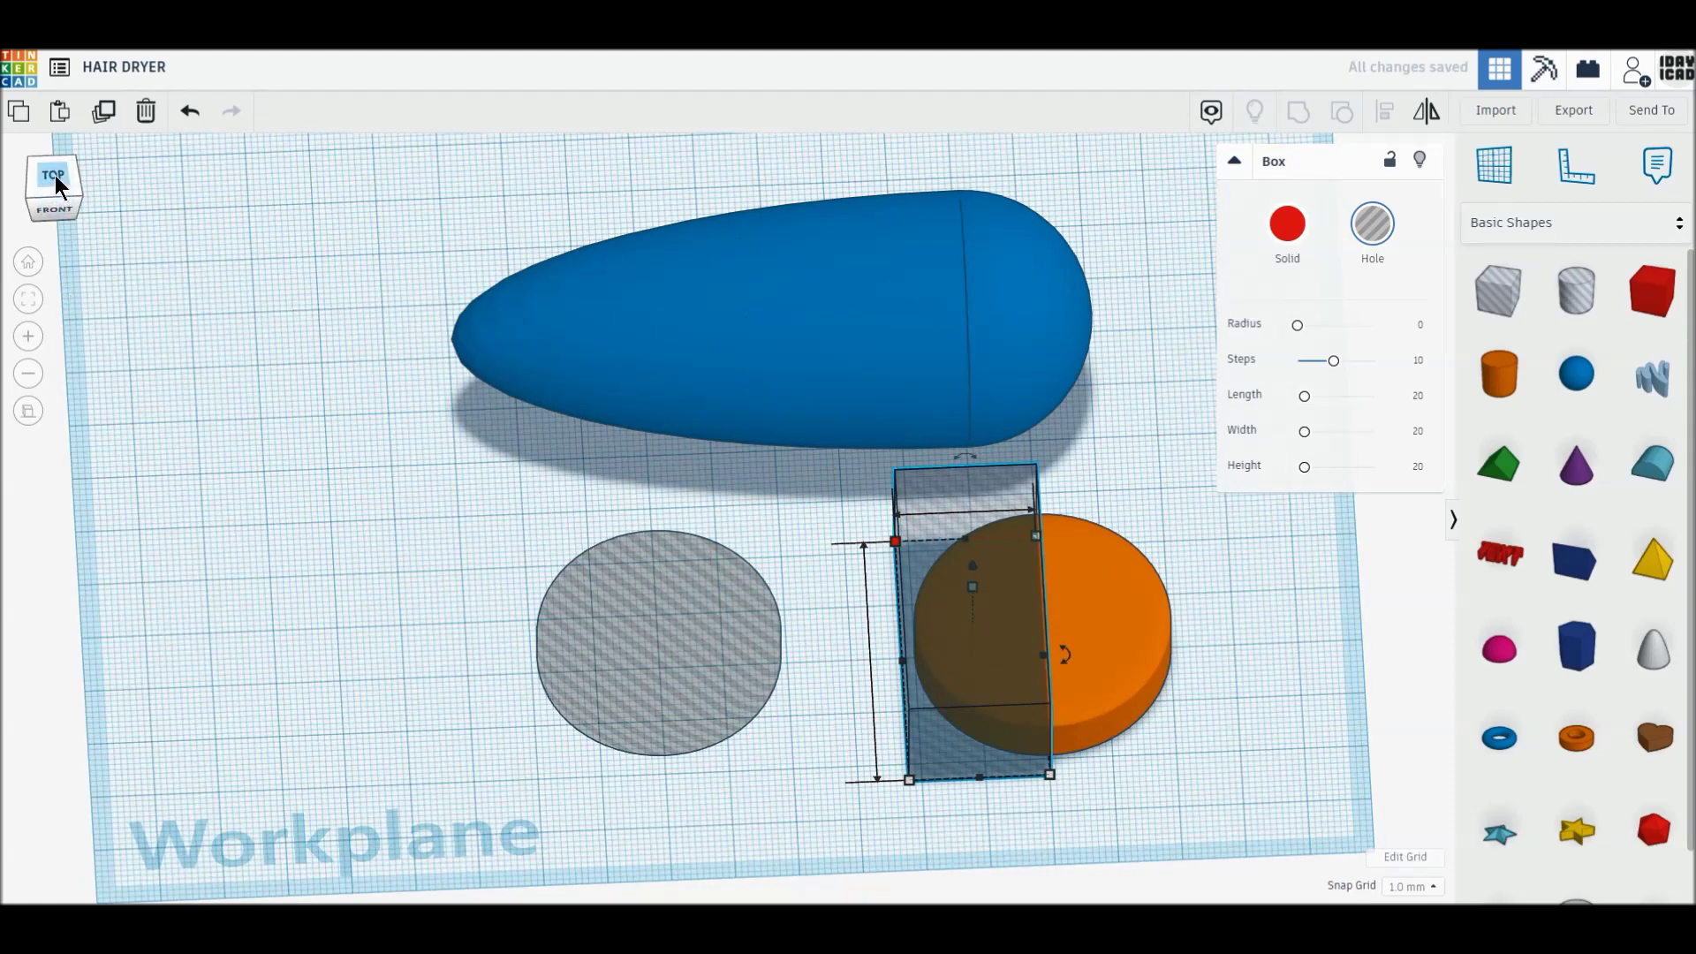
click(55, 175)
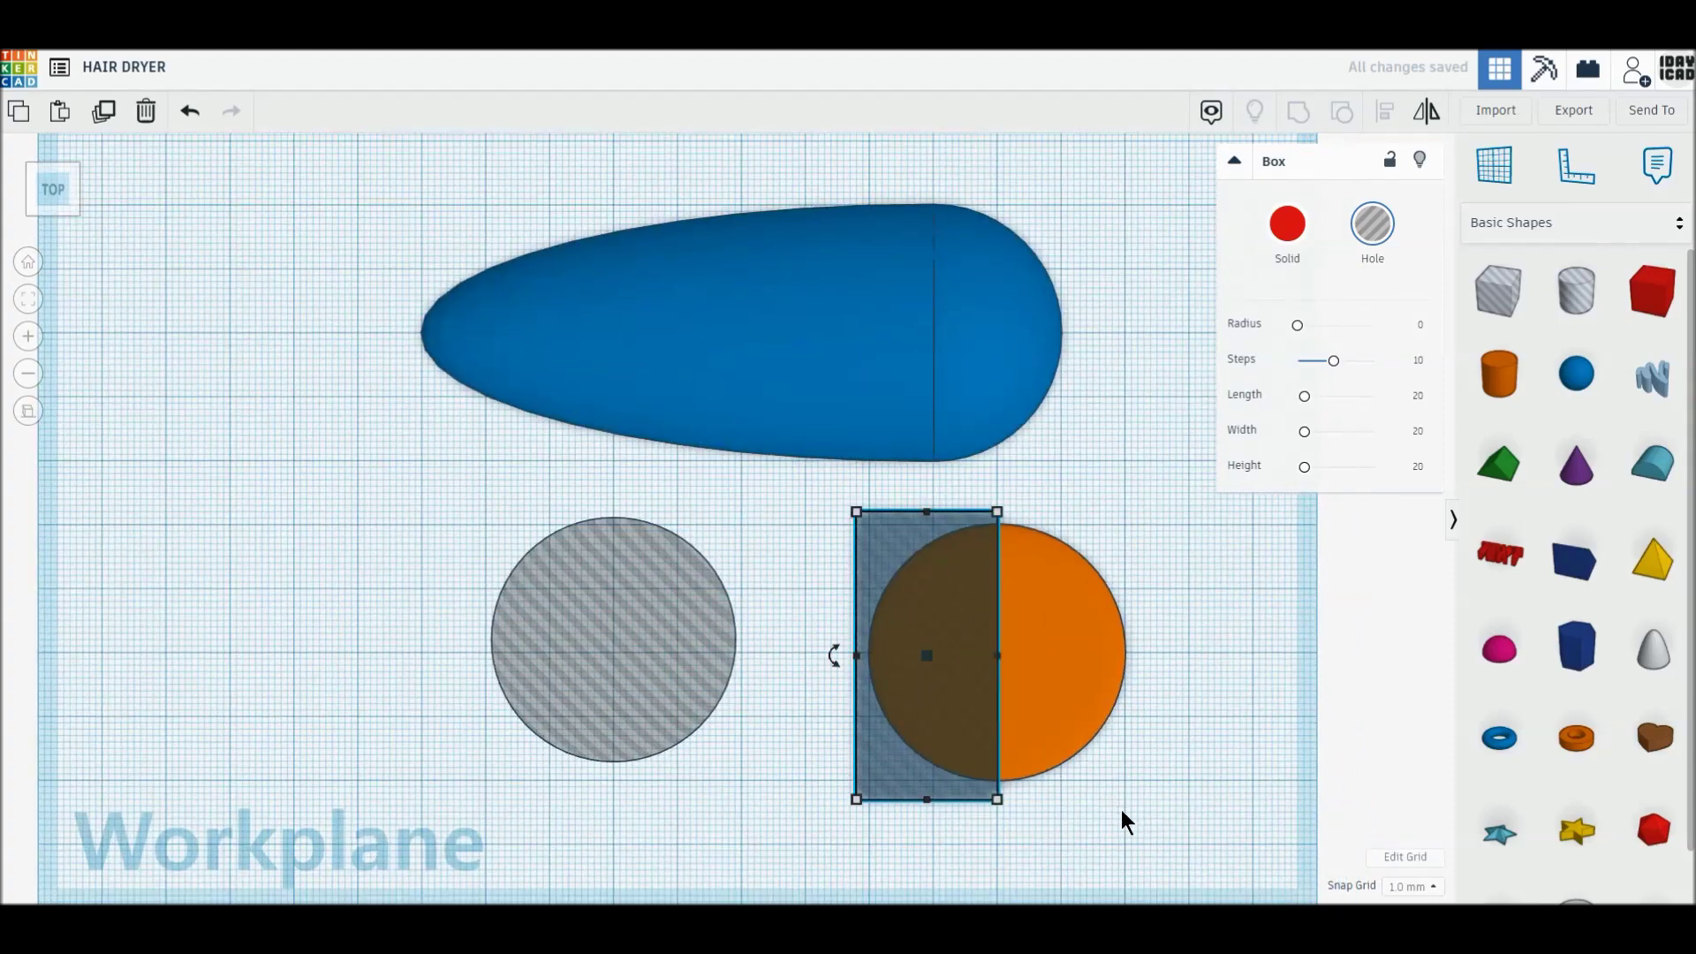
shift+click(973, 700)
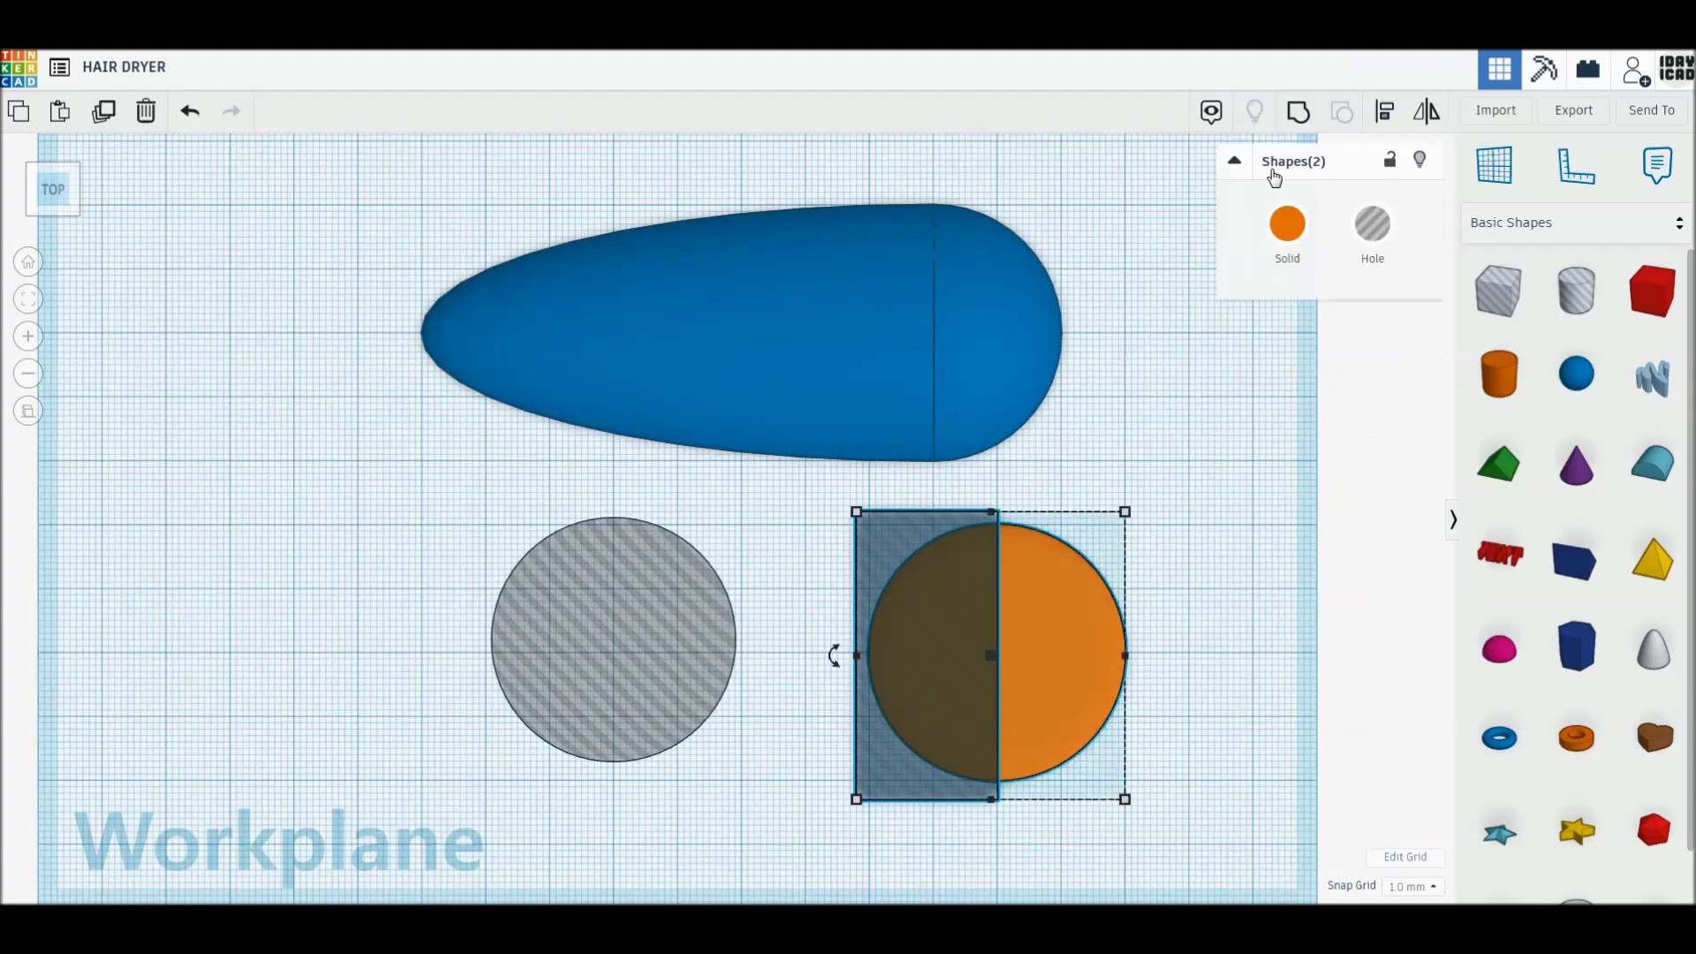
click(1298, 115)
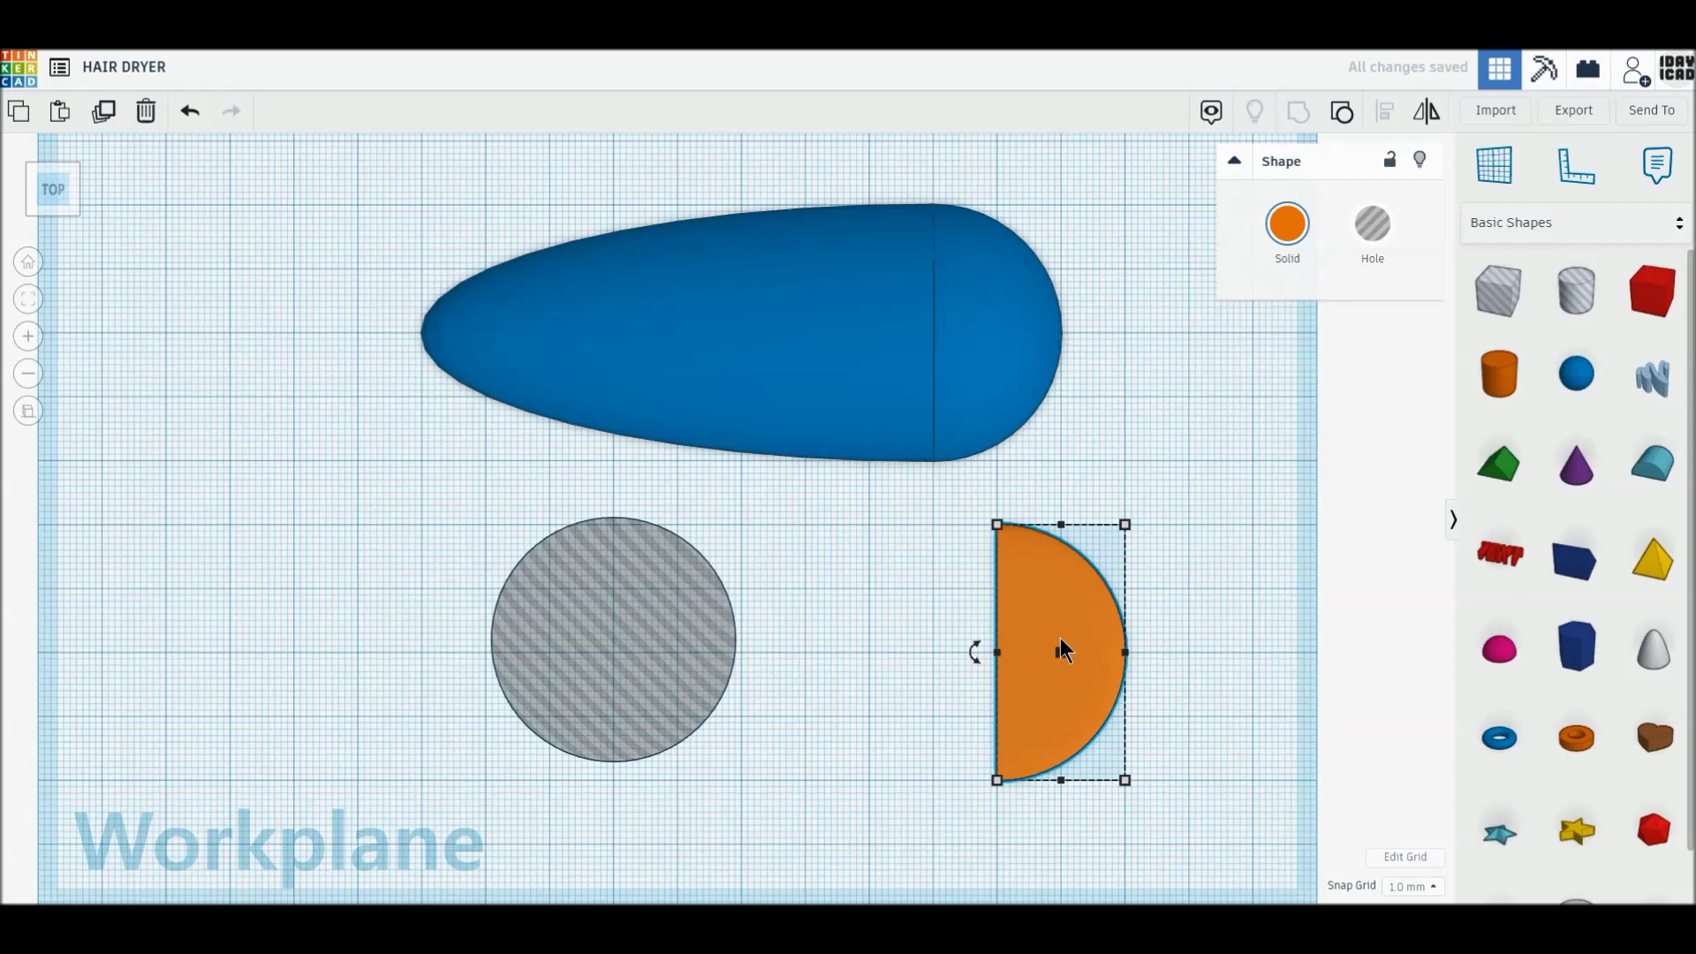
Move the hole cylinder onto the orange half-disc and align the two
drag(701, 692, 1041, 707)
right_drag(1167, 807, 1169, 677)
shift+click(978, 583)
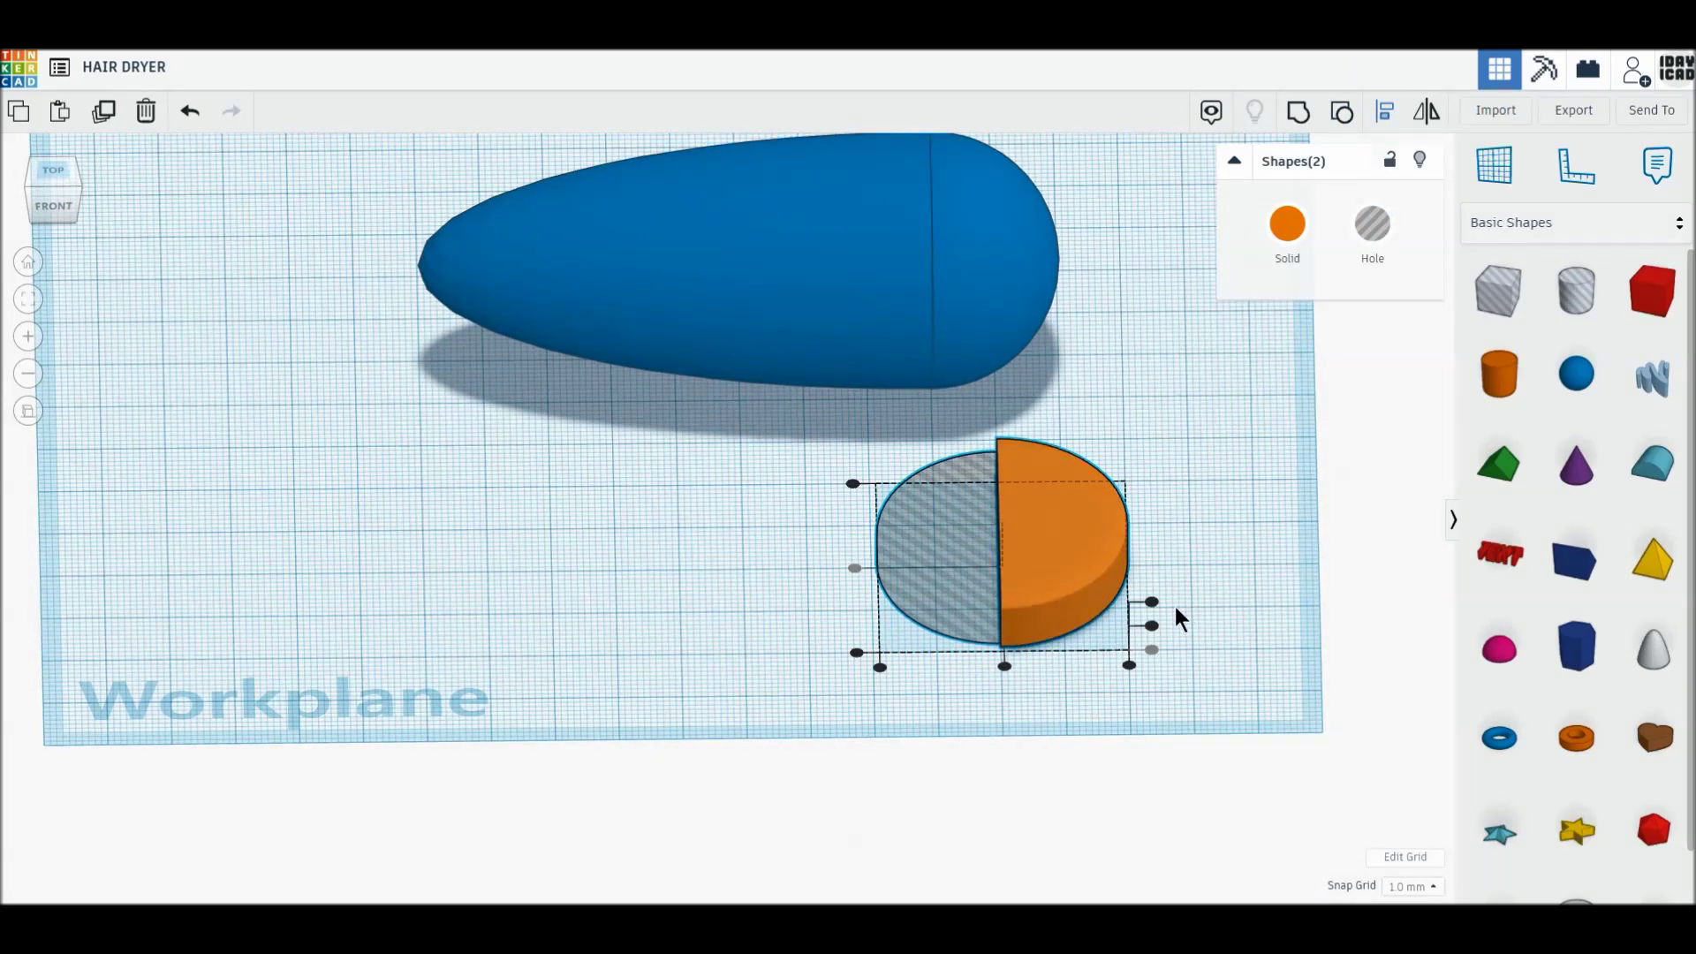
click(1152, 624)
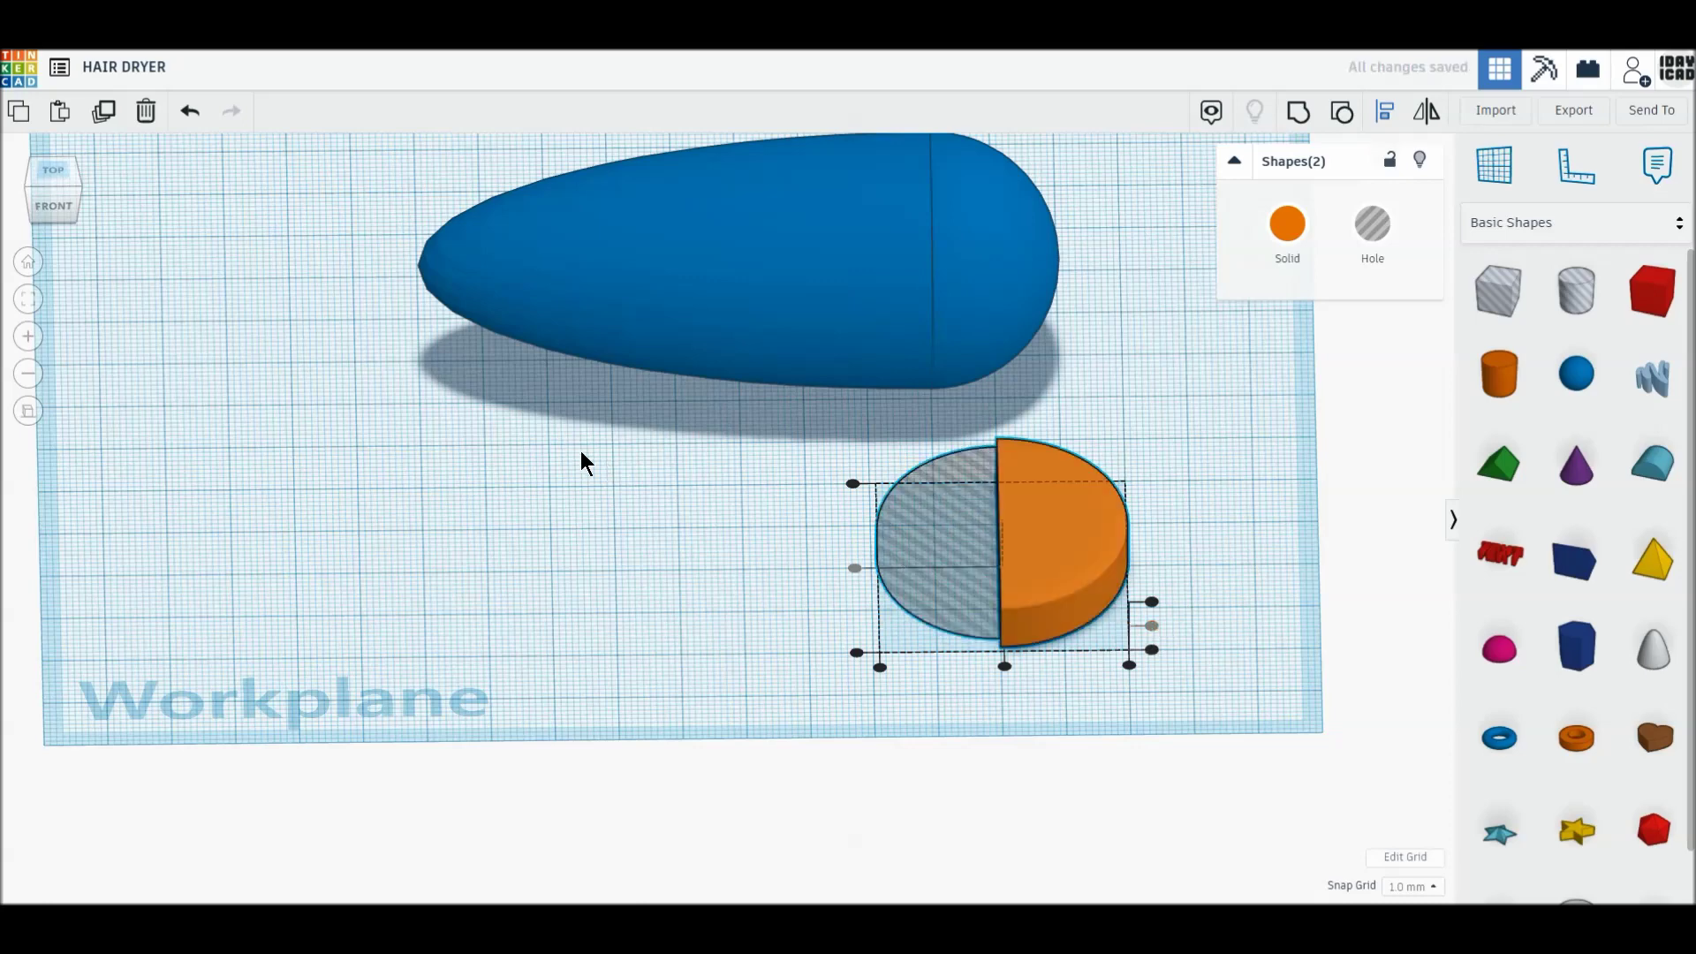
From the top view, move both half-discs onto the body's narrow end
click(57, 172)
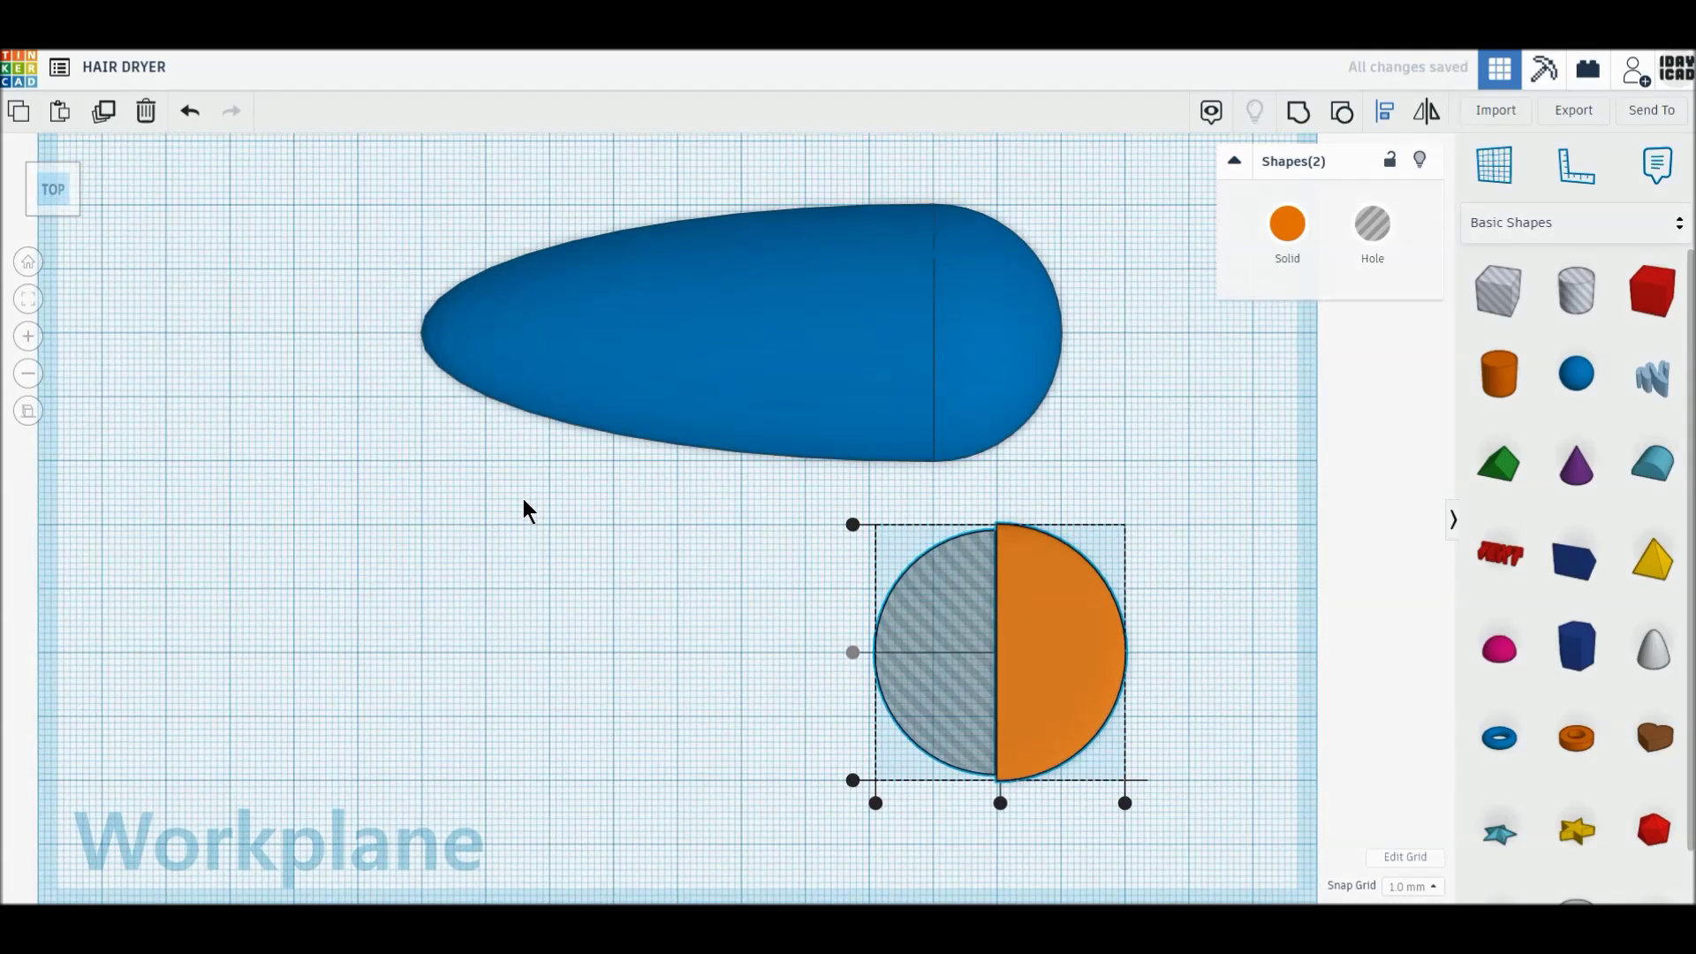
click(751, 557)
drag(753, 563, 1098, 742)
mouse_move(1012, 658)
mouse_down()
mouse_move(485, 401)
mouse_move(475, 376)
mouse_up()
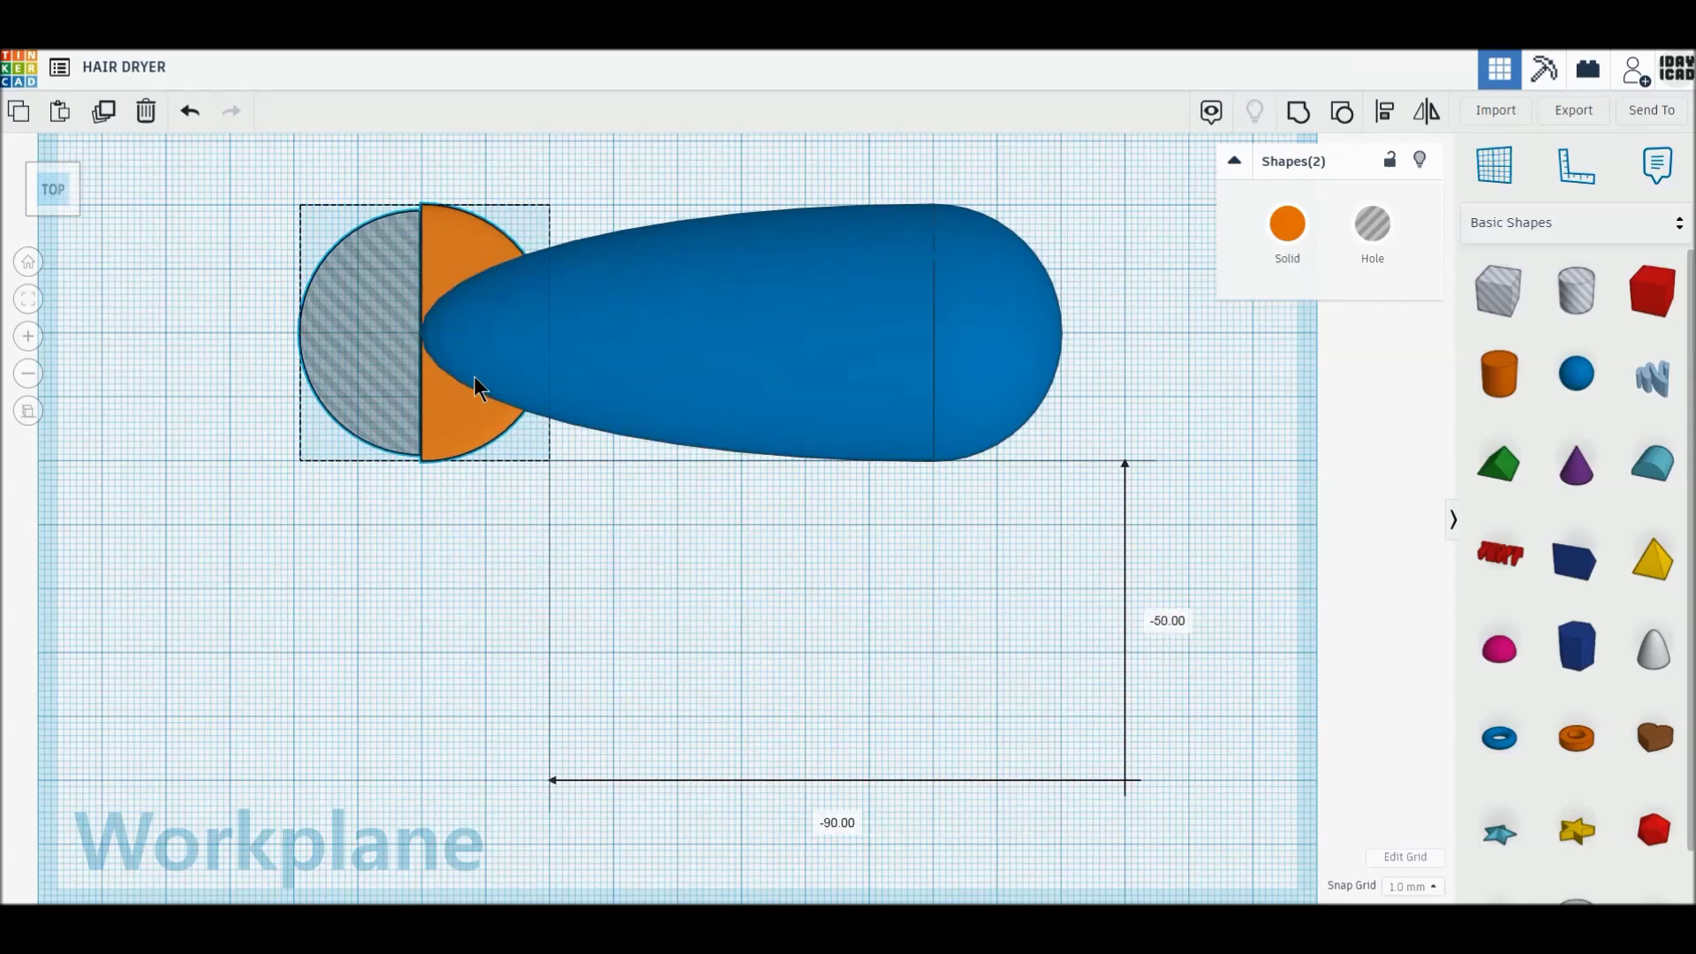
click(482, 504)
click(454, 433)
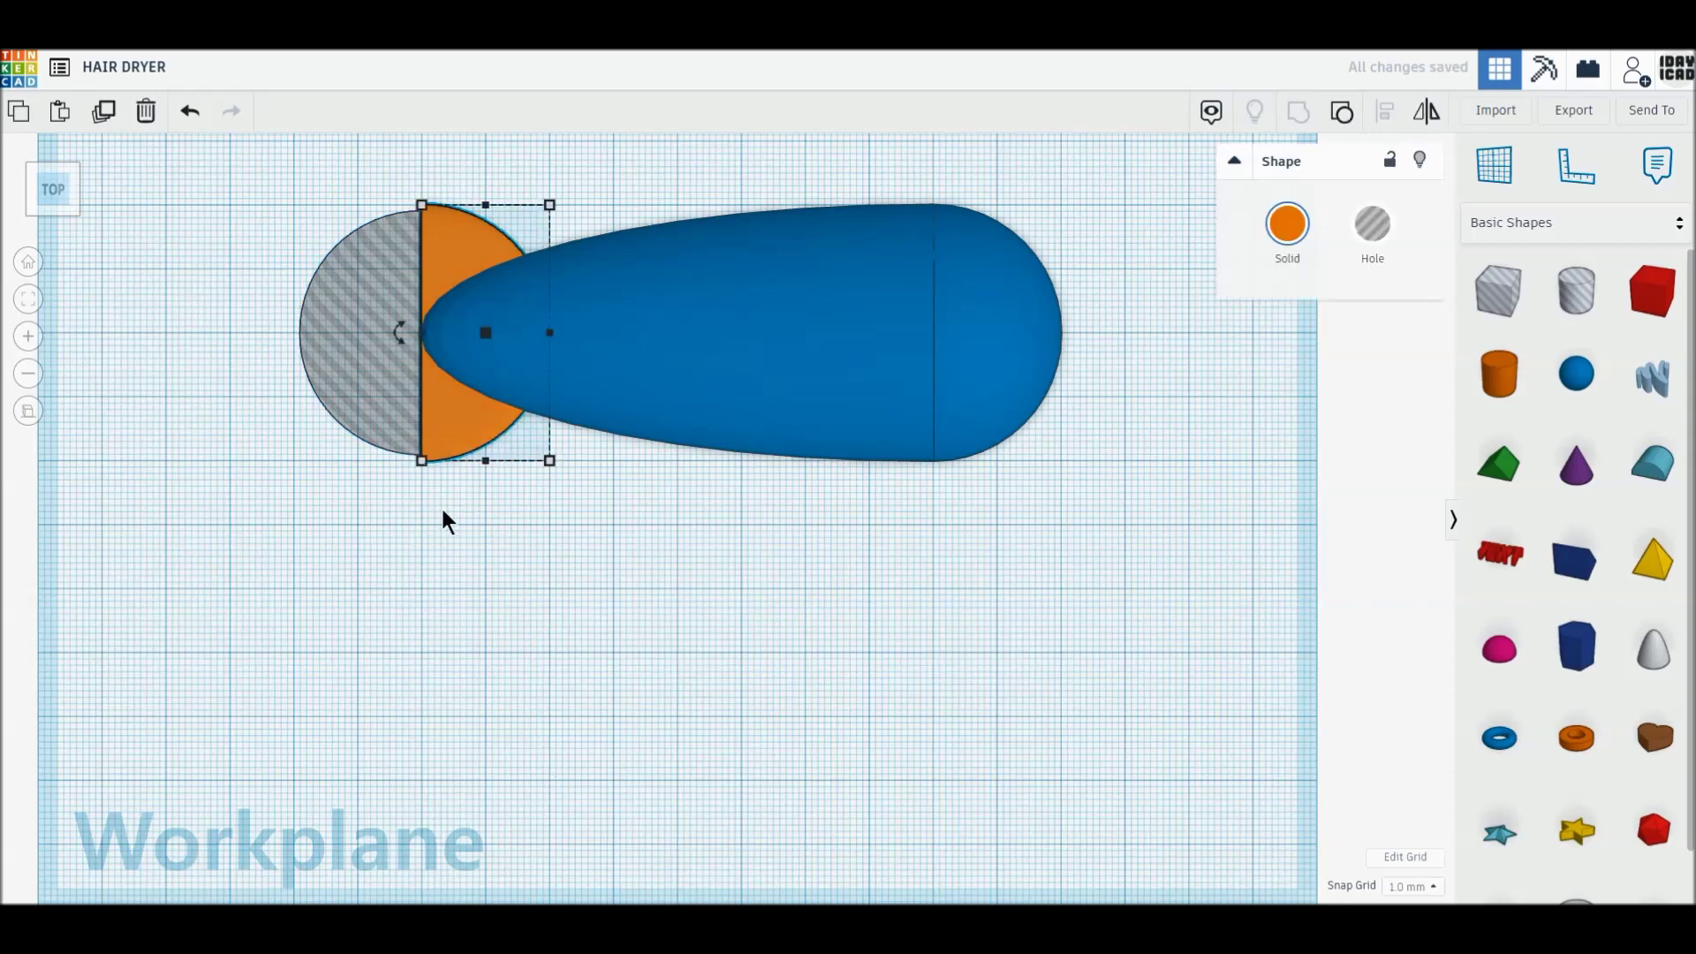
shift+click(394, 422)
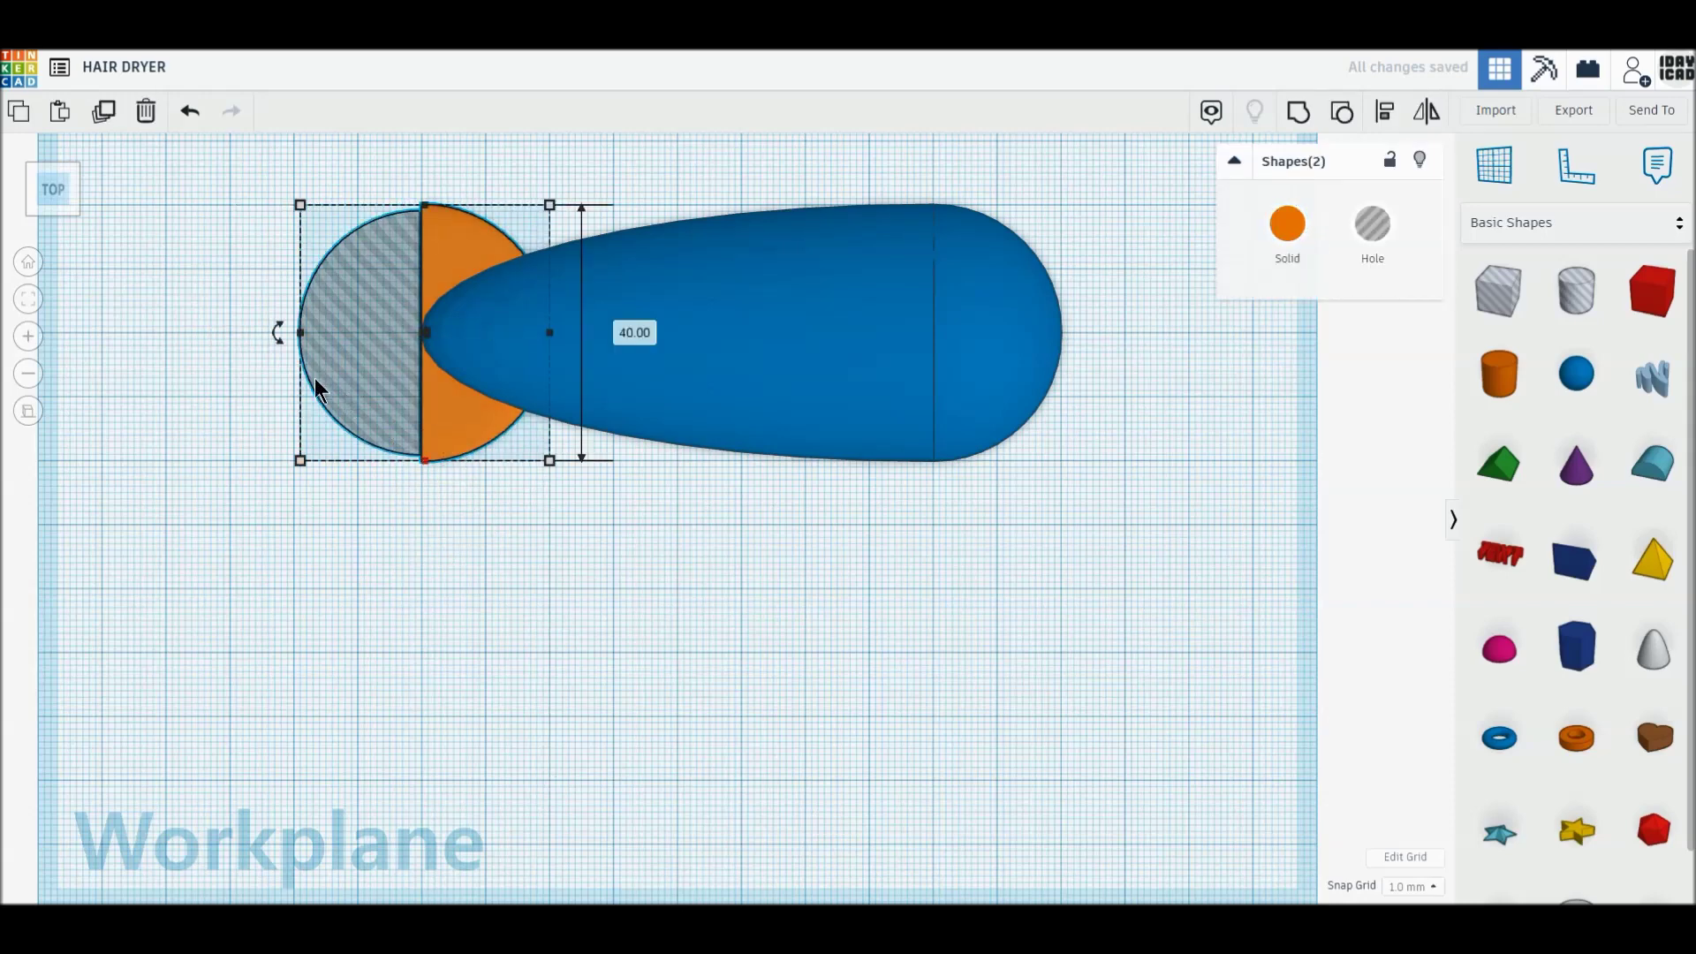
Shrink the half-discs to 30 mm and nudge them onto the body's centre line
click(627, 332)
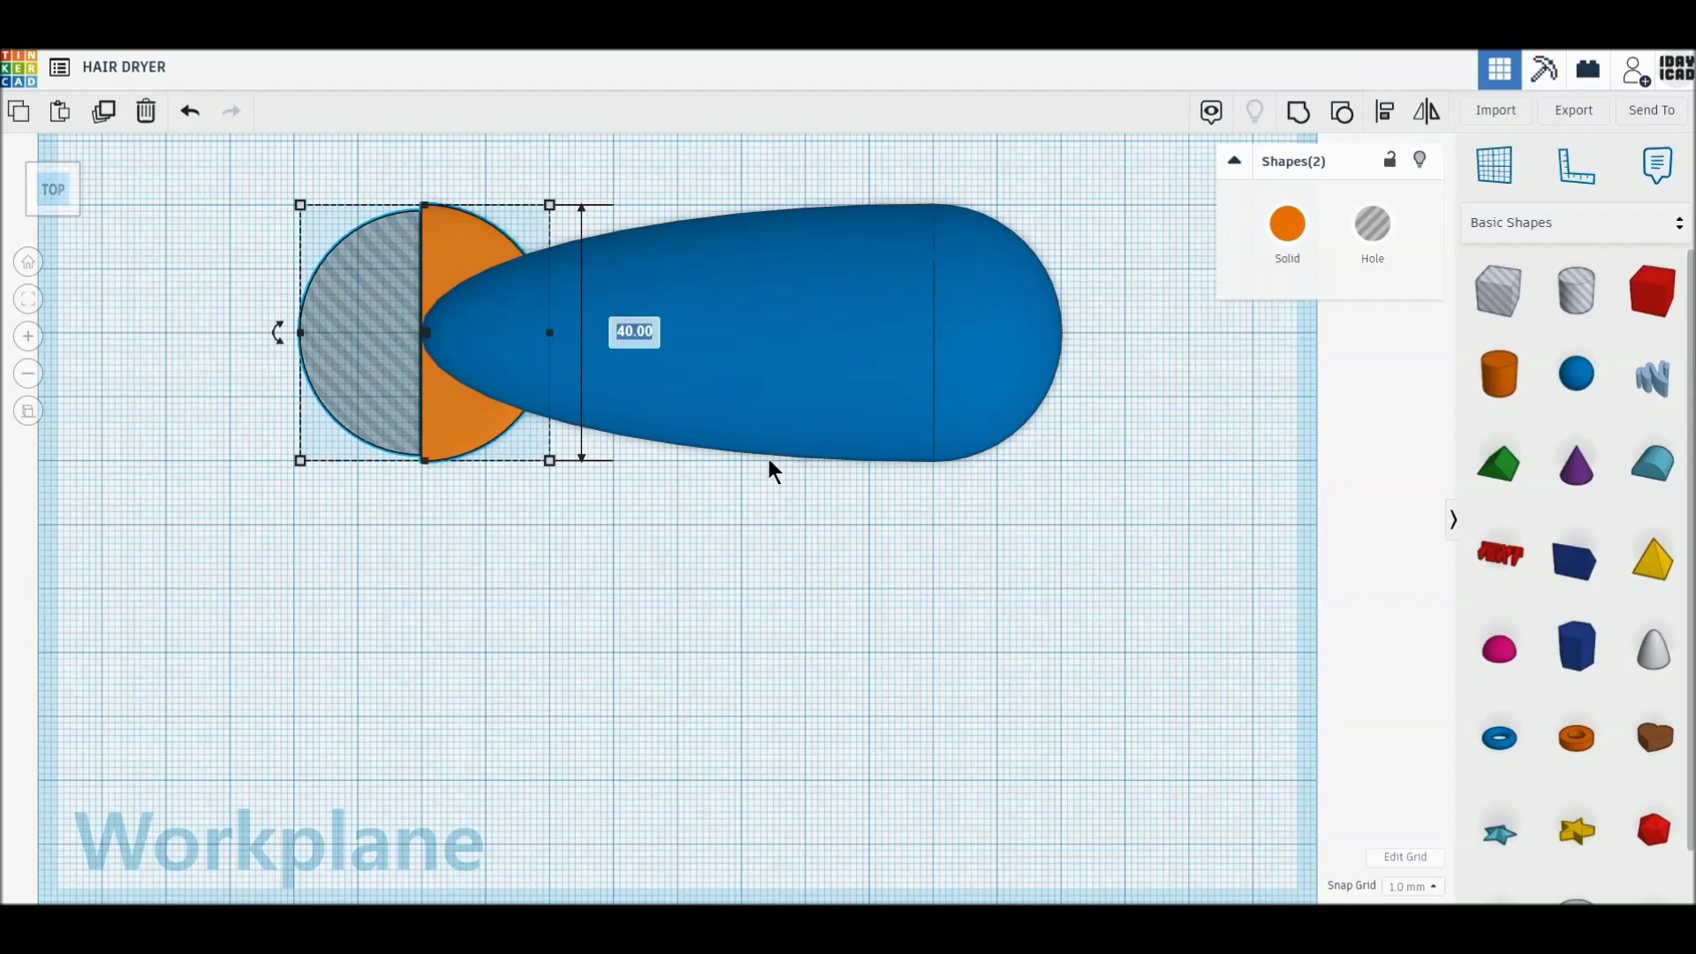
text(3)
text(0)
key(Return)
drag(454, 246, 457, 272)
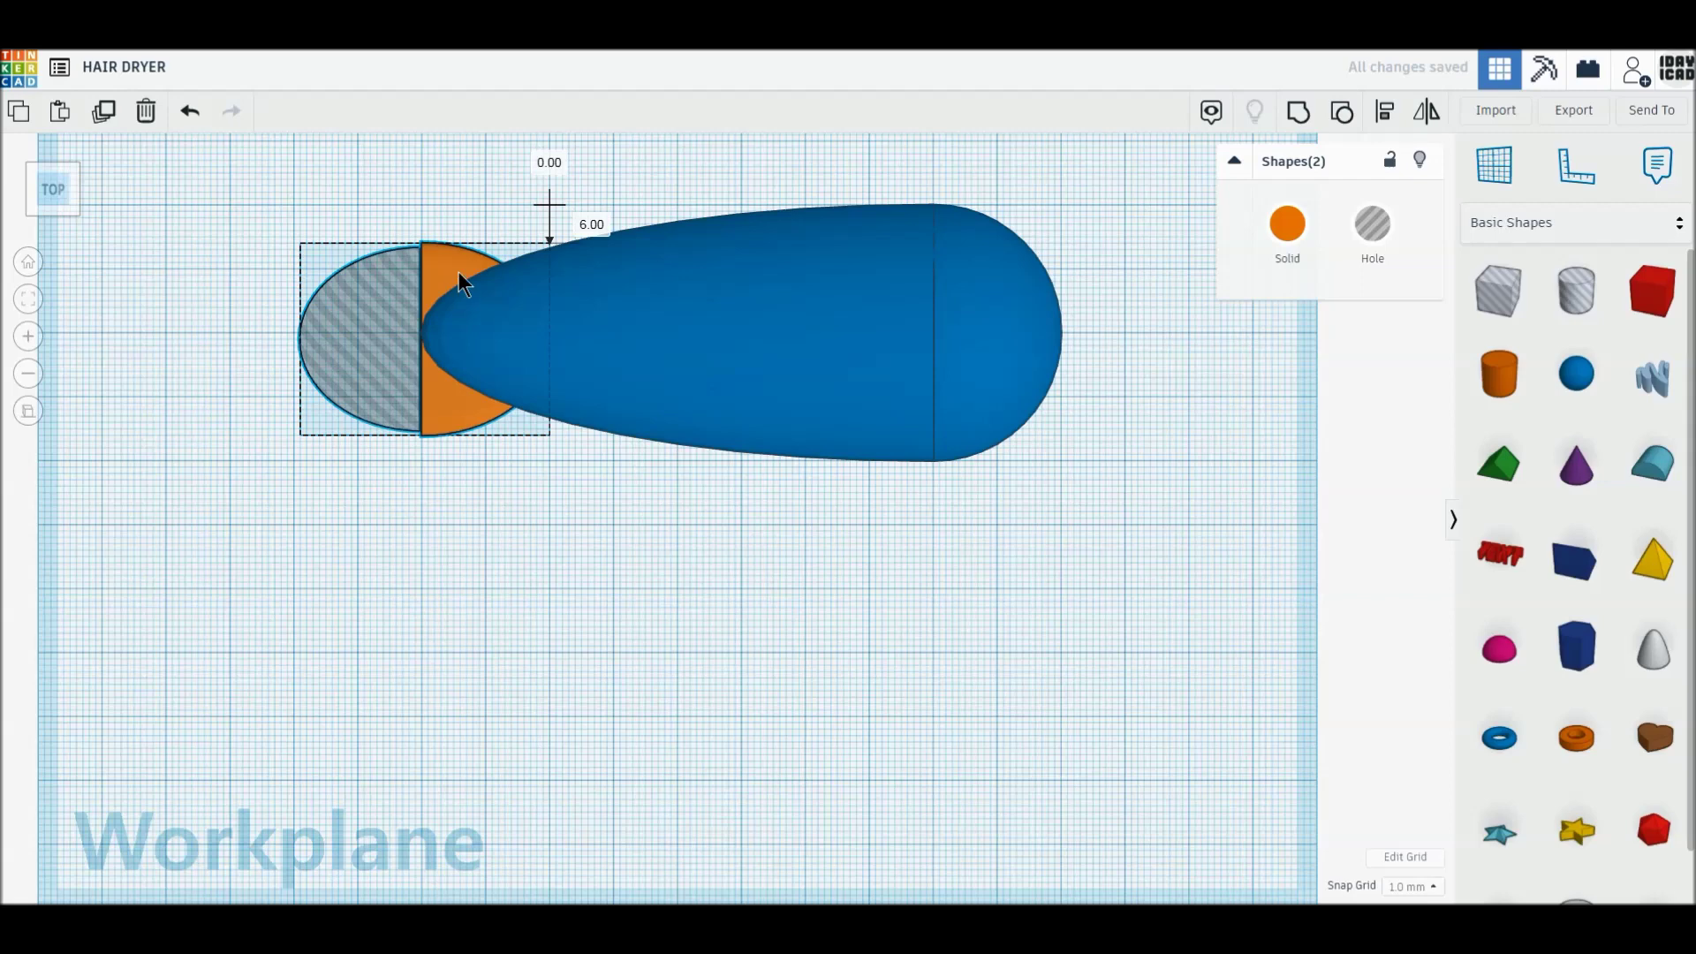
key(Left)
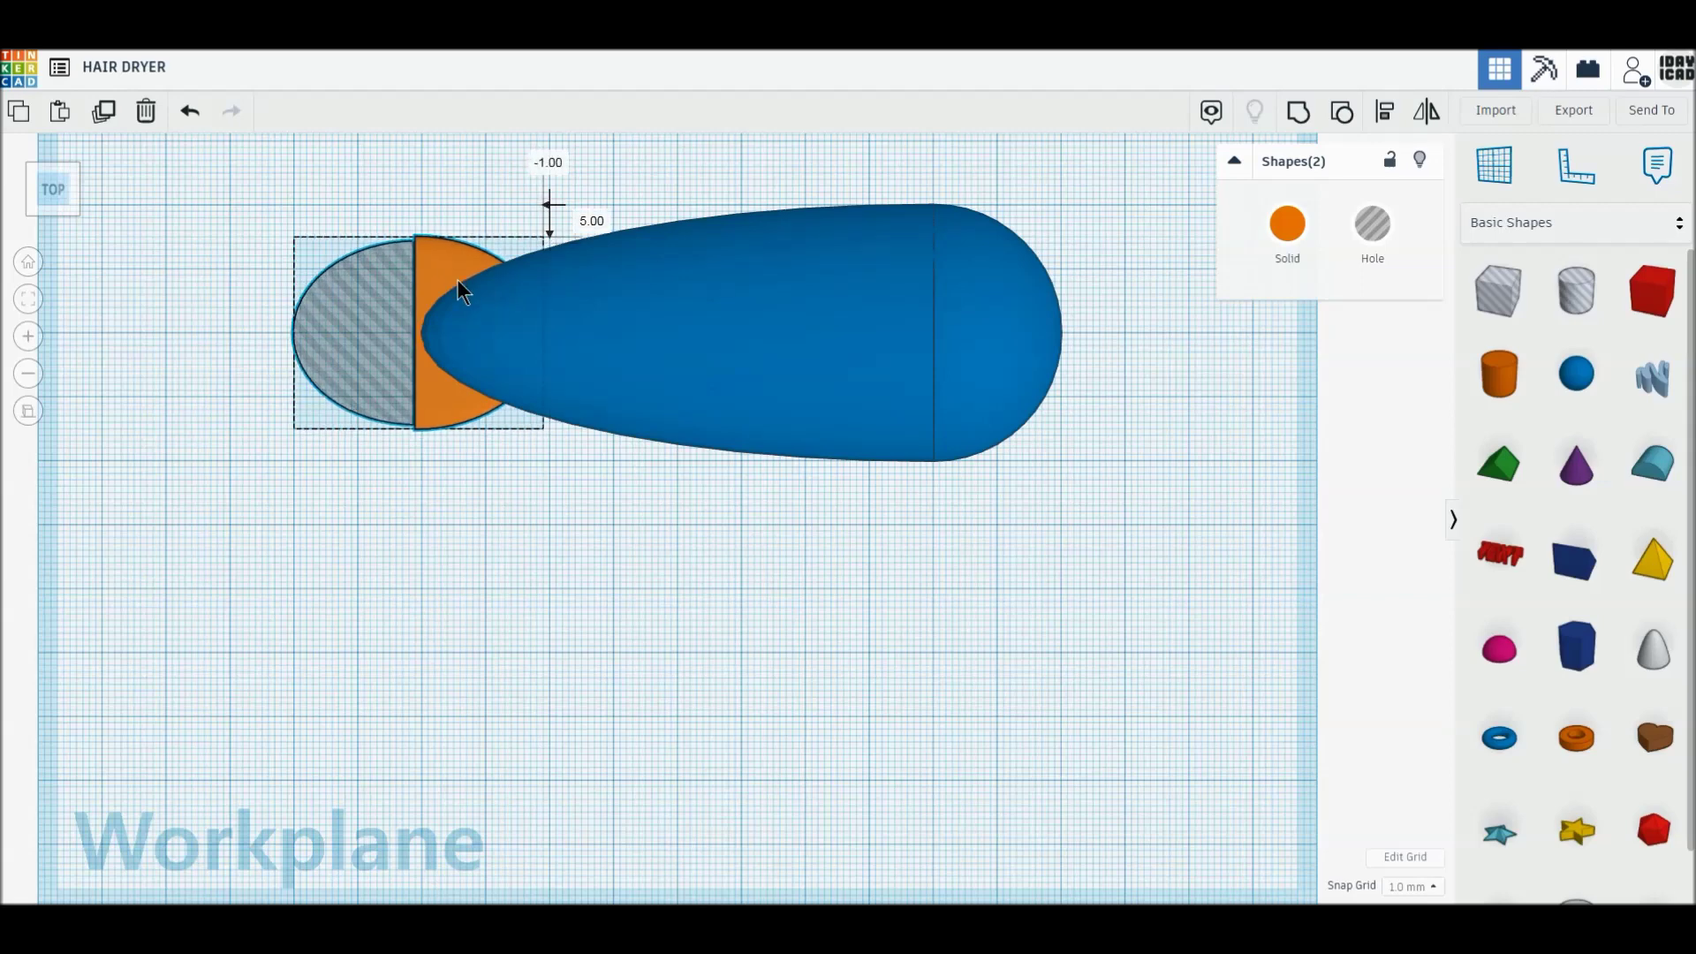
mouse_move(535, 501)
right_down()
mouse_move(738, 299)
mouse_move(378, 608)
right_up()
mouse_move(633, 579)
right_down()
mouse_move(818, 466)
mouse_move(731, 508)
right_up()
Select all four dryer parts and centre them along their middle line with Align
right_drag(664, 579, 909, 465)
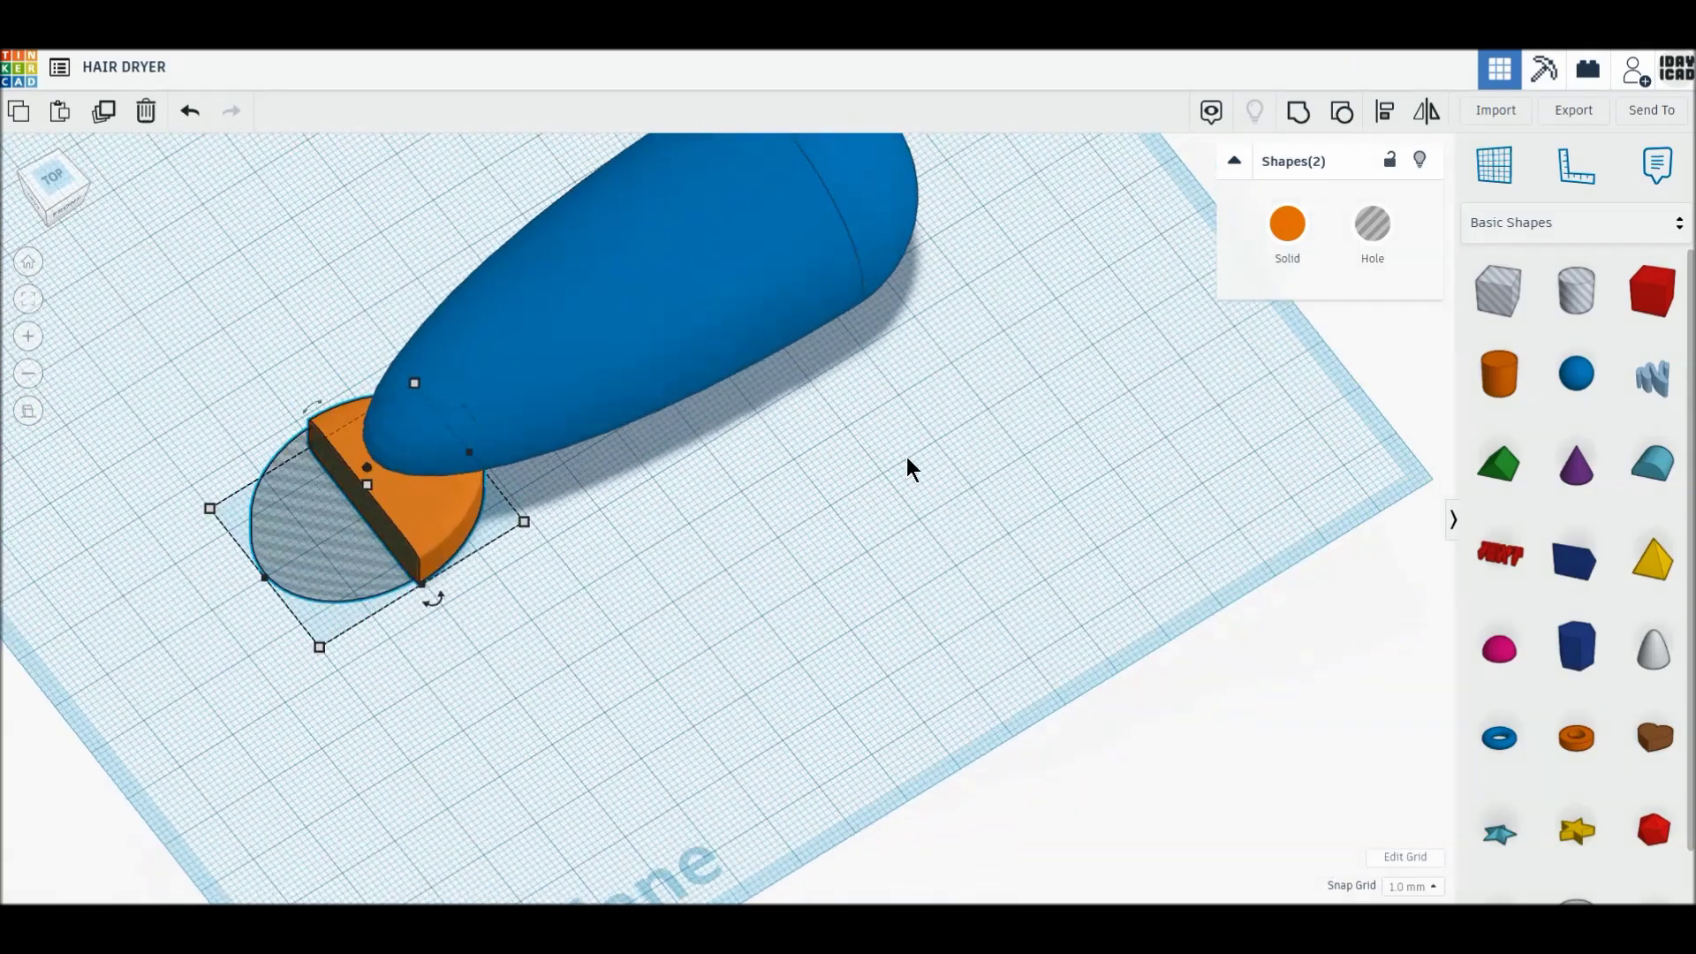
mouse_move(787, 462)
right_down()
mouse_move(946, 666)
mouse_move(845, 657)
mouse_move(820, 629)
mouse_move(825, 569)
mouse_move(730, 574)
right_up()
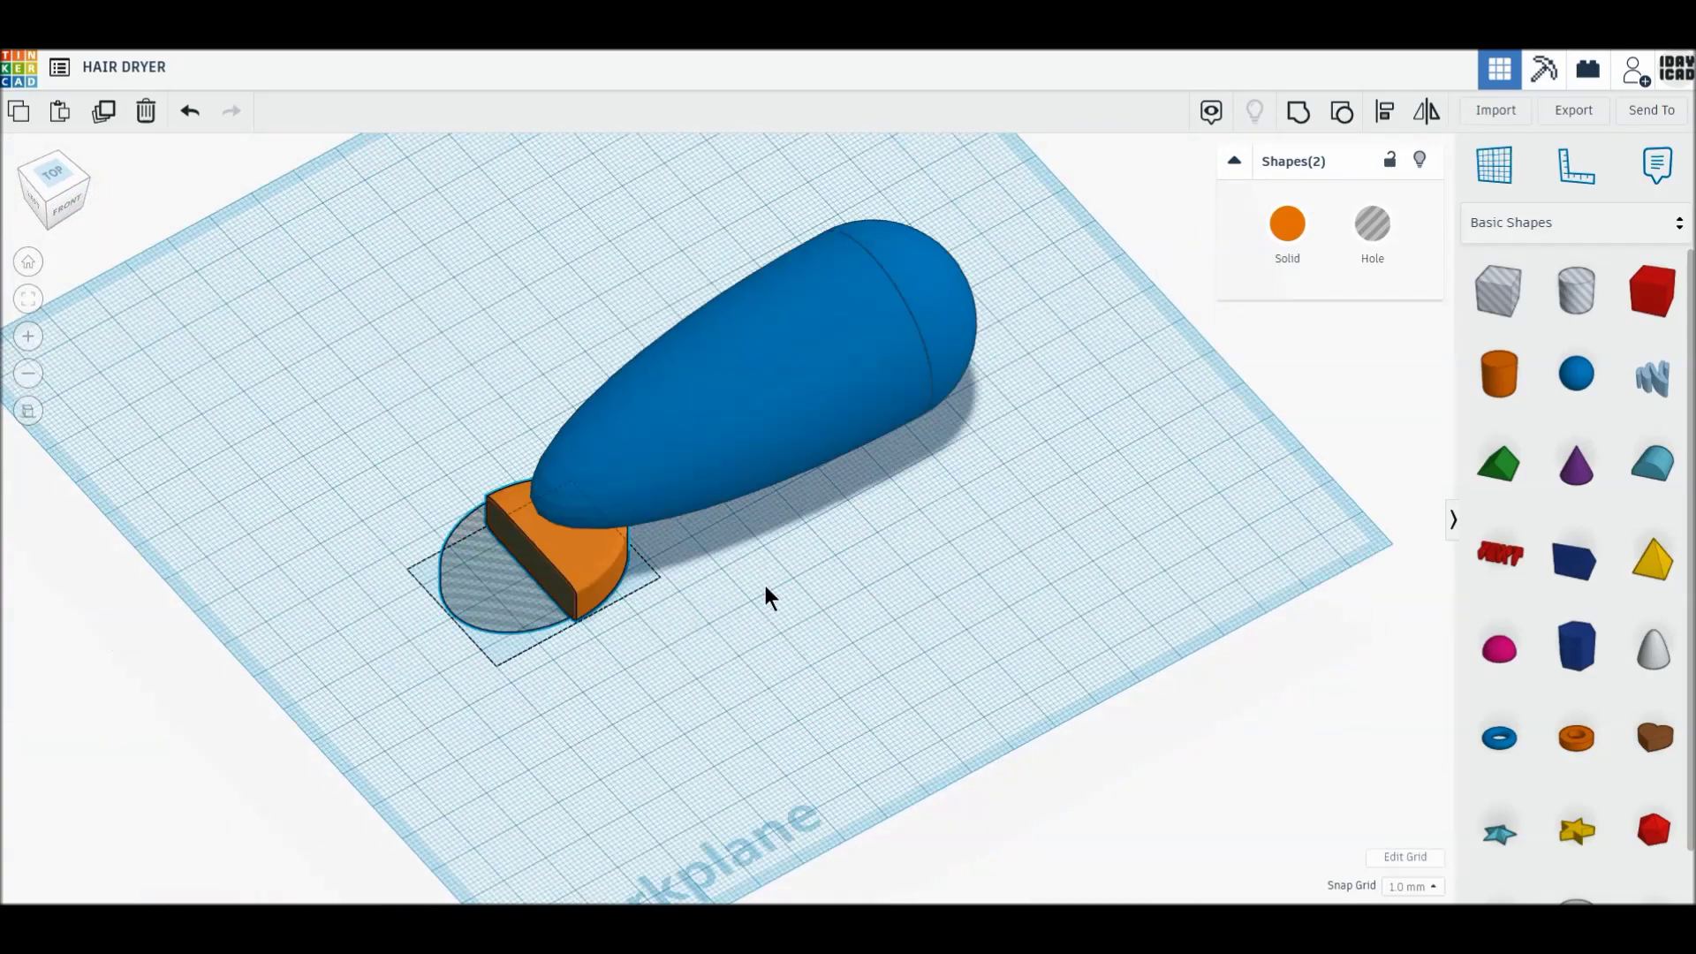
drag(421, 235, 978, 714)
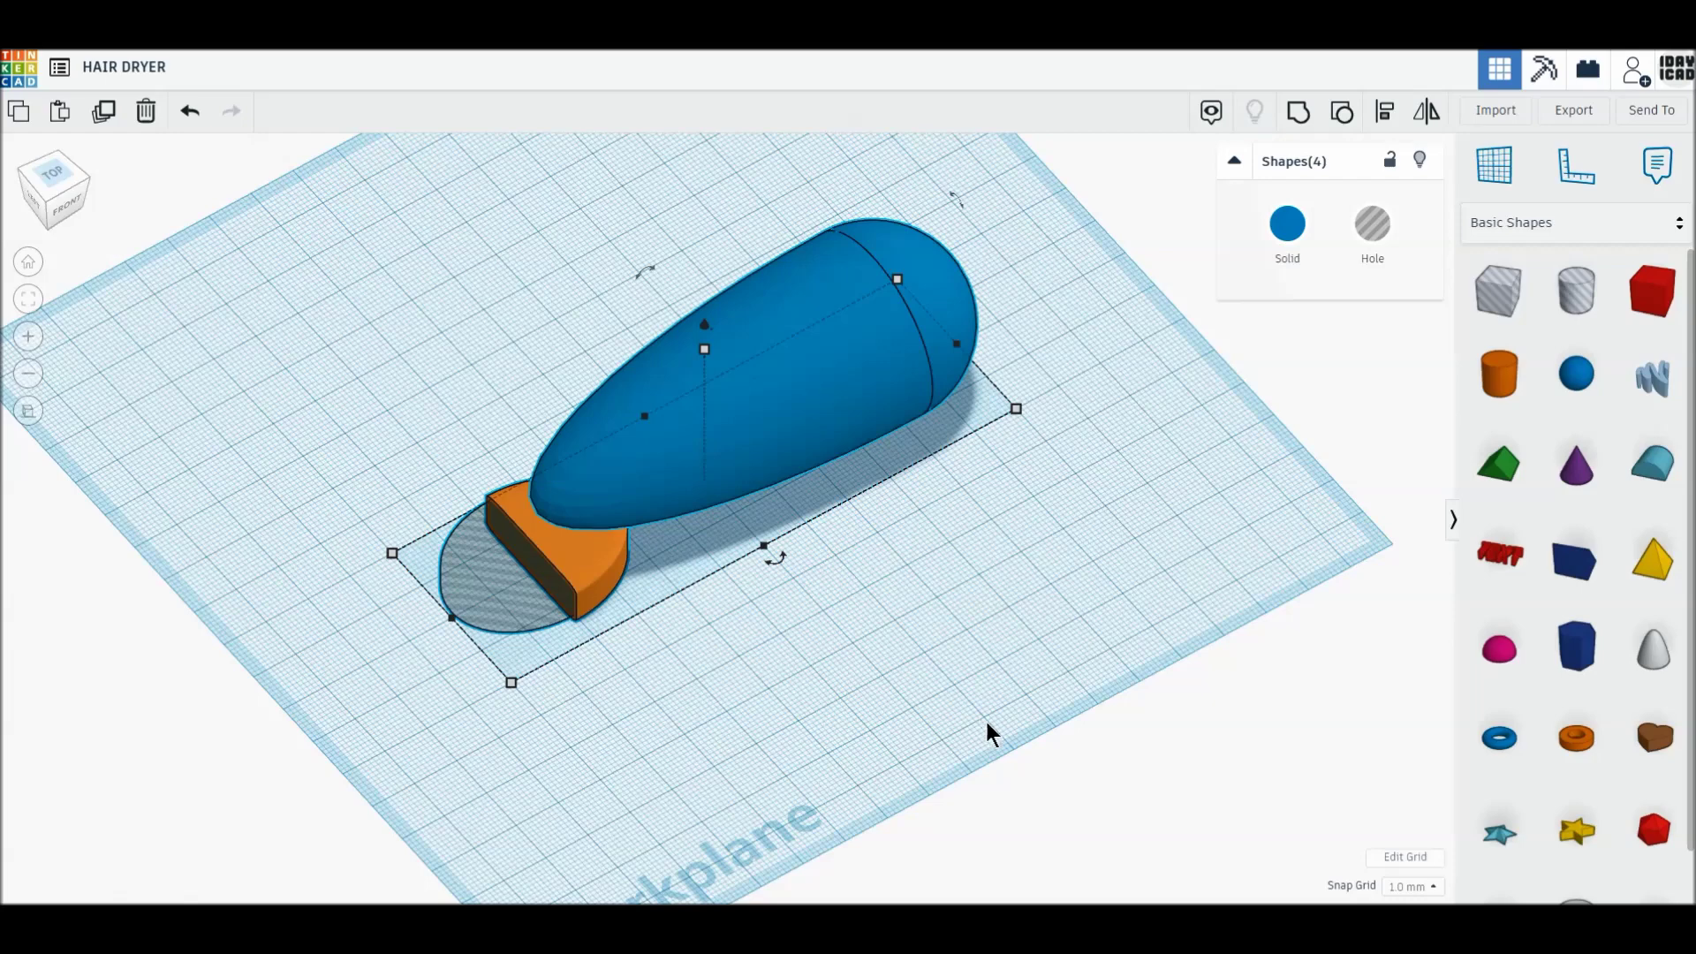
click(1387, 116)
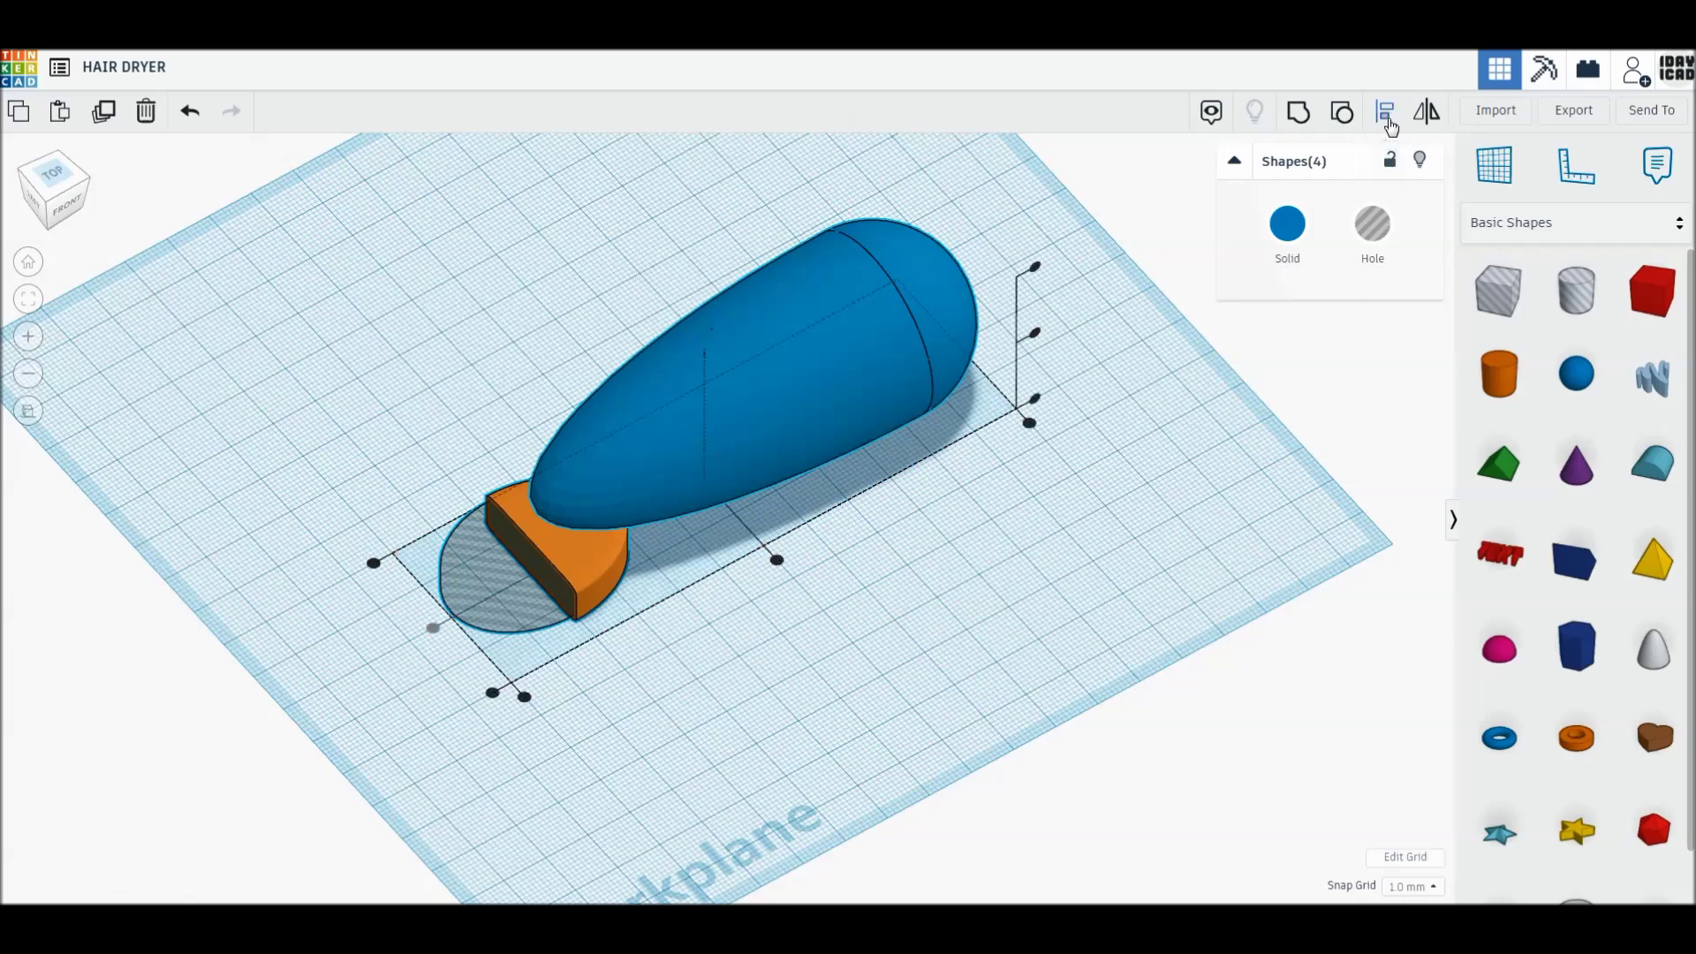
click(1036, 332)
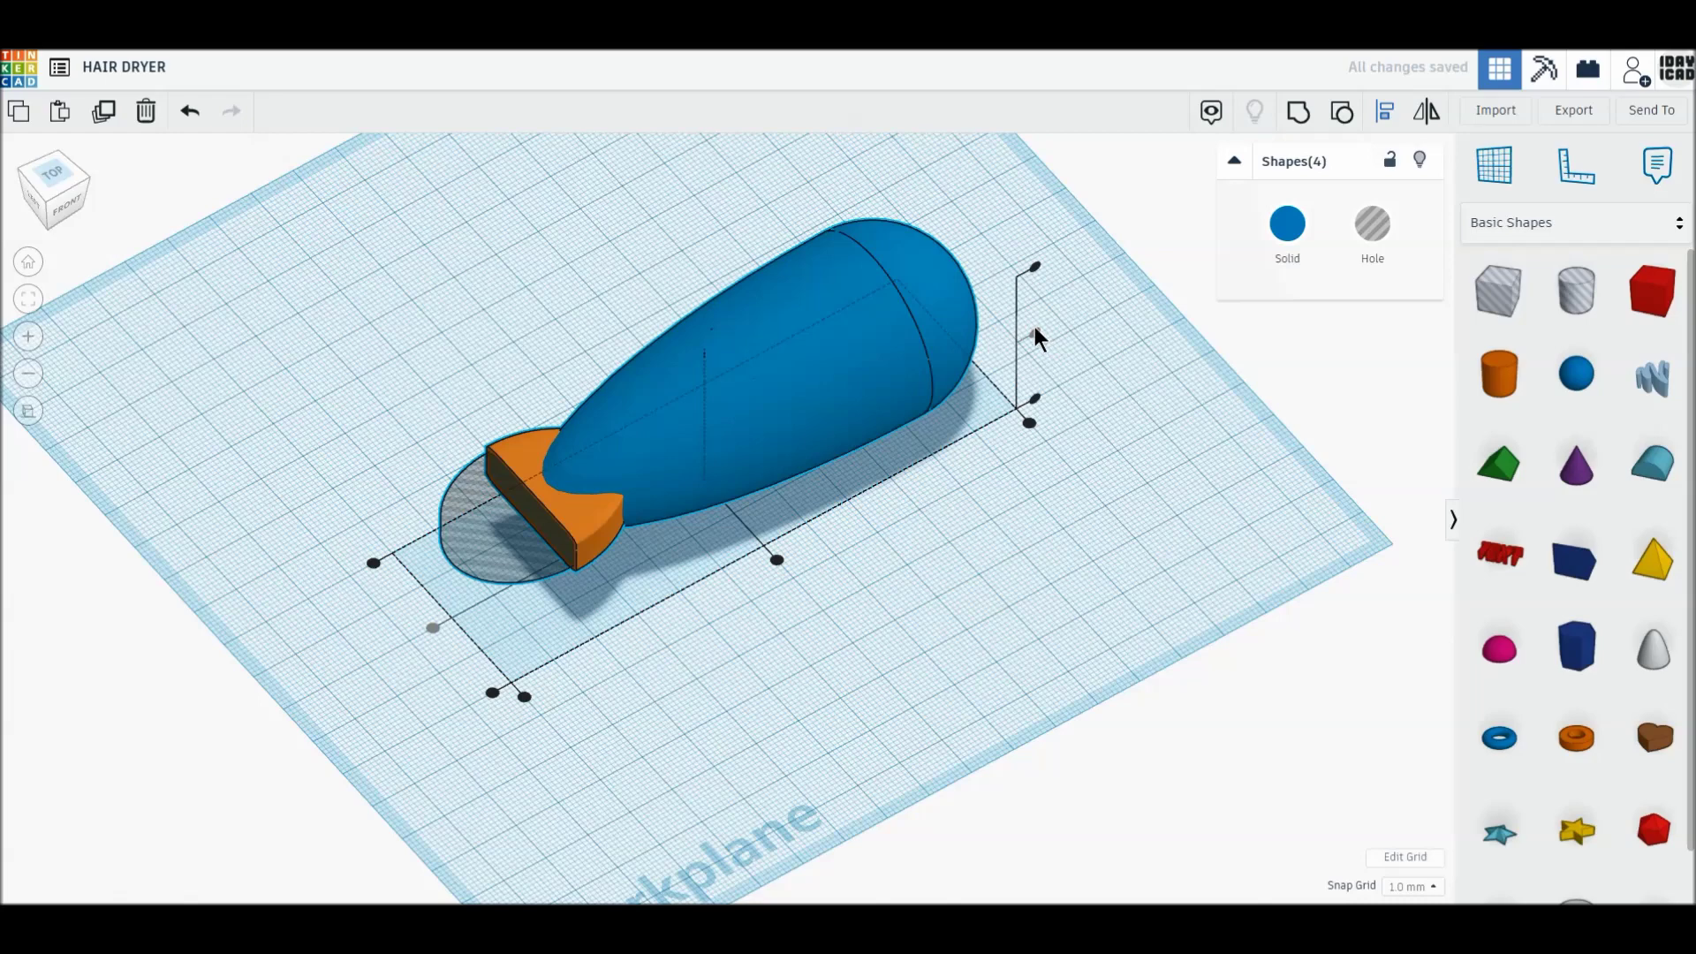
Group the parts, toggle Hole then Solid, and ungroup them again
click(1297, 112)
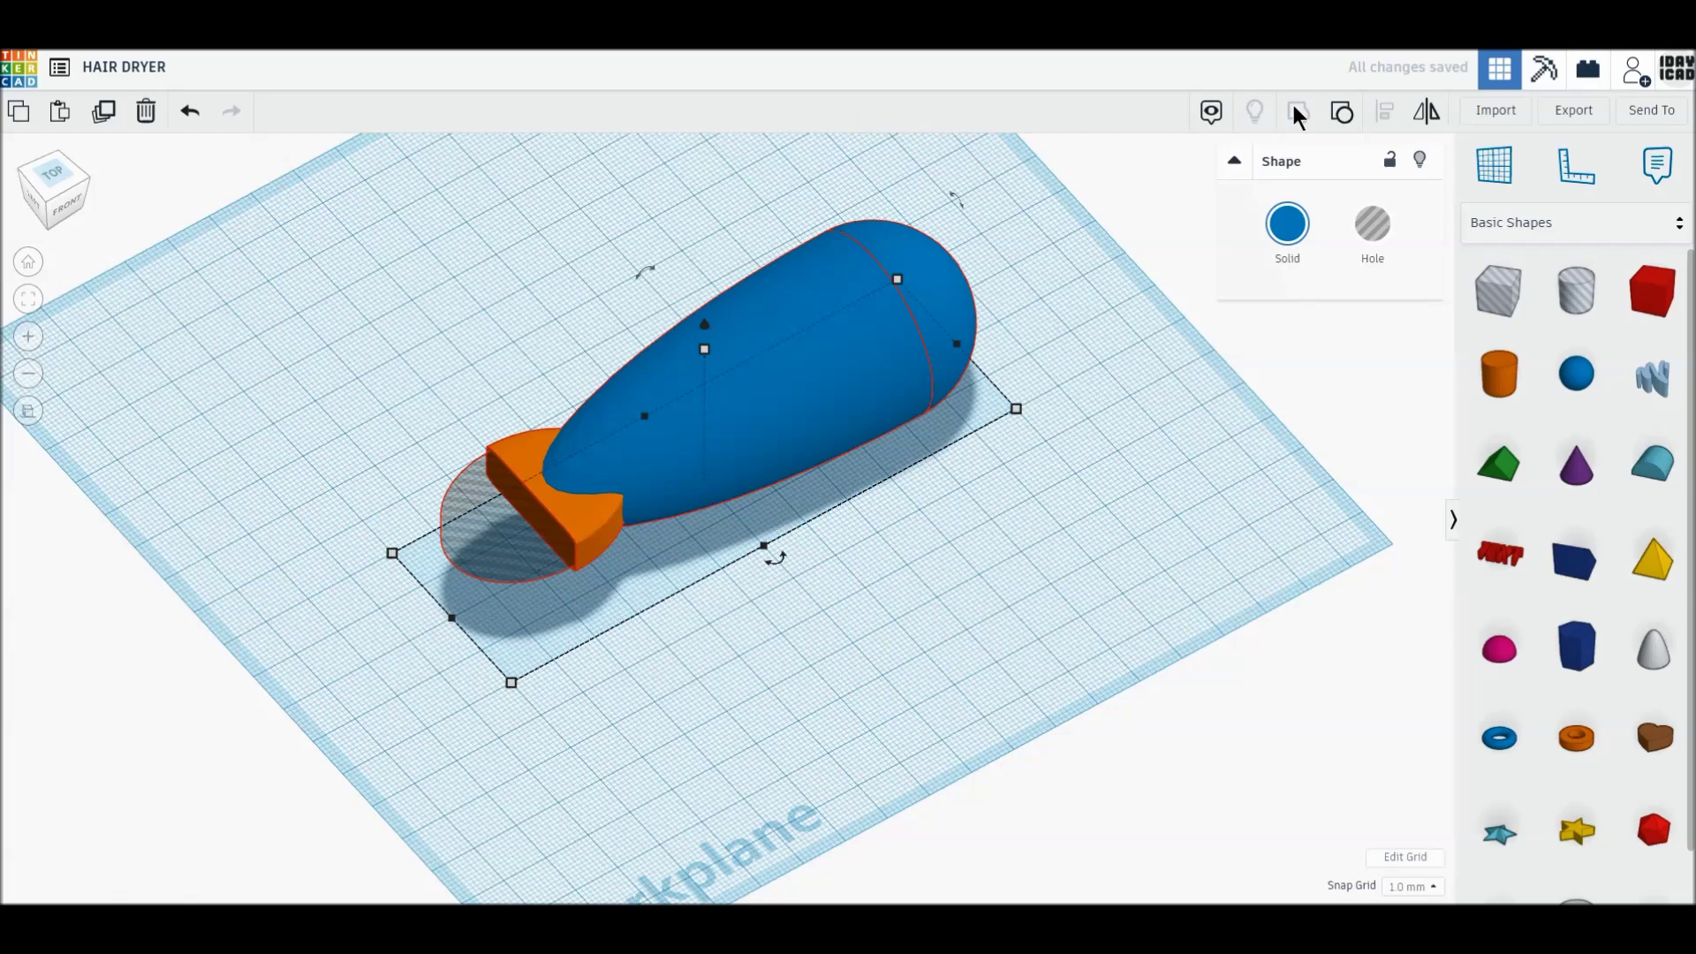
click(1376, 241)
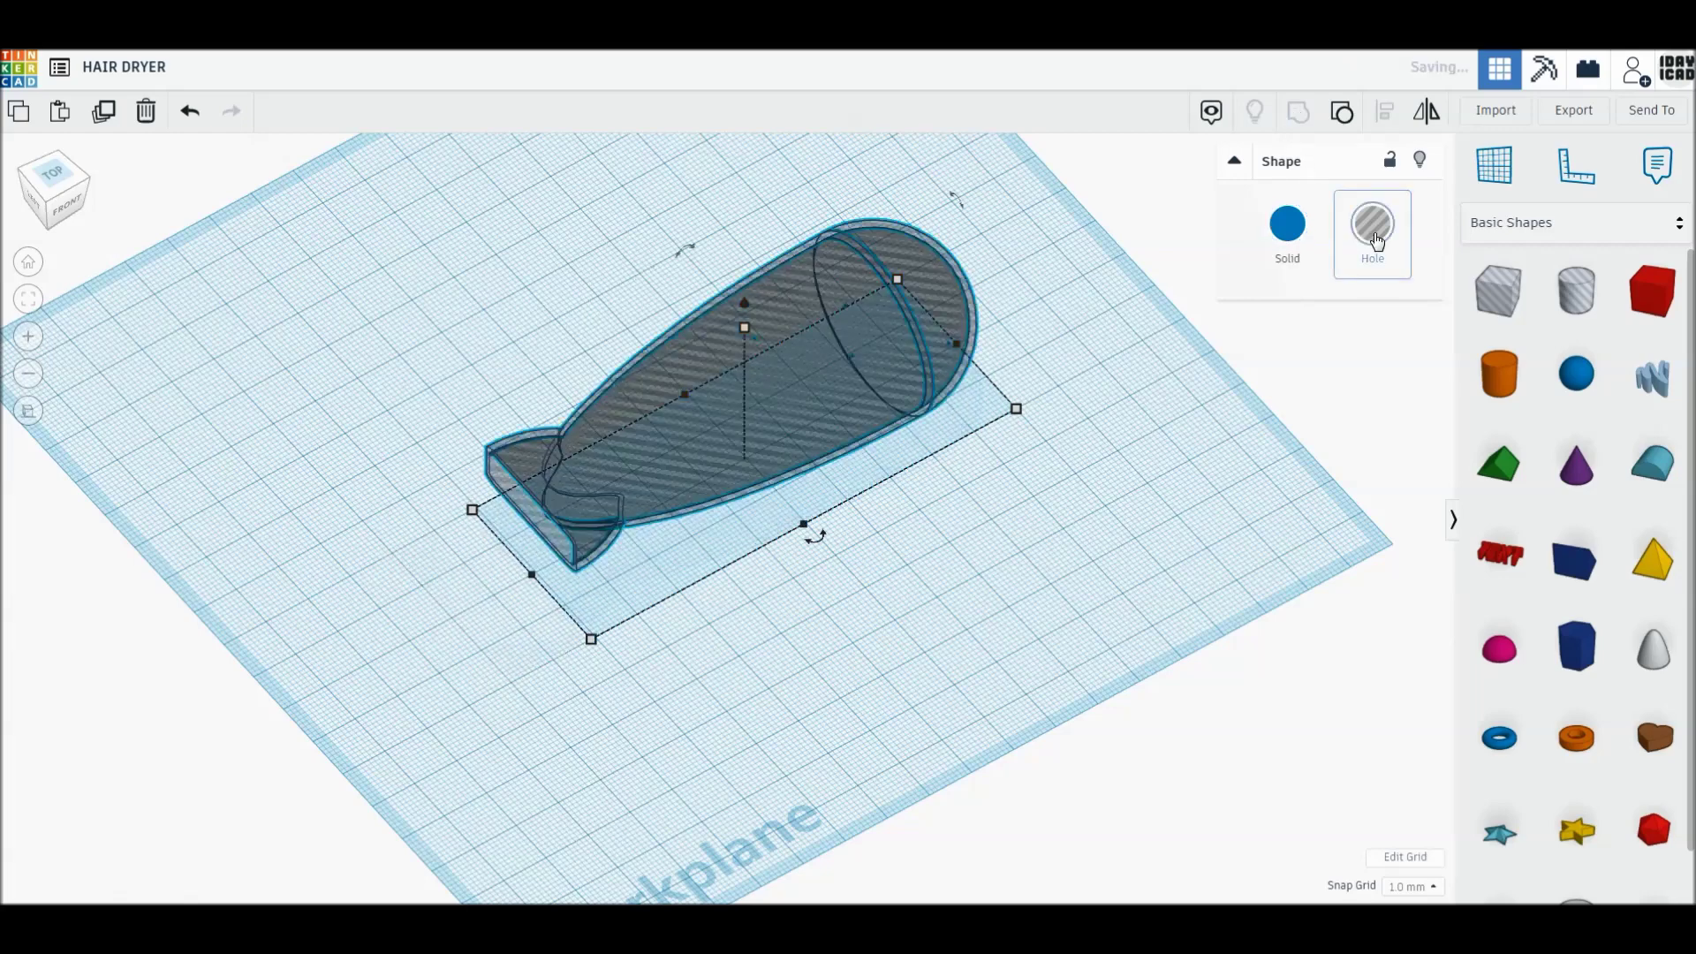
click(1292, 238)
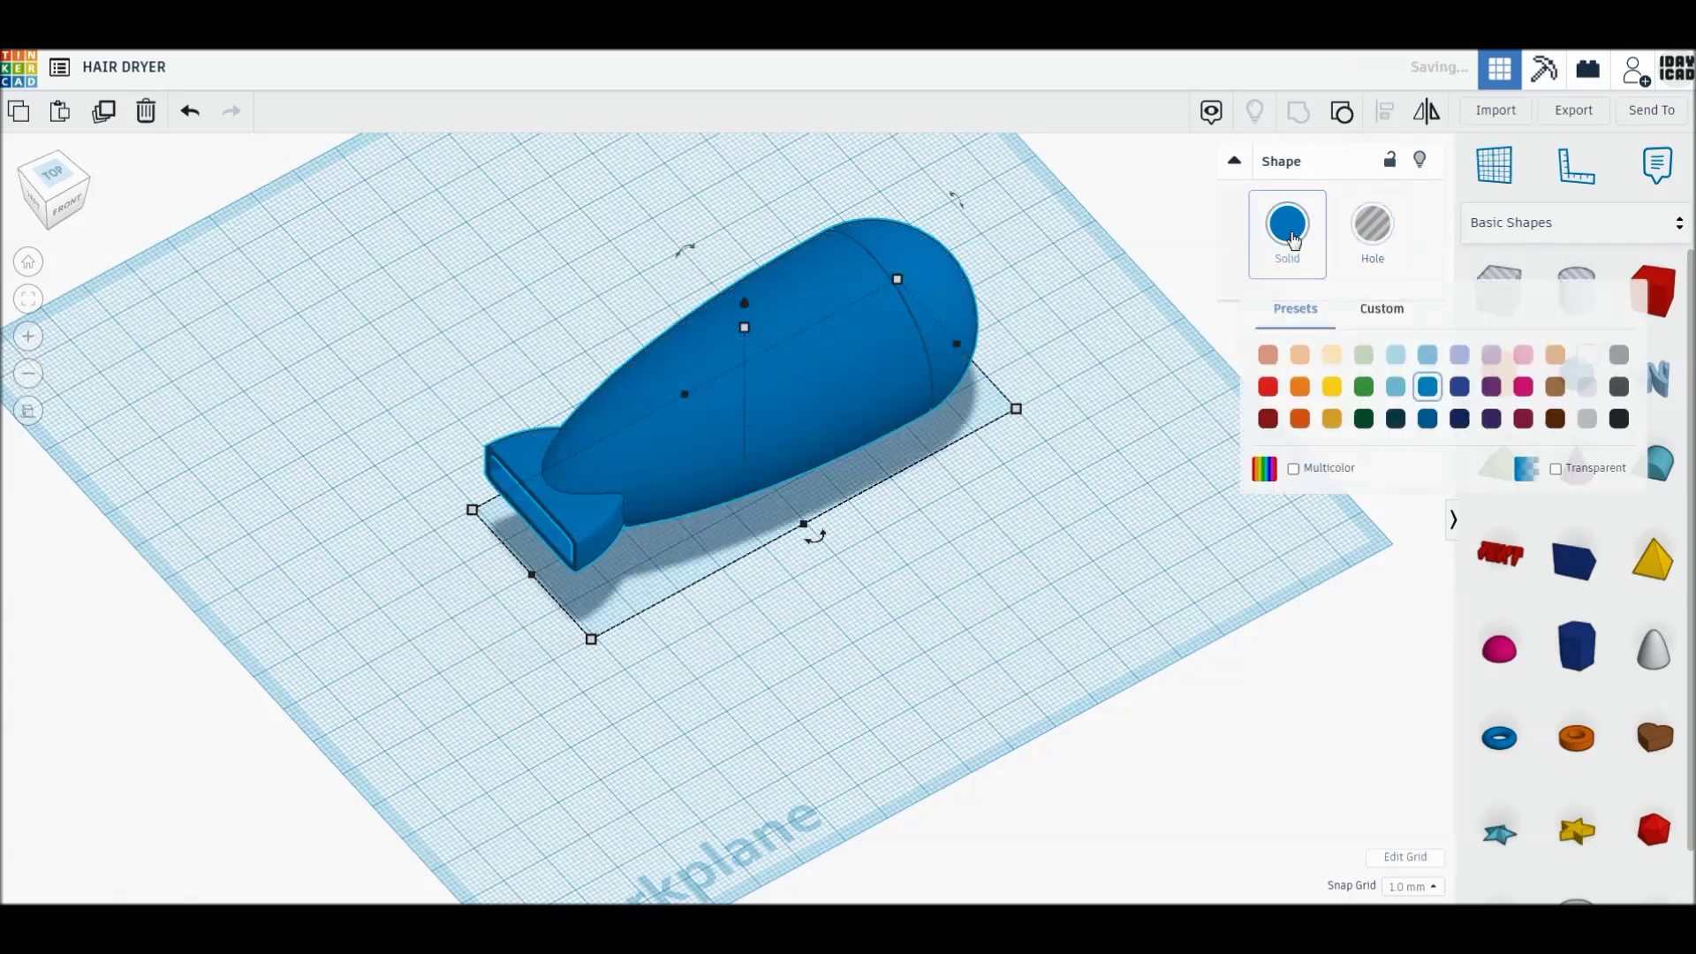
click(1341, 114)
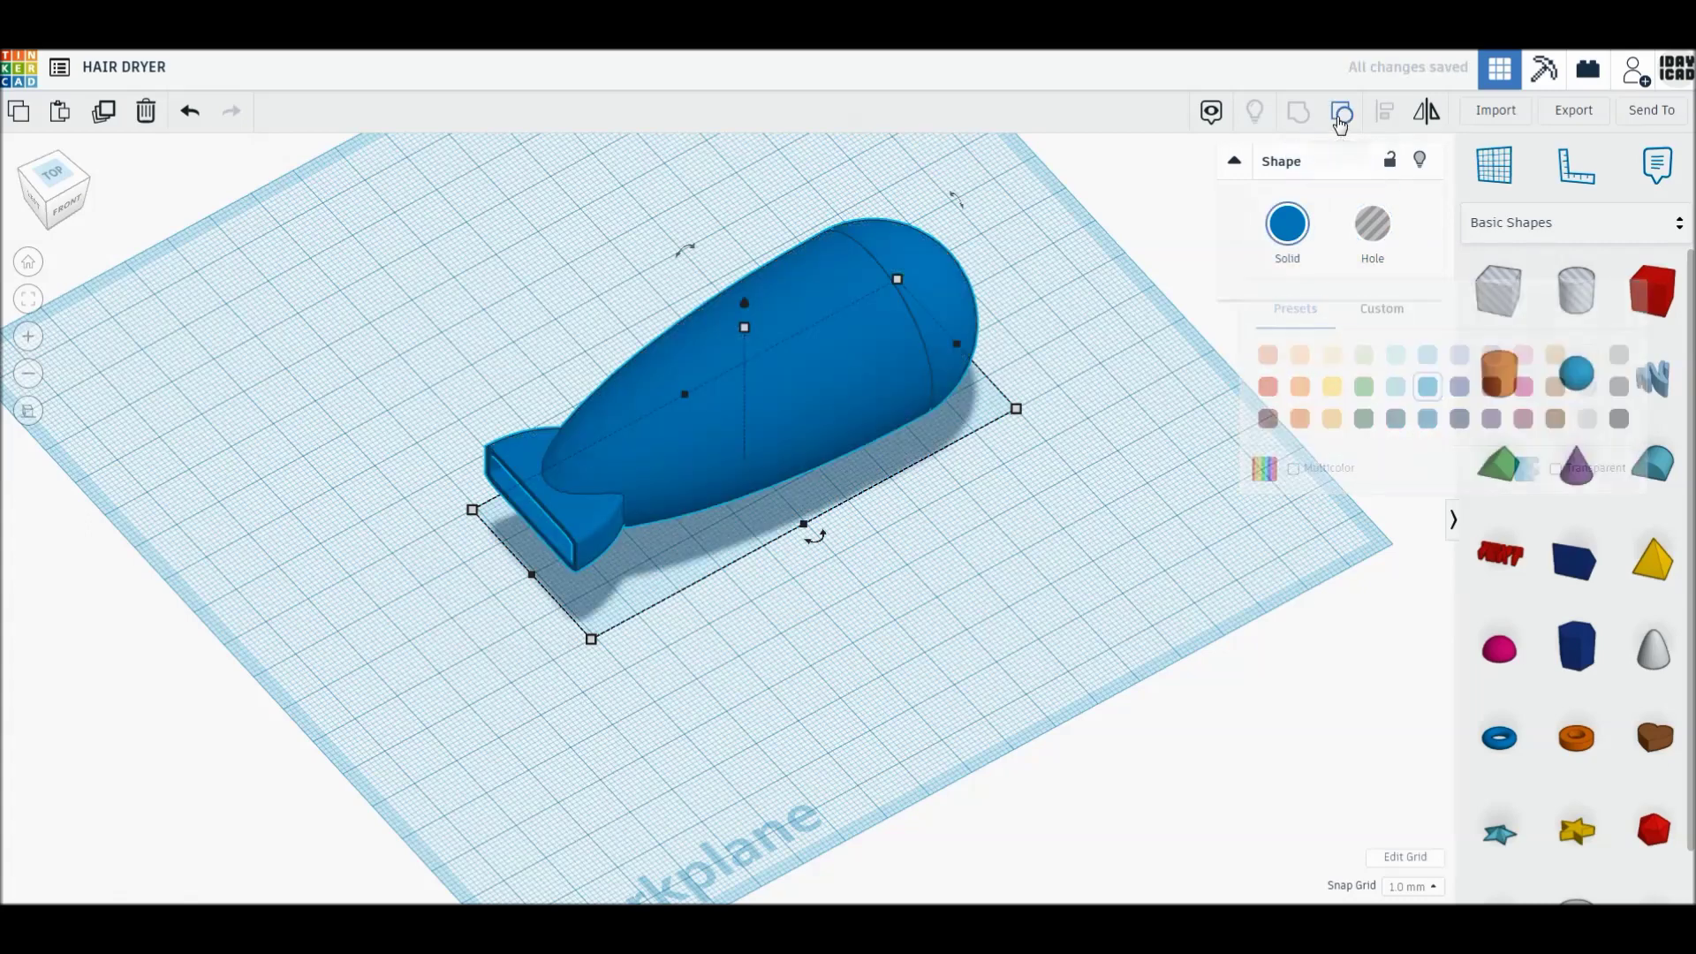
click(1238, 433)
Add a 14 × 14 cylinder with 64 sides, 2.5 bevel and 10 segments
mouse_move(1499, 374)
mouse_down()
mouse_move(1009, 588)
mouse_move(1043, 592)
mouse_up()
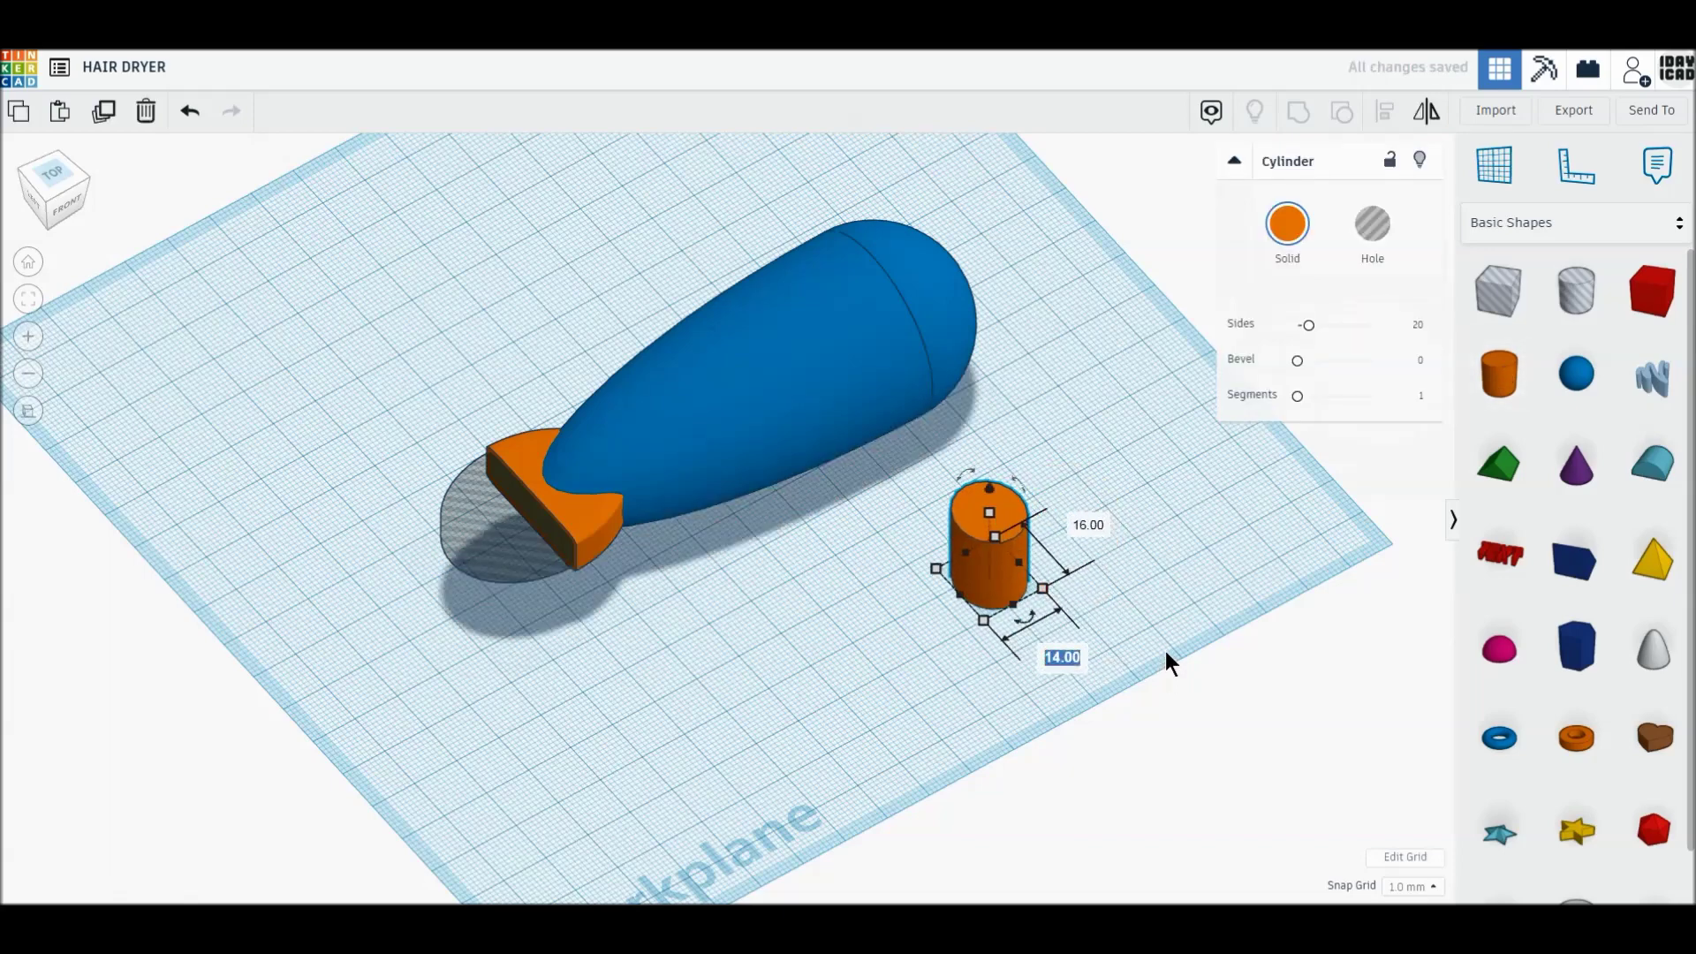
text(14)
key(Return)
text(14)
key(Return)
drag(1308, 324, 1435, 328)
drag(1297, 359, 1424, 358)
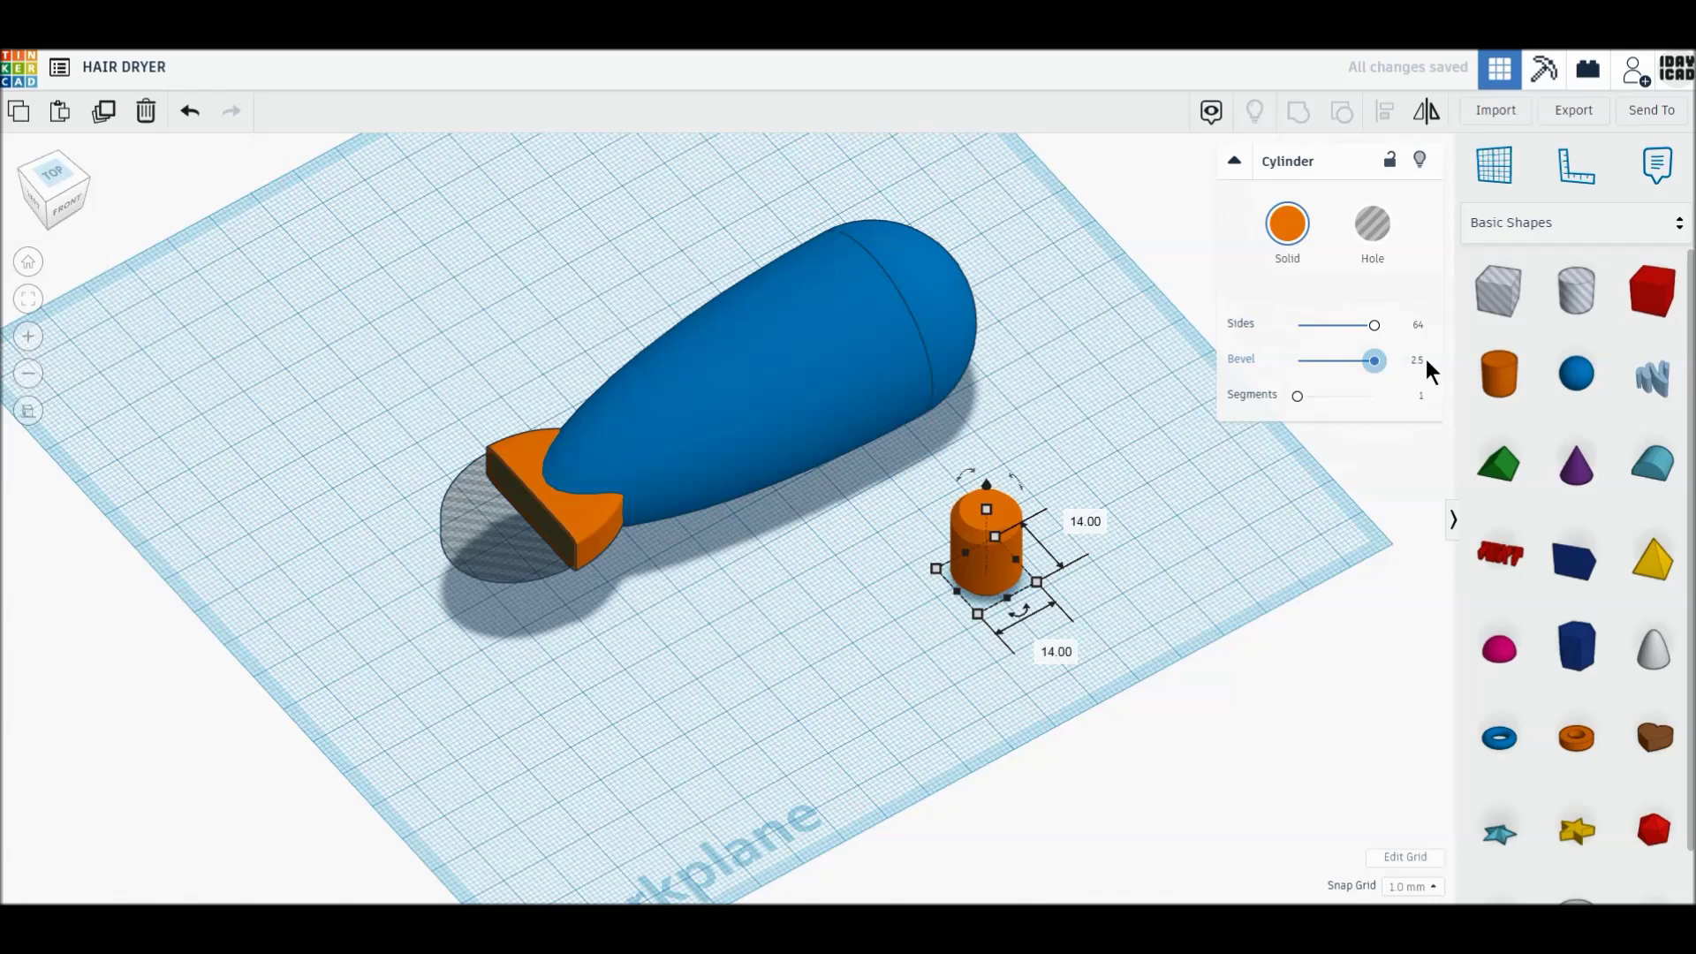
drag(1292, 398, 1422, 397)
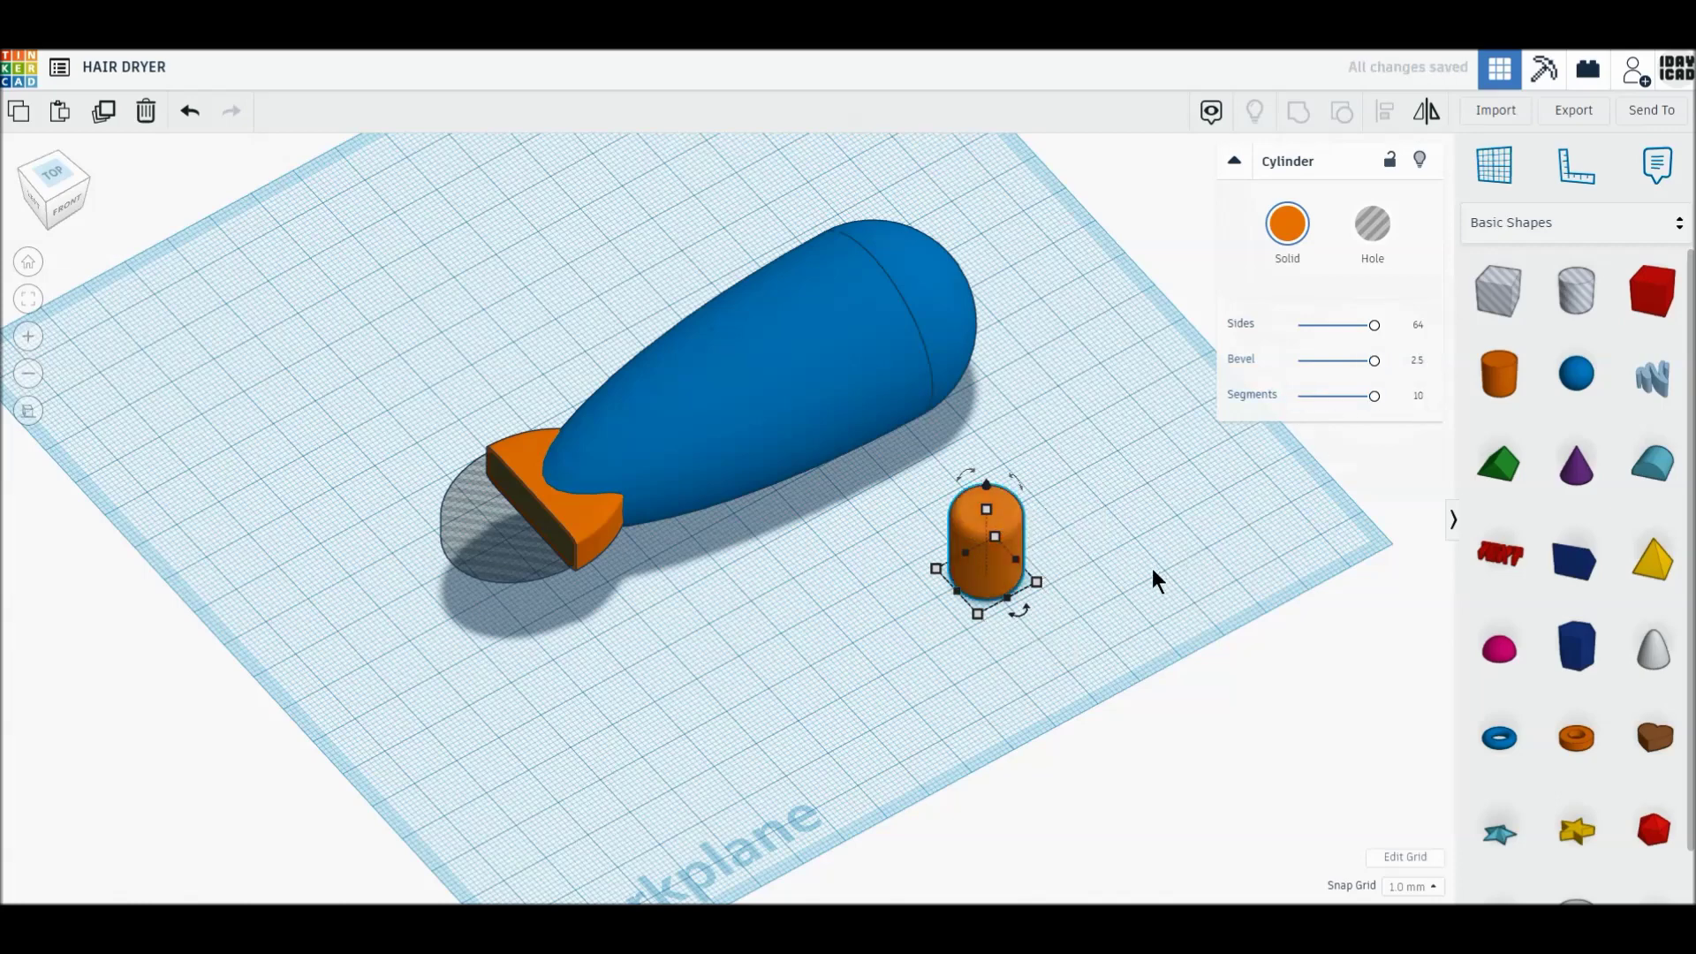
Make the cylinder 50 mm tall, rotate it 90° to lie flat, and view from Top
scroll(1154, 575, up, 1)
scroll(1152, 569, up, 1)
scroll(823, 582, up, 2)
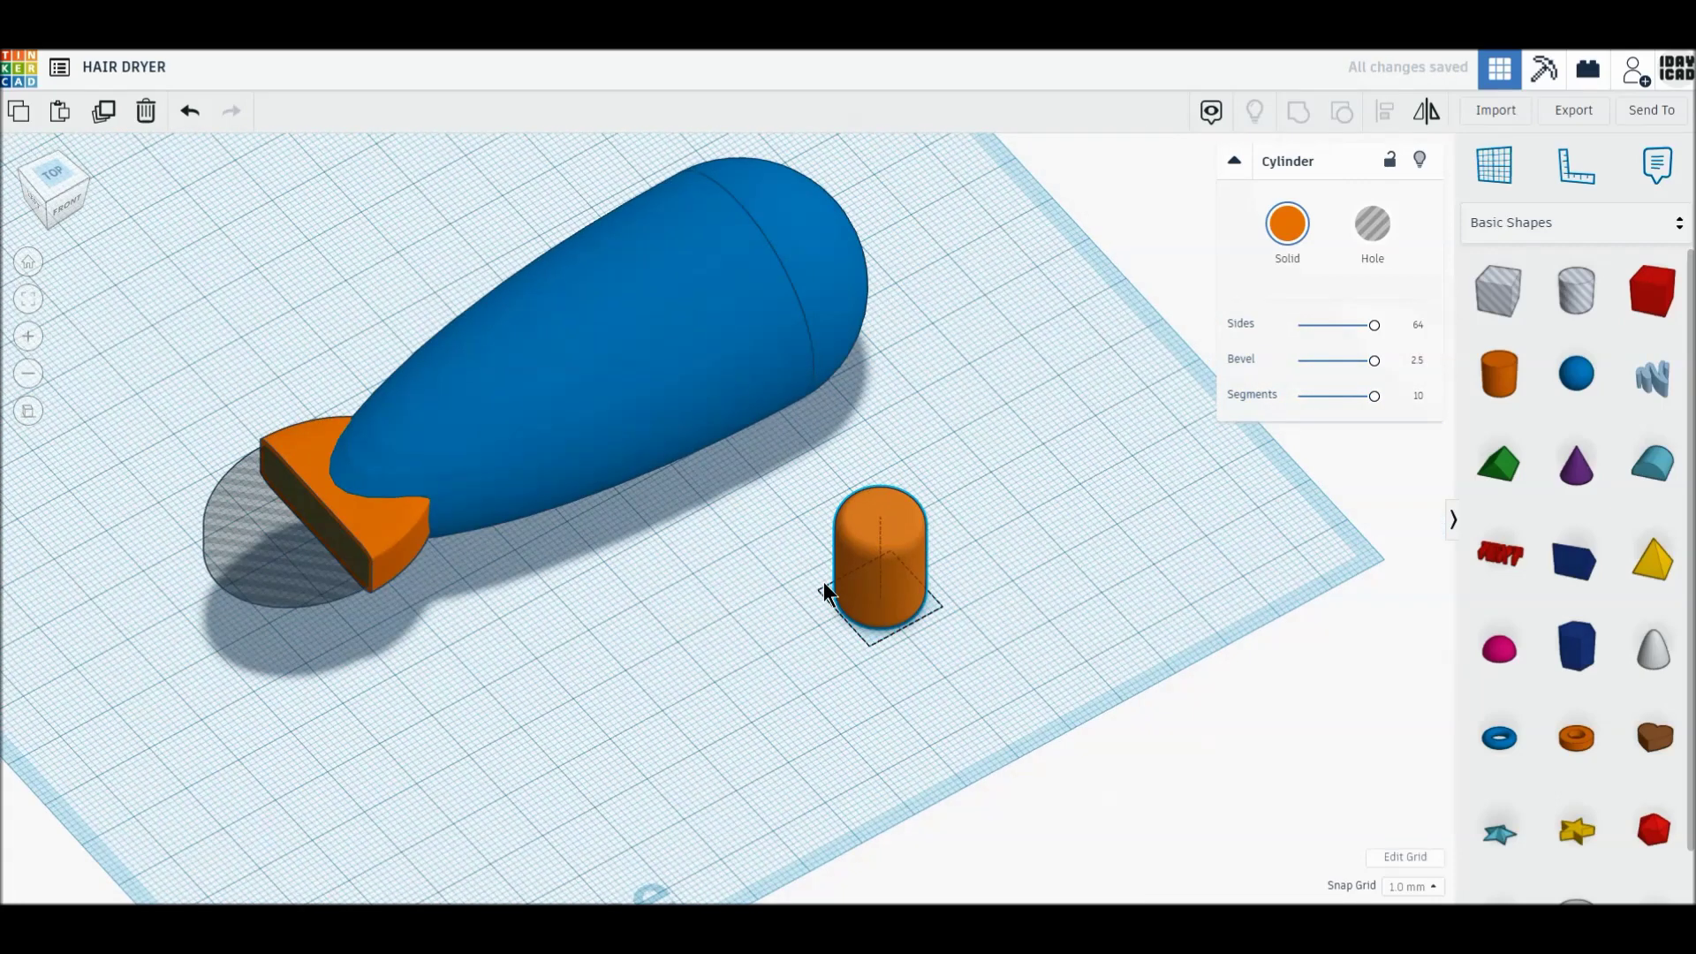
scroll(910, 570, up, 1)
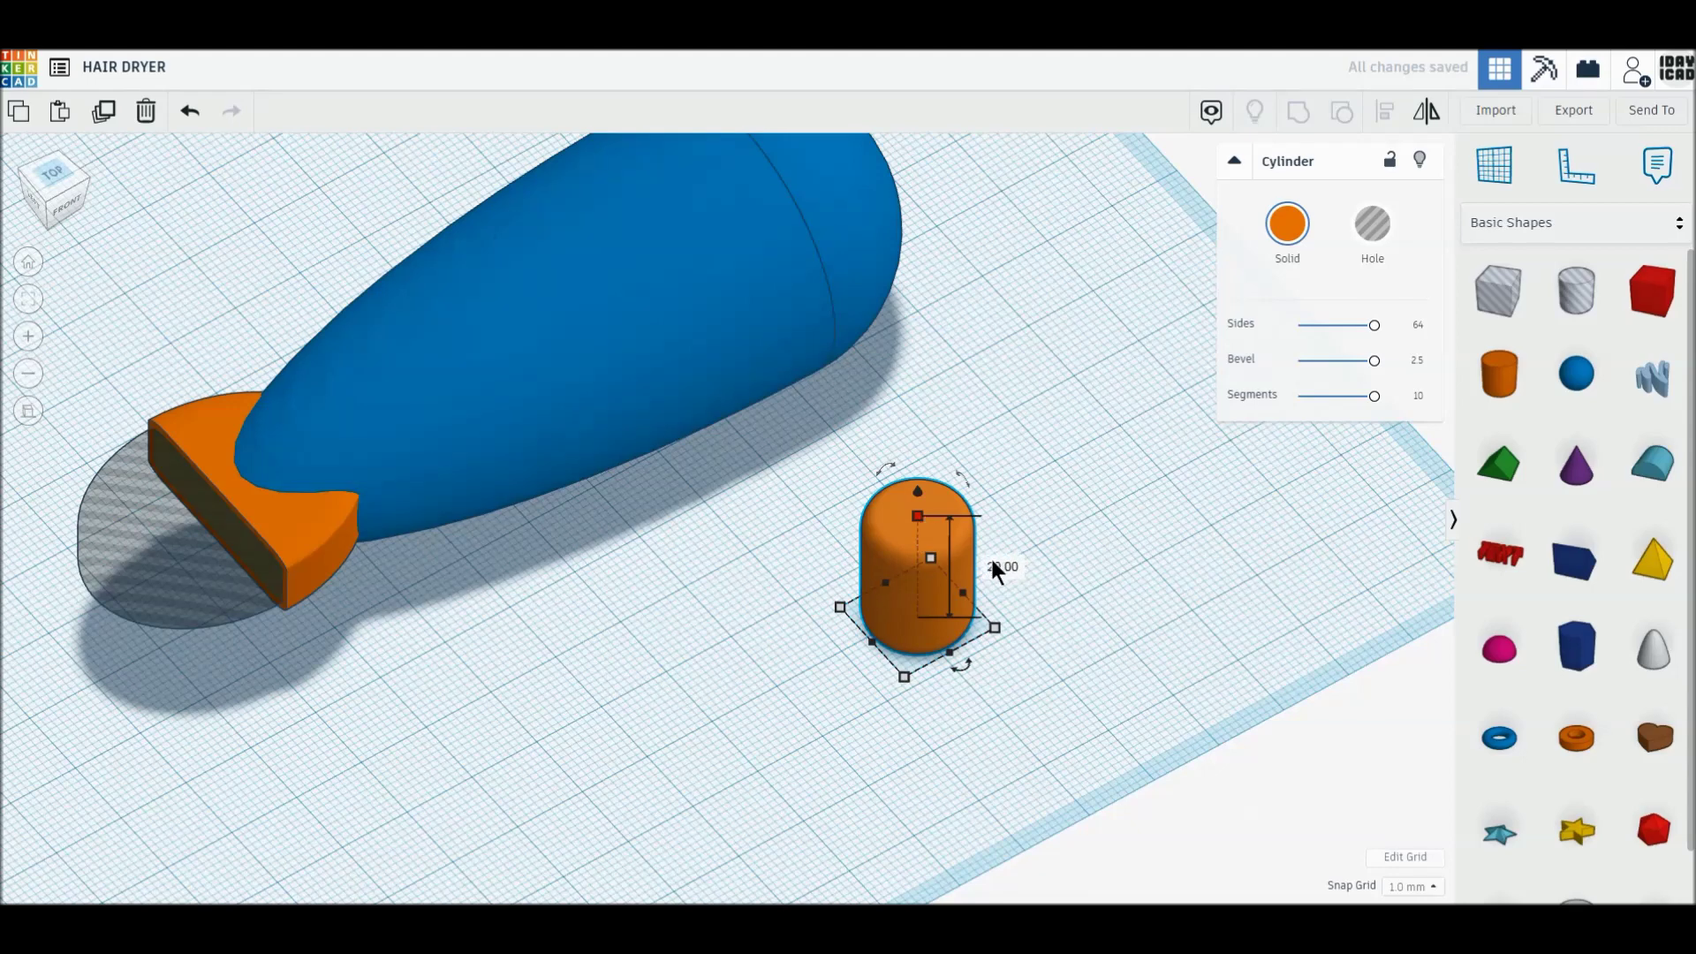
text(50)
key(Return)
drag(967, 334, 1015, 533)
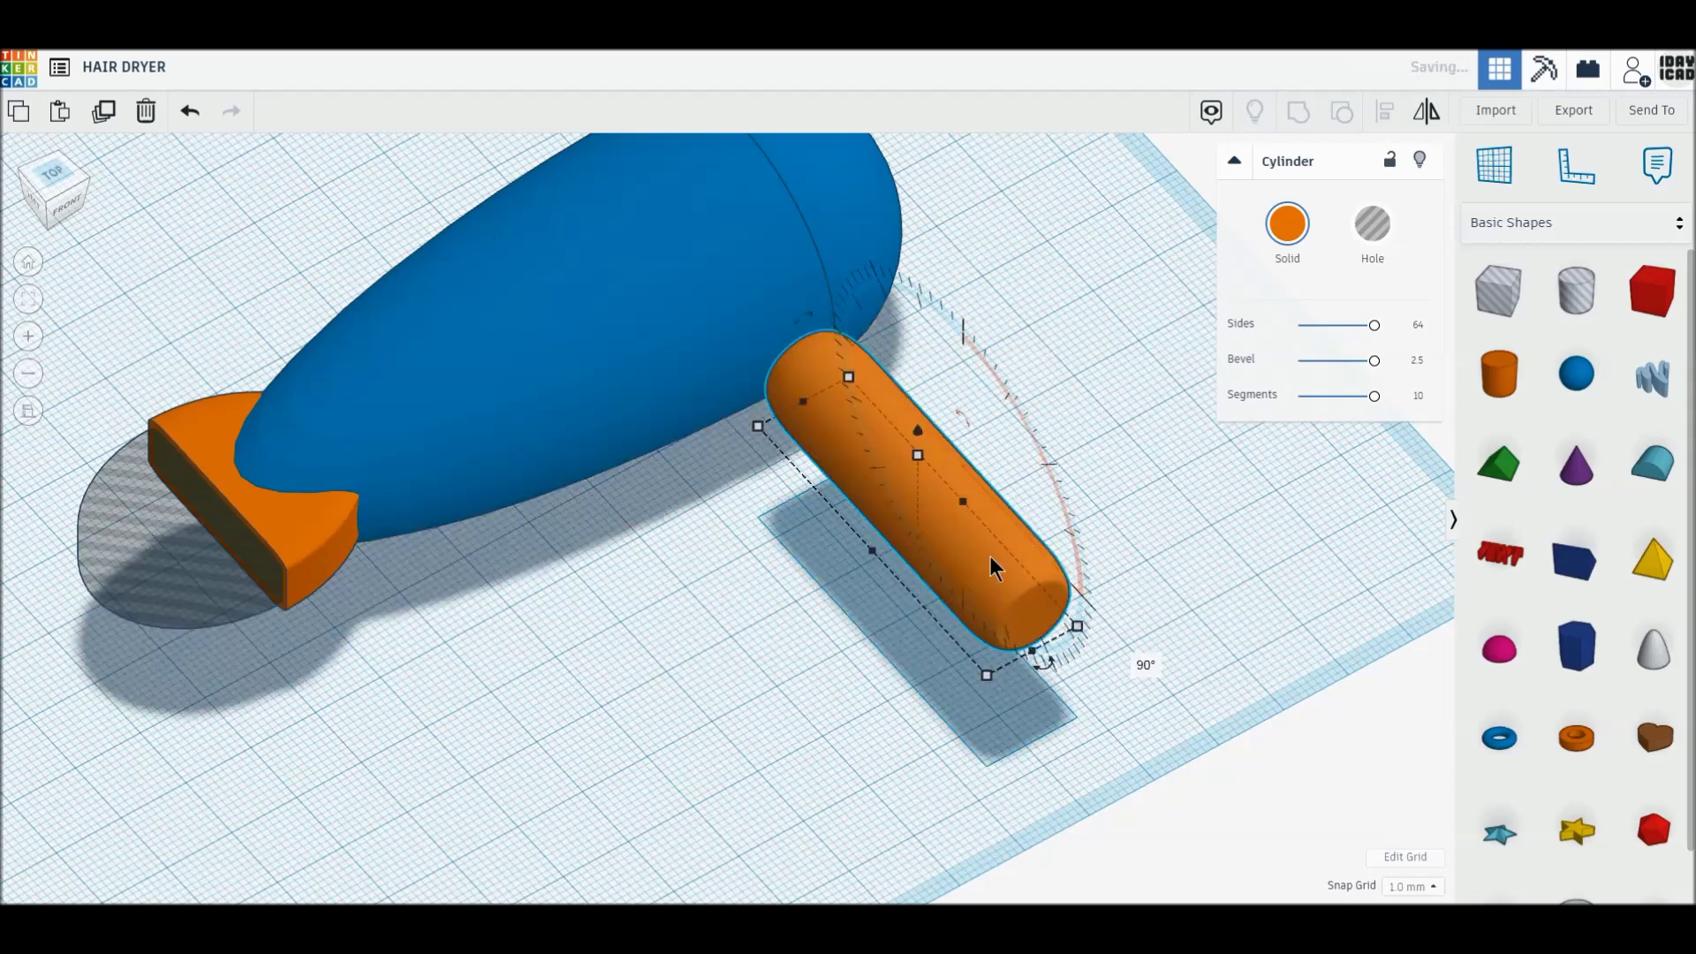
click(53, 174)
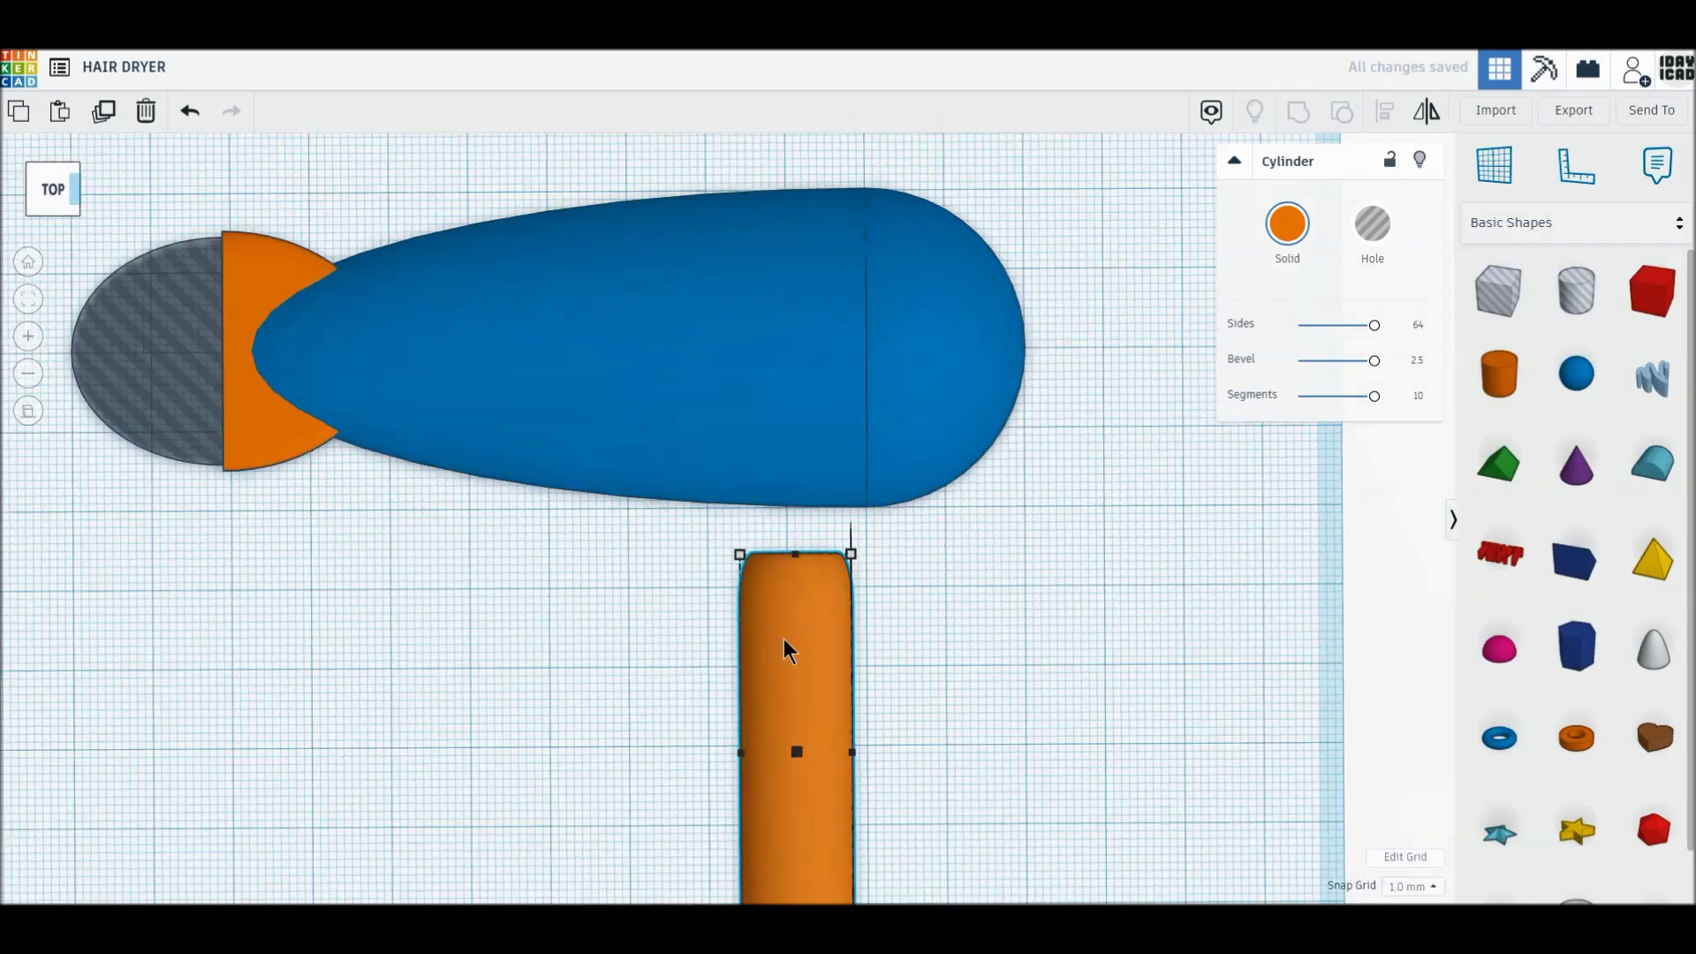
Position the handle rod under the dryer body's rounded end
mouse_move(798, 830)
mouse_down()
mouse_move(780, 709)
mouse_move(810, 701)
mouse_up()
key(Escape)
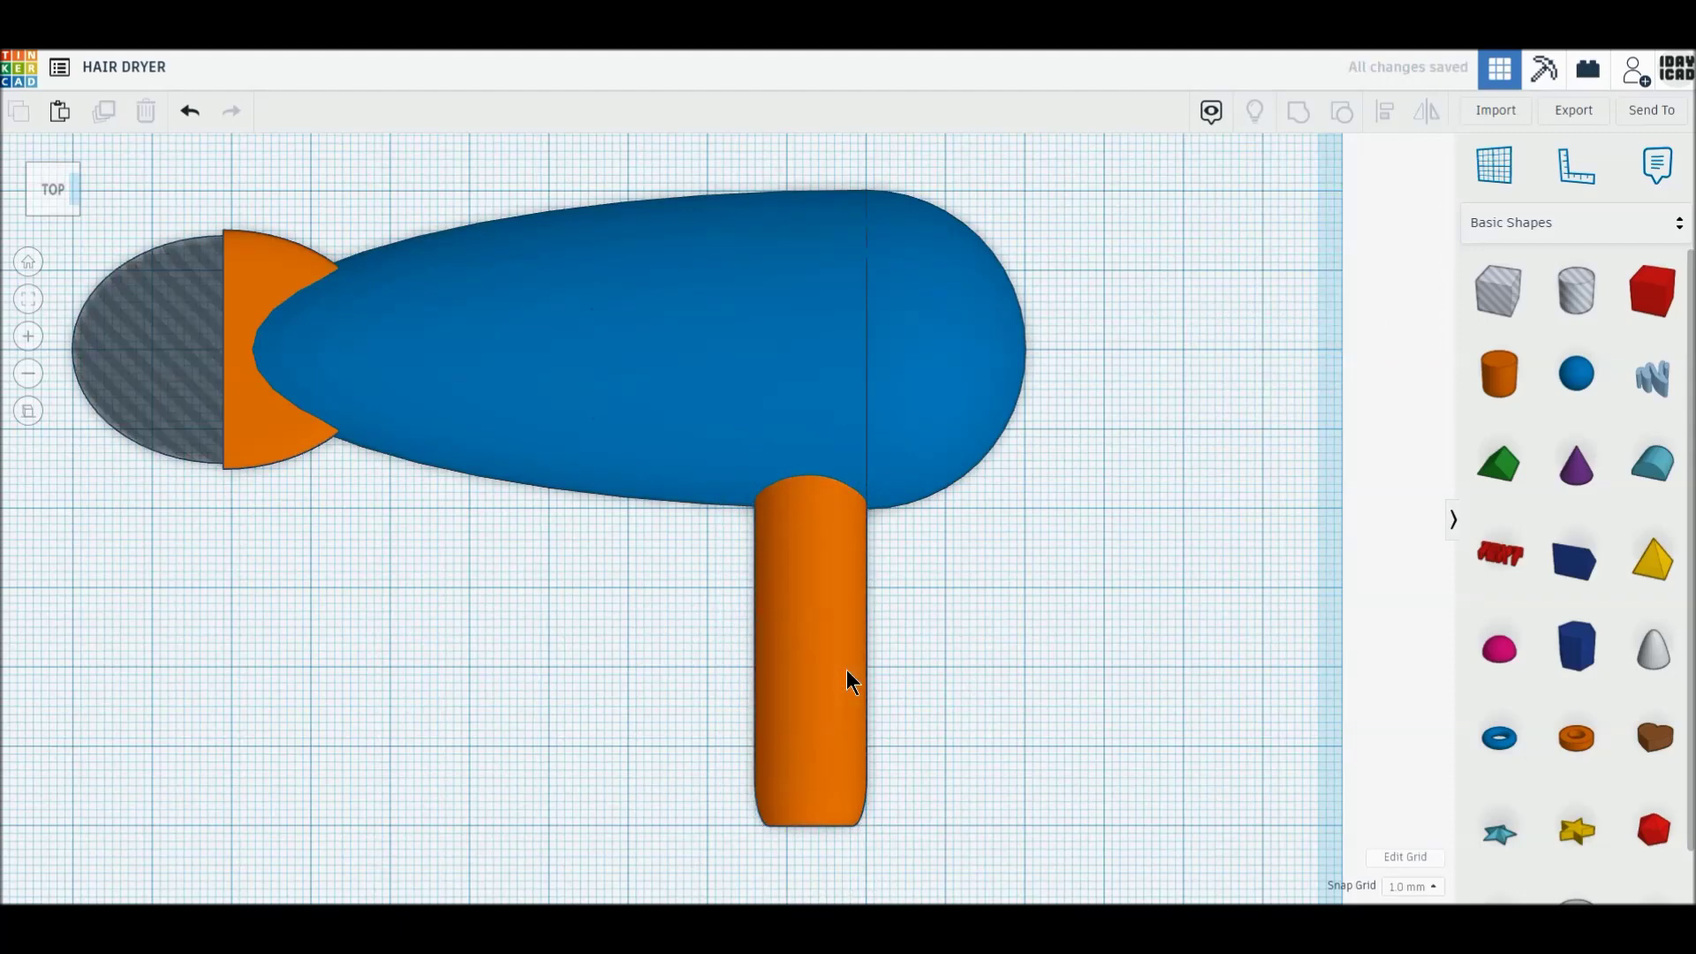
key(f)
mouse_move(802, 587)
mouse_down()
mouse_move(780, 589)
mouse_move(782, 564)
mouse_up()
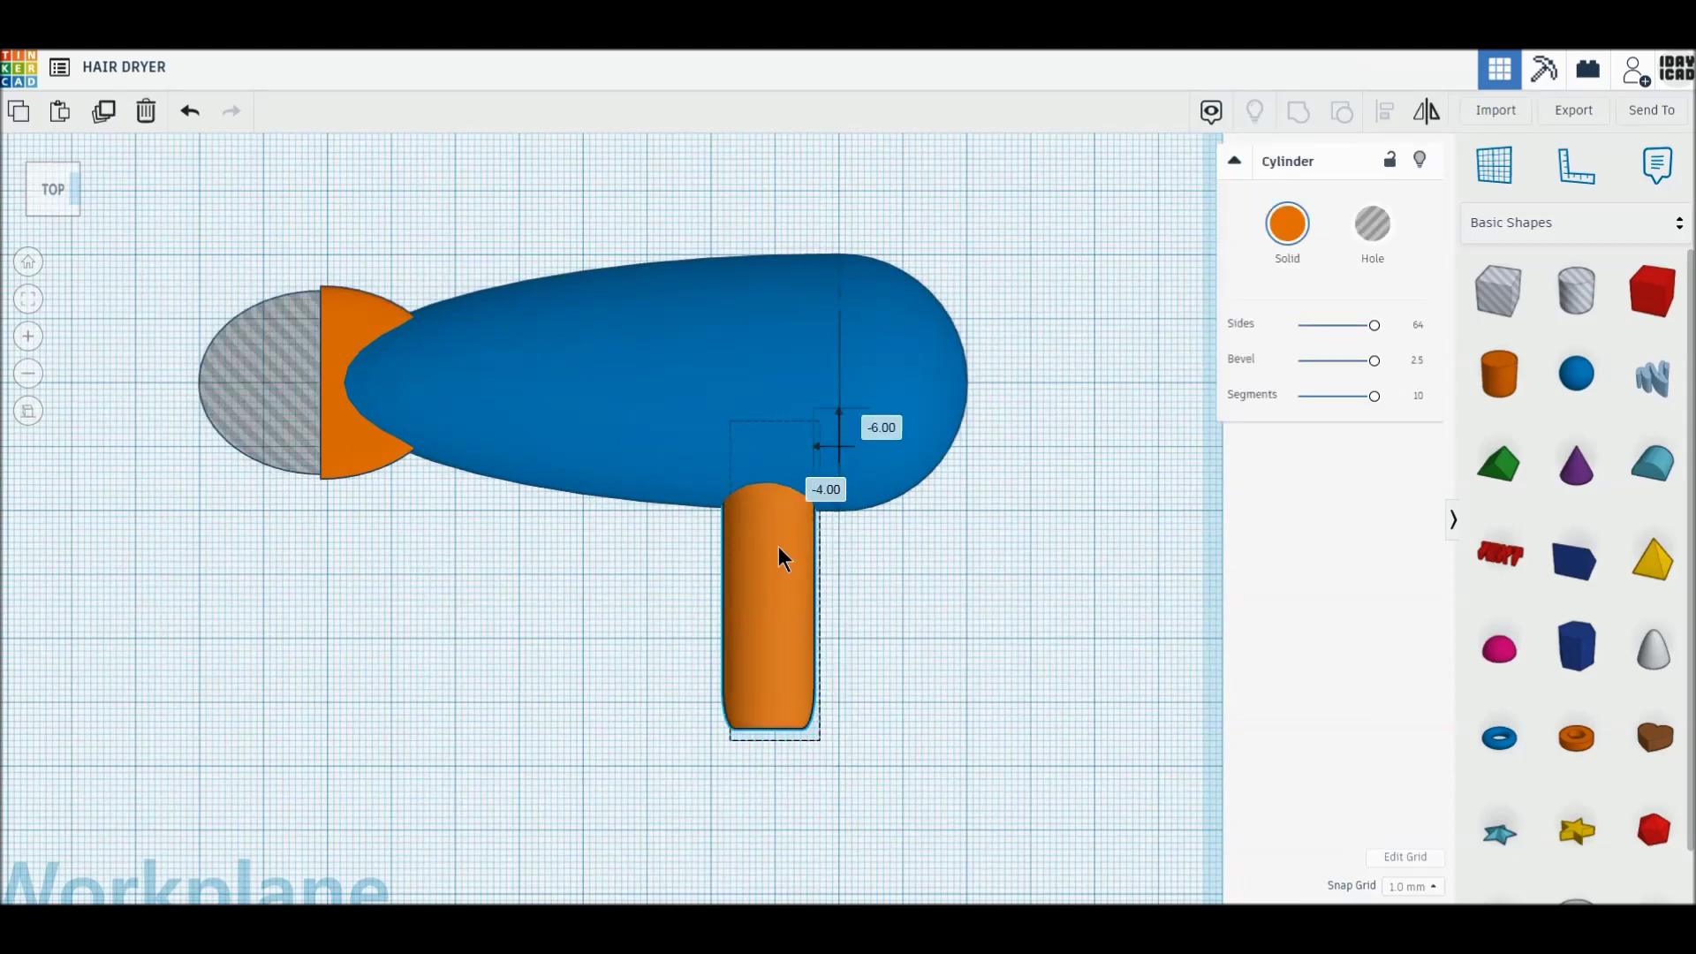
drag(782, 565, 783, 586)
key(Escape)
Tilt the view and select all five dryer parts for alignment
right_drag(740, 640, 894, 530)
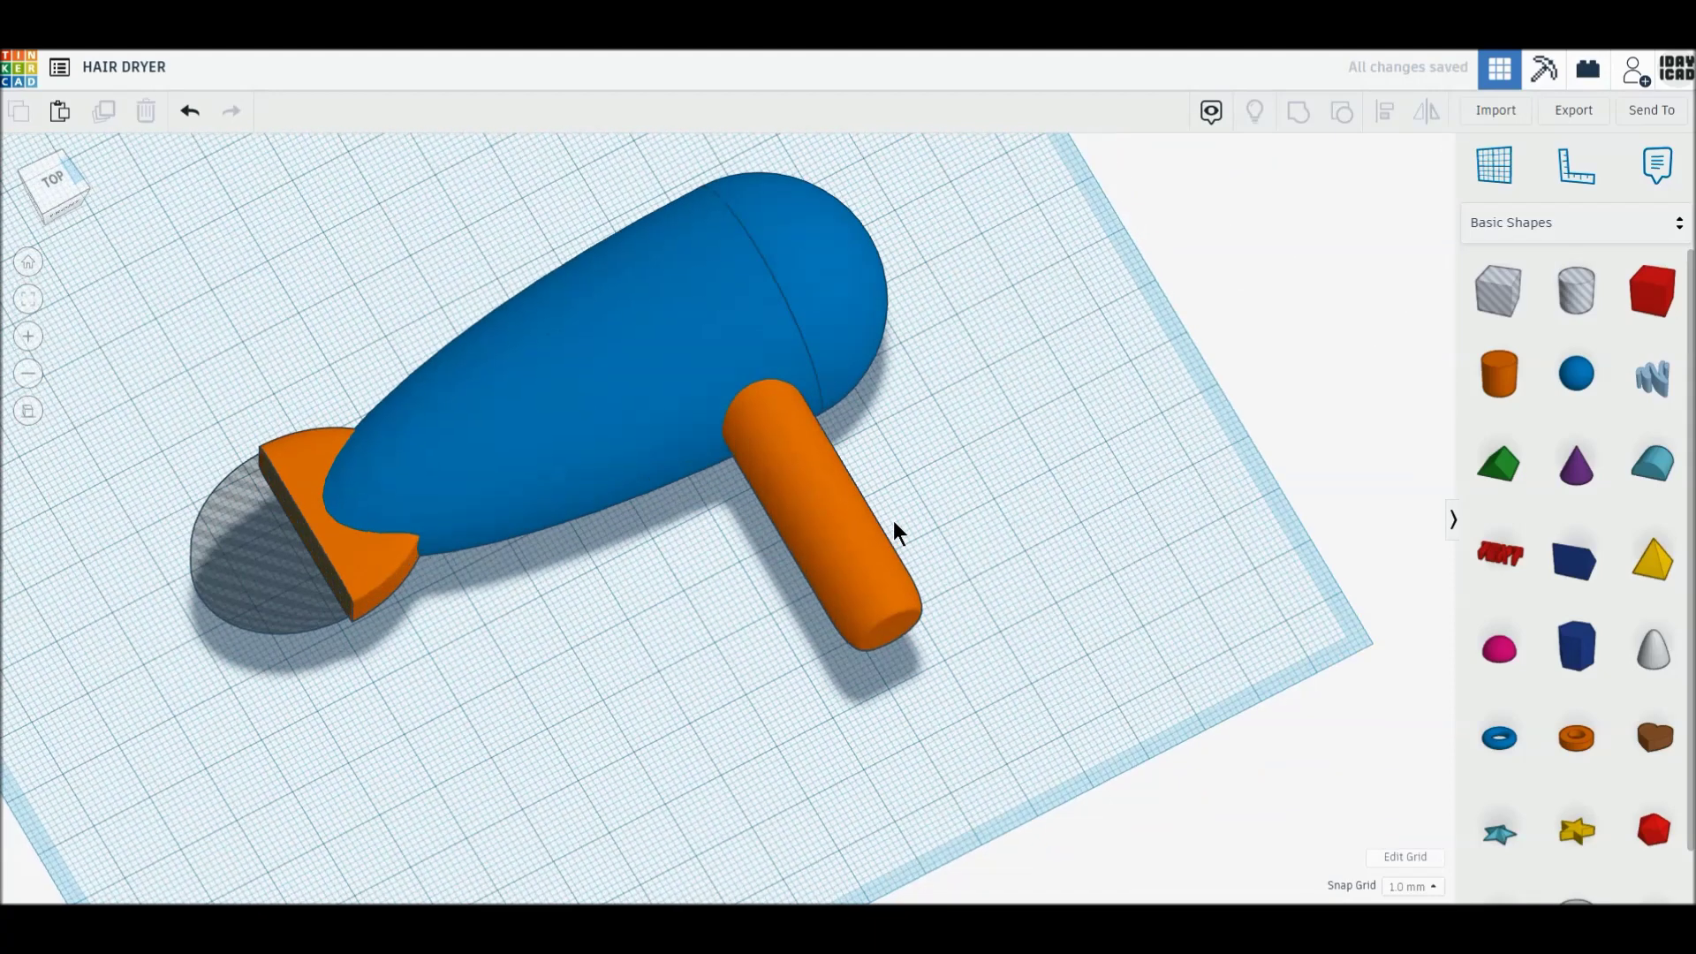
drag(284, 205, 982, 707)
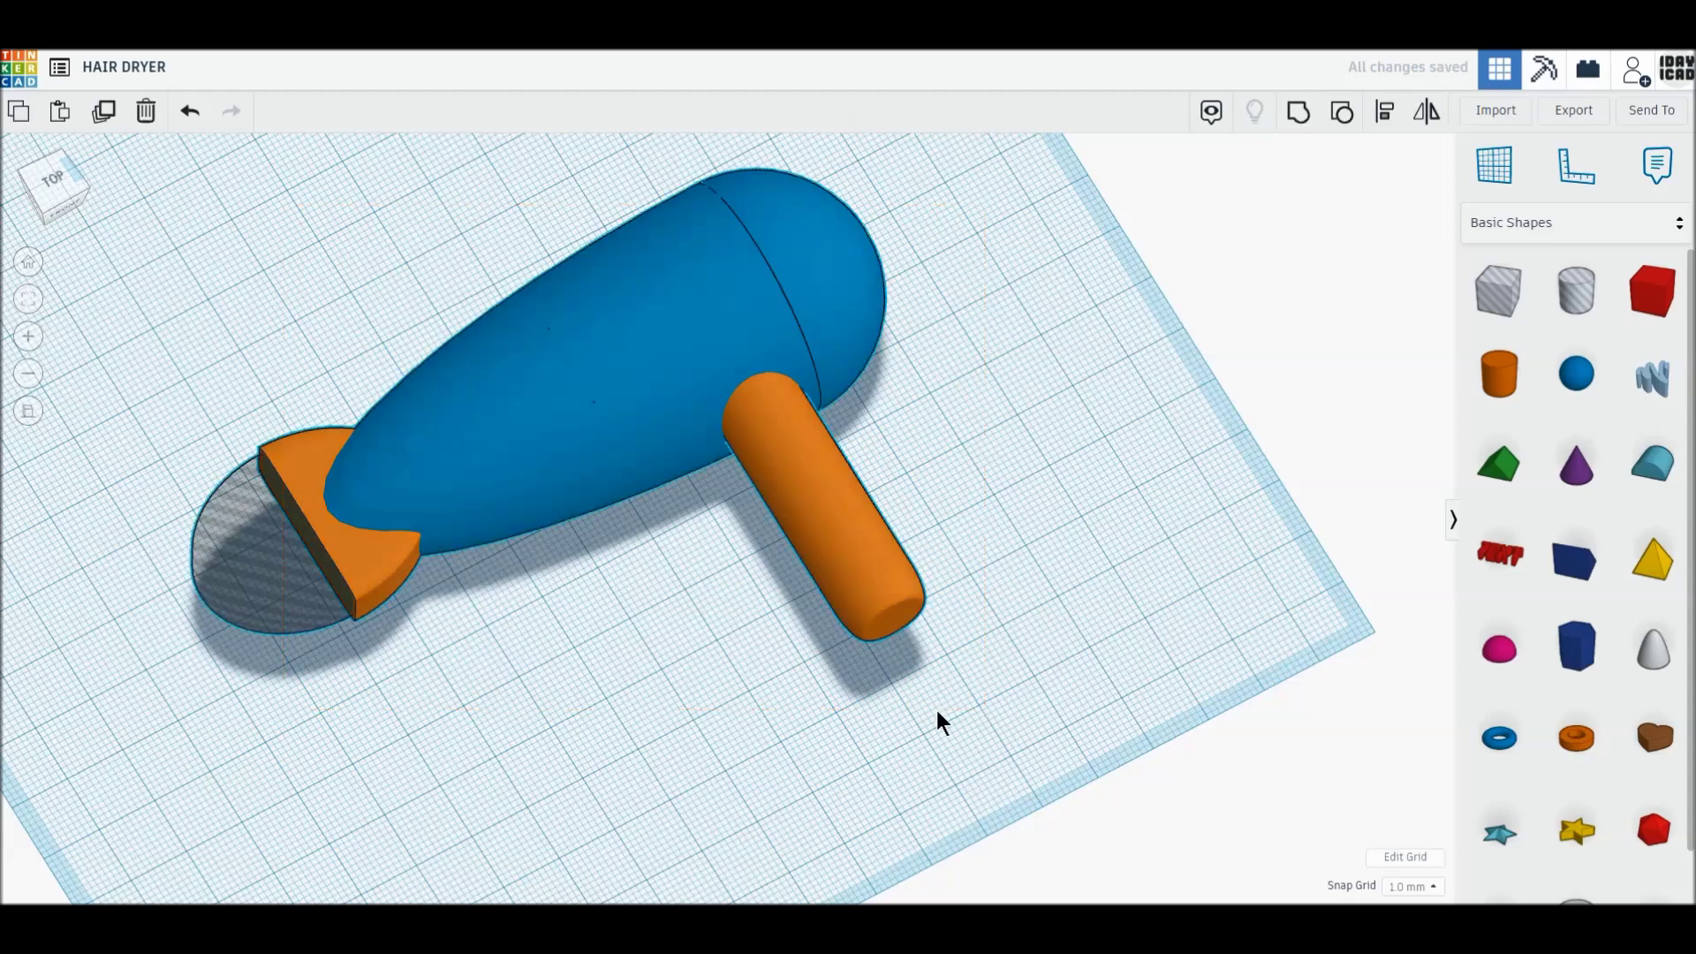
mouse_move(734, 730)
right_down()
mouse_move(772, 686)
mouse_move(786, 693)
right_up()
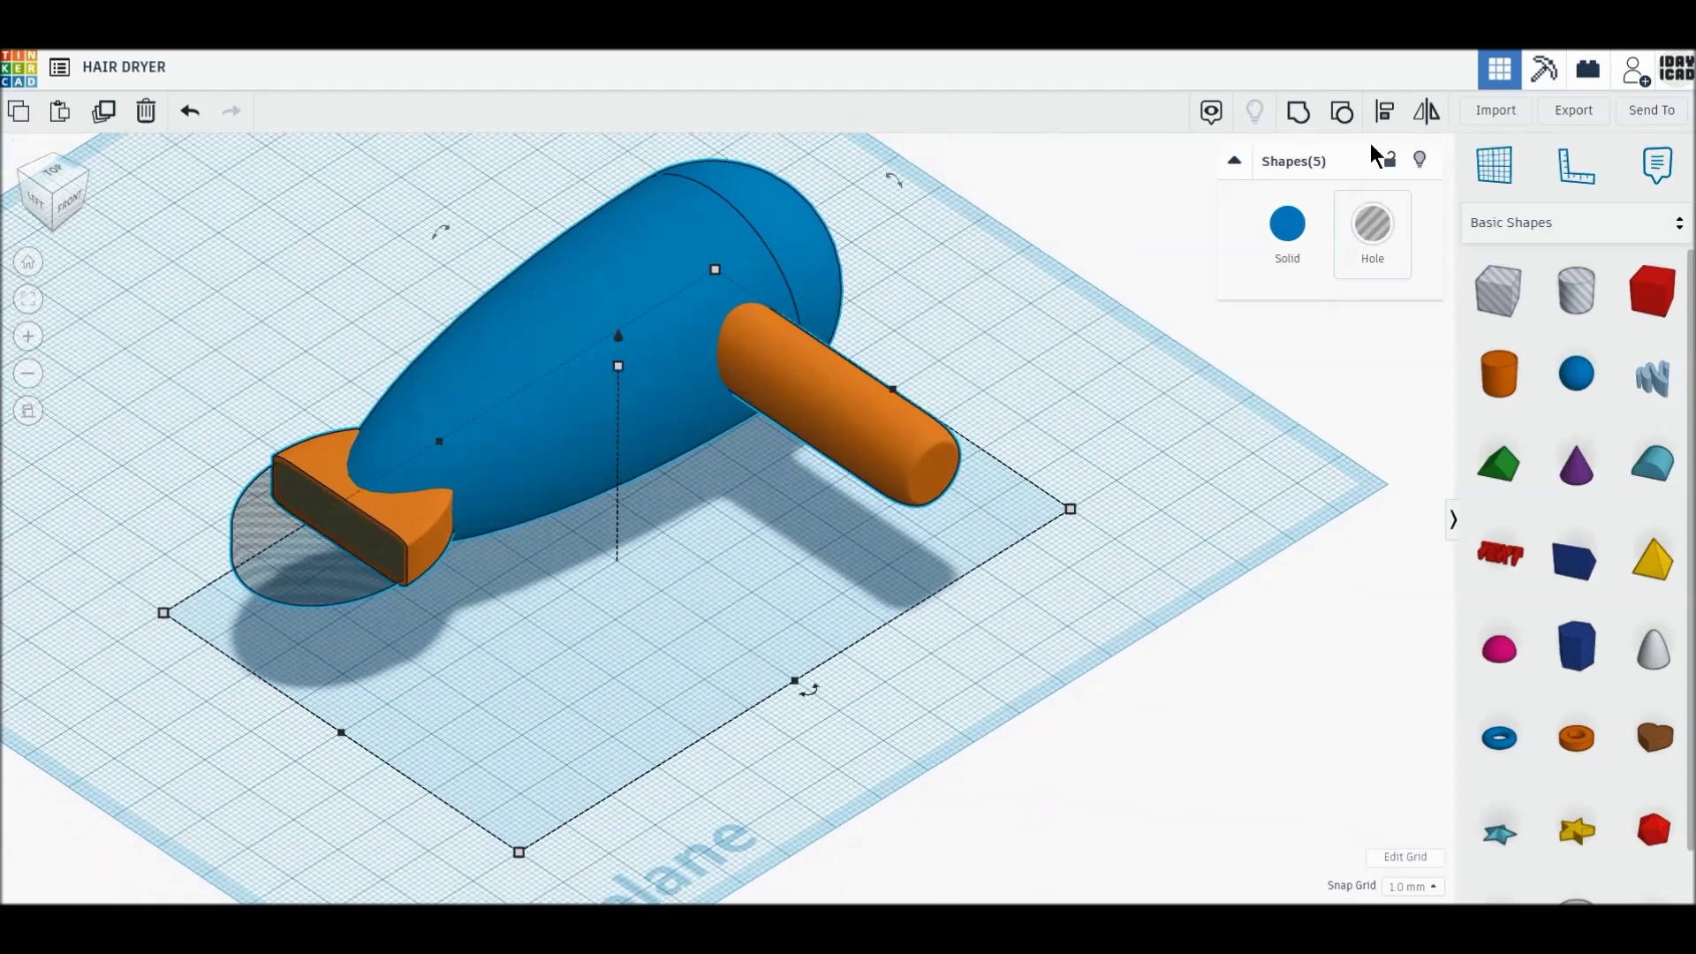
click(1385, 111)
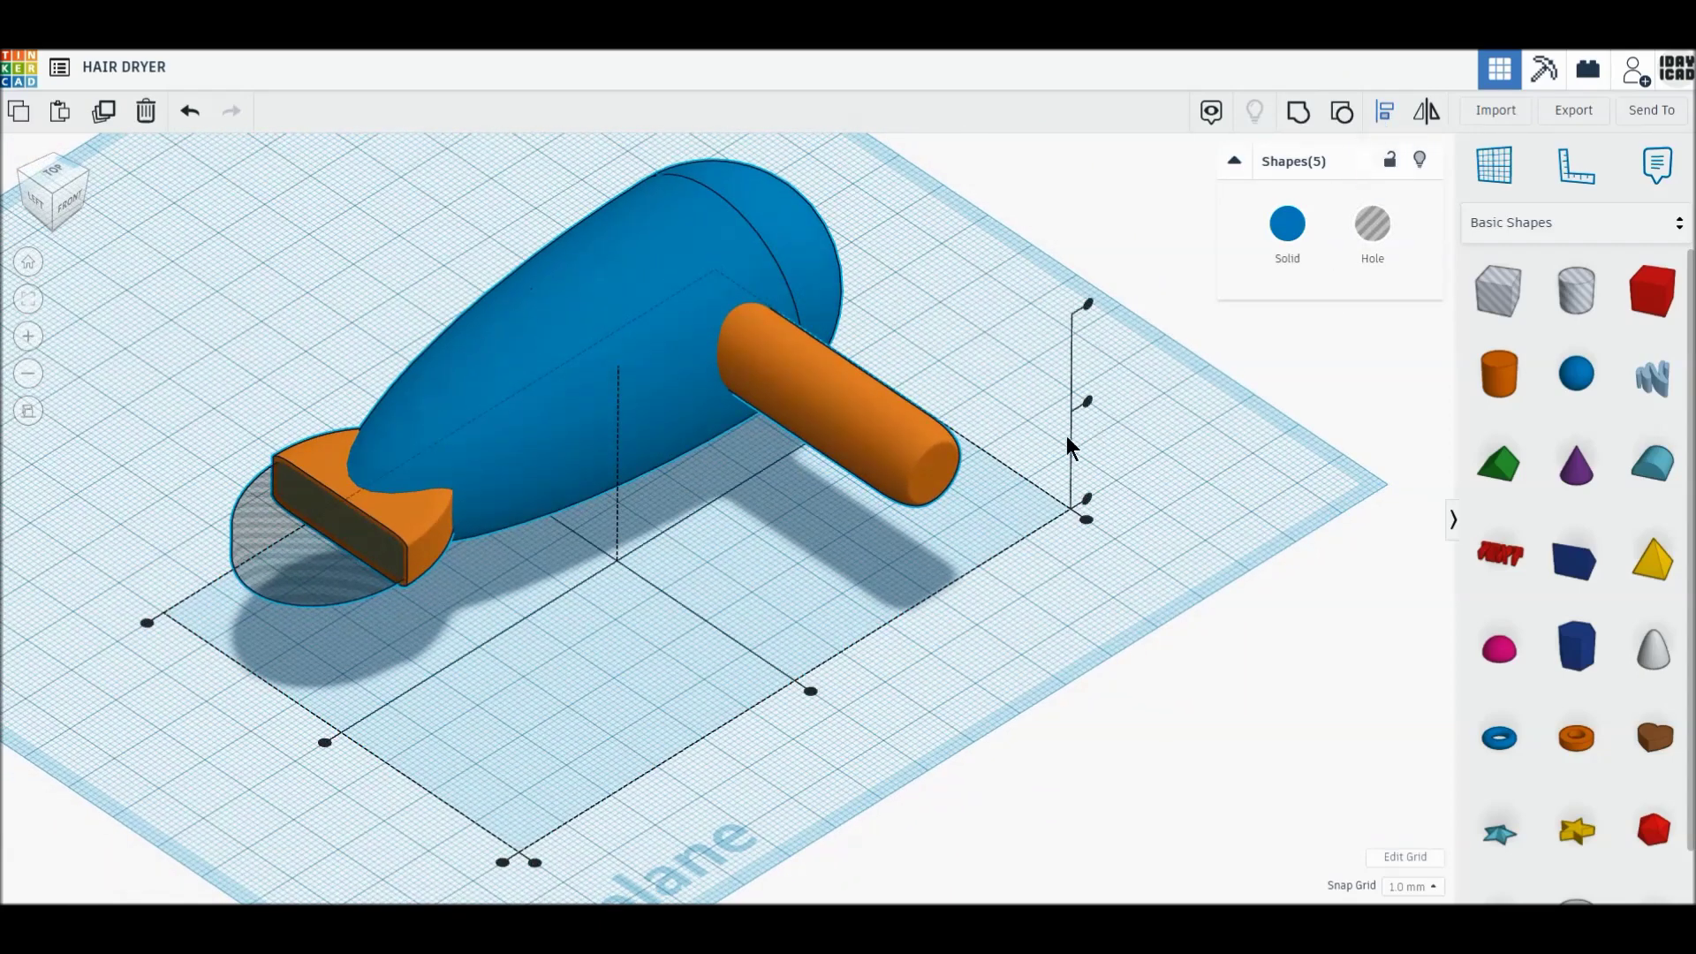
Centre-align the five parts, group them into one dryer, and view from Top
click(1087, 405)
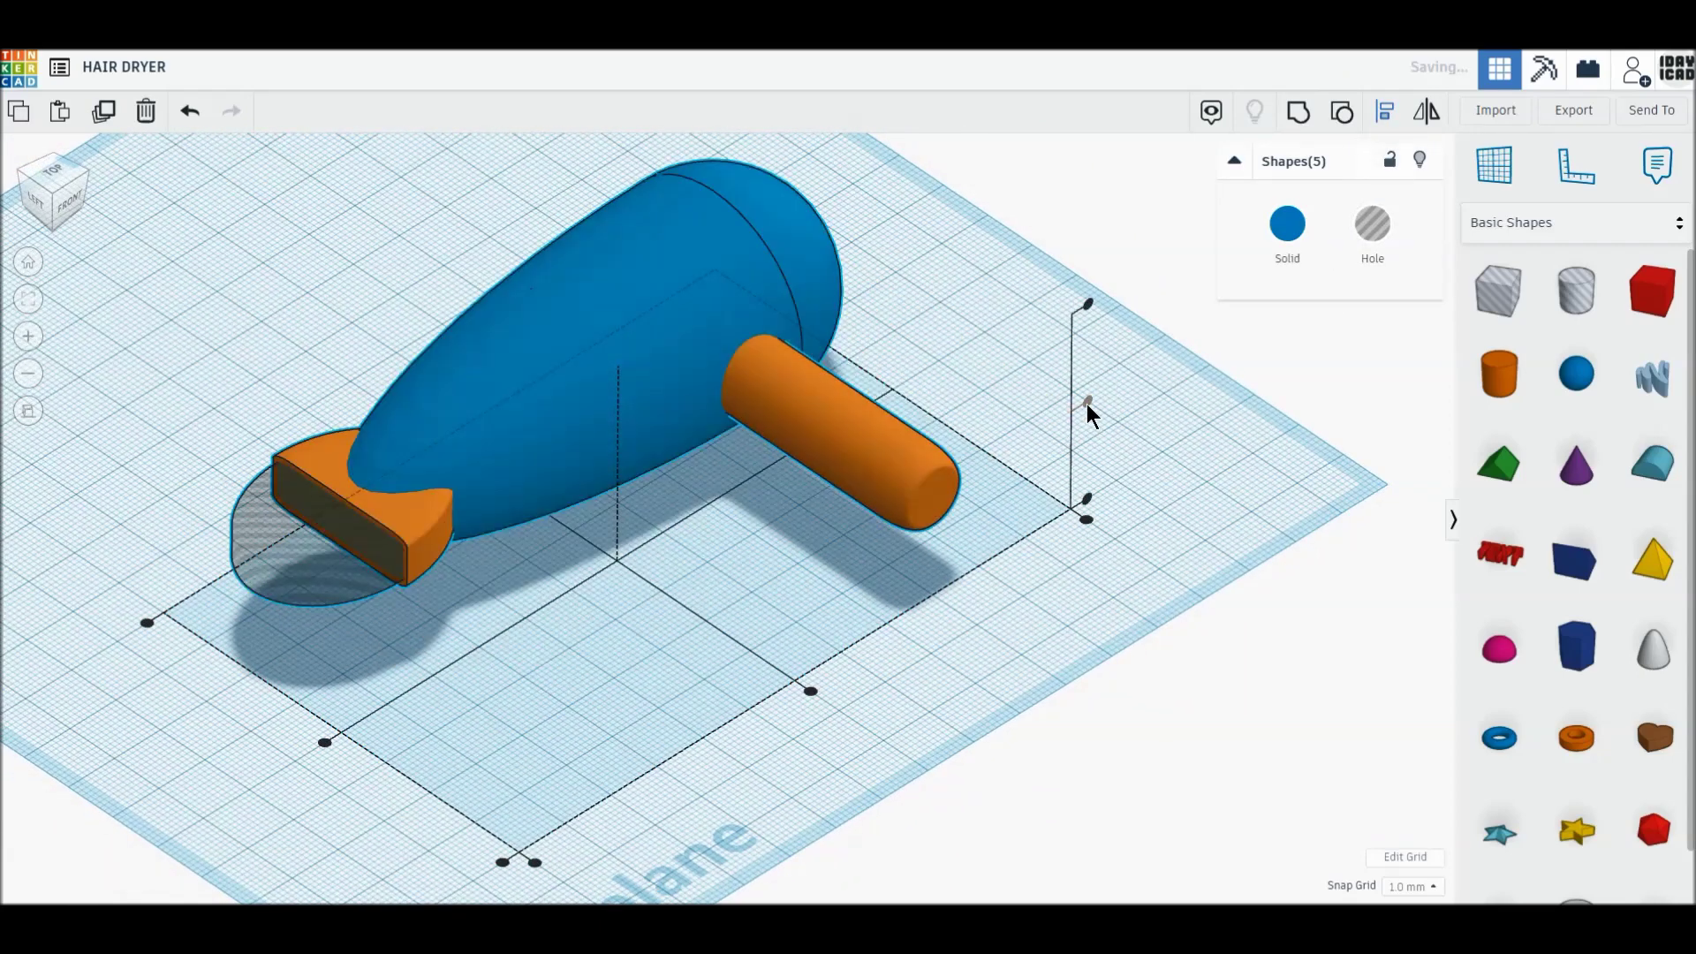
click(1298, 112)
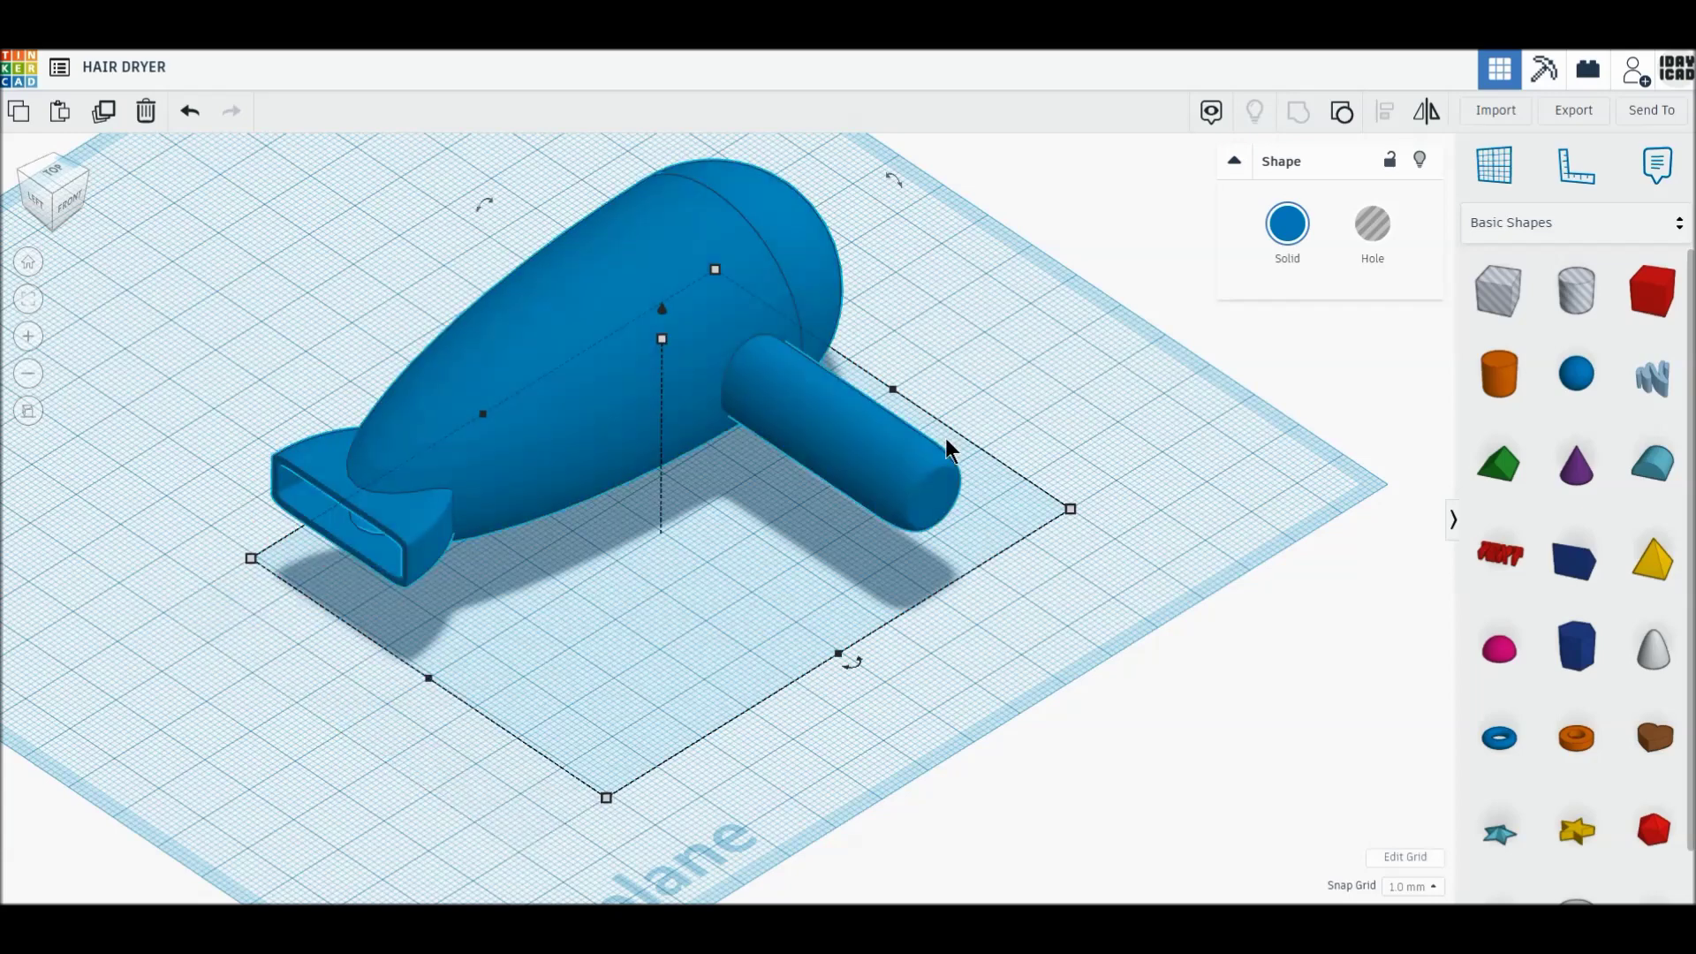
click(55, 184)
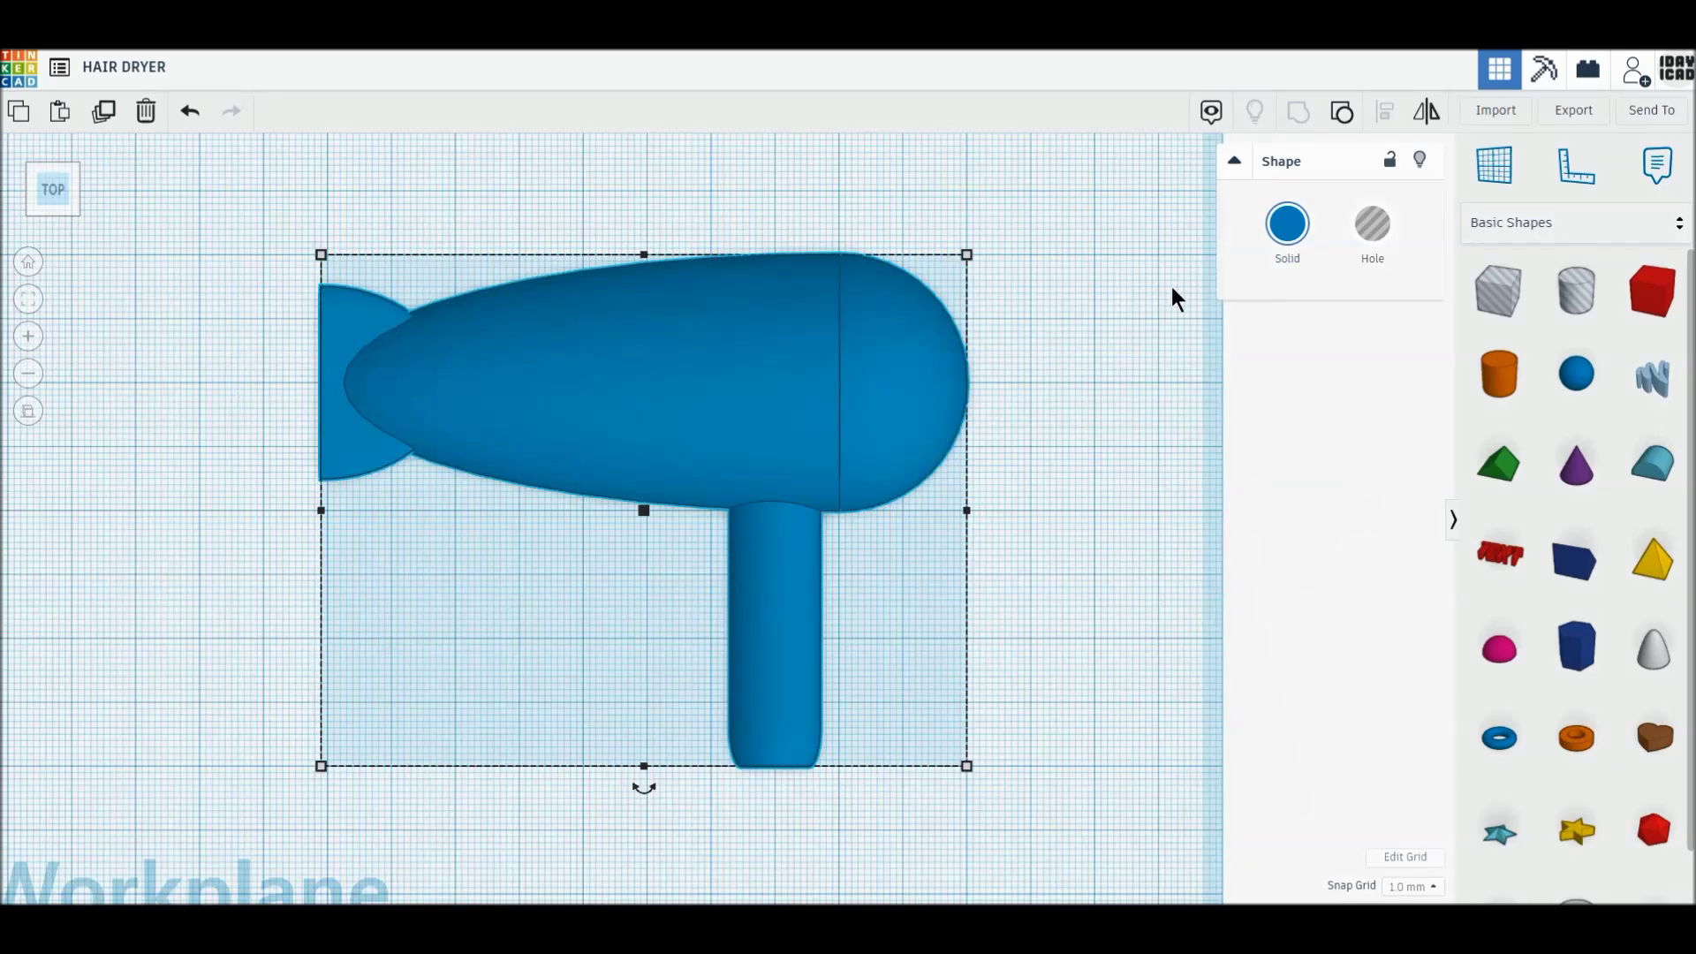
Duplicate the dryer, set both copies side by side, and cover the right one with a box
click(105, 112)
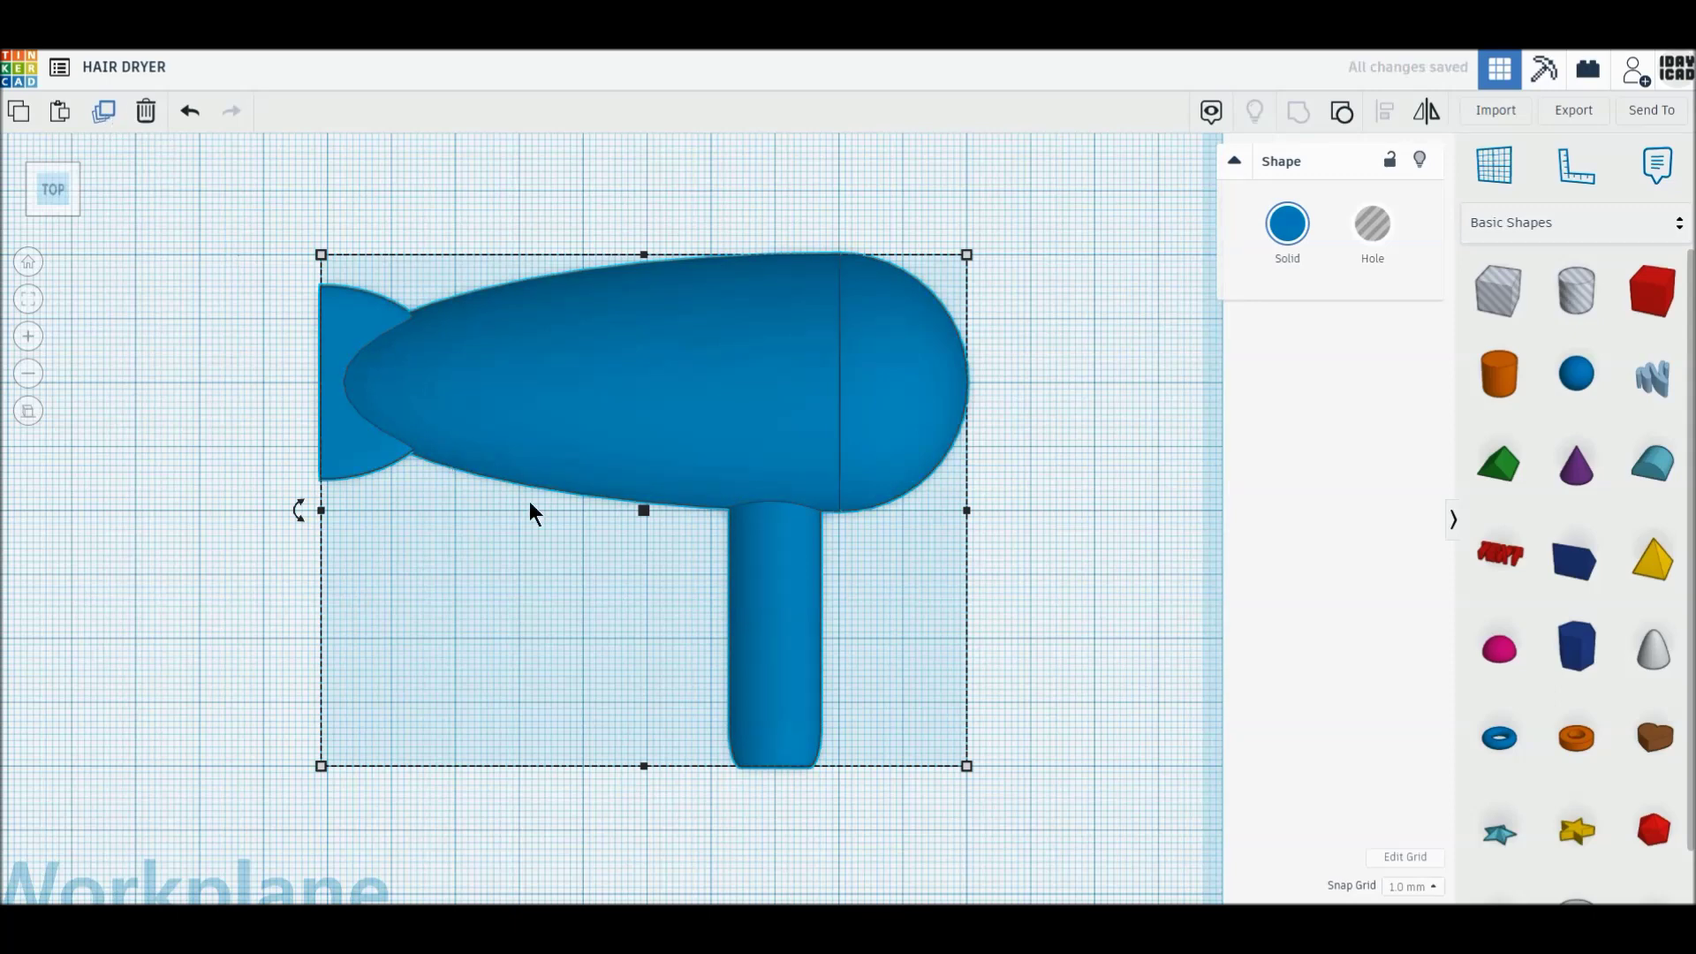
scroll(530, 513, down, 2)
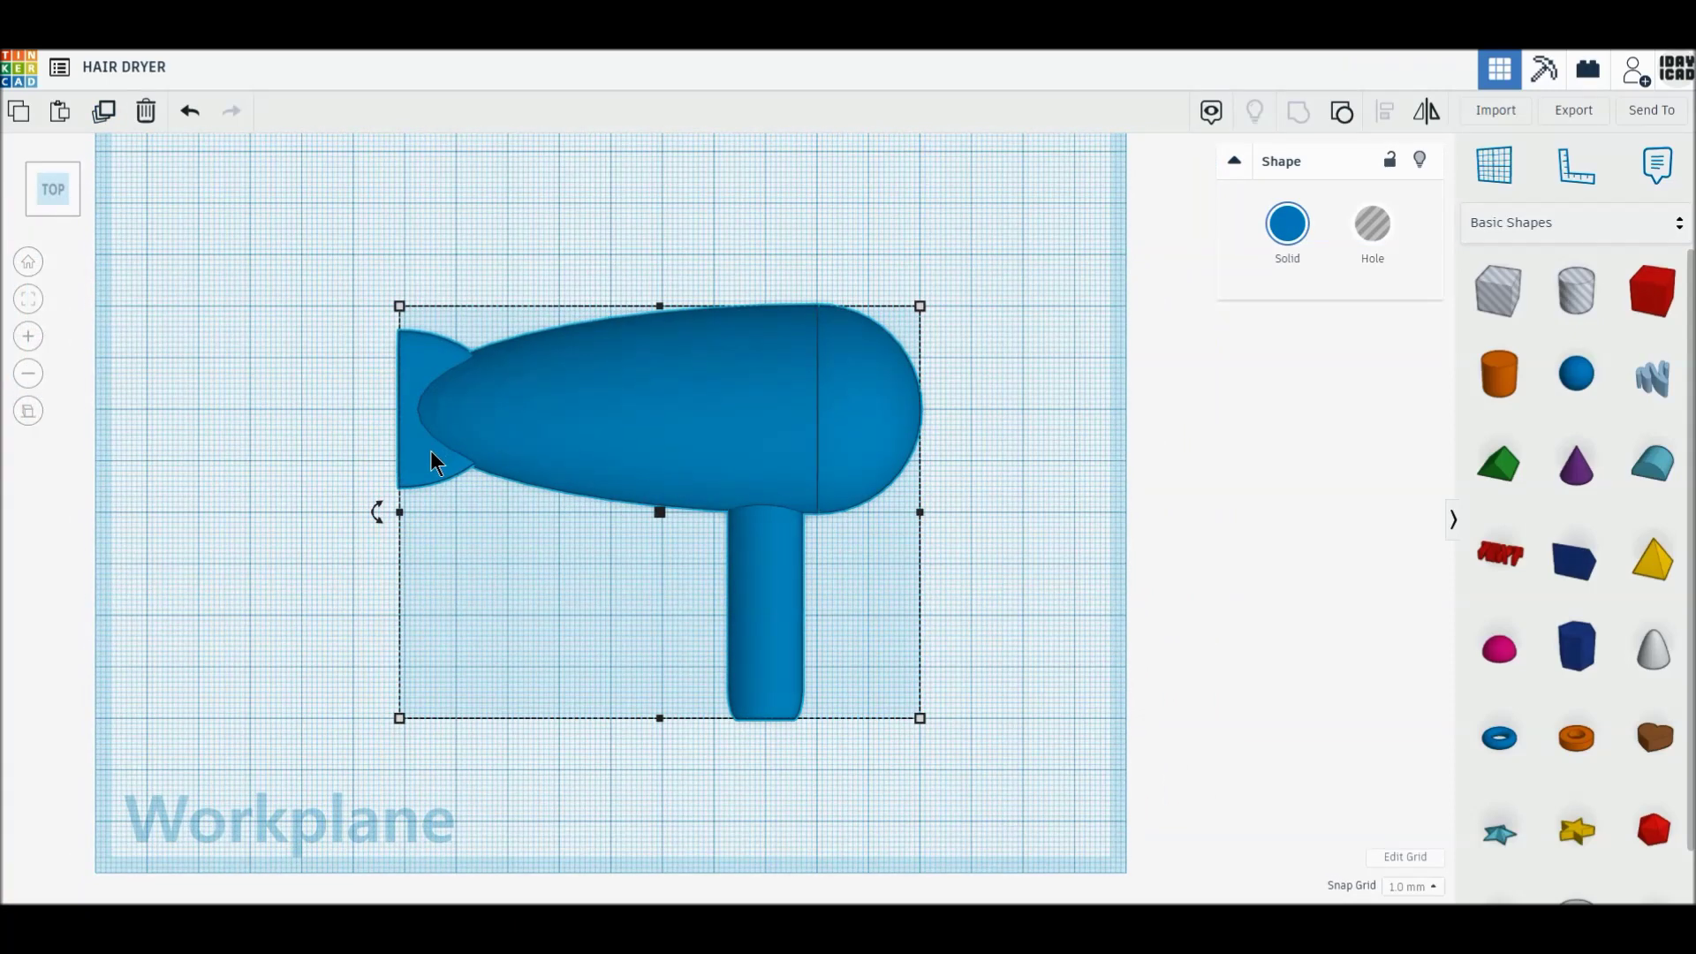
drag(441, 457, 137, 454)
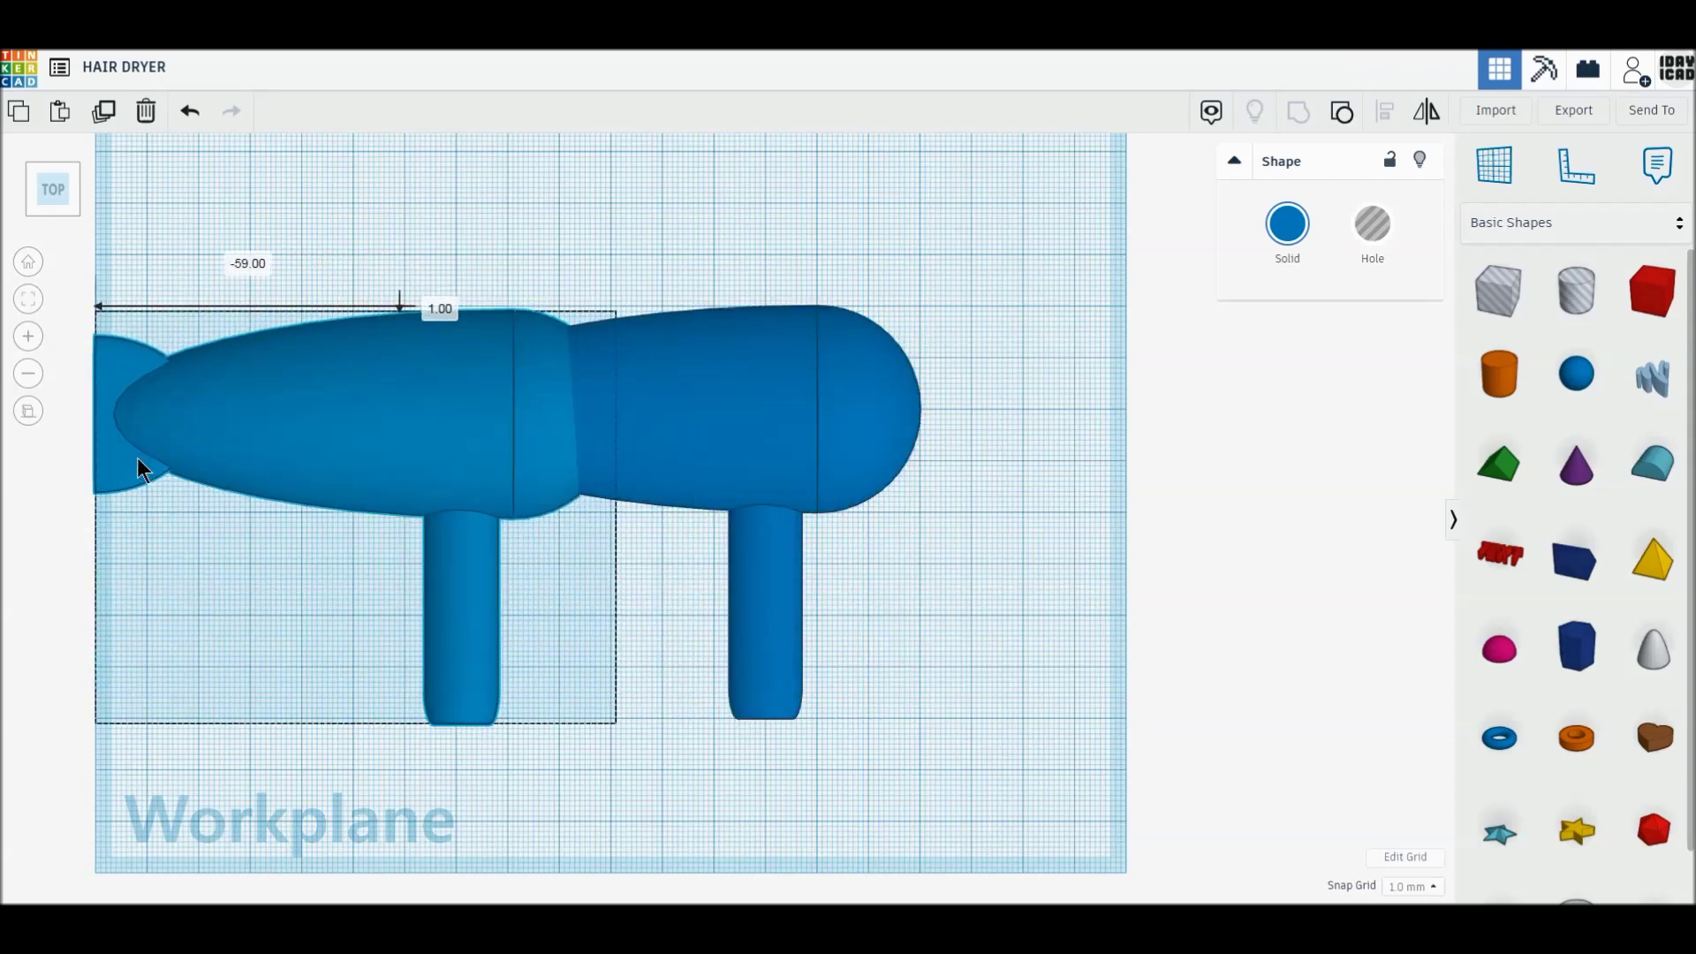
click(729, 447)
drag(729, 447, 923, 449)
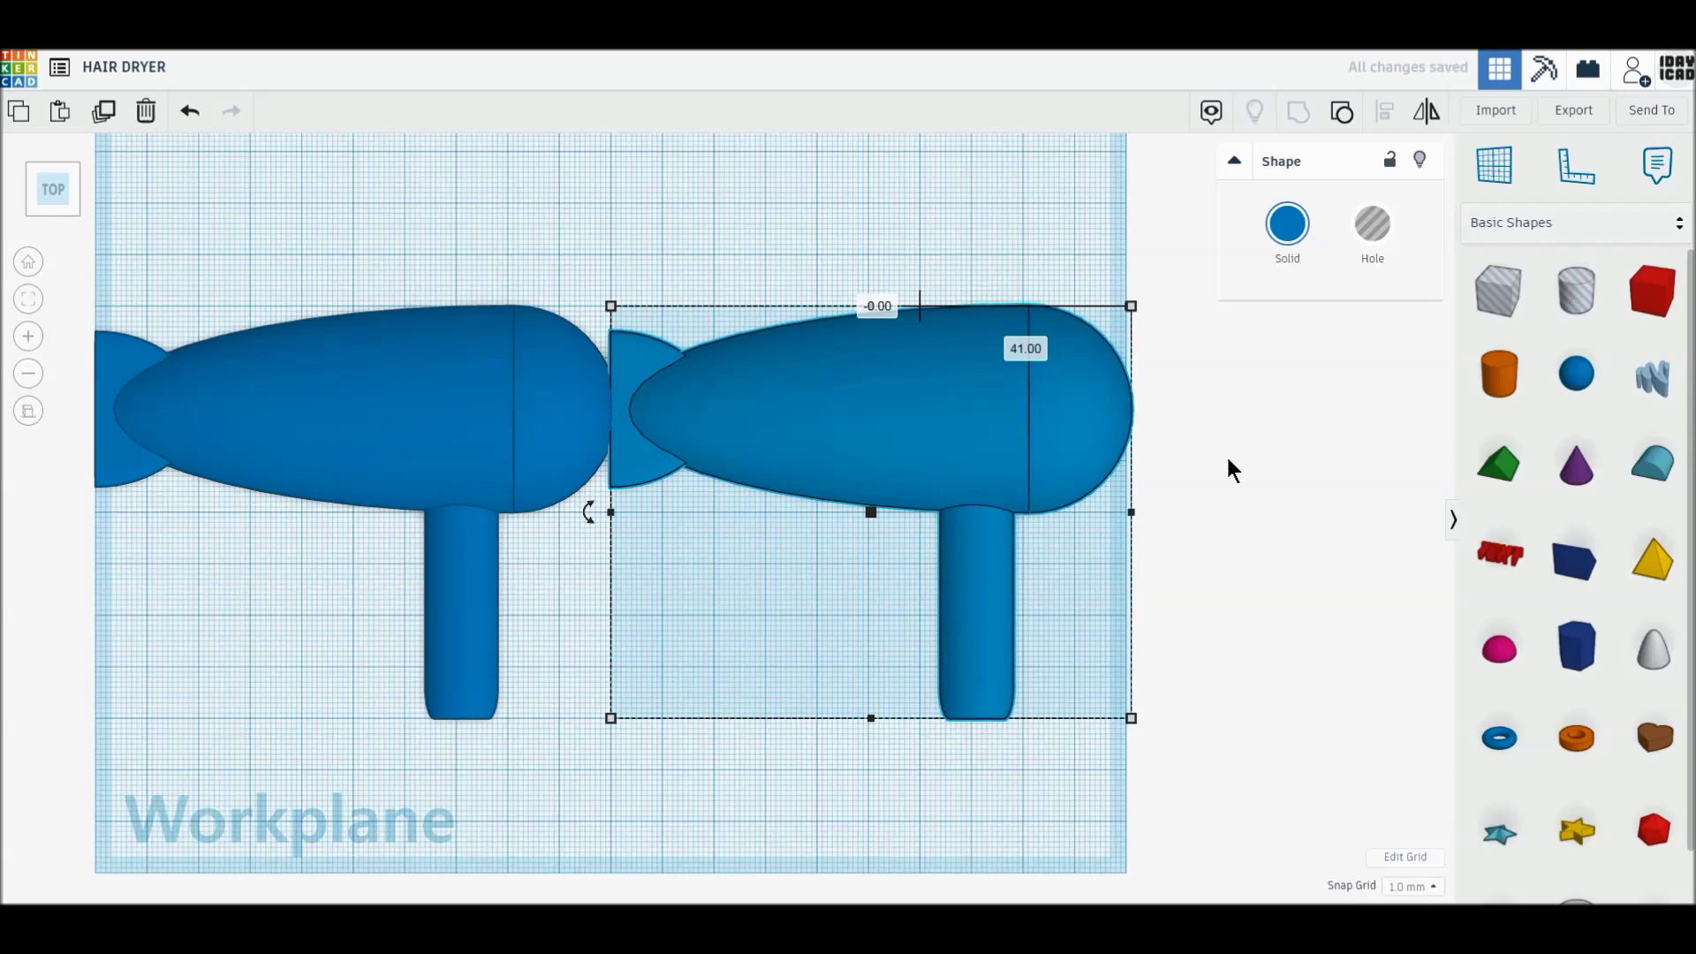
click(1277, 458)
mouse_move(1499, 292)
mouse_down()
mouse_move(744, 323)
mouse_move(797, 325)
mouse_move(769, 325)
mouse_move(1148, 712)
mouse_move(1167, 768)
mouse_up()
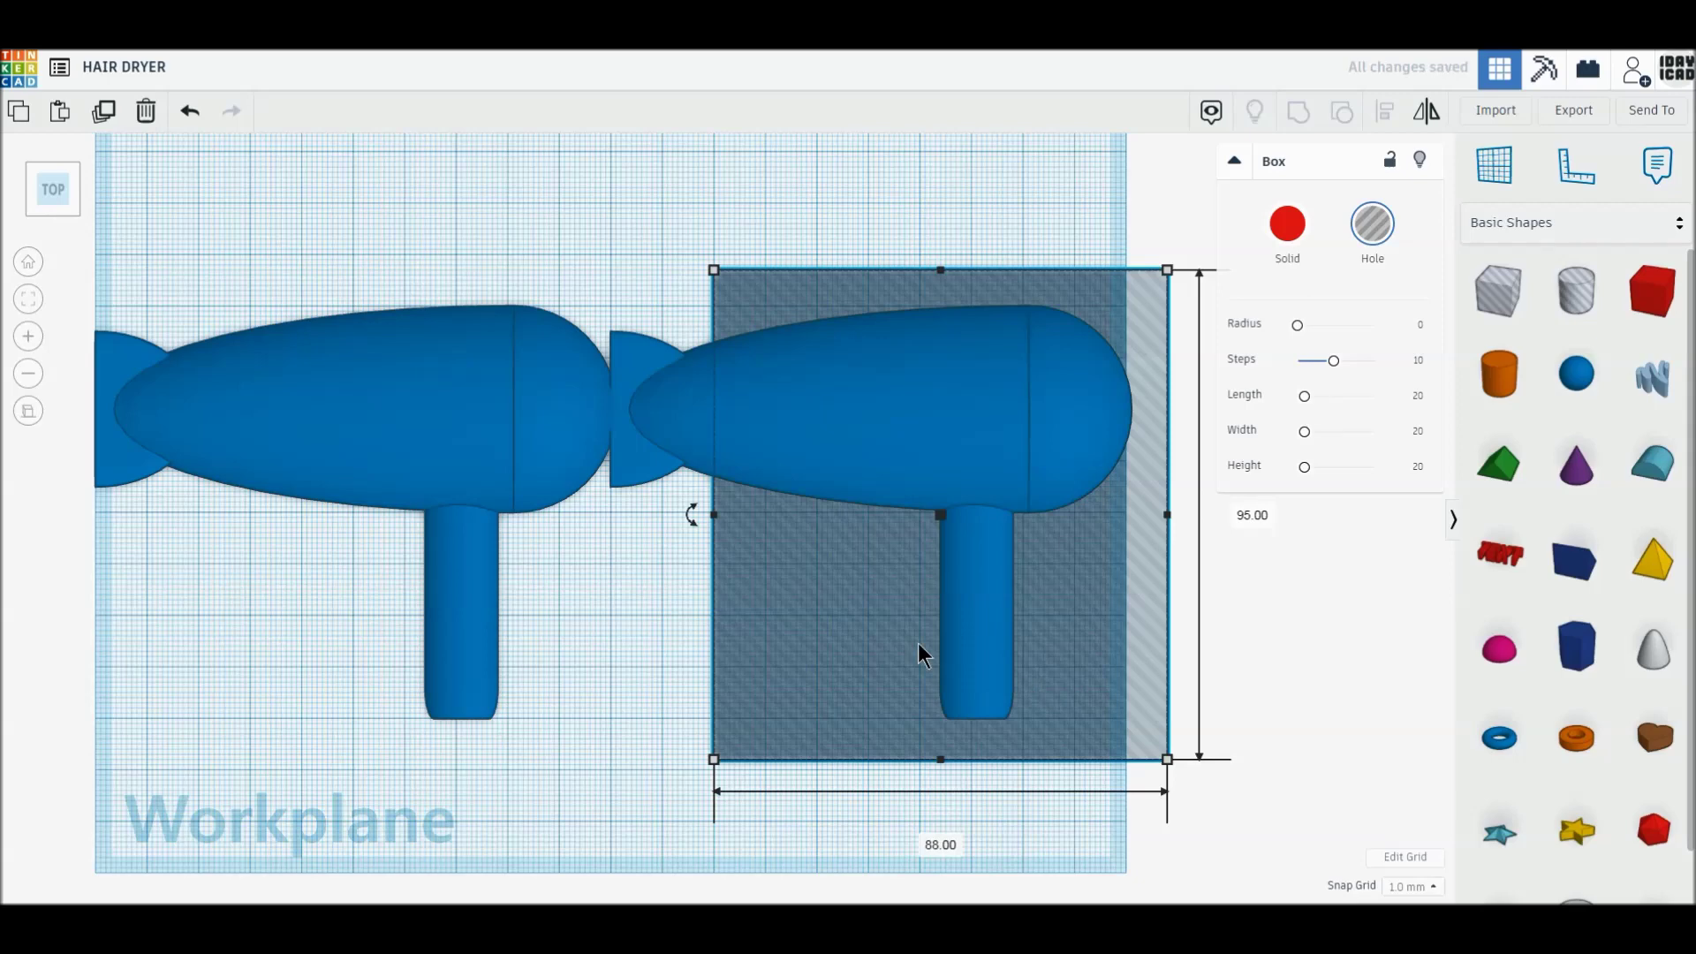
Raise the right dryer's hole box to a 43 mm elevation
click(56, 210)
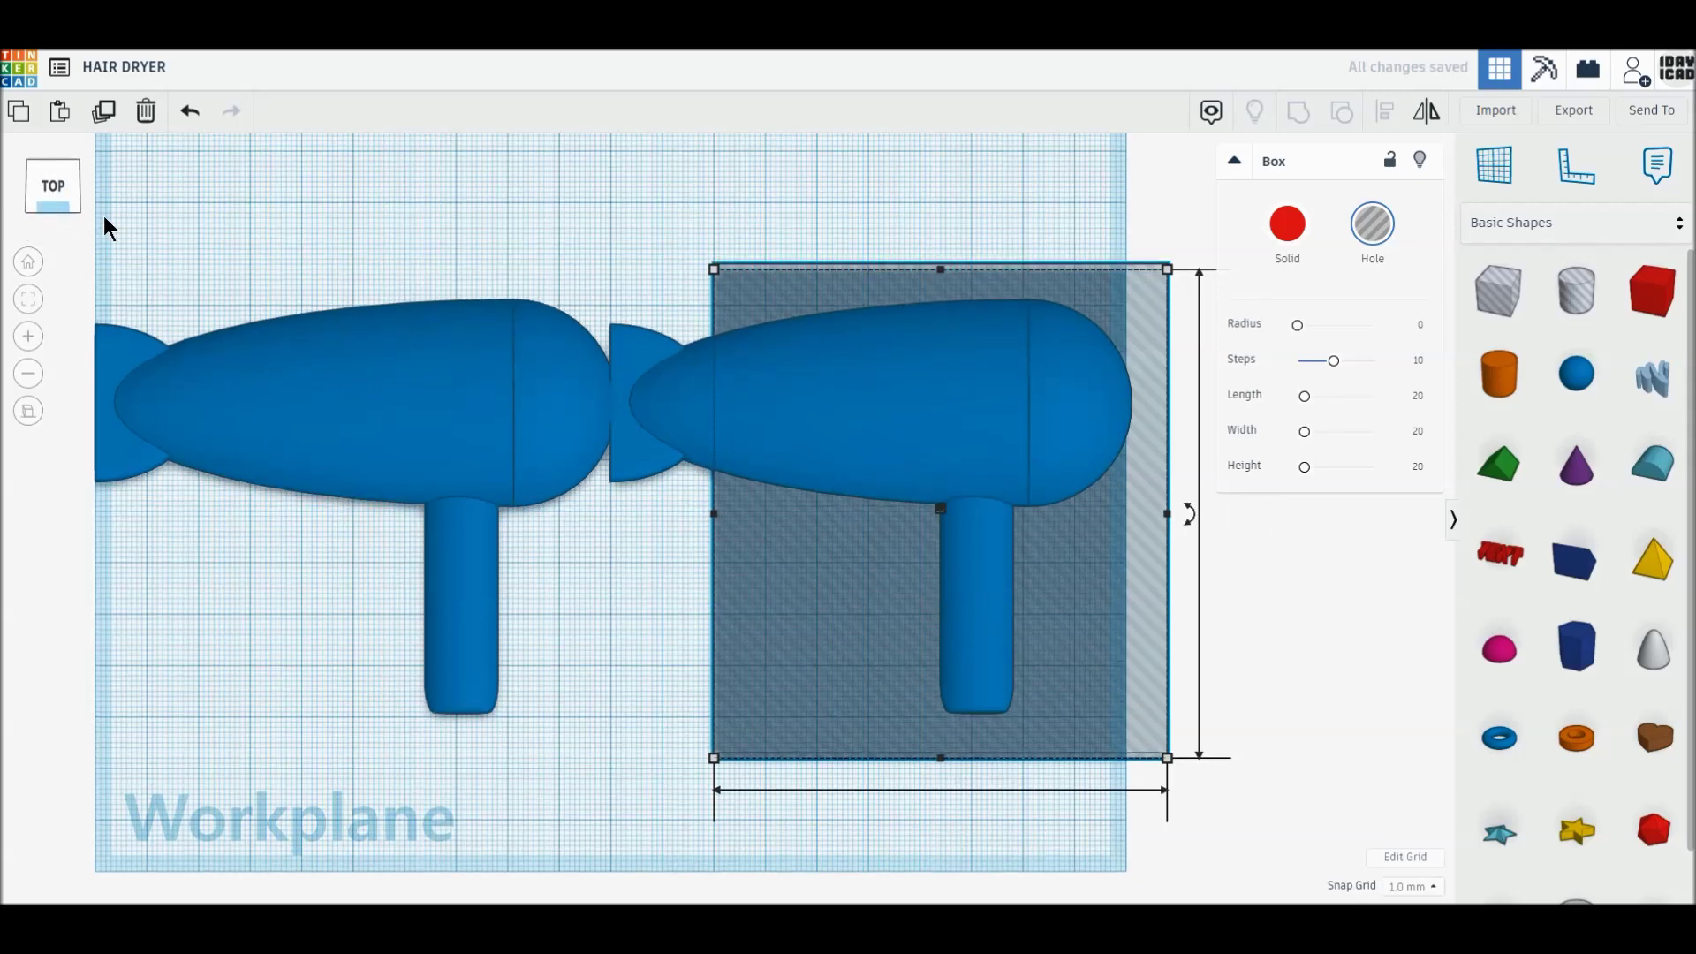
mouse_move(941, 401)
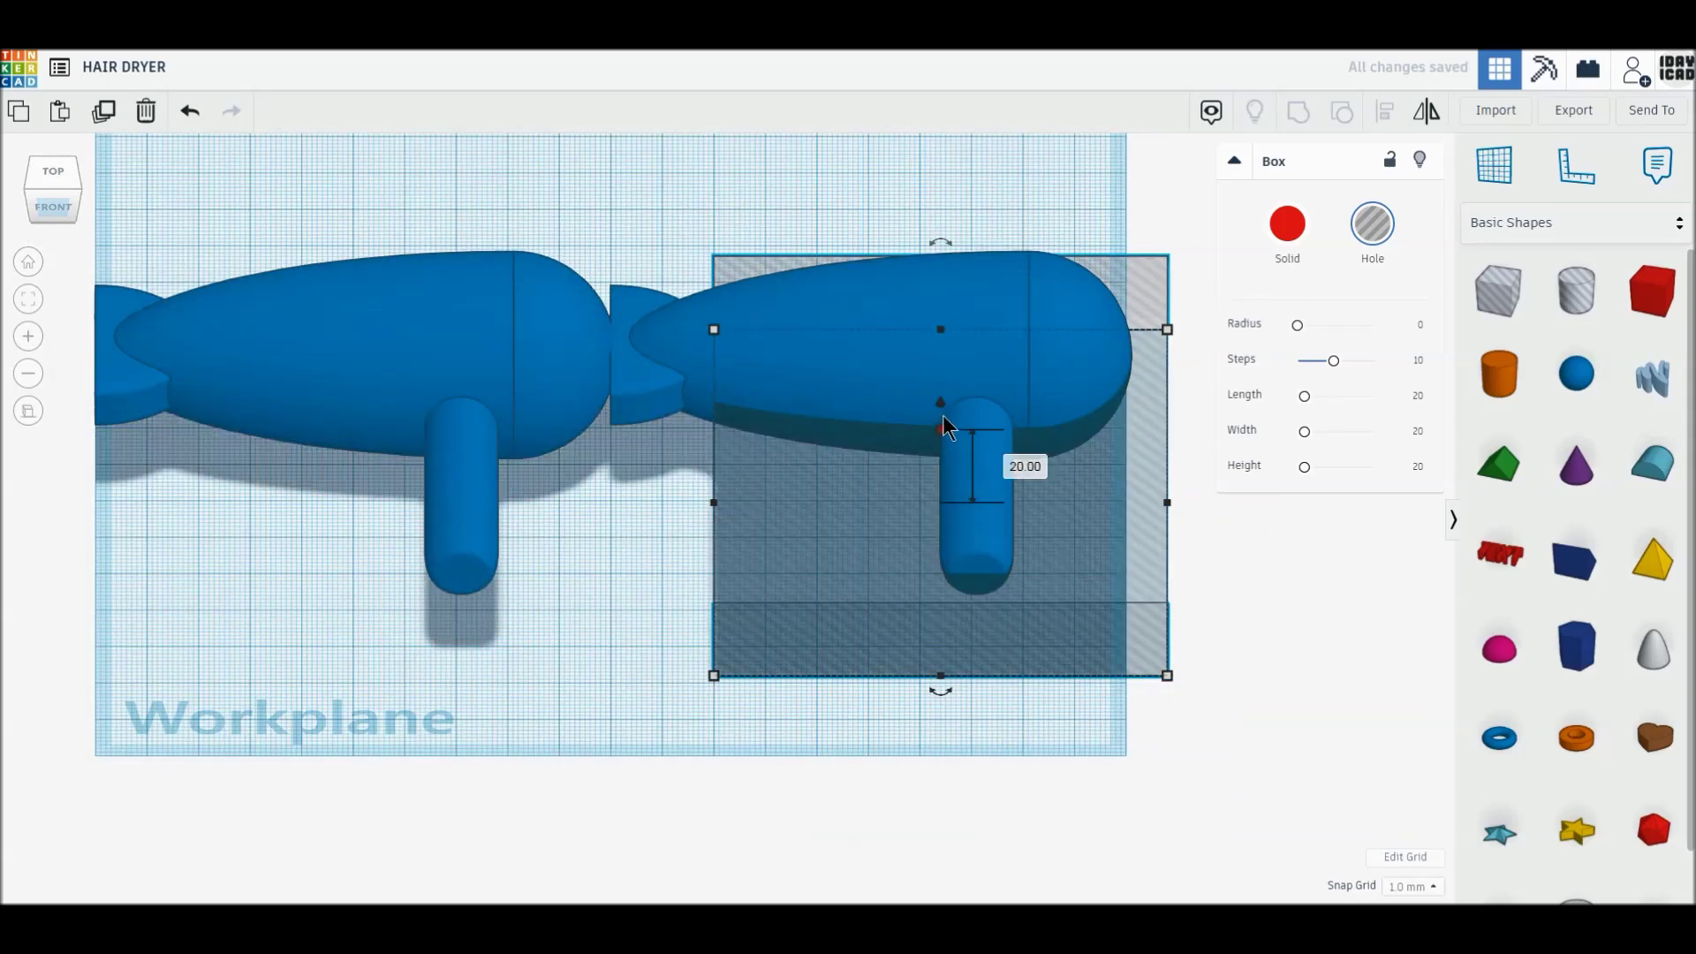
drag(943, 404, 954, 336)
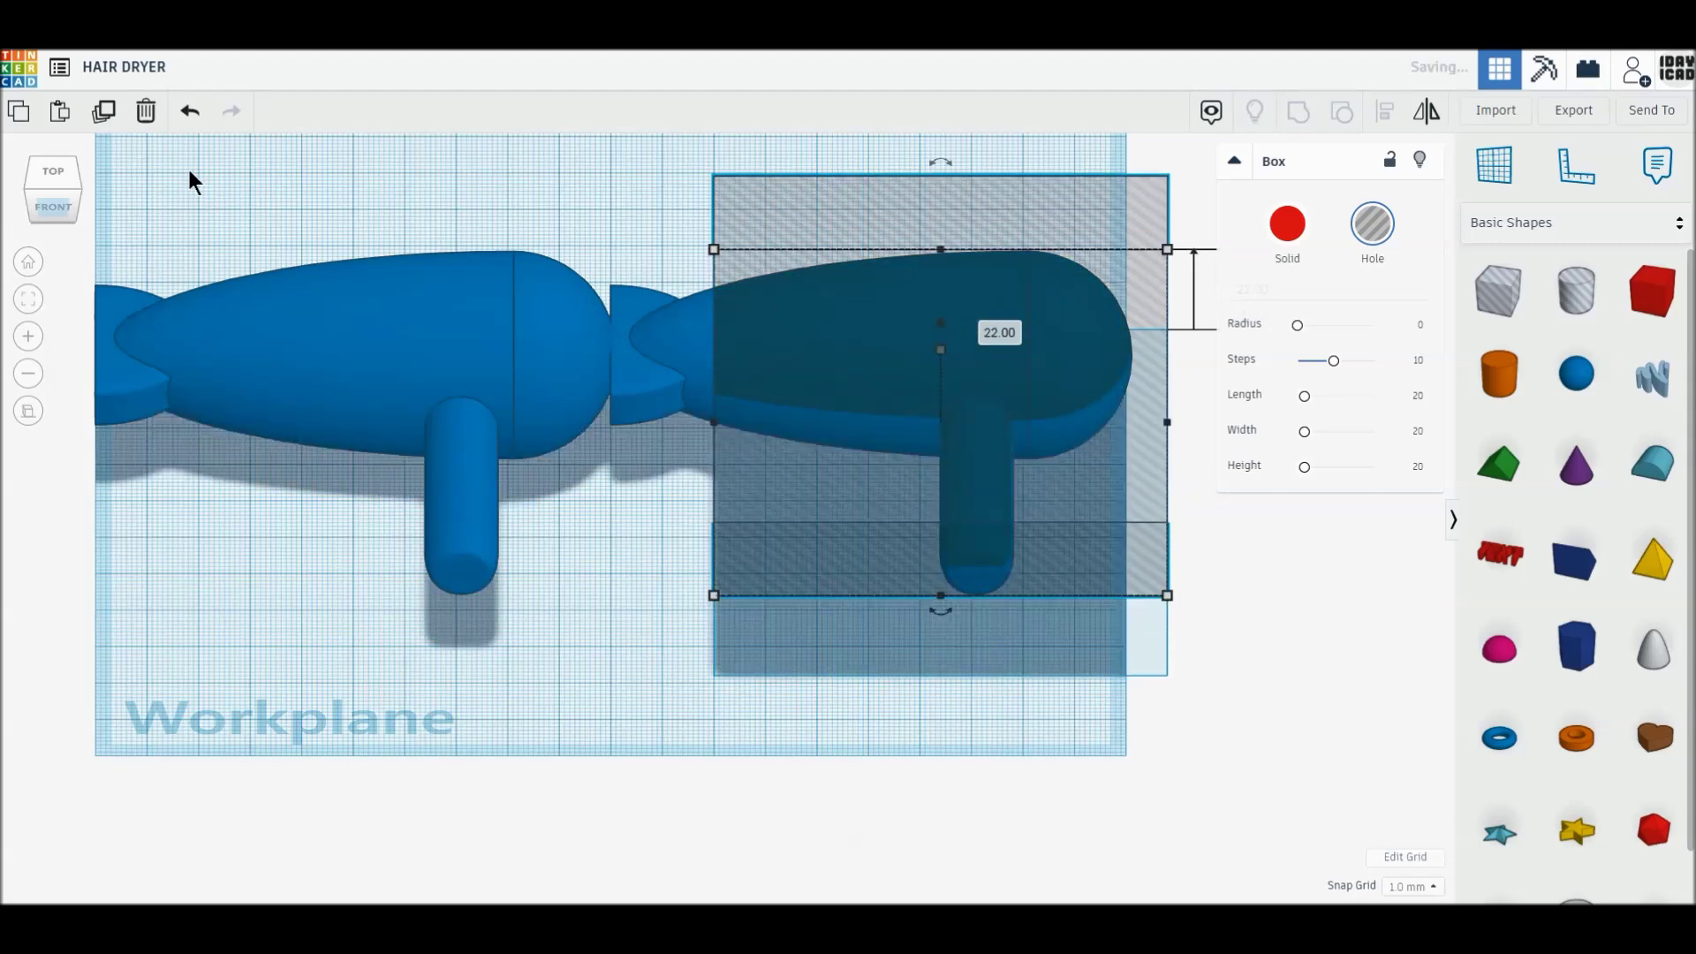
click(186, 115)
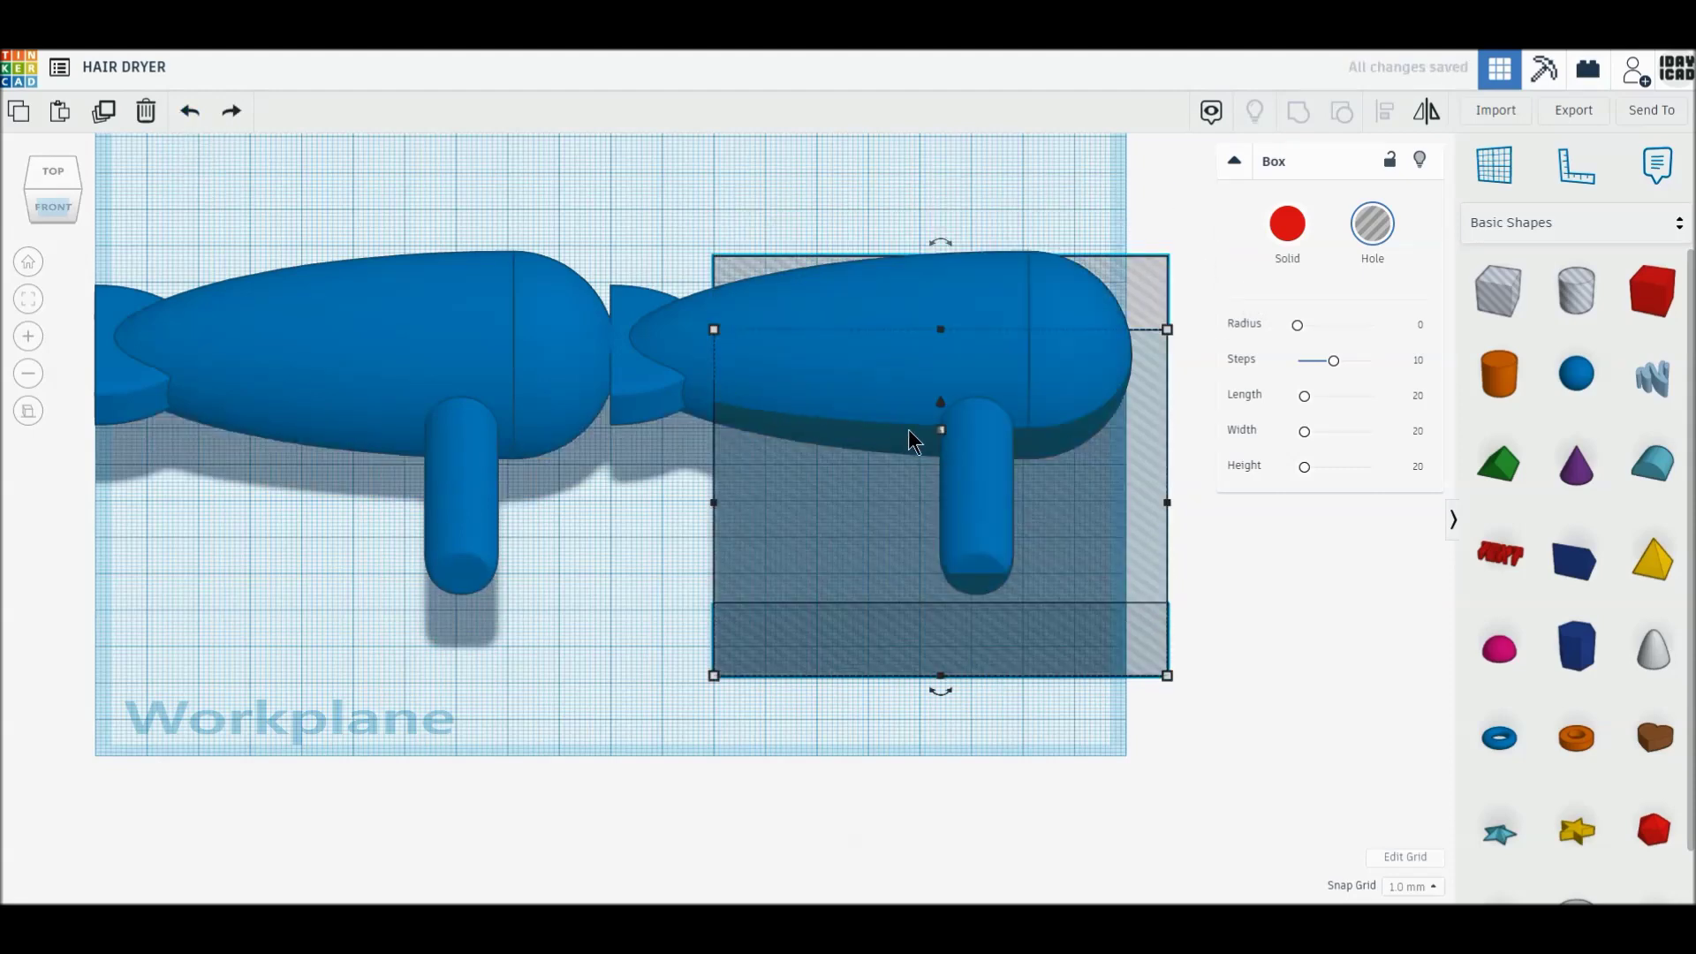
drag(942, 431, 947, 353)
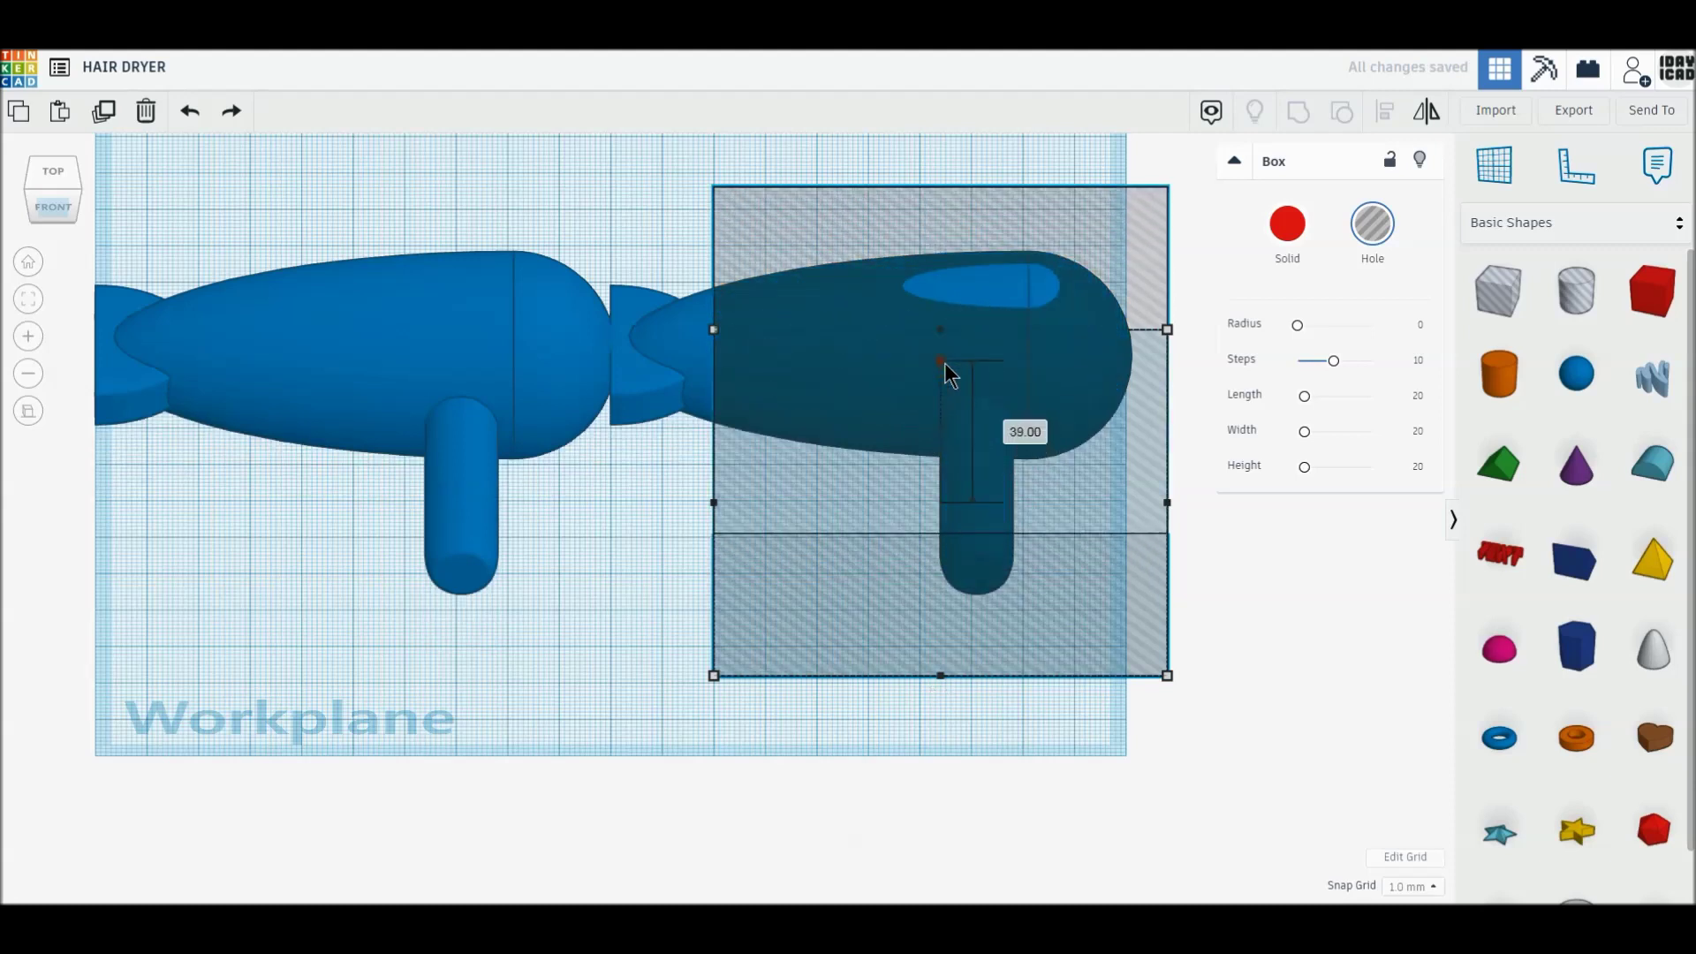
drag(947, 350, 947, 346)
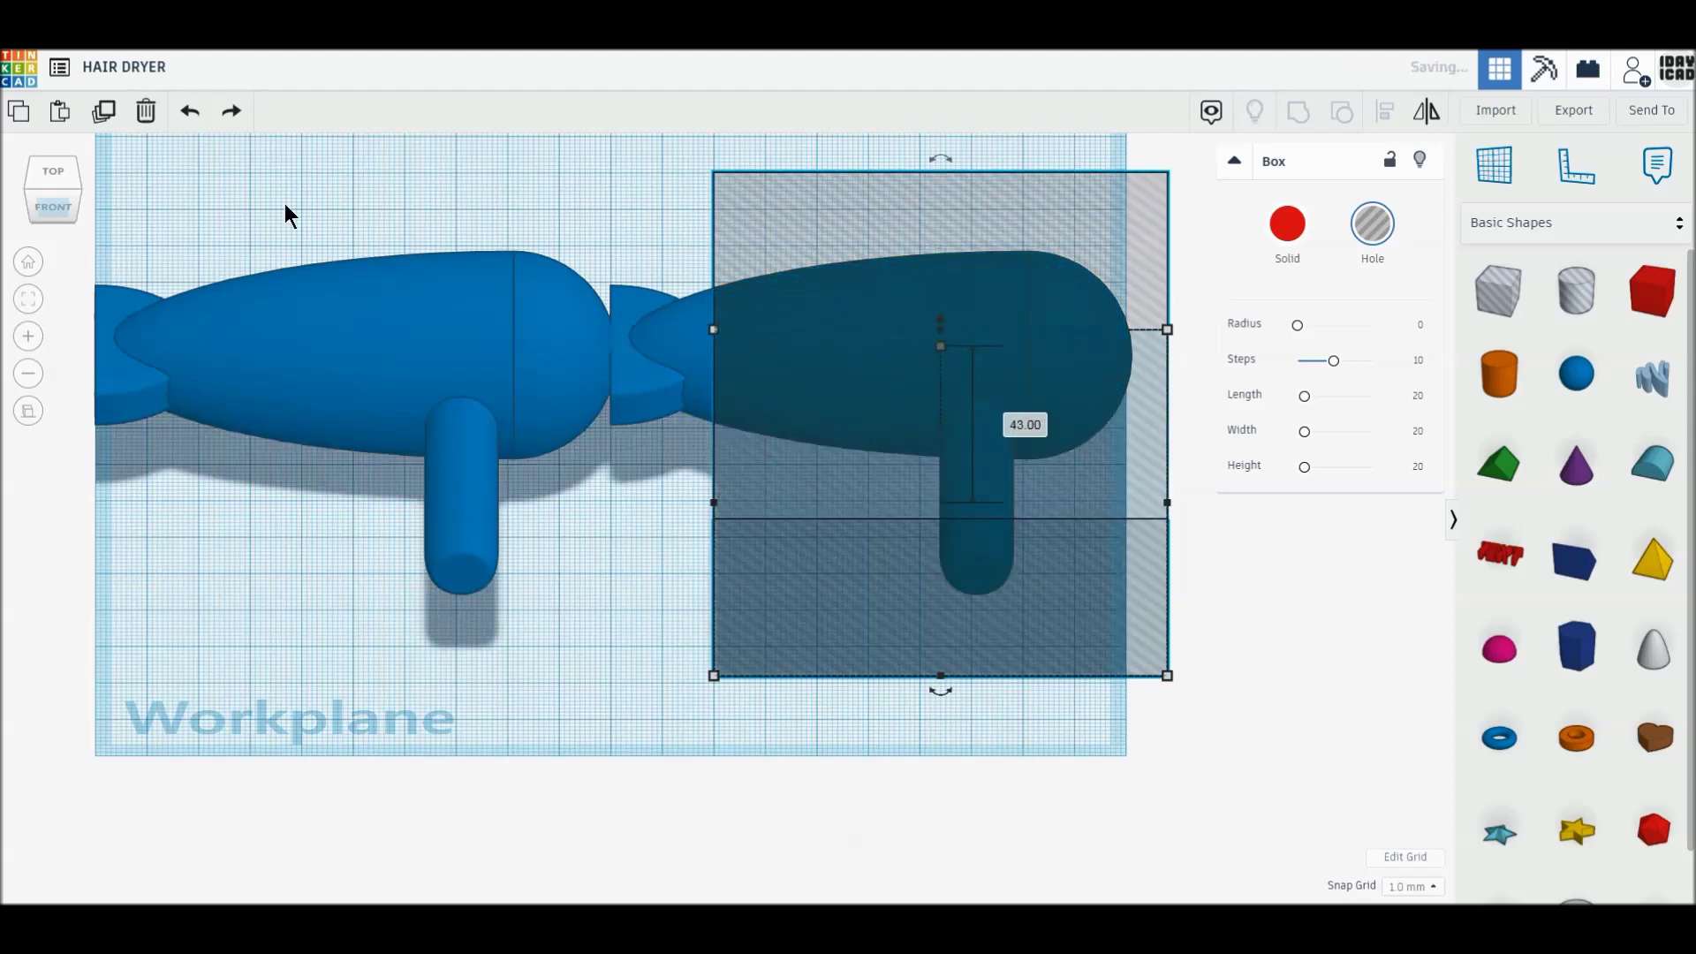
Duplicate the hole box over the left dryer's rear and group them to trim it
click(106, 124)
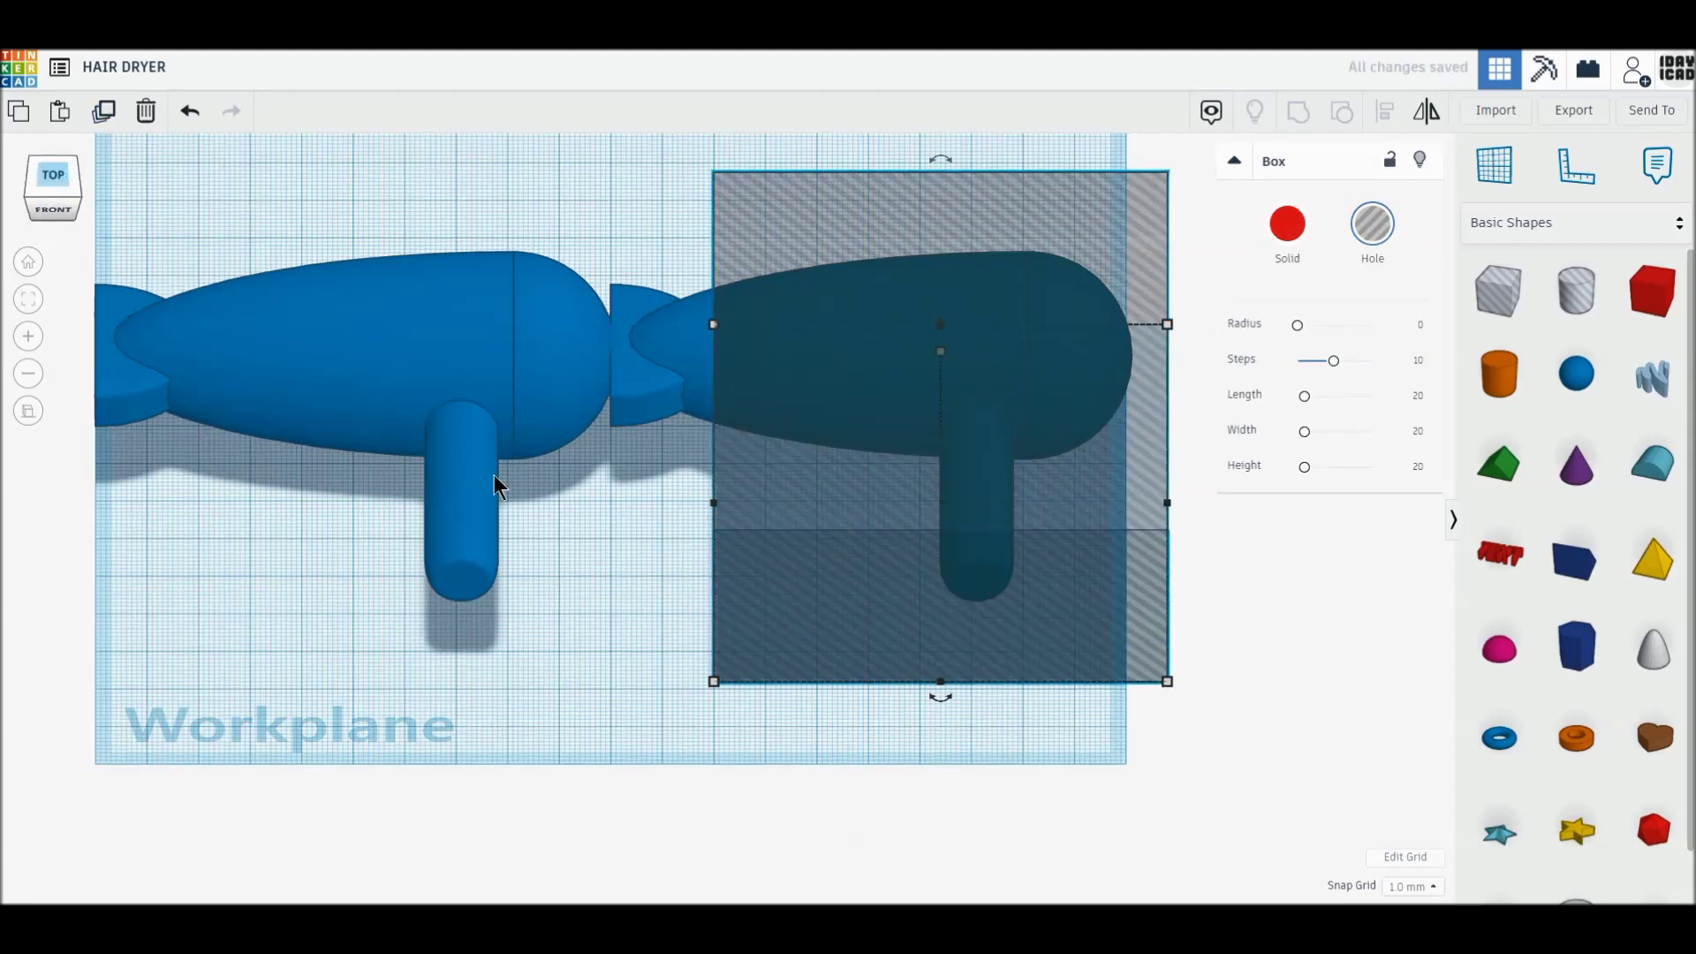
drag(1097, 667, 129, 668)
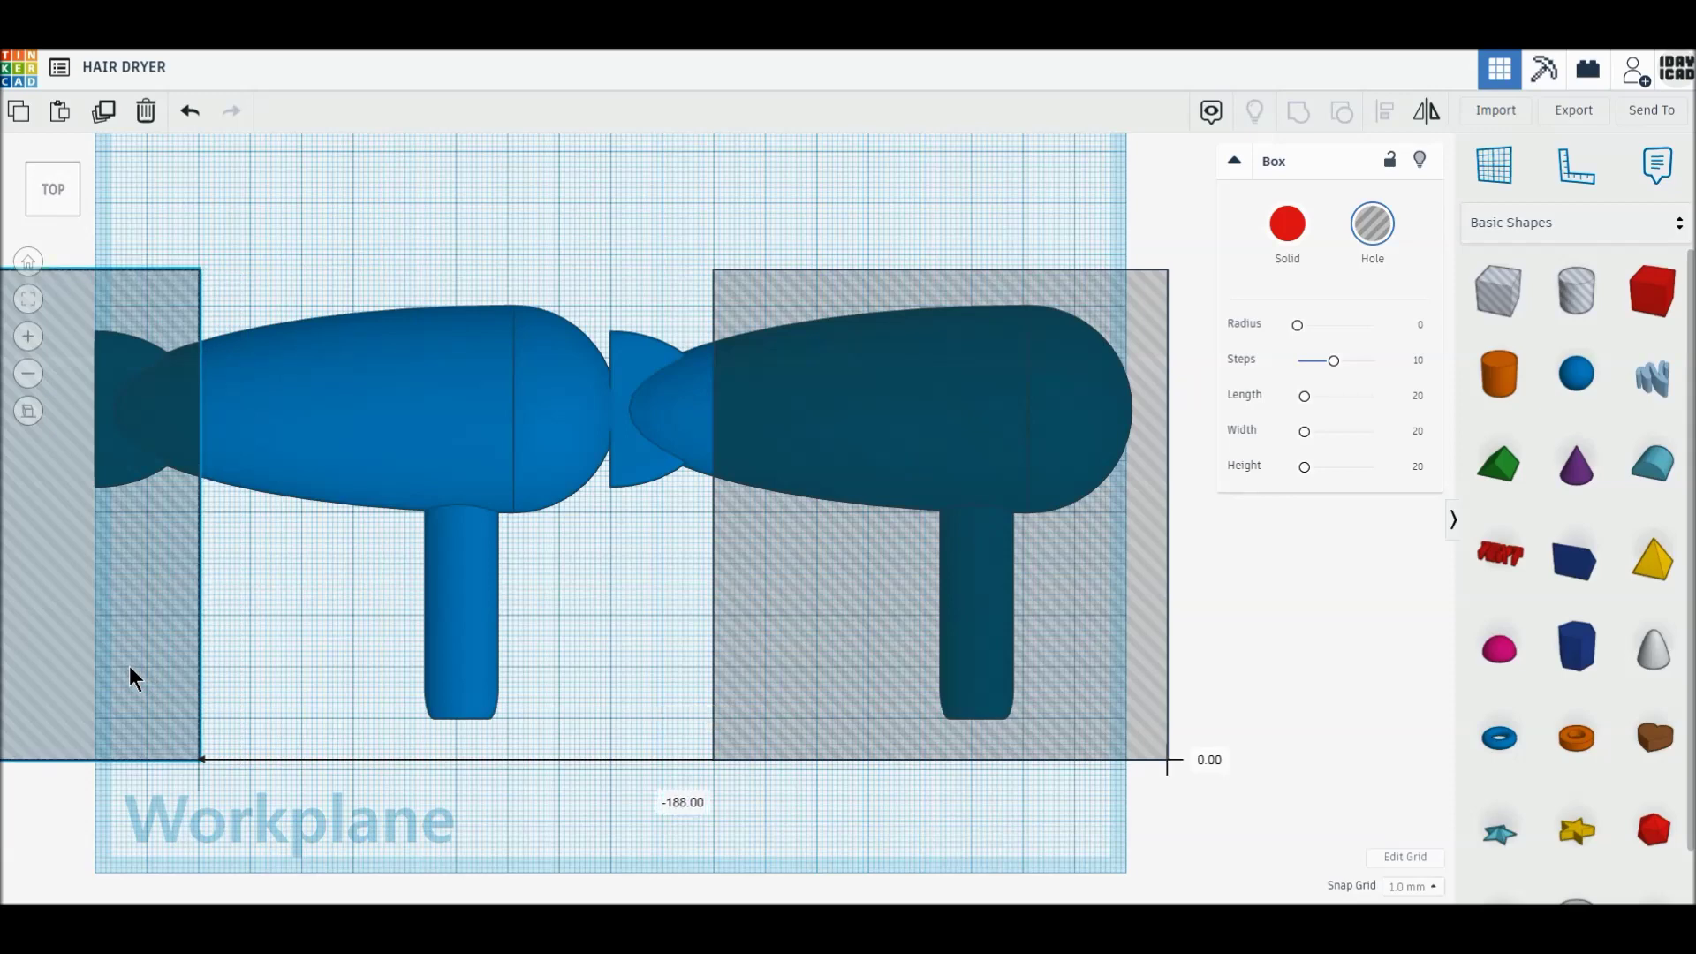
drag(280, 608, 168, 429)
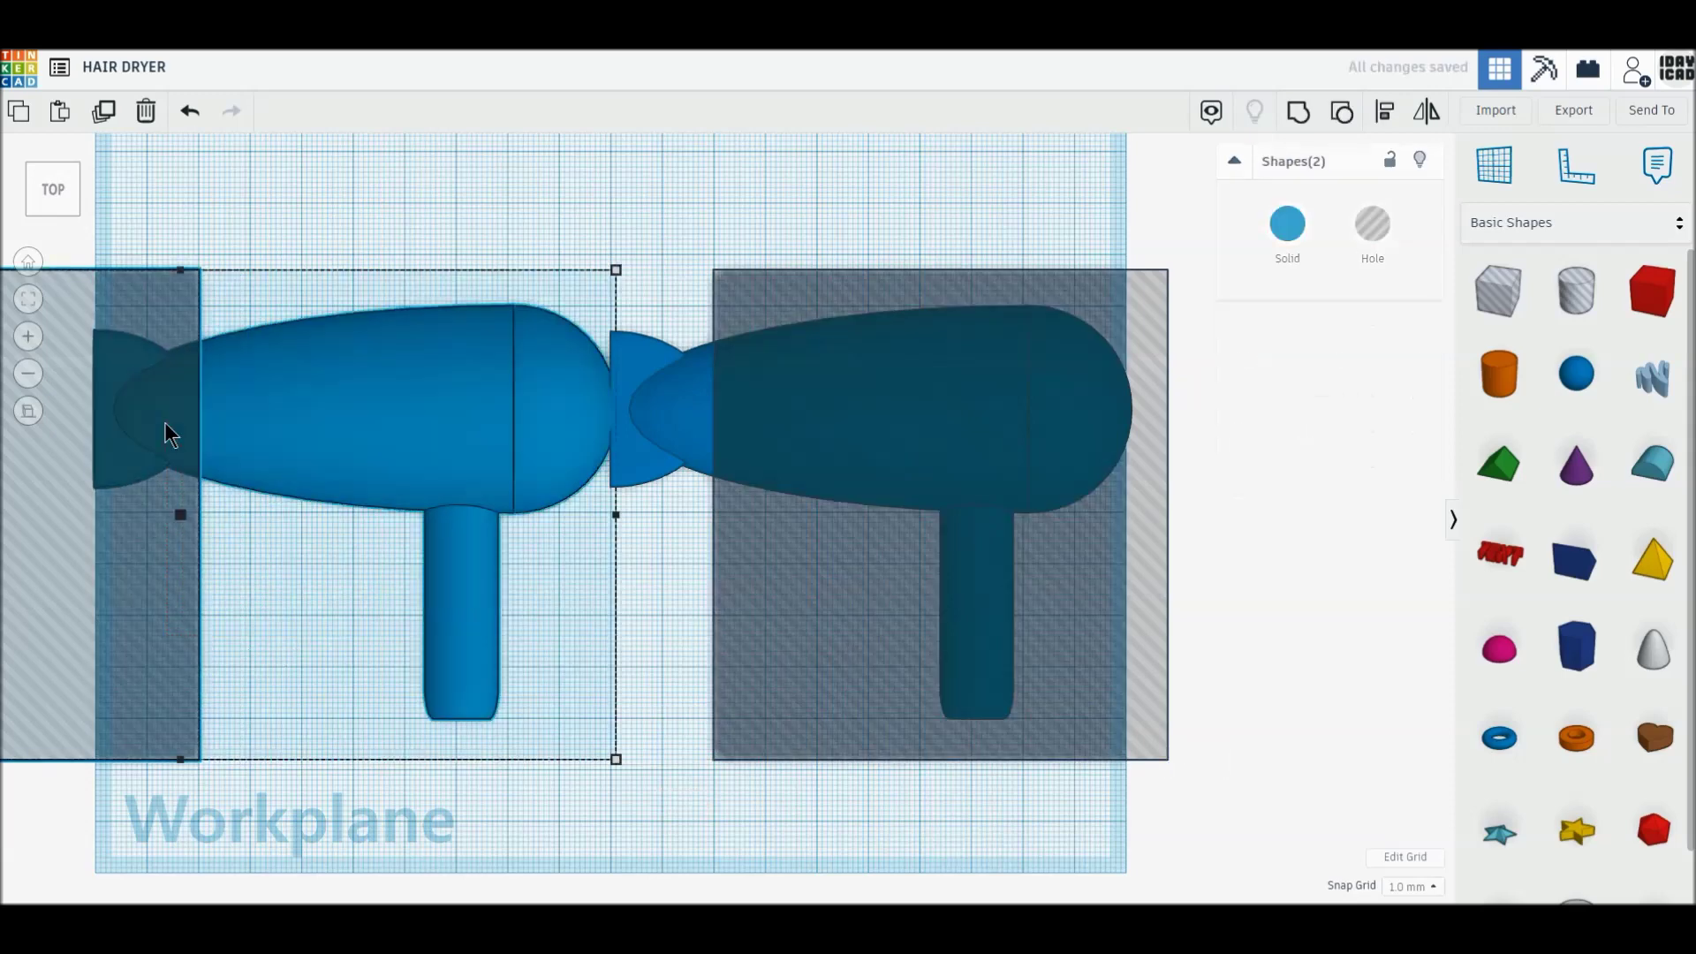
click(1297, 115)
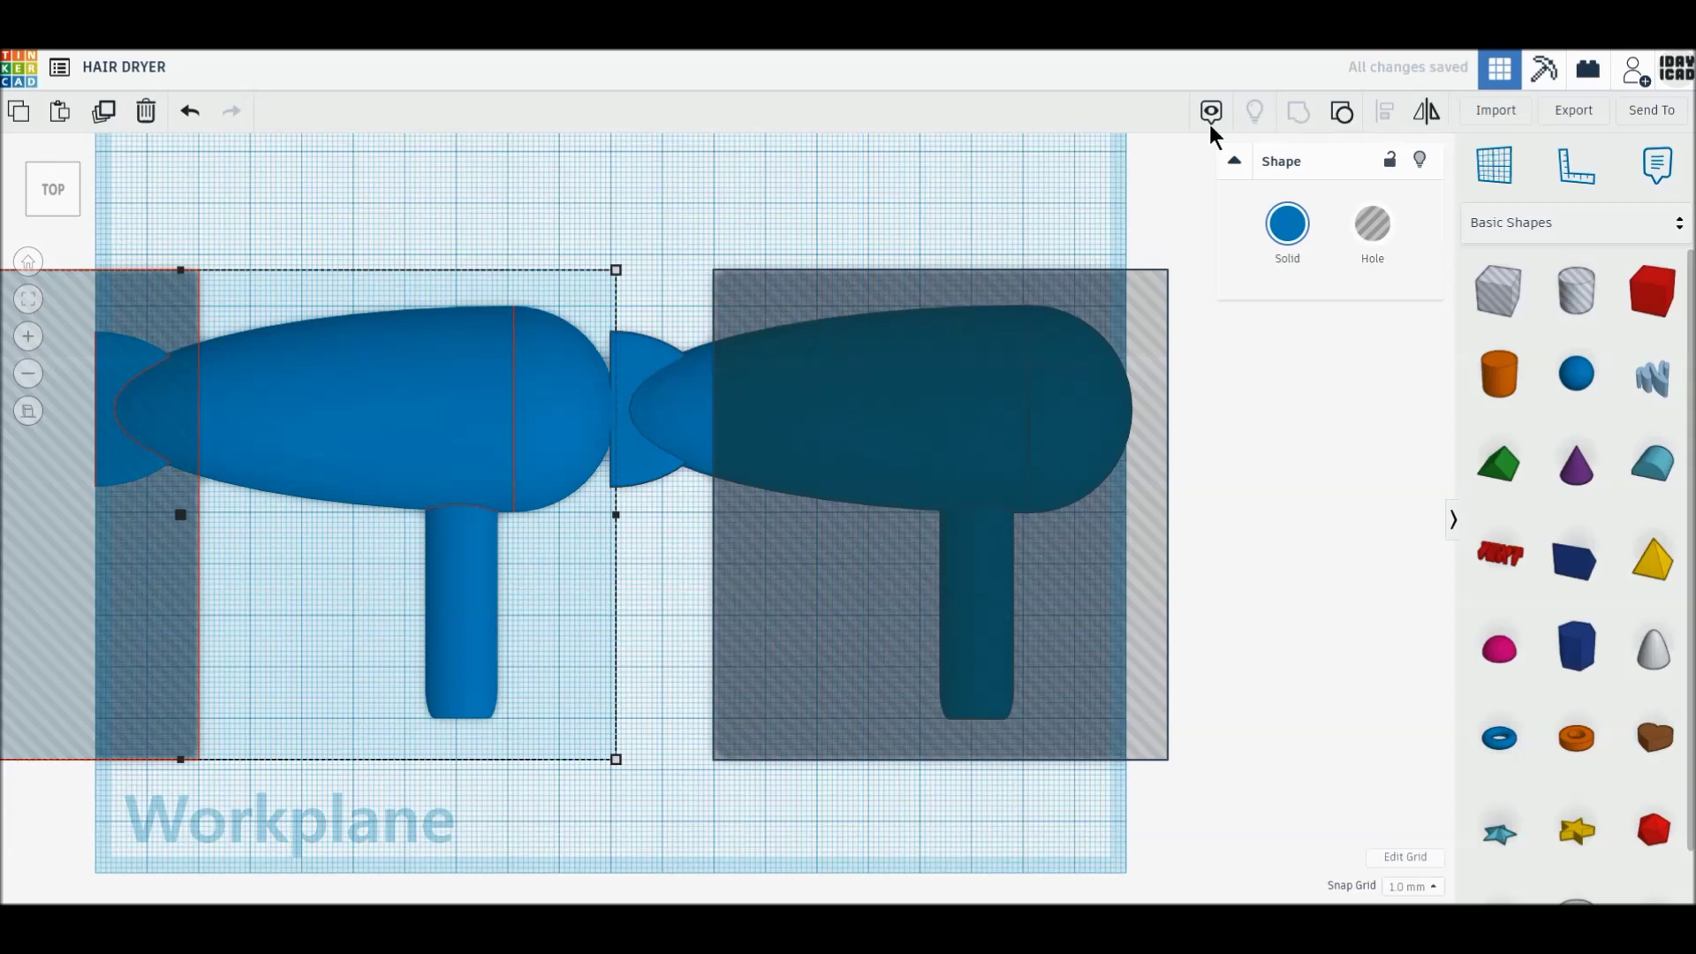
Group the bow-tie piece with the right dryer and its hole box
middle_drag(686, 232, 818, 284)
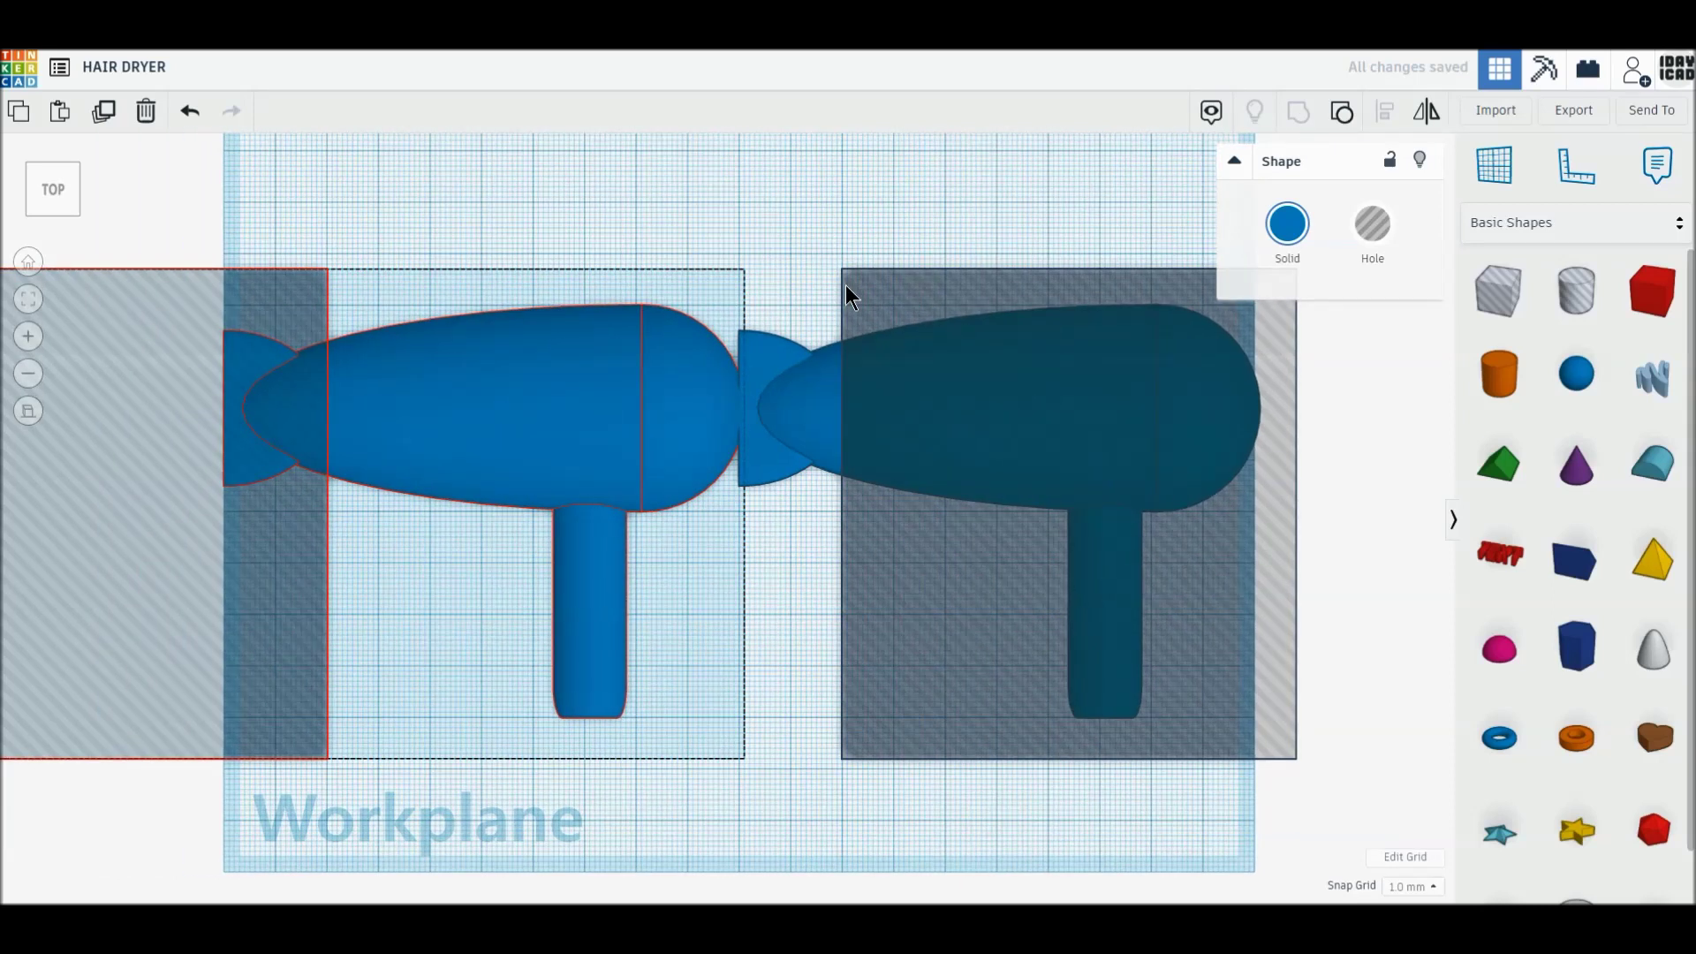
drag(809, 250, 969, 434)
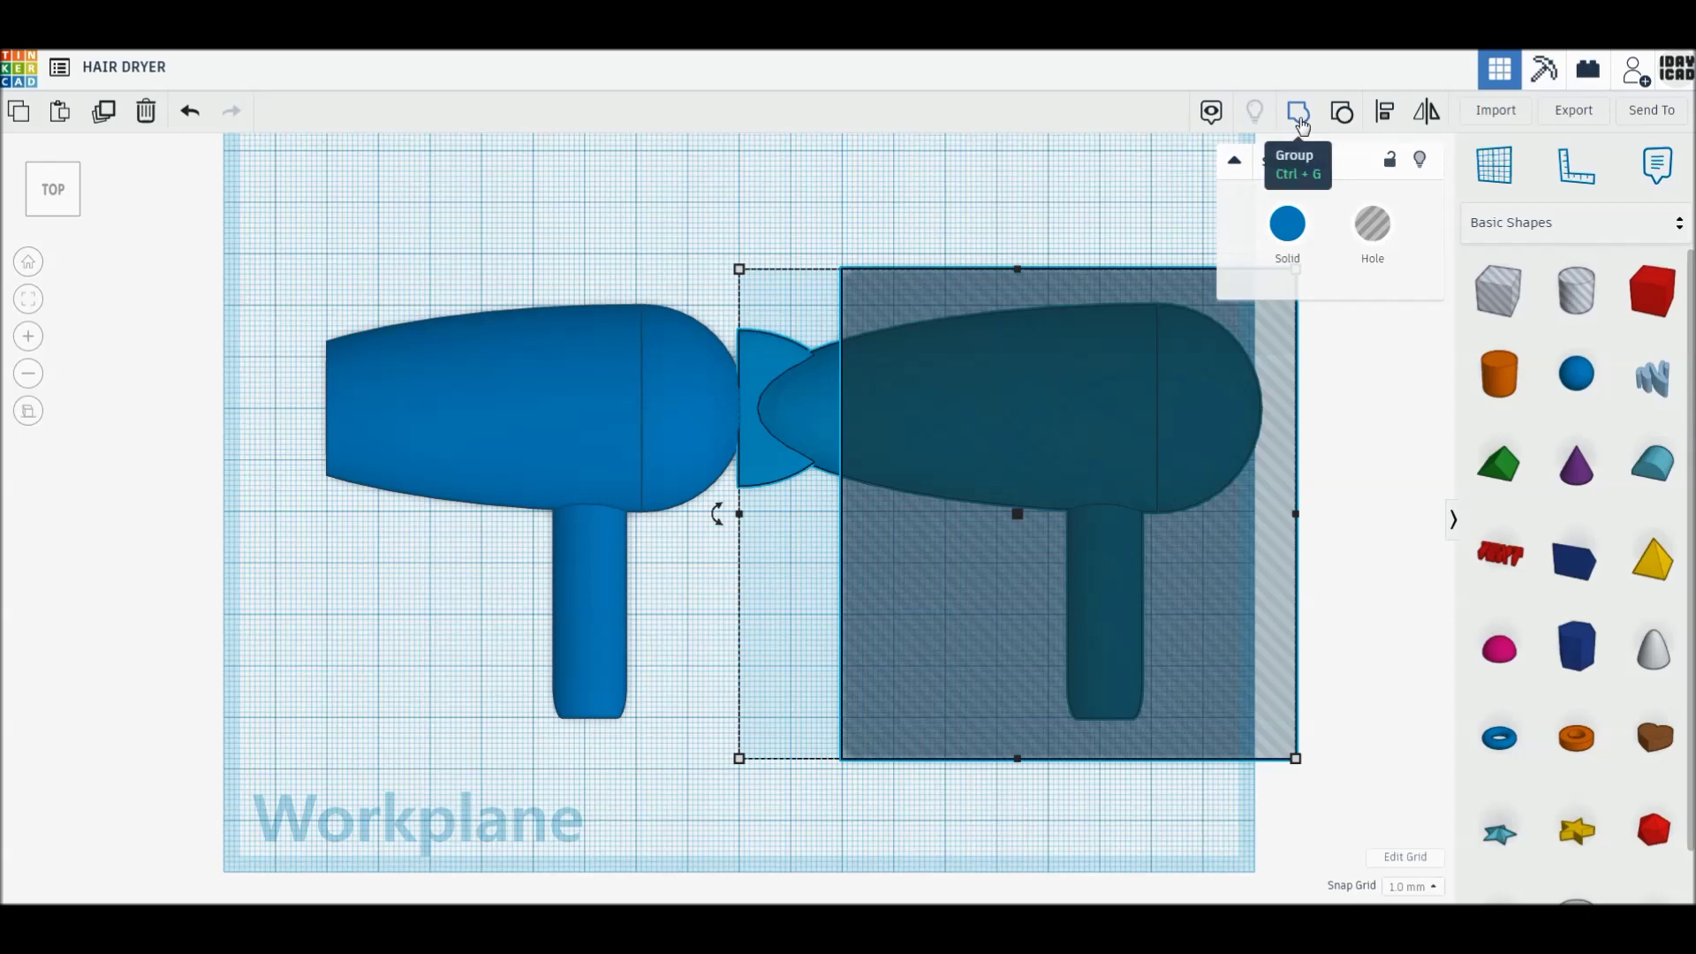
click(1298, 115)
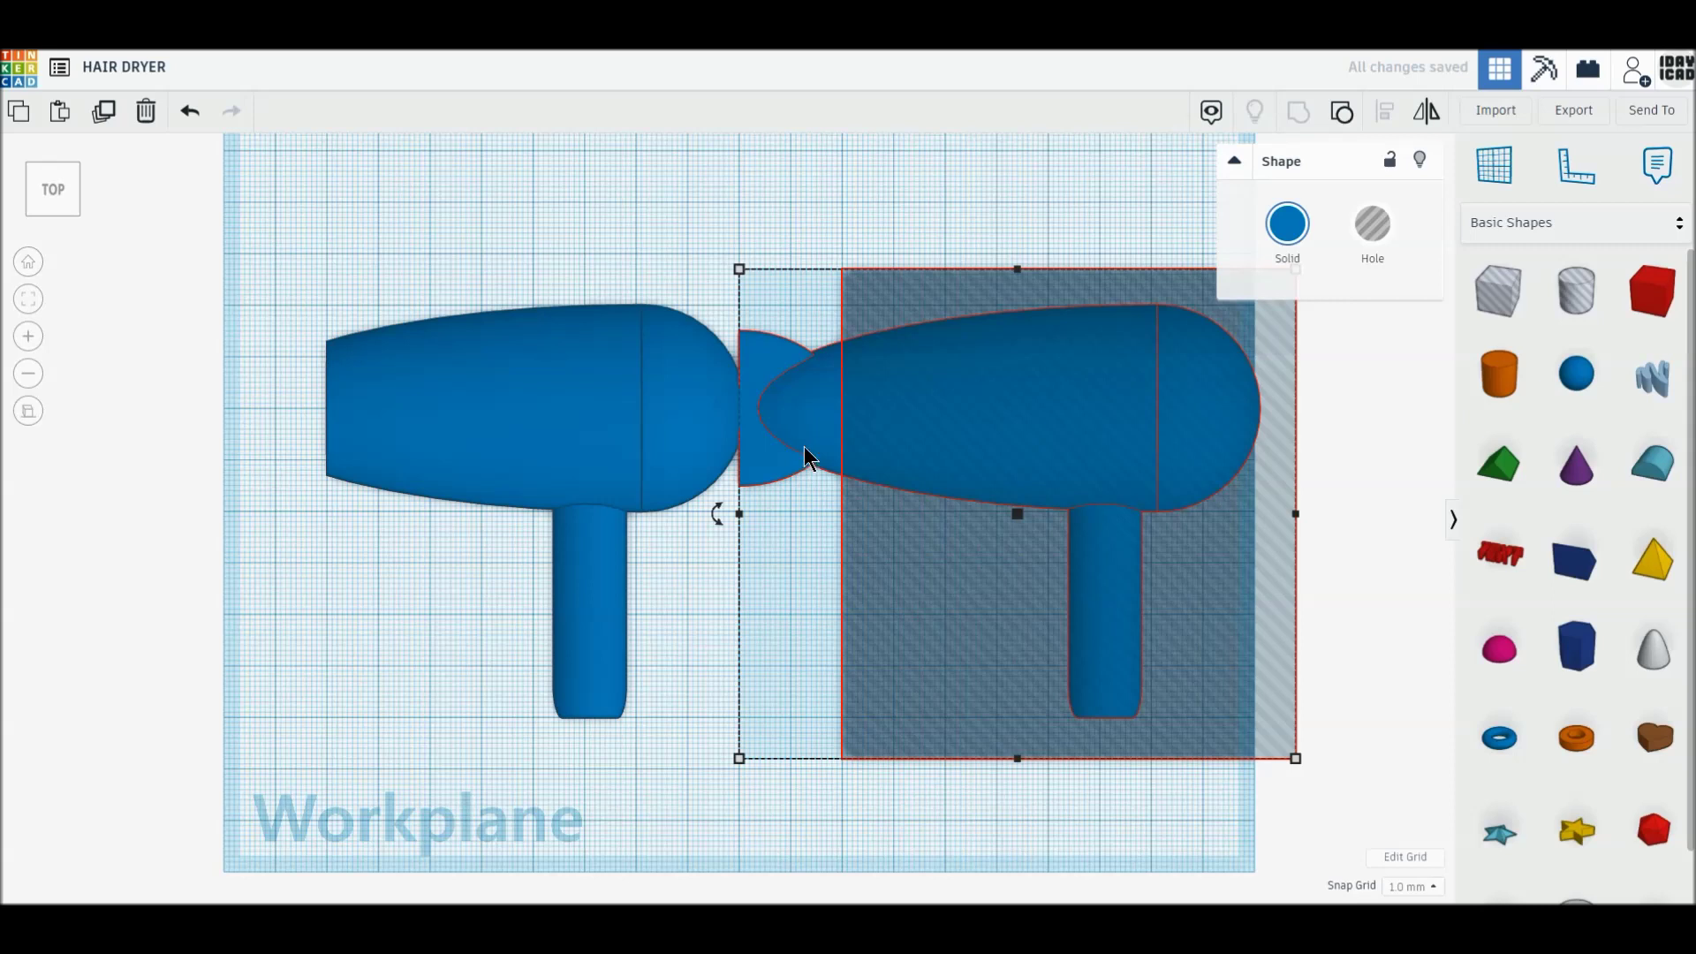
click(608, 447)
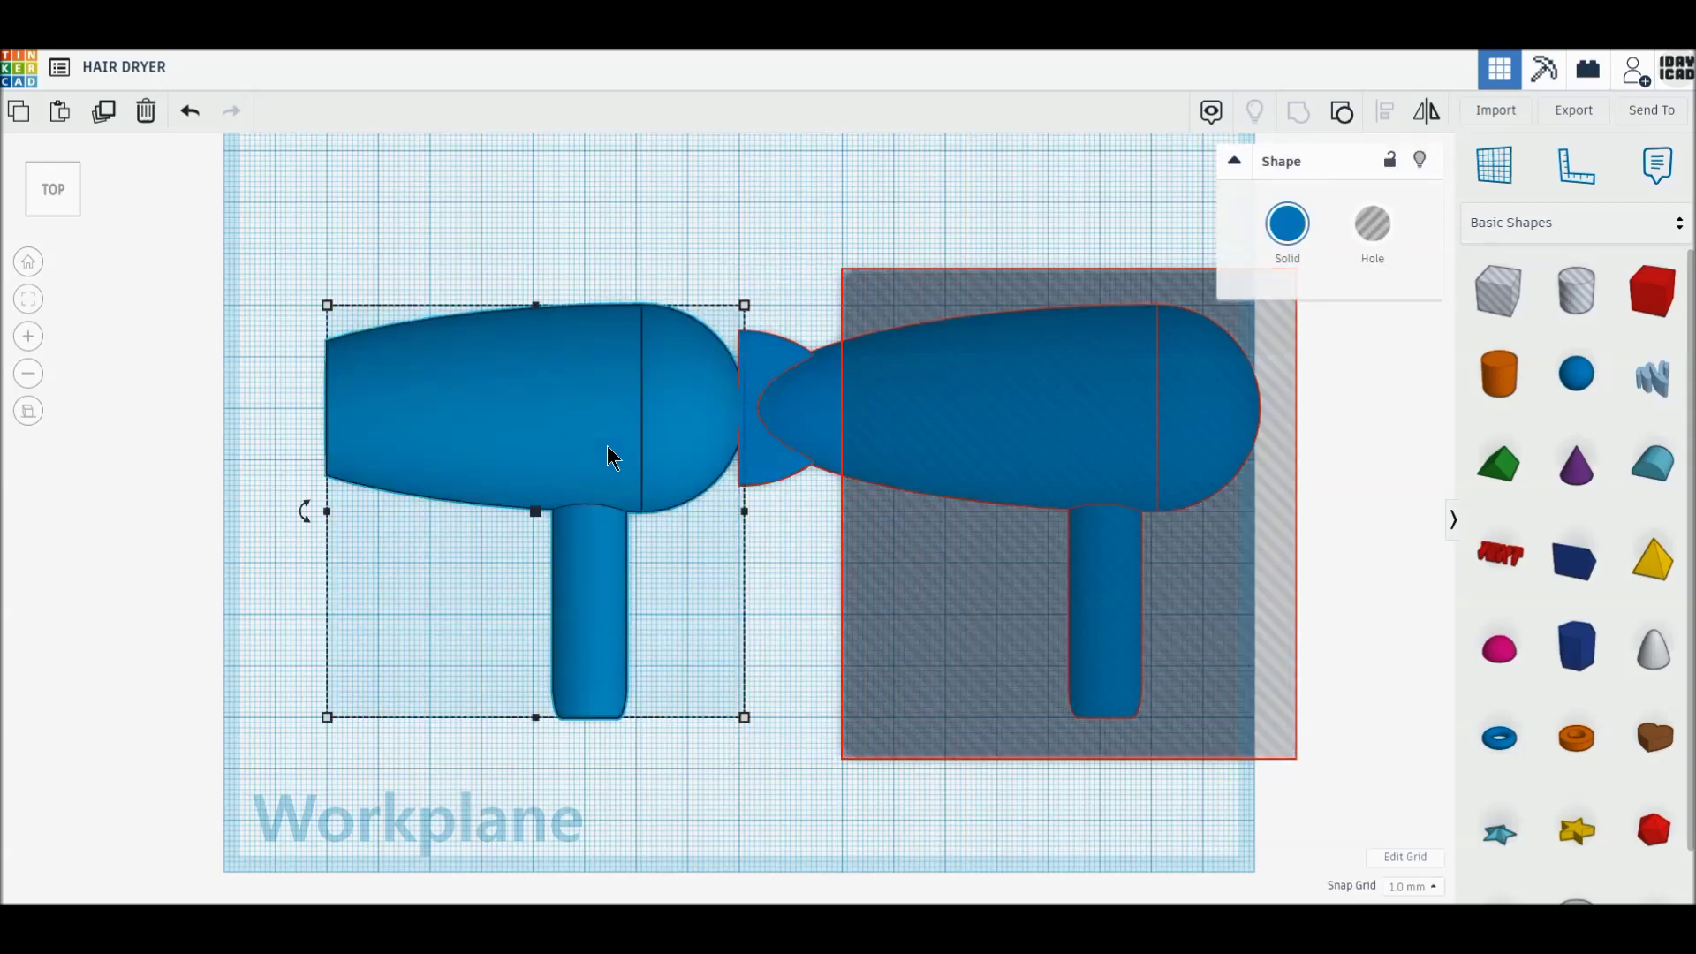
Colour the left hair dryer pink
click(1288, 224)
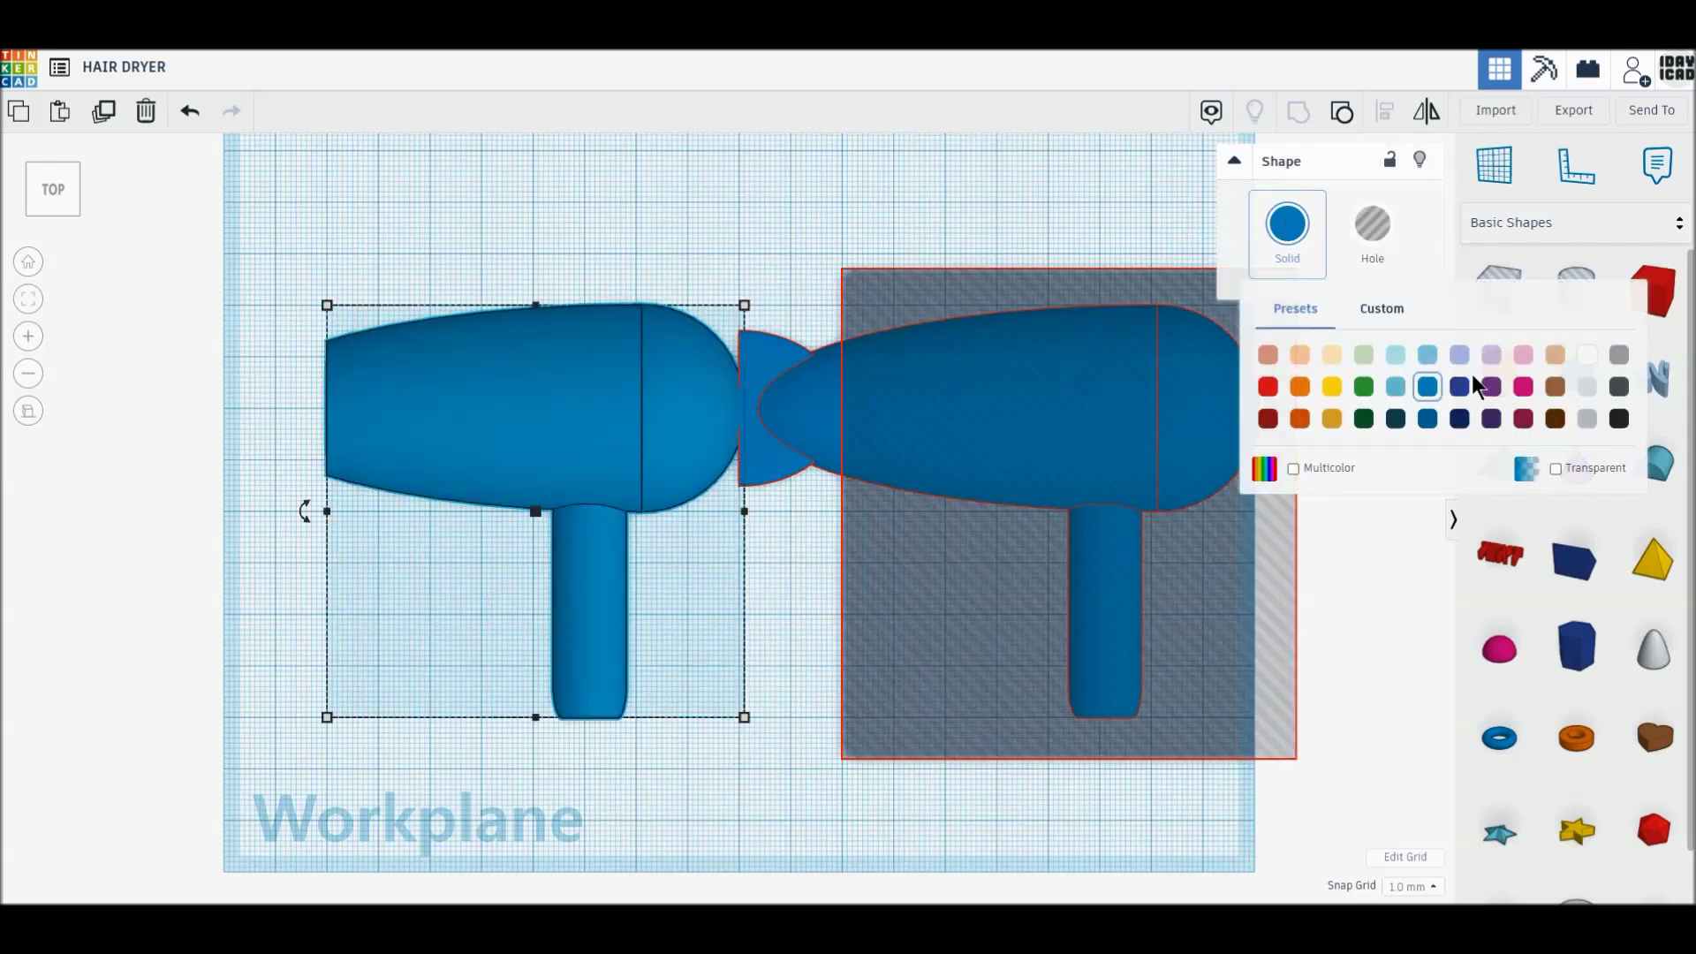
click(1513, 354)
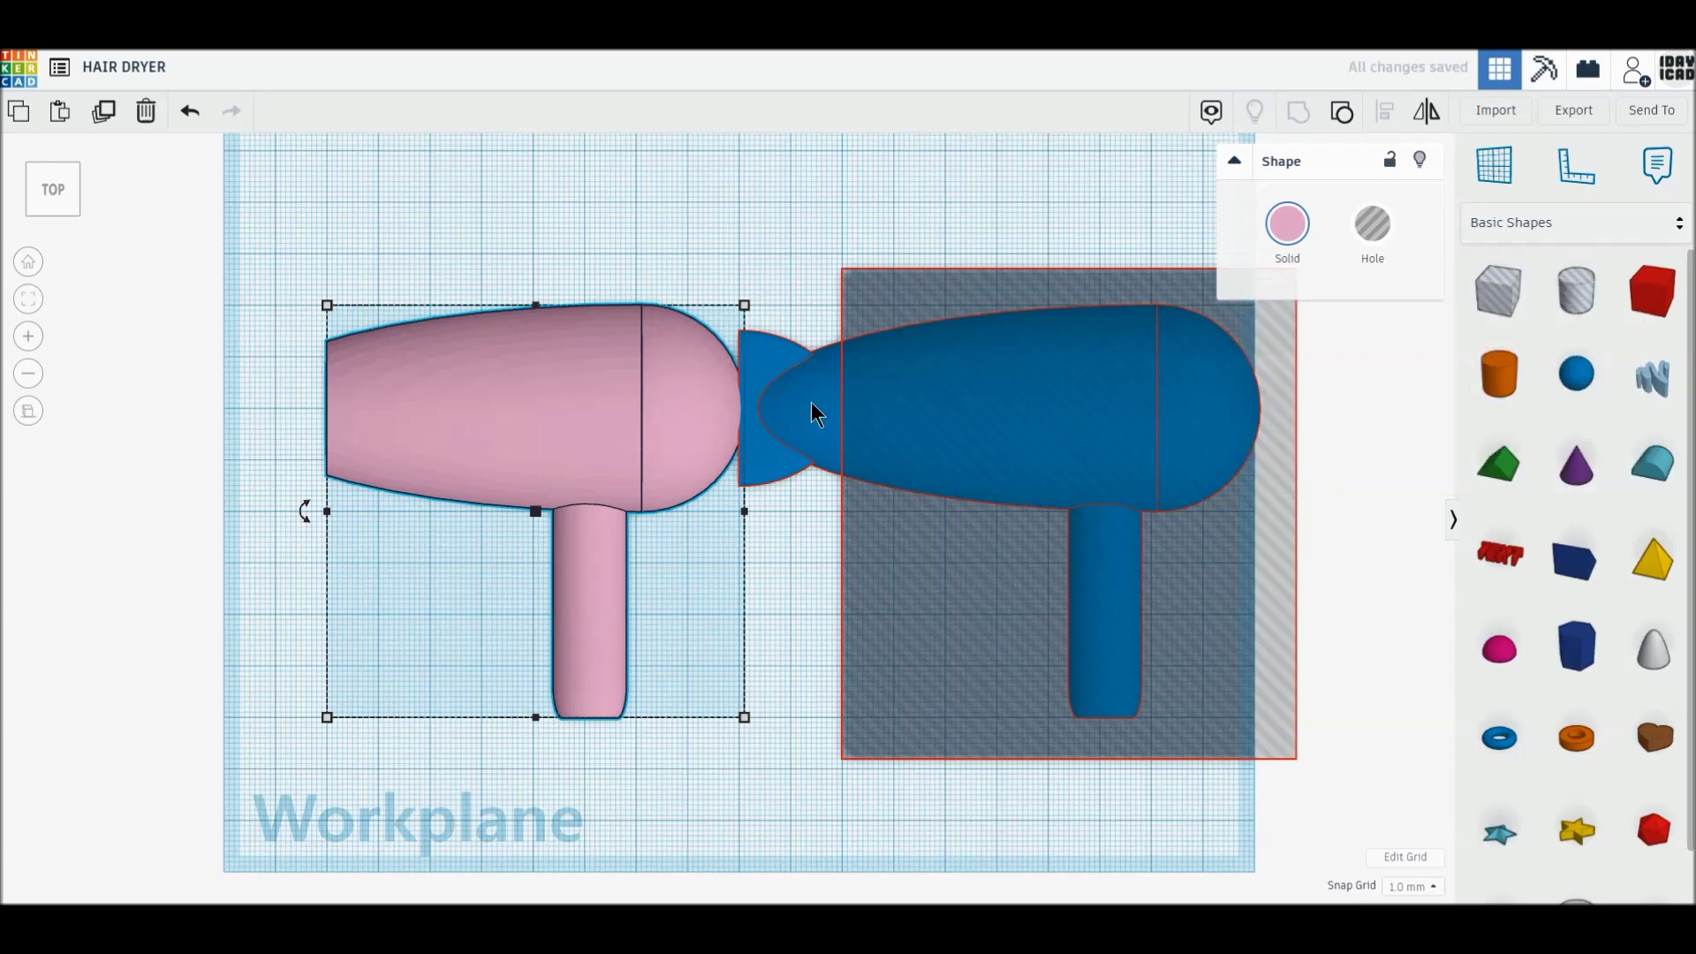
click(811, 401)
click(786, 221)
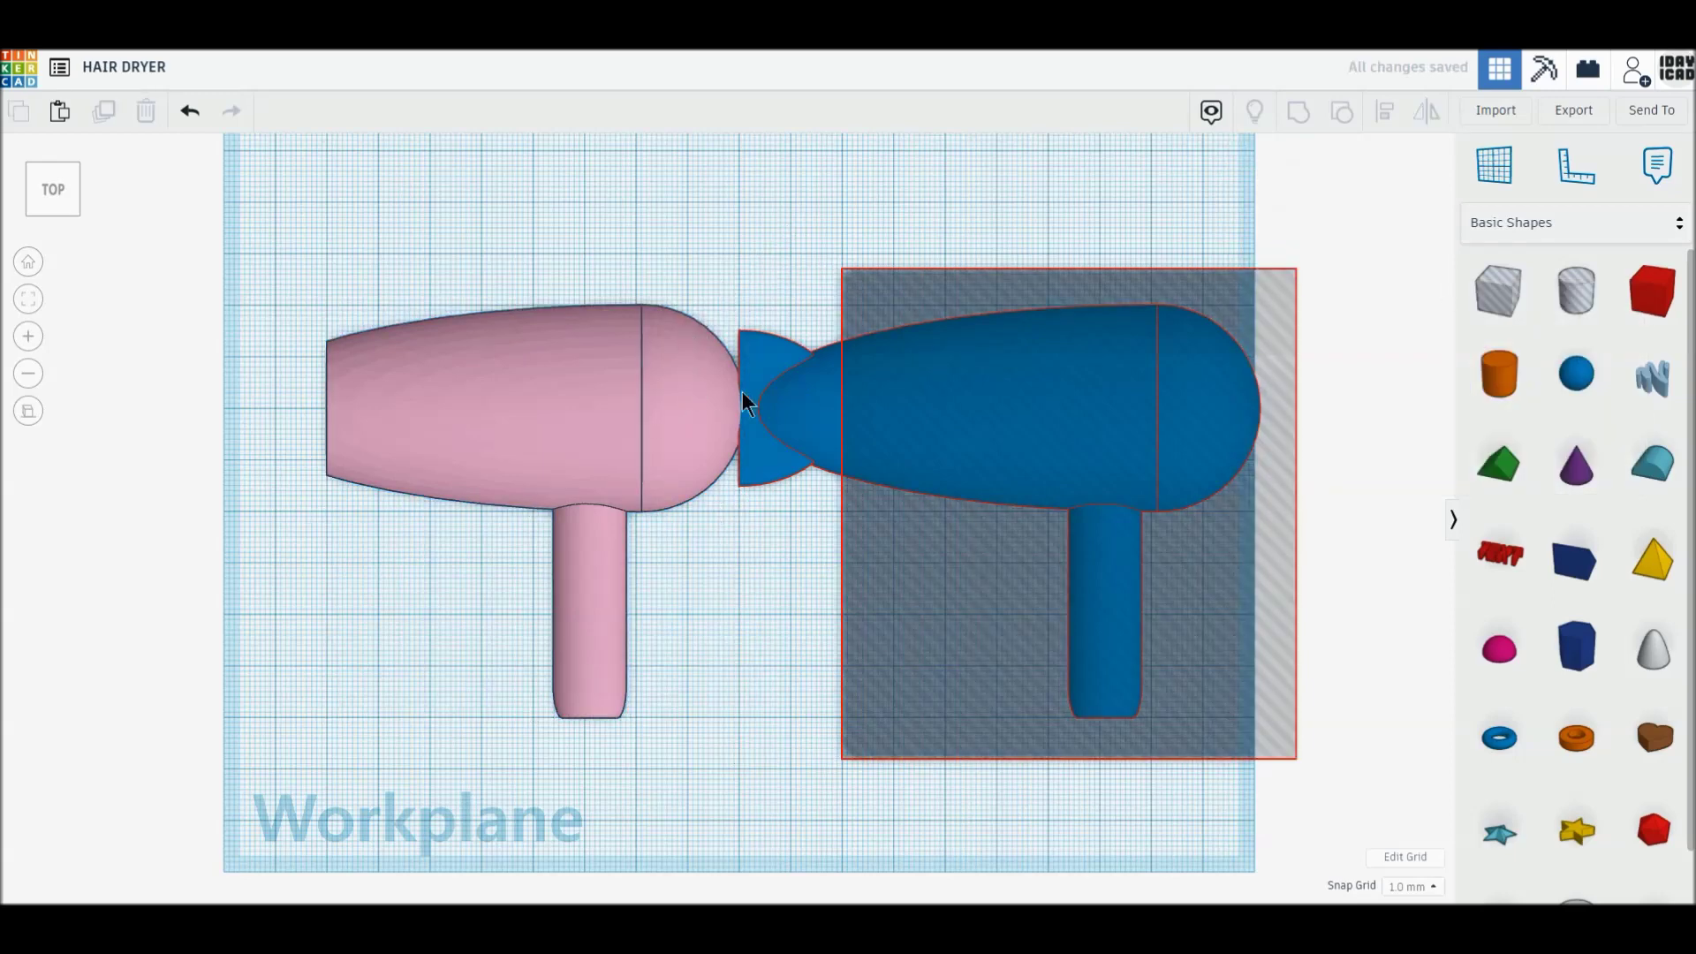
Orbit to inspect the cut shapes, return to Top view, and select the blue nozzle
click(797, 373)
click(687, 600)
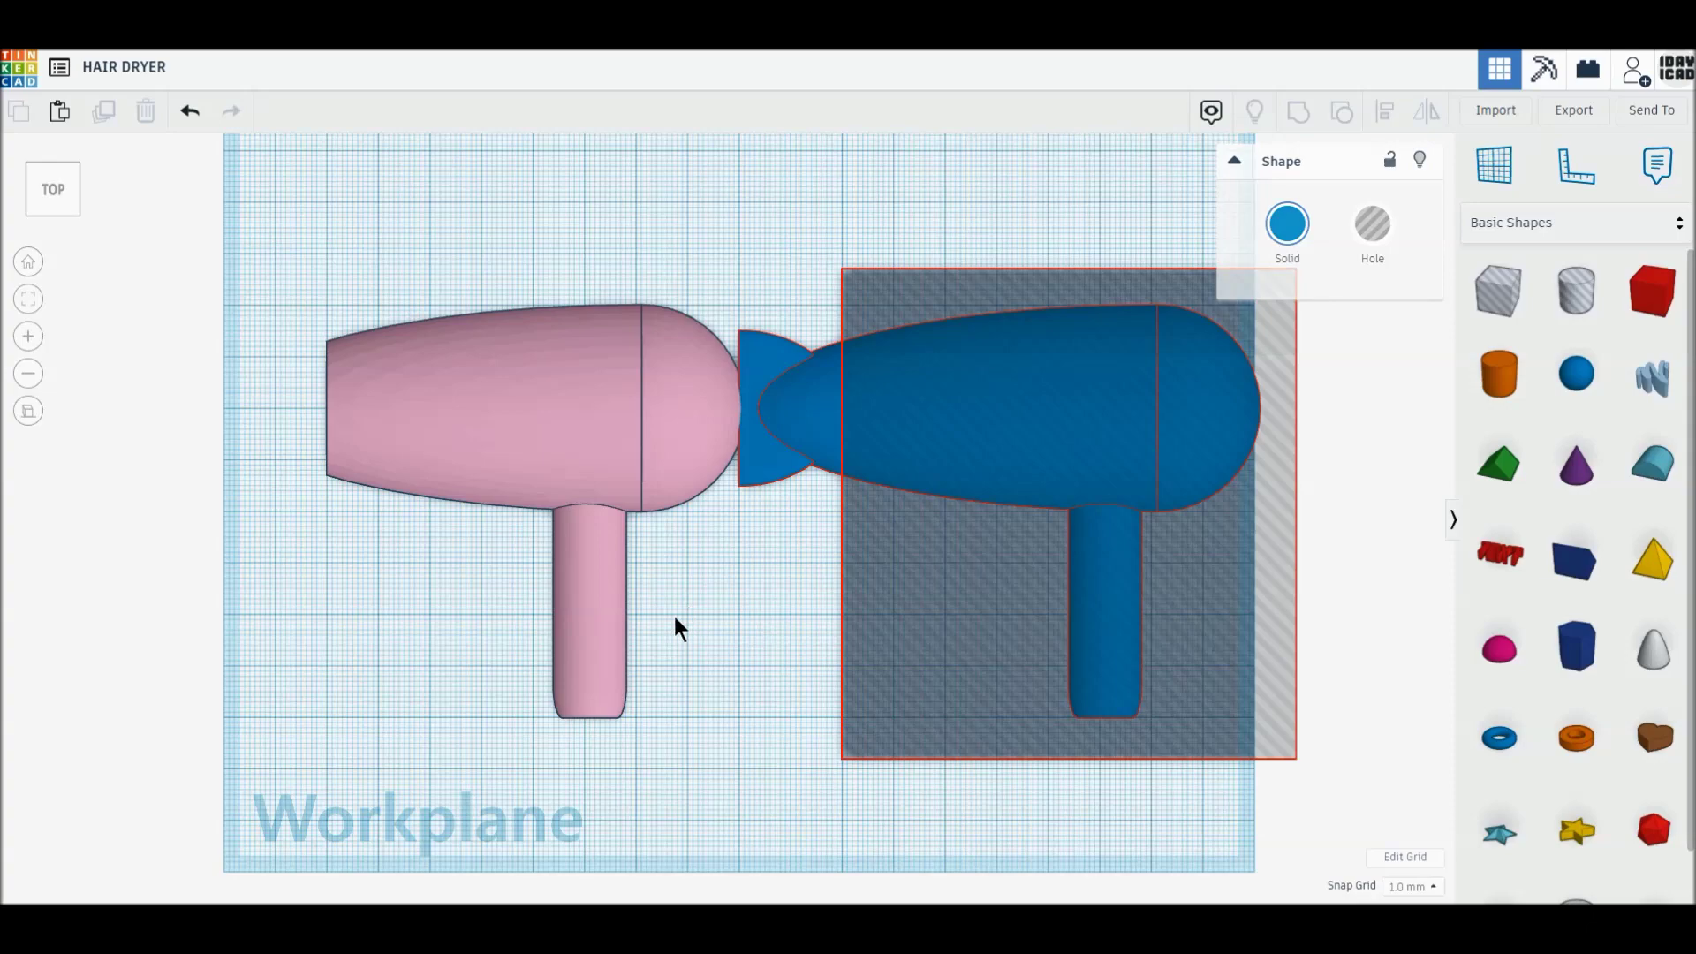
mouse_move(796, 623)
right_down()
mouse_move(883, 552)
mouse_move(946, 415)
right_up()
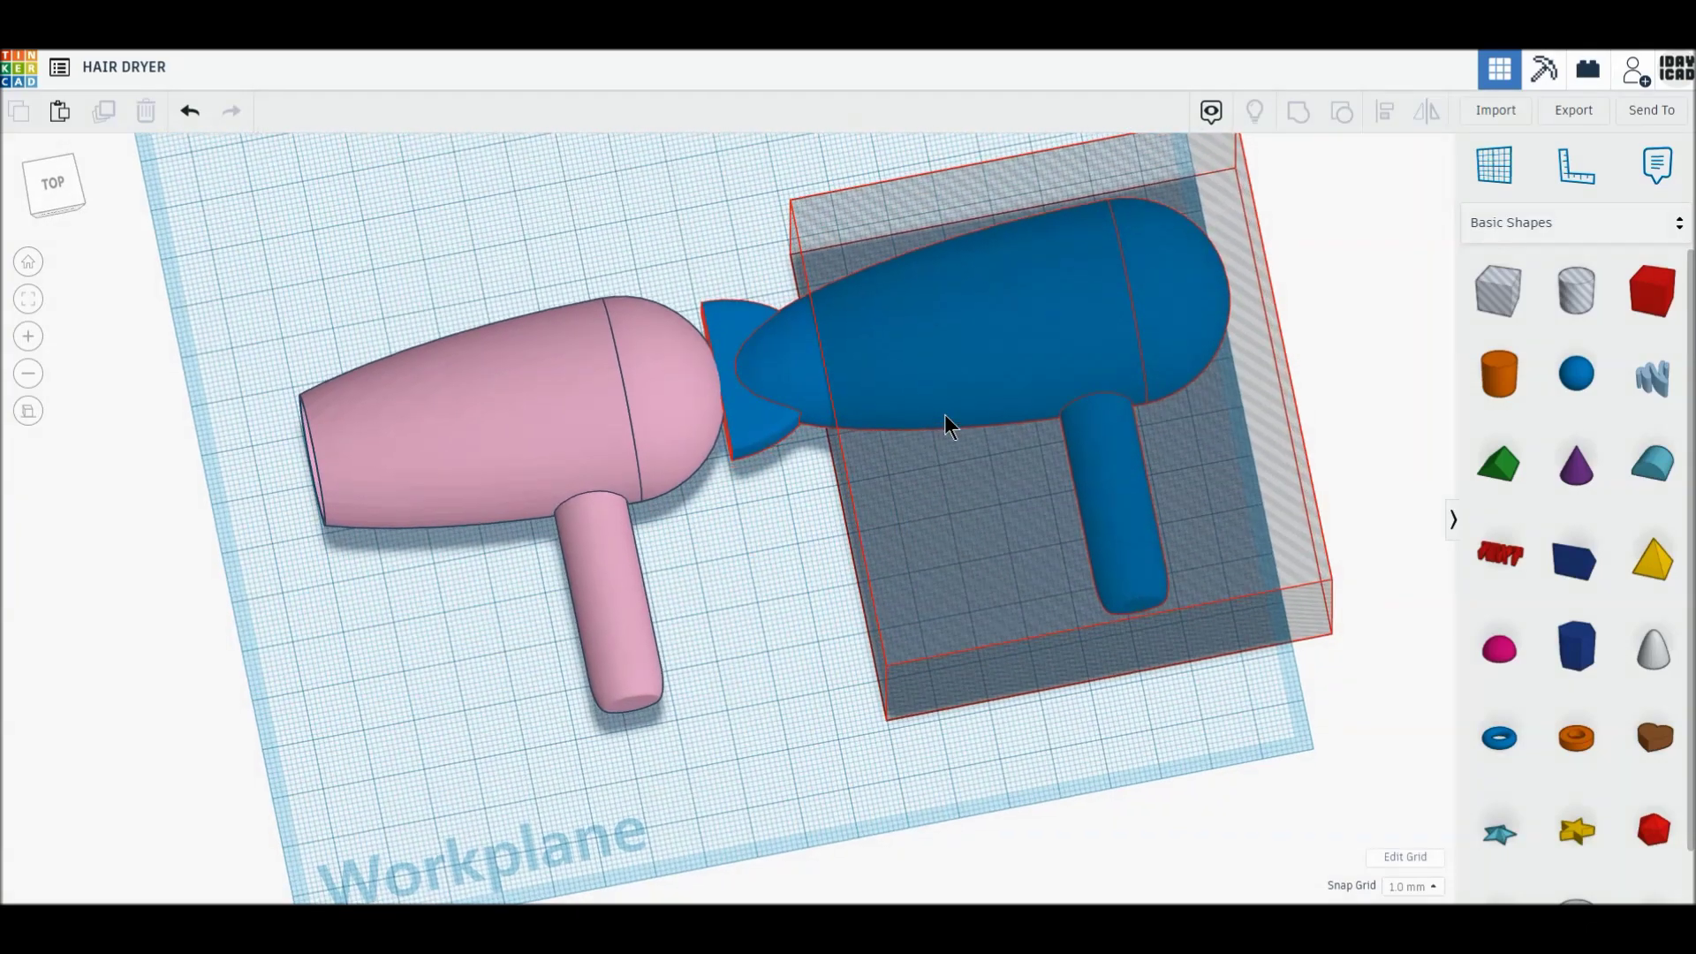
click(36, 209)
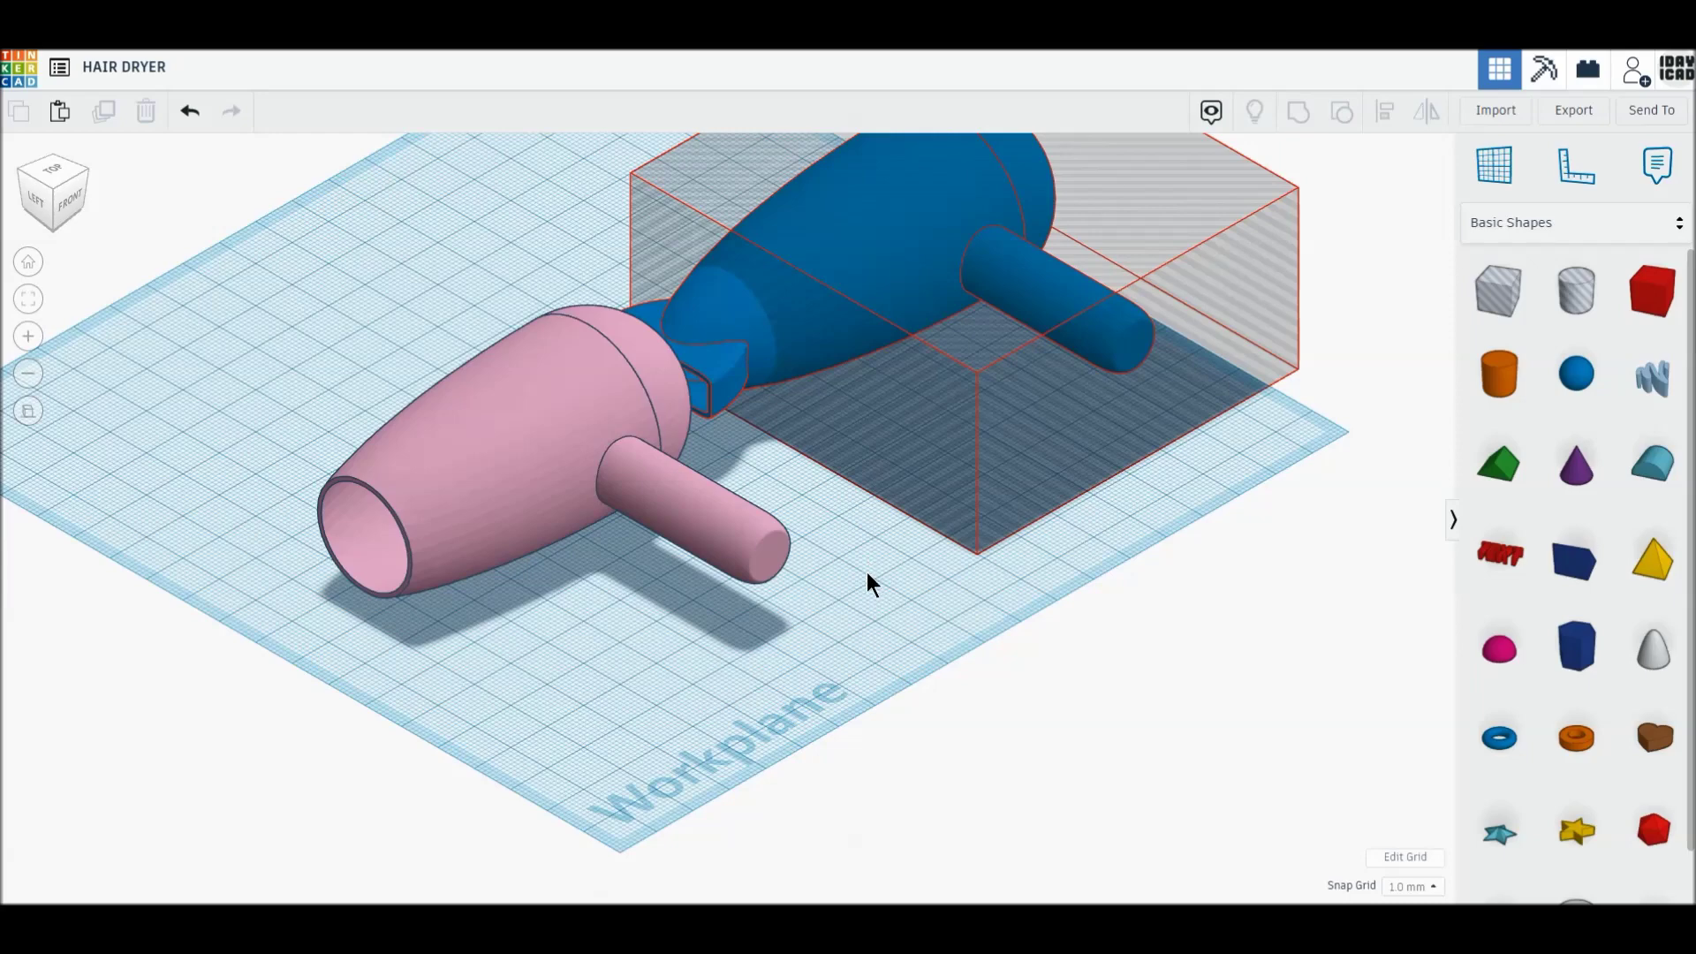
click(55, 179)
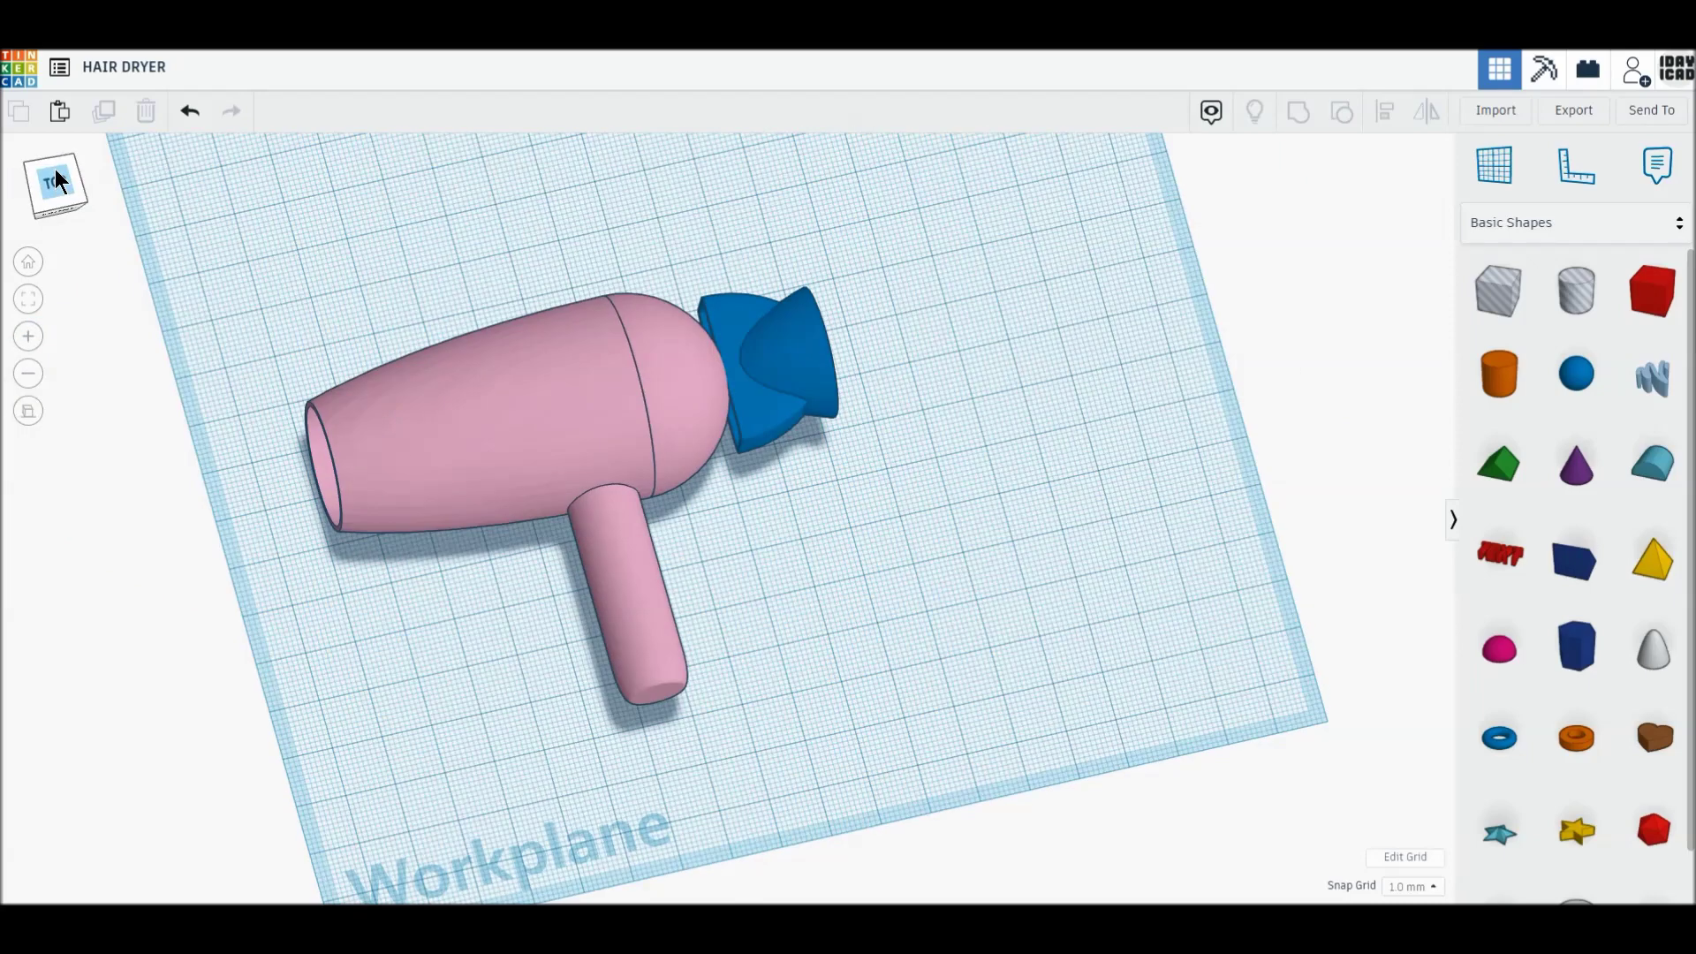
click(771, 427)
click(1287, 224)
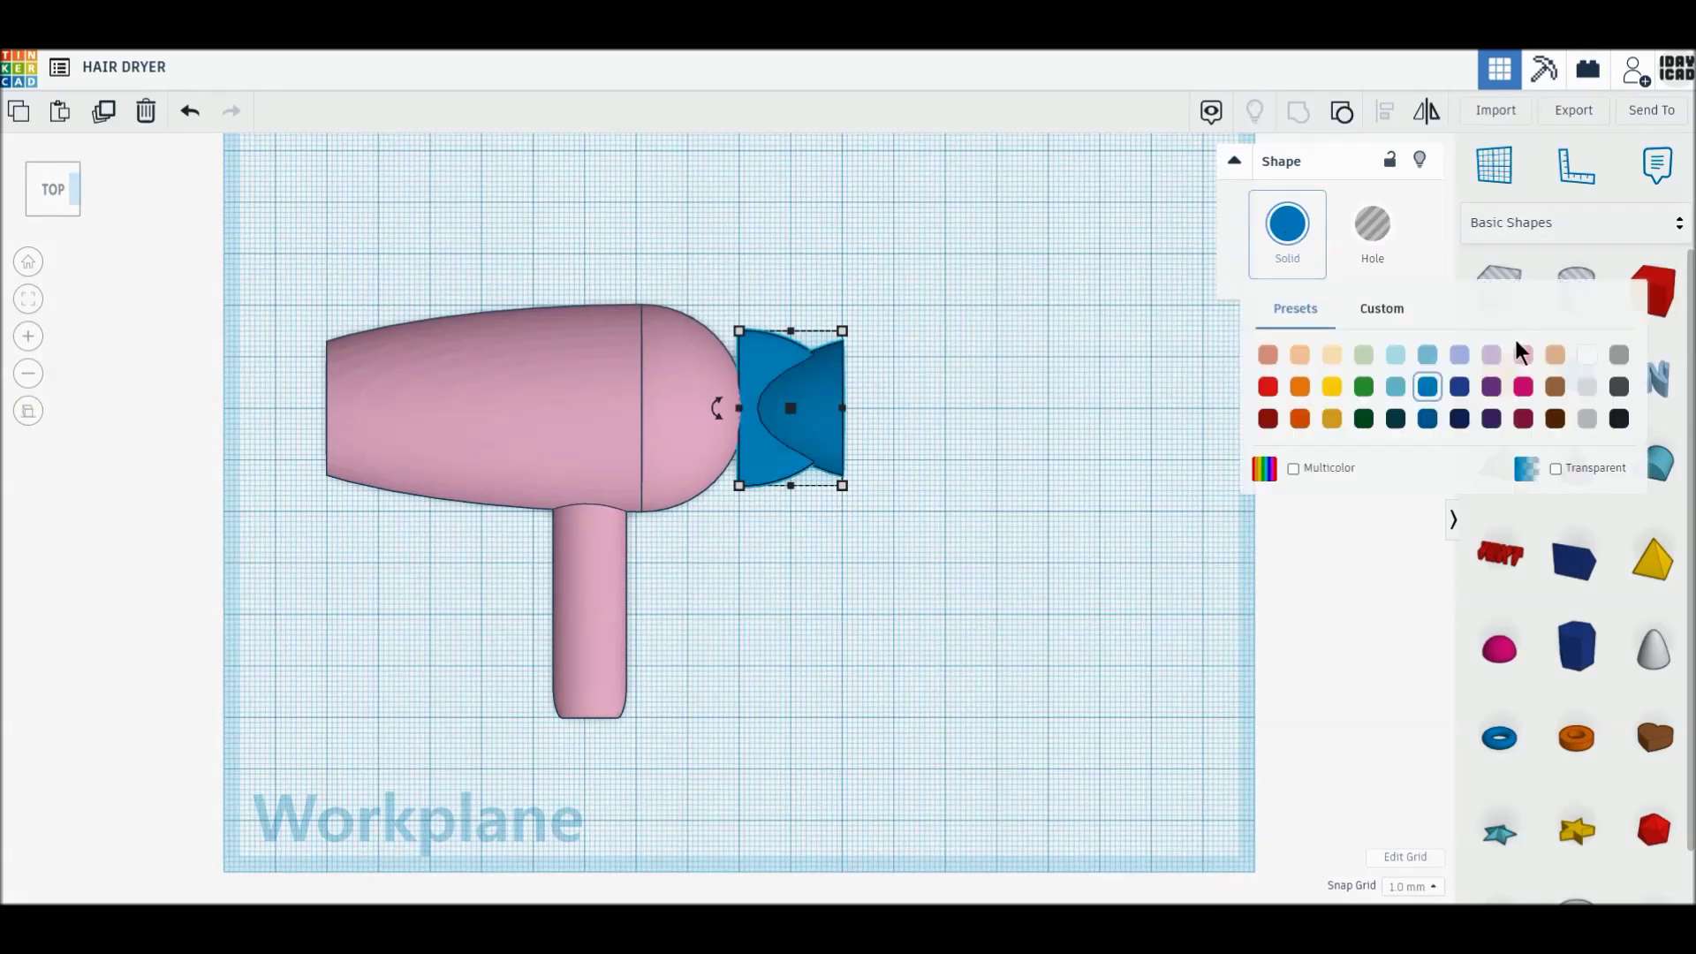
Make the nozzle white and butt the pink dryer body against it
click(1587, 354)
click(589, 384)
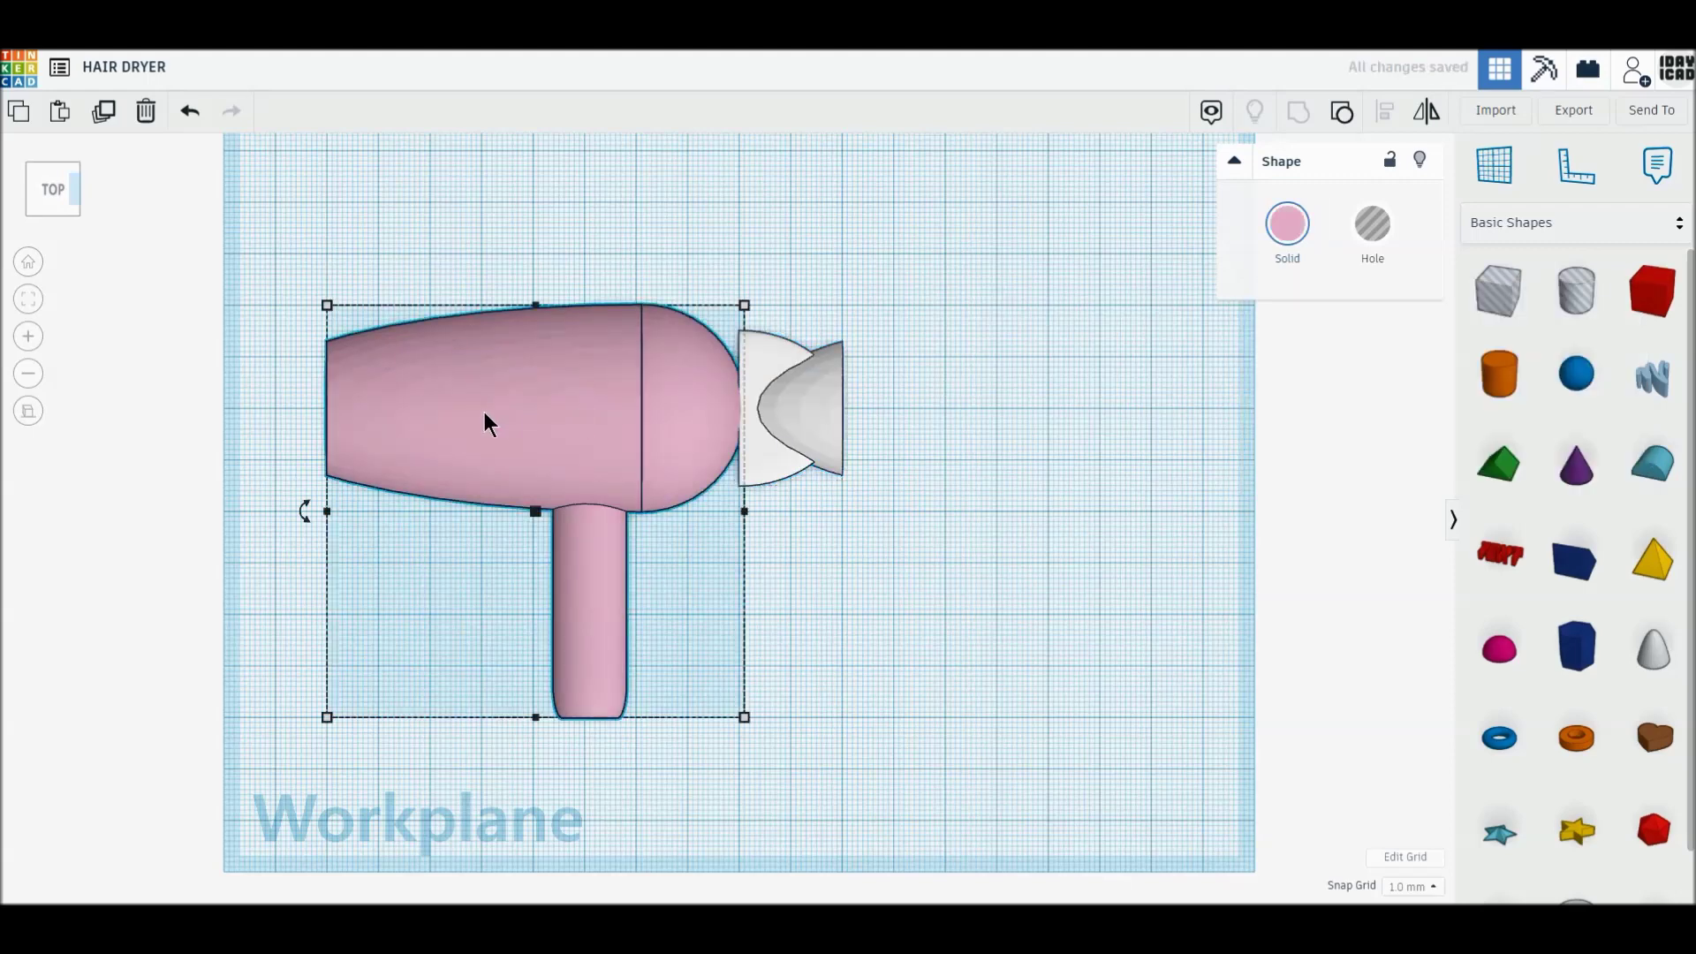
drag(413, 411, 952, 413)
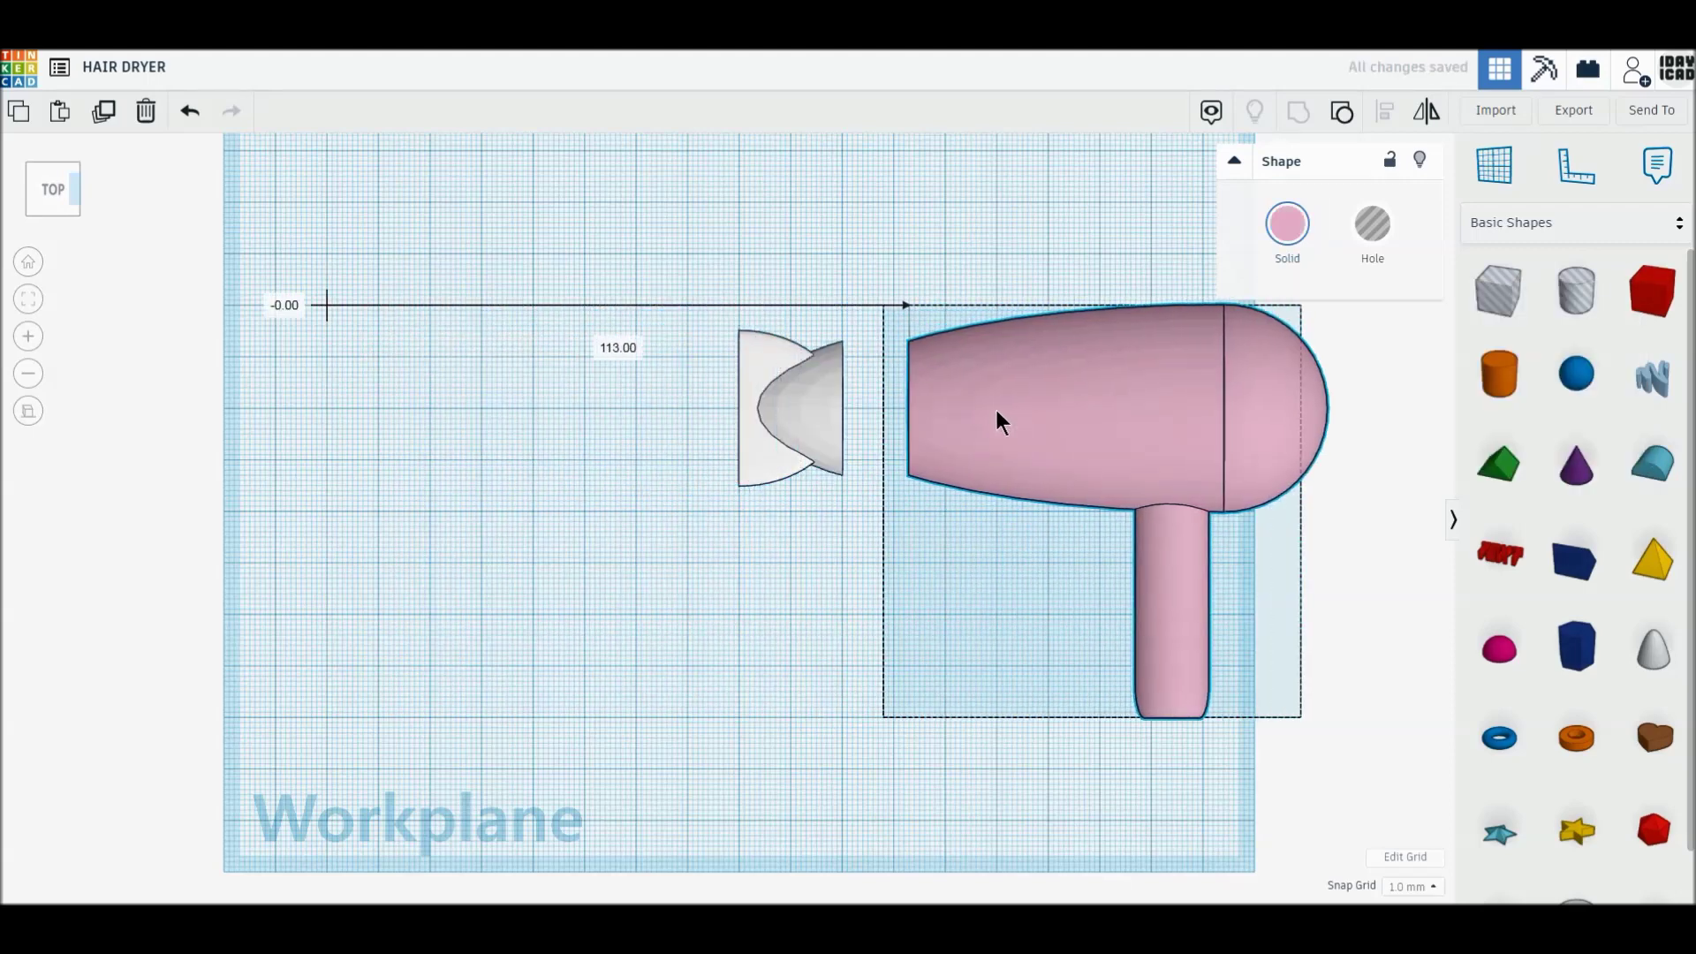
key(Left)
key(Left)
key(Left)
key(Left)
key(Left)
key(Left)
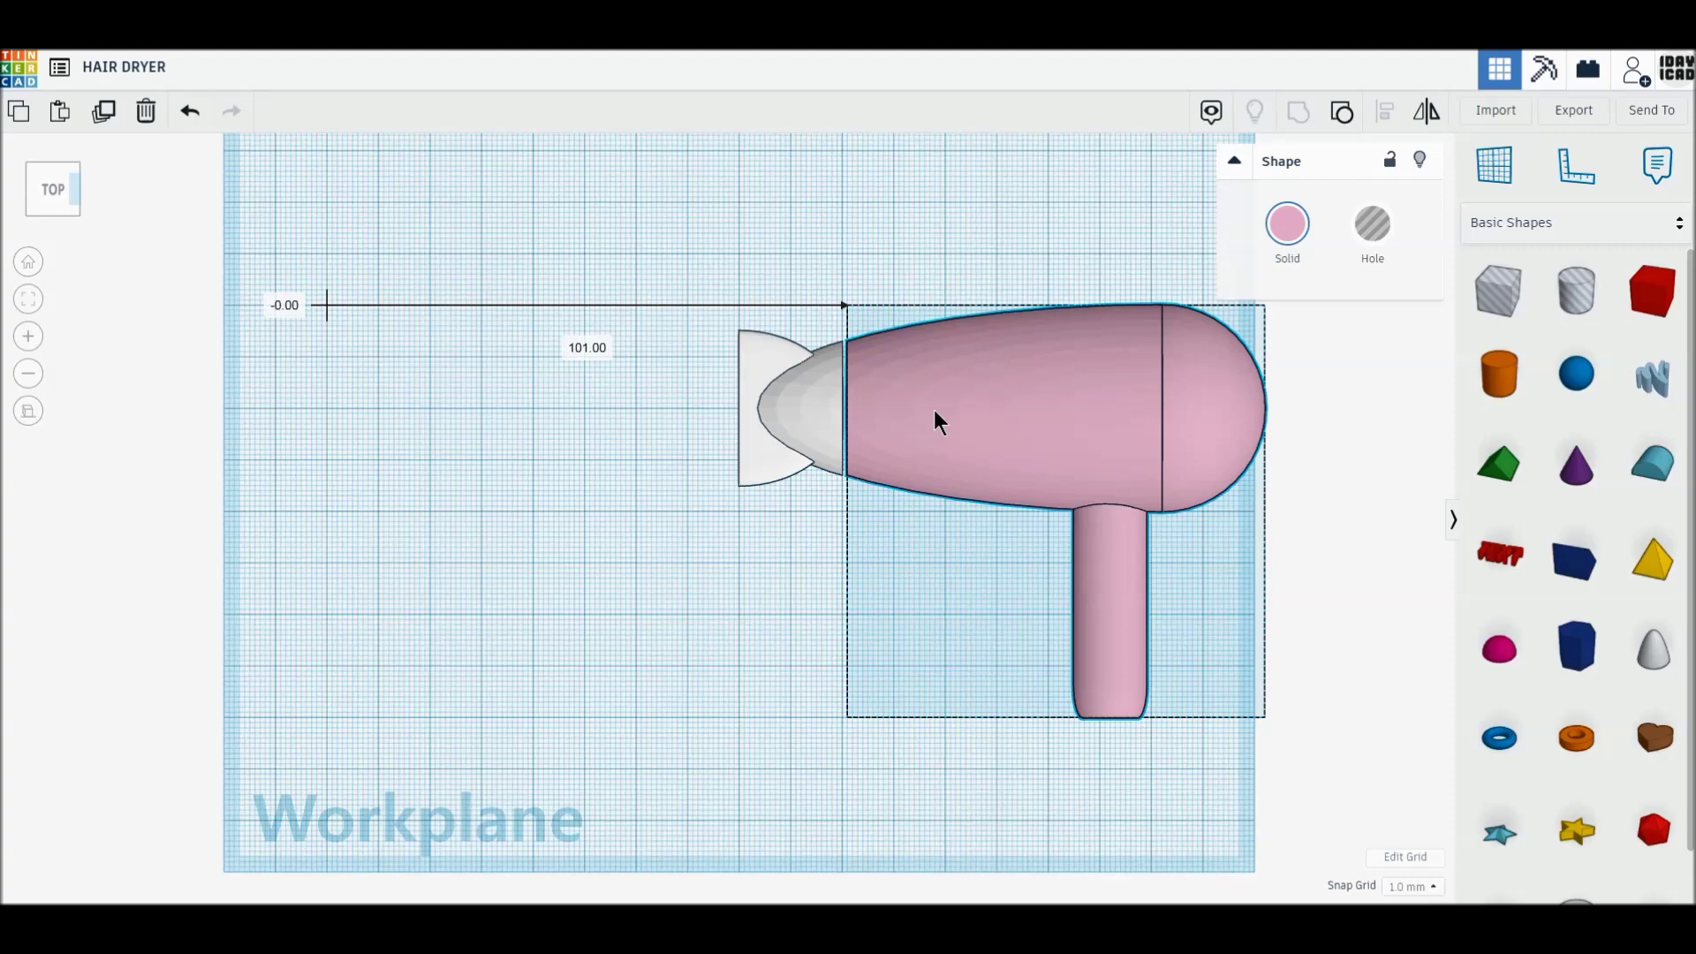
drag(931, 410, 930, 410)
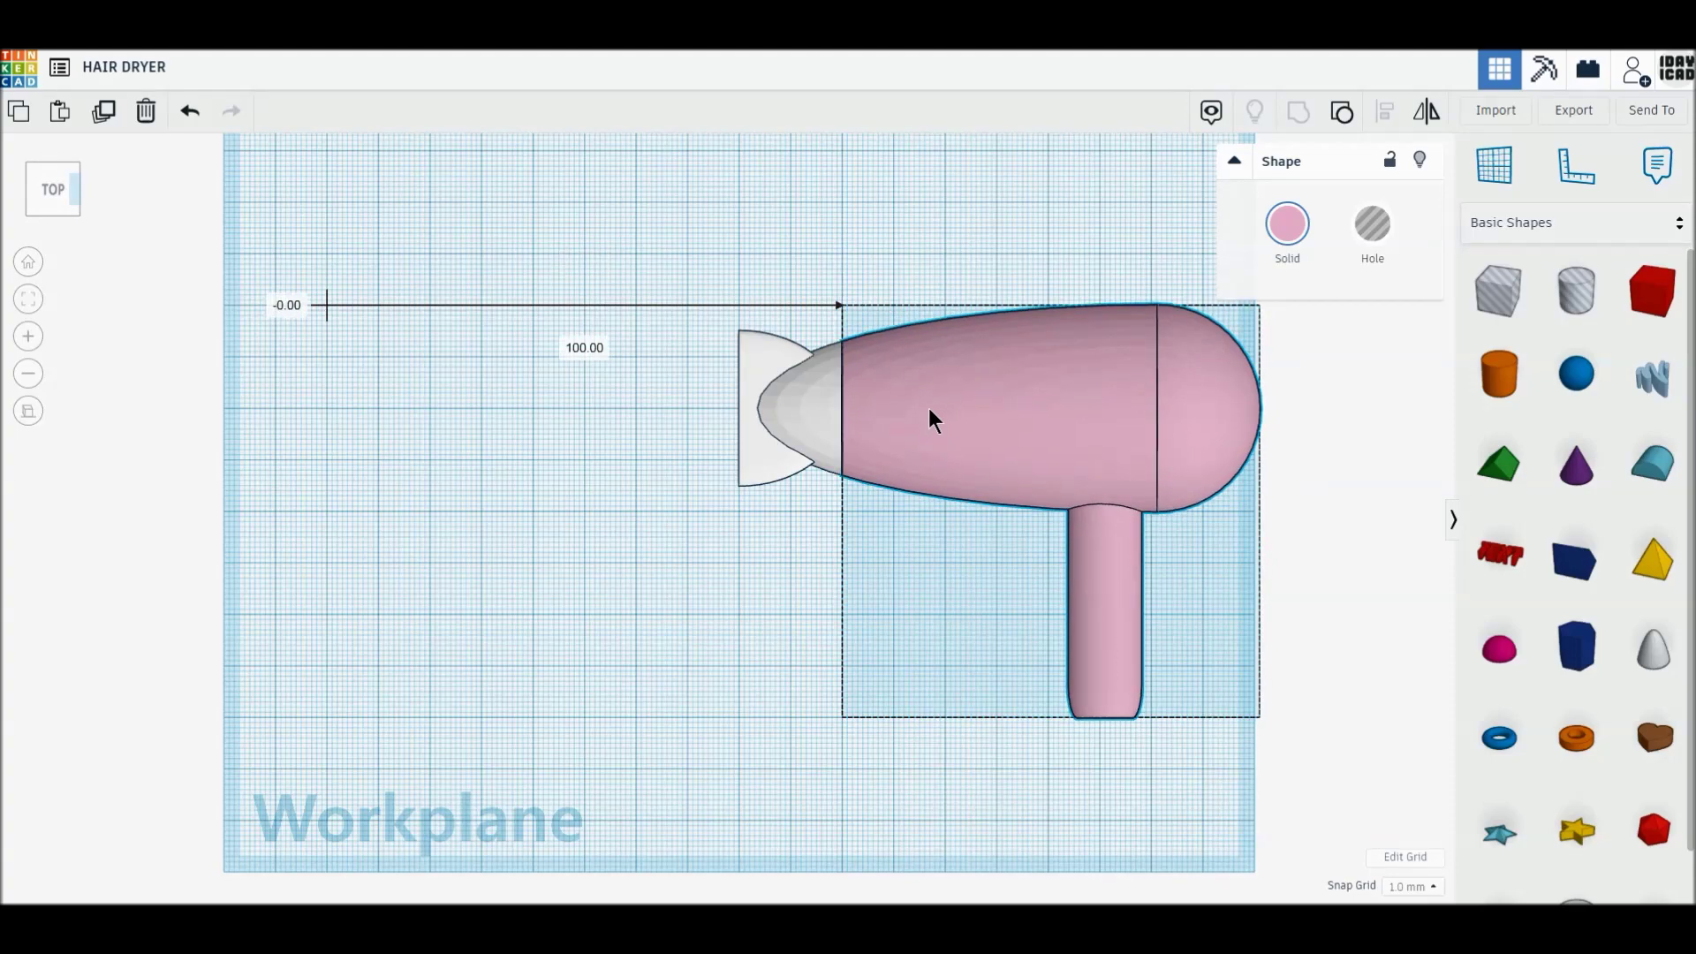
click(681, 556)
mouse_move(700, 586)
right_down()
mouse_move(862, 585)
mouse_move(649, 513)
right_up()
Group body and nozzle as Multicolor, then move the dryer up and left in Top view
drag(394, 265, 798, 737)
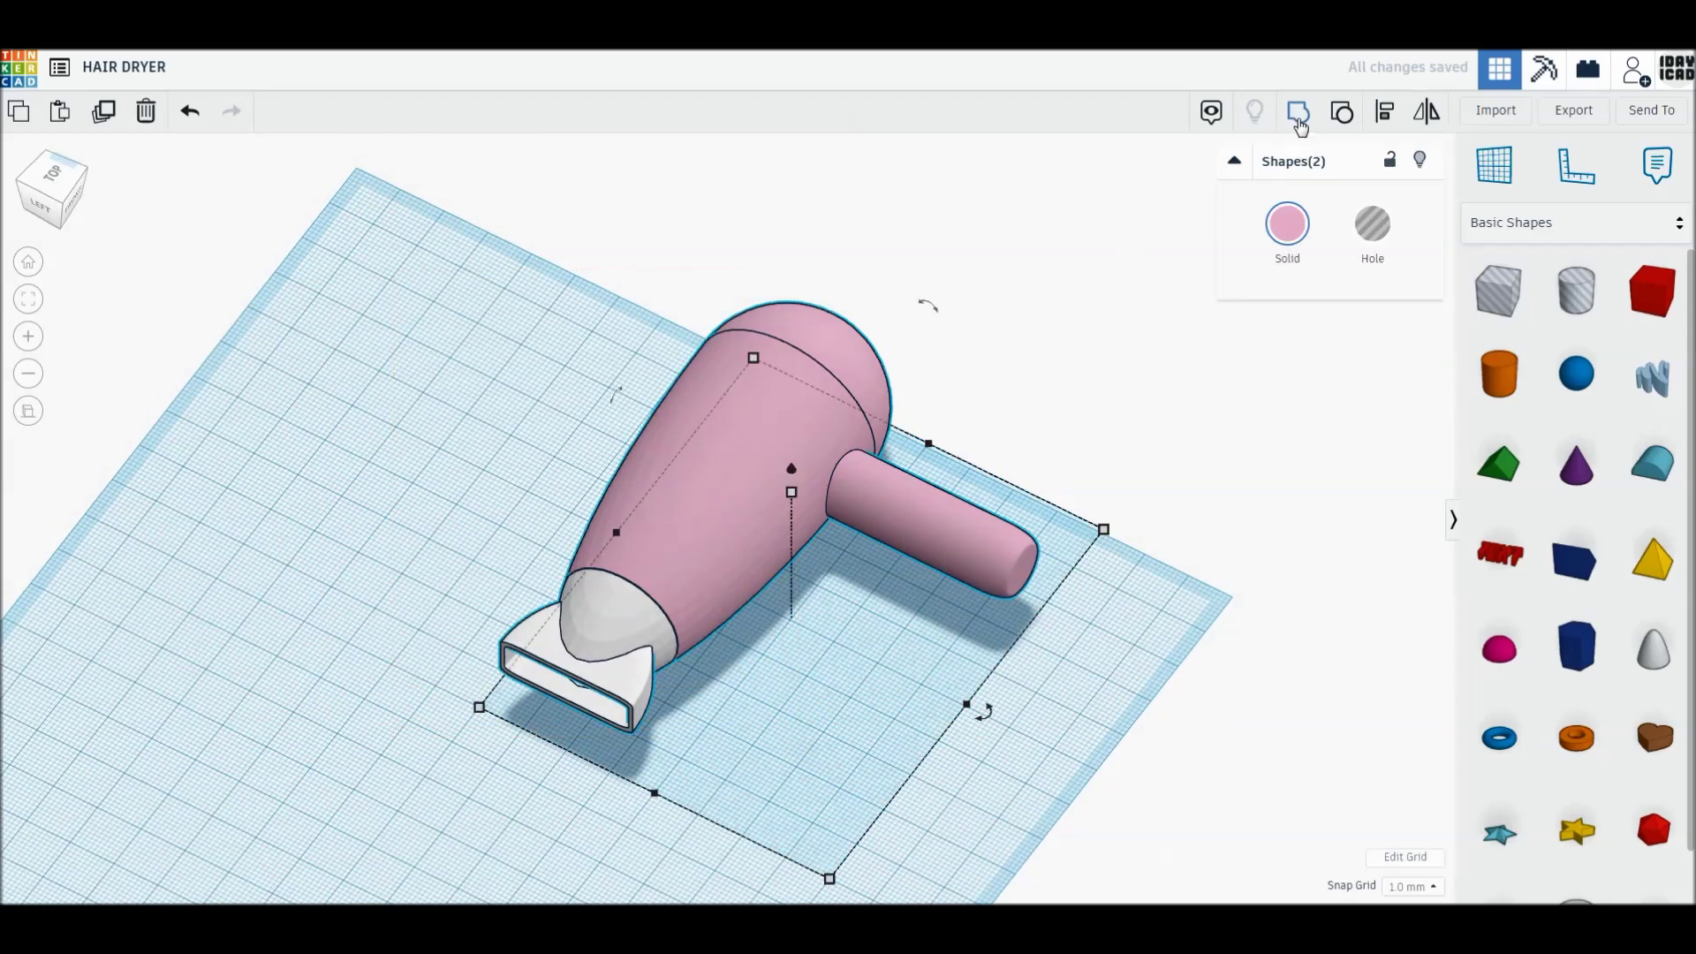
click(1298, 119)
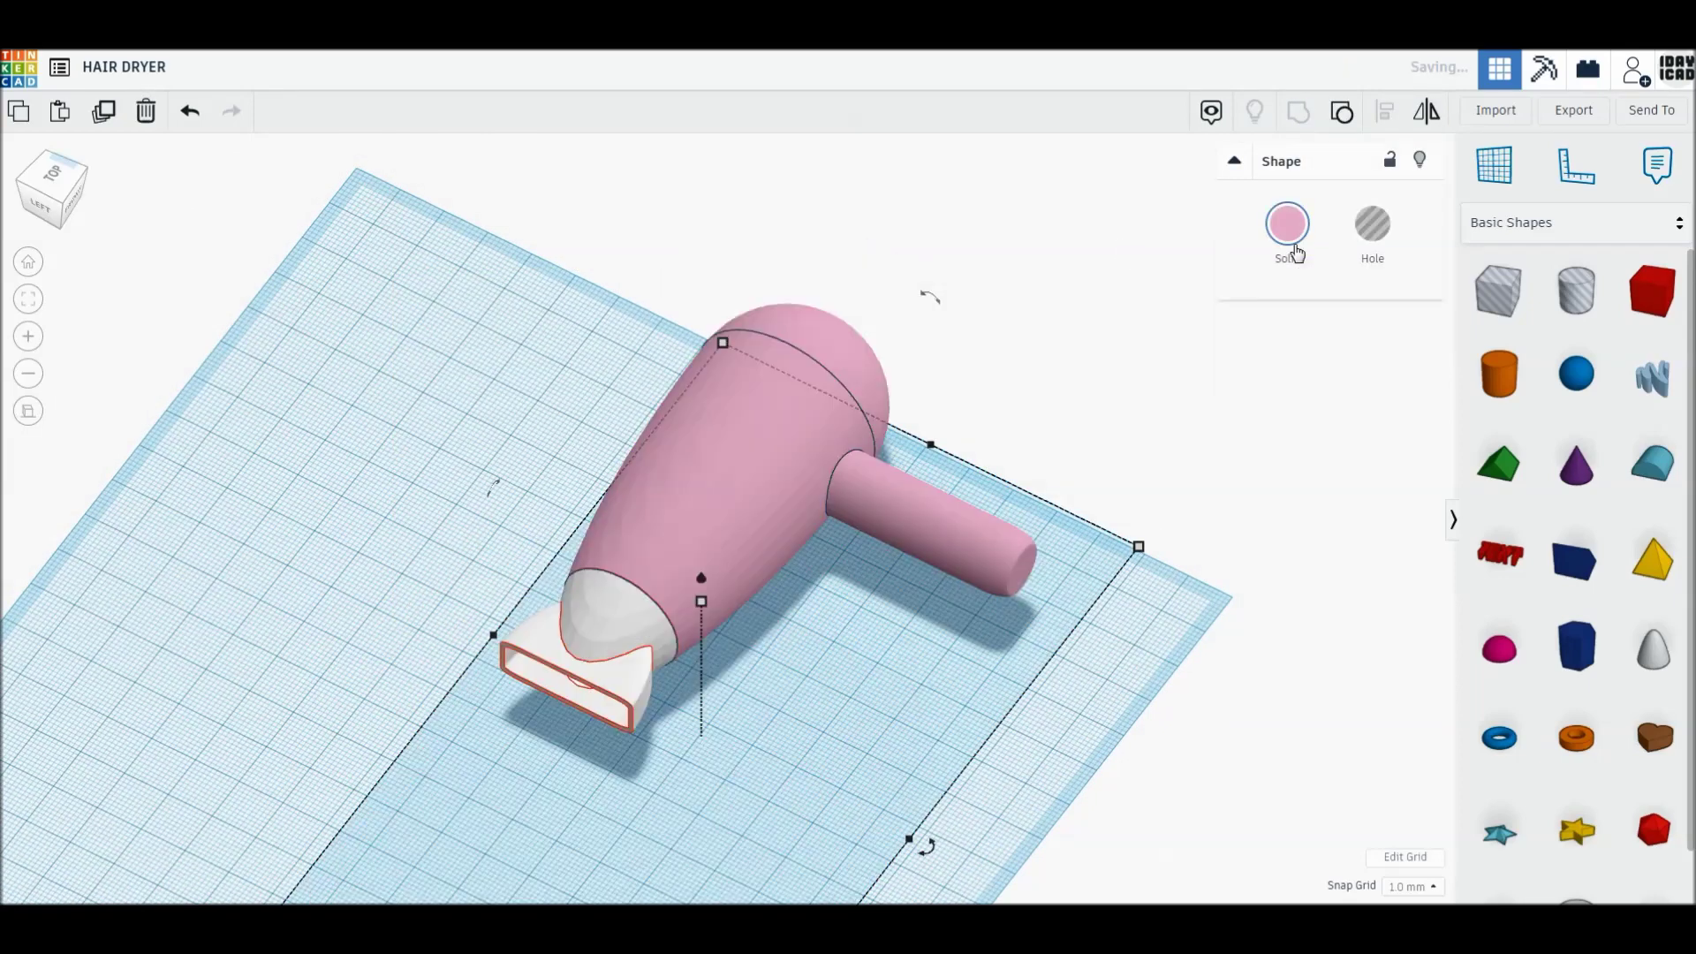
click(1294, 237)
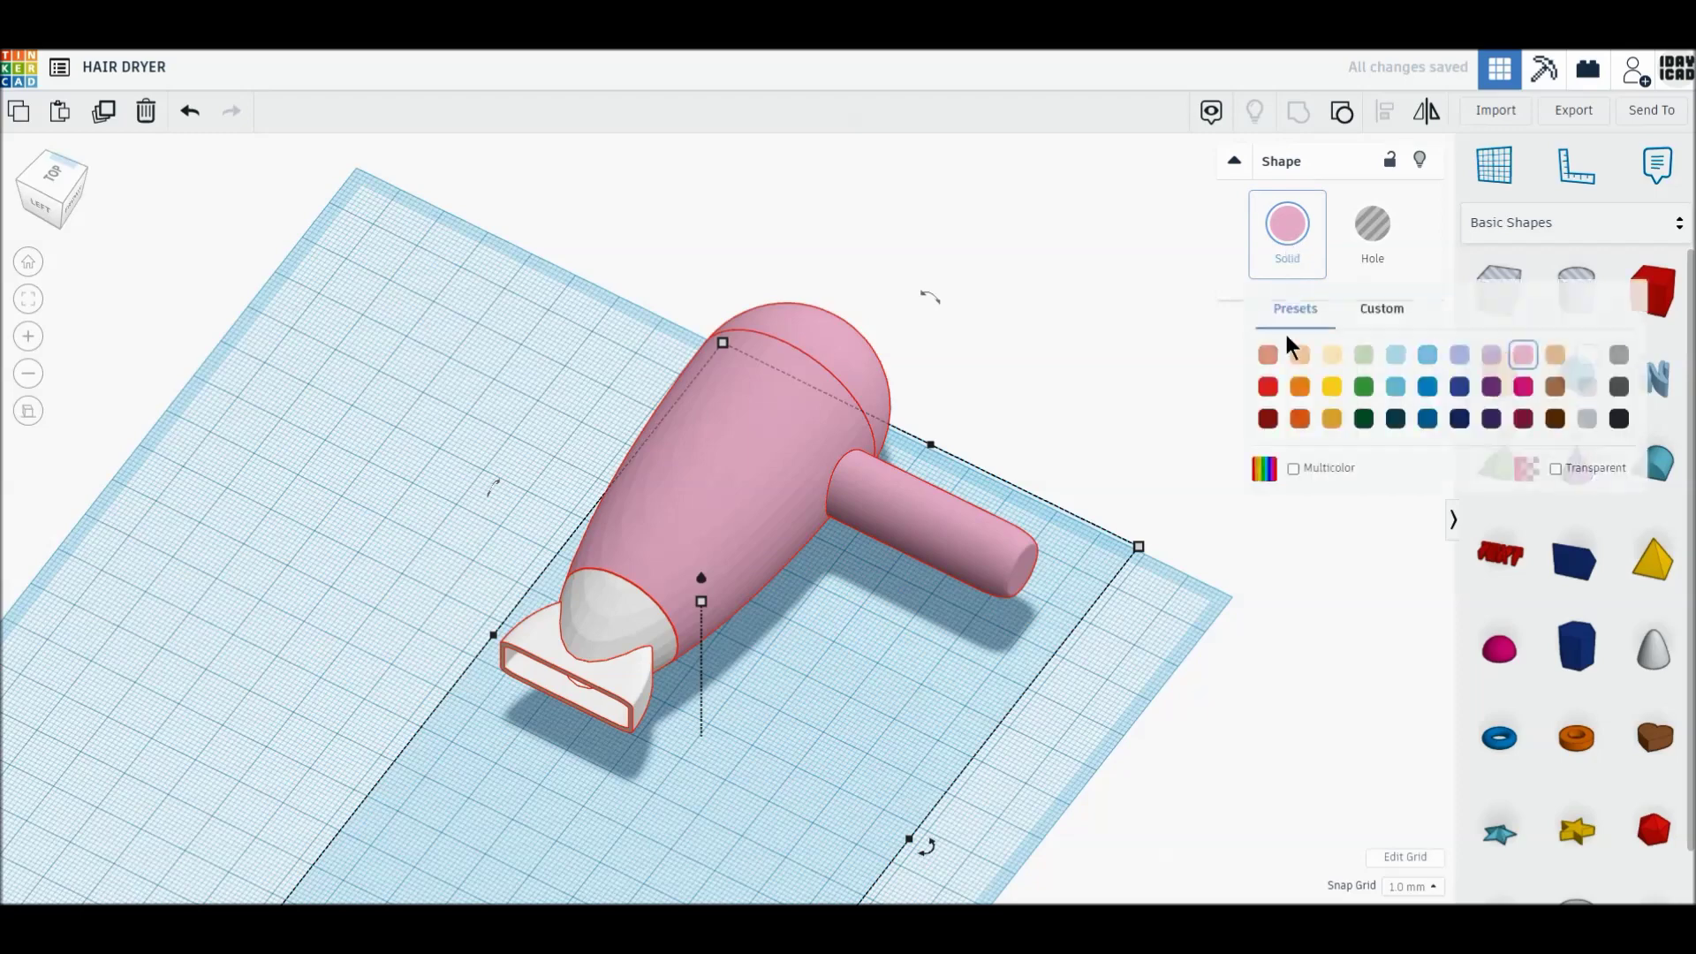
click(1291, 467)
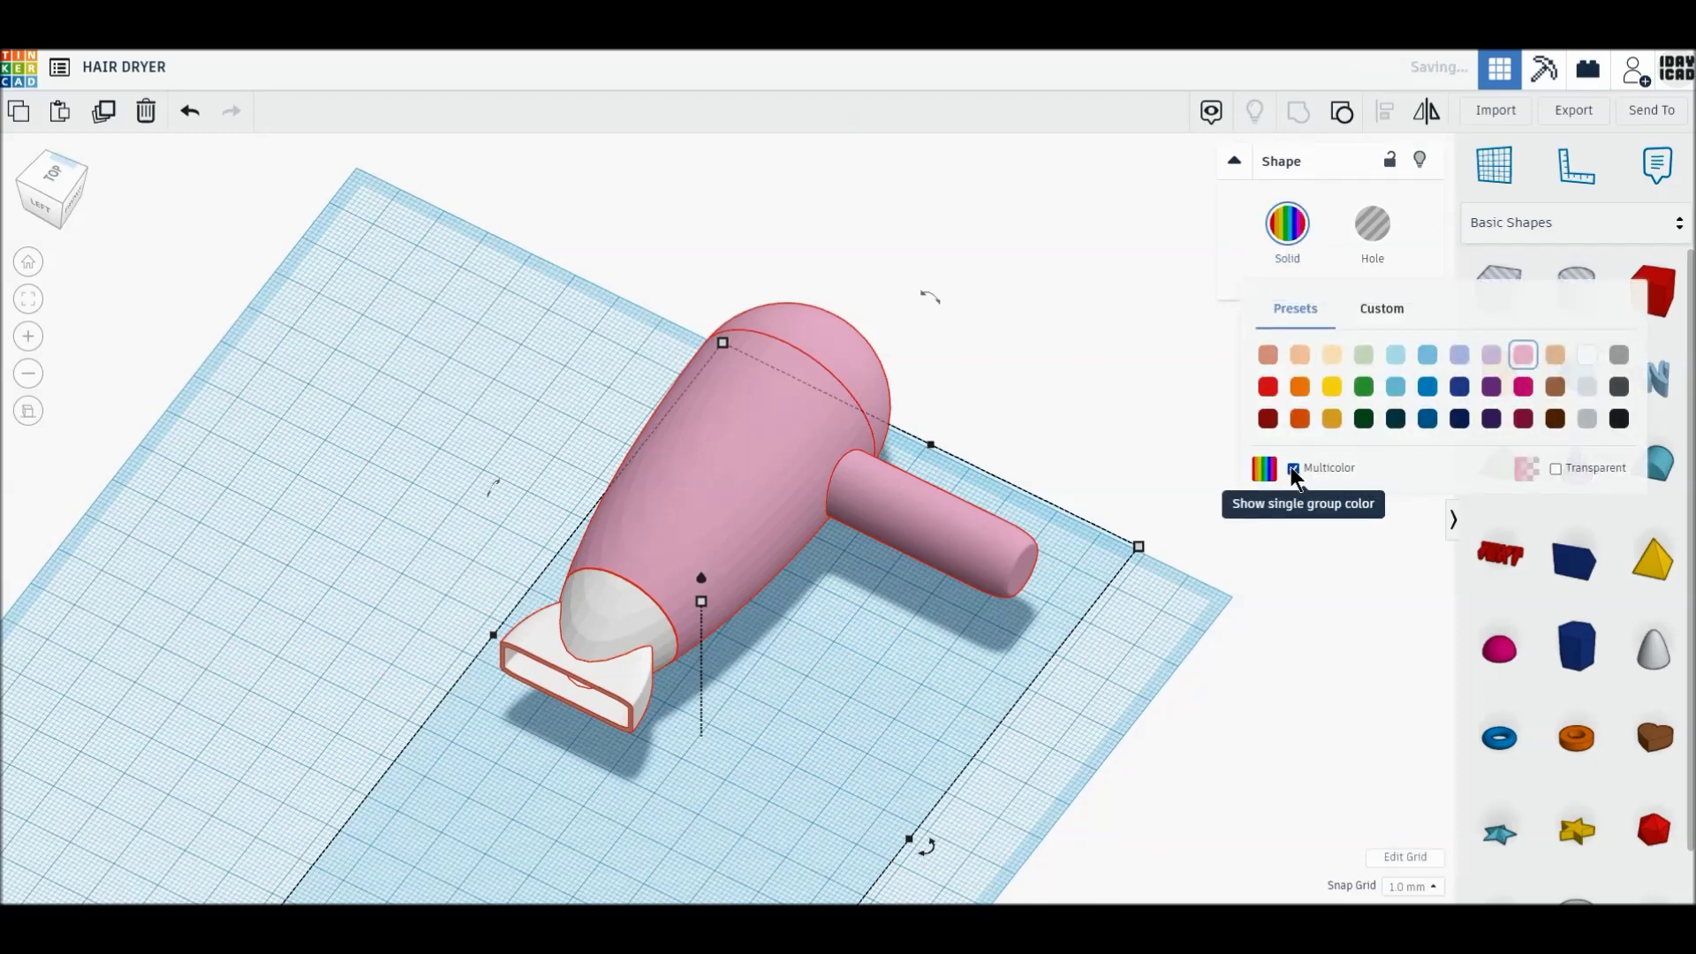
click(1076, 371)
right_drag(1120, 384, 892, 477)
click(49, 189)
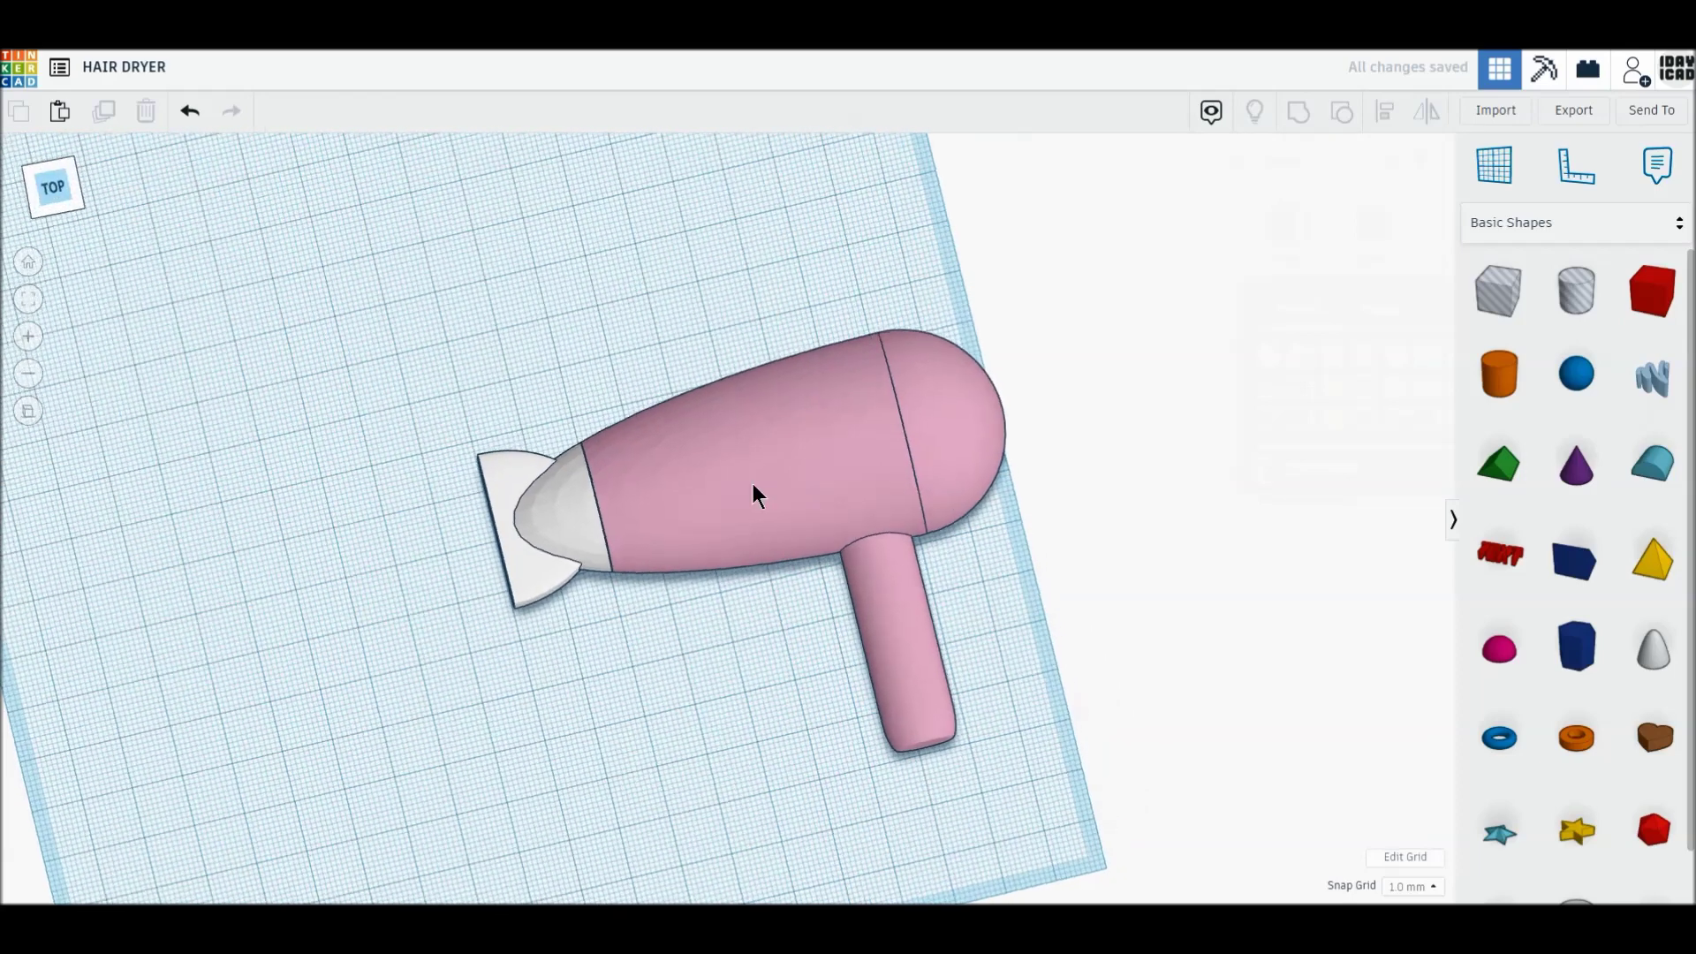
drag(721, 504, 718, 479)
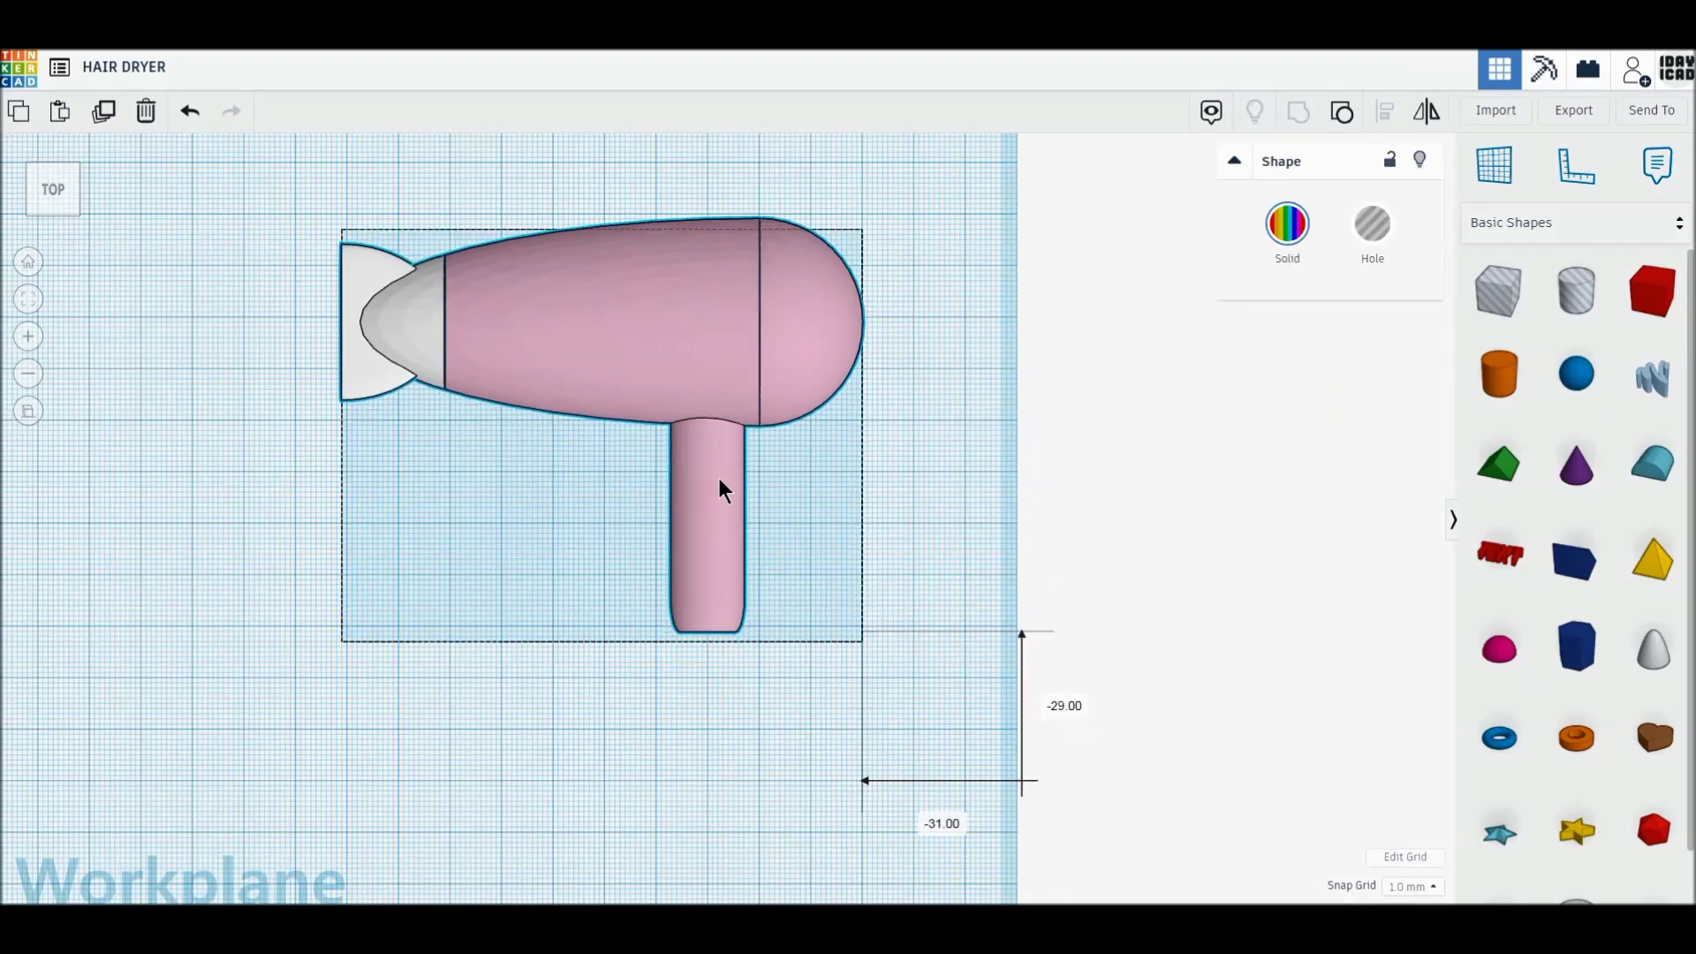
Place a new cylinder below the handle and shrink its footprint to about 6 × 5
click(987, 501)
drag(1506, 389, 690, 721)
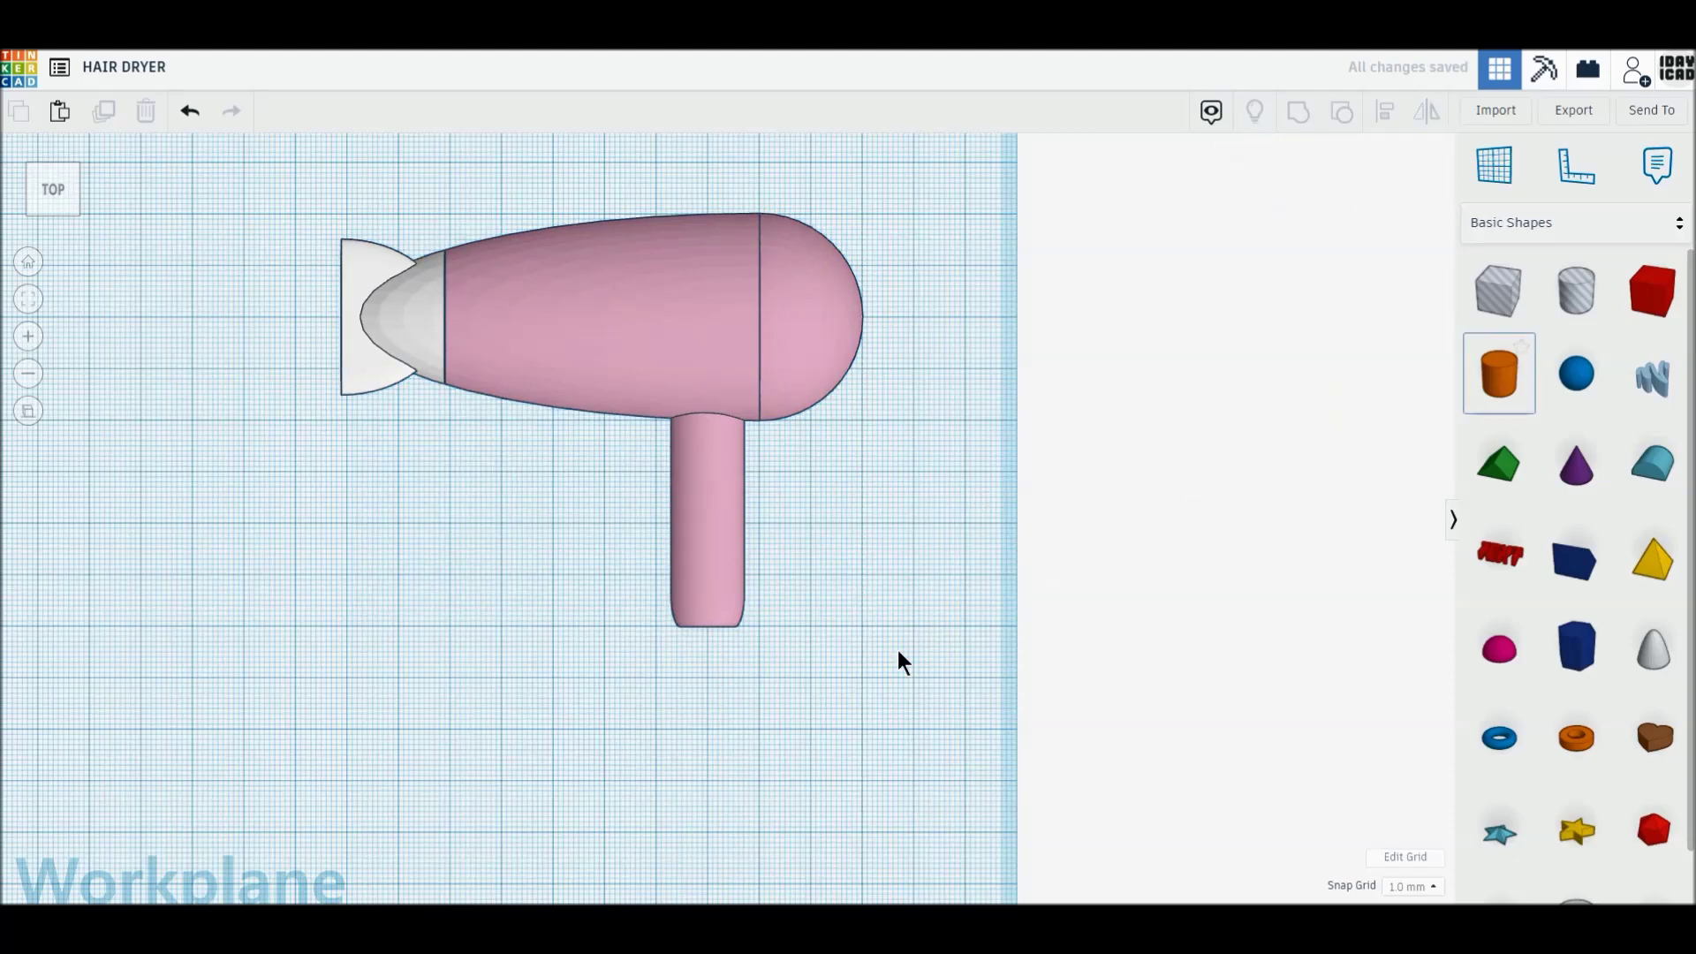
right_drag(690, 721, 938, 528)
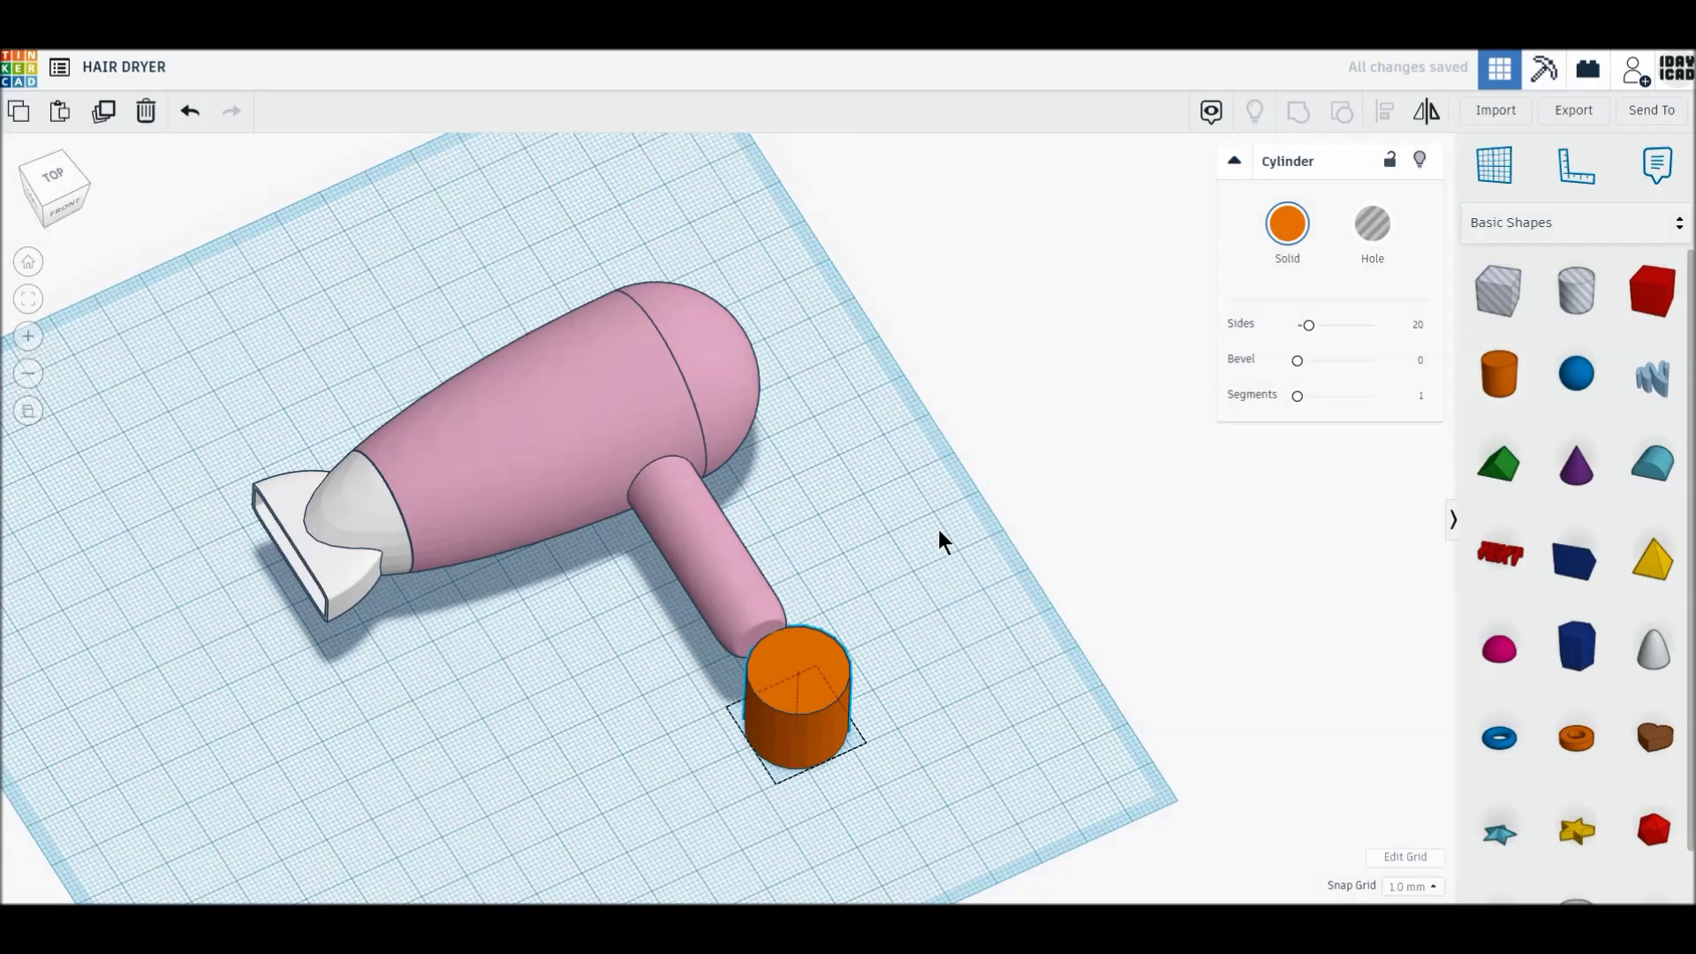
middle_drag(837, 779, 875, 692)
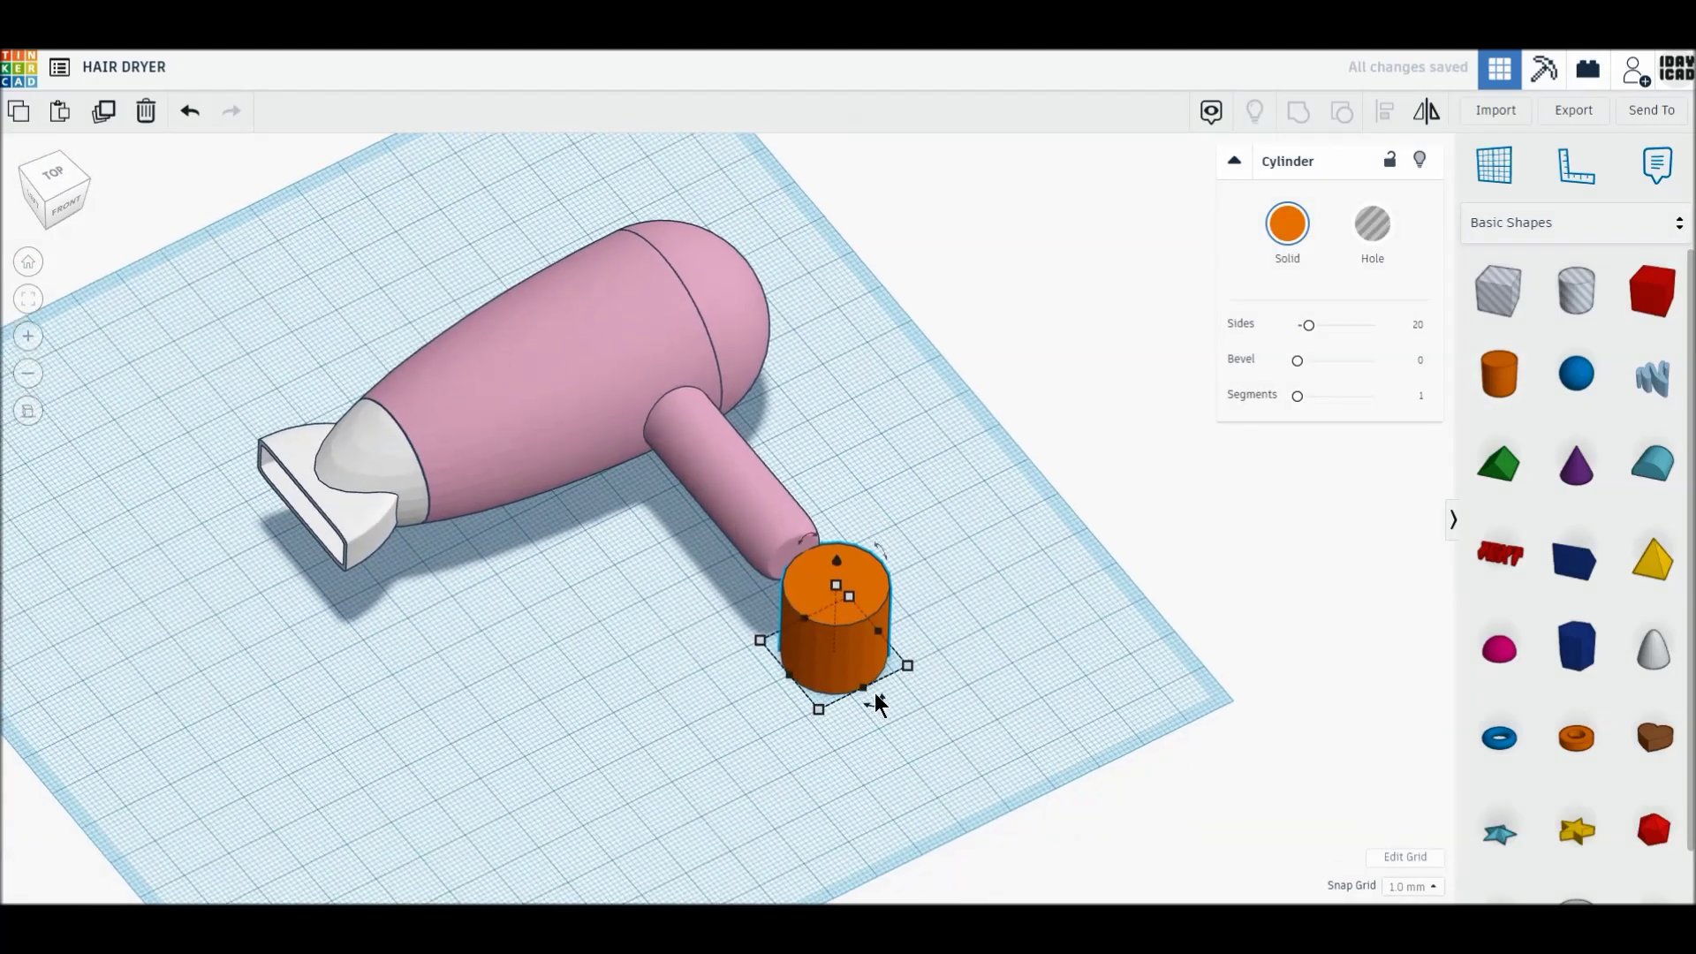
scroll(1014, 624, up, 2)
scroll(895, 724, up, 1)
scroll(895, 725, up, 1)
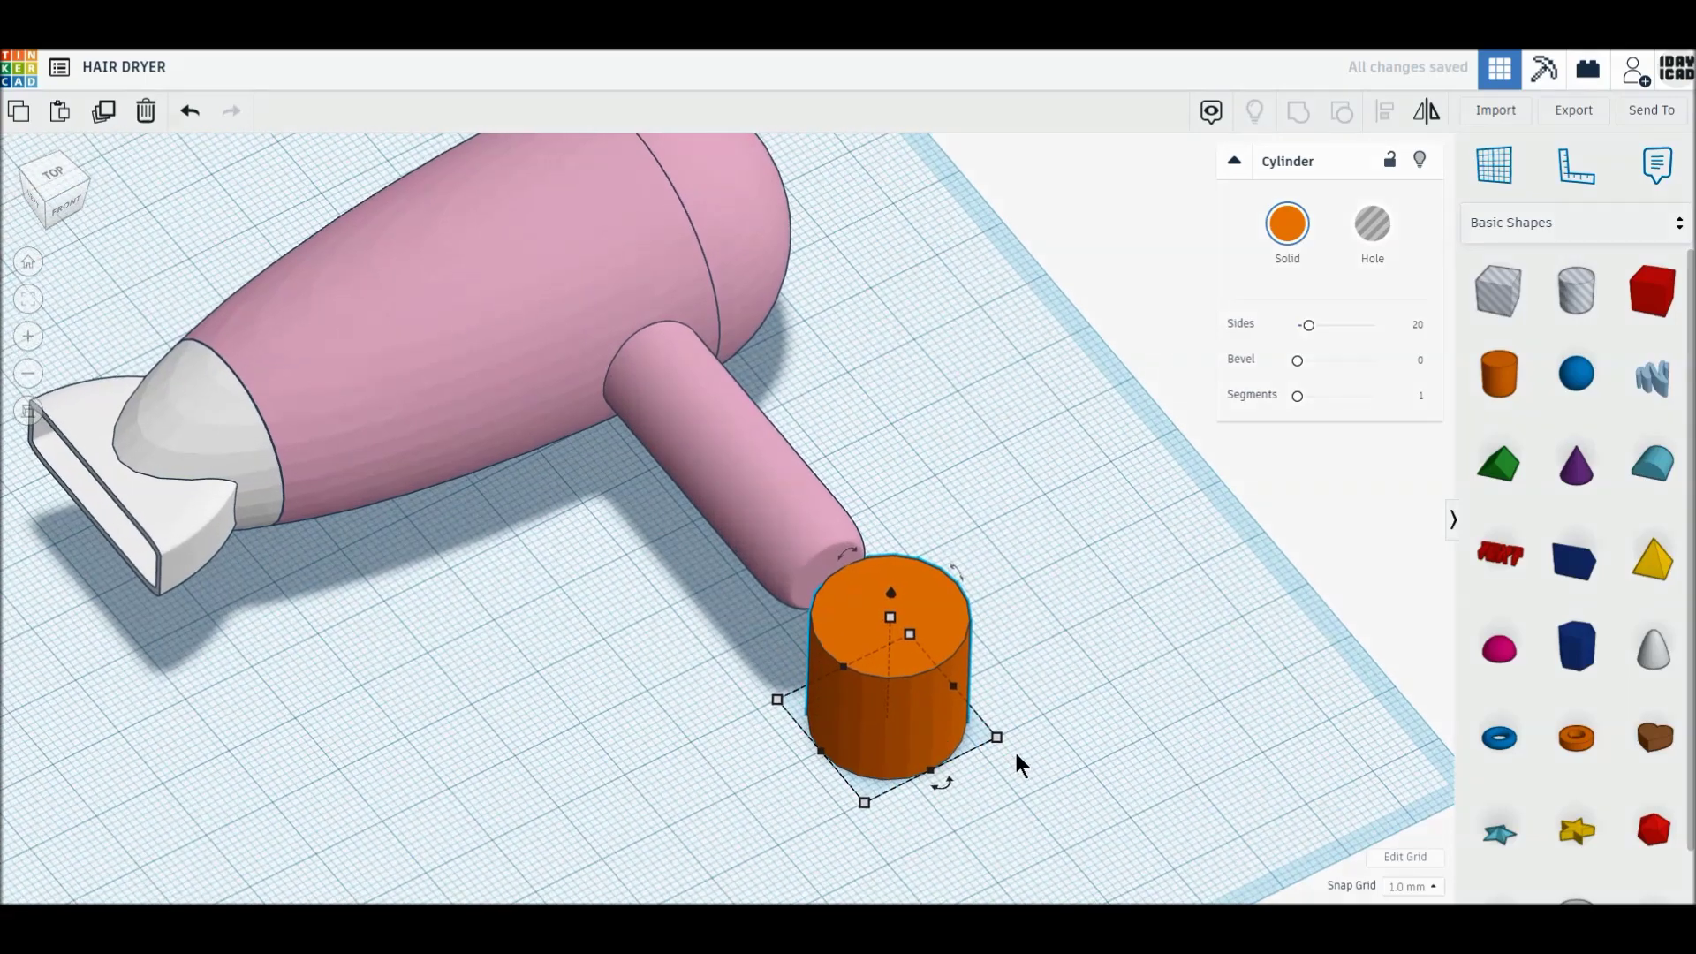
drag(903, 731, 834, 717)
Give the cylinder 64 sides, 2.5 bevel, 10 segments, grey colour and height 12
drag(1309, 325, 1438, 325)
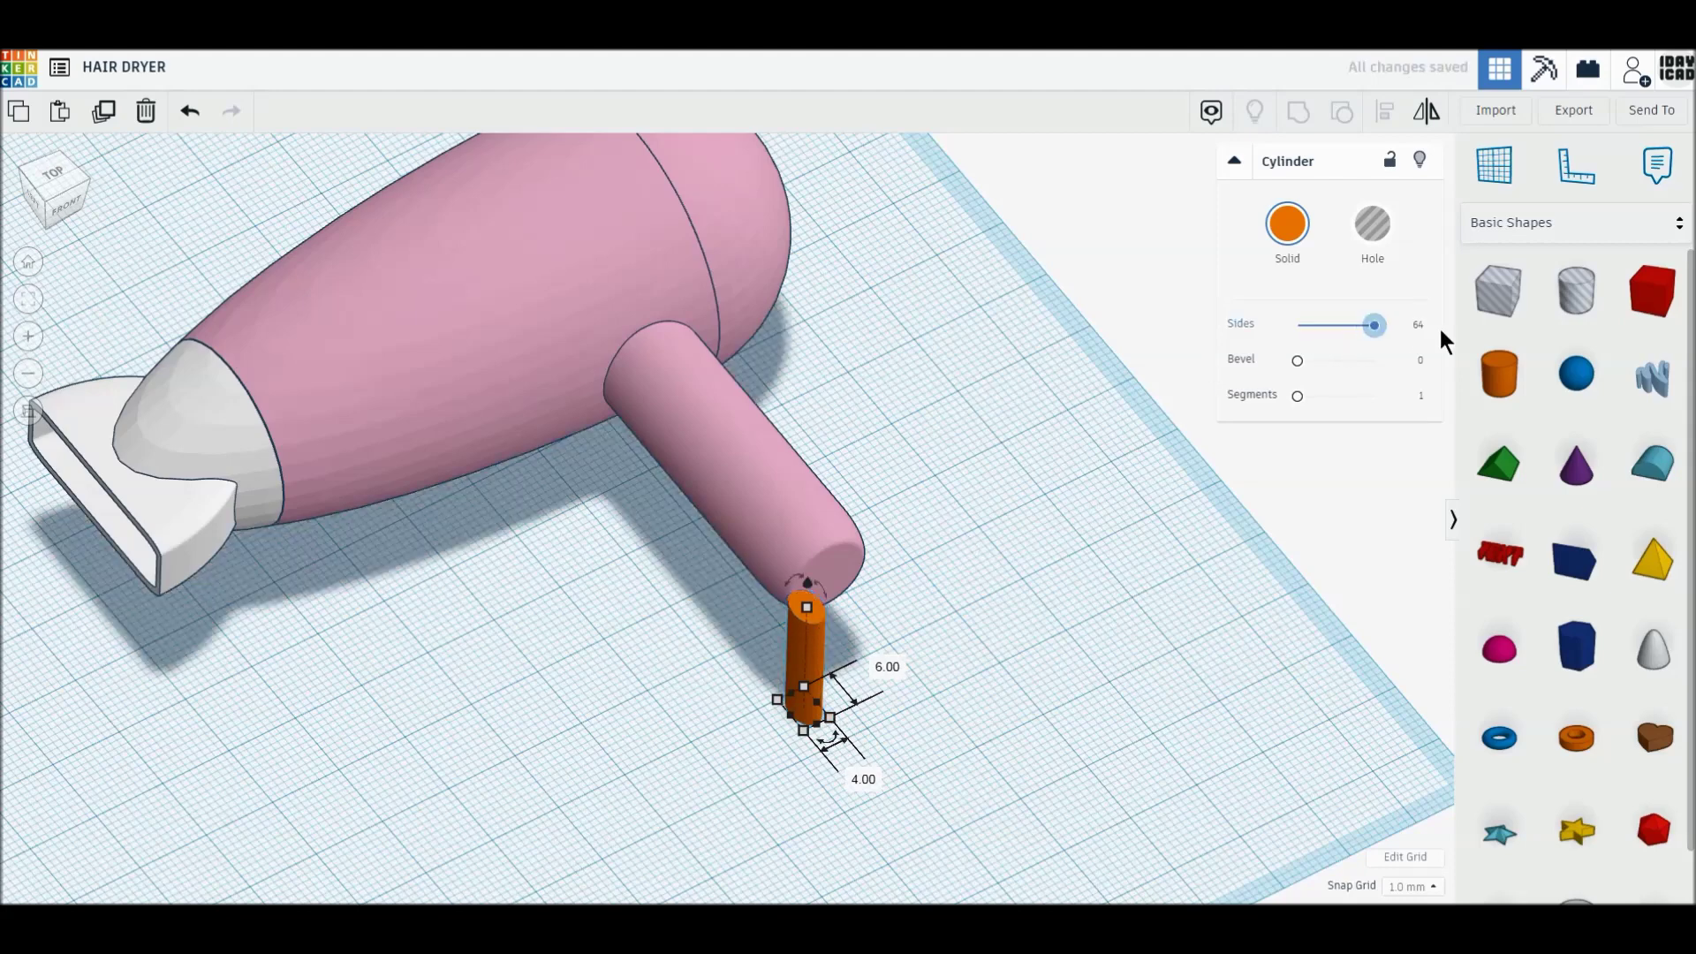
drag(1297, 360, 1446, 366)
drag(1297, 396, 1438, 391)
click(1312, 249)
click(1621, 357)
mouse_move(805, 607)
mouse_move(809, 617)
mouse_down()
mouse_move(813, 649)
mouse_move(792, 654)
mouse_up()
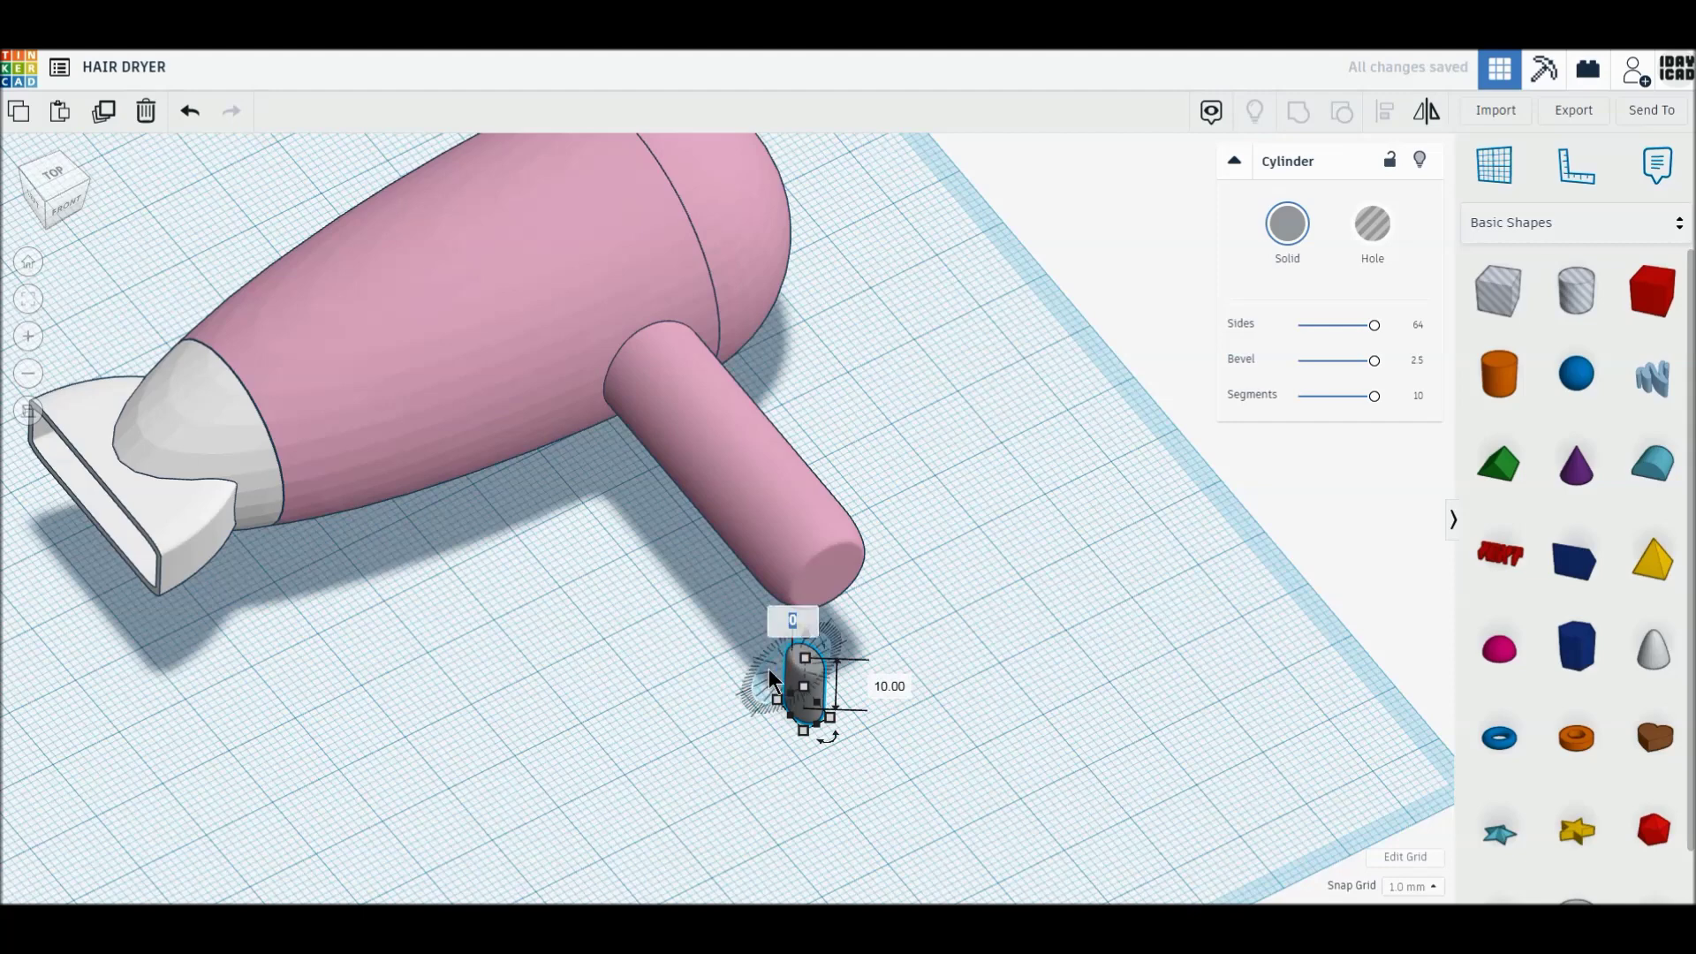
Rotate the cylinder 90° and move it up beside the handle in Top view
text(90)
key(Return)
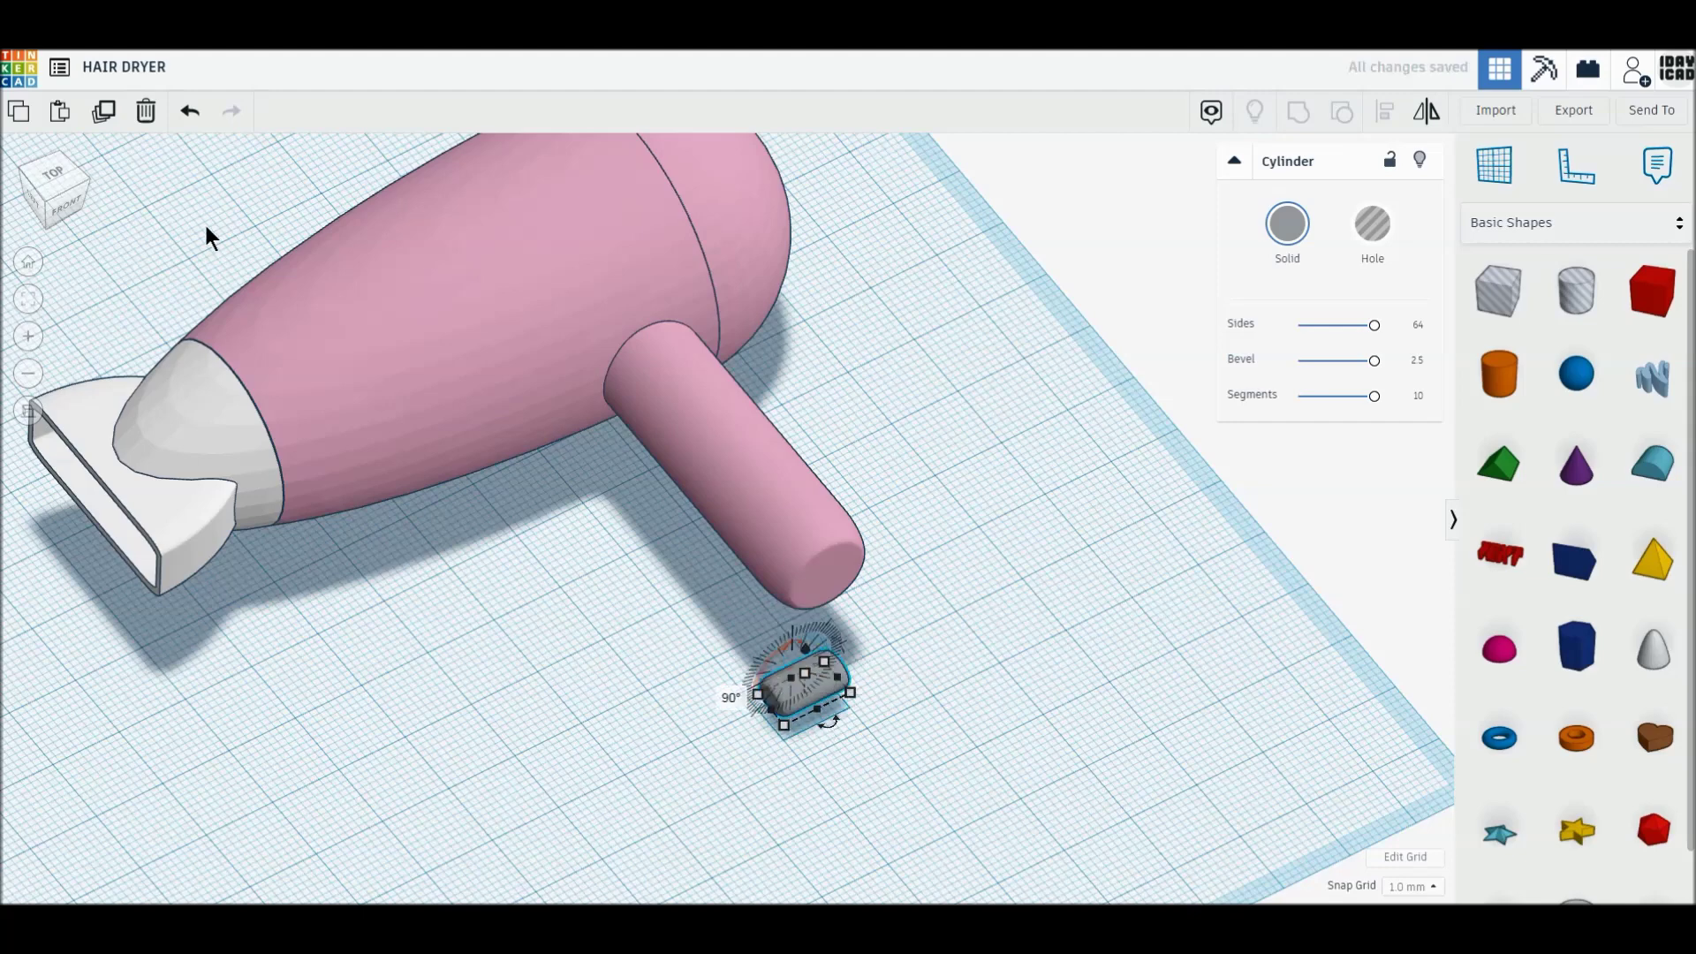
click(56, 179)
drag(726, 664, 726, 353)
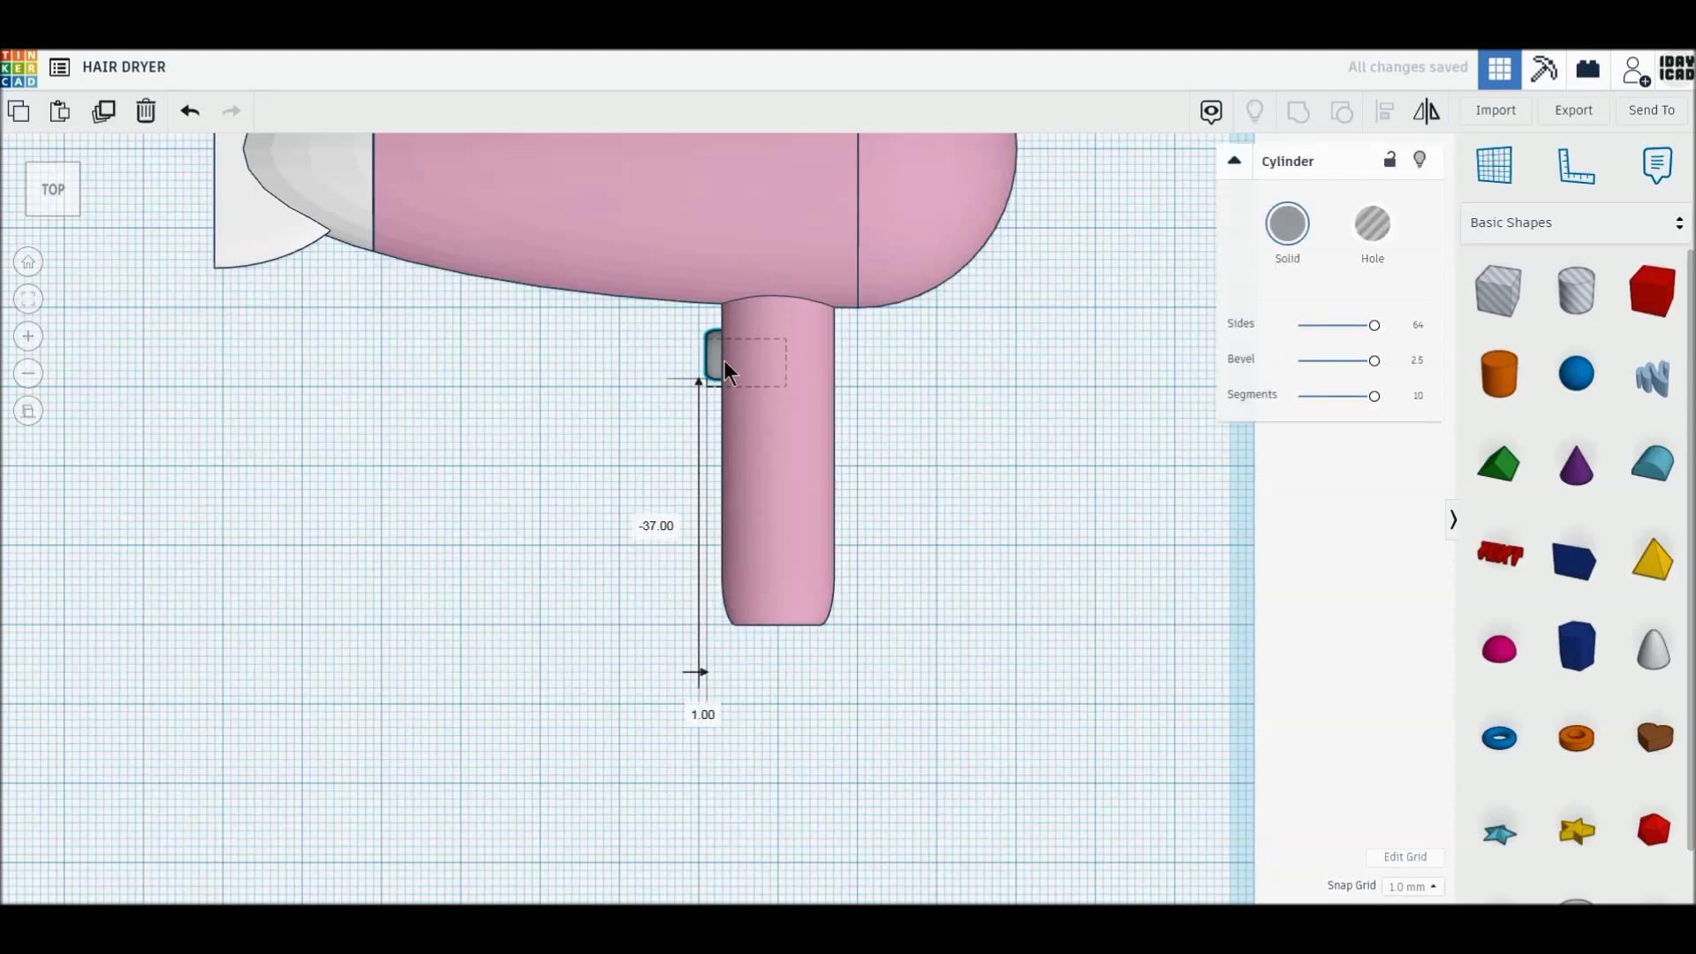
Select the dryer and button together and align the button with the dryer
right_drag(574, 507, 103, 257)
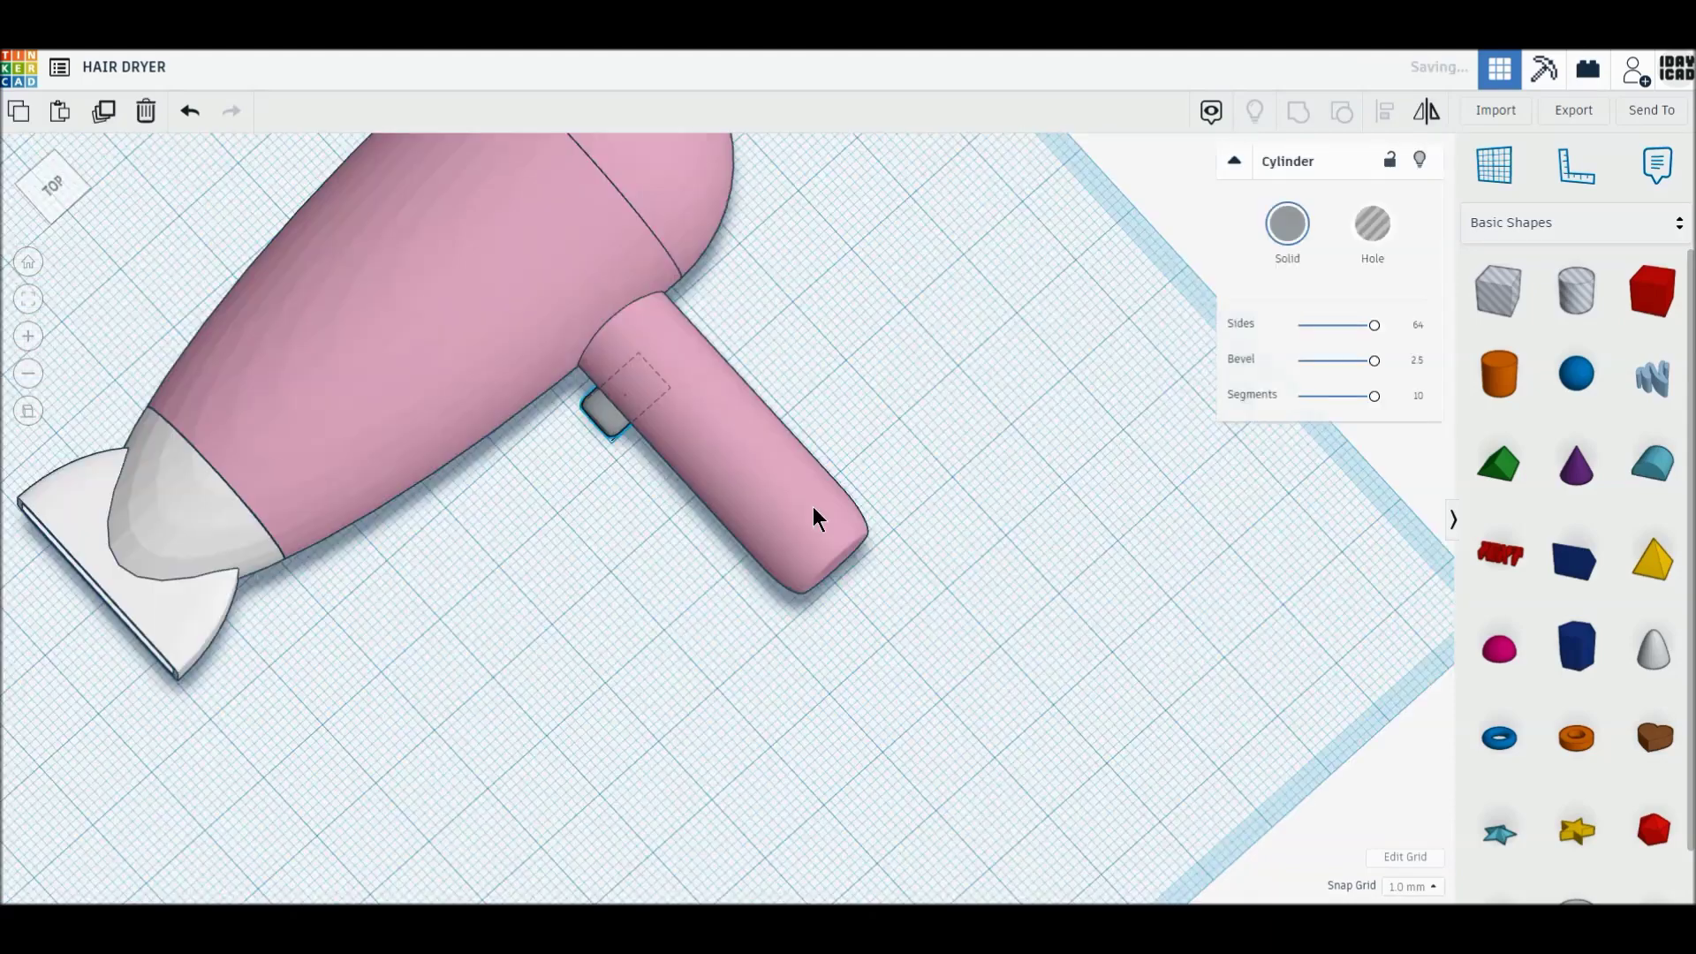
shift+drag(703, 691, 437, 593)
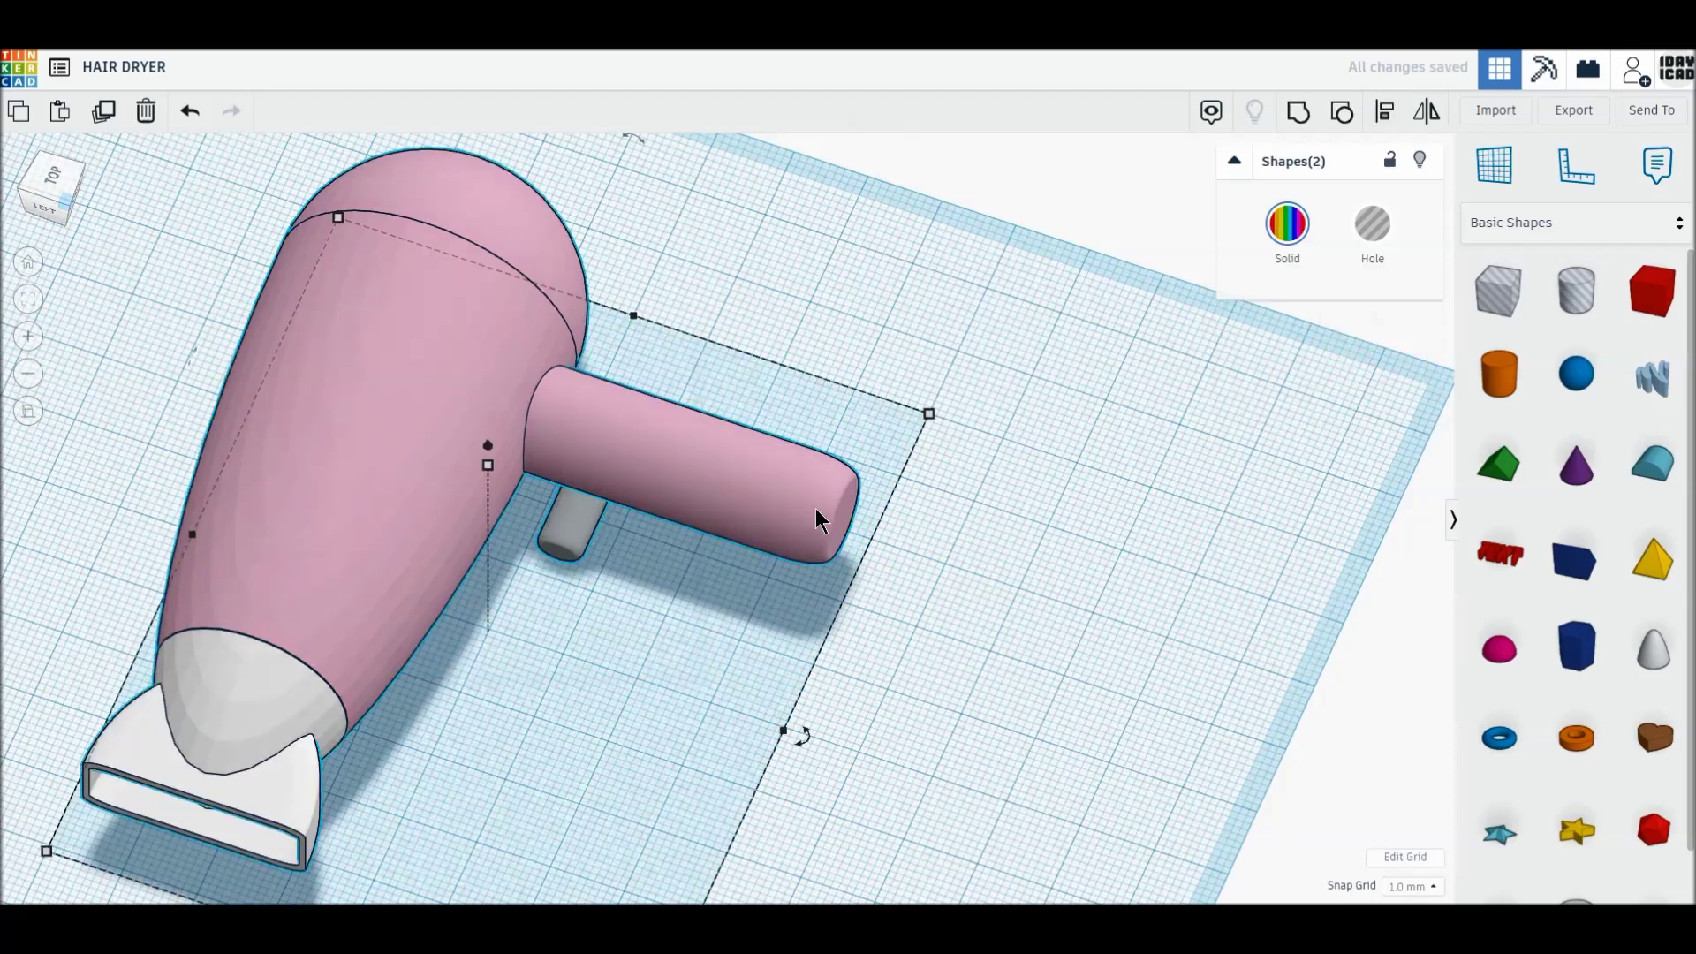
click(1384, 111)
scroll(1016, 402, down, 2)
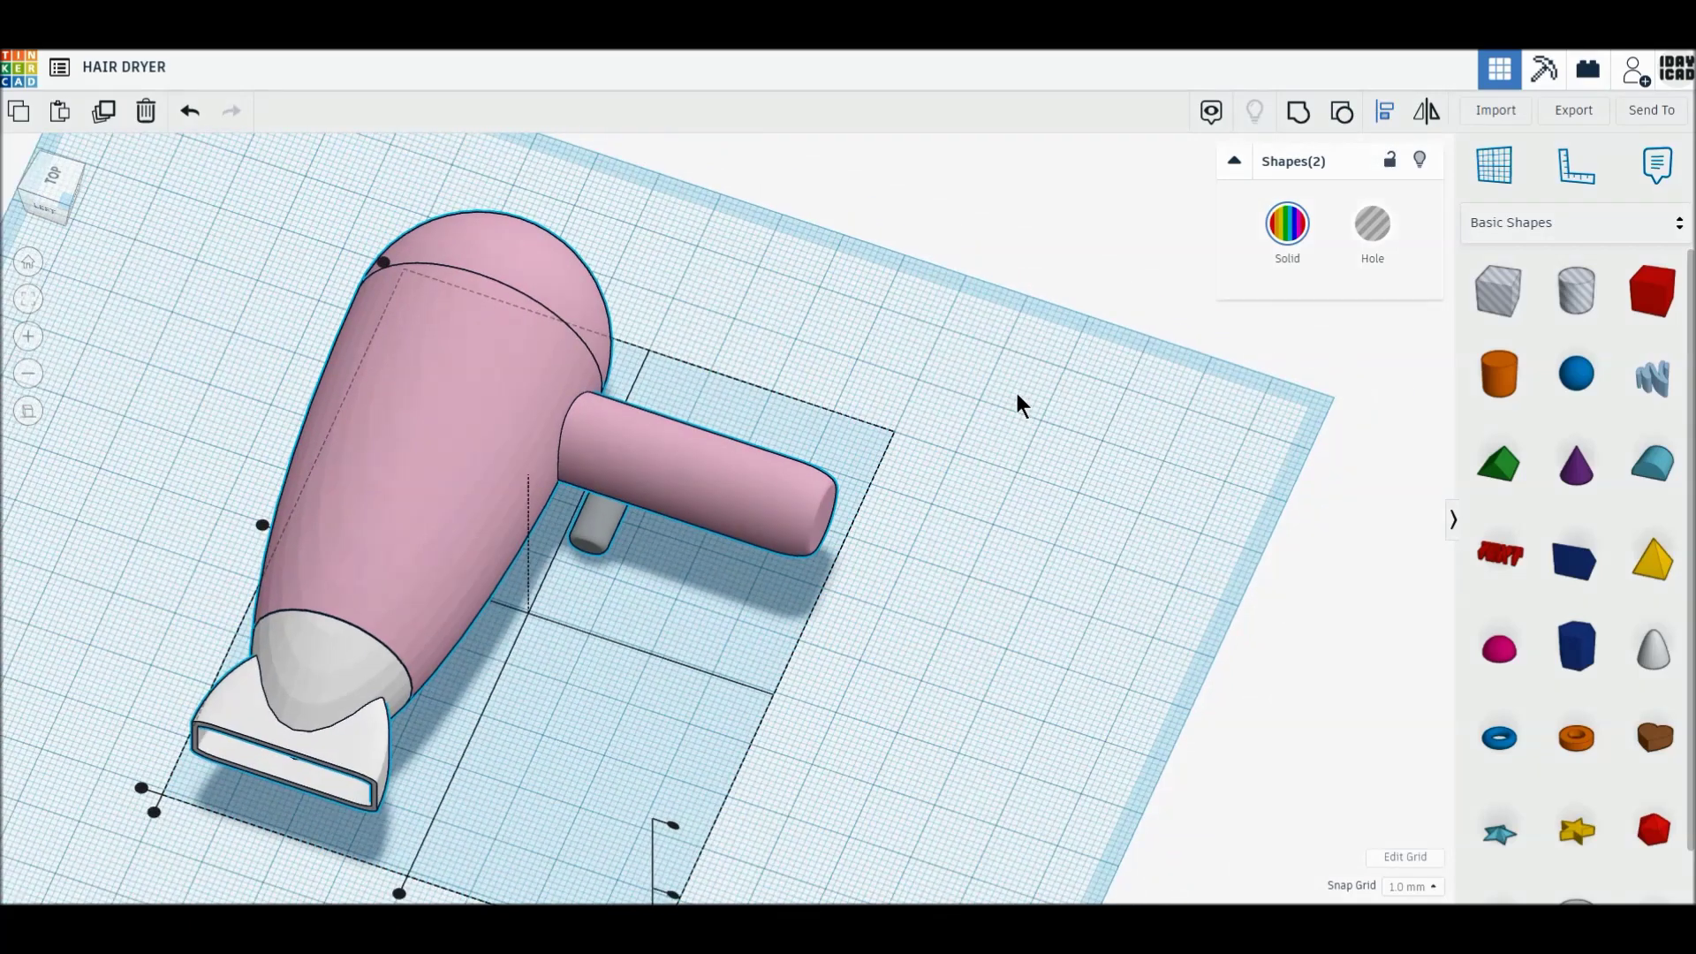
click(674, 887)
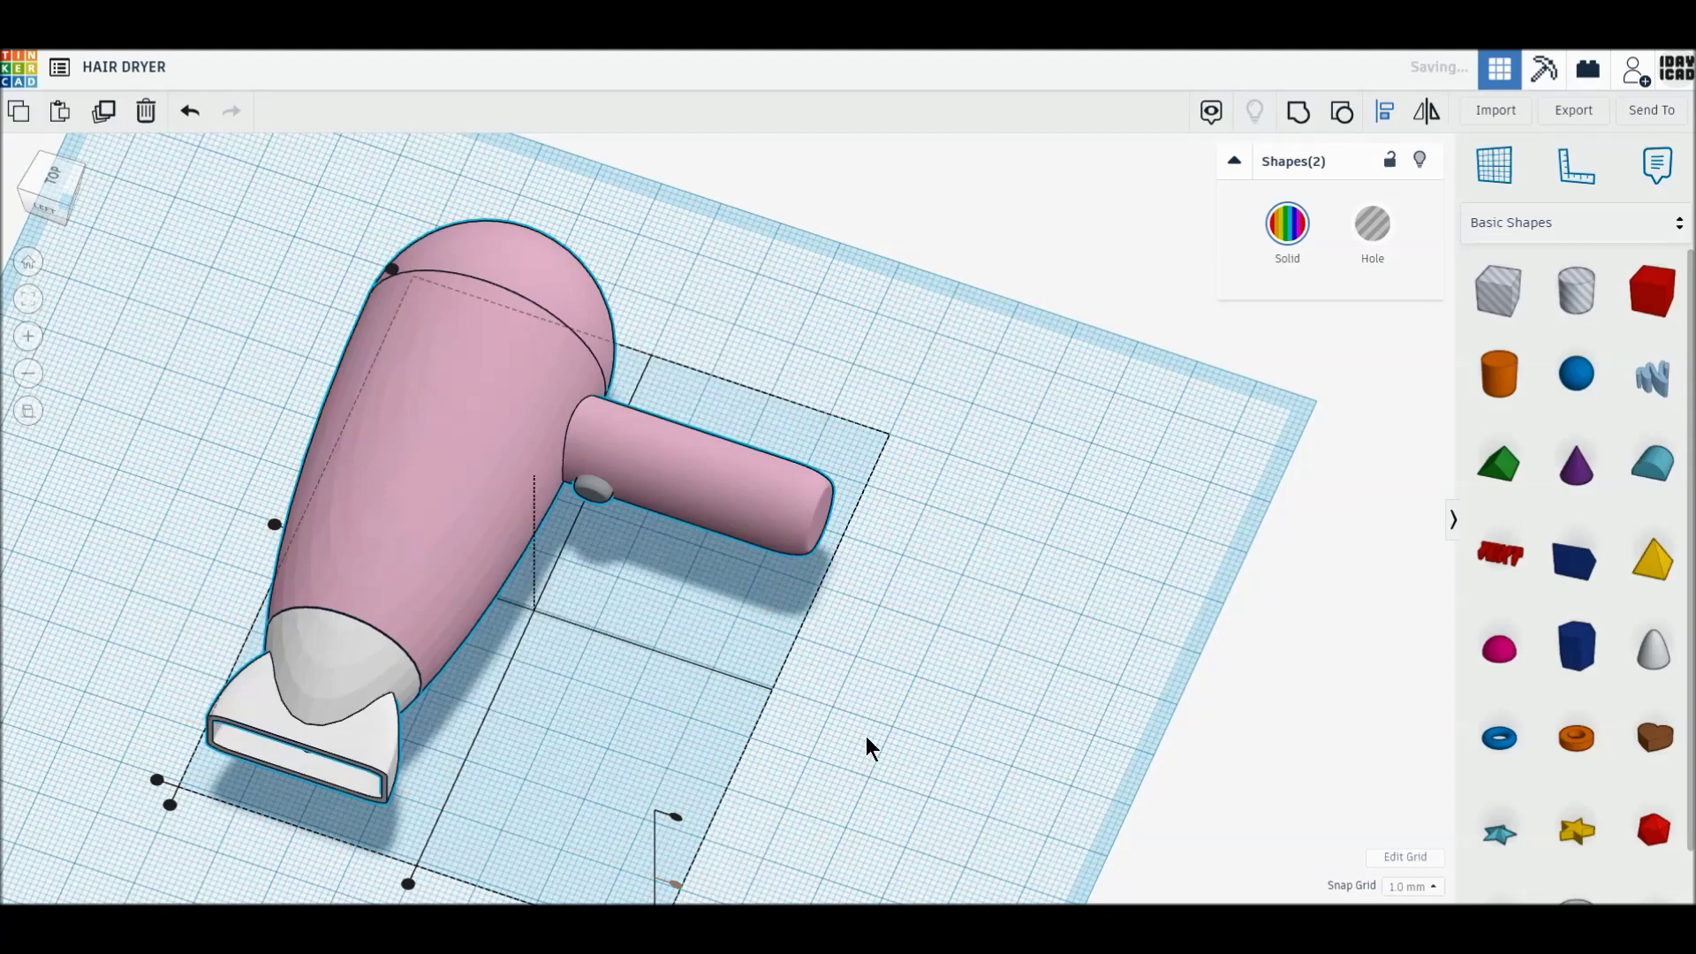
click(874, 731)
mouse_move(878, 729)
right_down()
mouse_move(924, 659)
mouse_move(878, 691)
mouse_move(560, 760)
right_up()
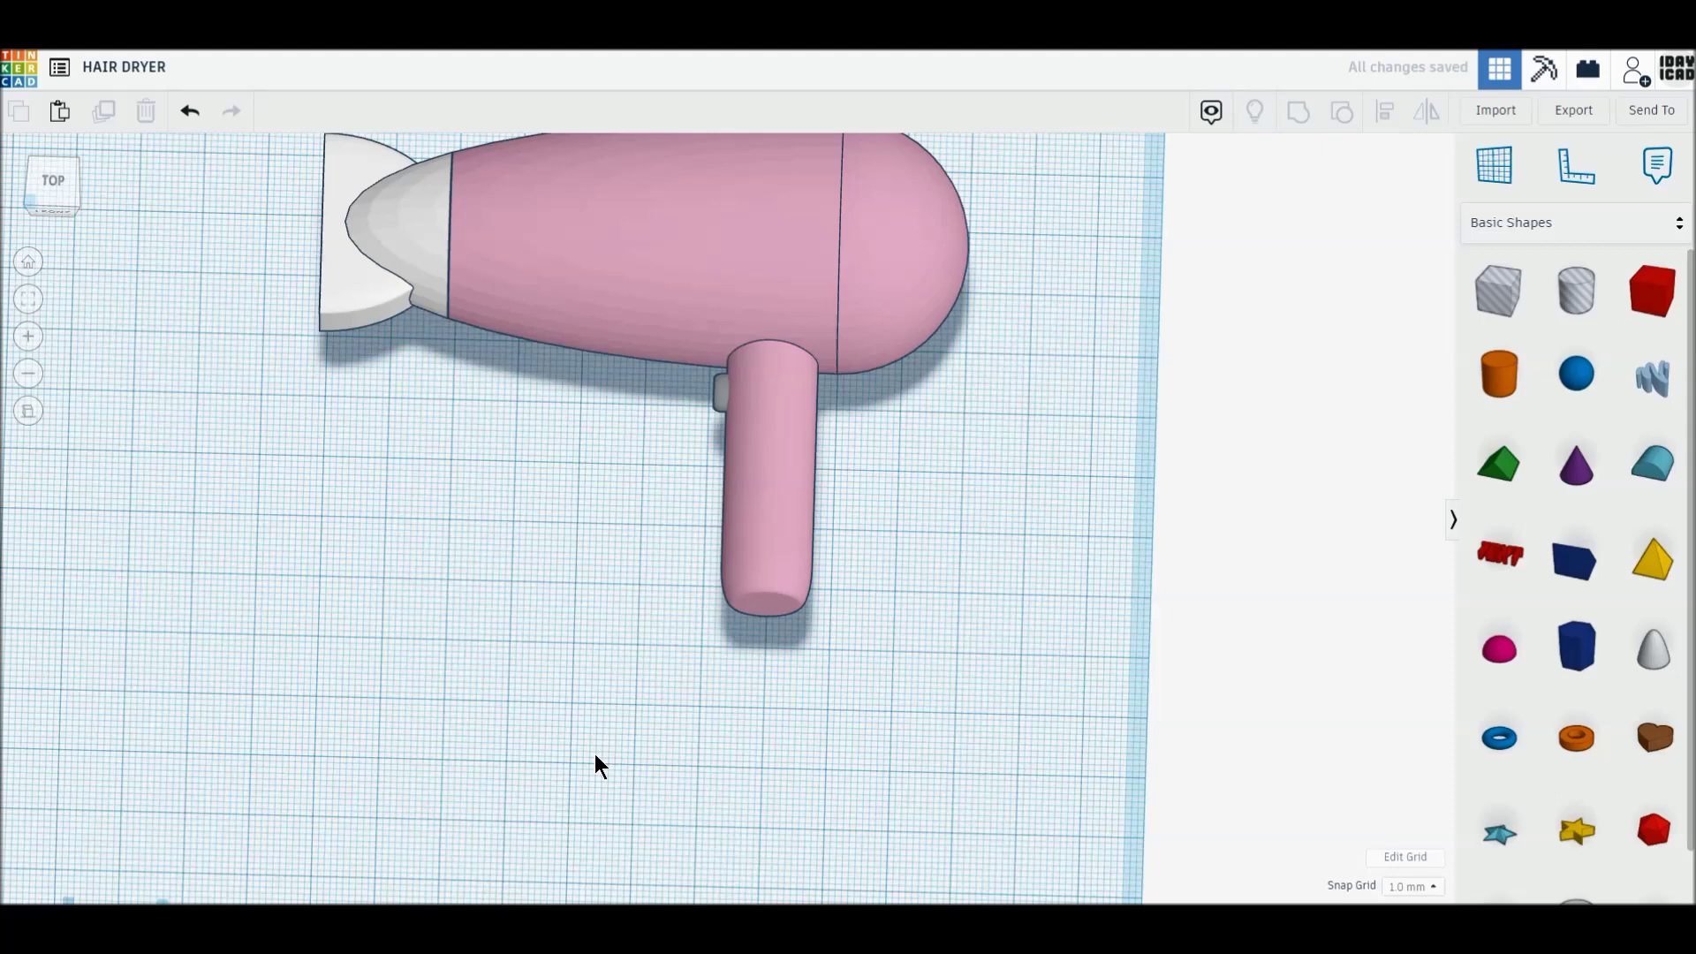
Recolour the button cylinder dark grey
click(717, 396)
click(1273, 232)
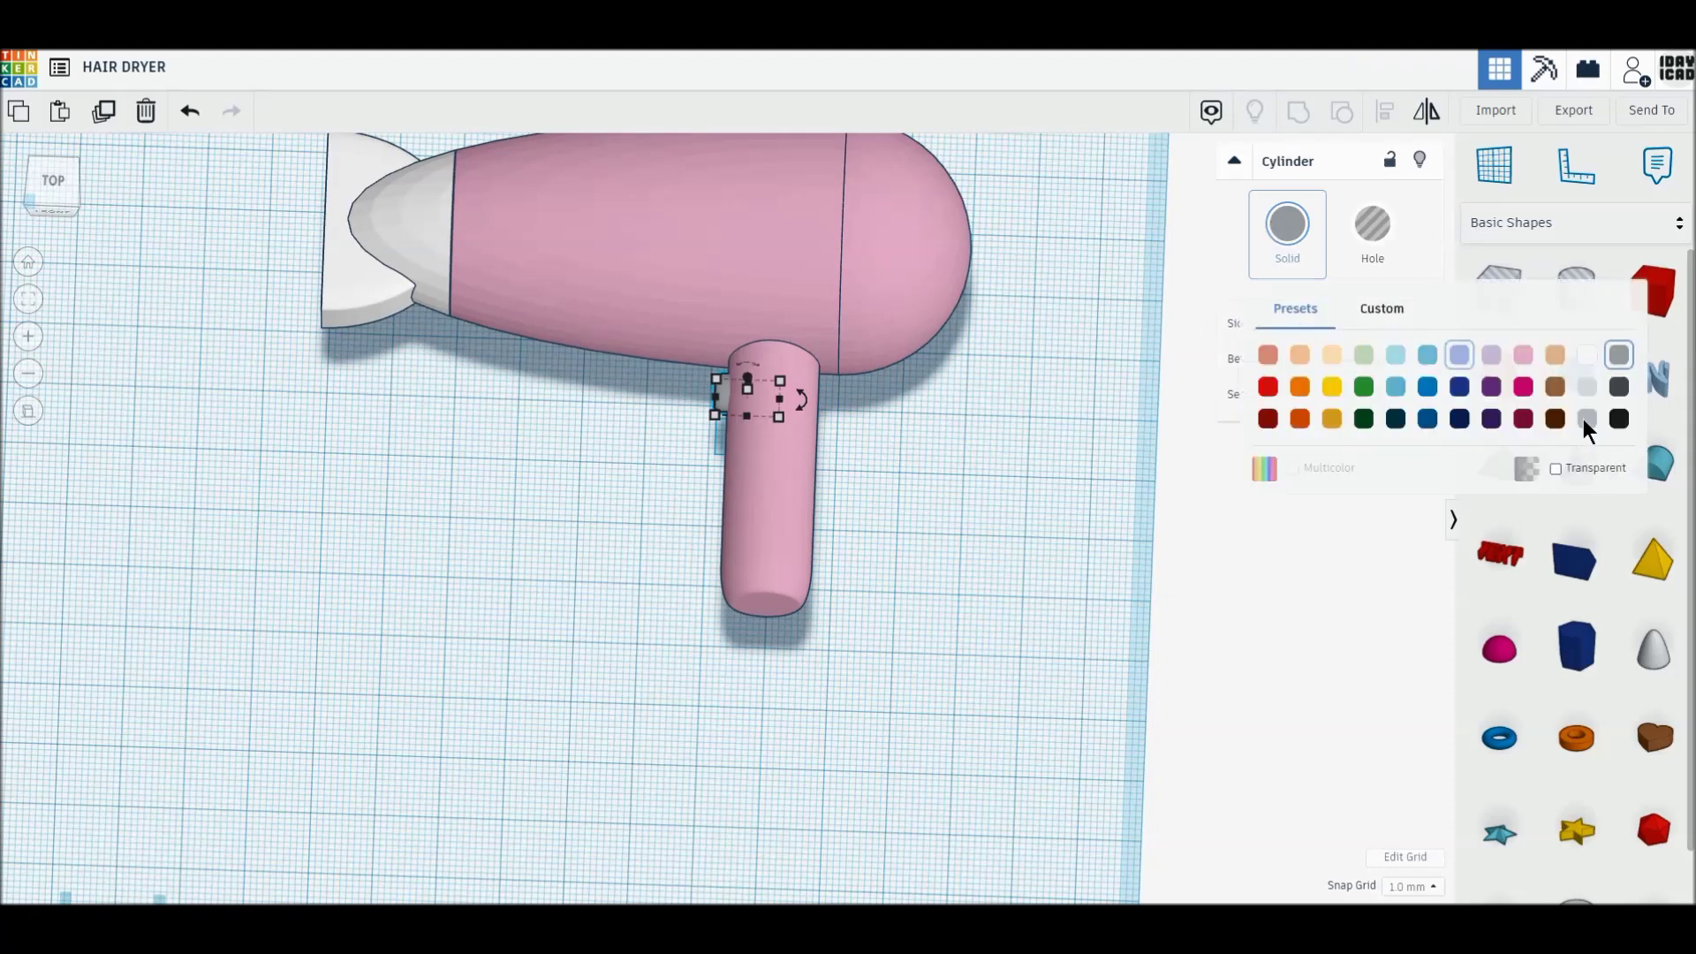
click(1614, 385)
click(700, 671)
scroll(877, 601, down, 2)
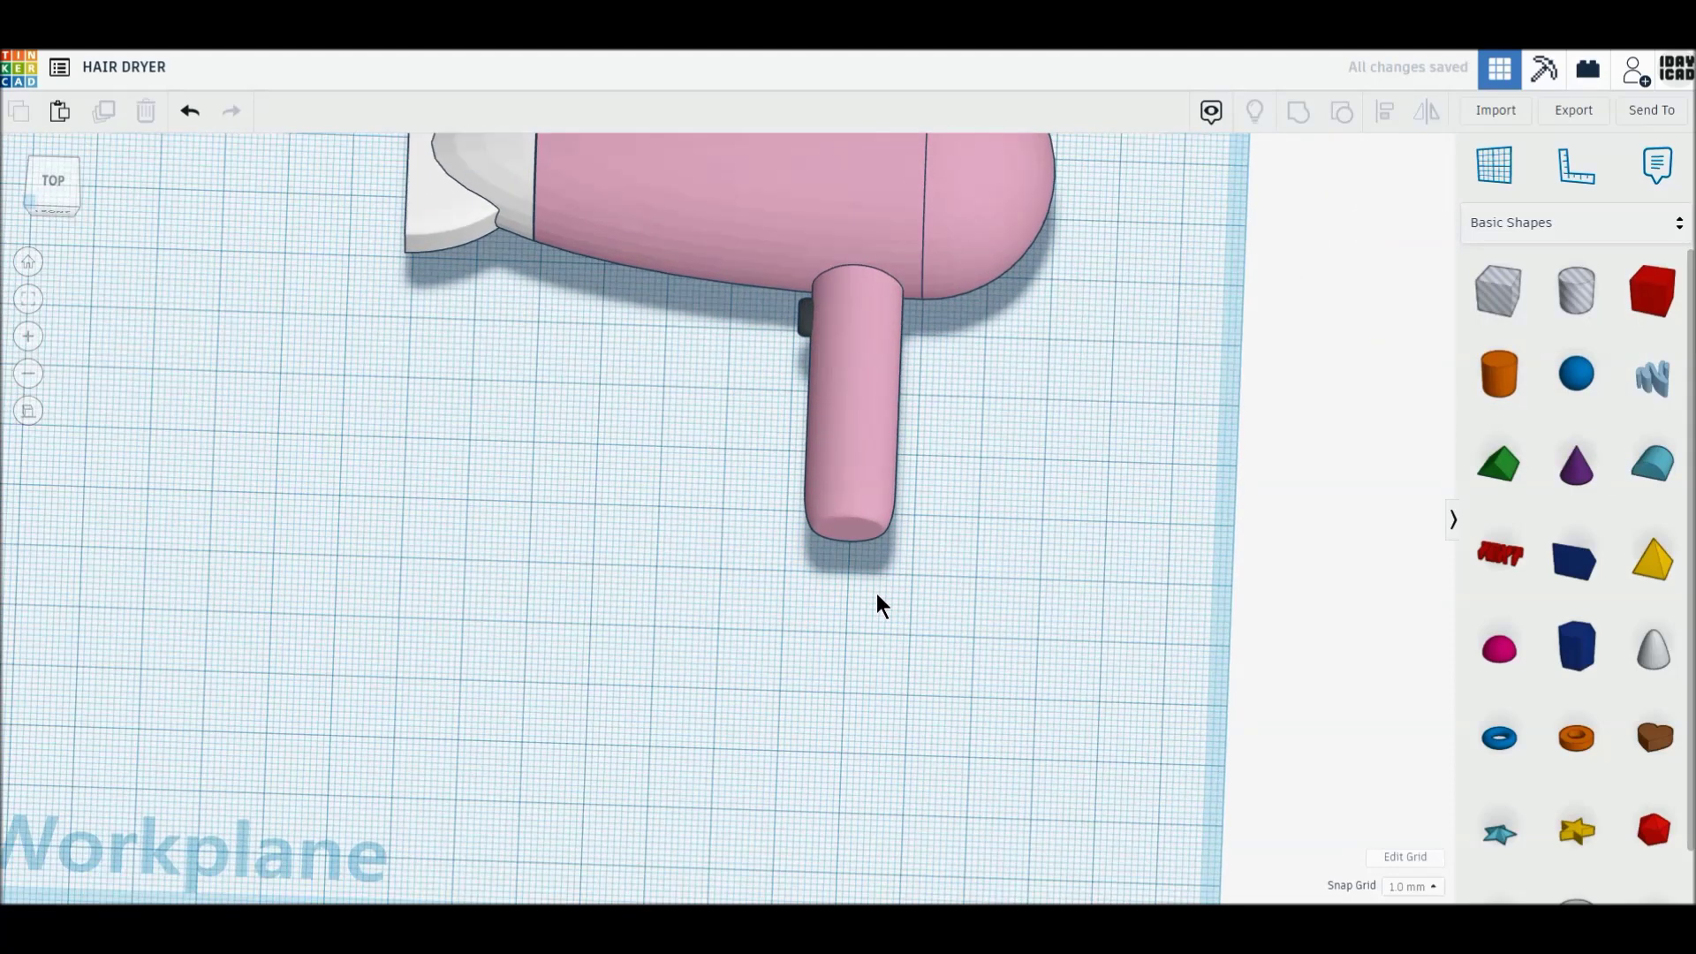
scroll(878, 607, down, 1)
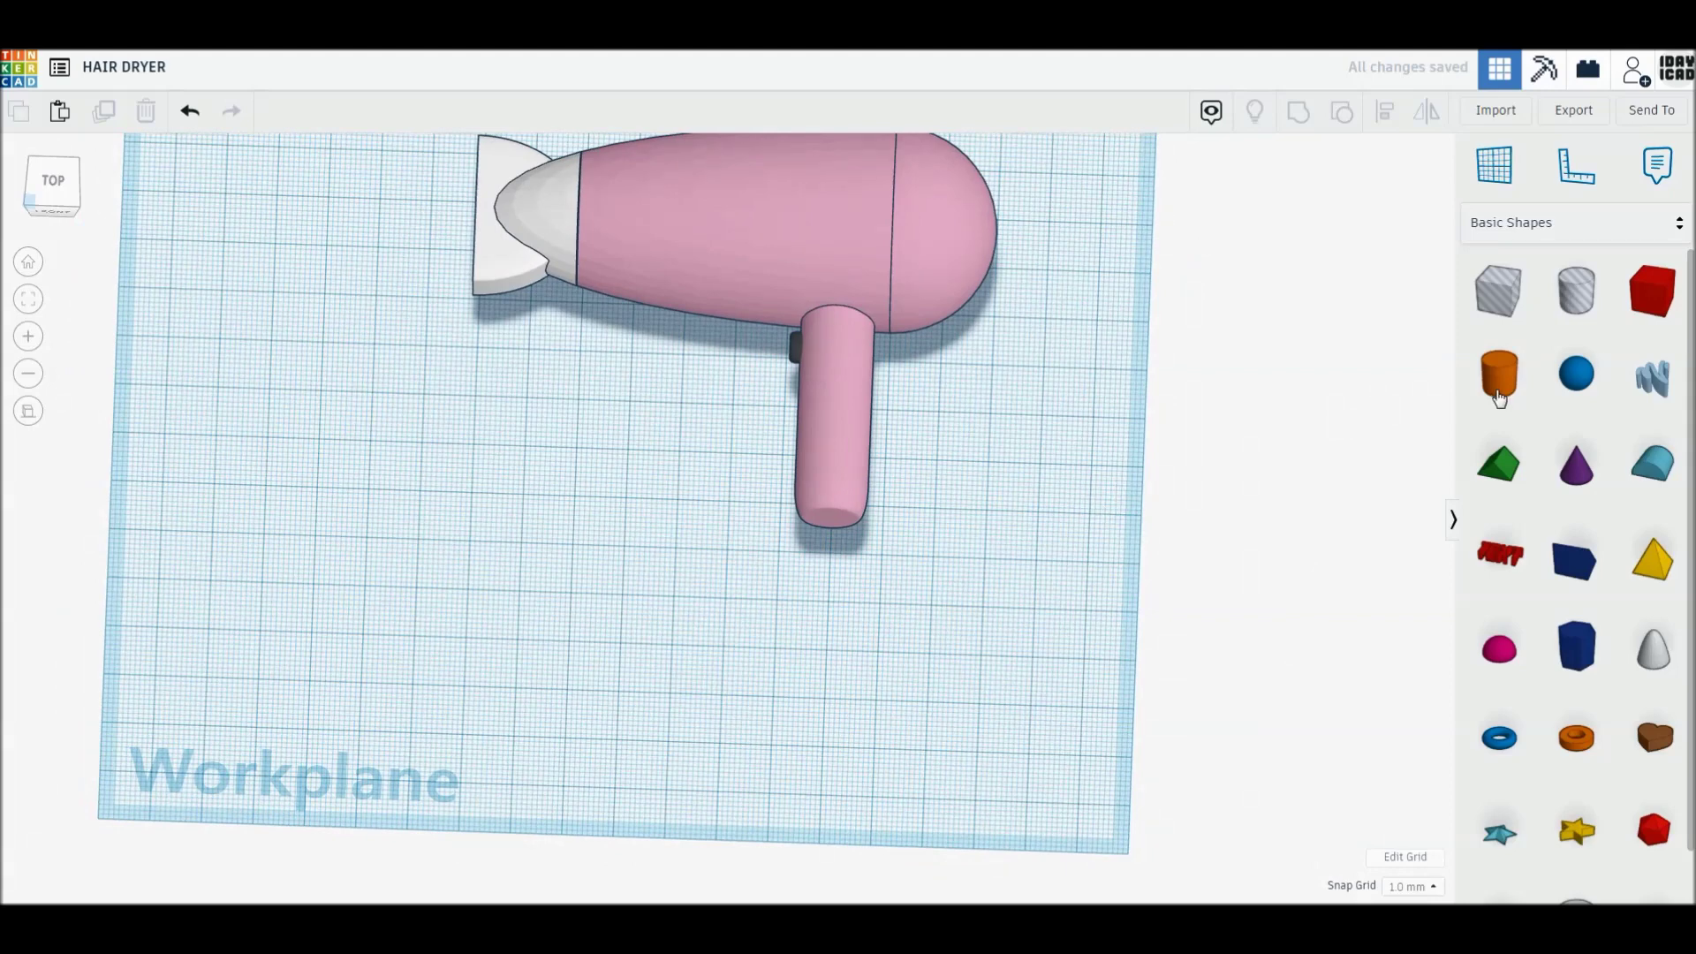
Place a torus with radius 10 below the dryer, stood on edge at elevation 0
drag(1505, 751, 728, 640)
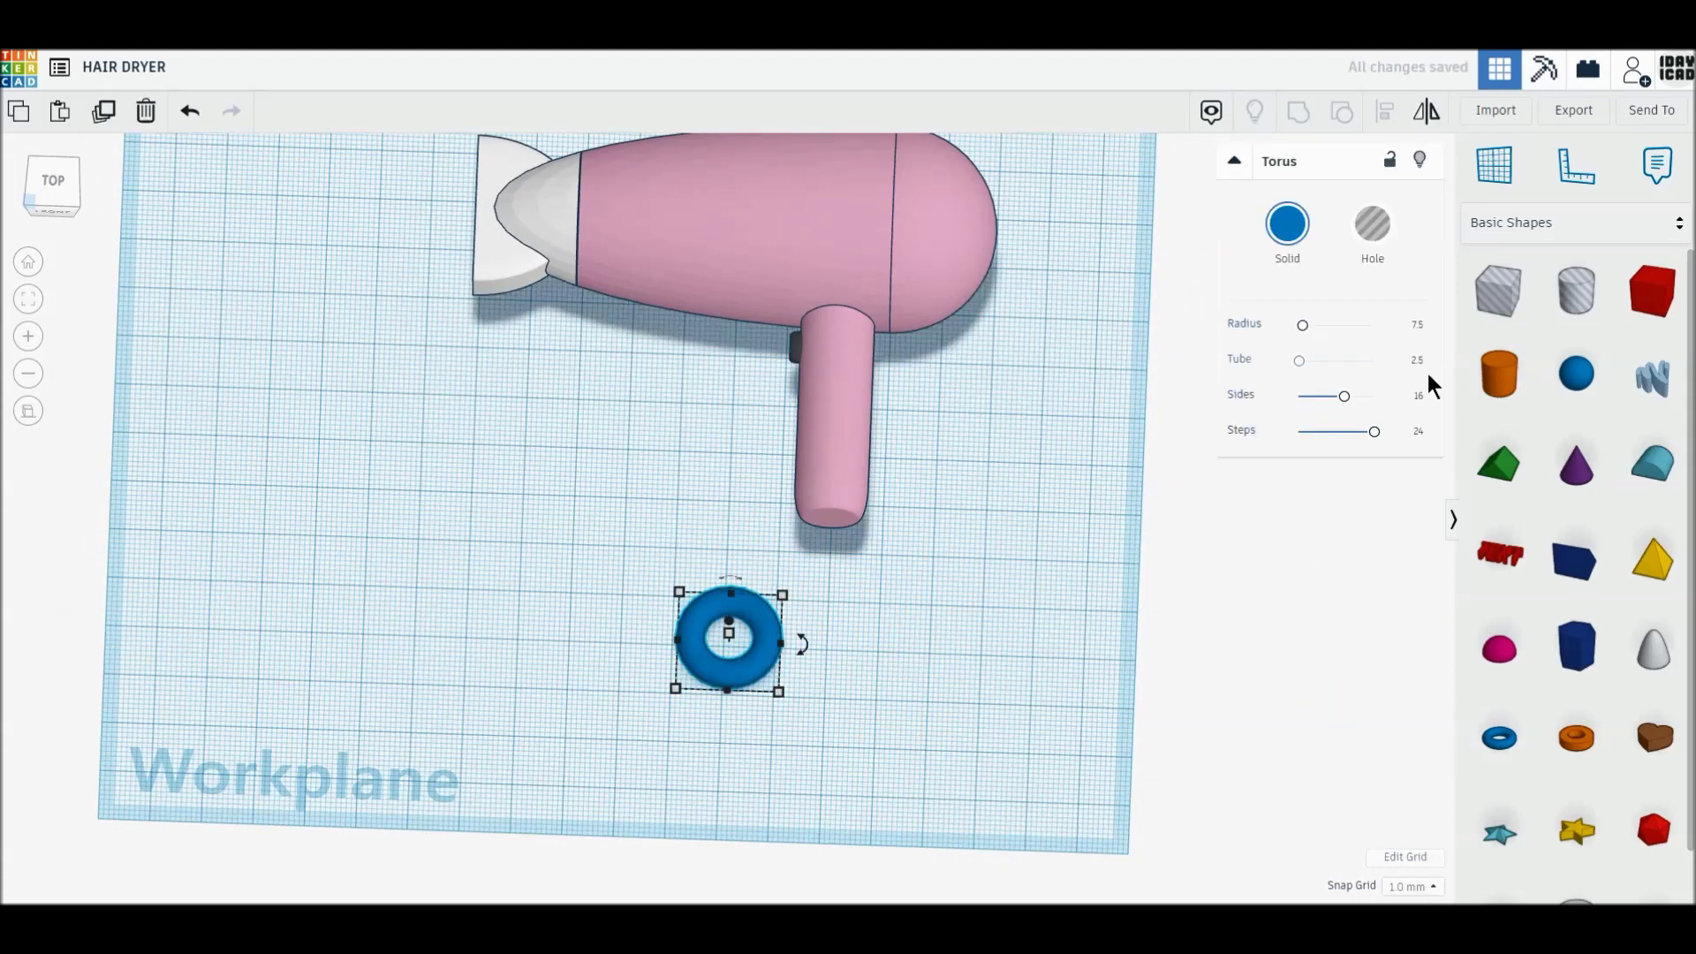
text(0.5)
click(1418, 324)
text(10)
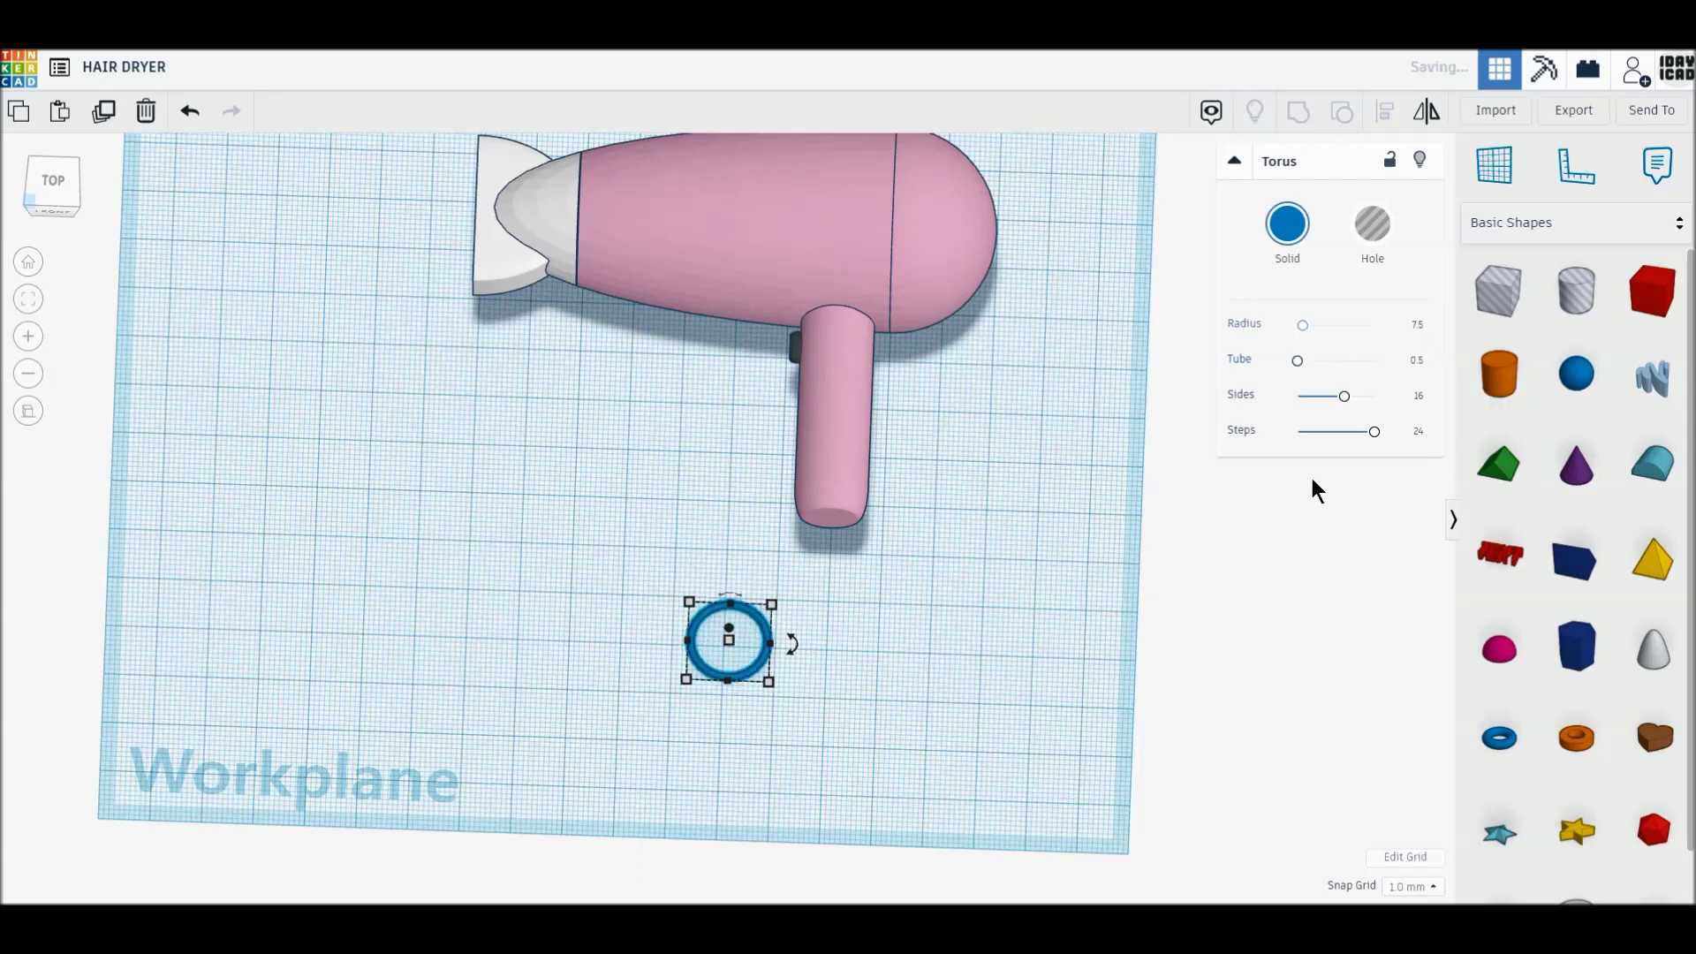
key(Return)
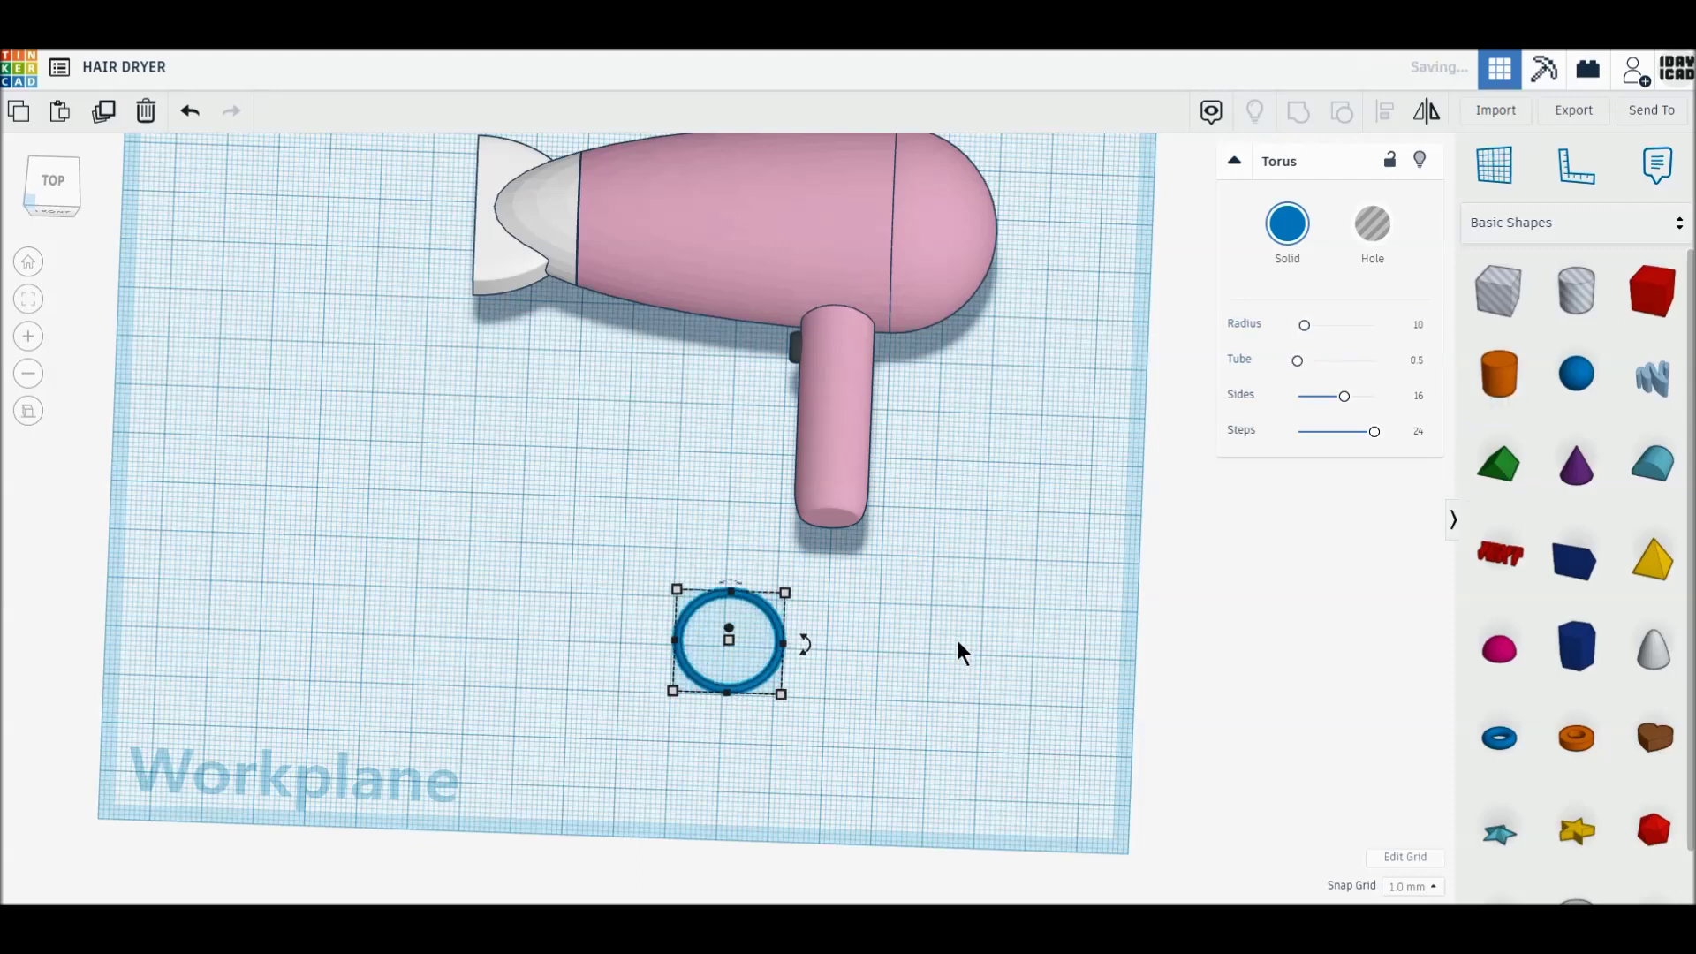
drag(732, 581, 741, 585)
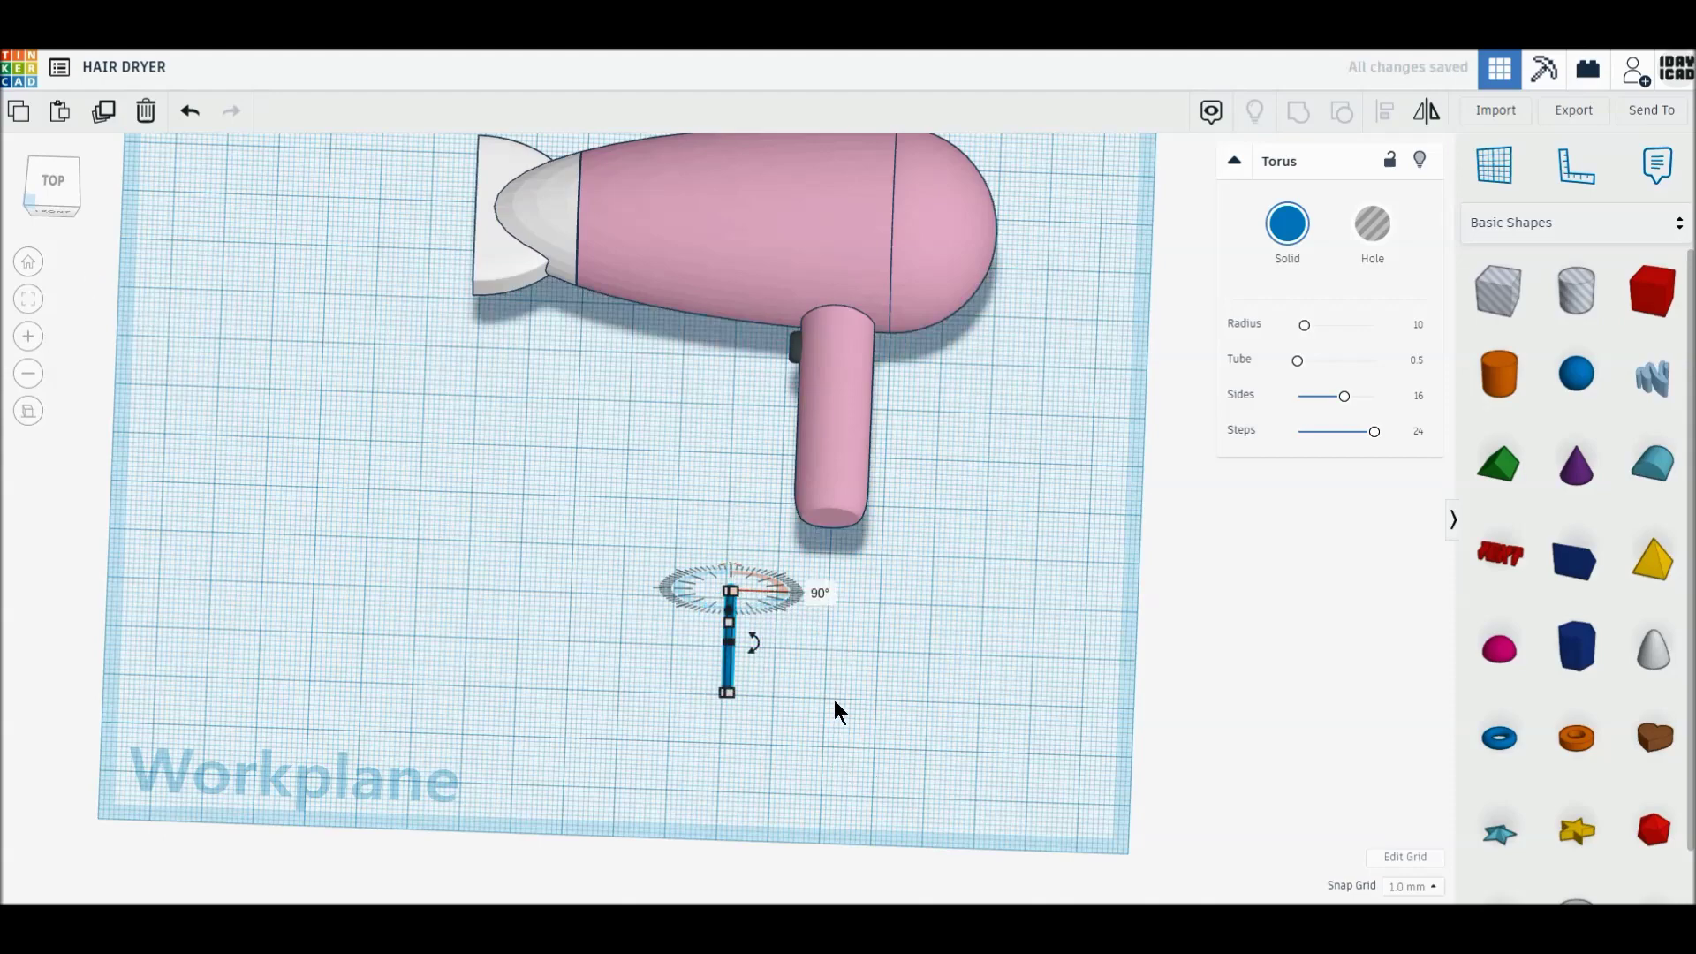
scroll(834, 700, up, 3)
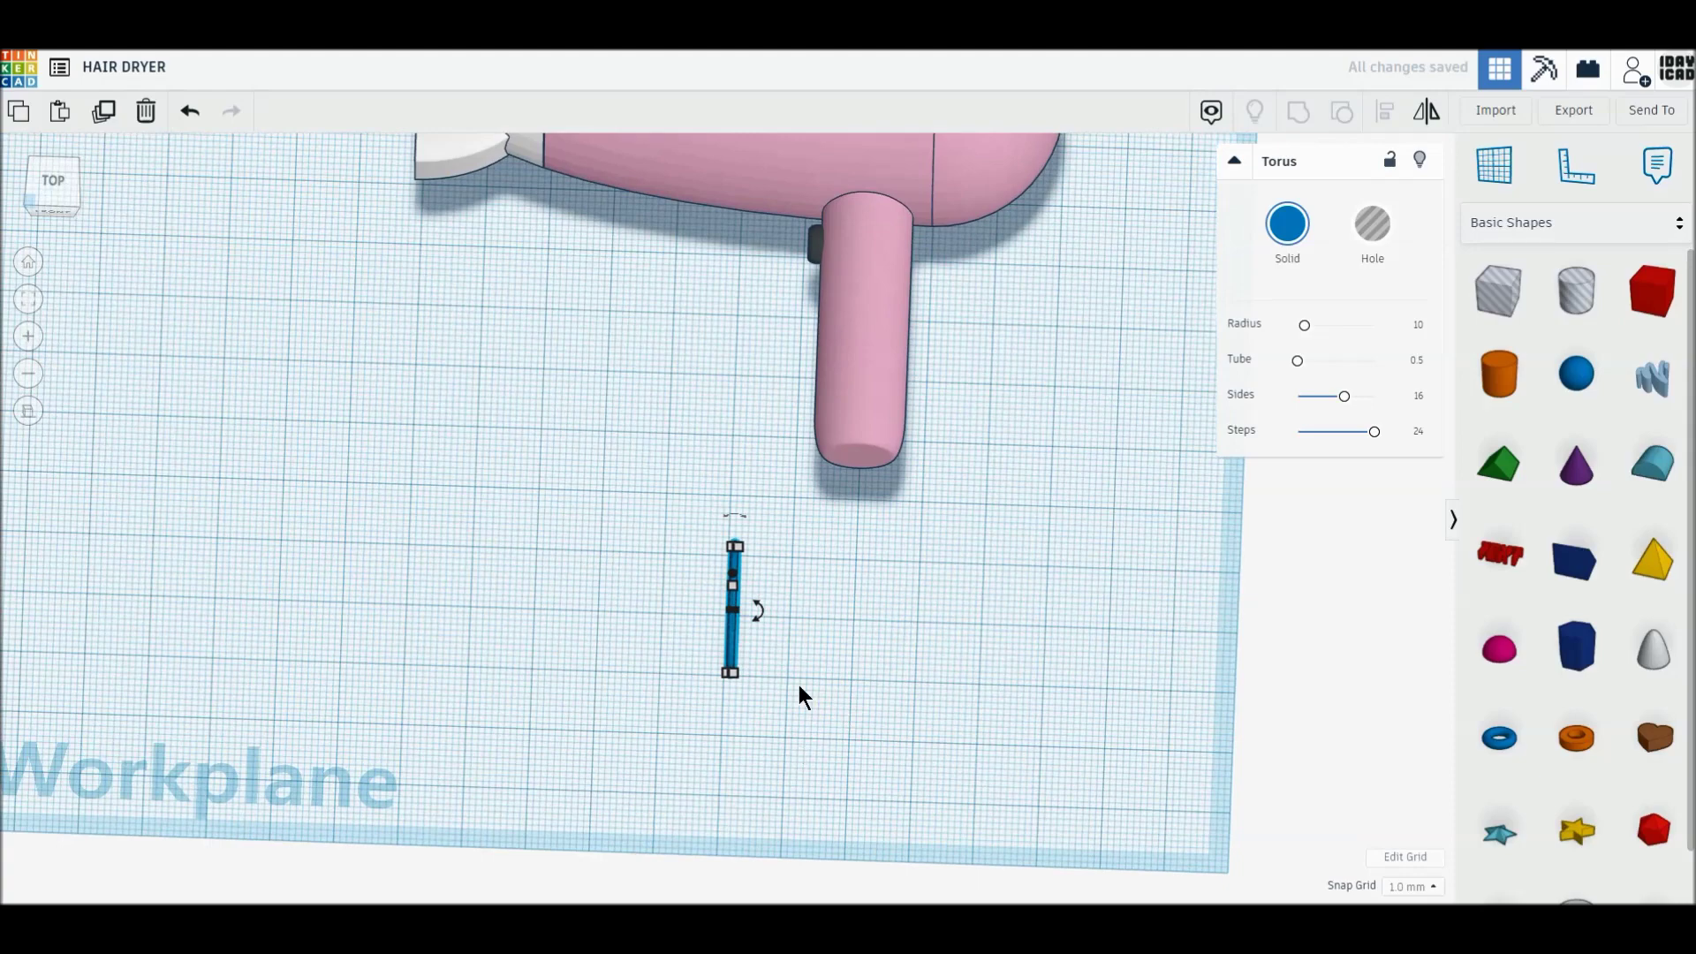
drag(734, 543, 733, 526)
click(823, 607)
text(0)
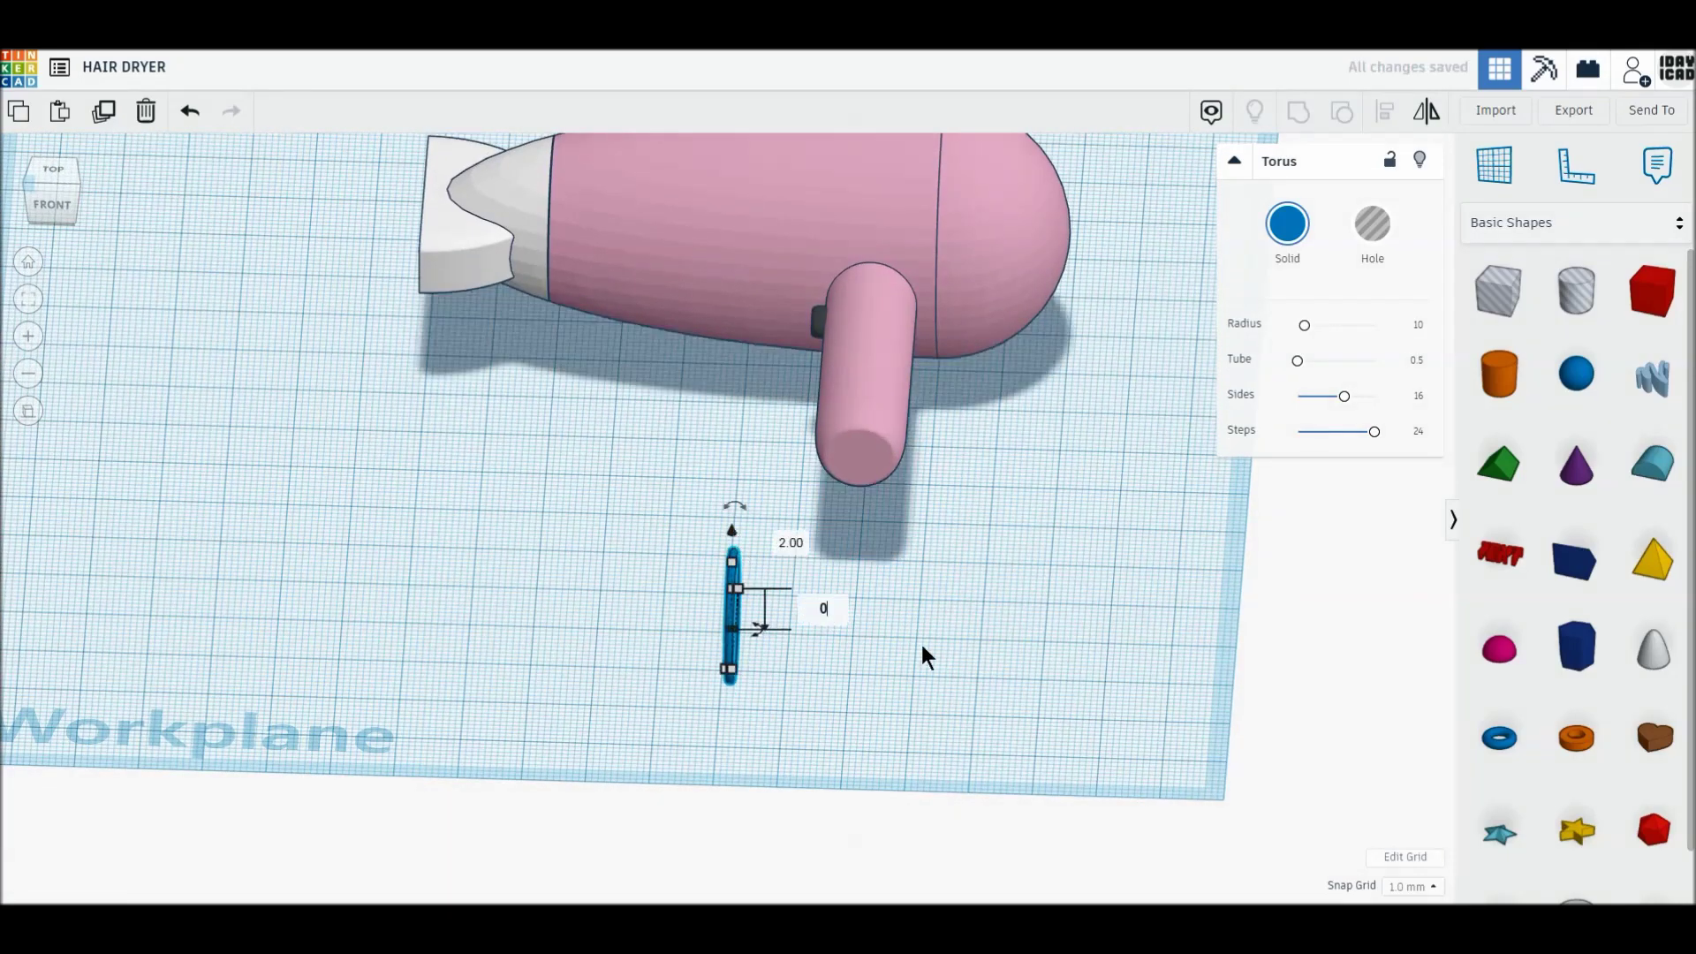
key(Return)
In top view, change the thin ring's 21 mm length to 20 mm
click(54, 173)
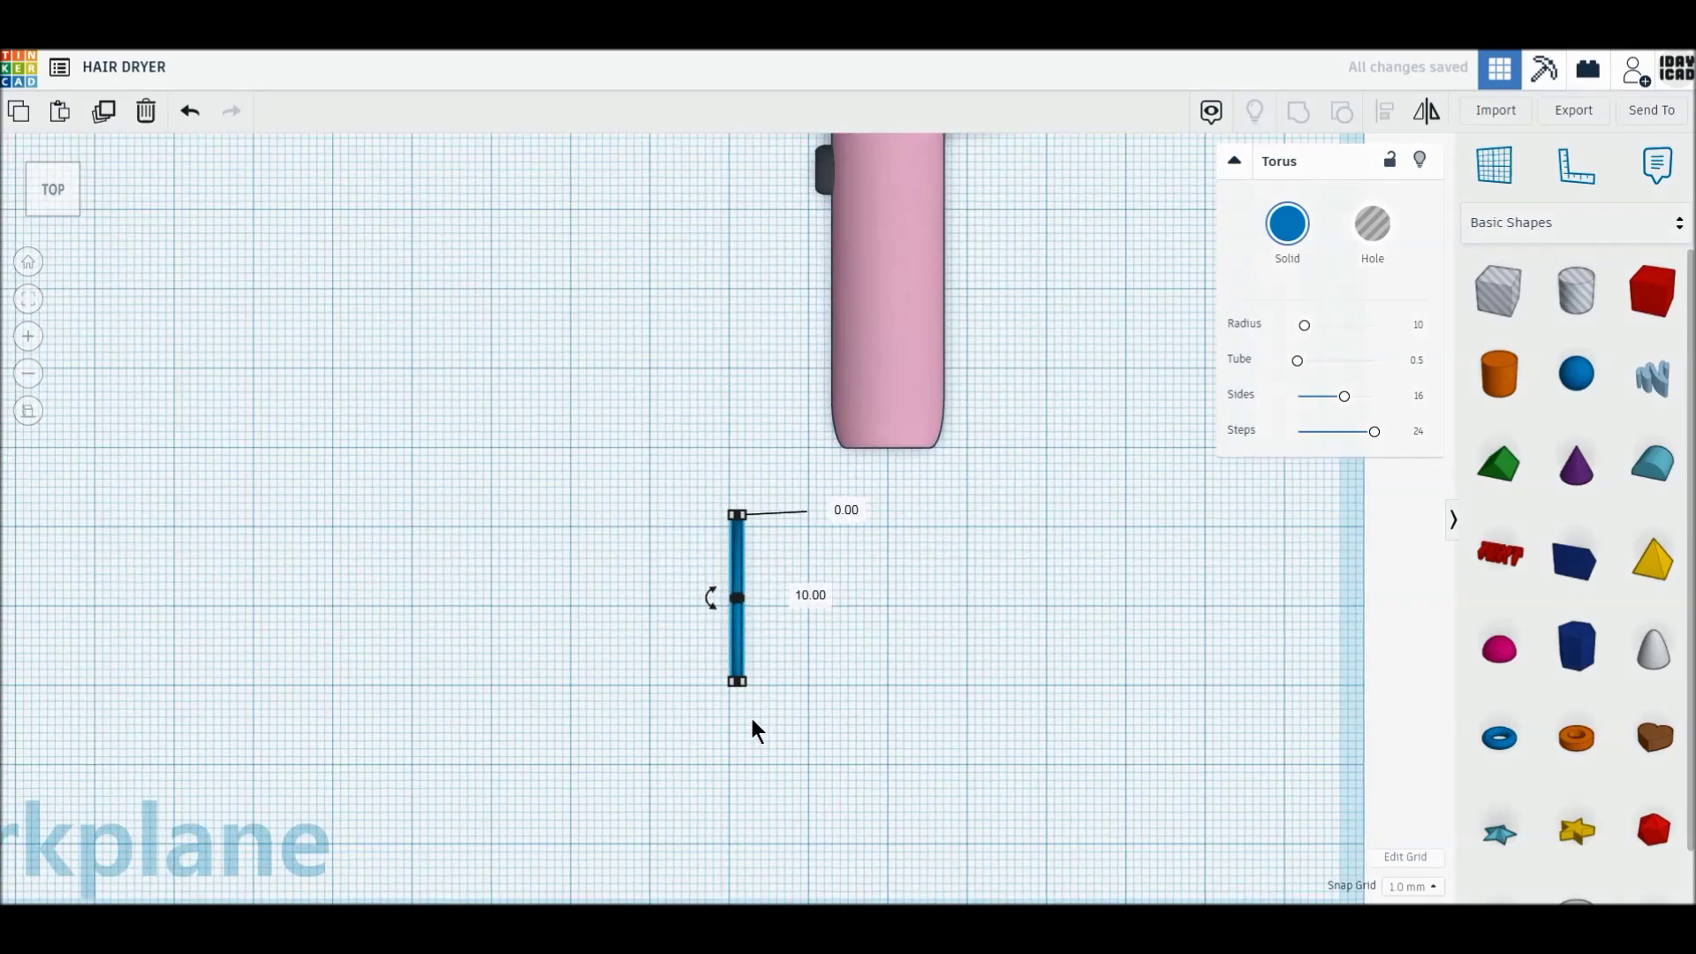
middle_drag(750, 714, 719, 629)
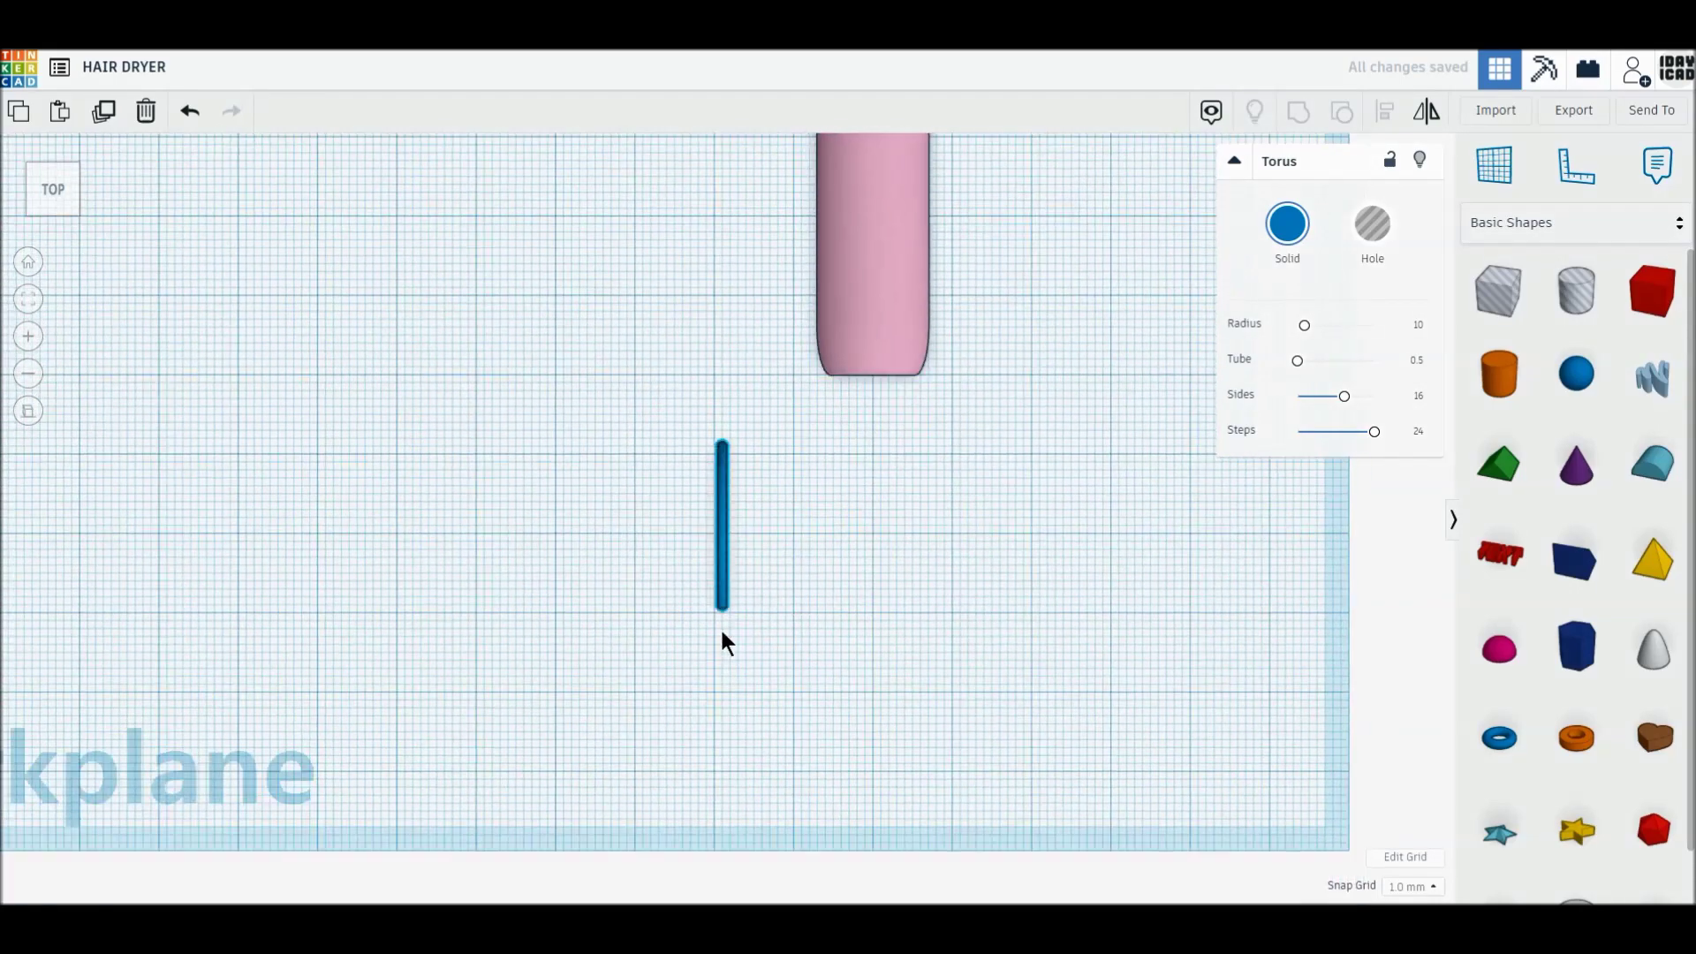
click(736, 622)
scroll(736, 623, up, 1)
scroll(736, 622, up, 1)
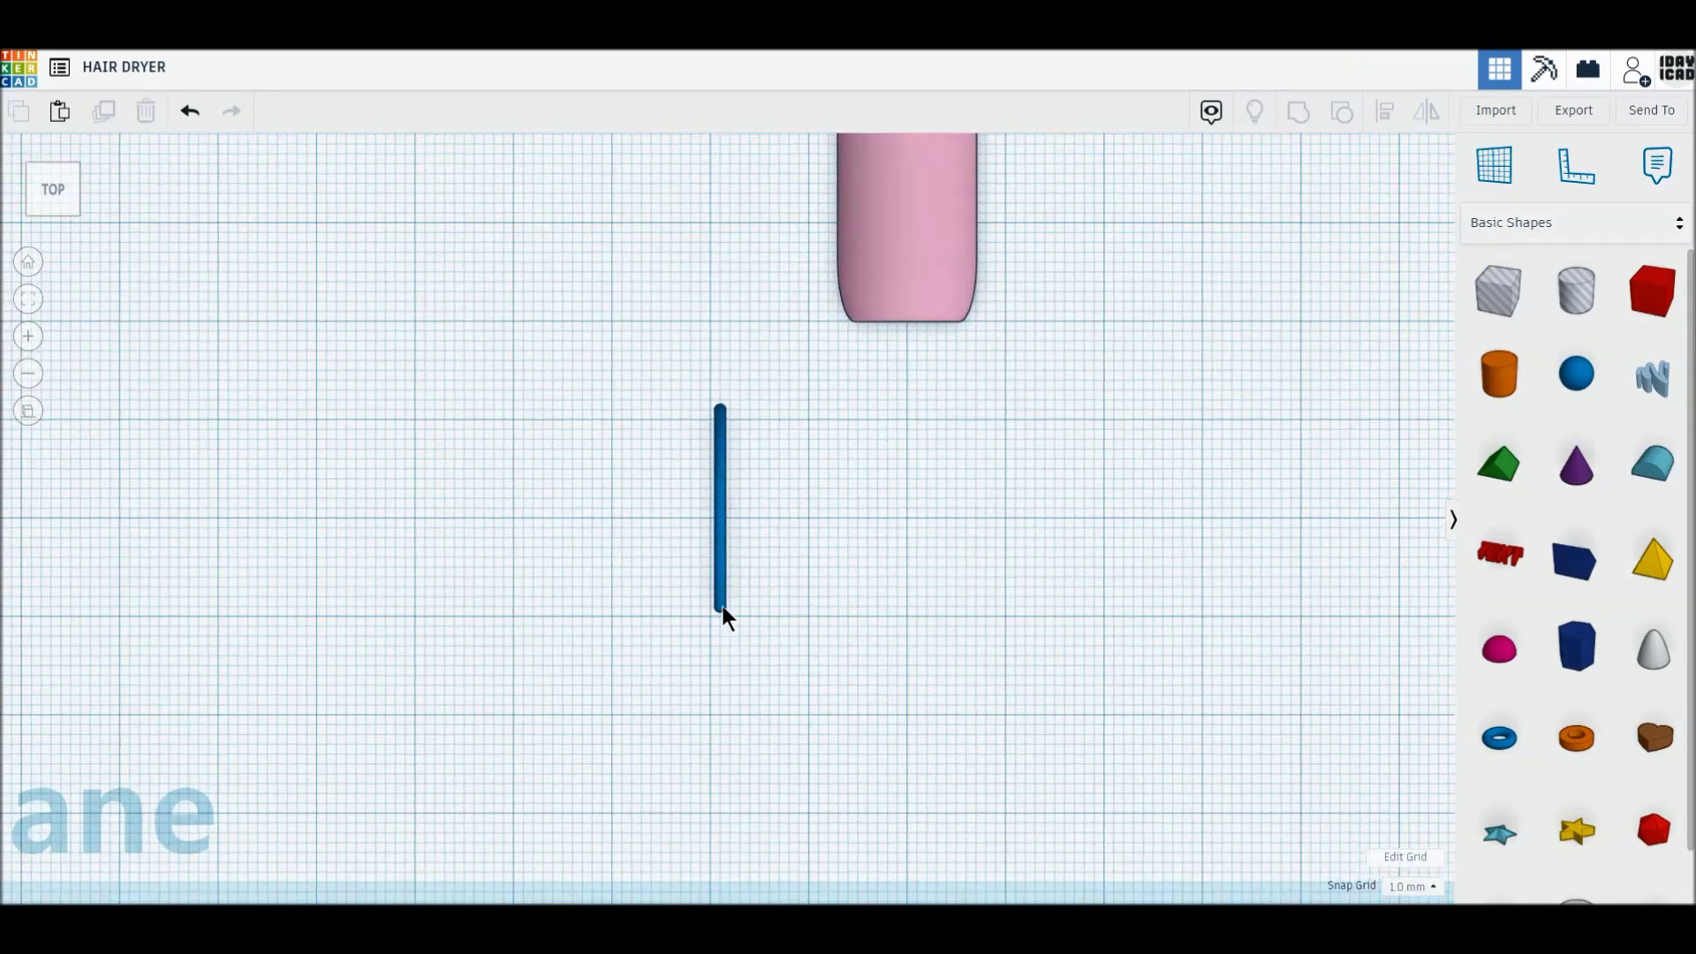
click(720, 612)
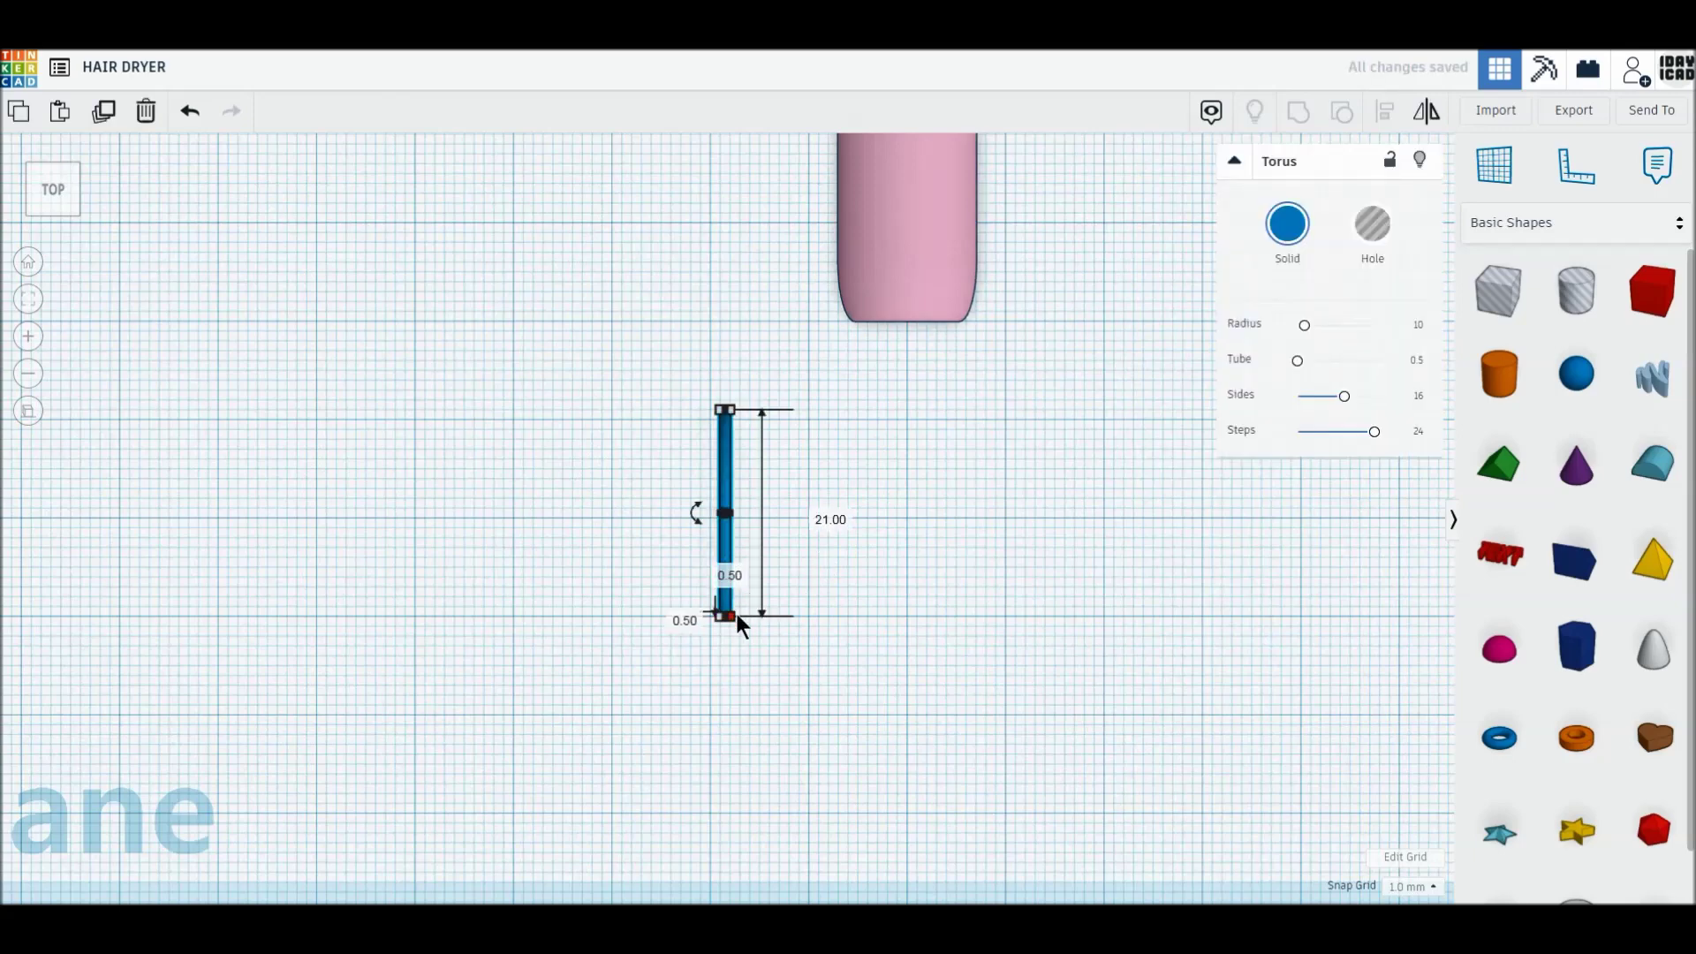
click(813, 514)
text(20)
key(Return)
Set the ring's other size to 20 mm and colour it light grey
right_drag(853, 697, 753, 564)
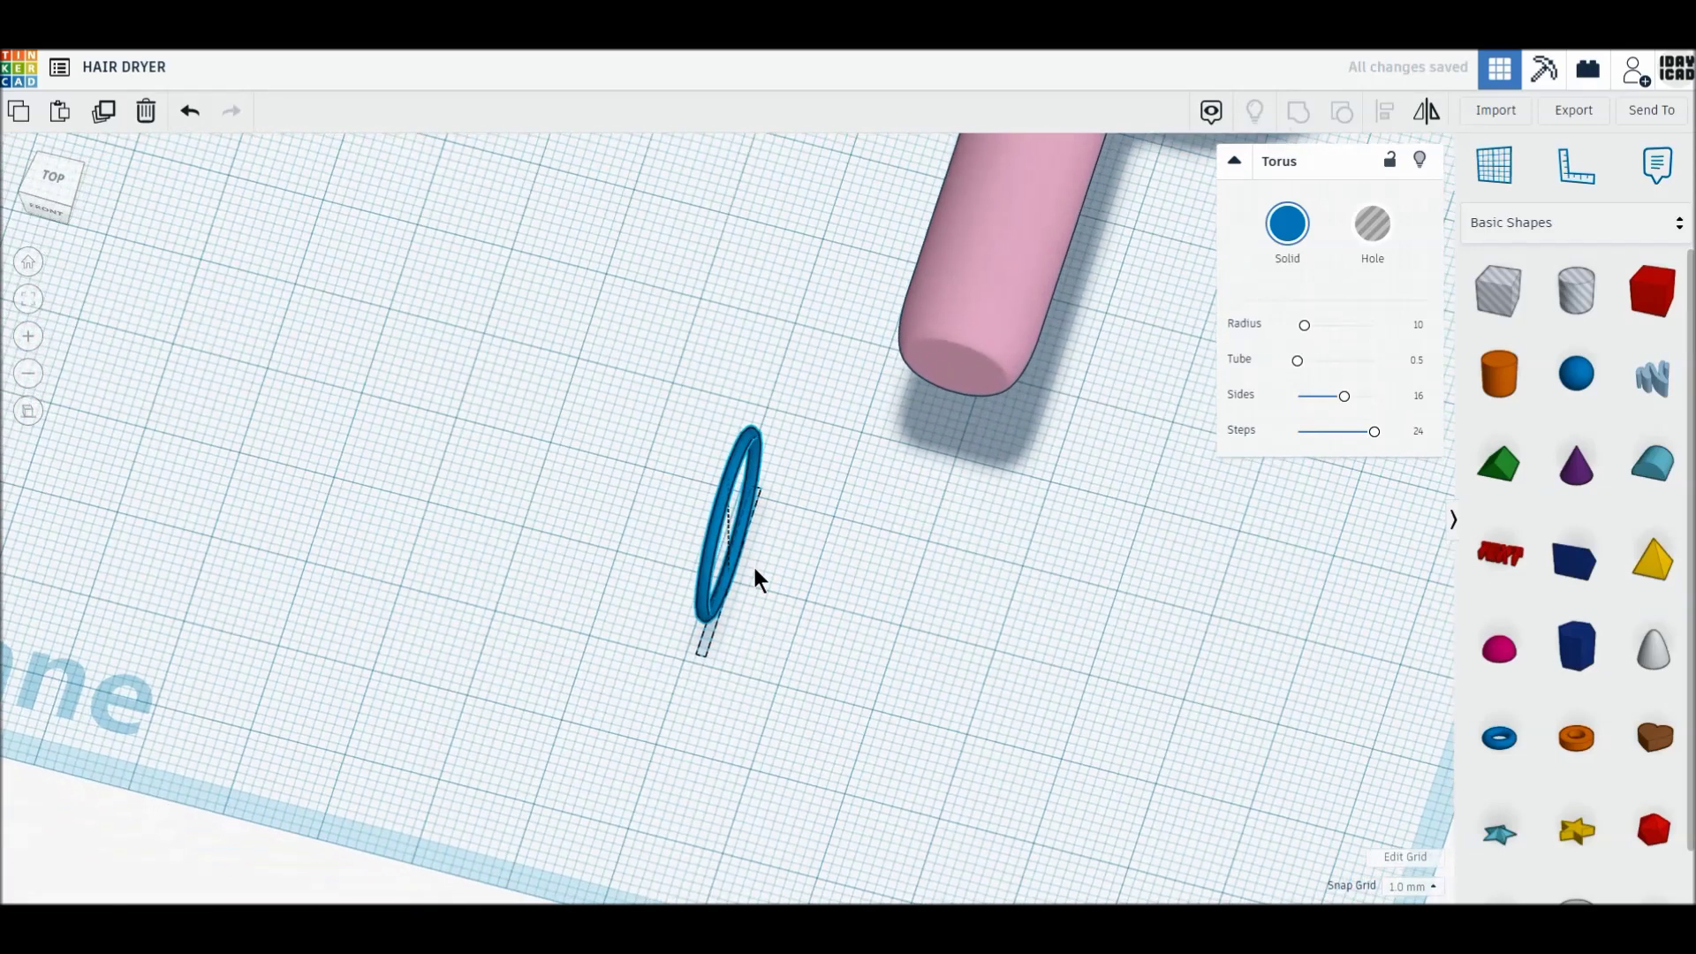
click(745, 482)
click(814, 525)
text(20)
key(Return)
click(1287, 226)
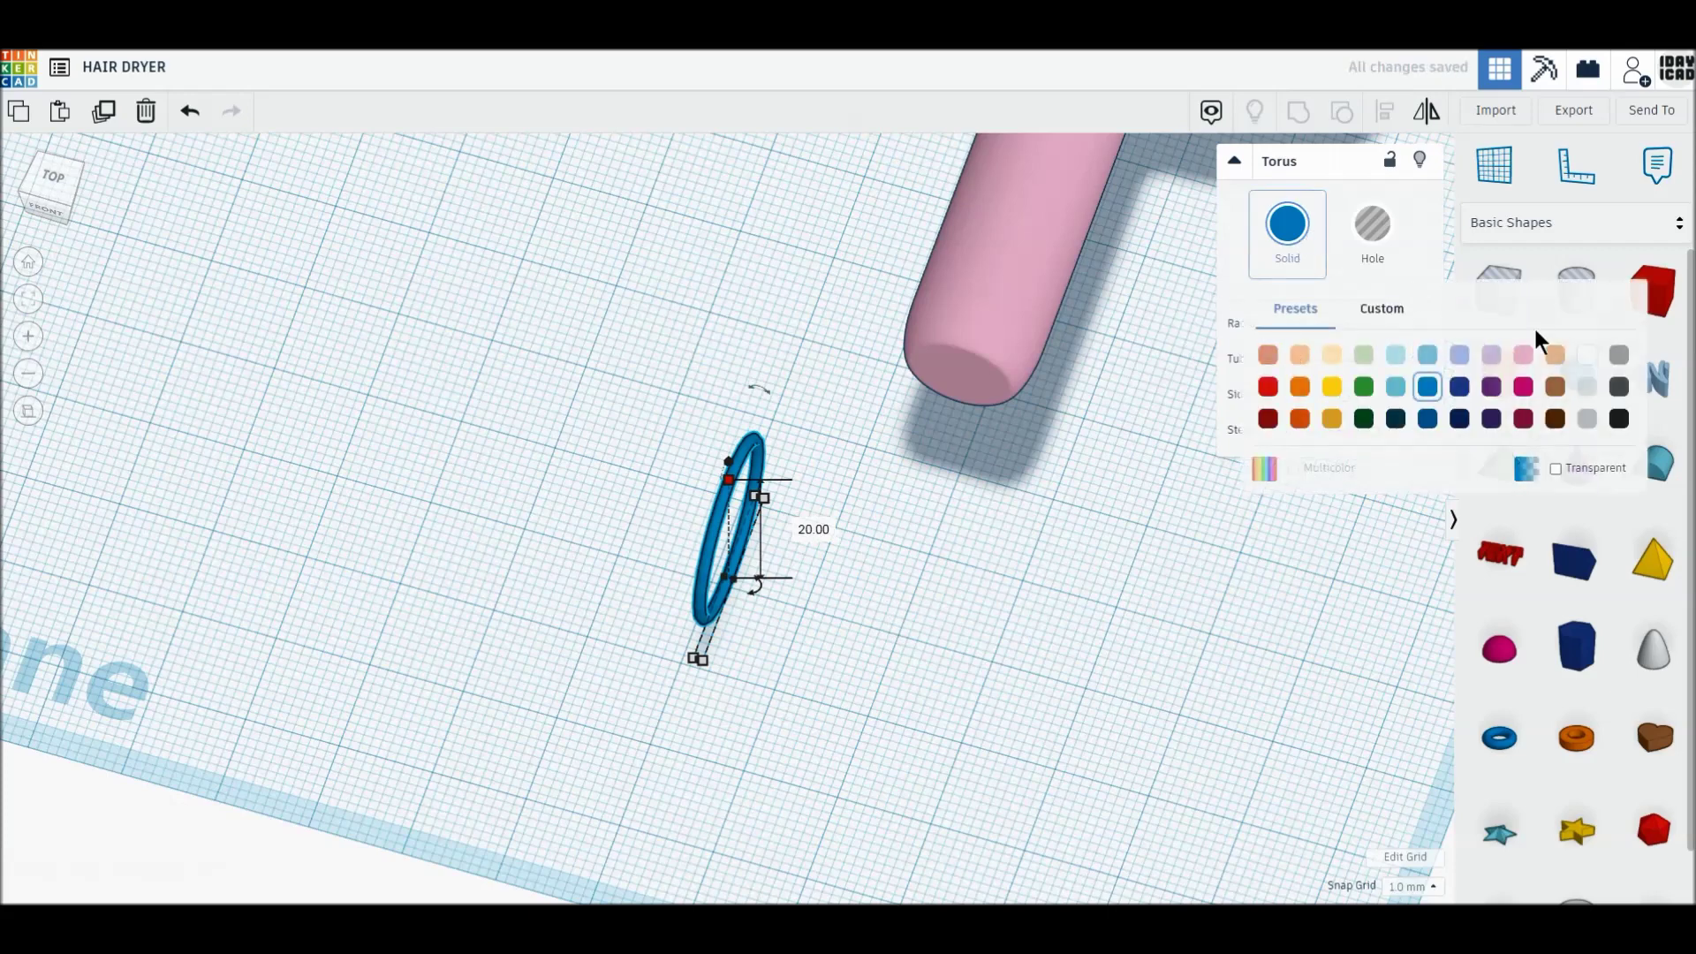
click(1608, 360)
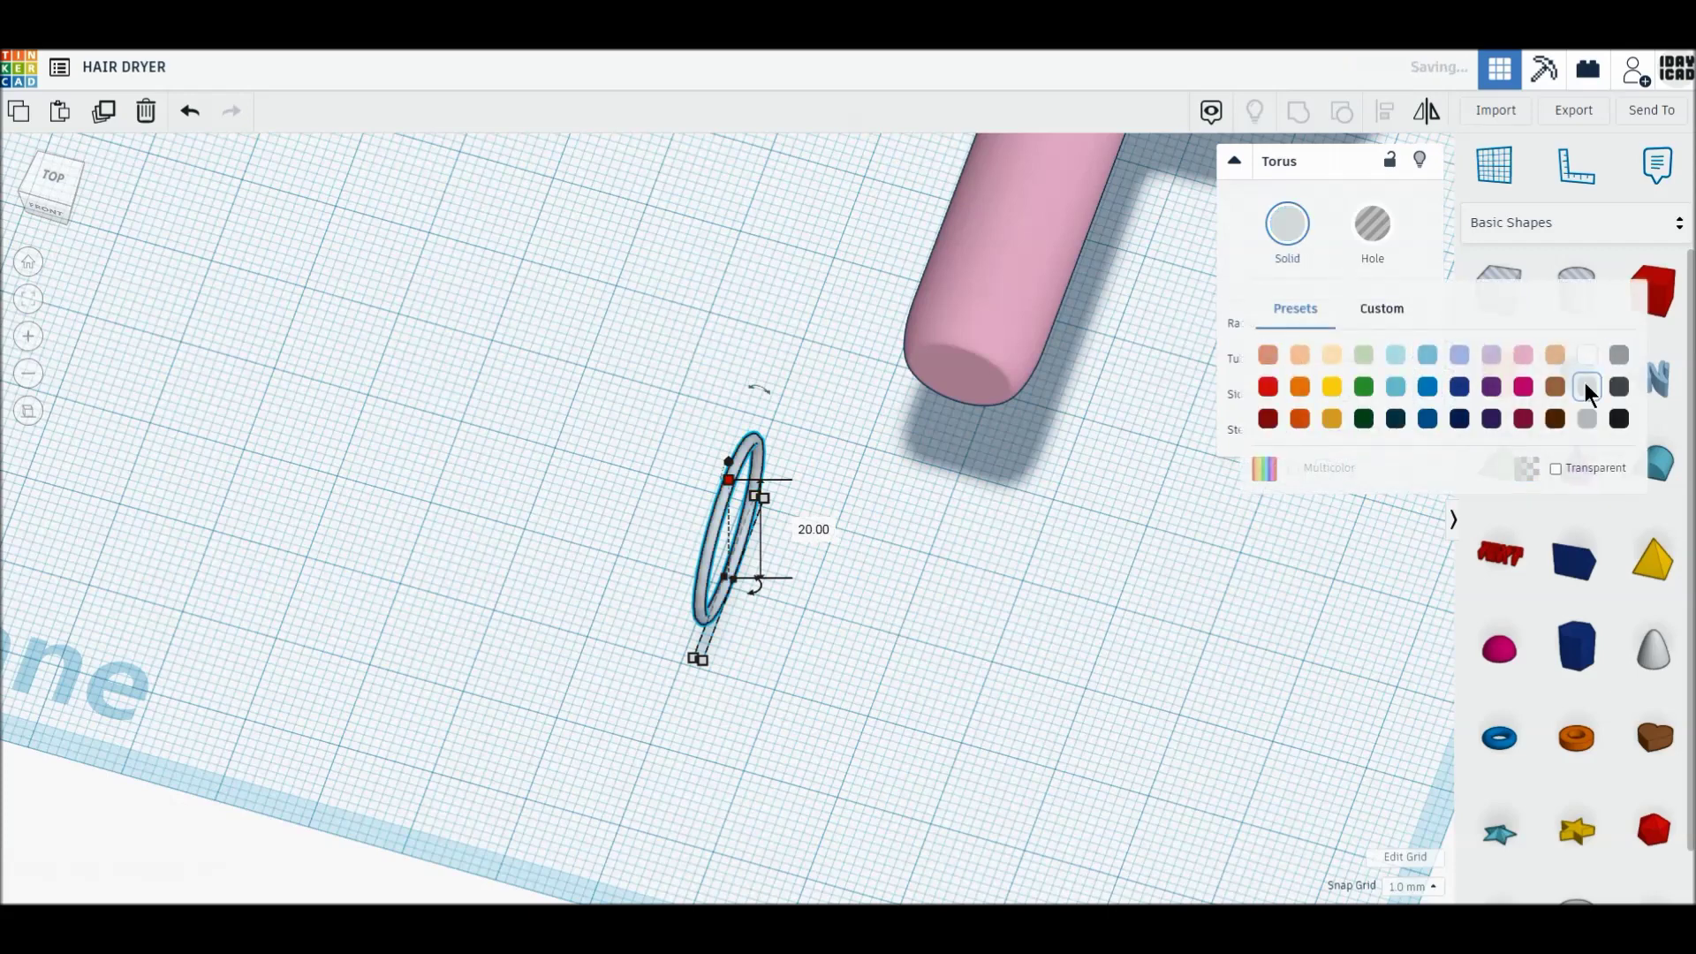
Copy the ring 2 mm to the right, repeat to build a row, then place a cylinder
click(55, 177)
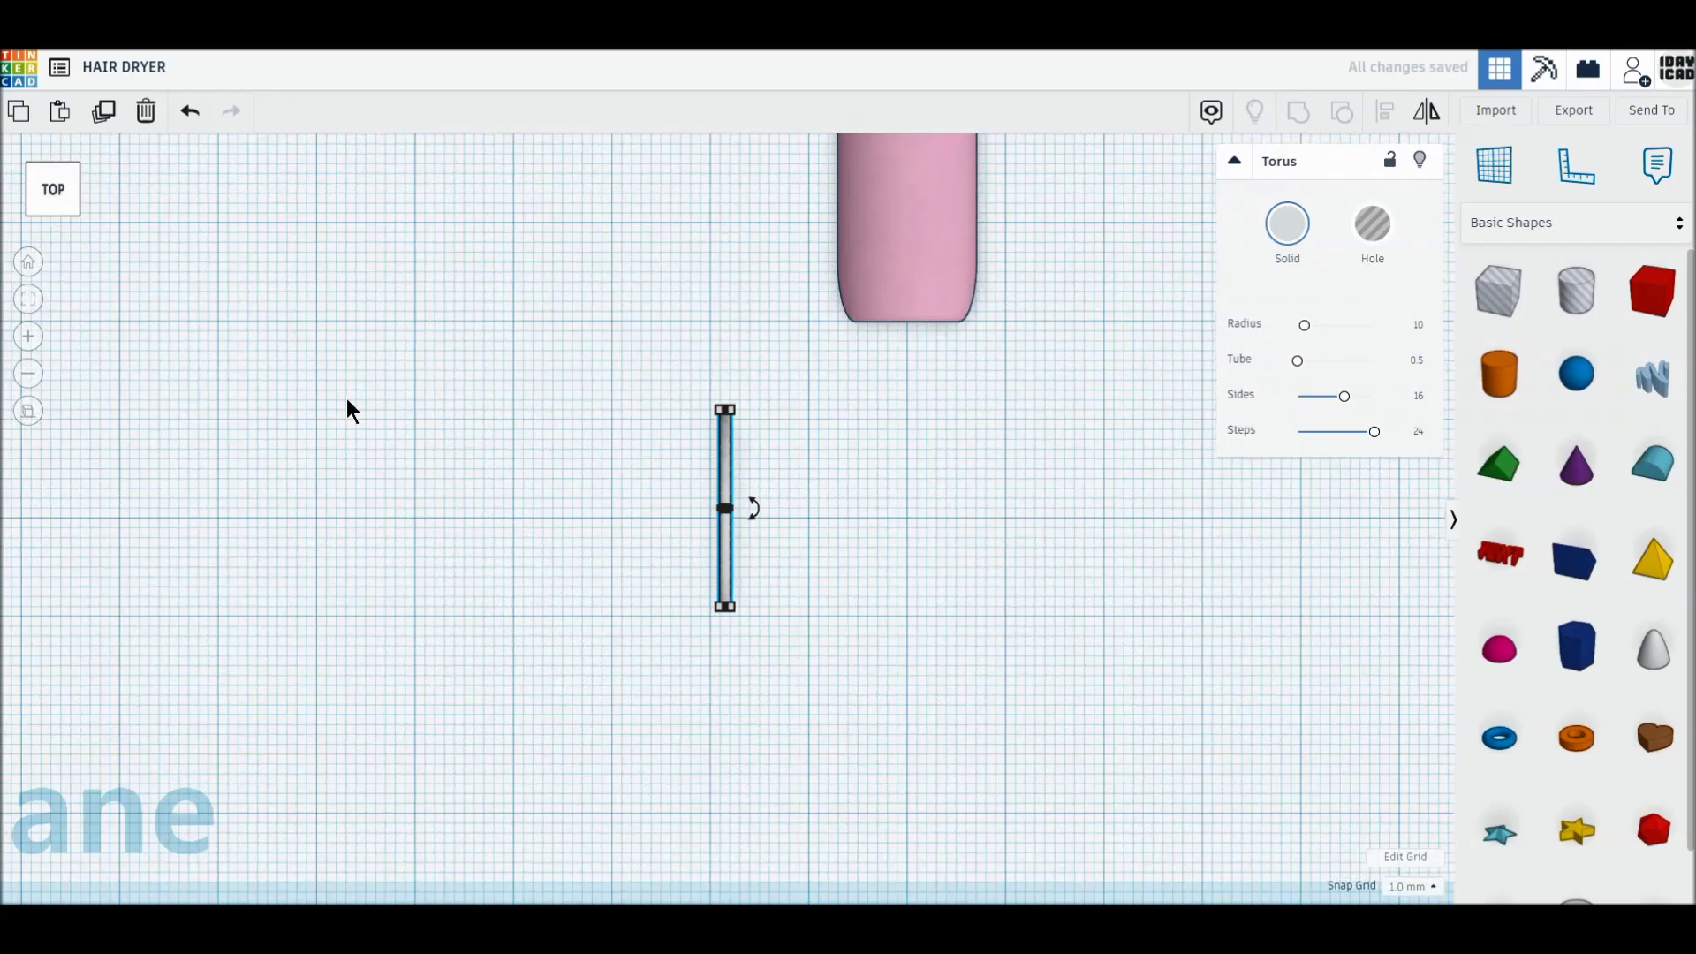
click(728, 626)
drag(719, 605, 717, 610)
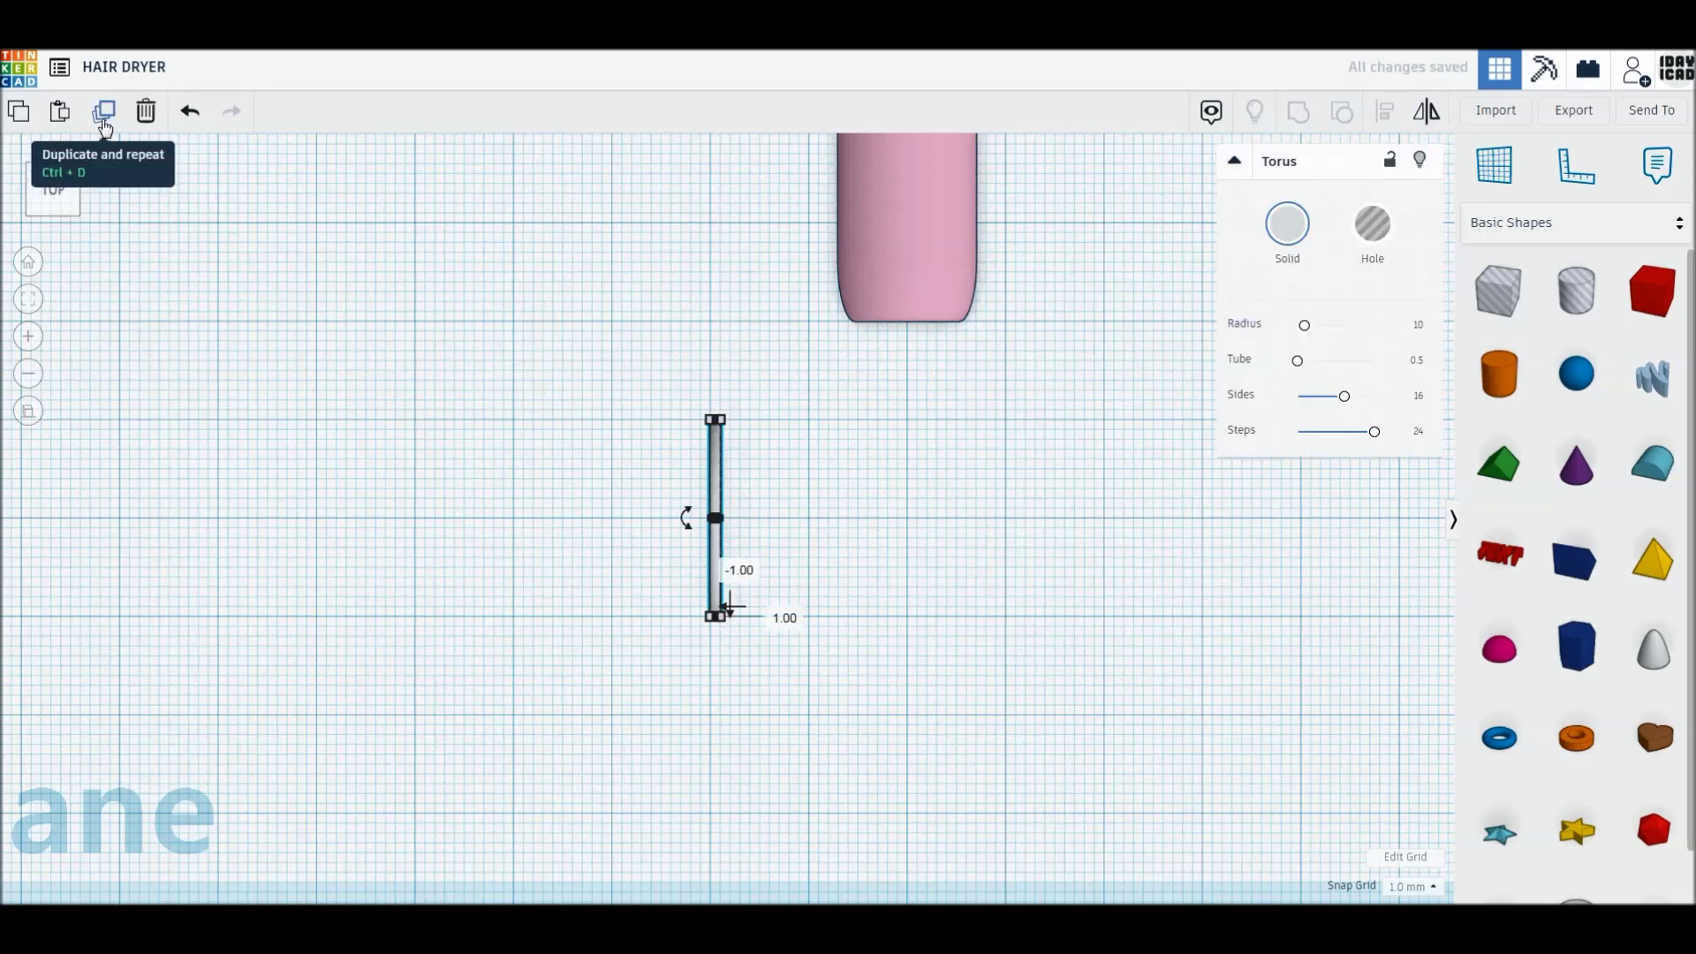
drag(715, 484, 732, 484)
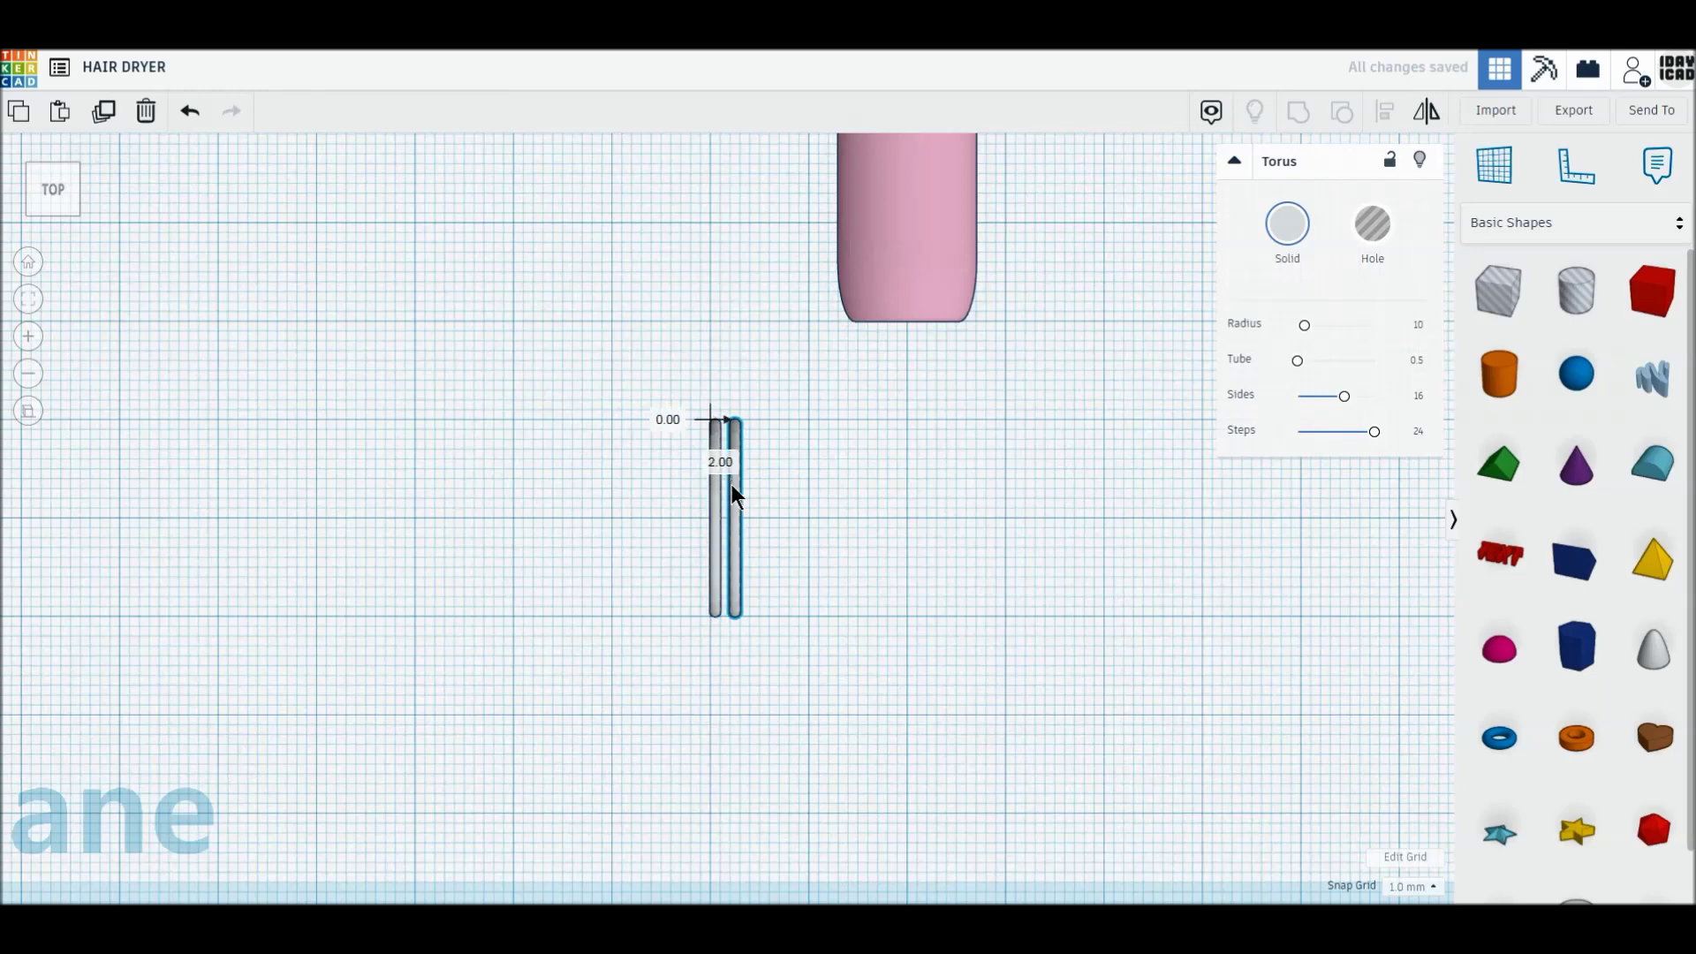
click(100, 115)
click(99, 115)
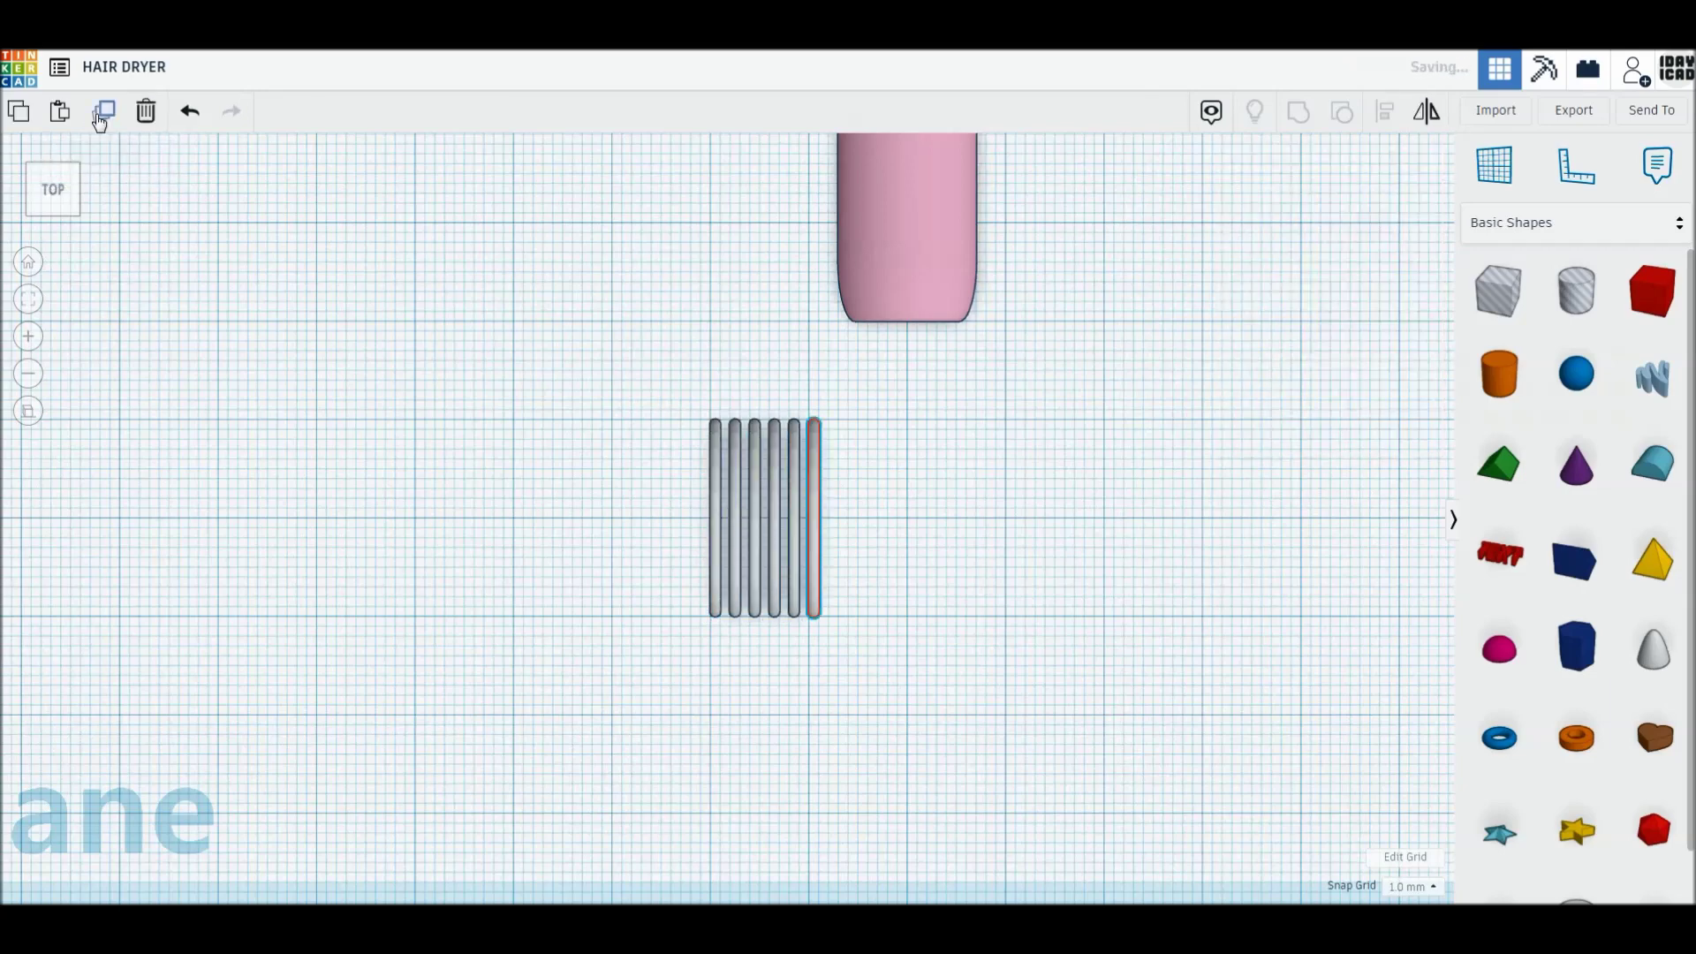
click(100, 115)
click(100, 115)
click(100, 115)
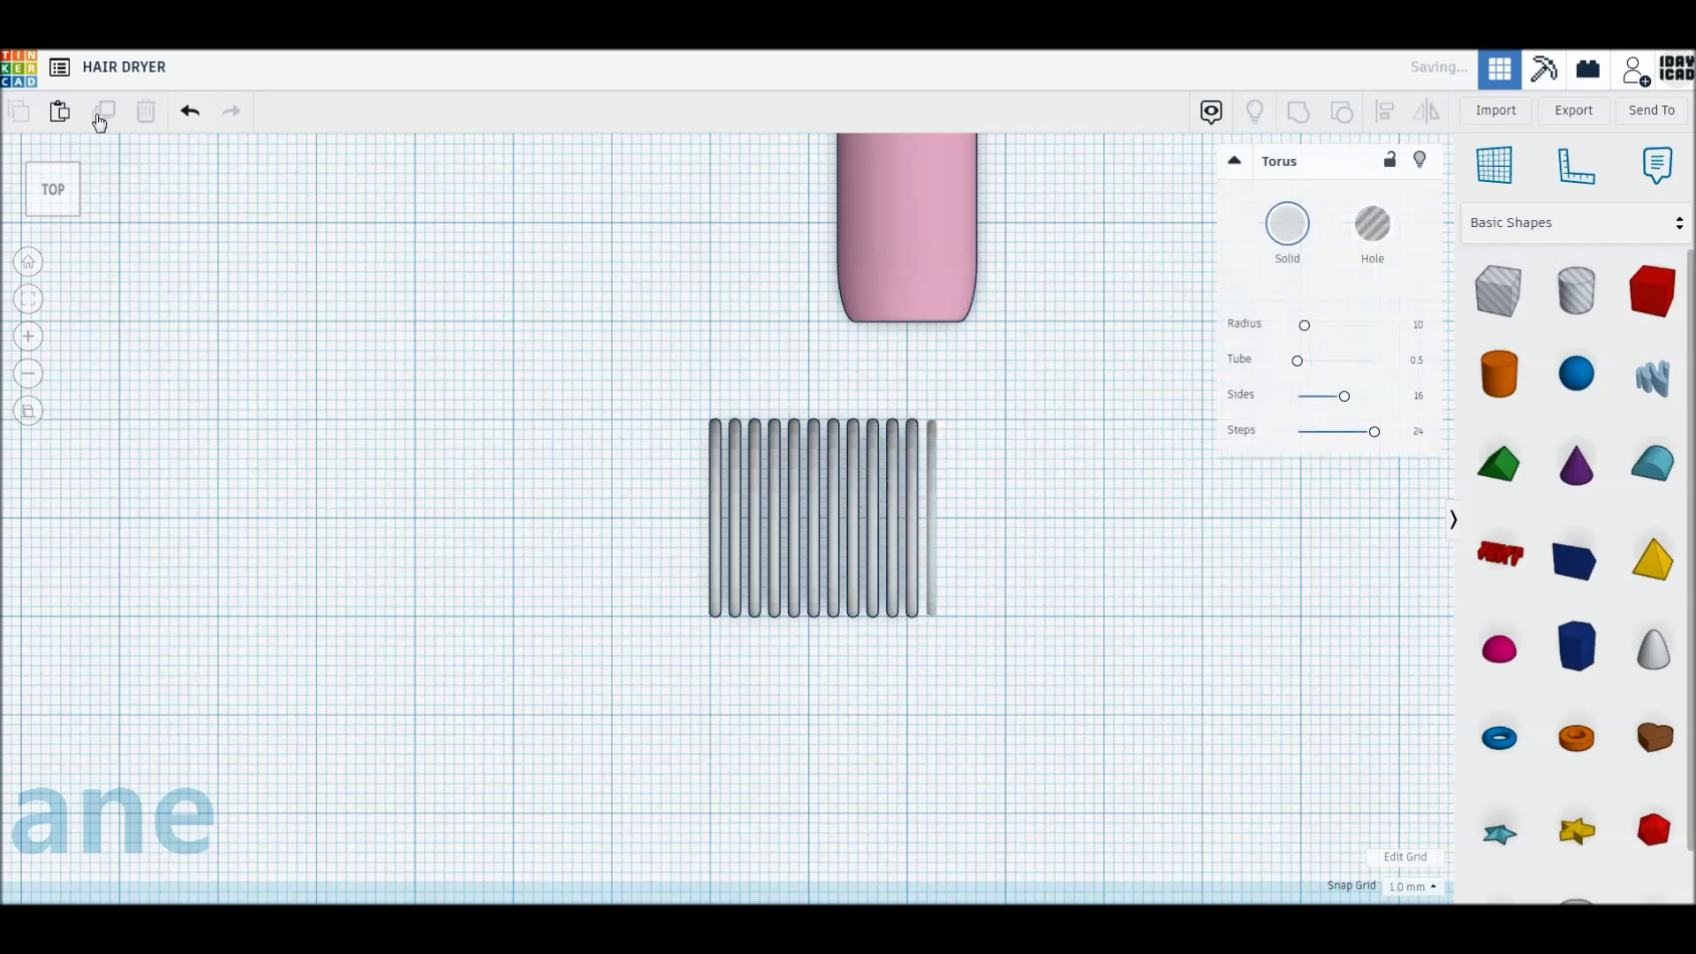
click(967, 502)
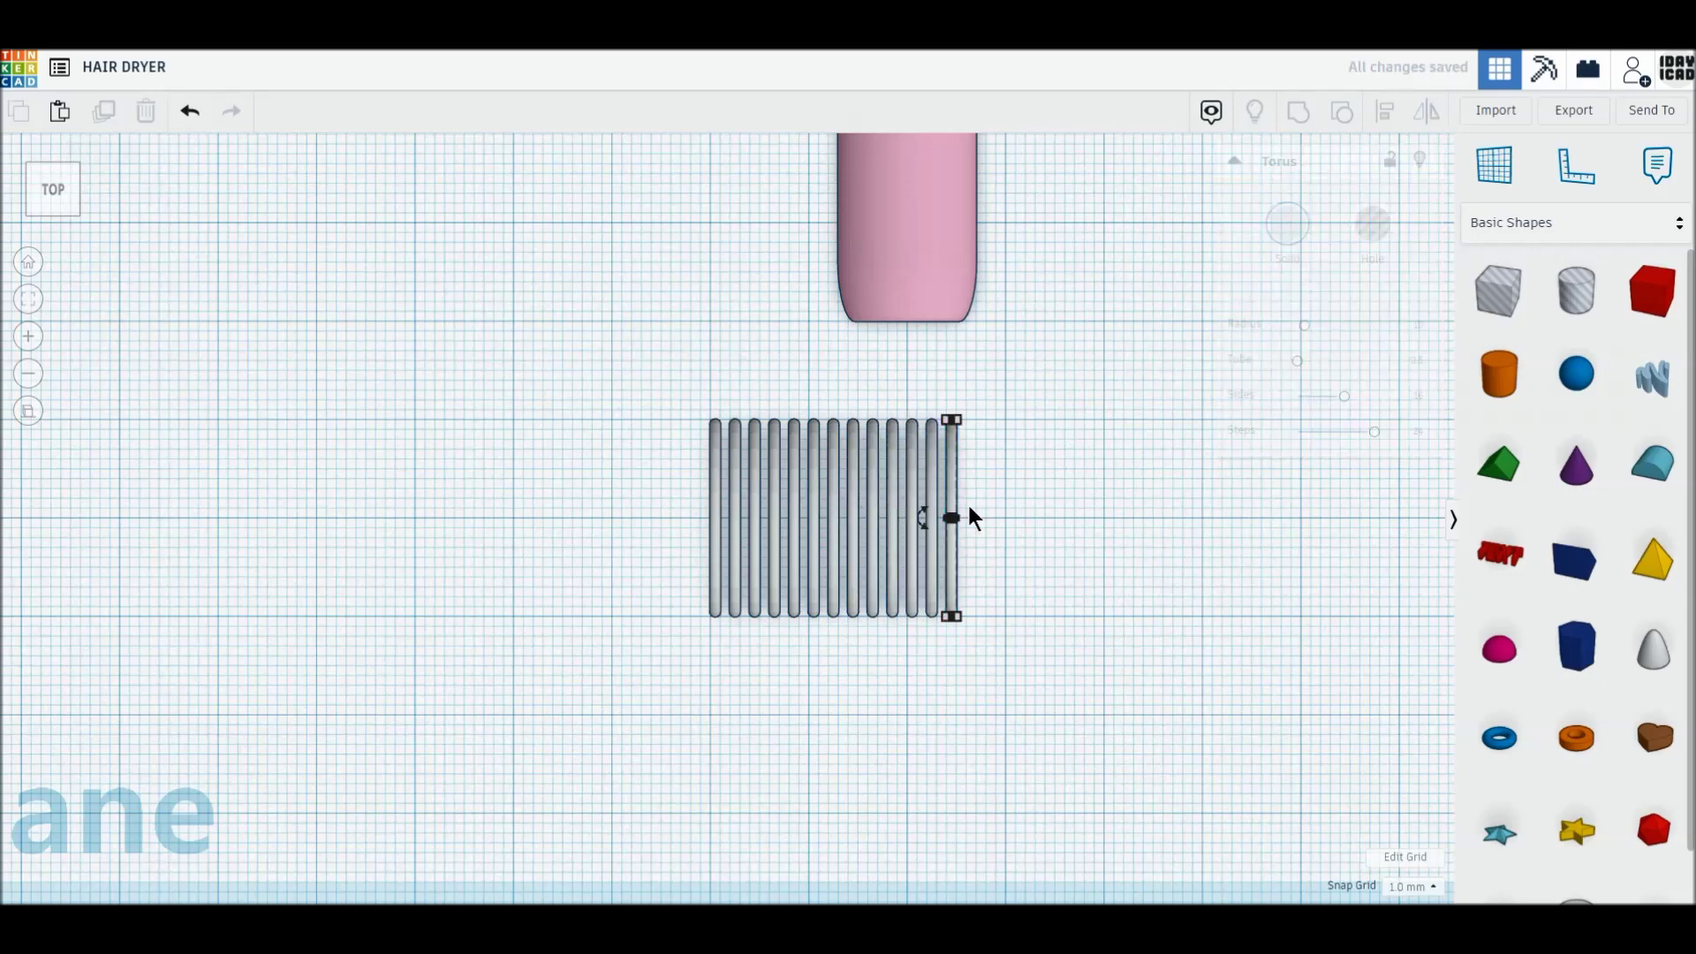
drag(1499, 374, 1234, 541)
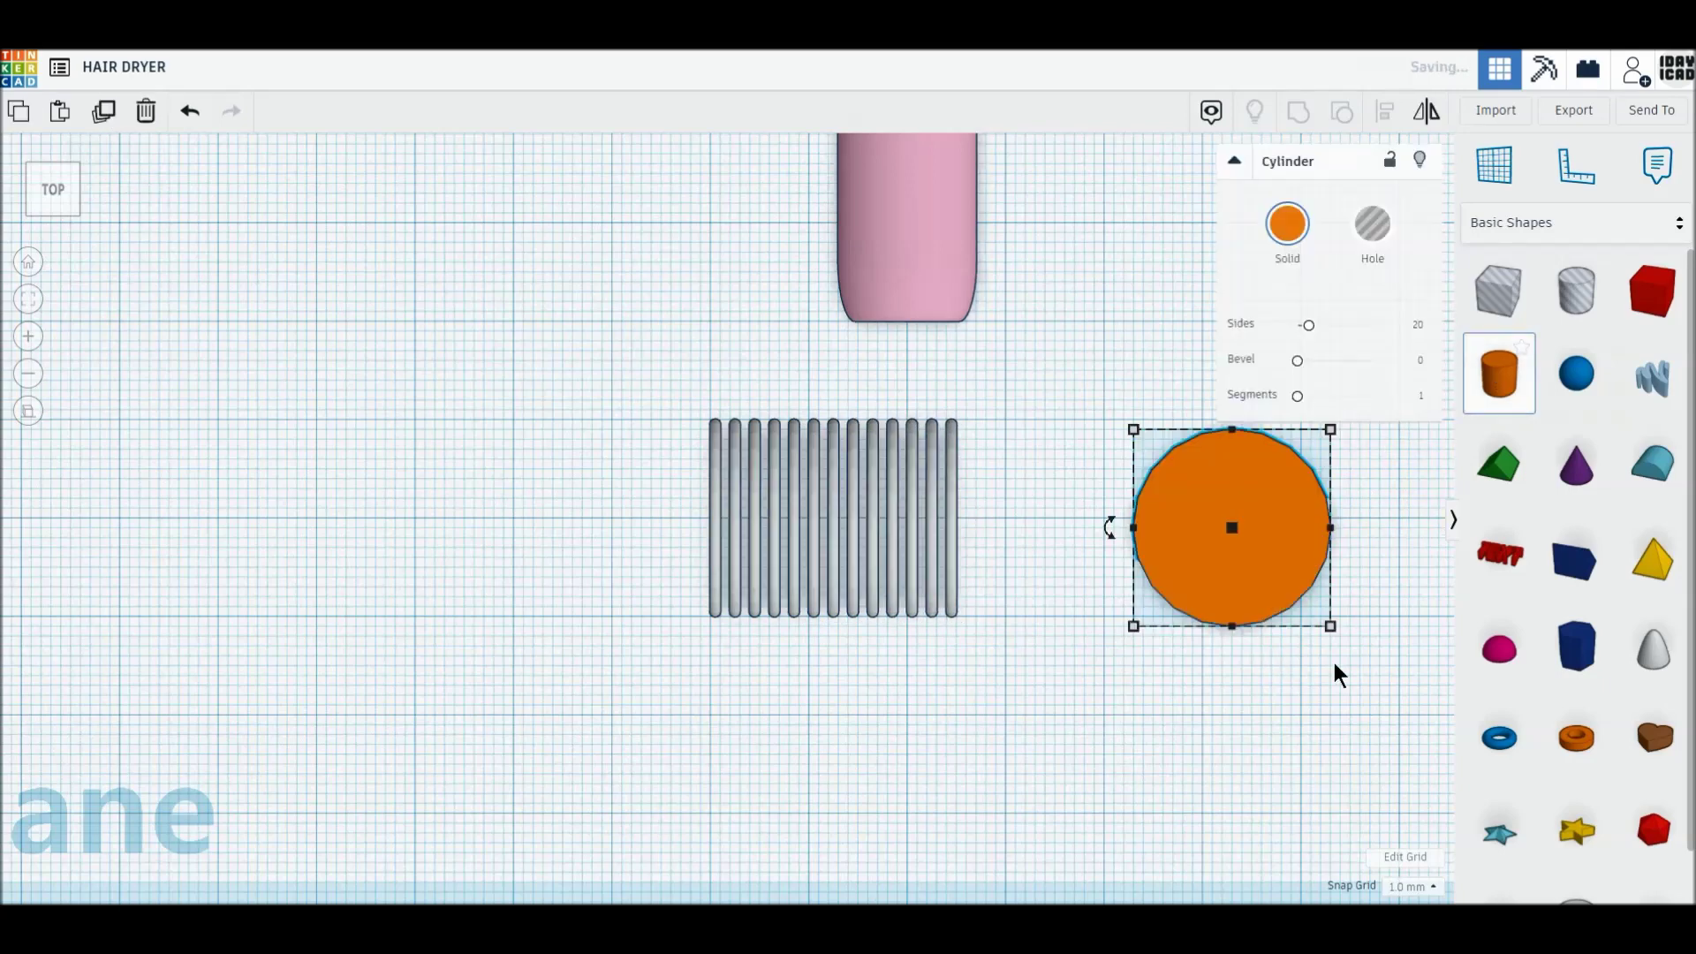
Make the cylinder 4×4 mm with 64 sides, bevel 25, 10 segments and 16 mm height
mouse_move(1331, 622)
mouse_down()
mouse_move(1161, 479)
mouse_move(1175, 484)
mouse_move(1174, 466)
mouse_up()
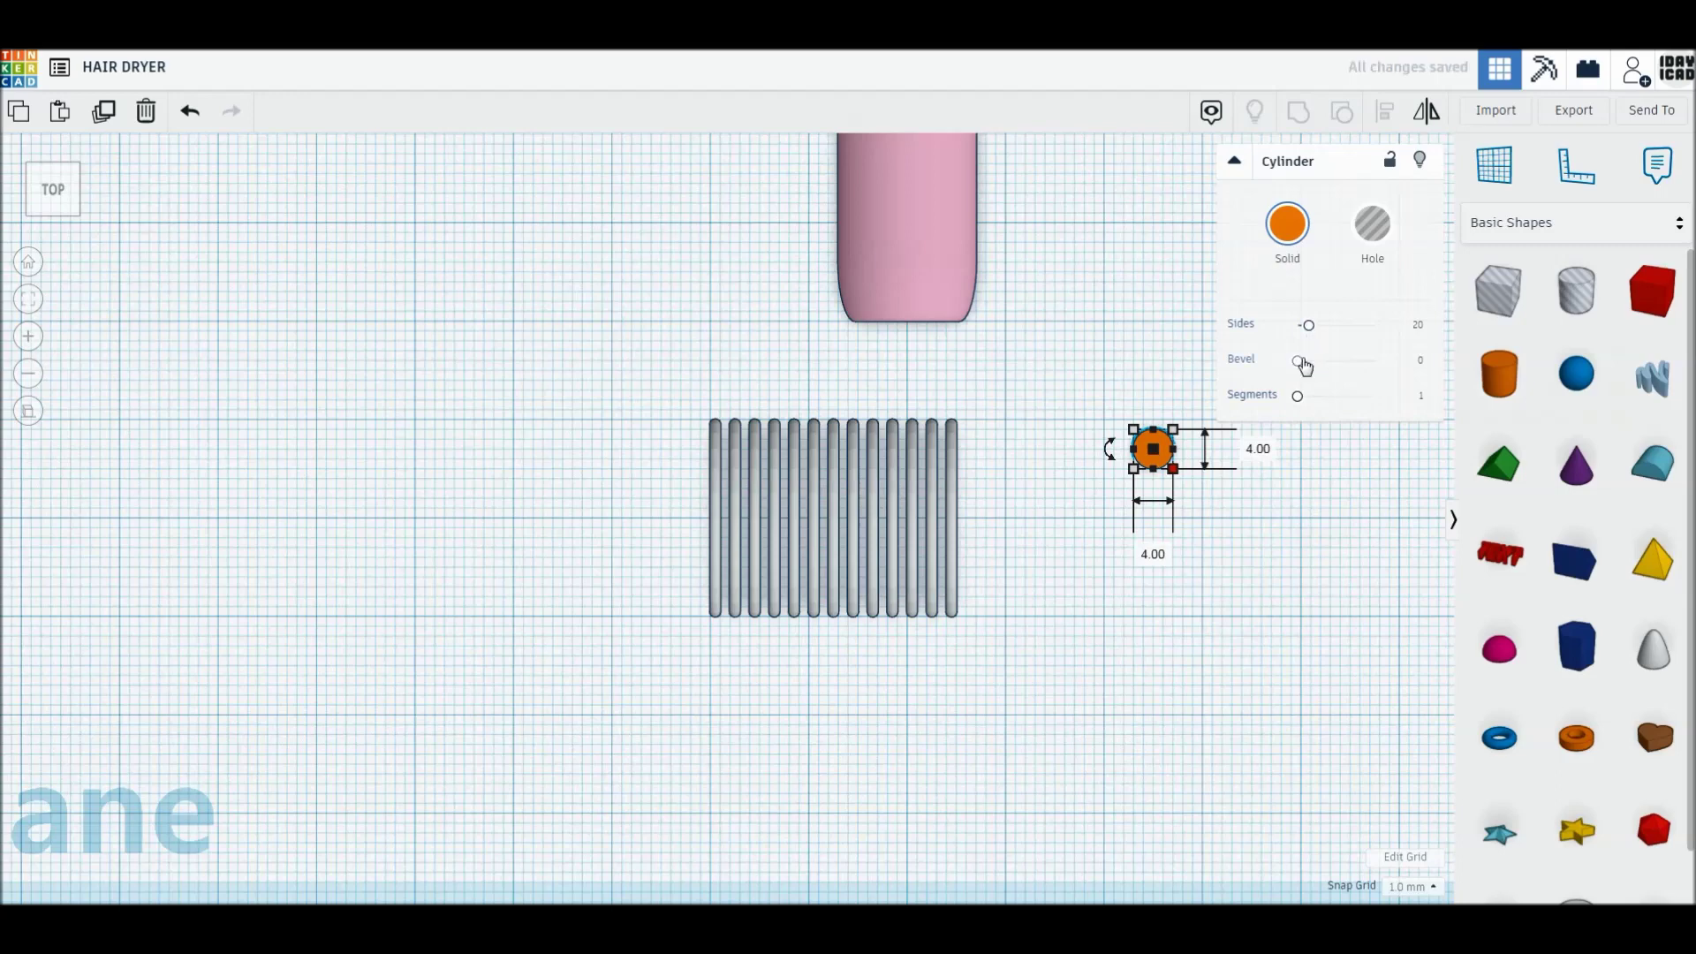
drag(1311, 325, 1423, 323)
drag(1298, 362, 1429, 358)
drag(1298, 396, 1440, 404)
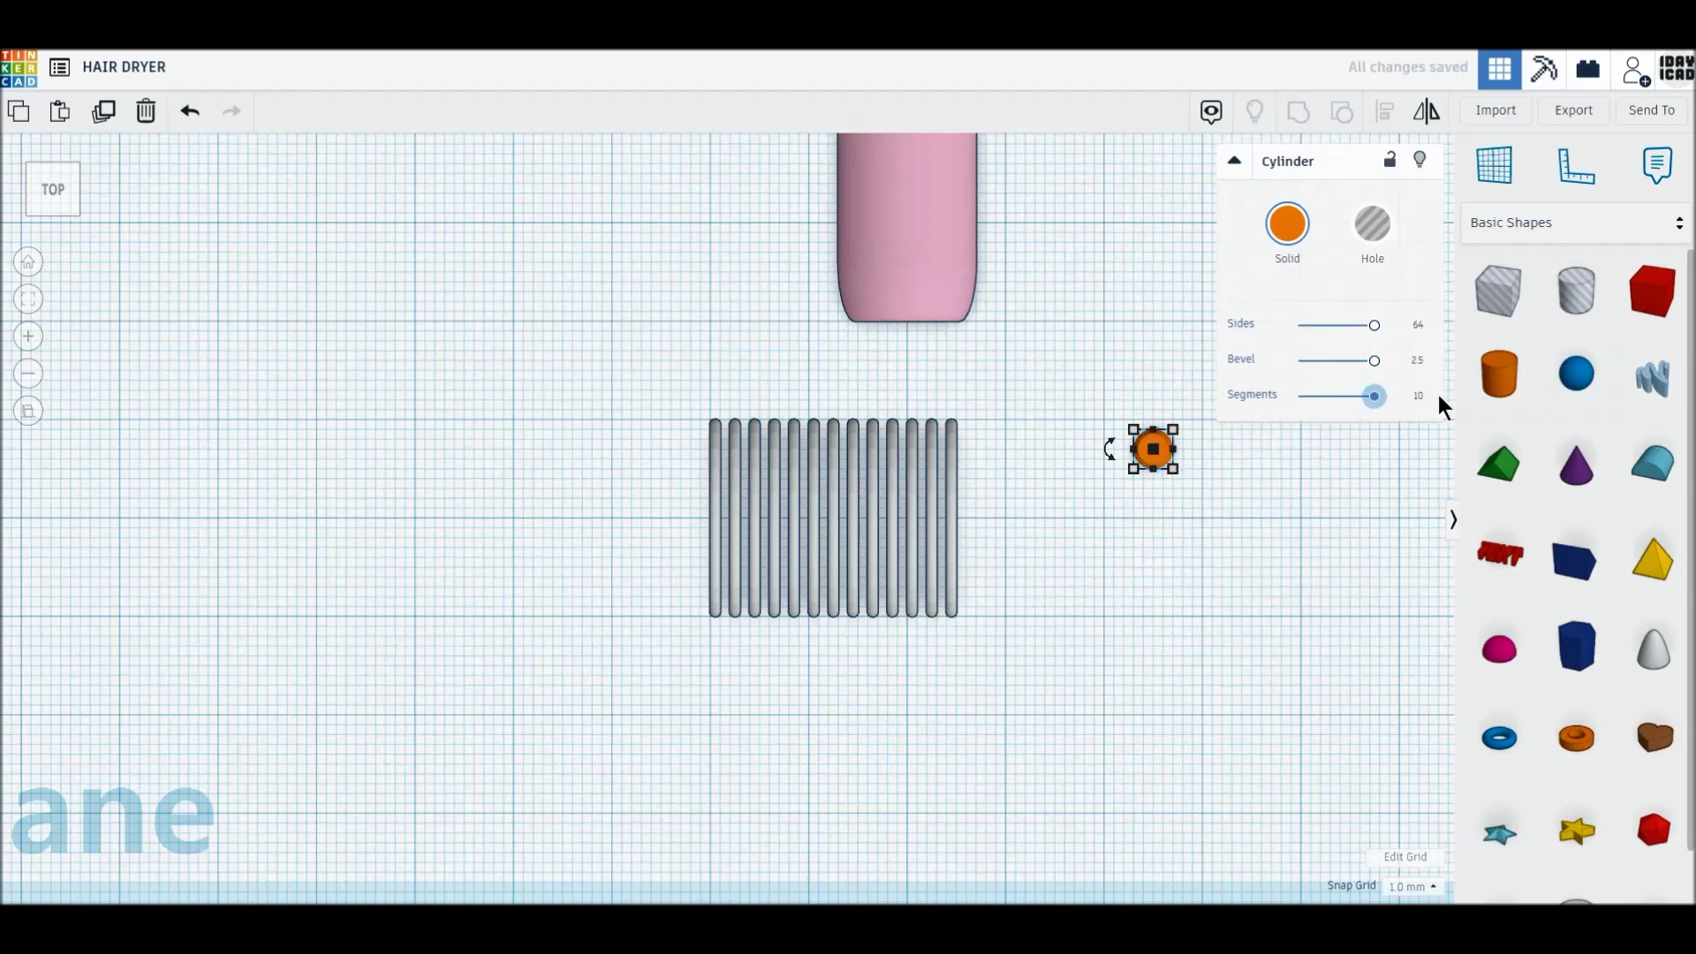
right_drag(1259, 491, 1180, 457)
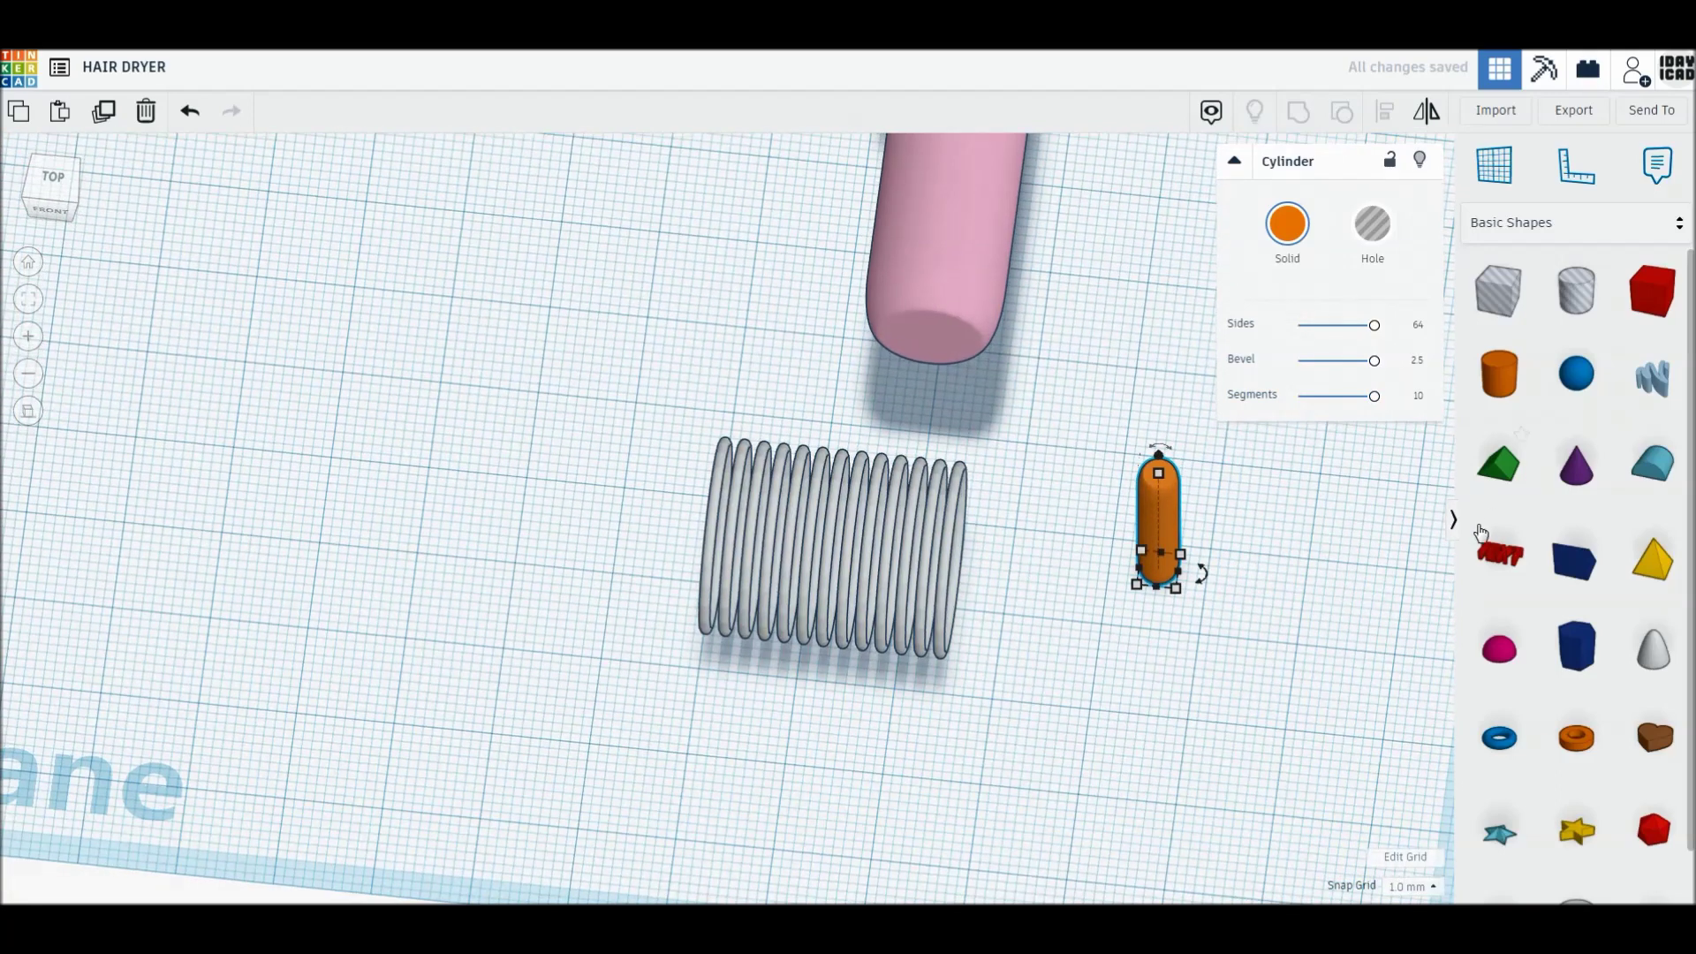
mouse_move(1158, 472)
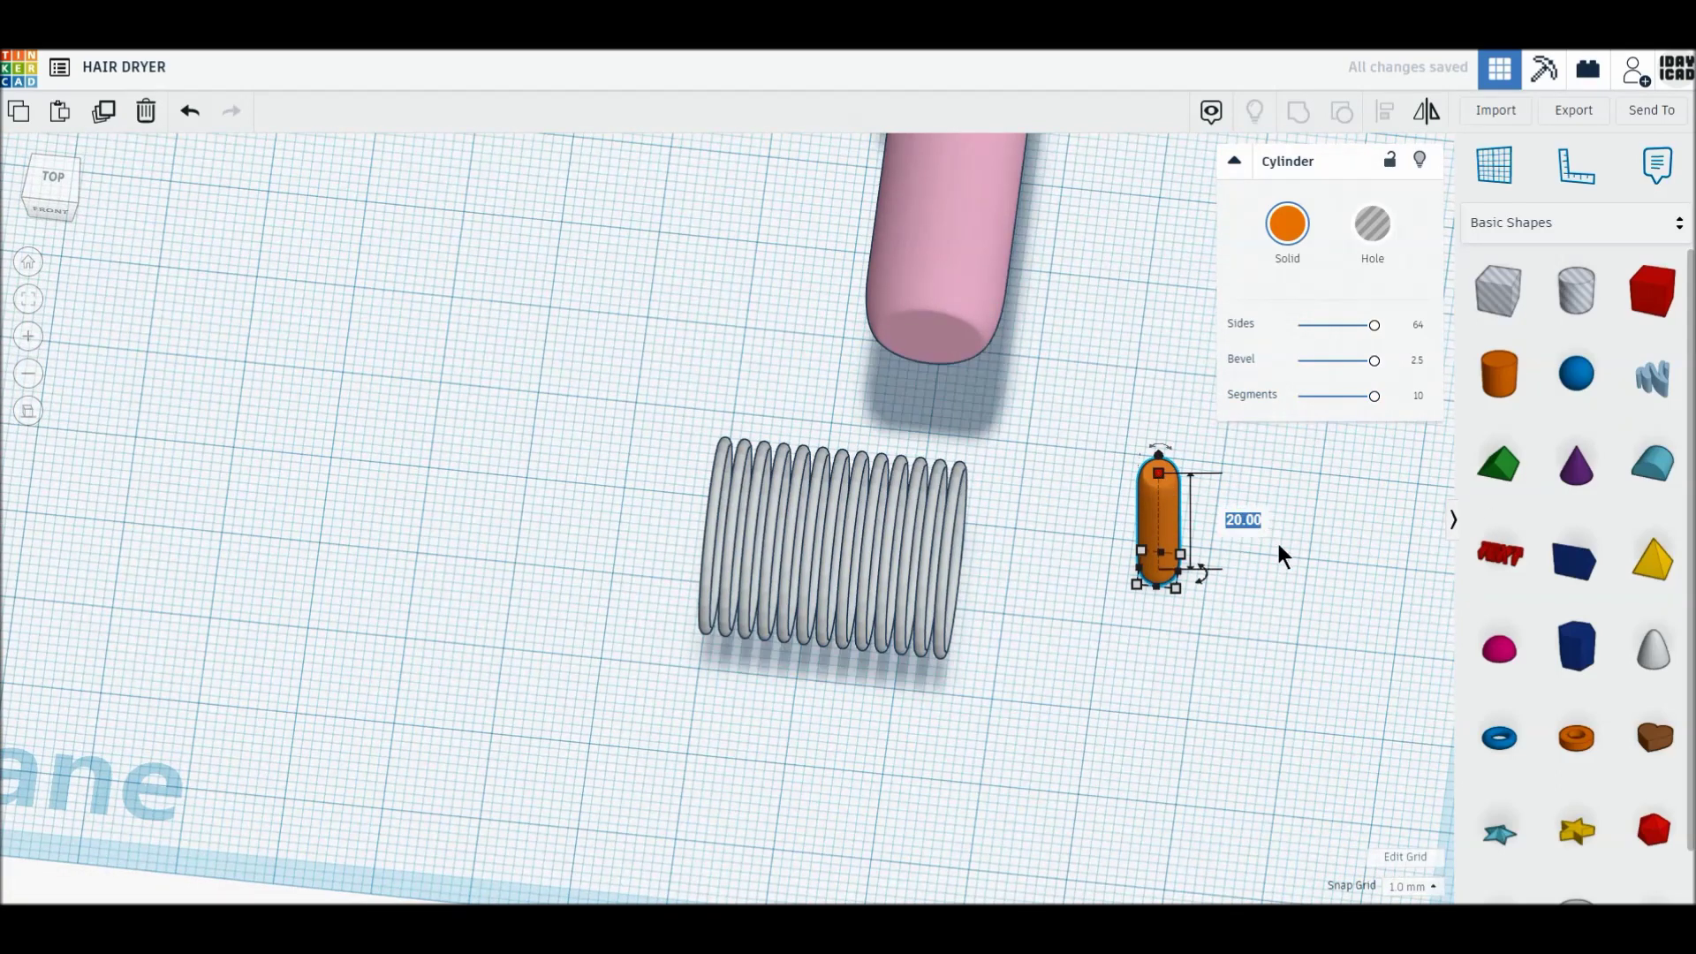
text(6)
key(Return)
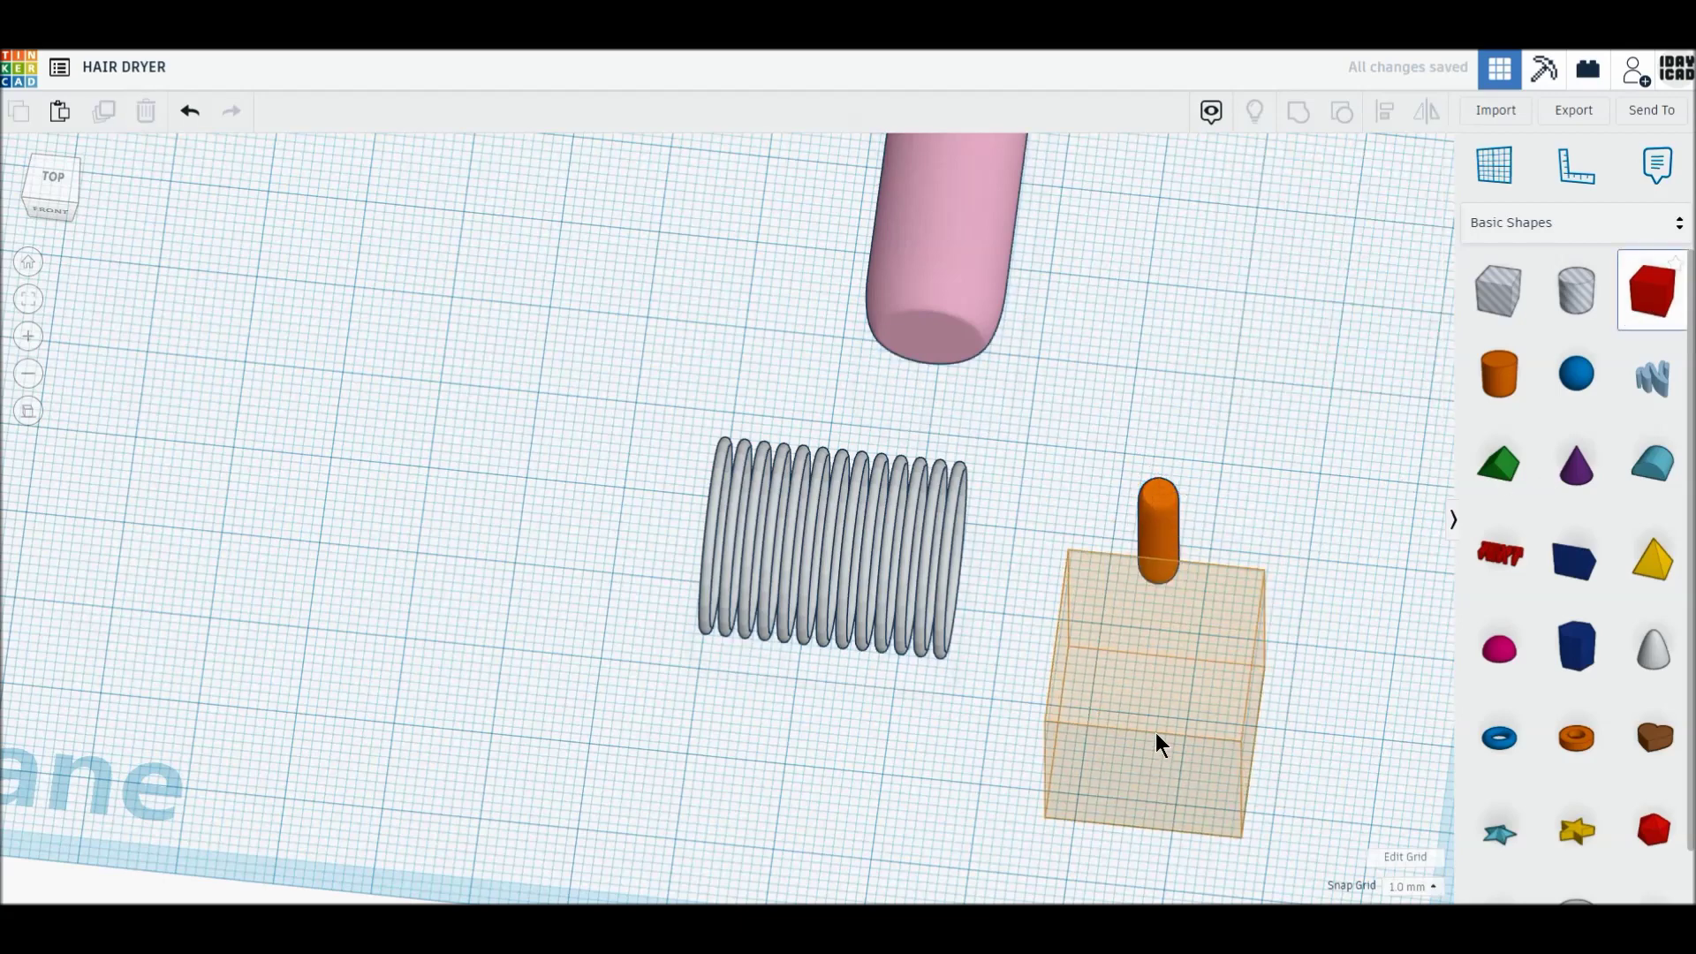
Add a box near the cylinder, flattened to 1 mm height and 4 mm wide
drag(1652, 292, 1154, 745)
click(1239, 694)
key(BackSpace)
text(1)
key(Return)
middle_drag(1243, 835, 1163, 703)
click(1163, 718)
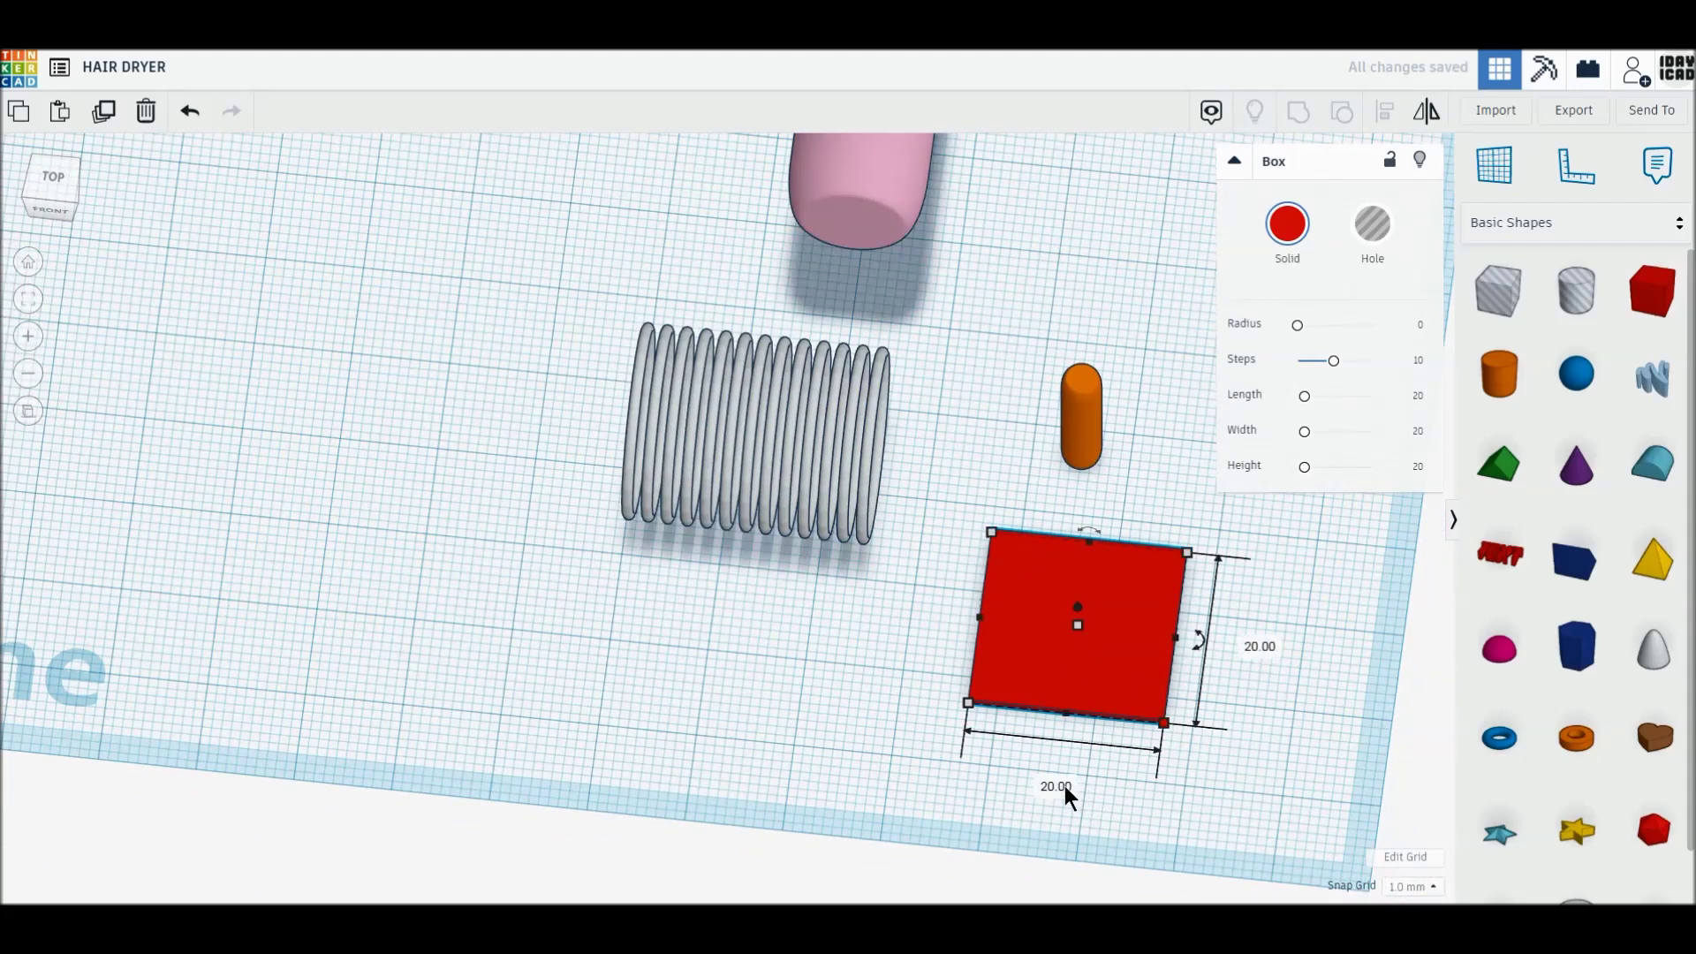
text(4)
key(Return)
Set the box length to 12 mm and tilt it 45°
click(1100, 630)
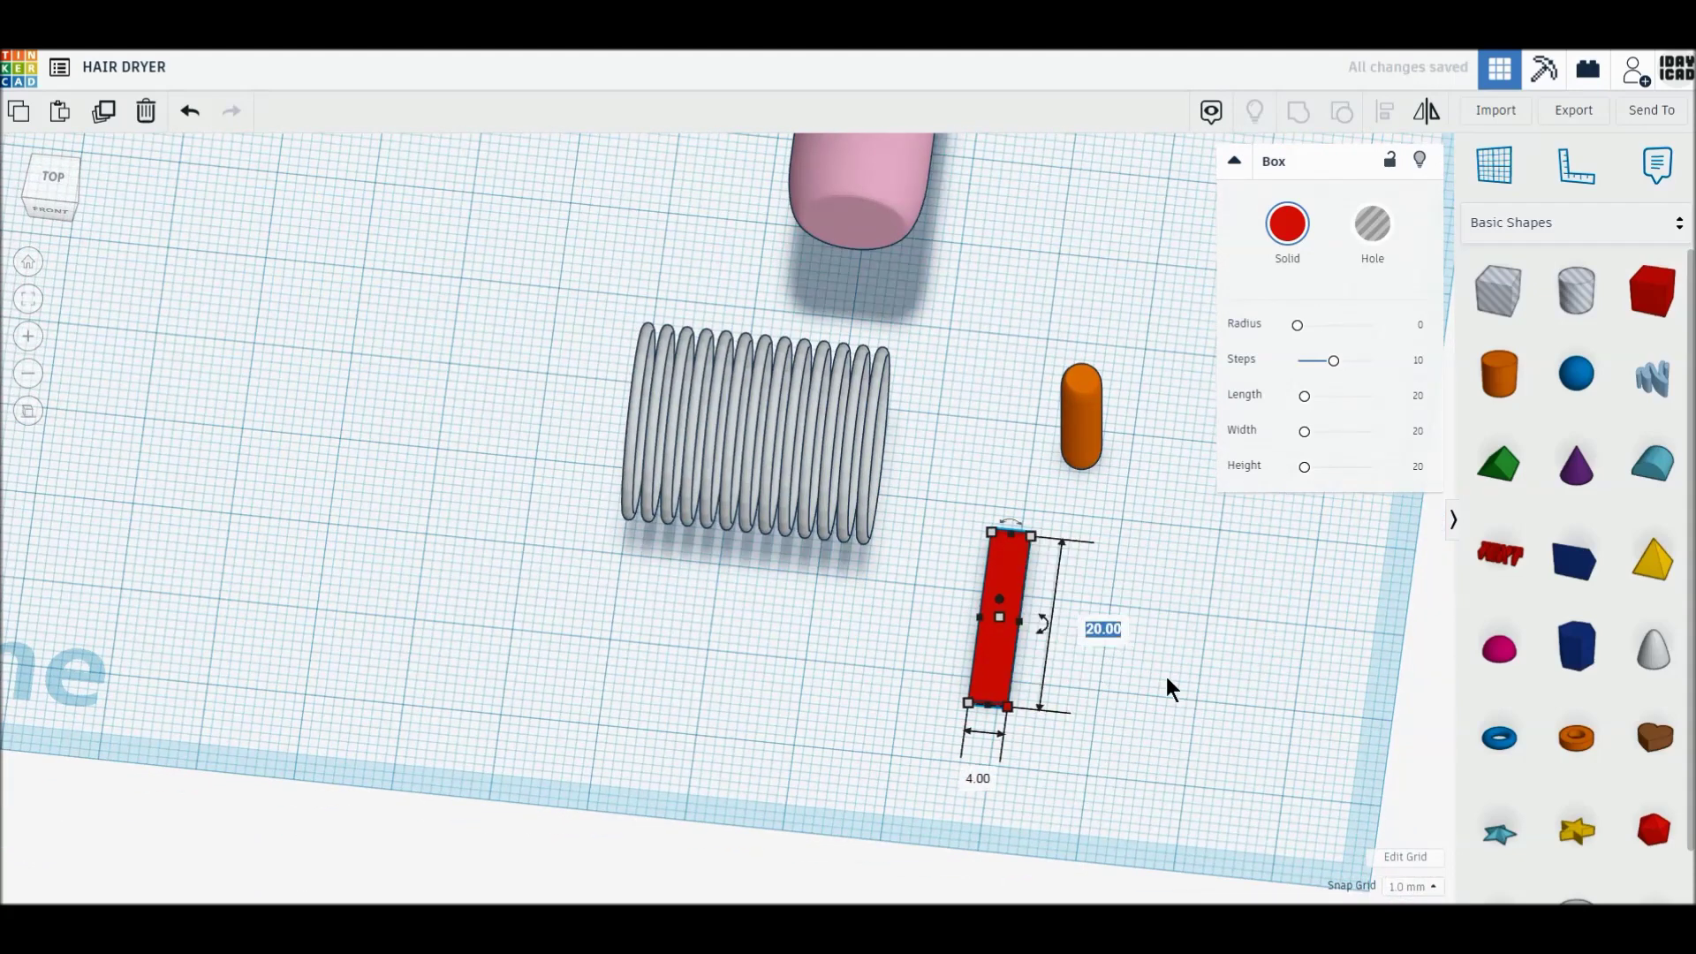
text(12)
key(Return)
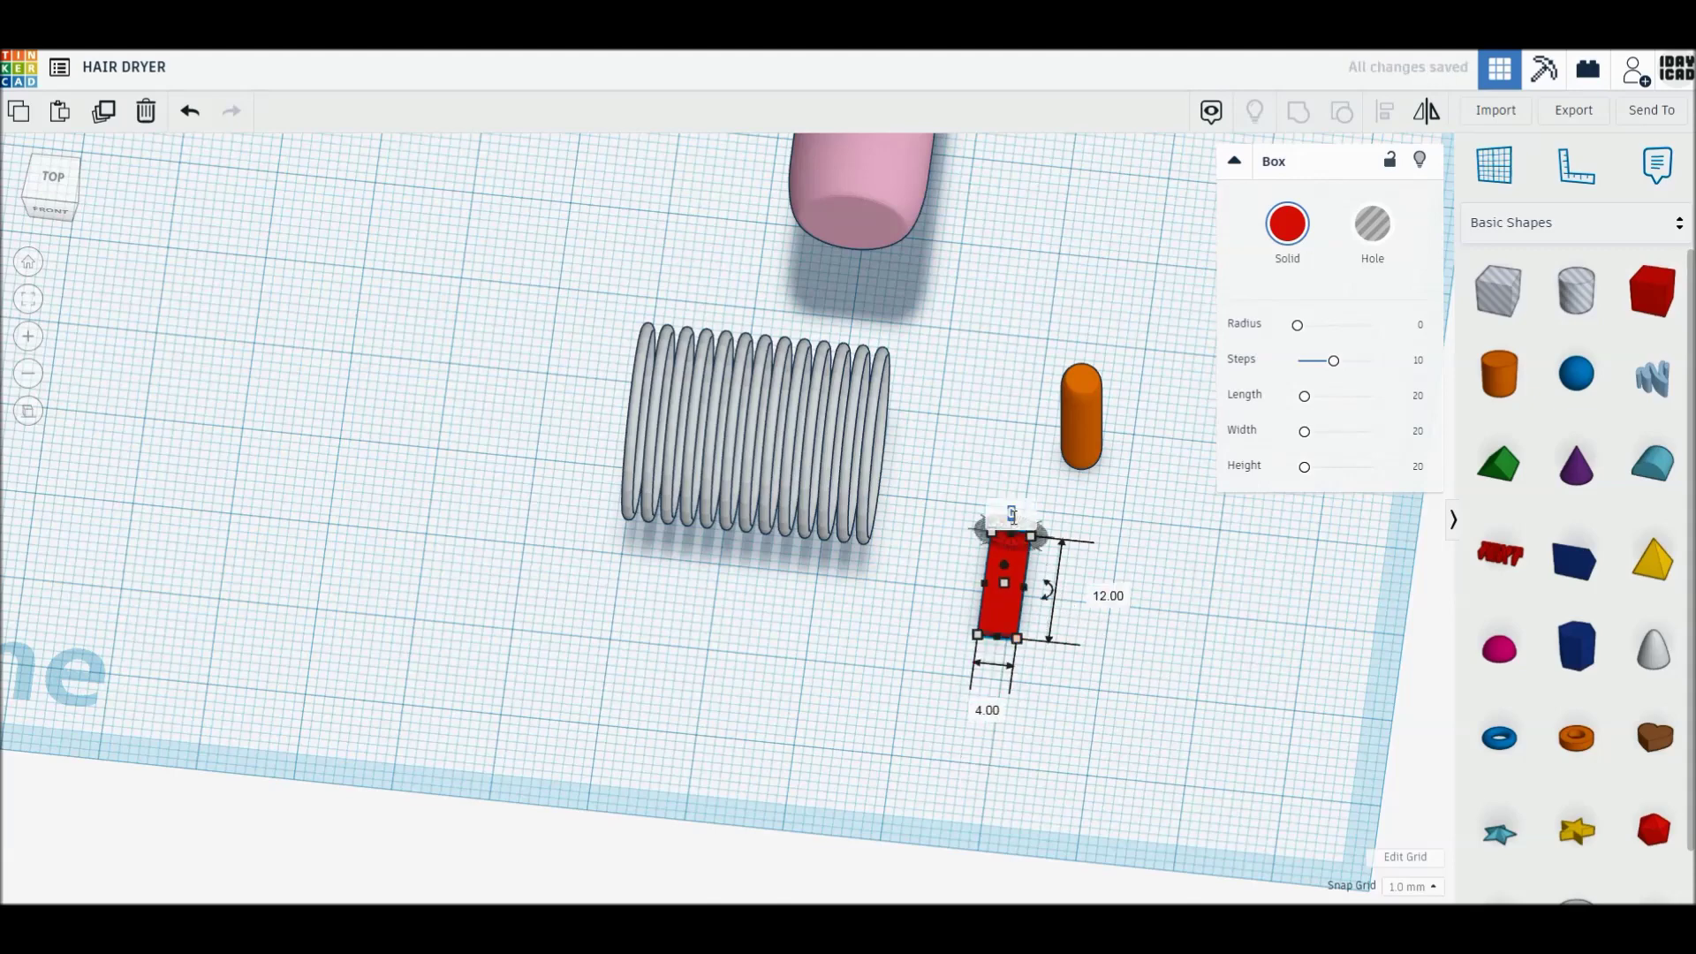
mouse_move(1010, 527)
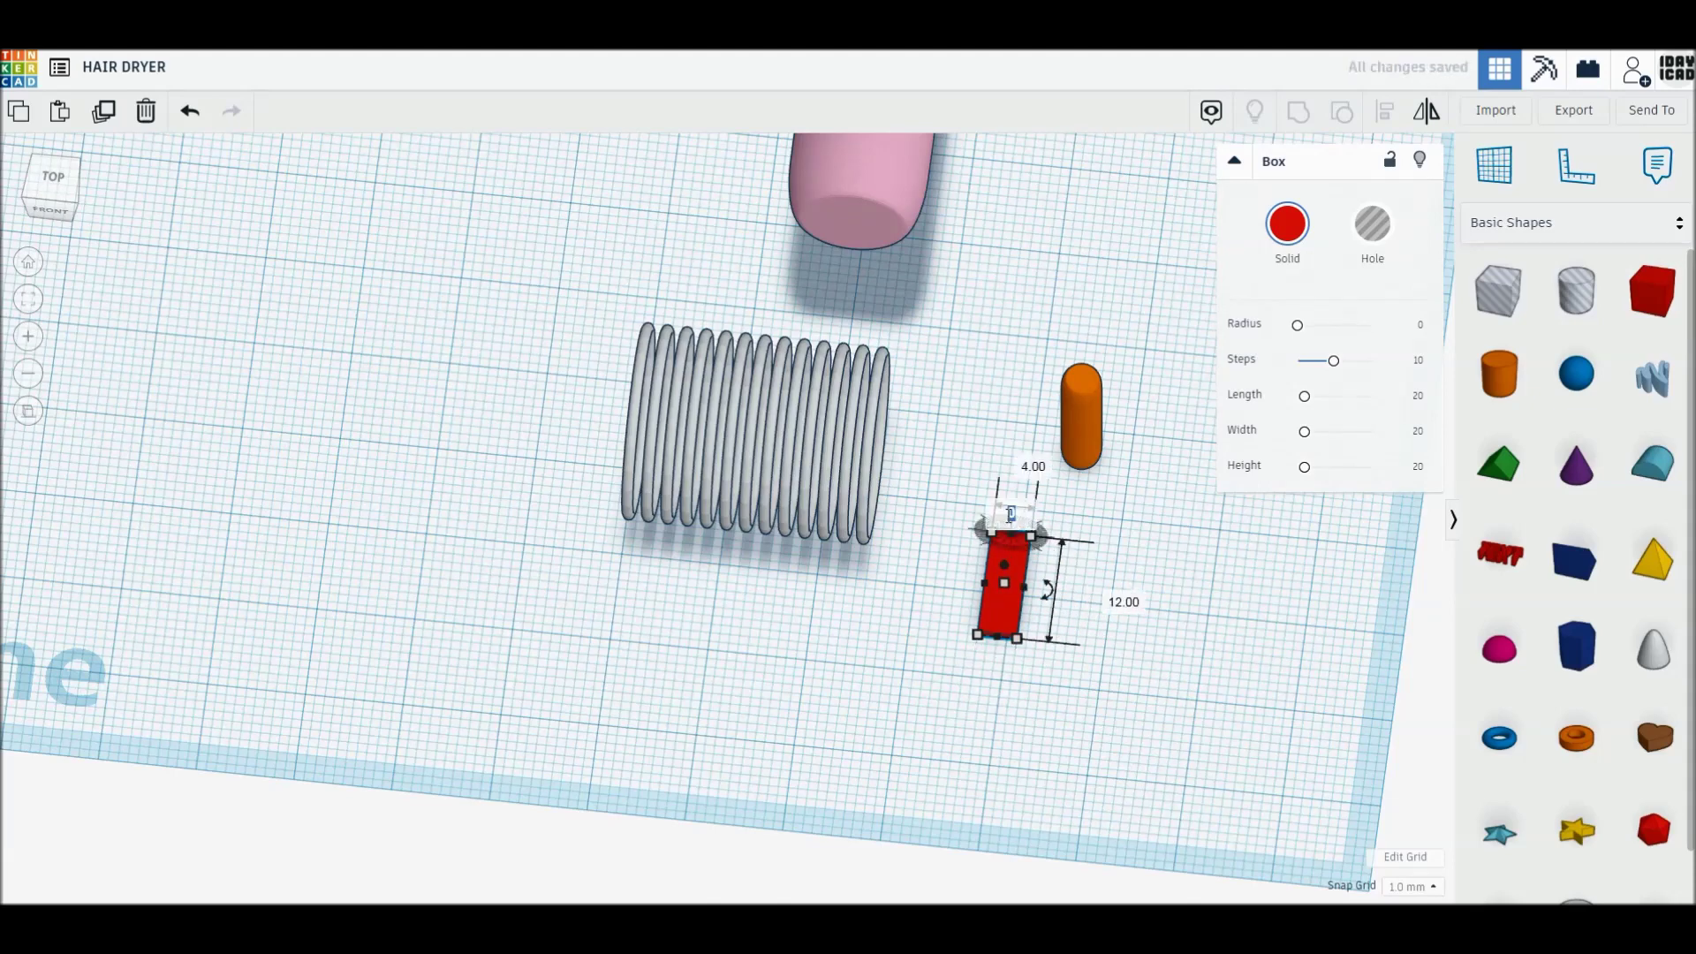
text(45)
key(Return)
mouse_move(979, 638)
key(Return)
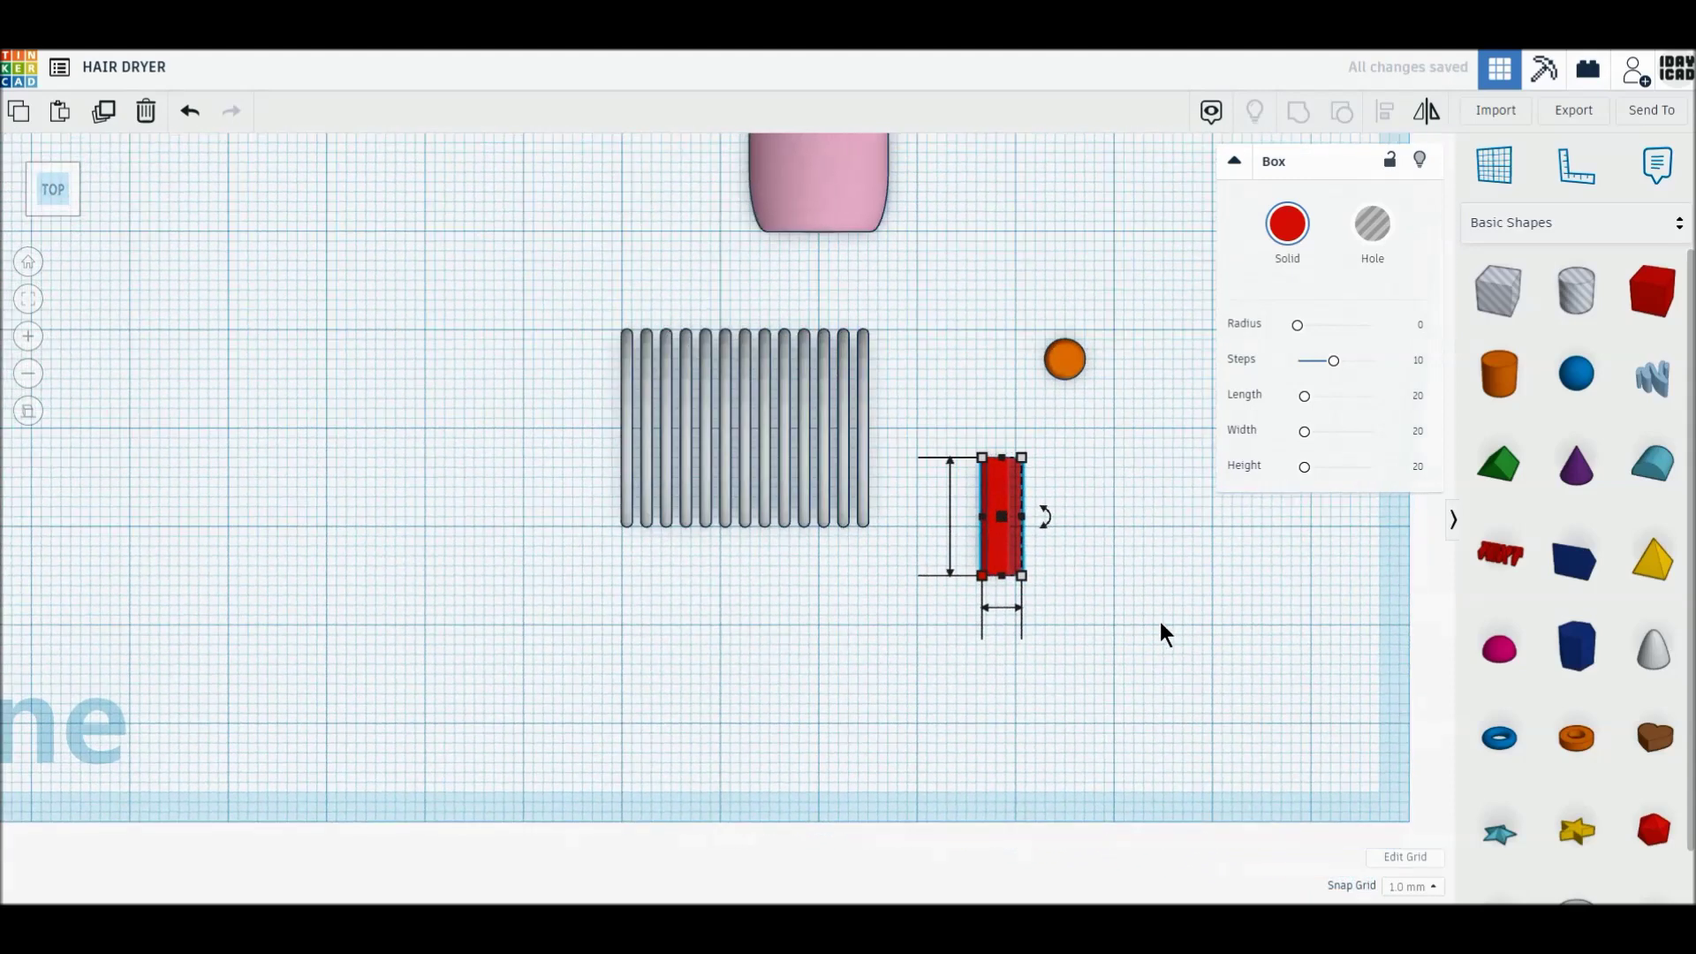
Raise the blade onto the orange hub and add a copy 12 mm up, rotated 180°
drag(1000, 549, 1058, 465)
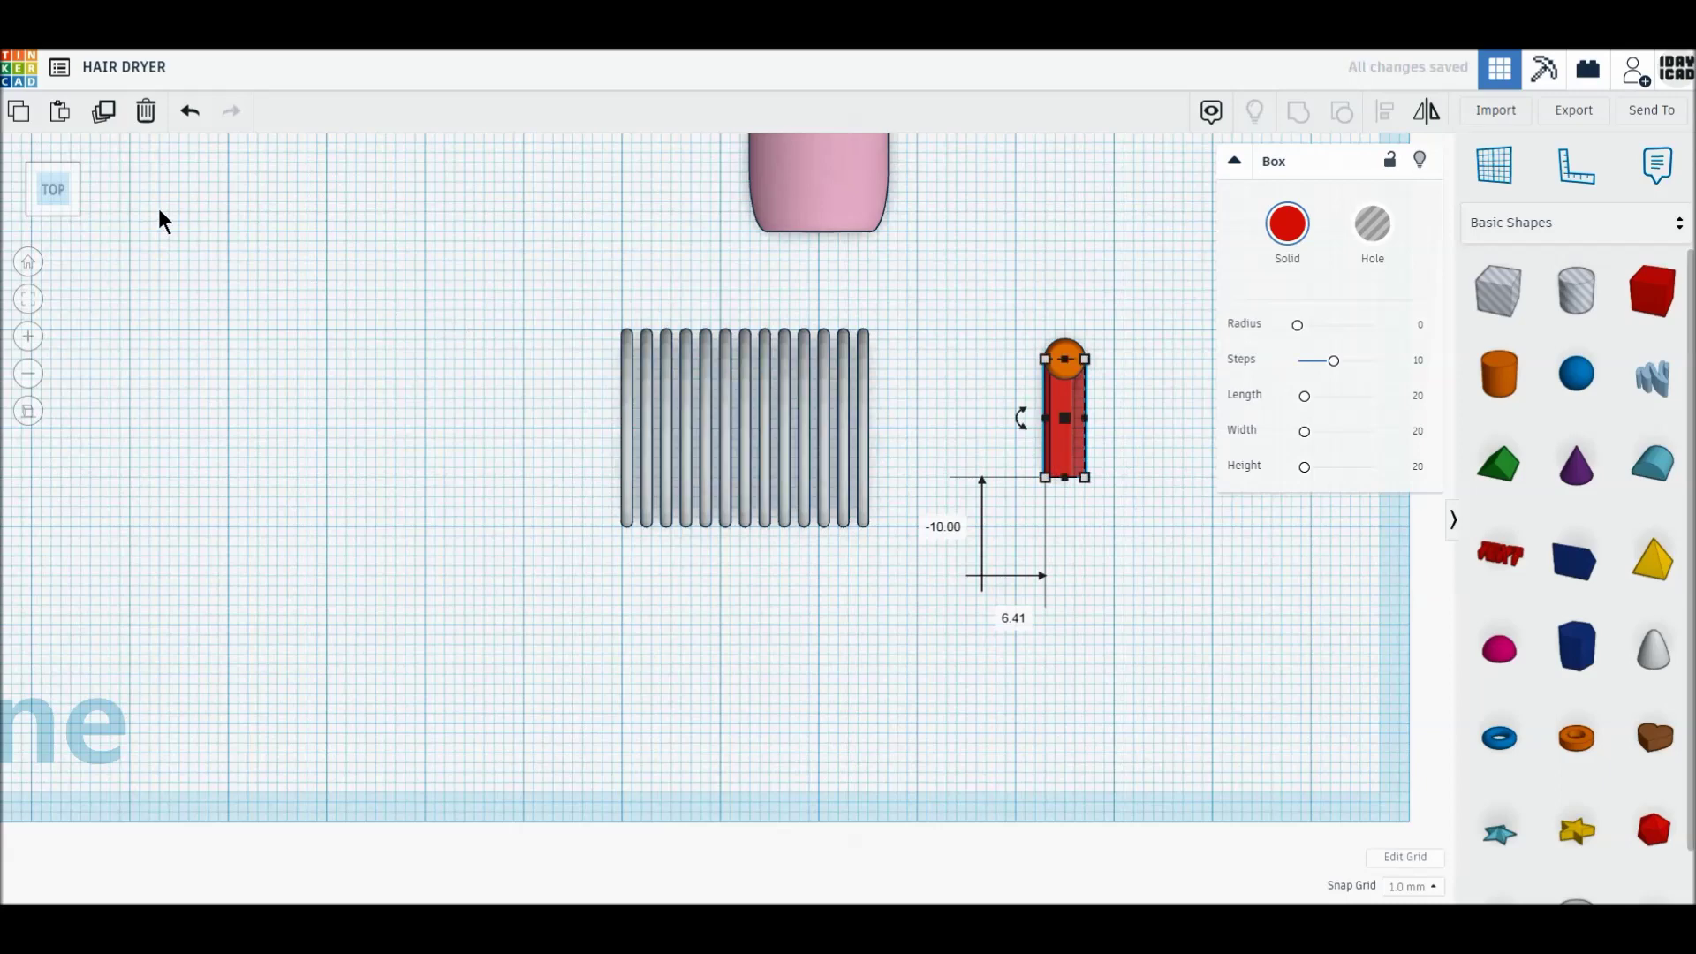
click(55, 212)
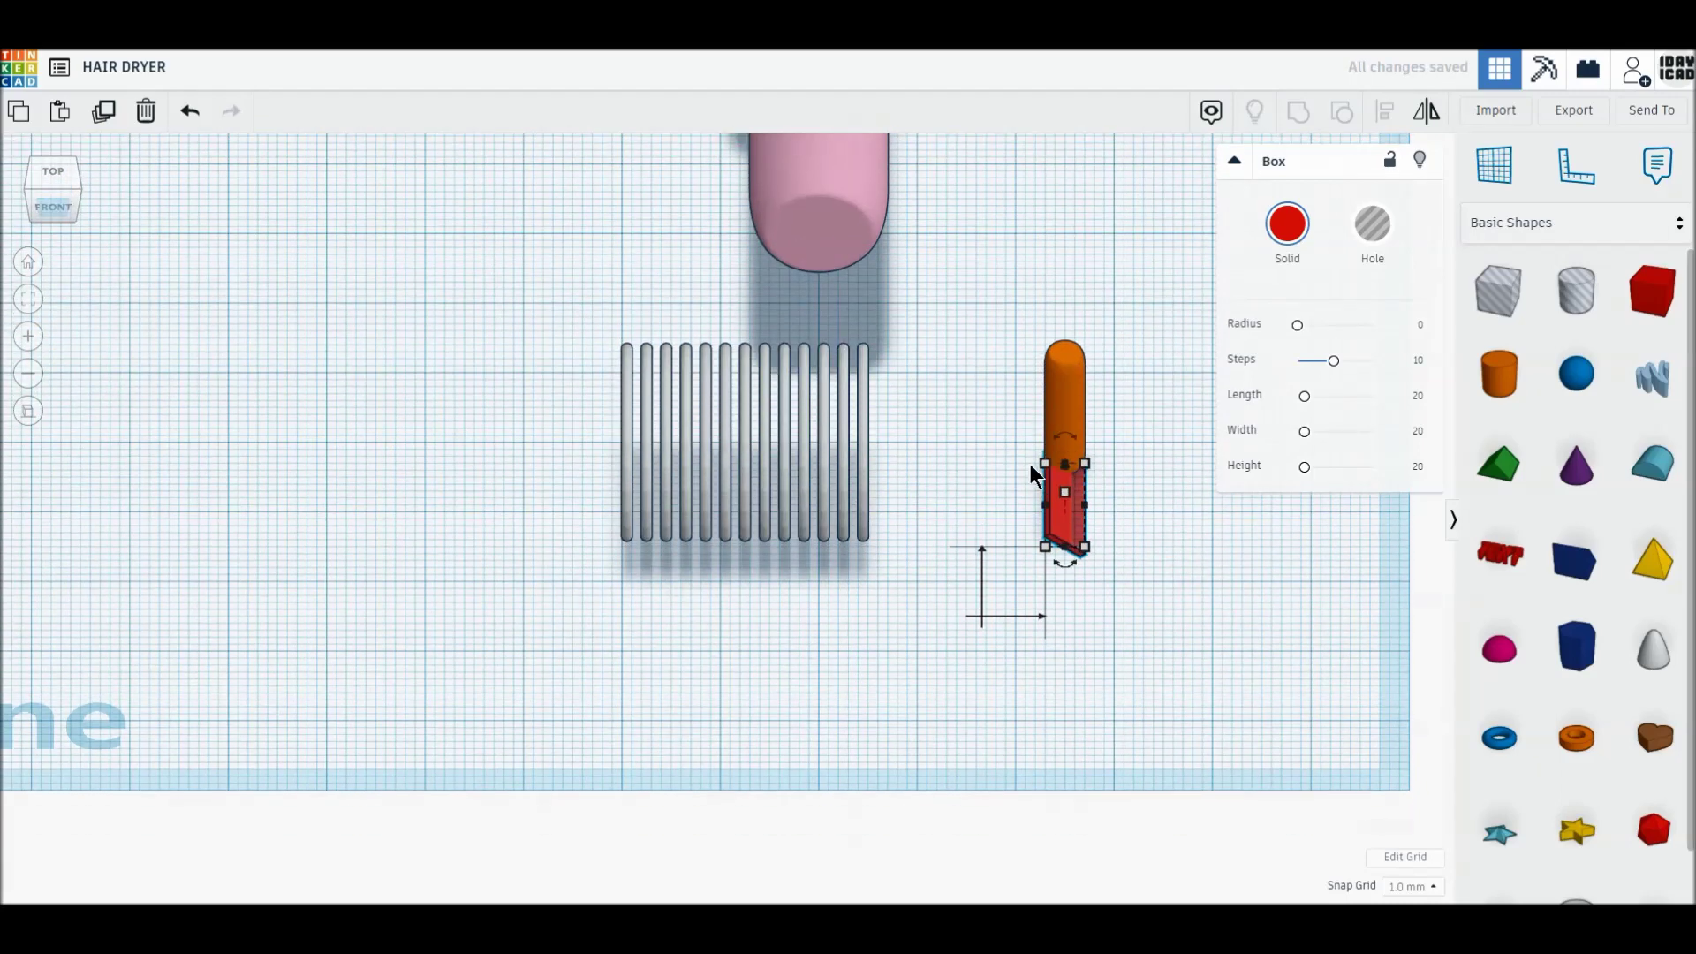
drag(1071, 481, 1069, 446)
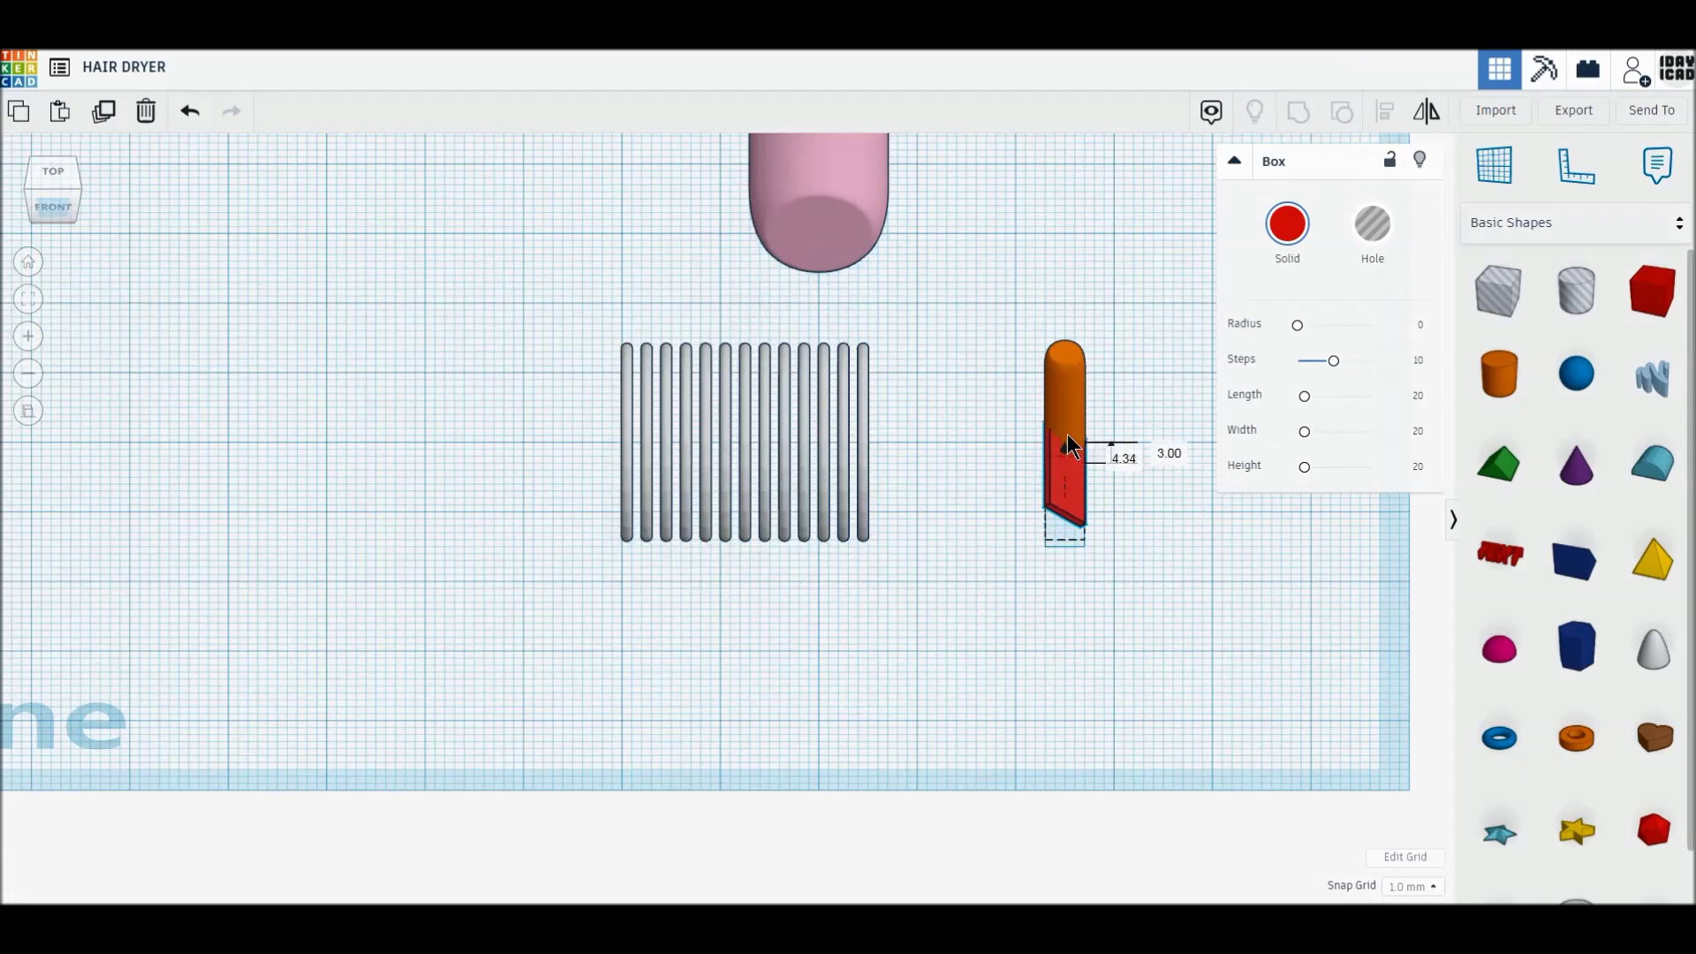
click(53, 171)
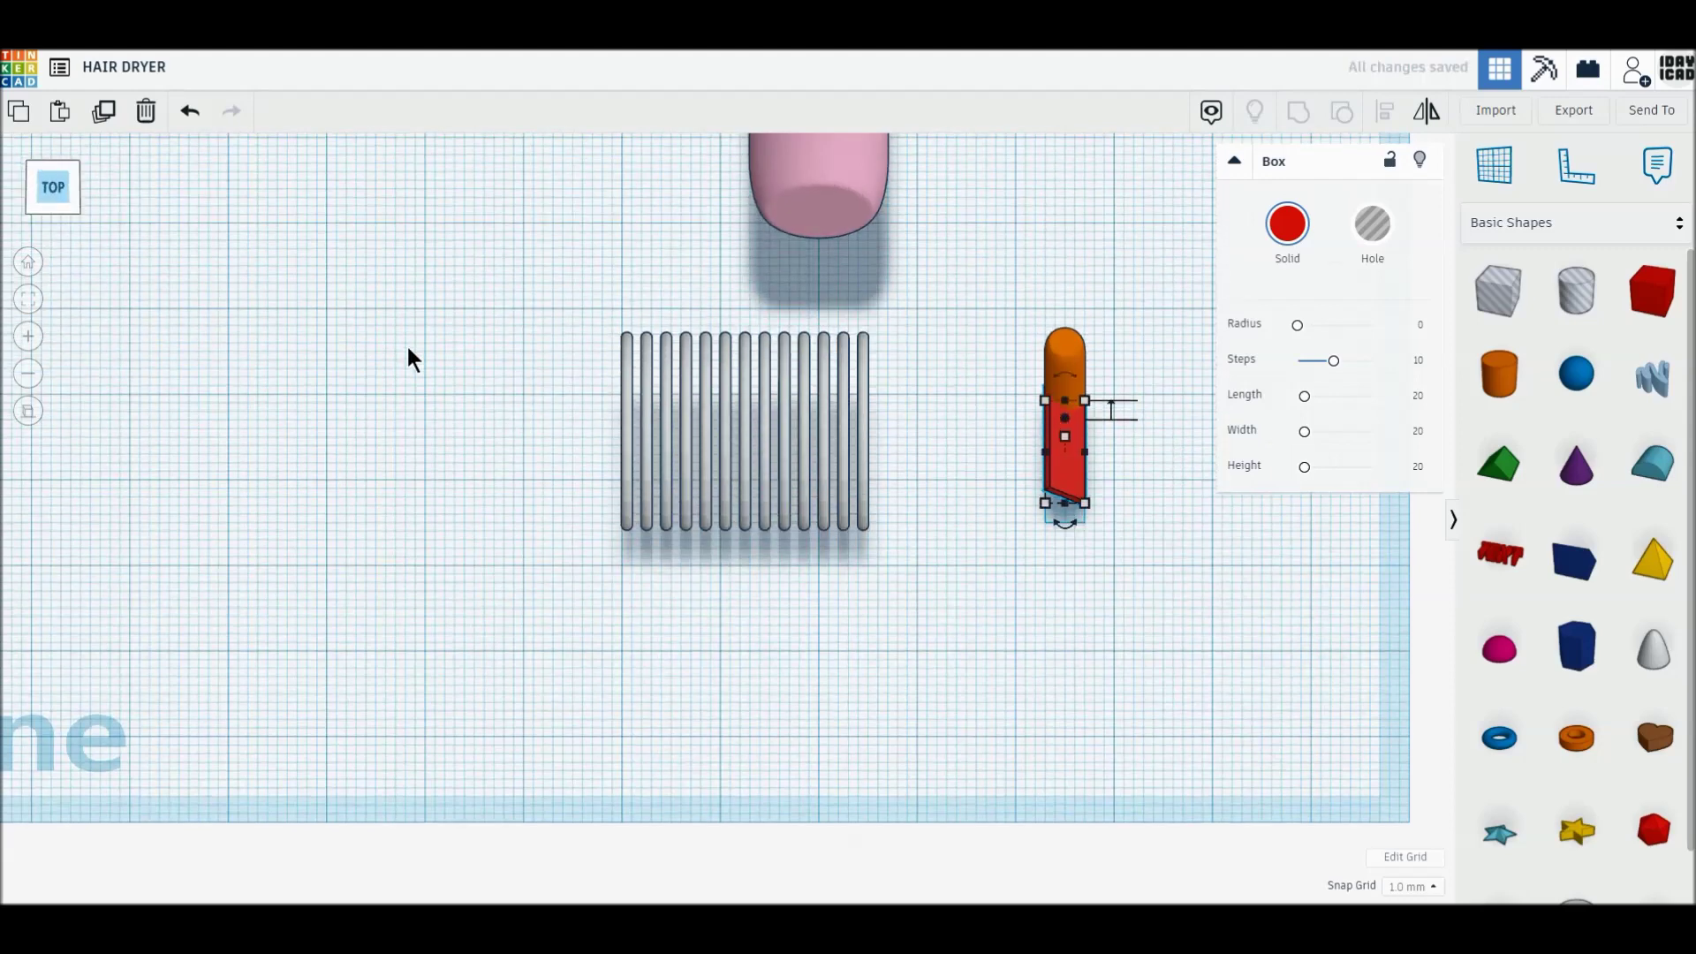
click(104, 112)
scroll(1087, 498, up, 2)
middle_drag(1143, 455, 437, 664)
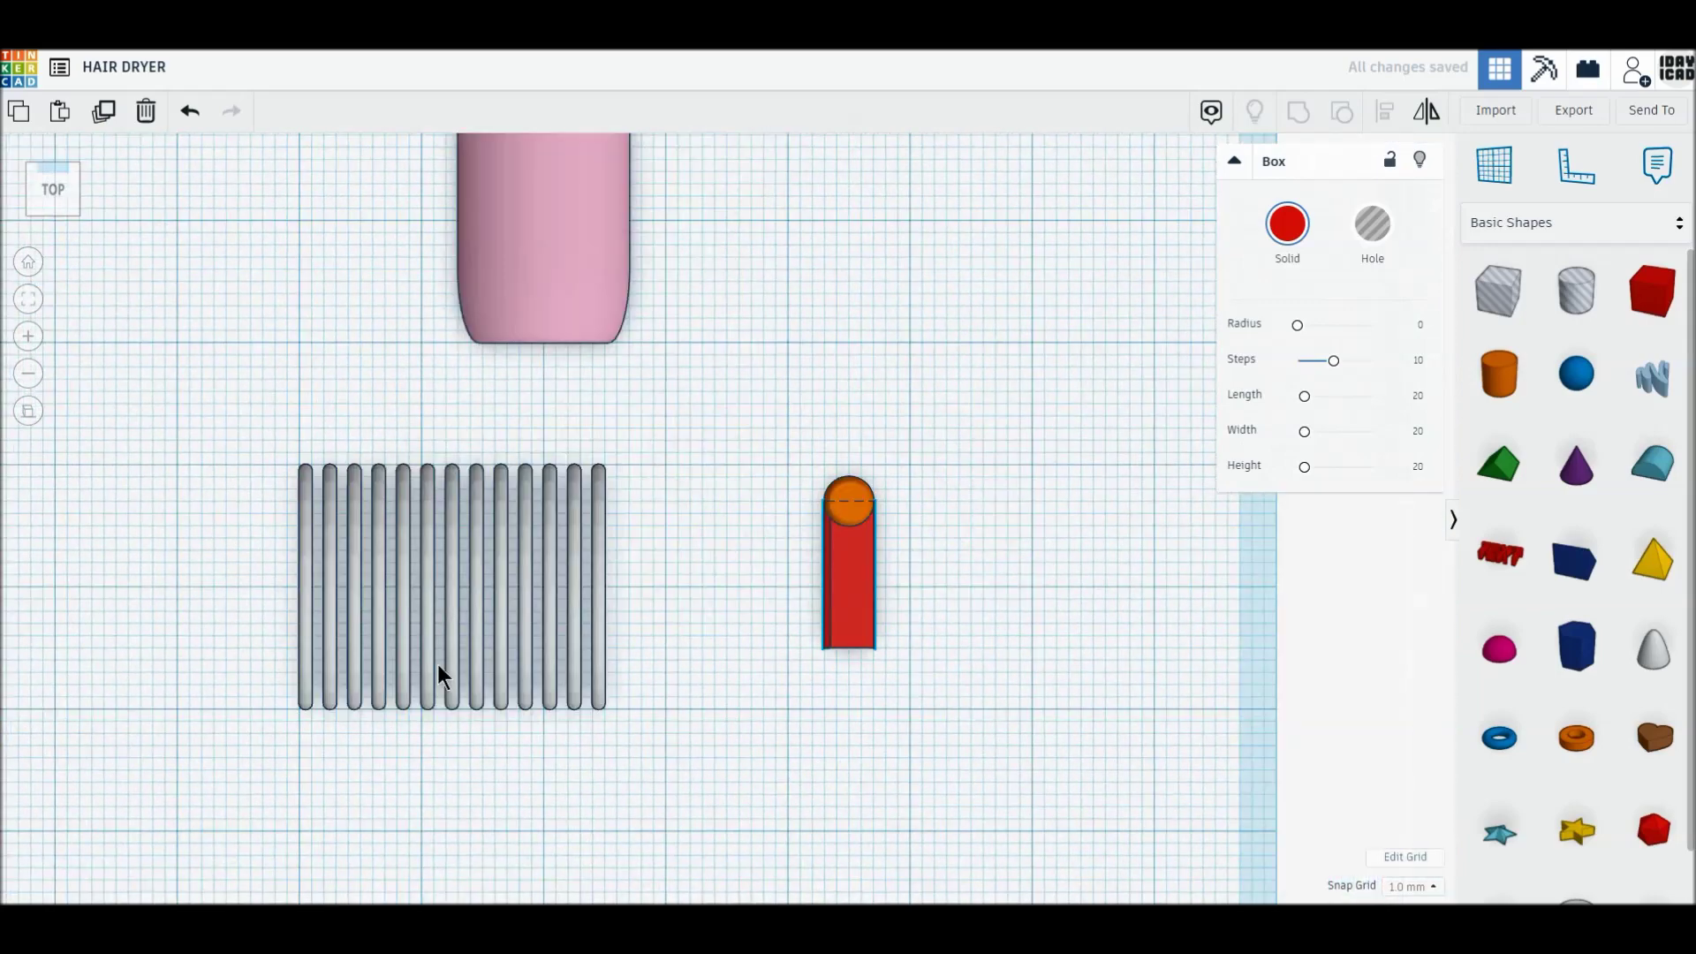
scroll(630, 680, up, 1)
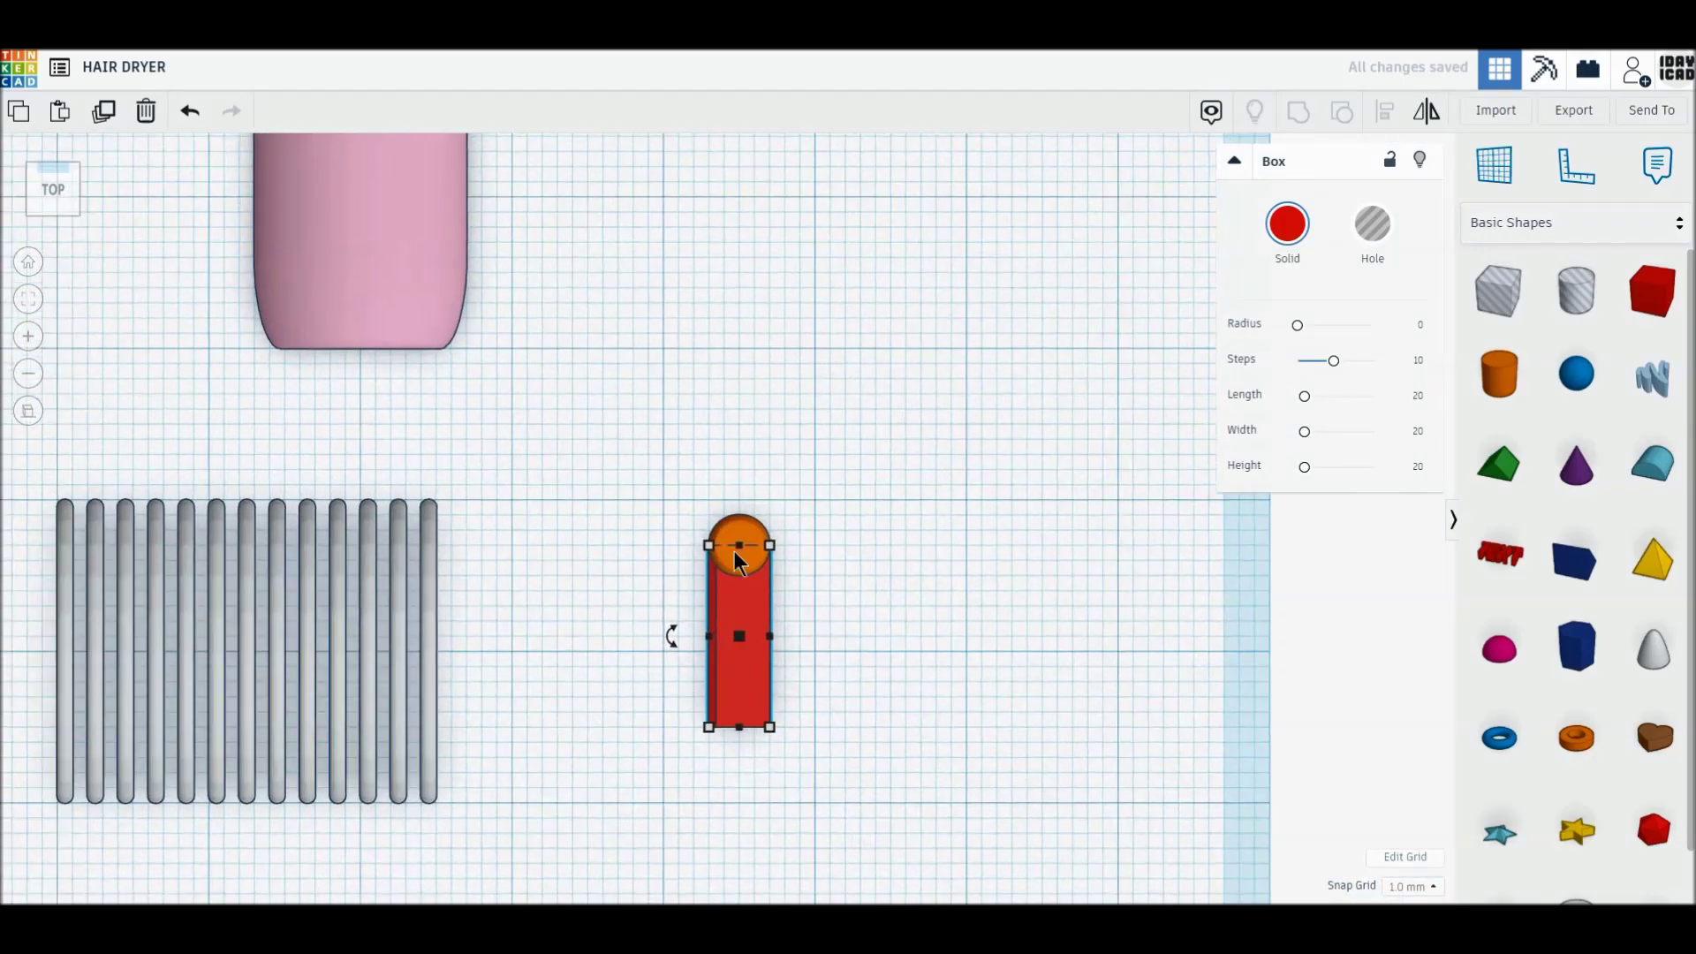
drag(730, 703, 730, 522)
drag(672, 454, 768, 451)
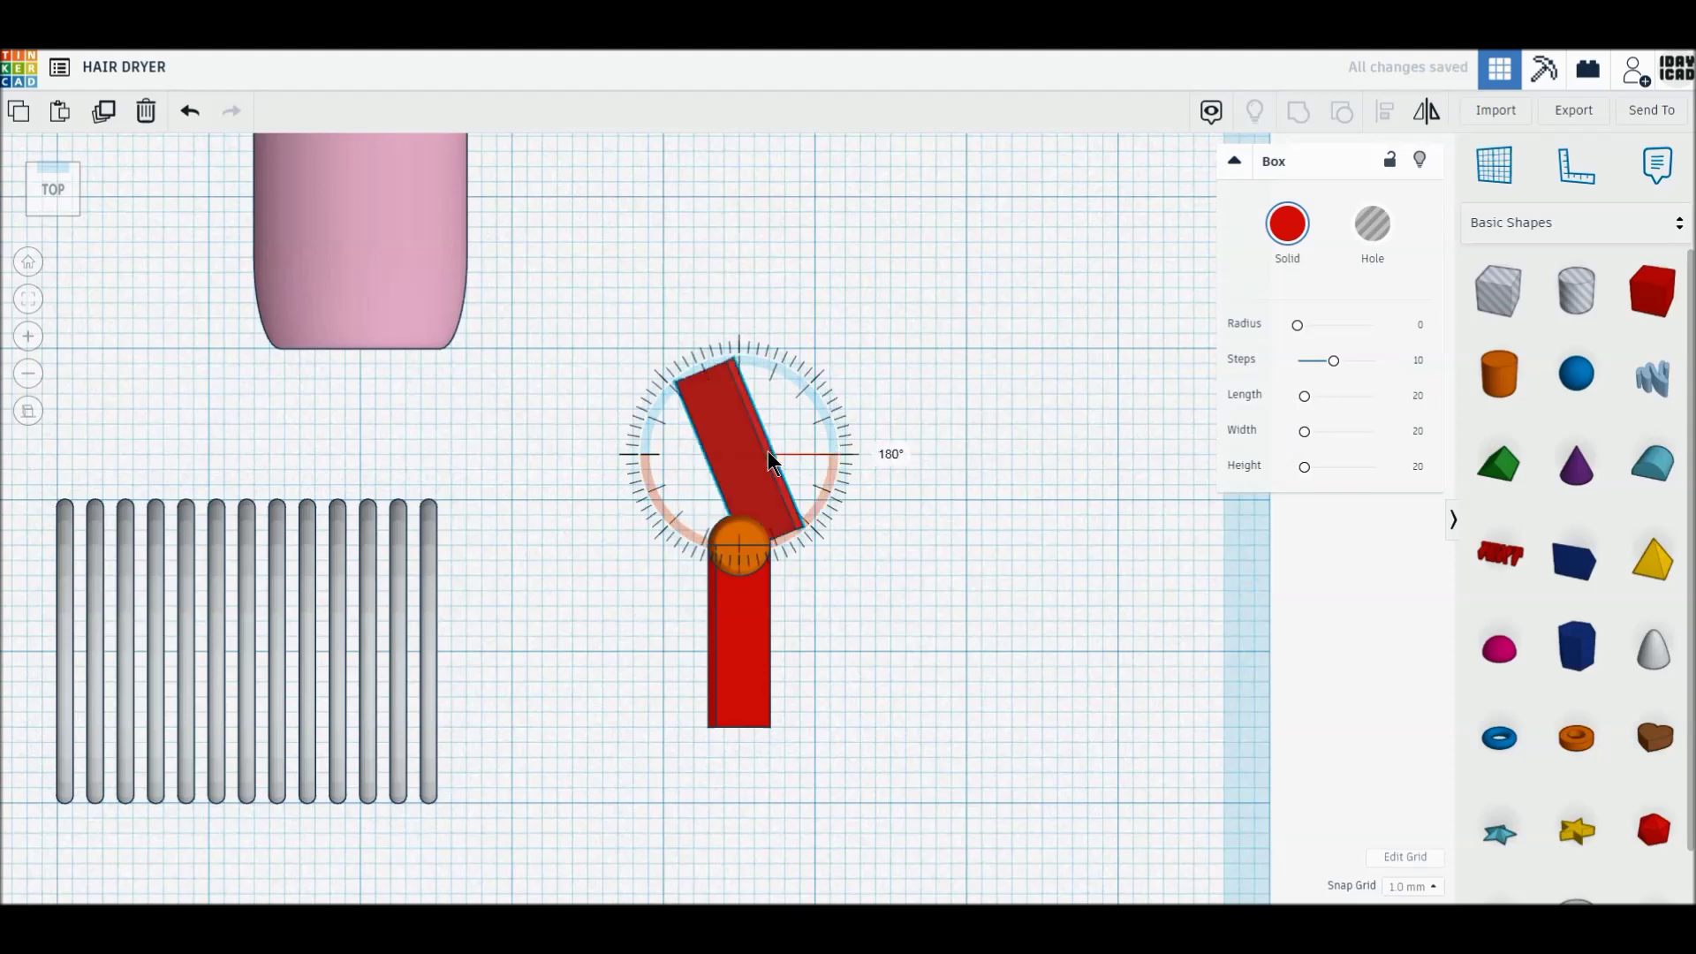
Duplicate both blades in 22.5° rotated steps until the fan forms a full circle
click(972, 601)
click(735, 647)
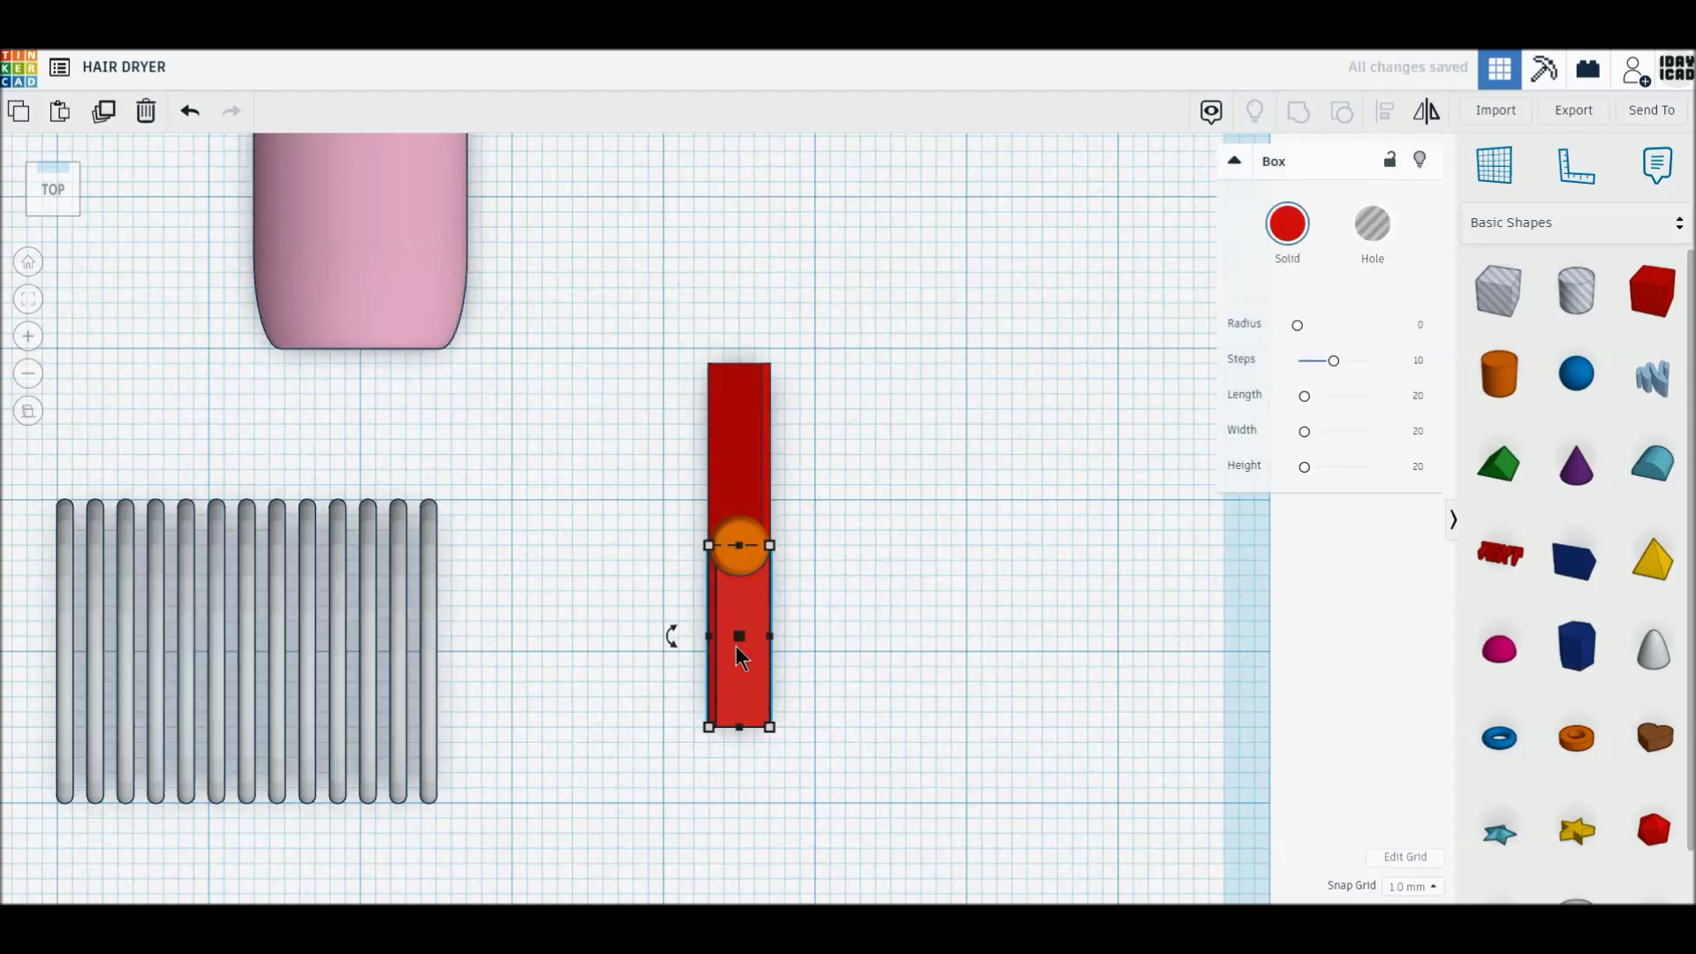
shift+click(728, 446)
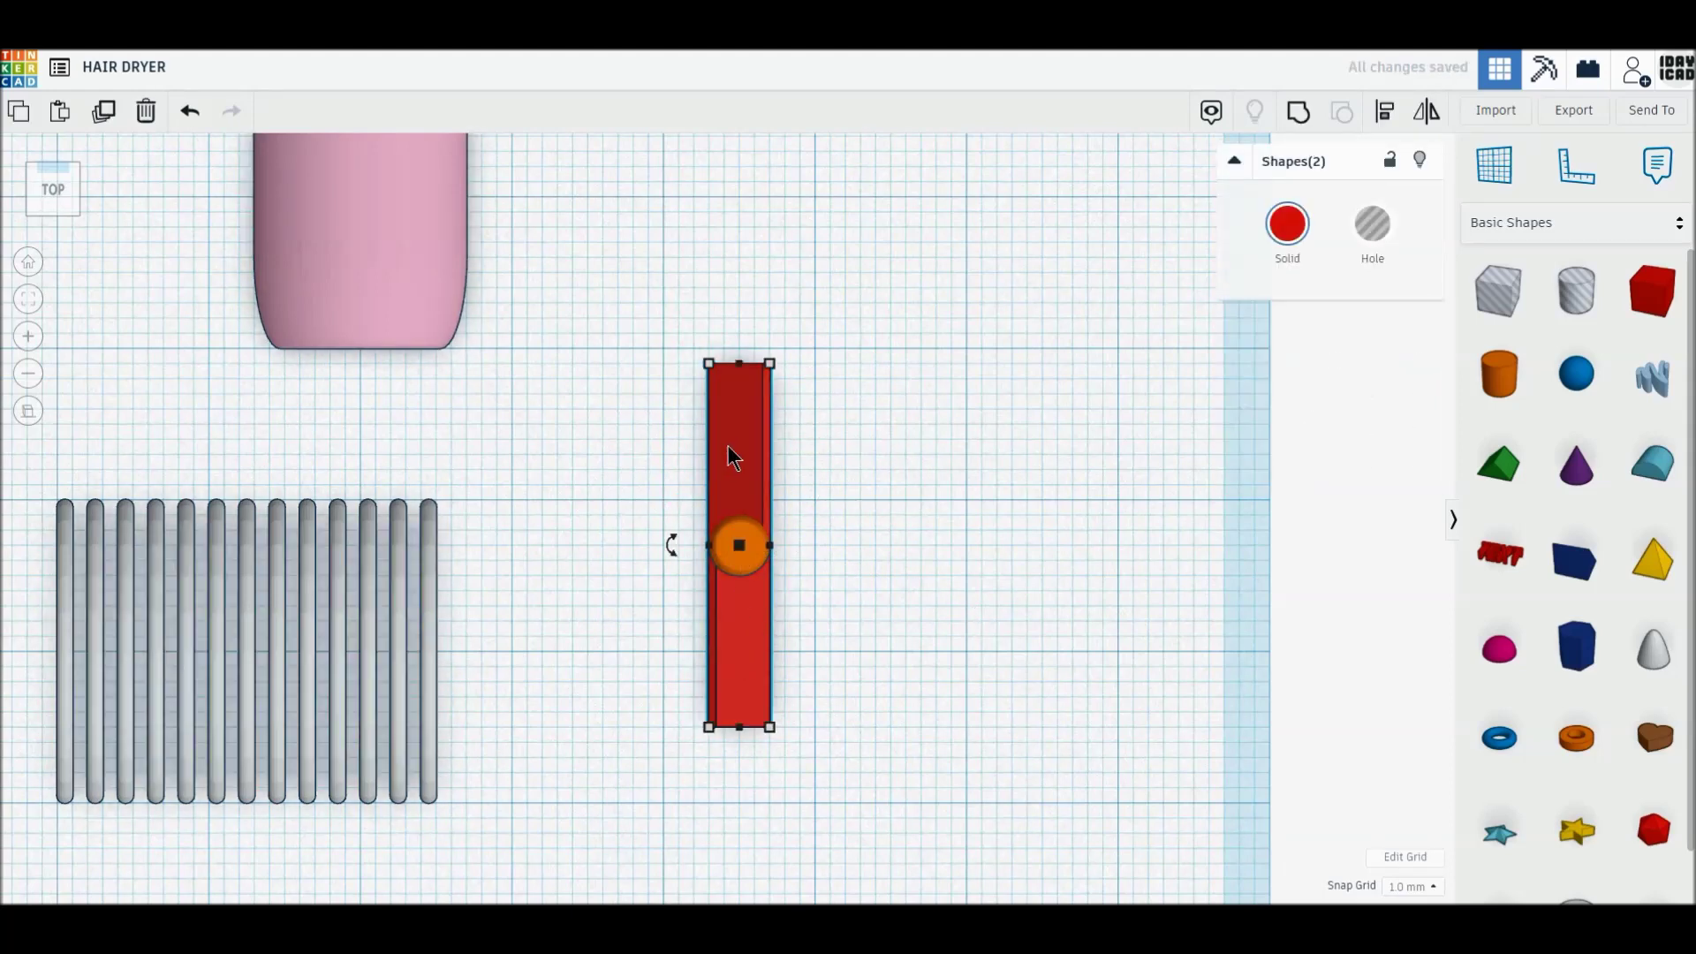
click(103, 112)
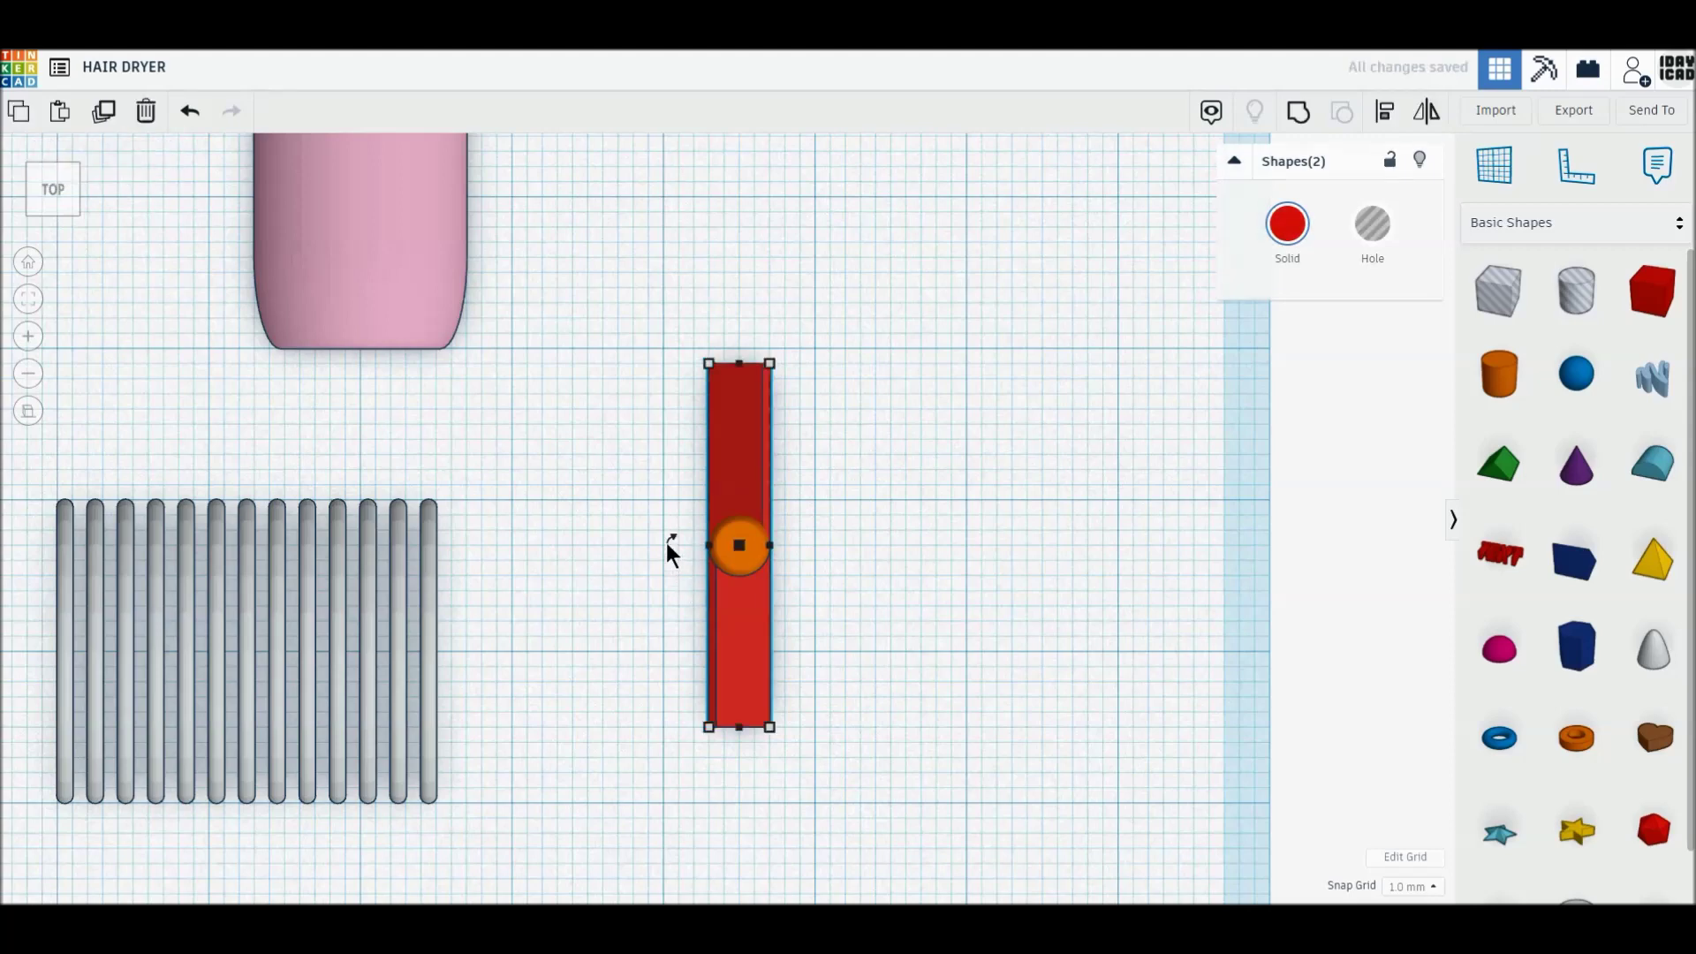
drag(668, 546, 666, 572)
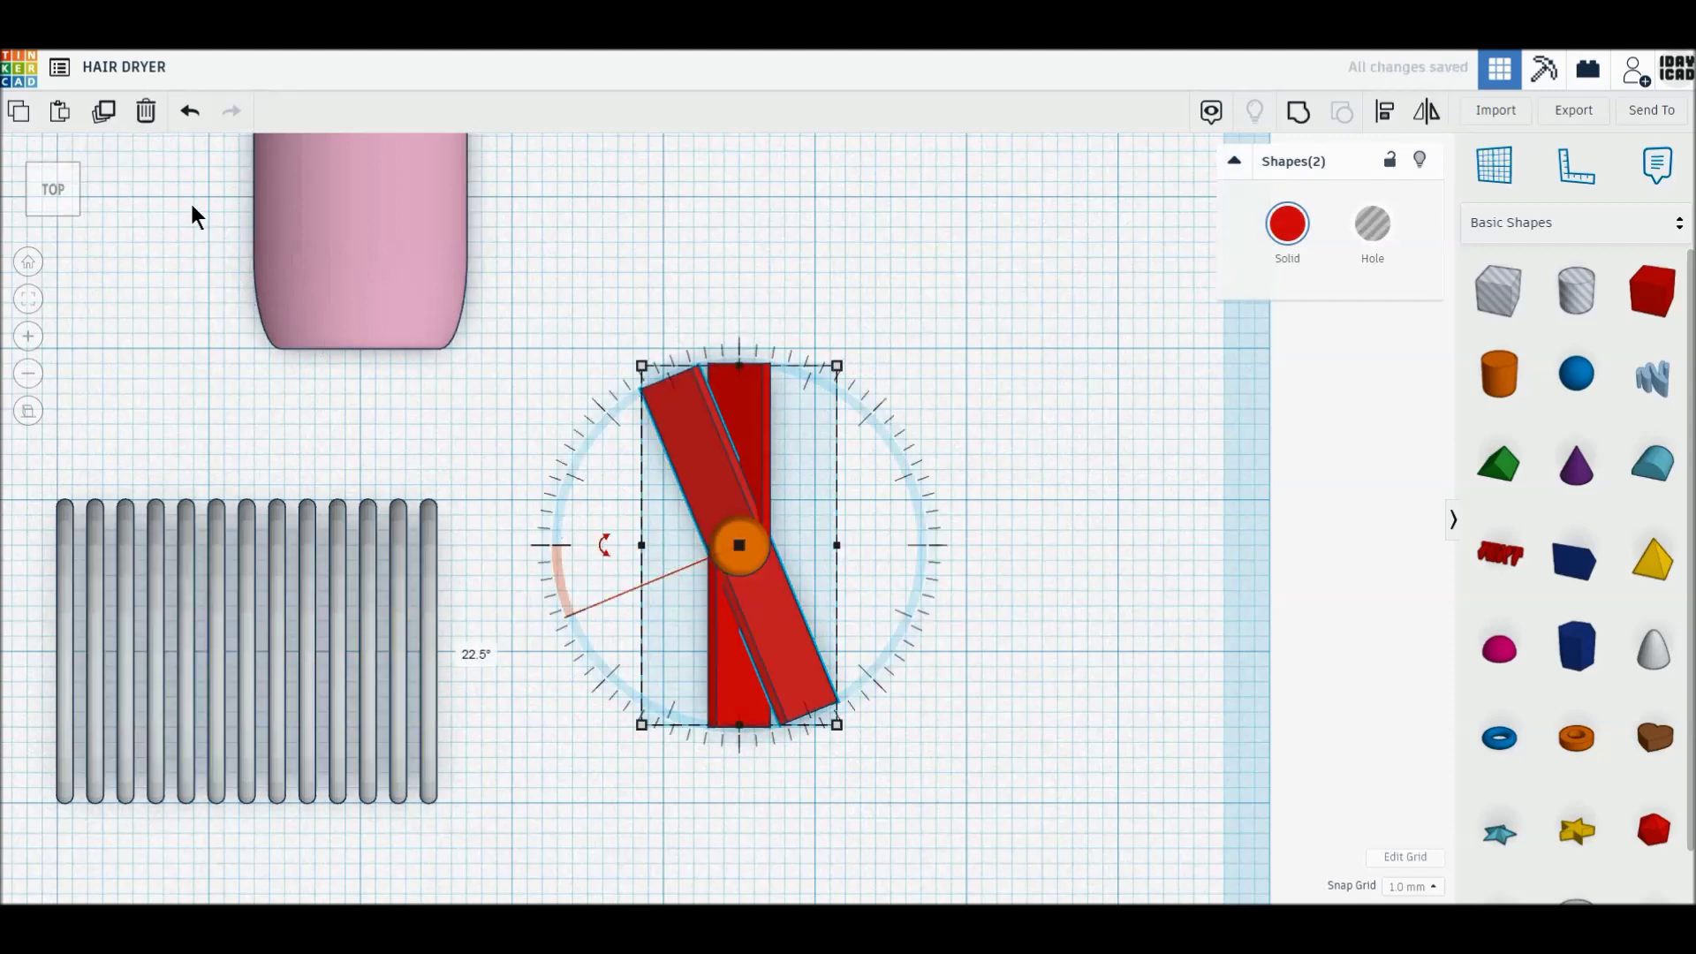
click(103, 112)
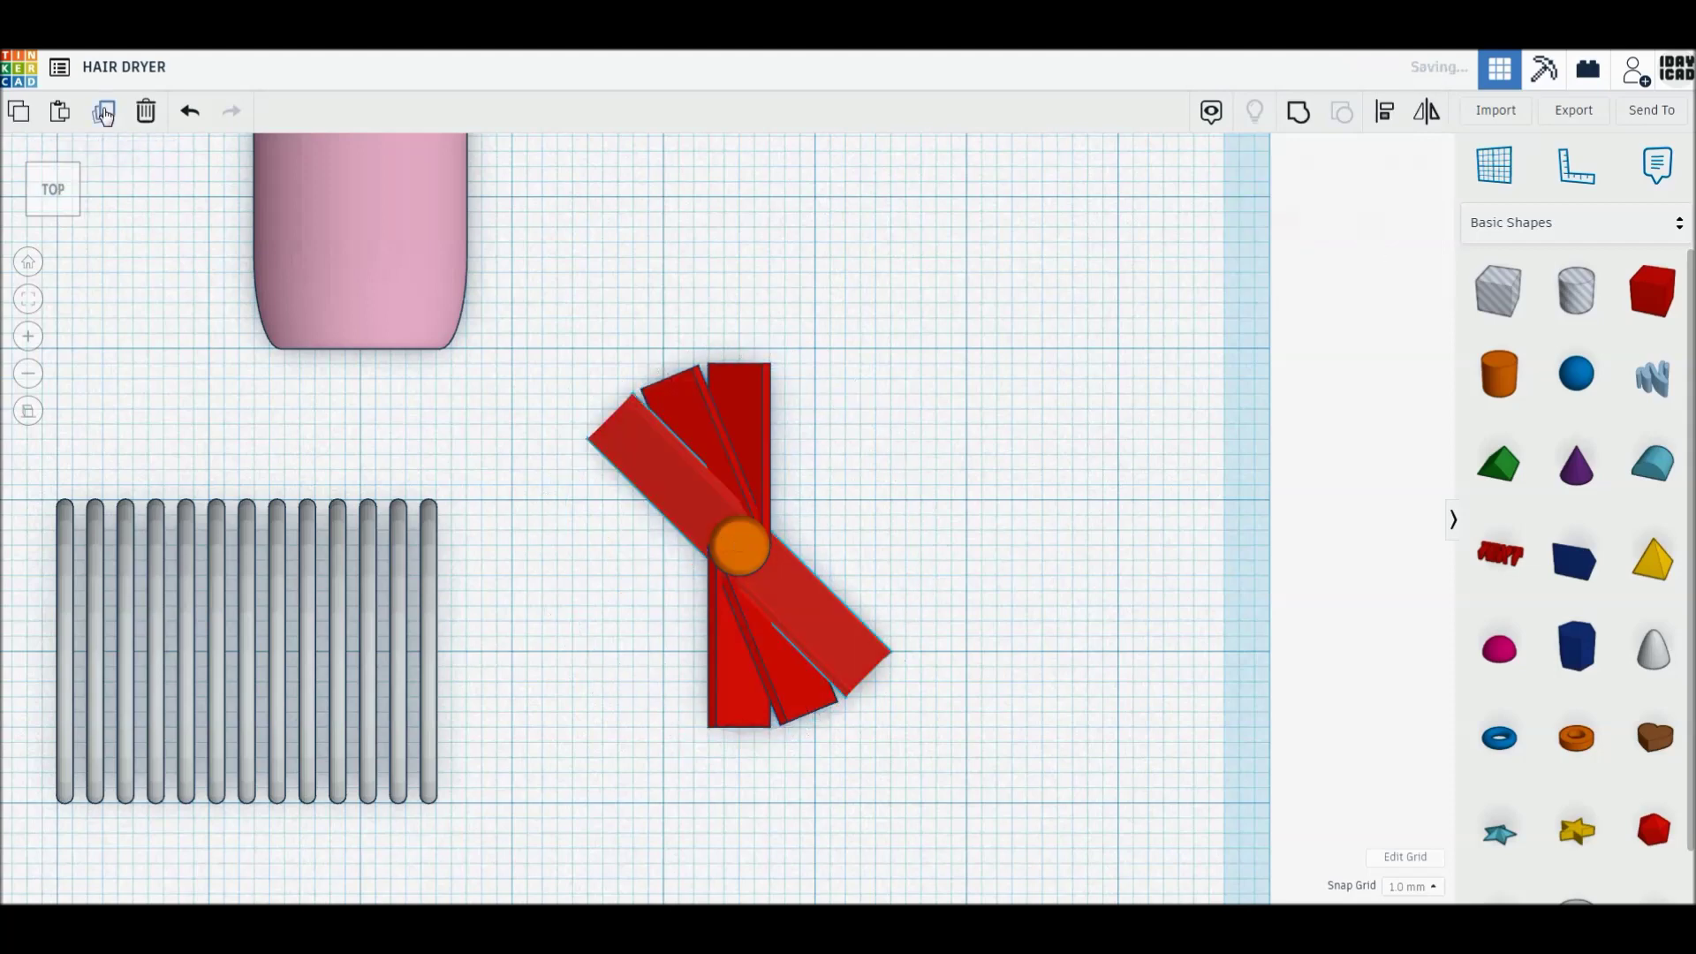
click(103, 111)
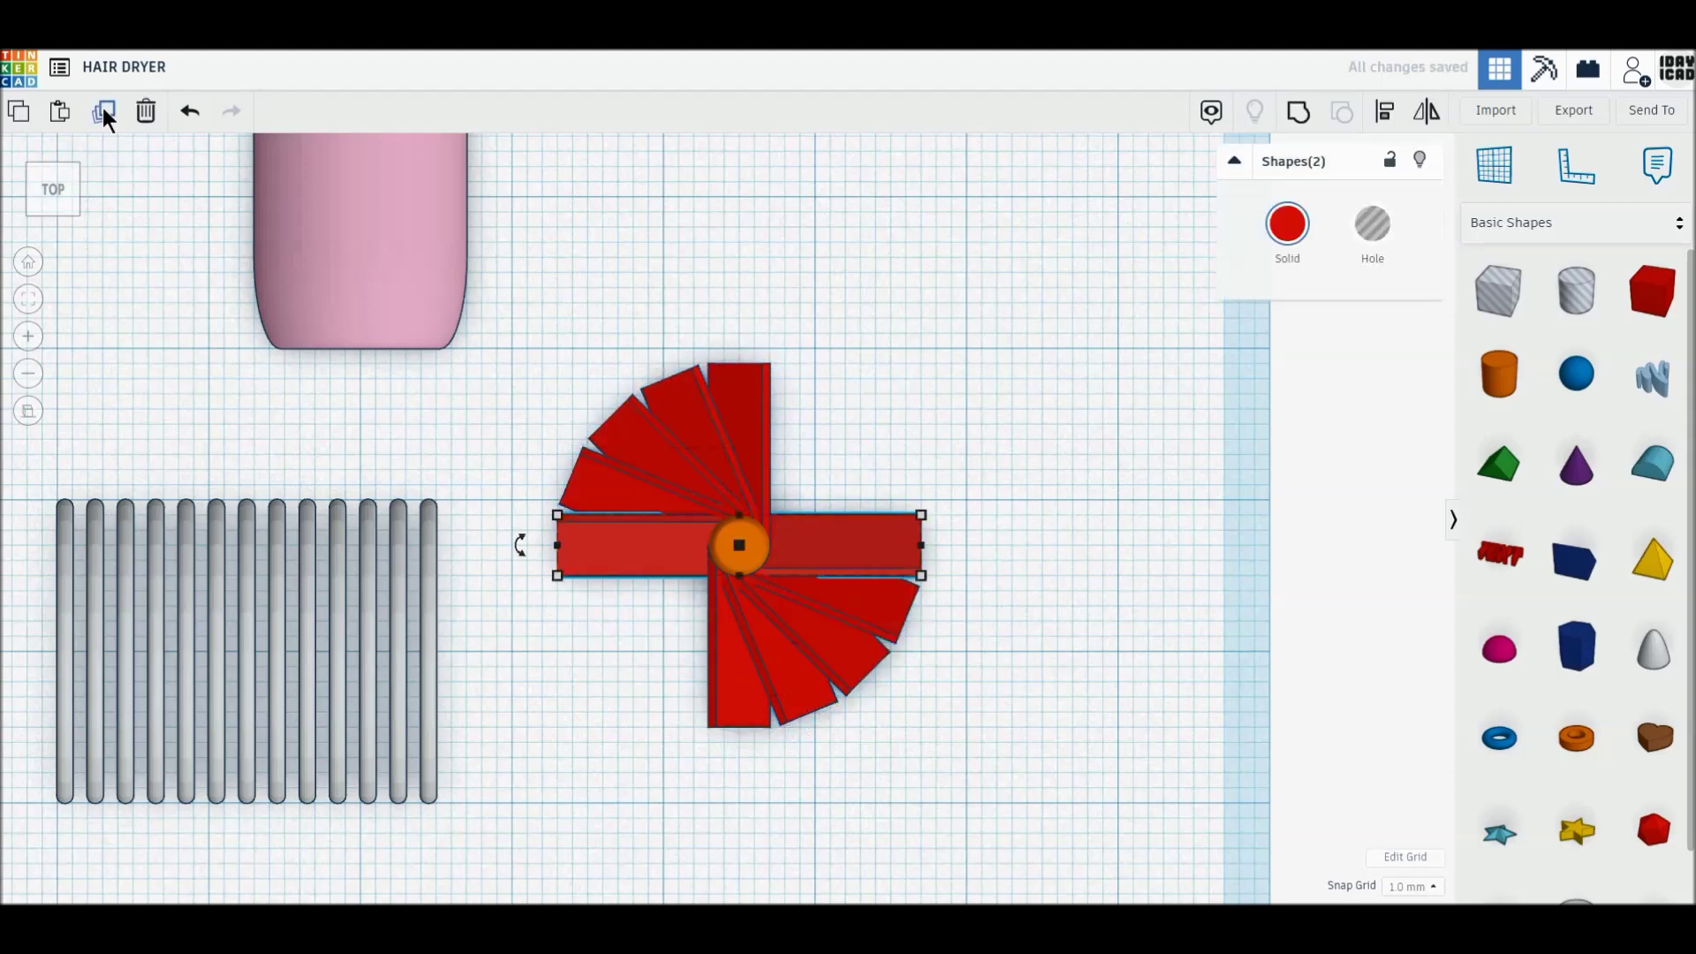
click(103, 111)
click(103, 111)
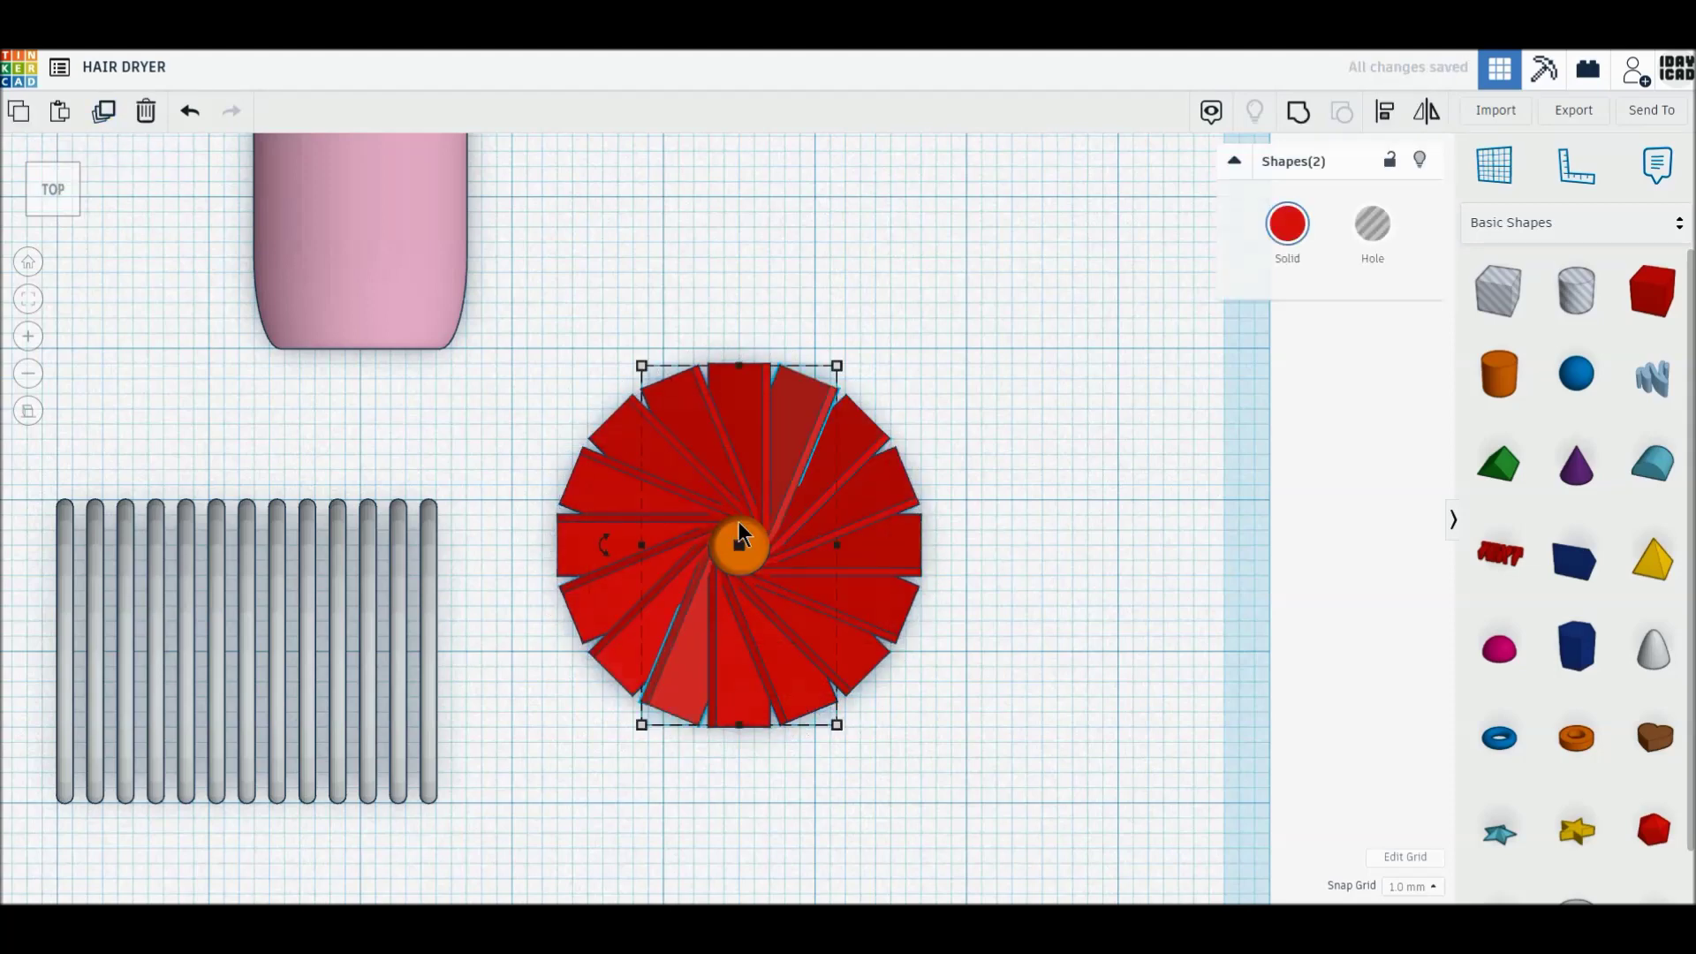
right_drag(664, 648, 653, 521)
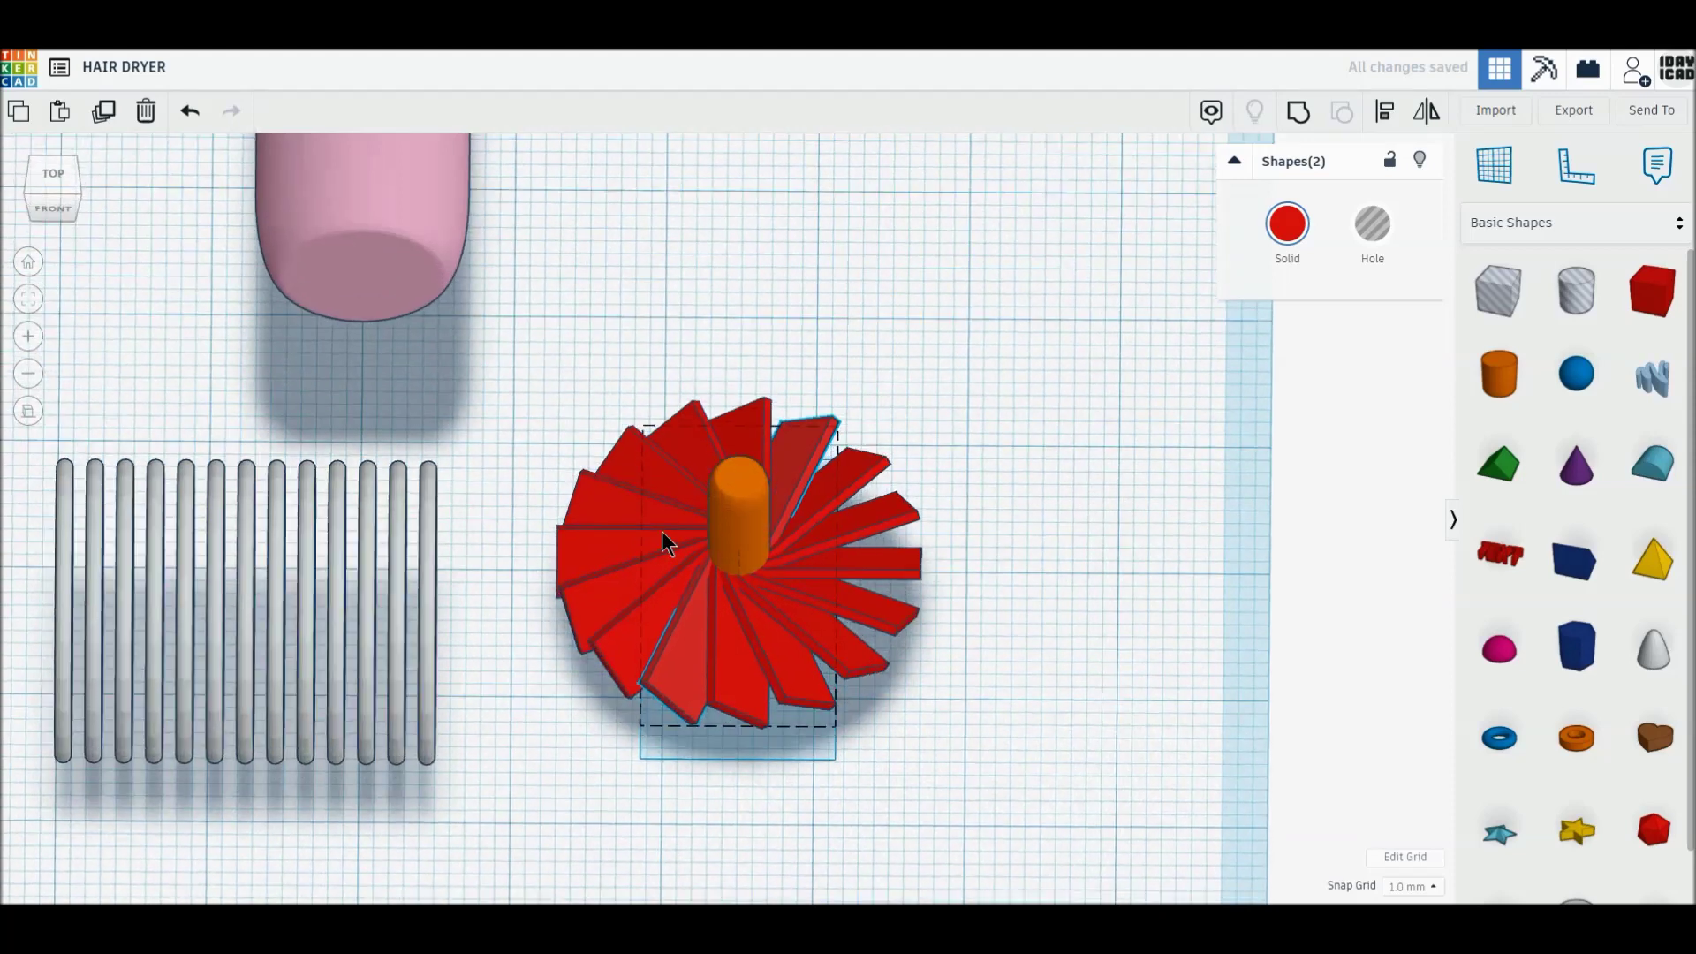
Align the blades level with the hub, group them, and colour the fan grey
drag(572, 407, 972, 772)
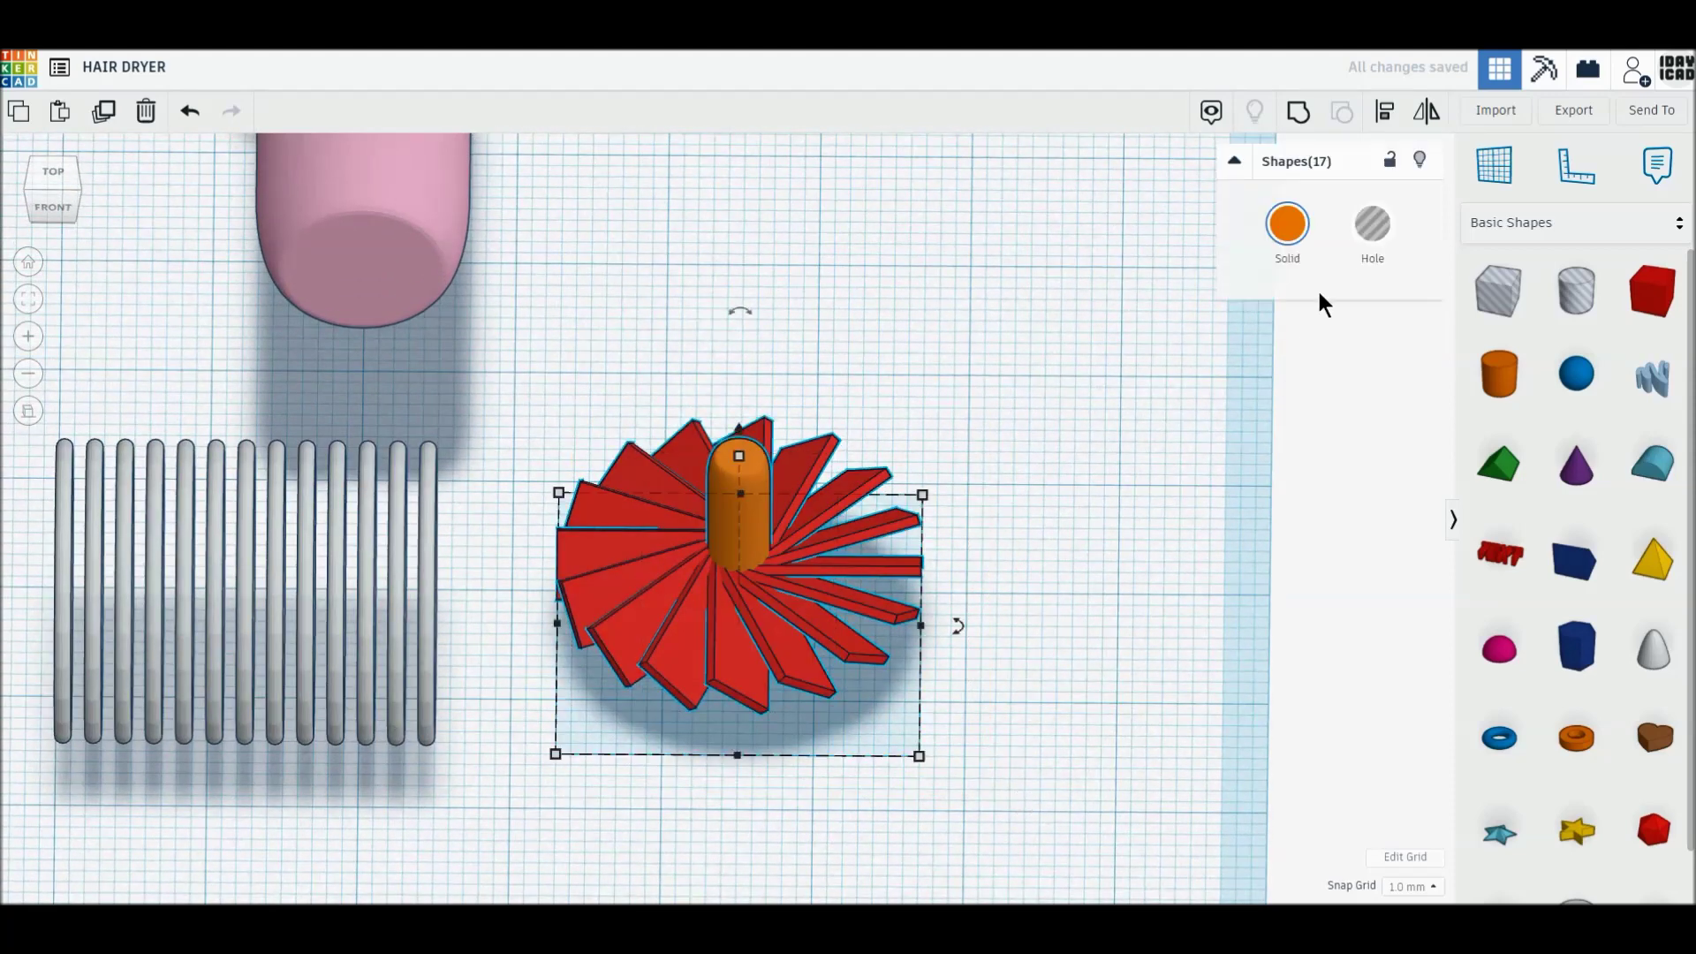
click(1387, 112)
click(941, 673)
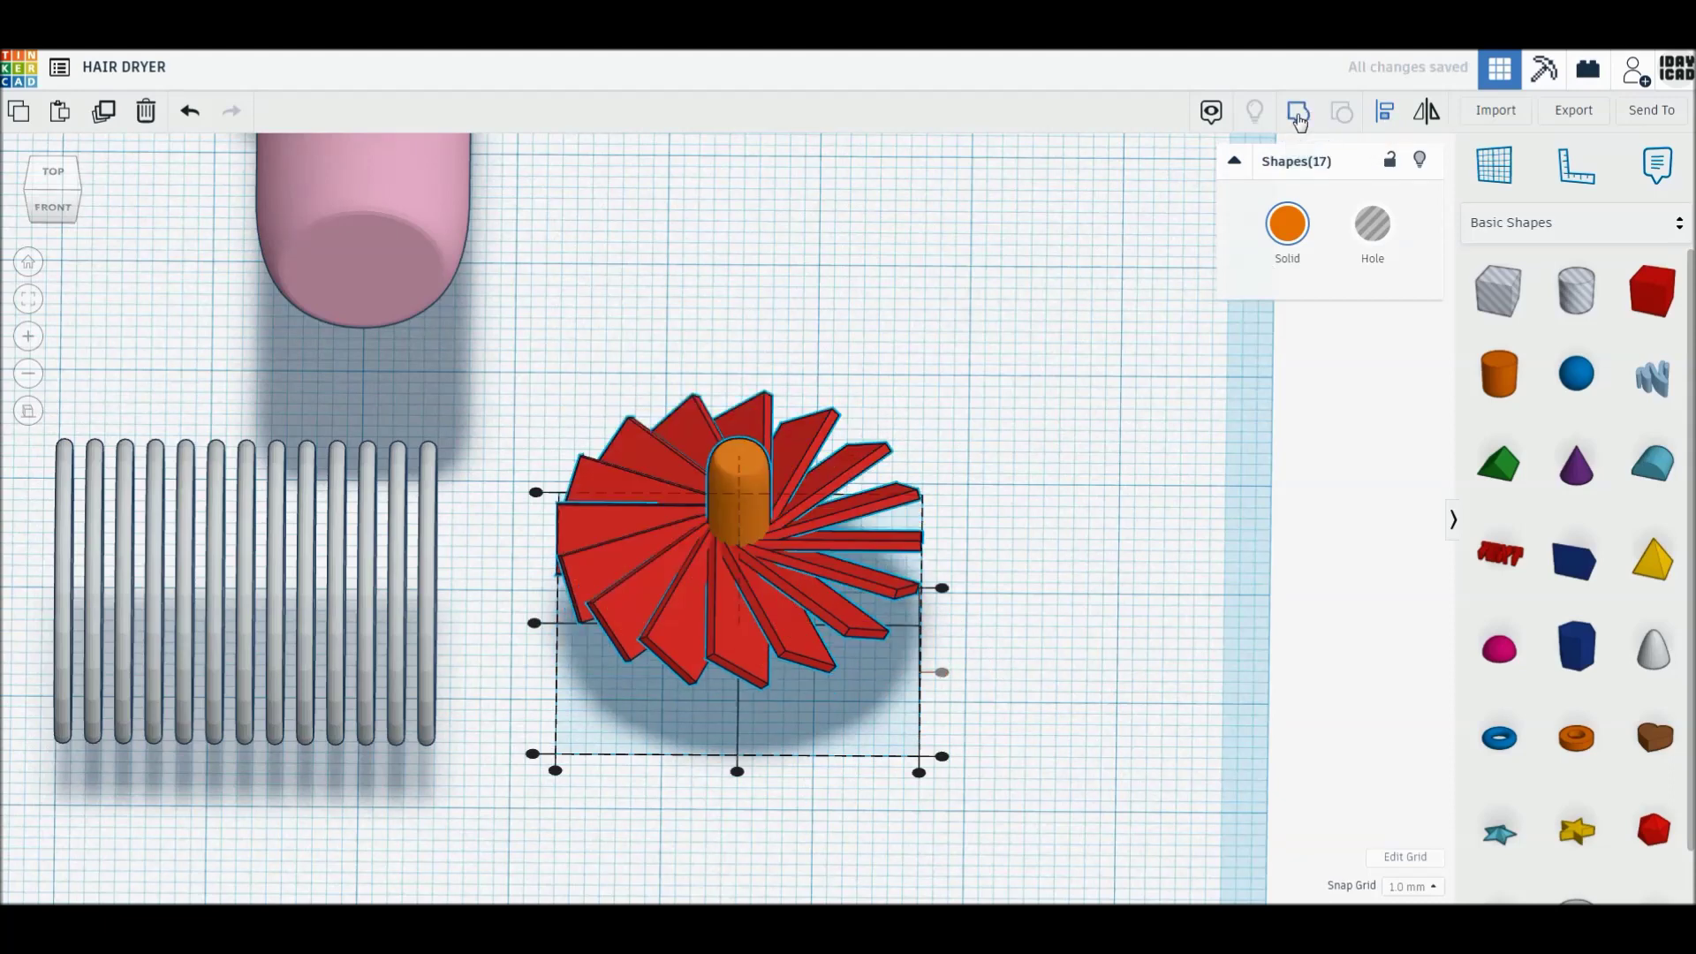
click(1286, 226)
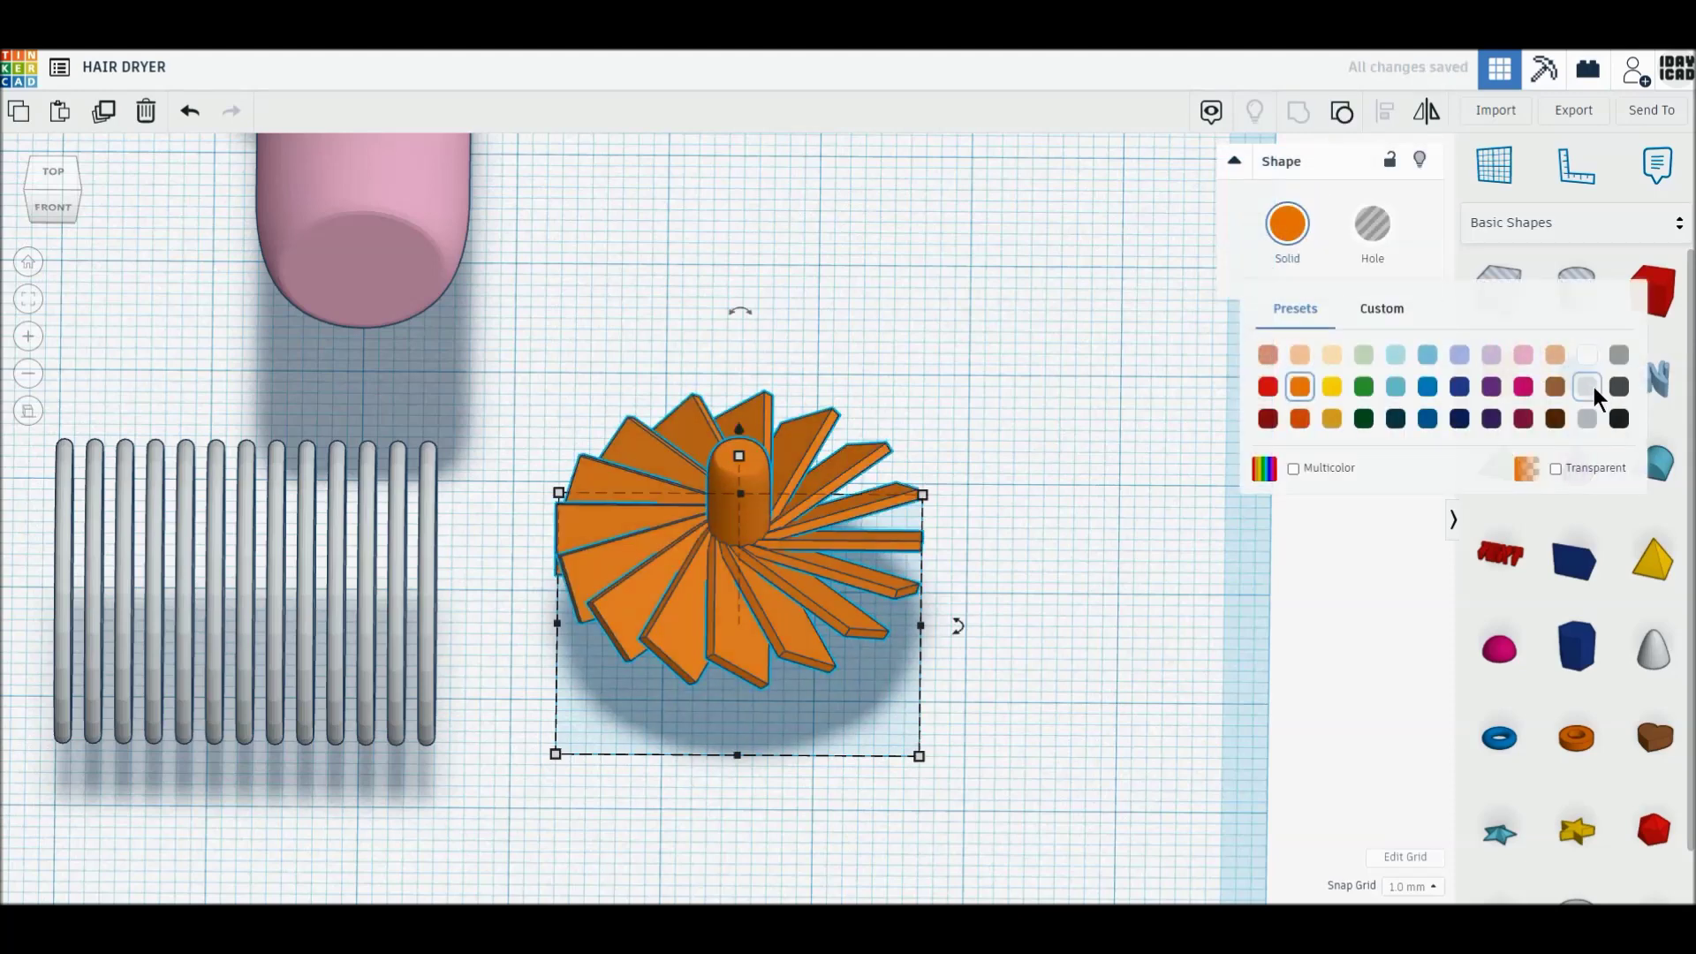
click(1613, 357)
Rotate the grouped fan -90° so it stands upright
drag(746, 334, 666, 396)
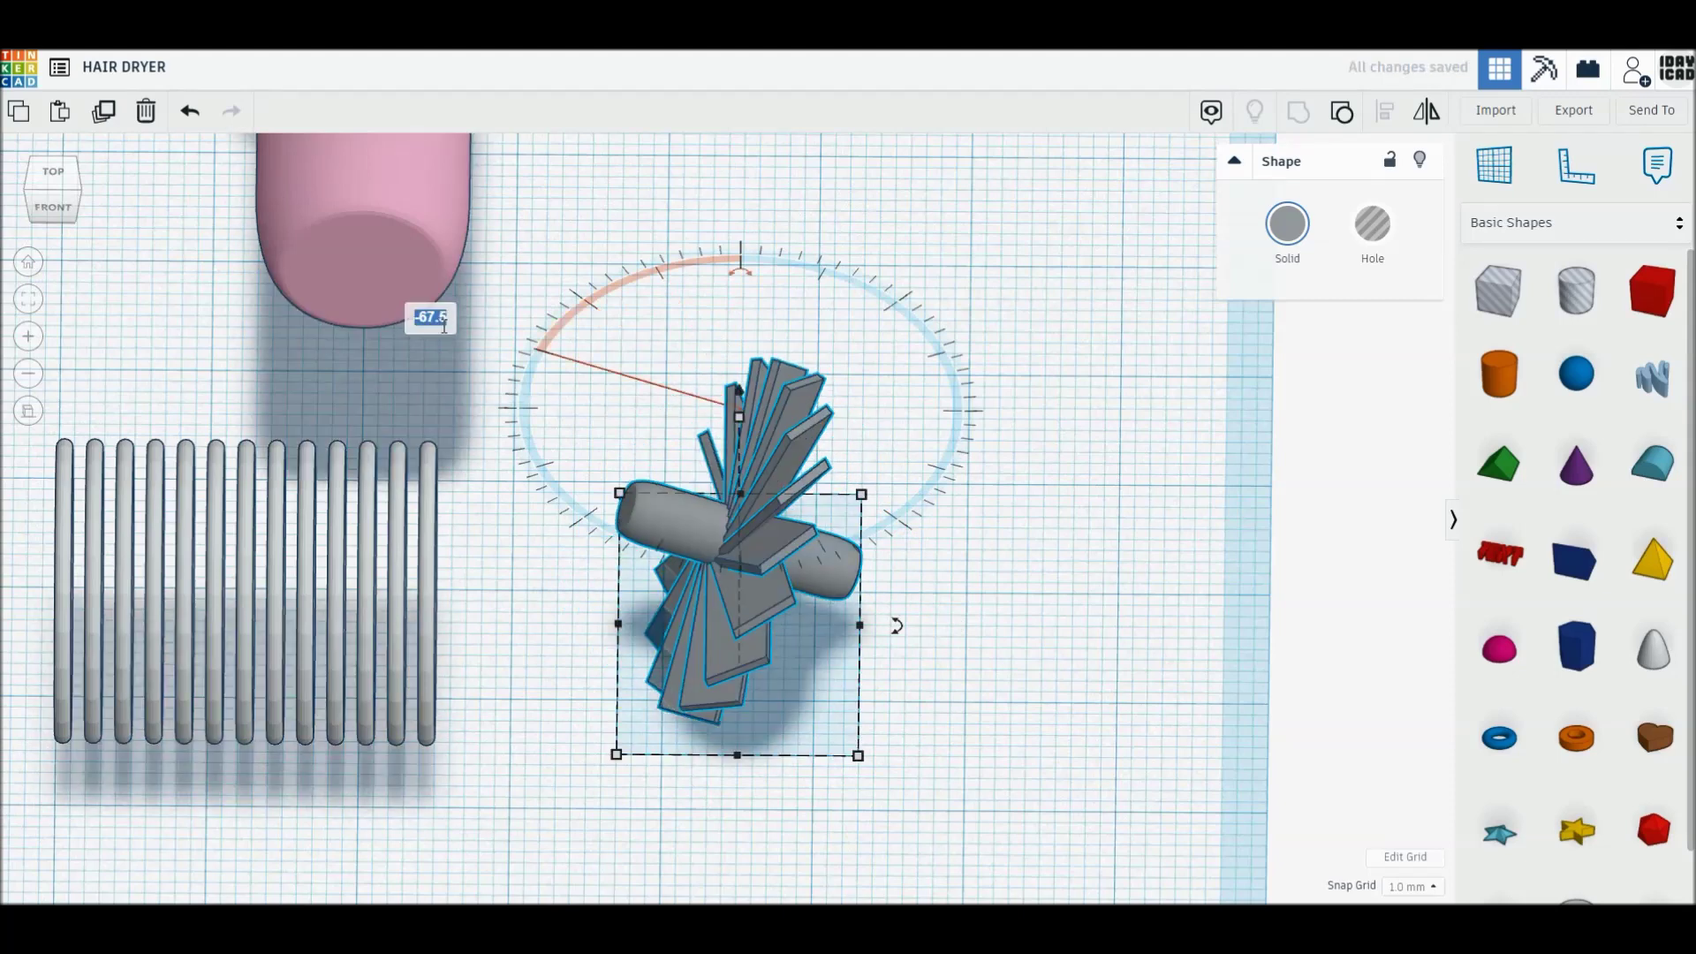
text(-90)
key(Return)
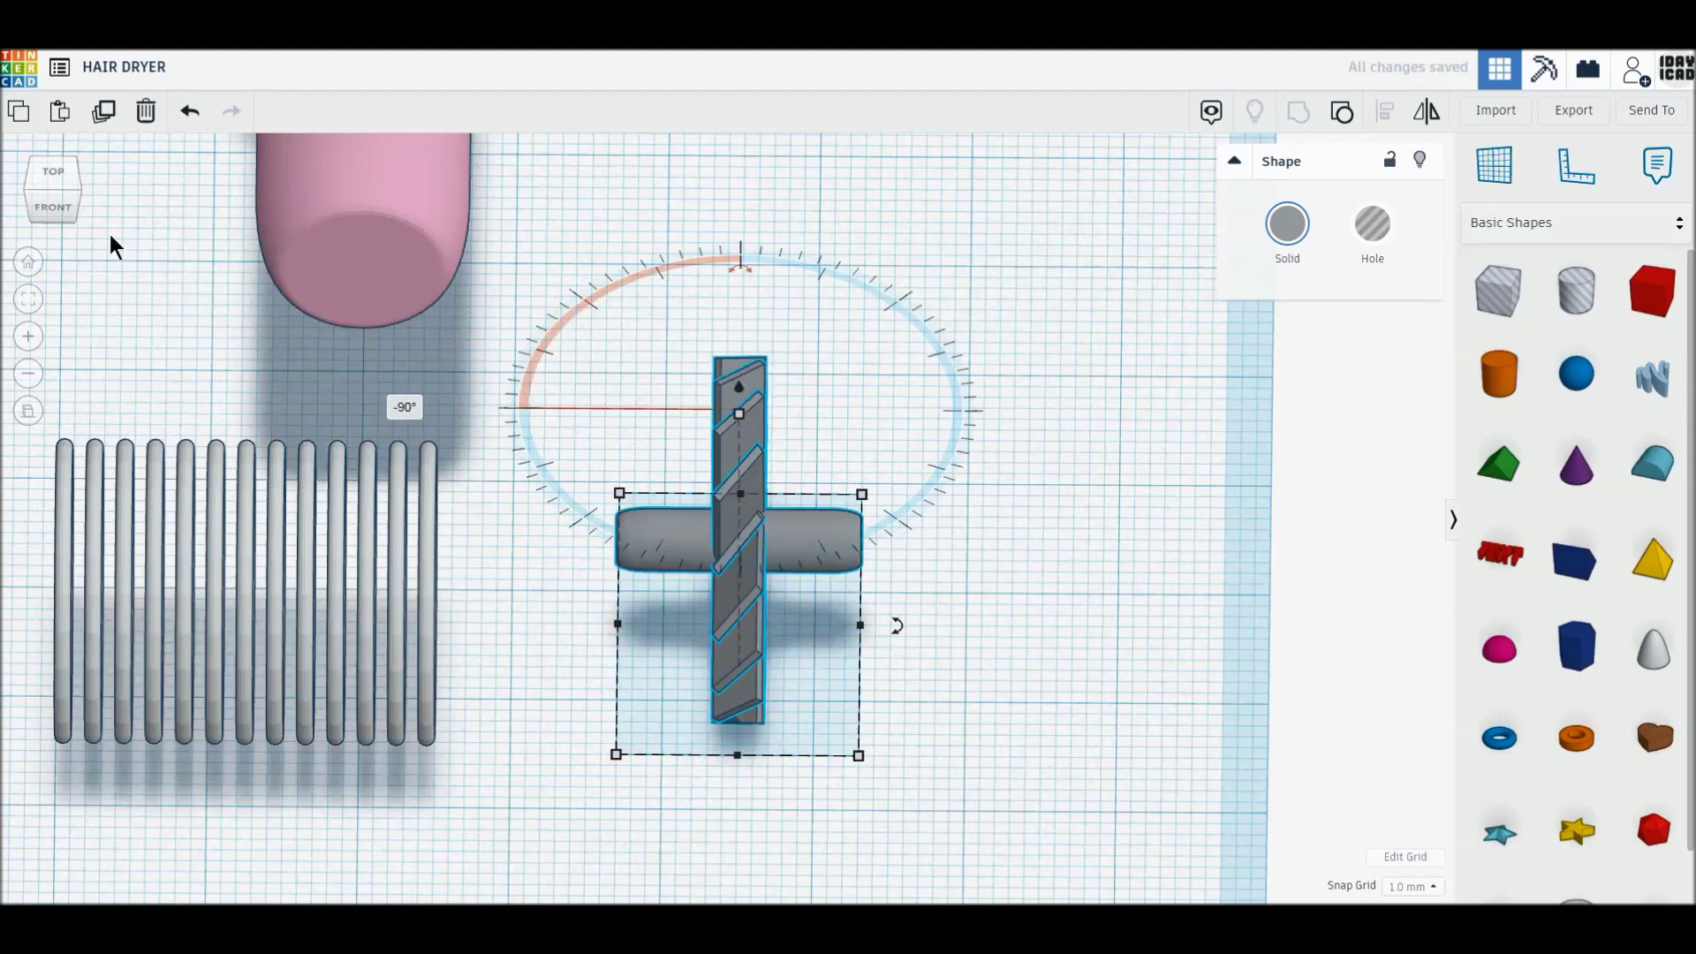
click(50, 173)
Move the upright fan against the end of the ring coil and select both
mouse_move(803, 553)
mouse_down()
mouse_move(665, 685)
mouse_move(654, 674)
mouse_up()
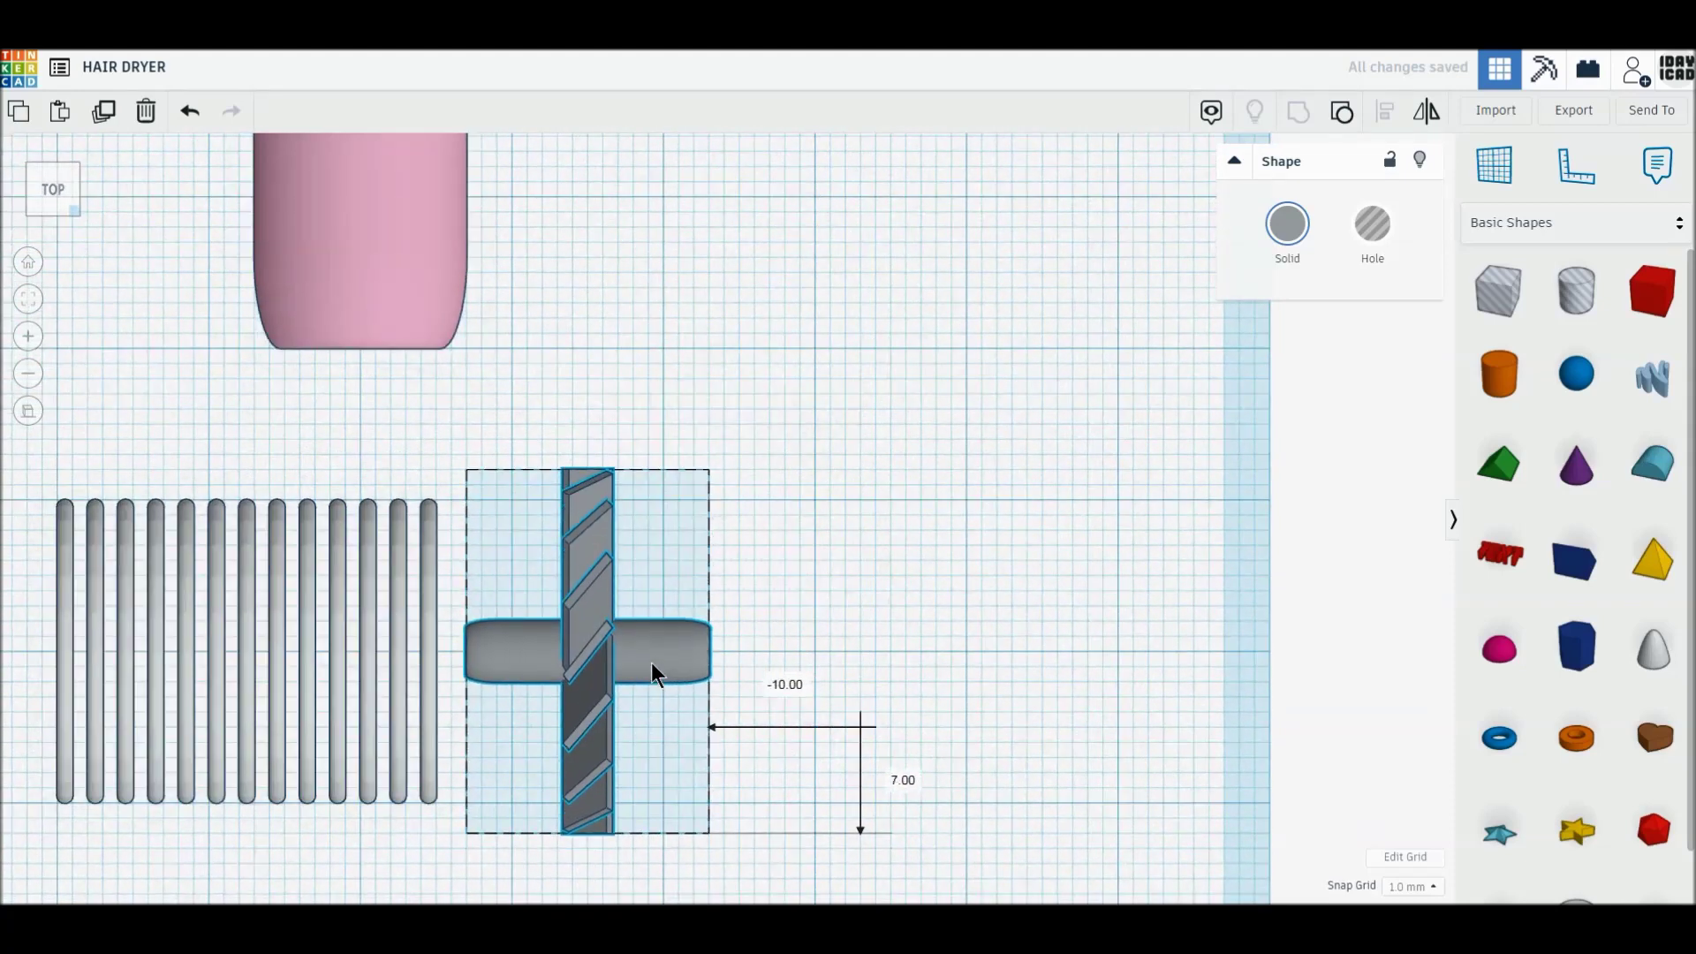
scroll(652, 674, down, 3)
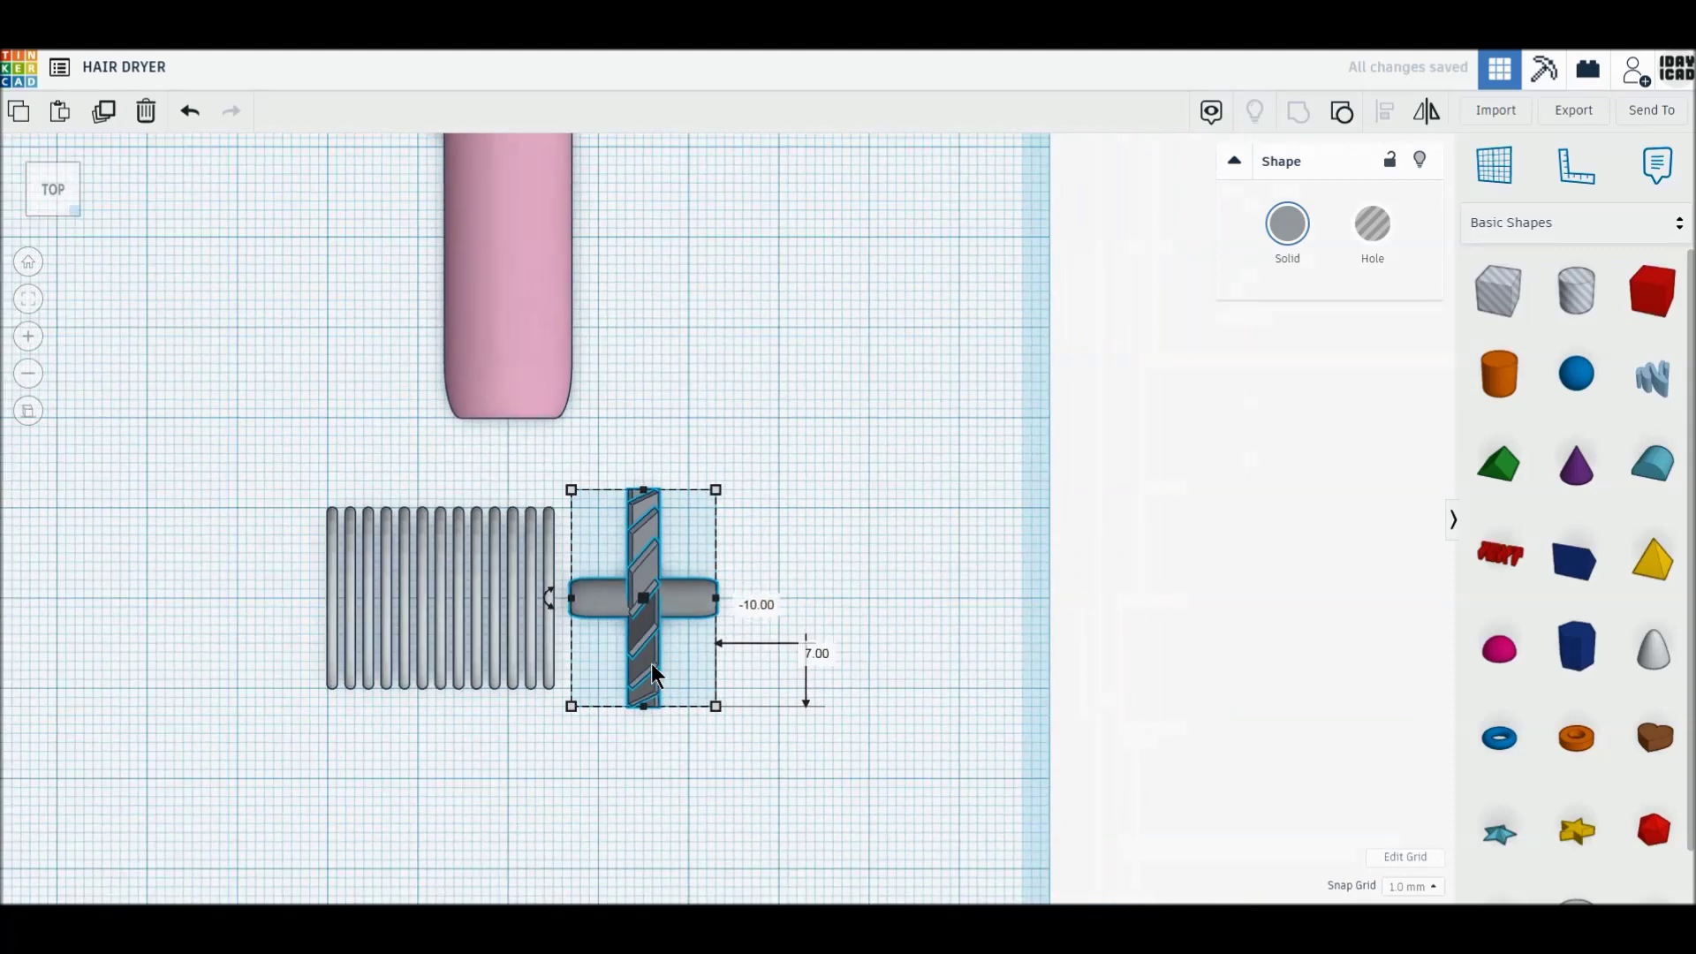
scroll(524, 611, down, 3)
scroll(530, 565, down, 2)
middle_drag(543, 541, 546, 565)
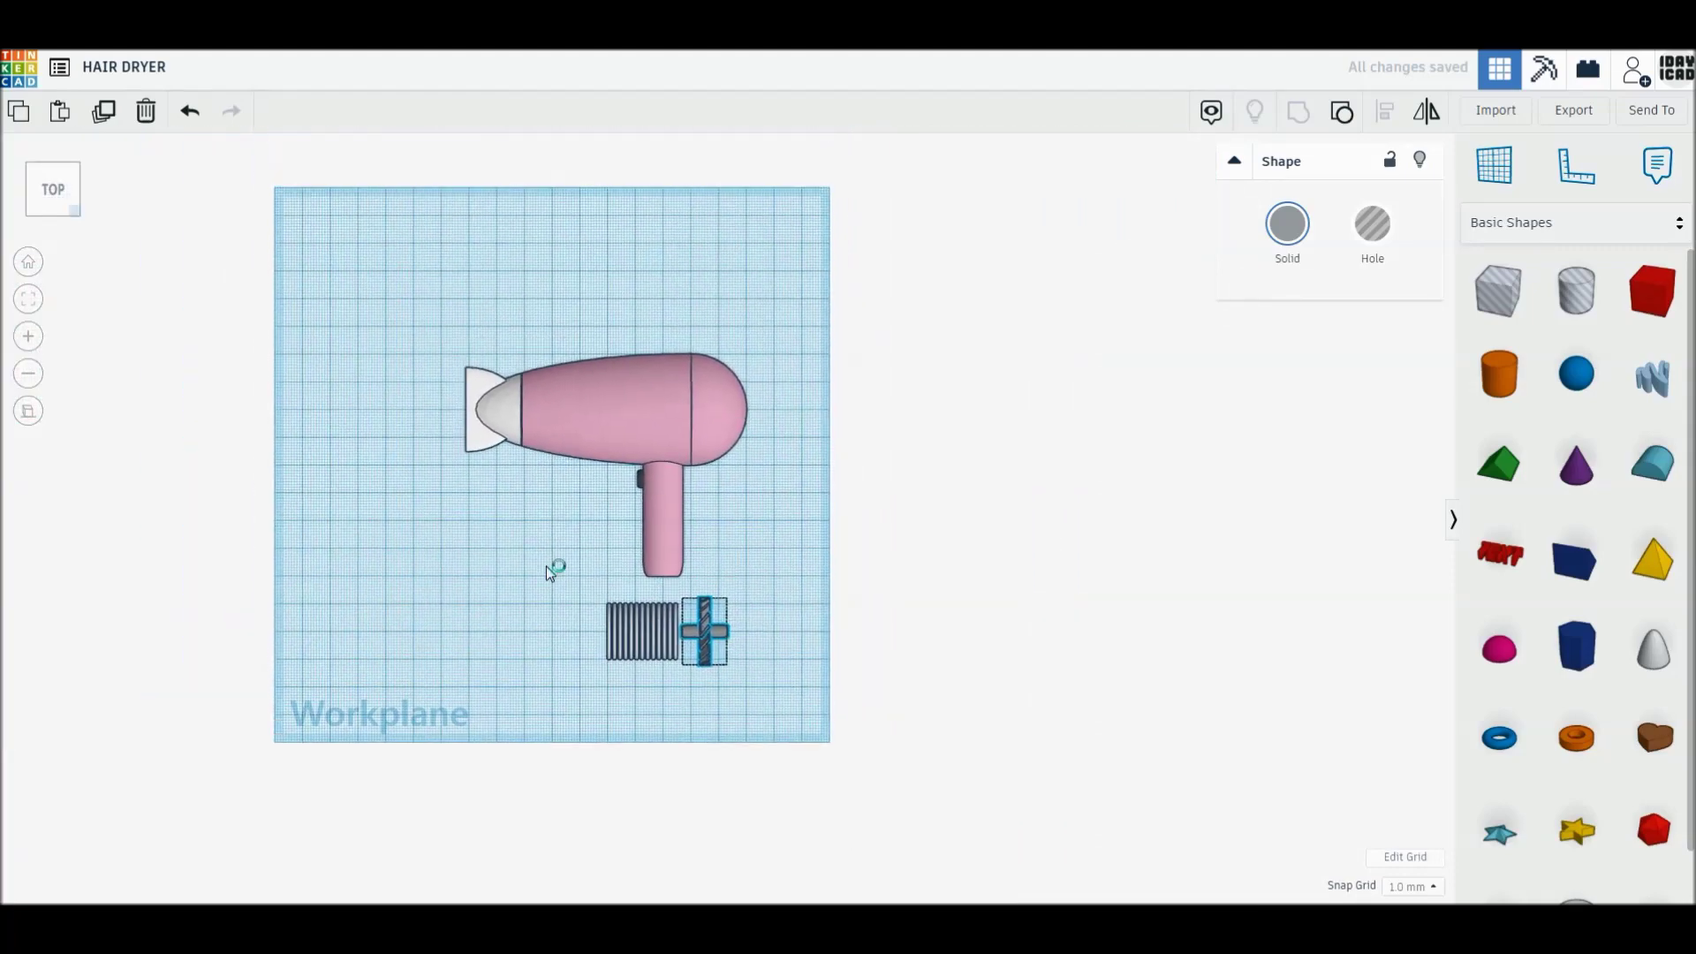
scroll(548, 568, up, 2)
scroll(485, 583, up, 2)
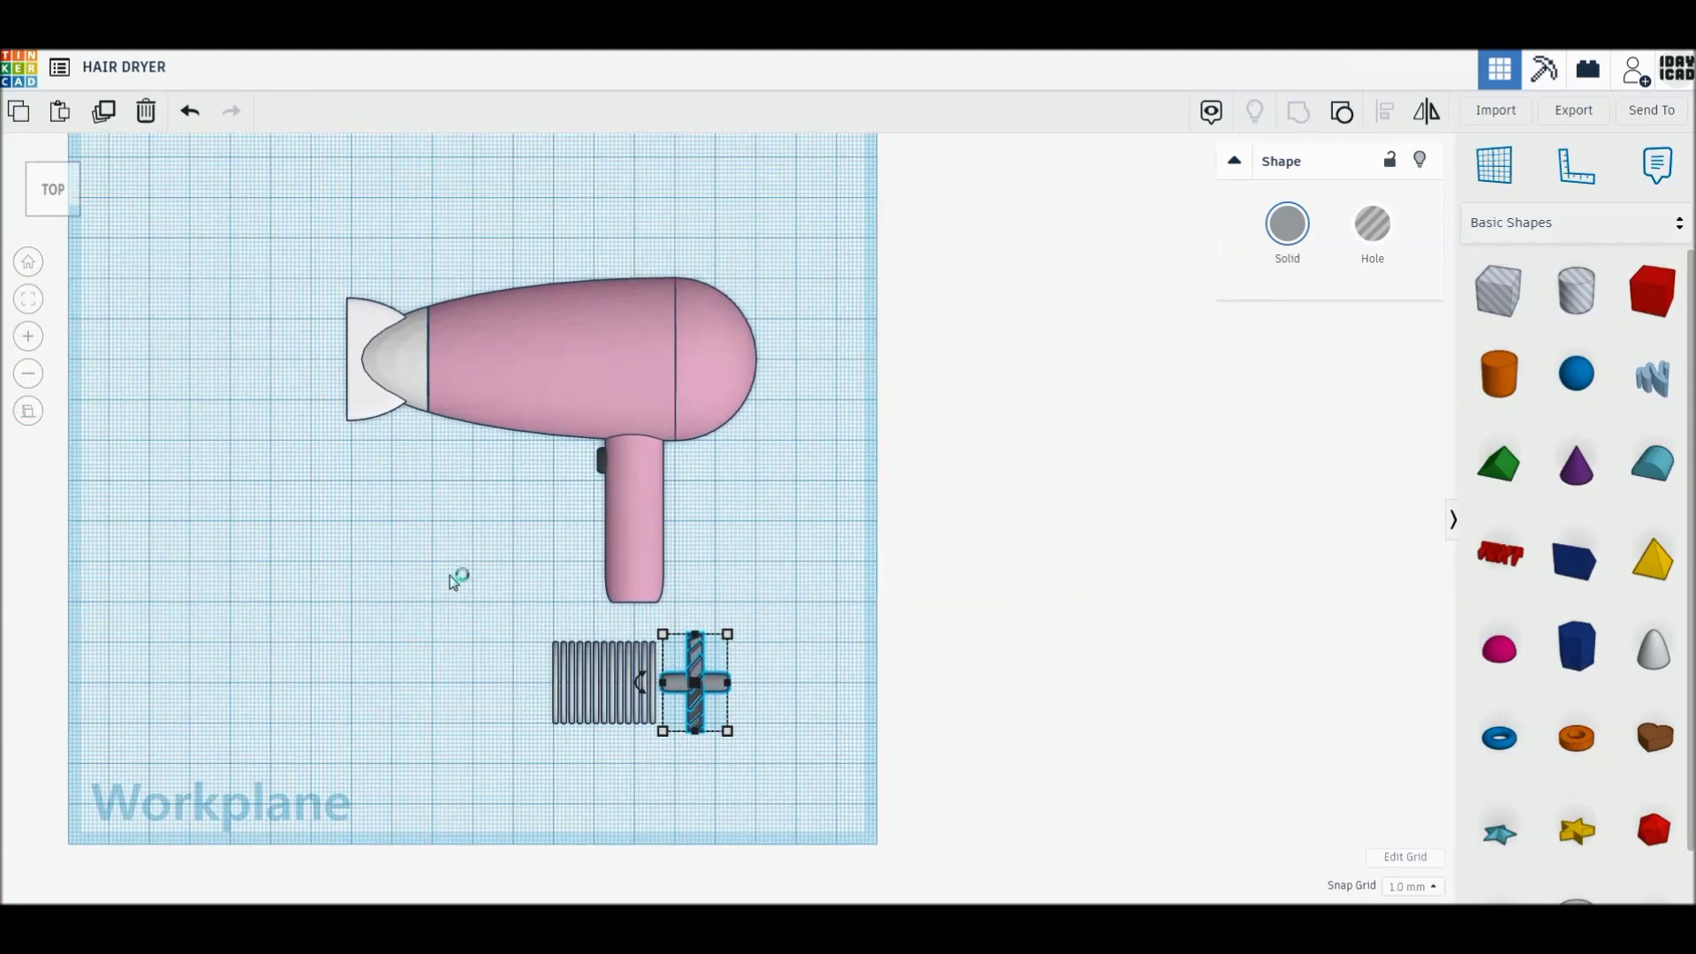
scroll(574, 632, up, 2)
scroll(574, 623, up, 1)
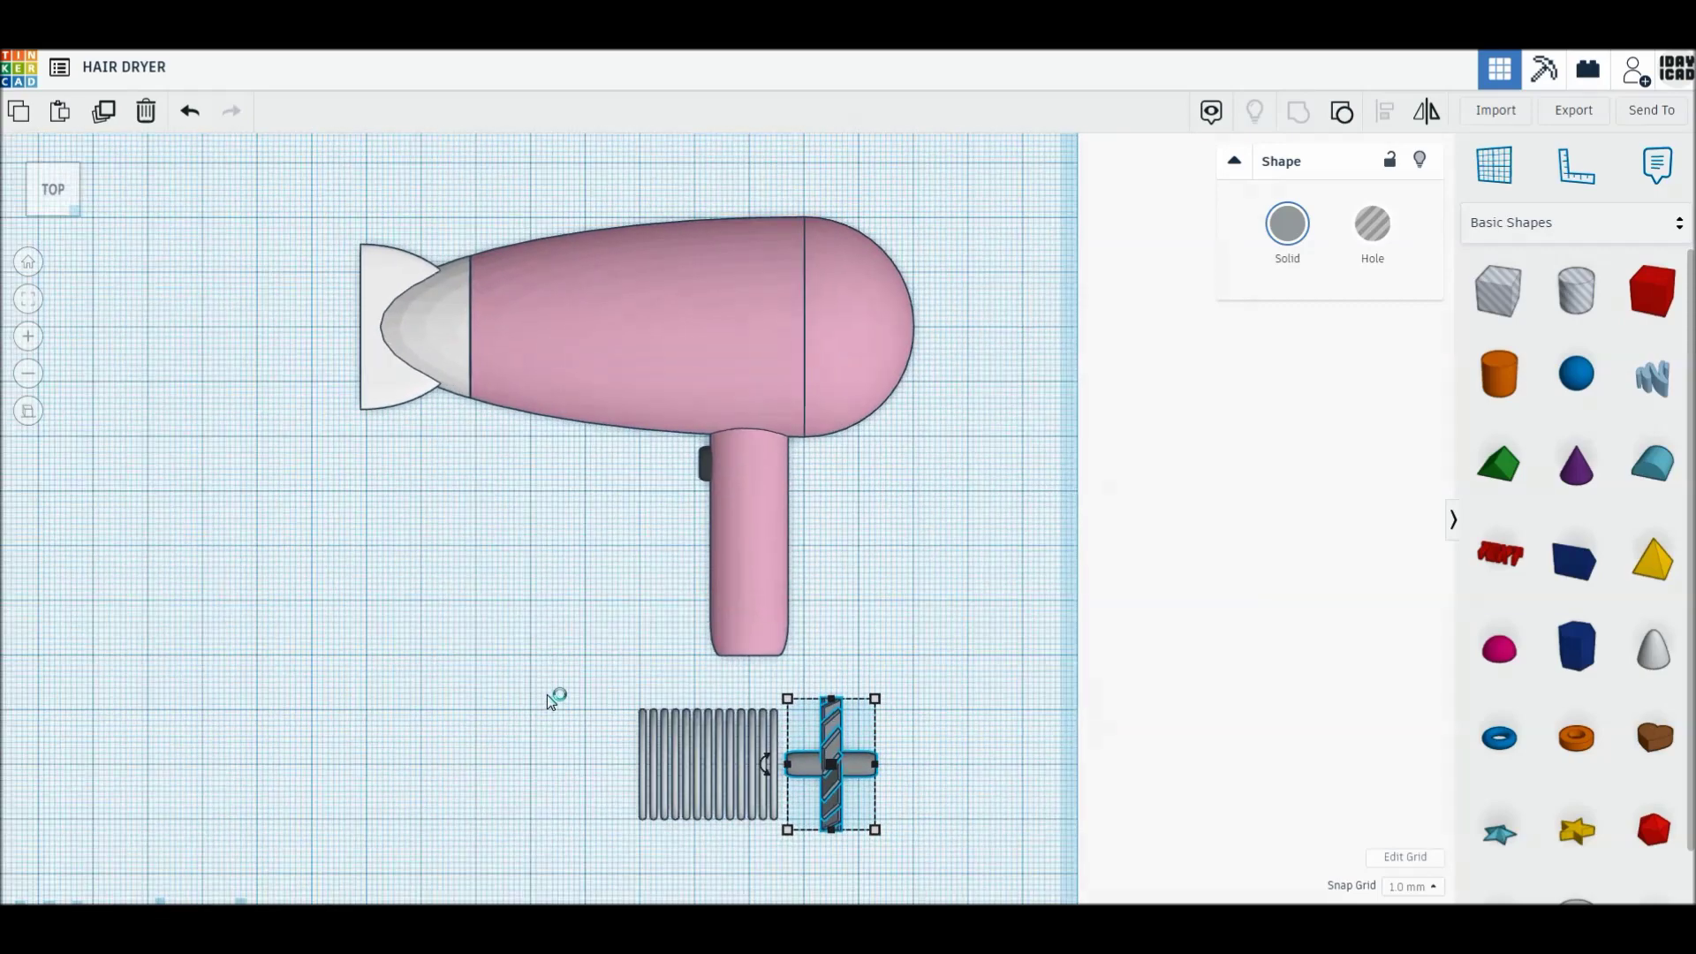
drag(548, 694, 957, 820)
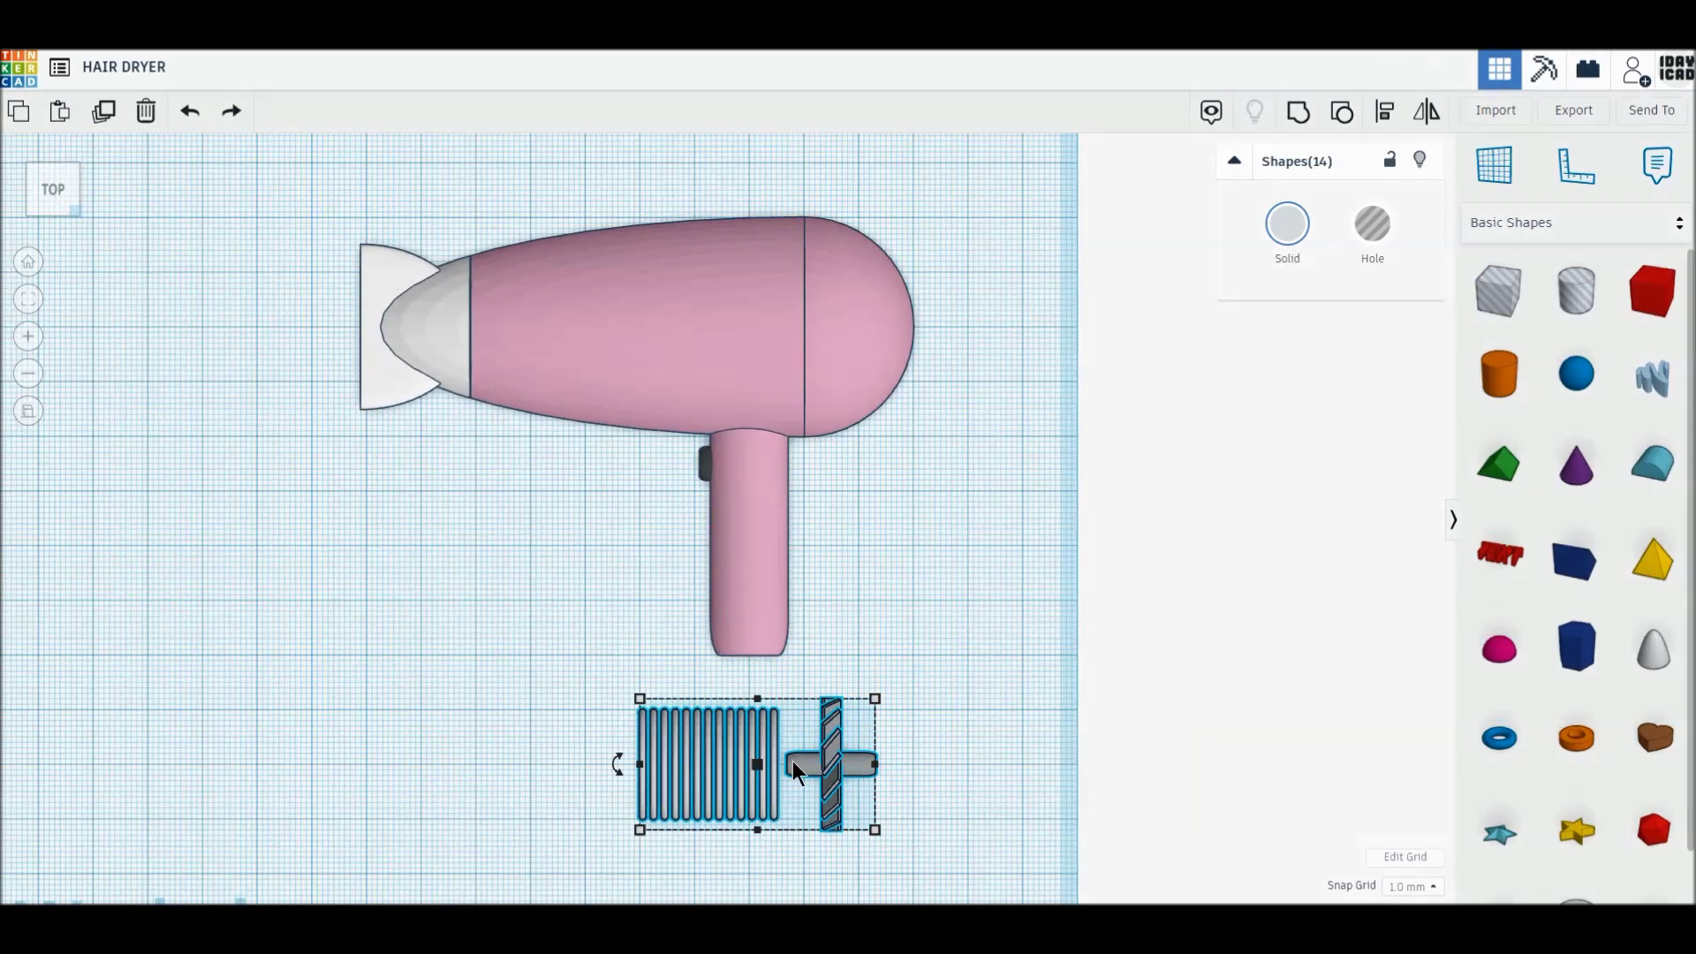
Move the coil and fan into the pink dryer body
drag(860, 765, 844, 327)
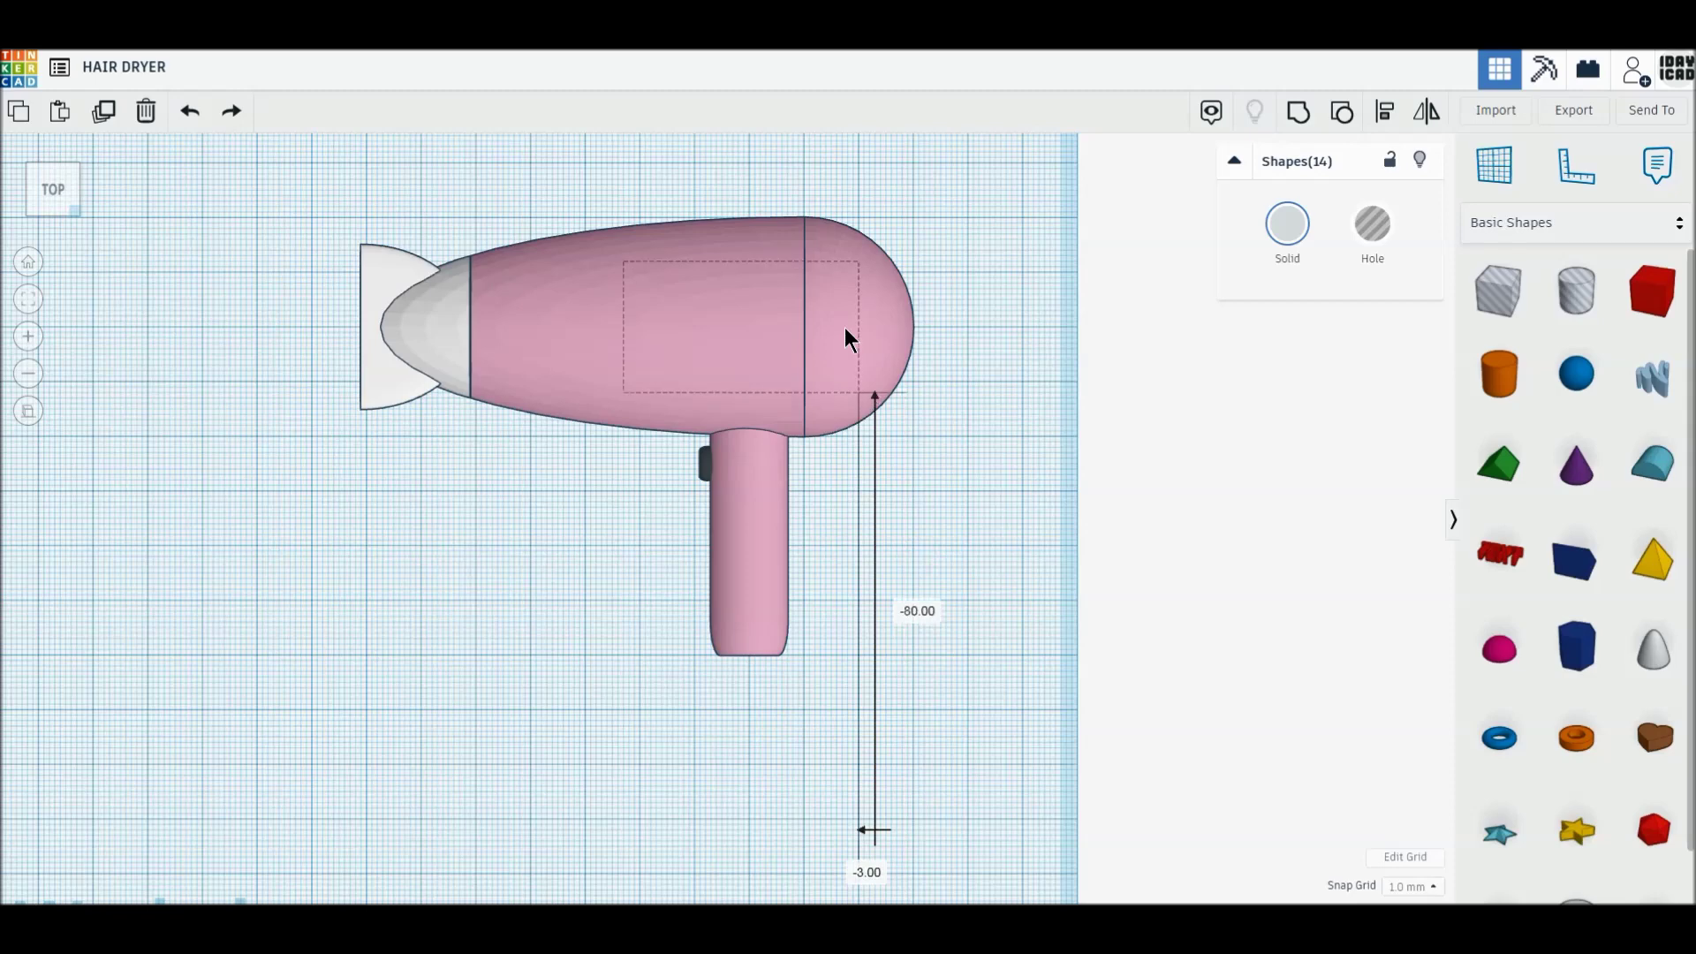
drag(844, 327, 819, 330)
mouse_move(814, 419)
right_down()
mouse_move(760, 565)
mouse_move(922, 402)
mouse_move(935, 363)
right_up()
mouse_move(558, 645)
right_down()
mouse_move(740, 601)
mouse_move(771, 576)
right_up()
Centre-align and group all dryer parts, checking inside as a hole before restoring solid
drag(293, 228, 983, 866)
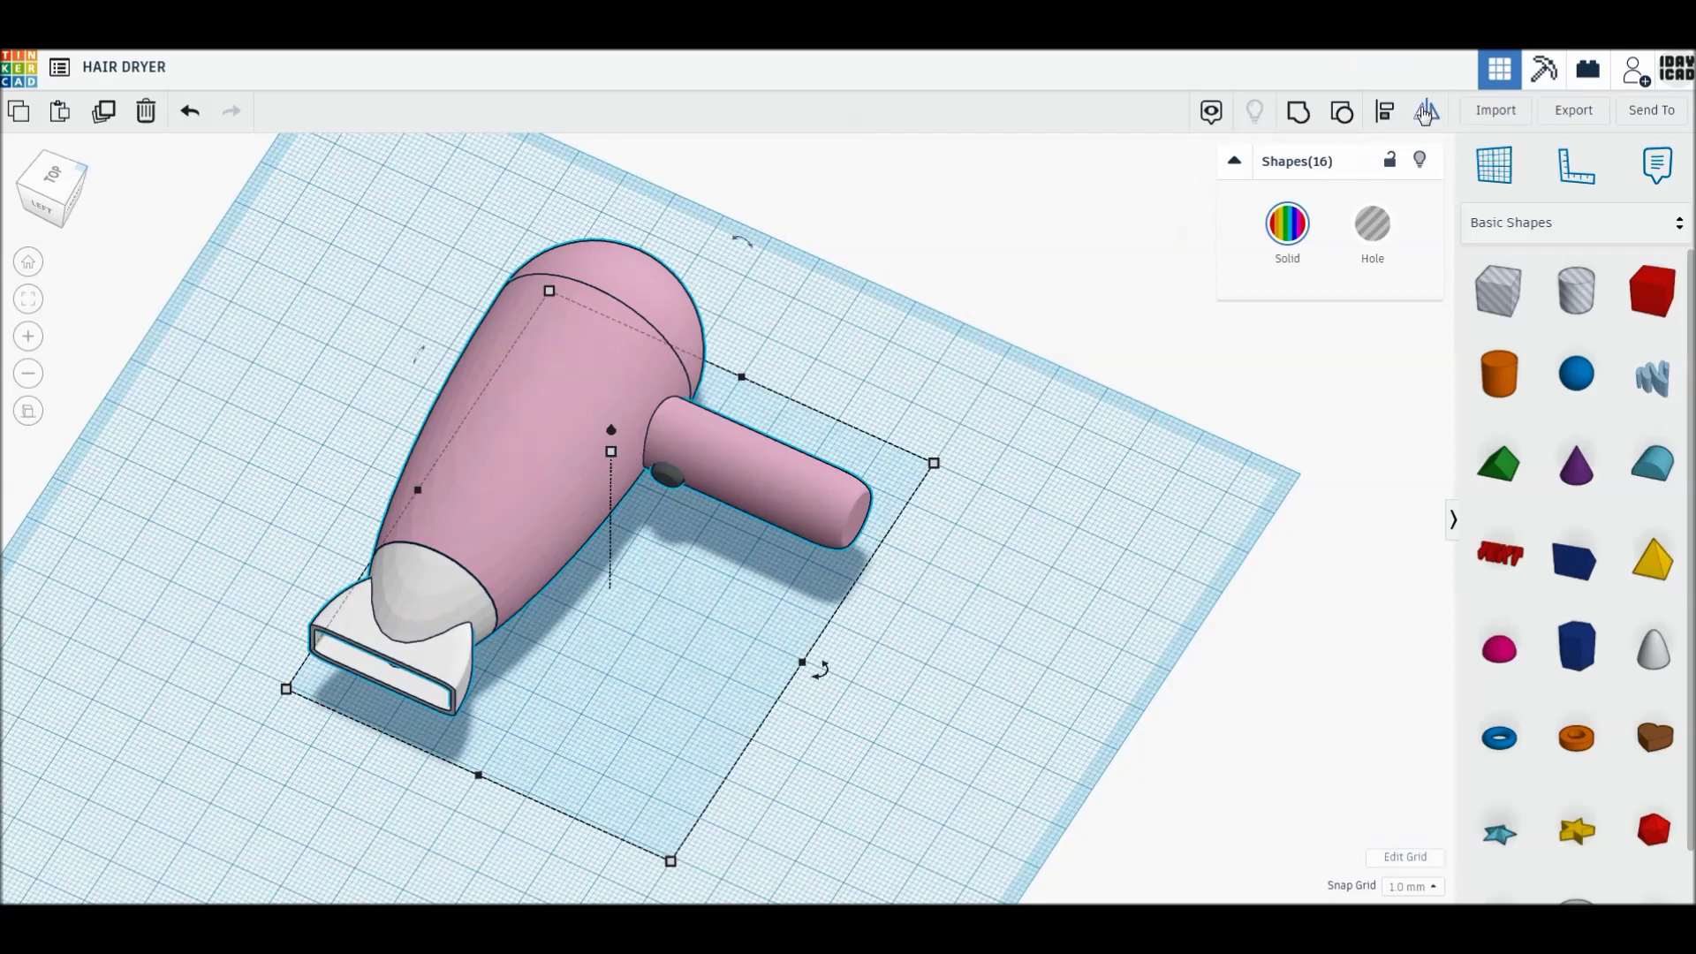
click(1383, 113)
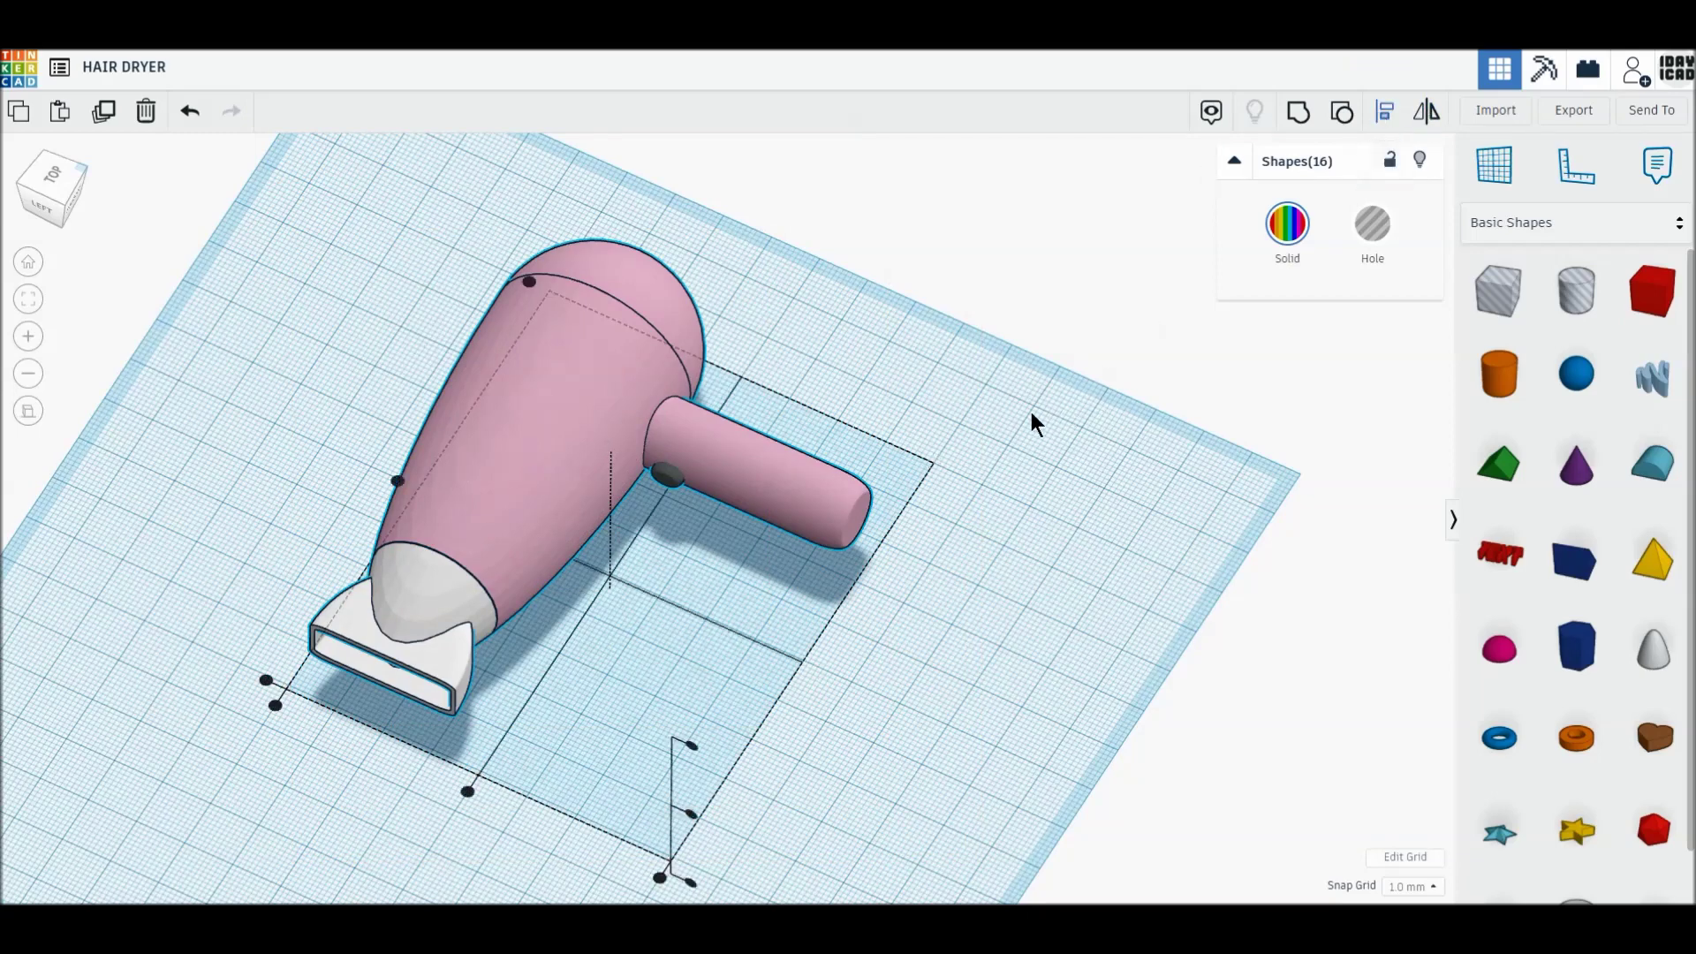
click(692, 815)
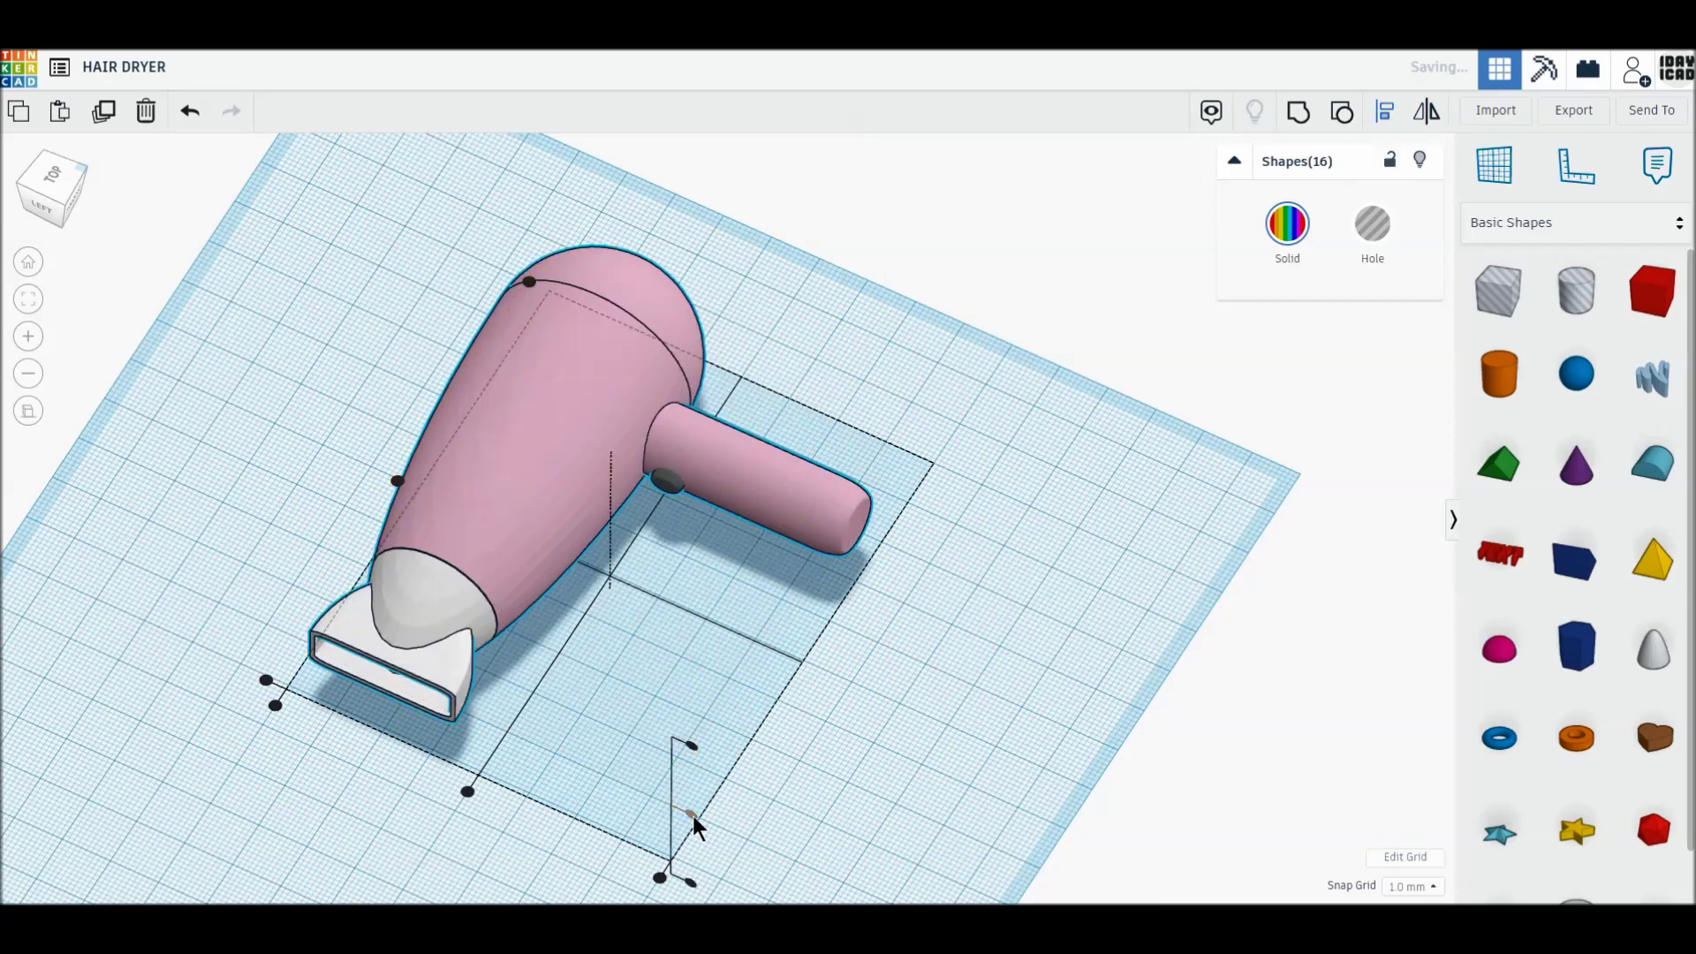
click(871, 802)
click(513, 454)
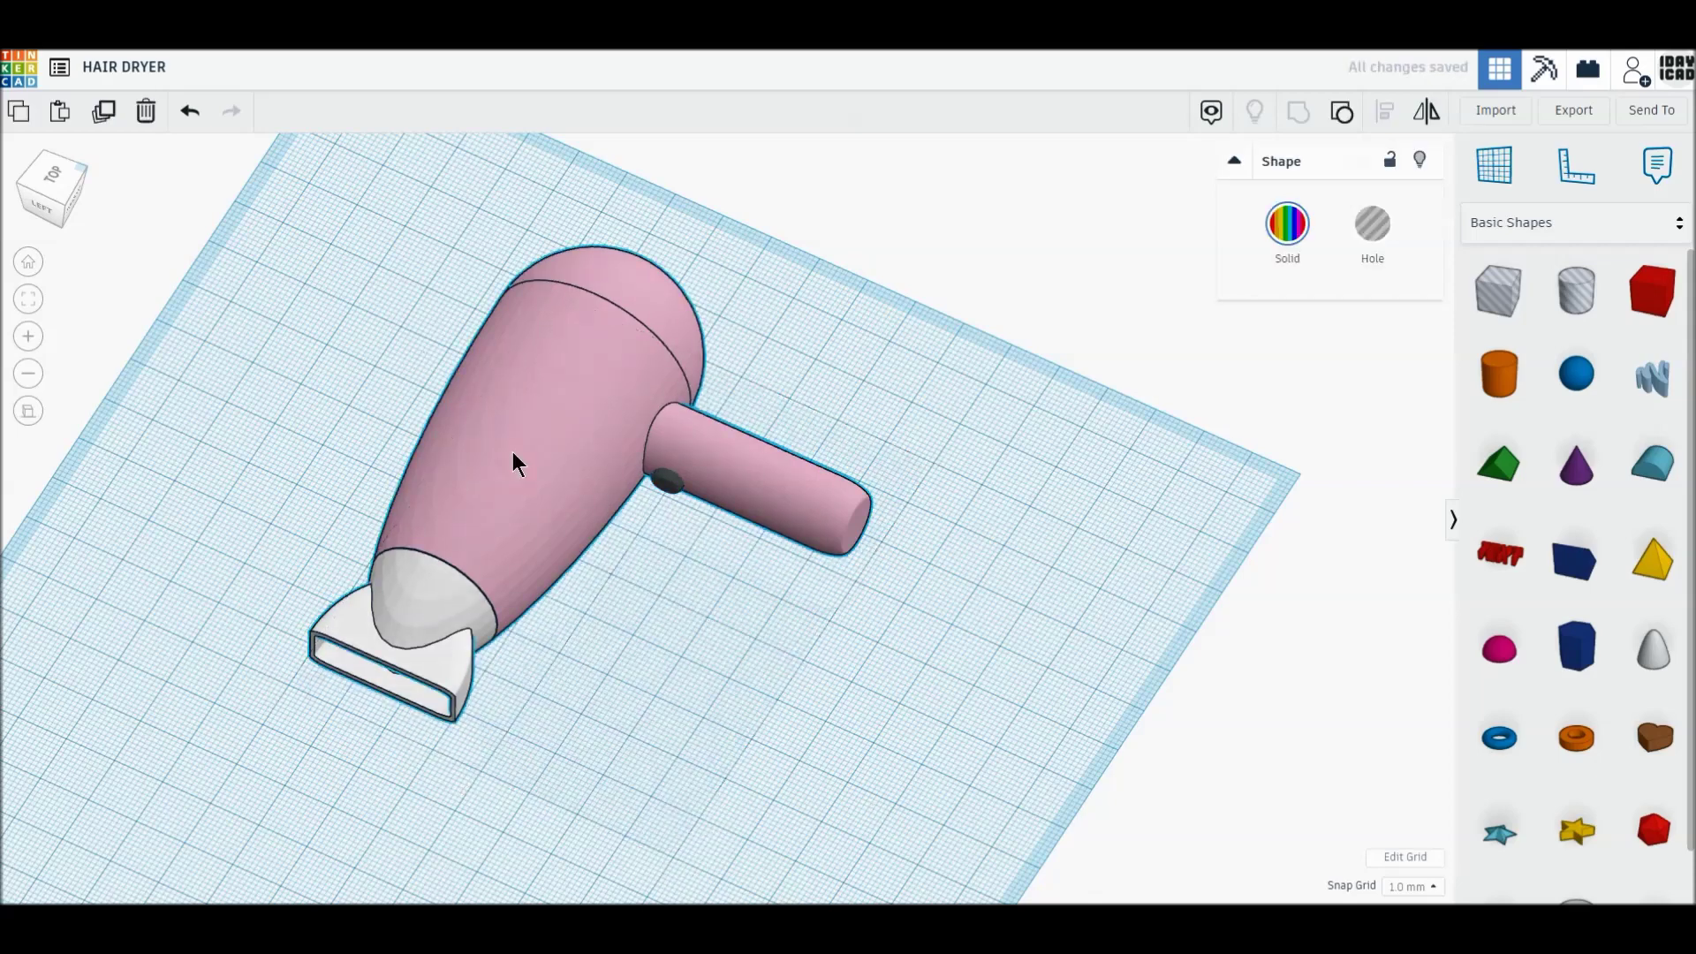
click(1371, 231)
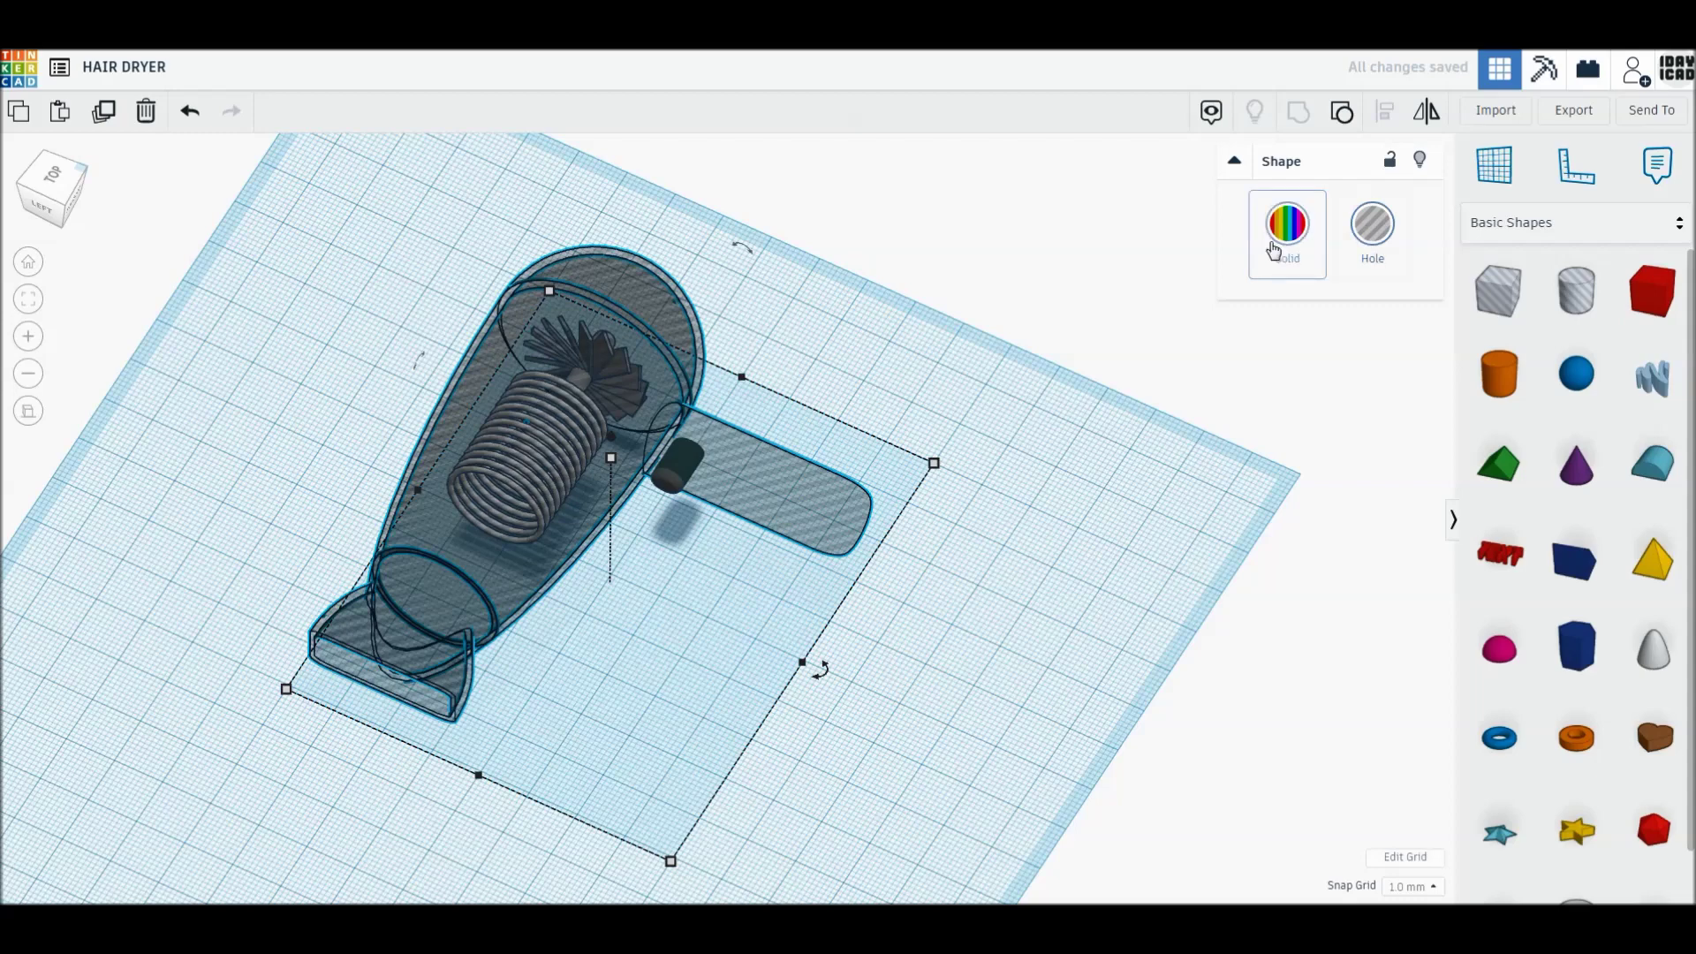
click(1287, 223)
click(1178, 471)
right_drag(1075, 569, 926, 612)
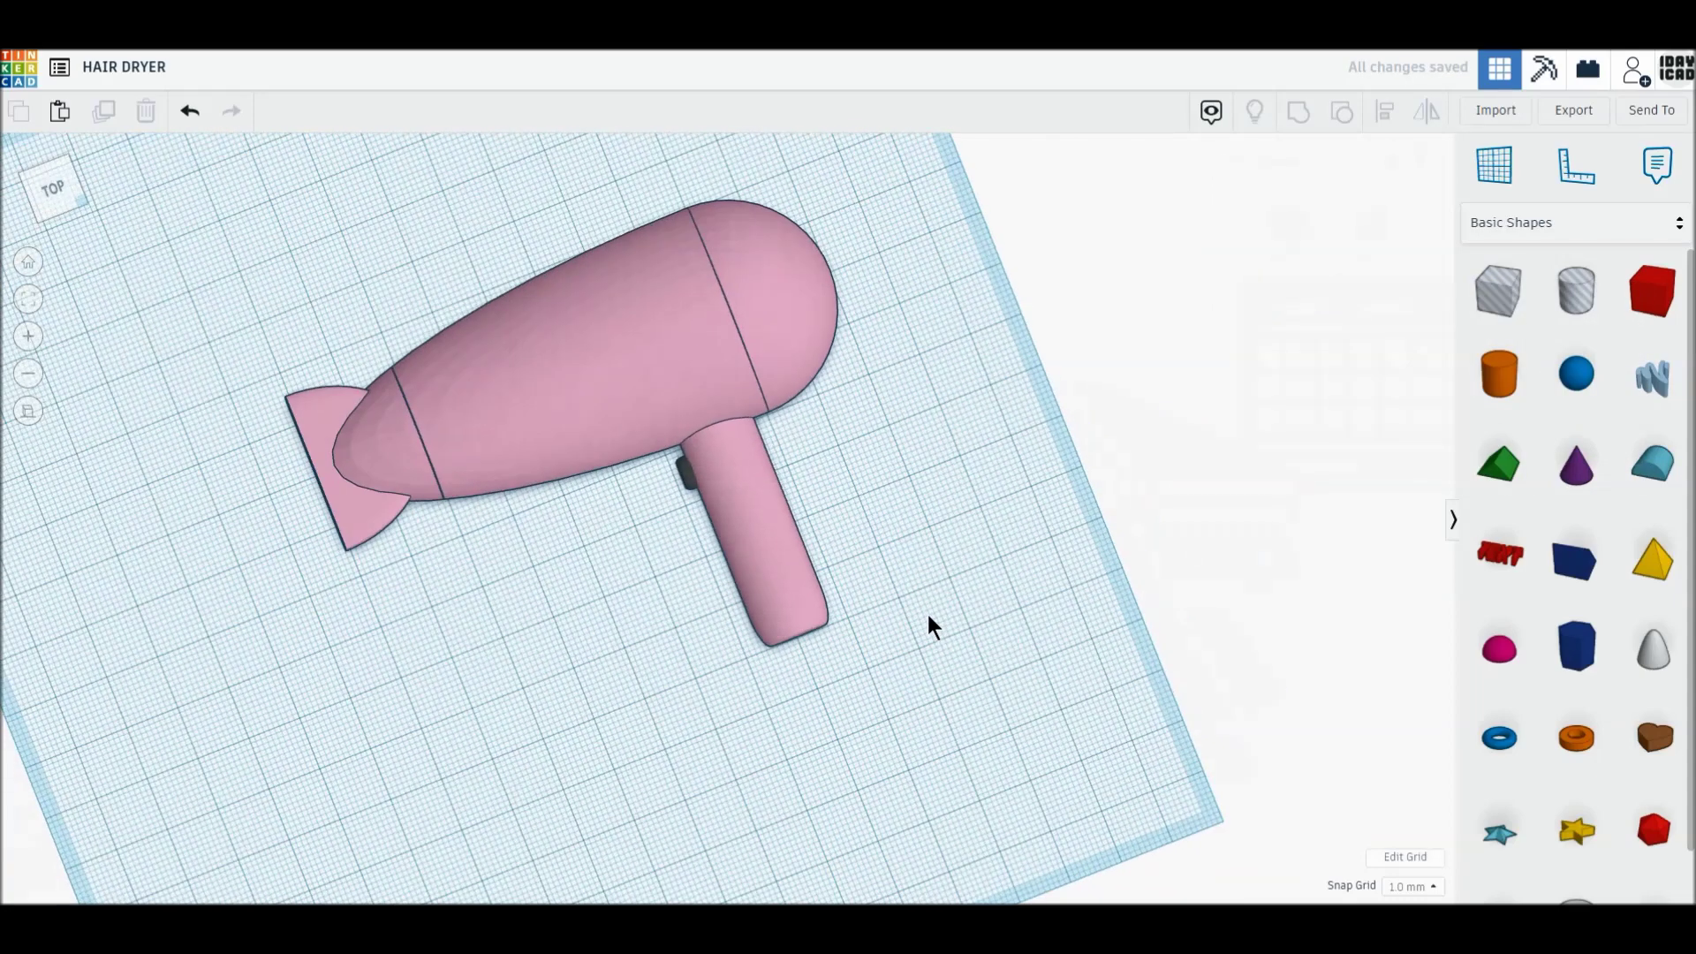
click(698, 386)
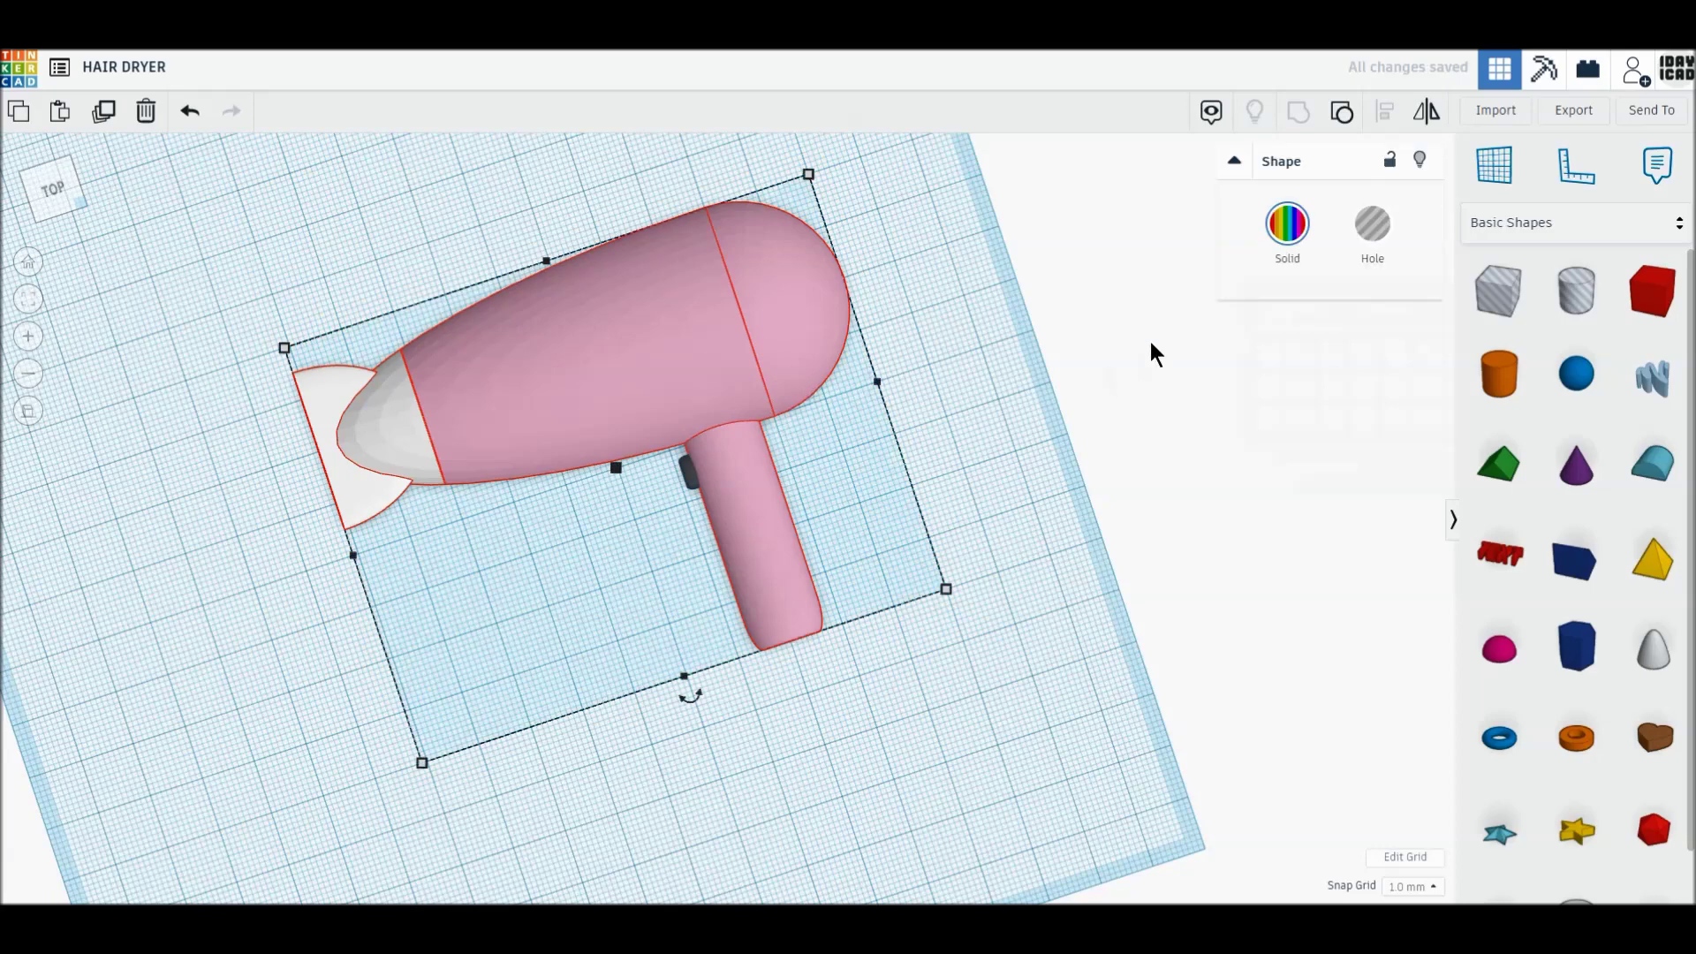
click(1111, 446)
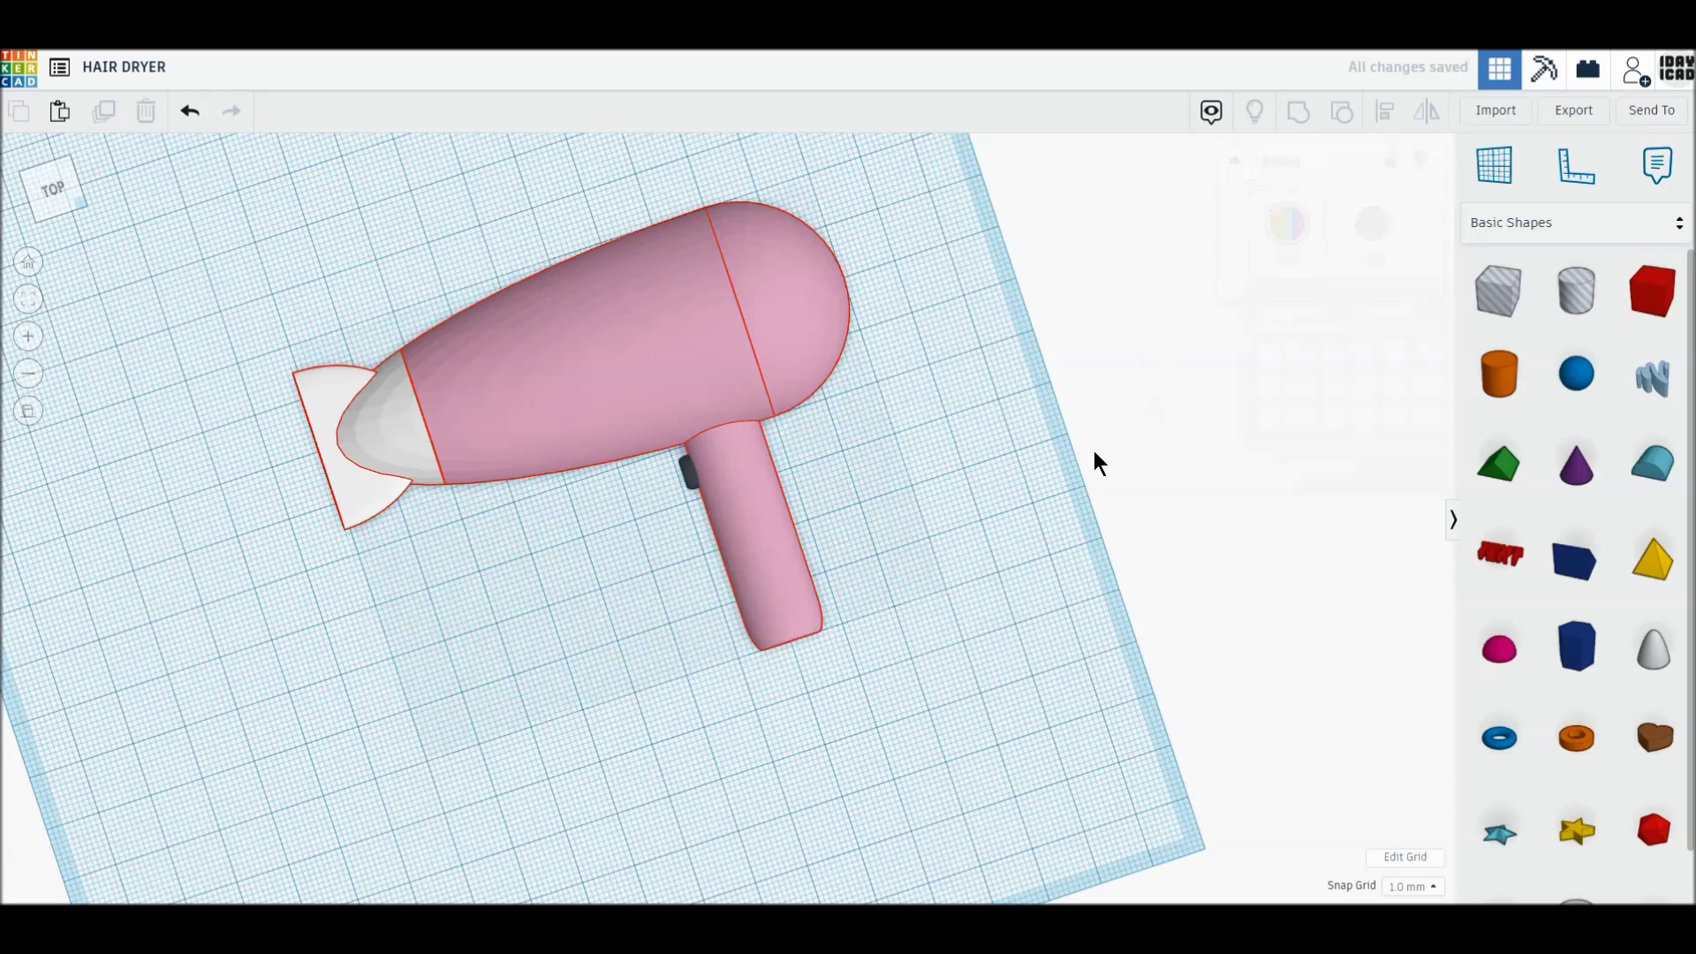
right_drag(994, 562, 1083, 479)
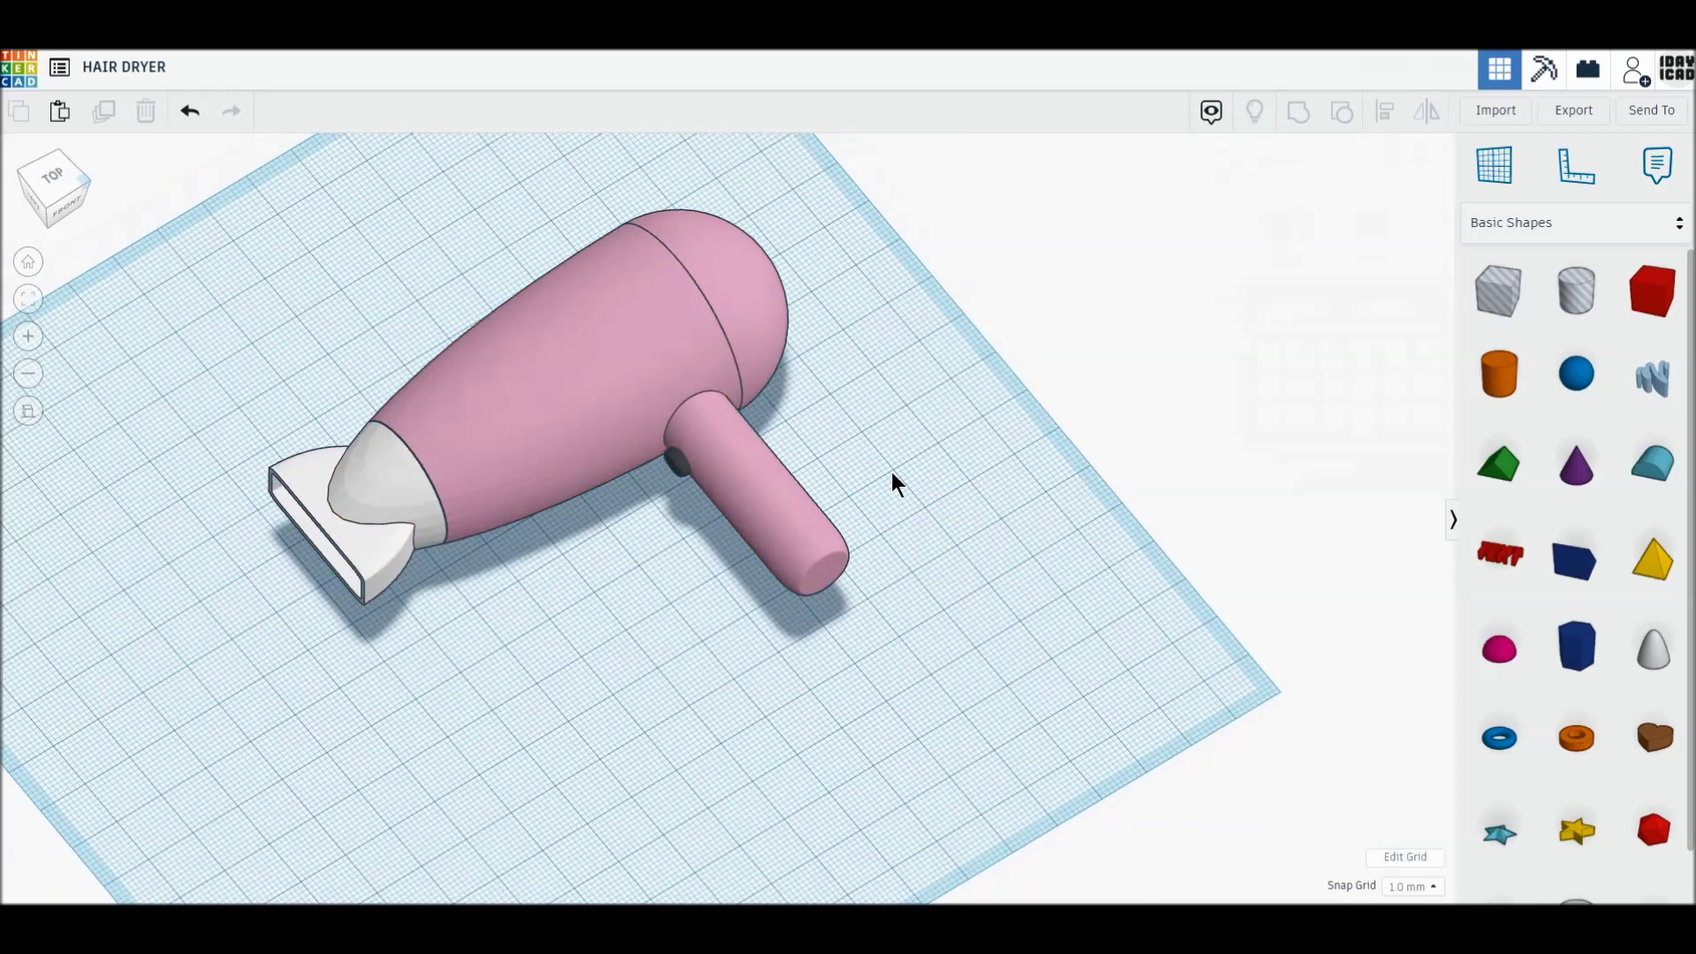
click(62, 183)
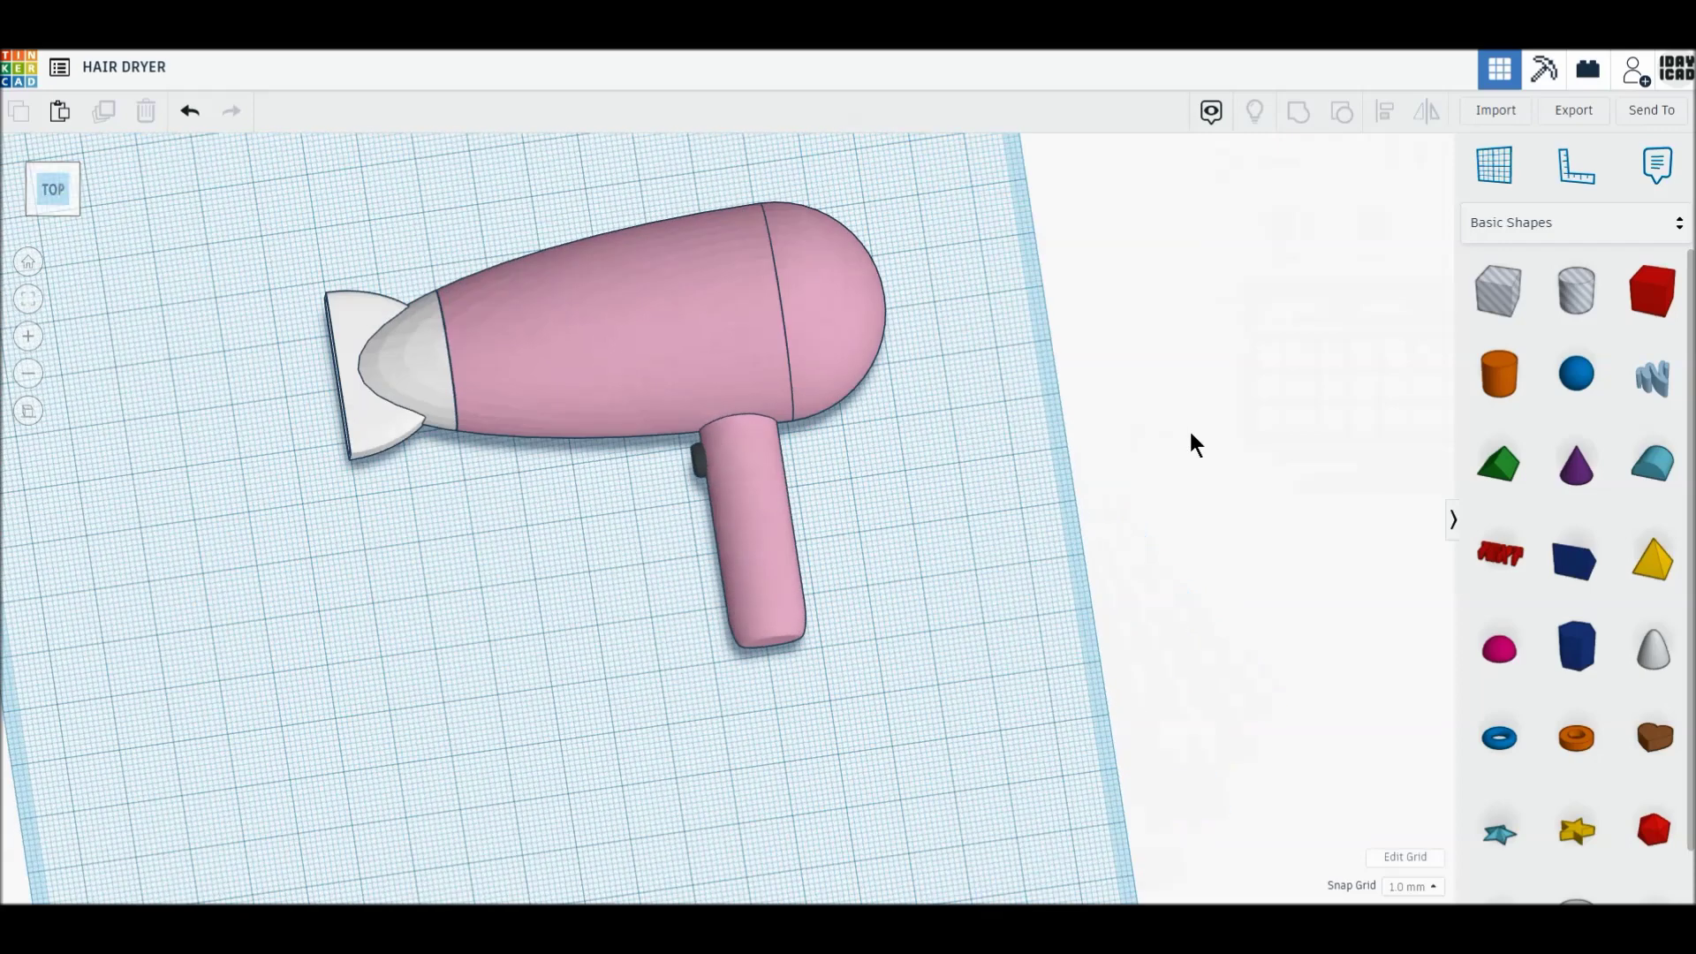
Add a small 2×2 mm cylinder hole with 64 sides beside the dryer
drag(1576, 292, 935, 664)
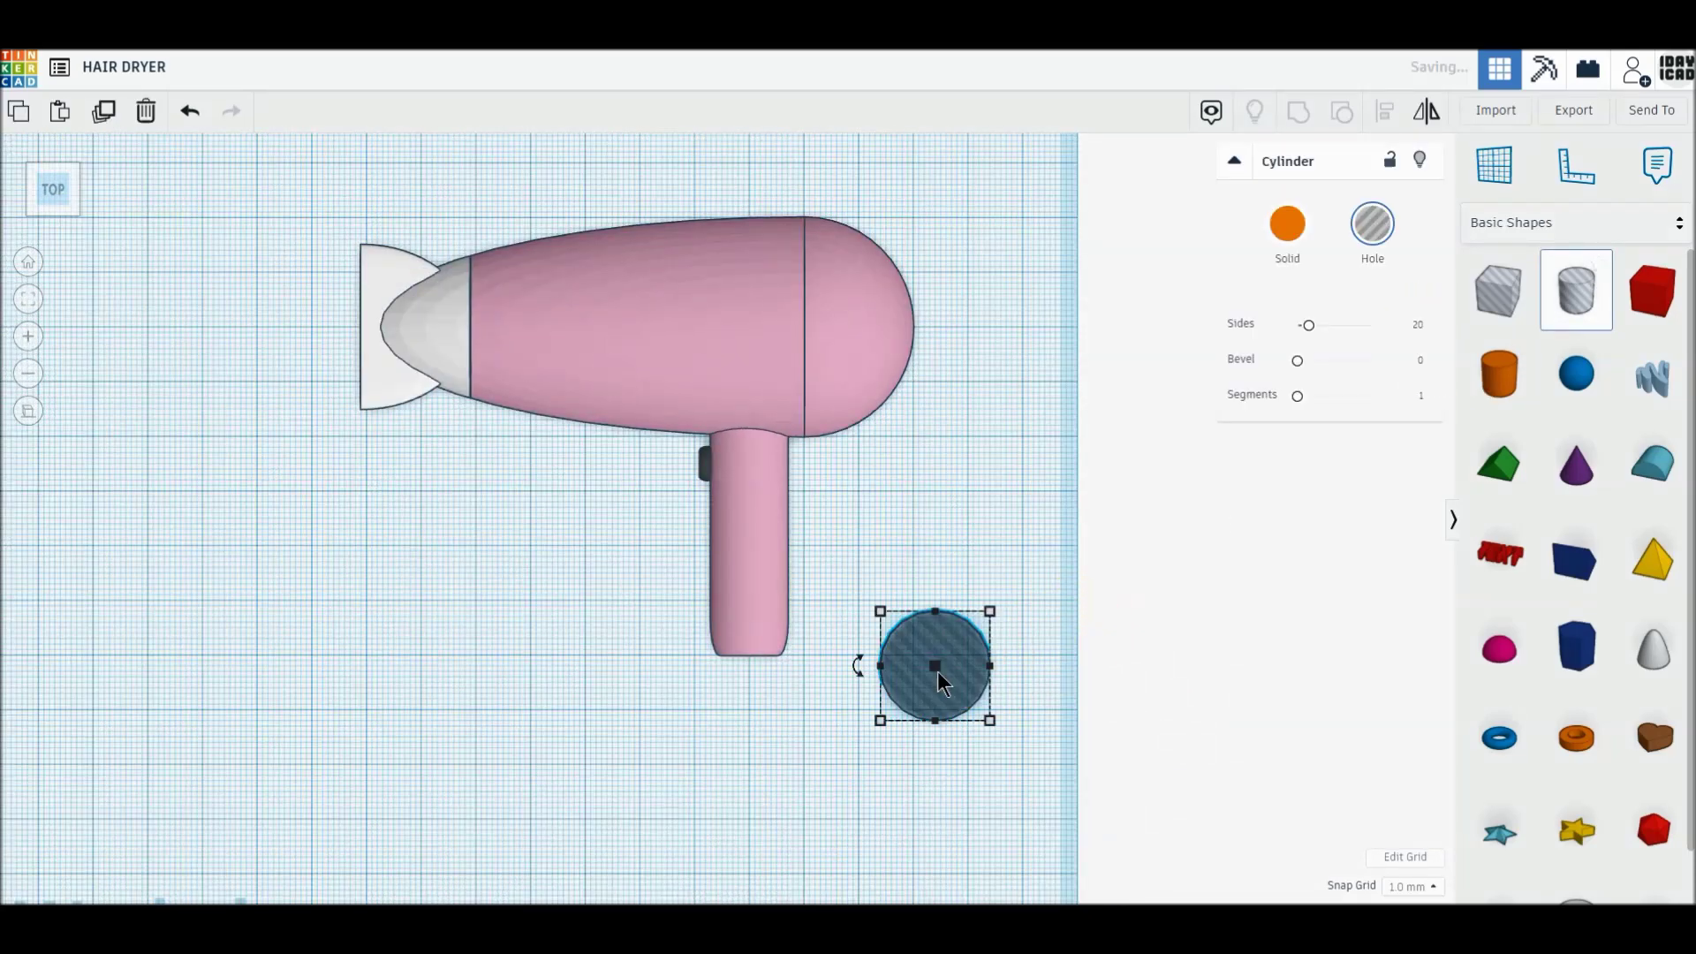
scroll(1051, 756, up, 1)
scroll(1051, 757, up, 2)
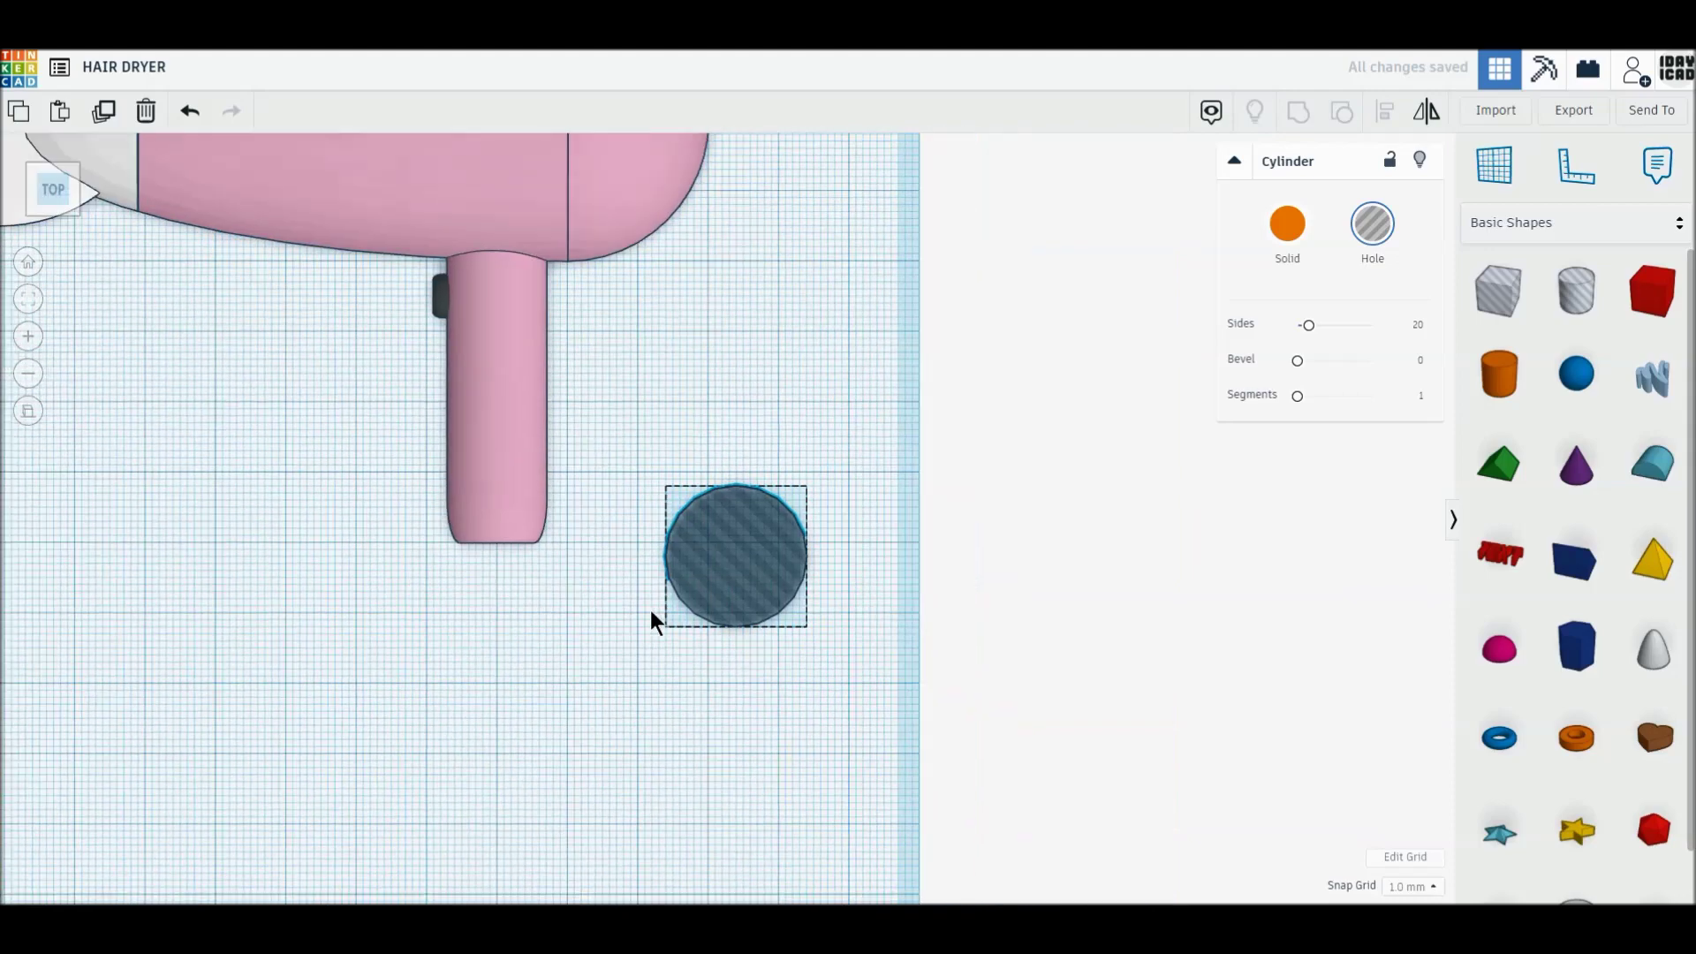
scroll(878, 673, up, 1)
scroll(877, 673, up, 1)
drag(856, 692, 664, 506)
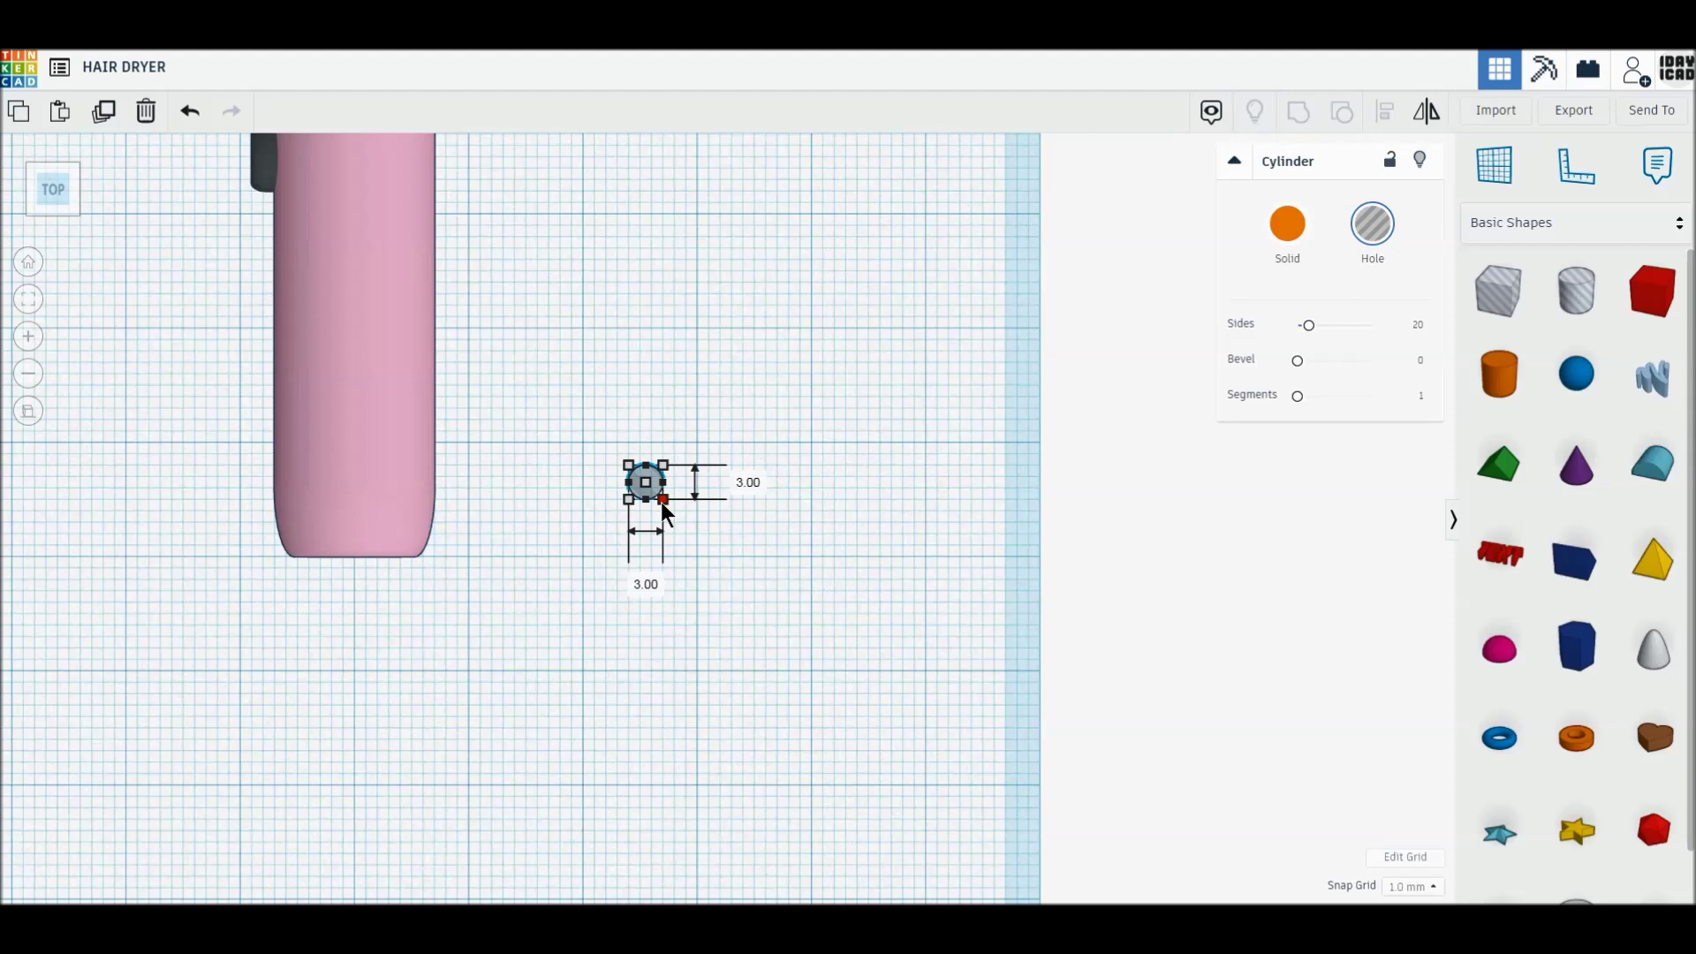
drag(662, 503, 659, 498)
drag(1309, 327, 1432, 325)
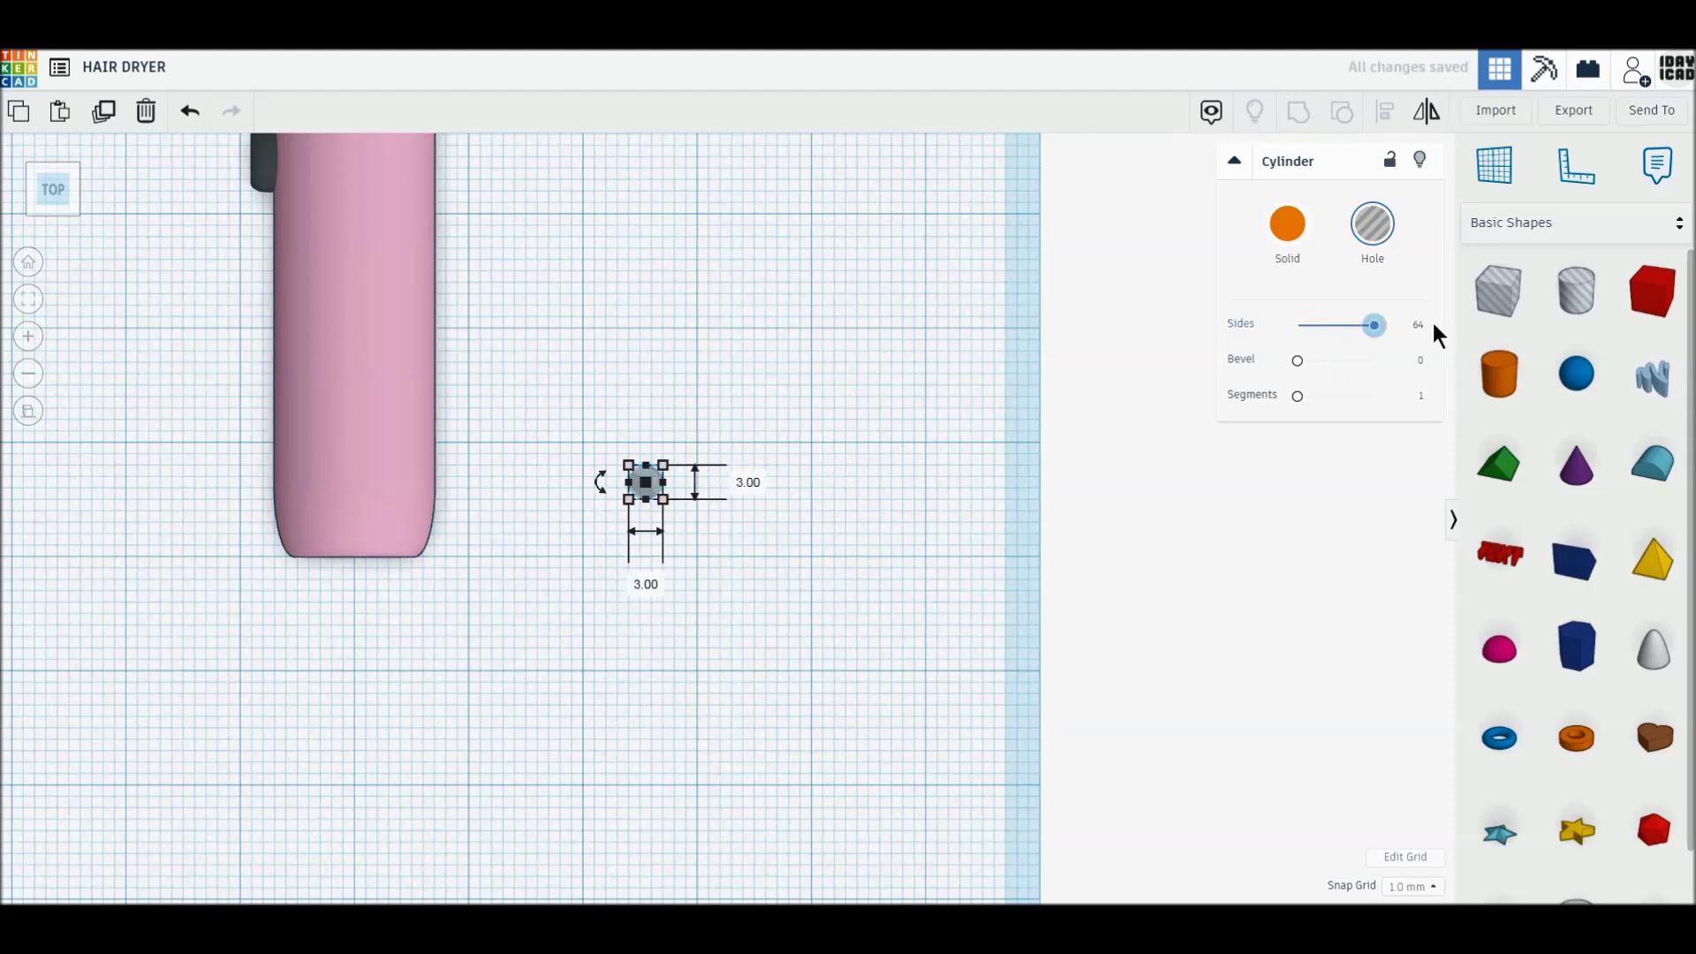
Duplicate the hole and place the copy 4 mm to the right
click(102, 113)
scroll(654, 527, up, 3)
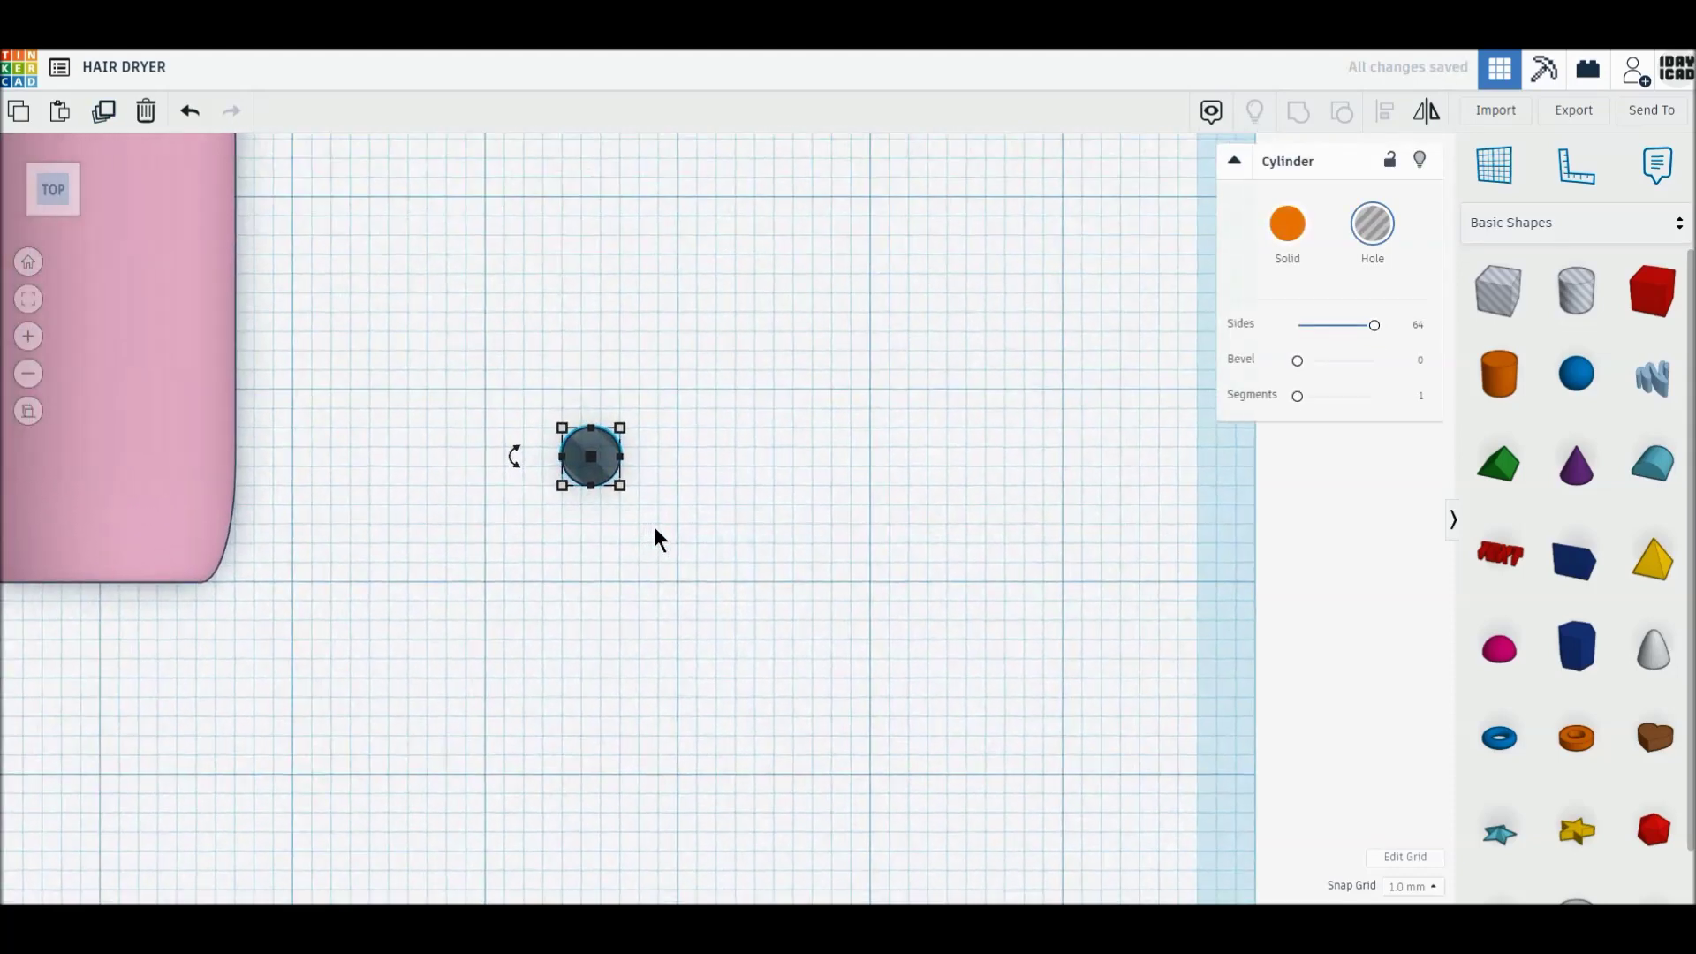
drag(570, 469, 649, 477)
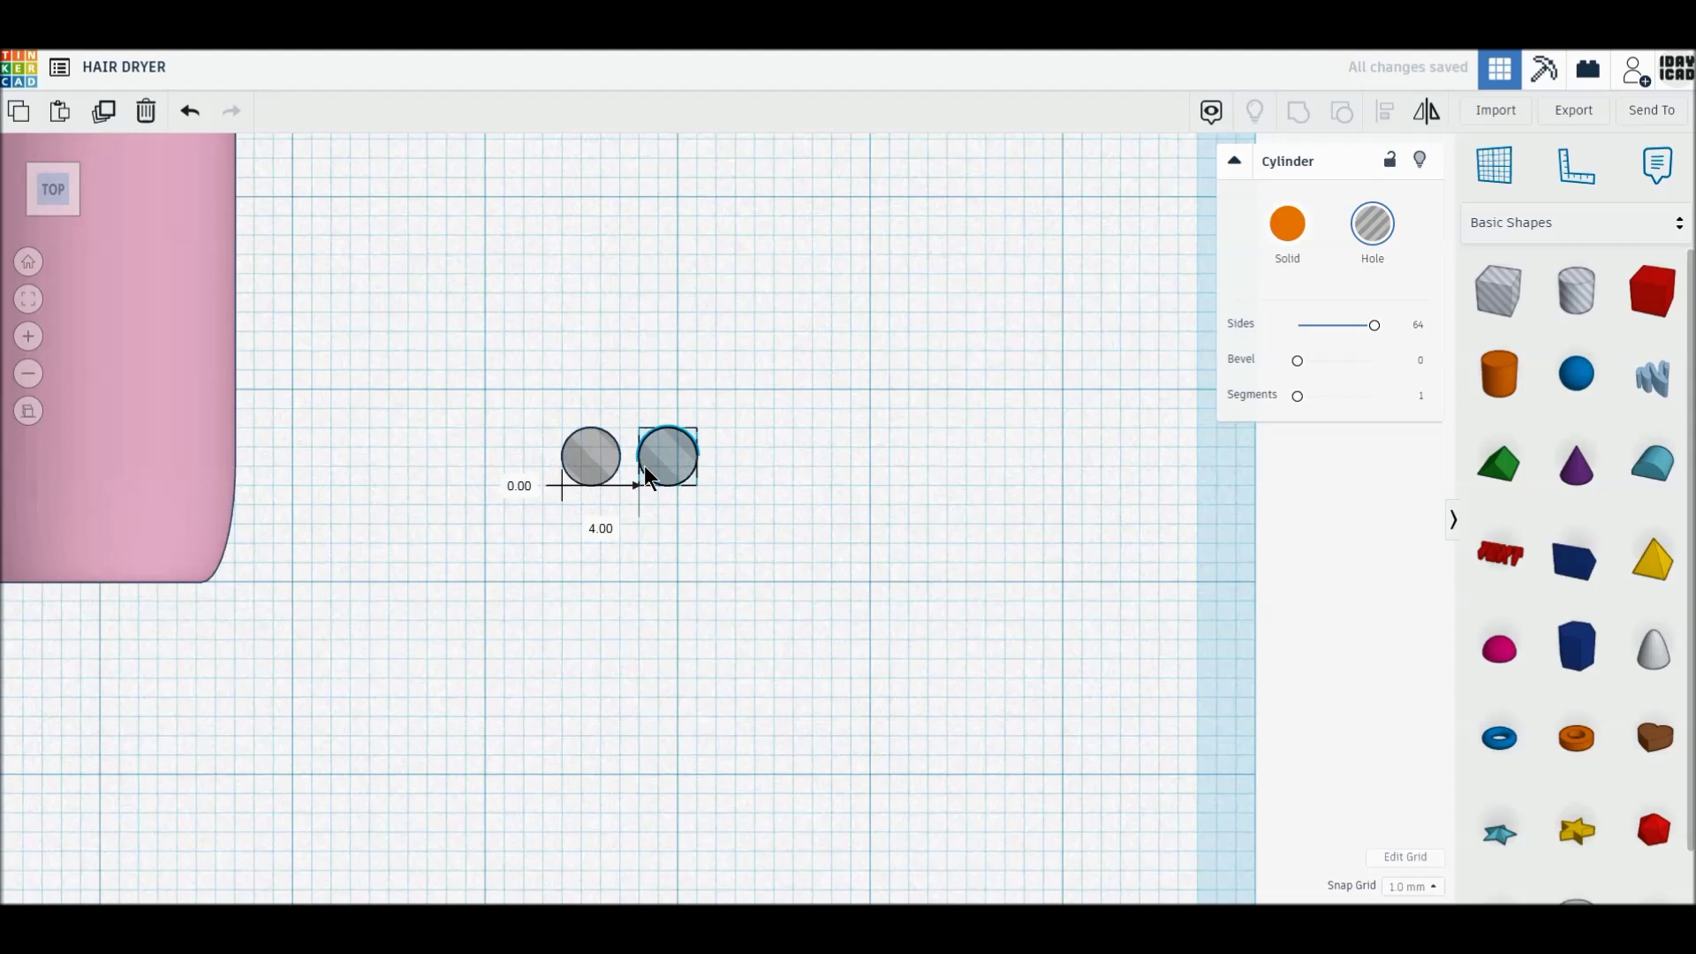
Duplicate the cylinder hole into an evenly spaced row of five holes
click(101, 113)
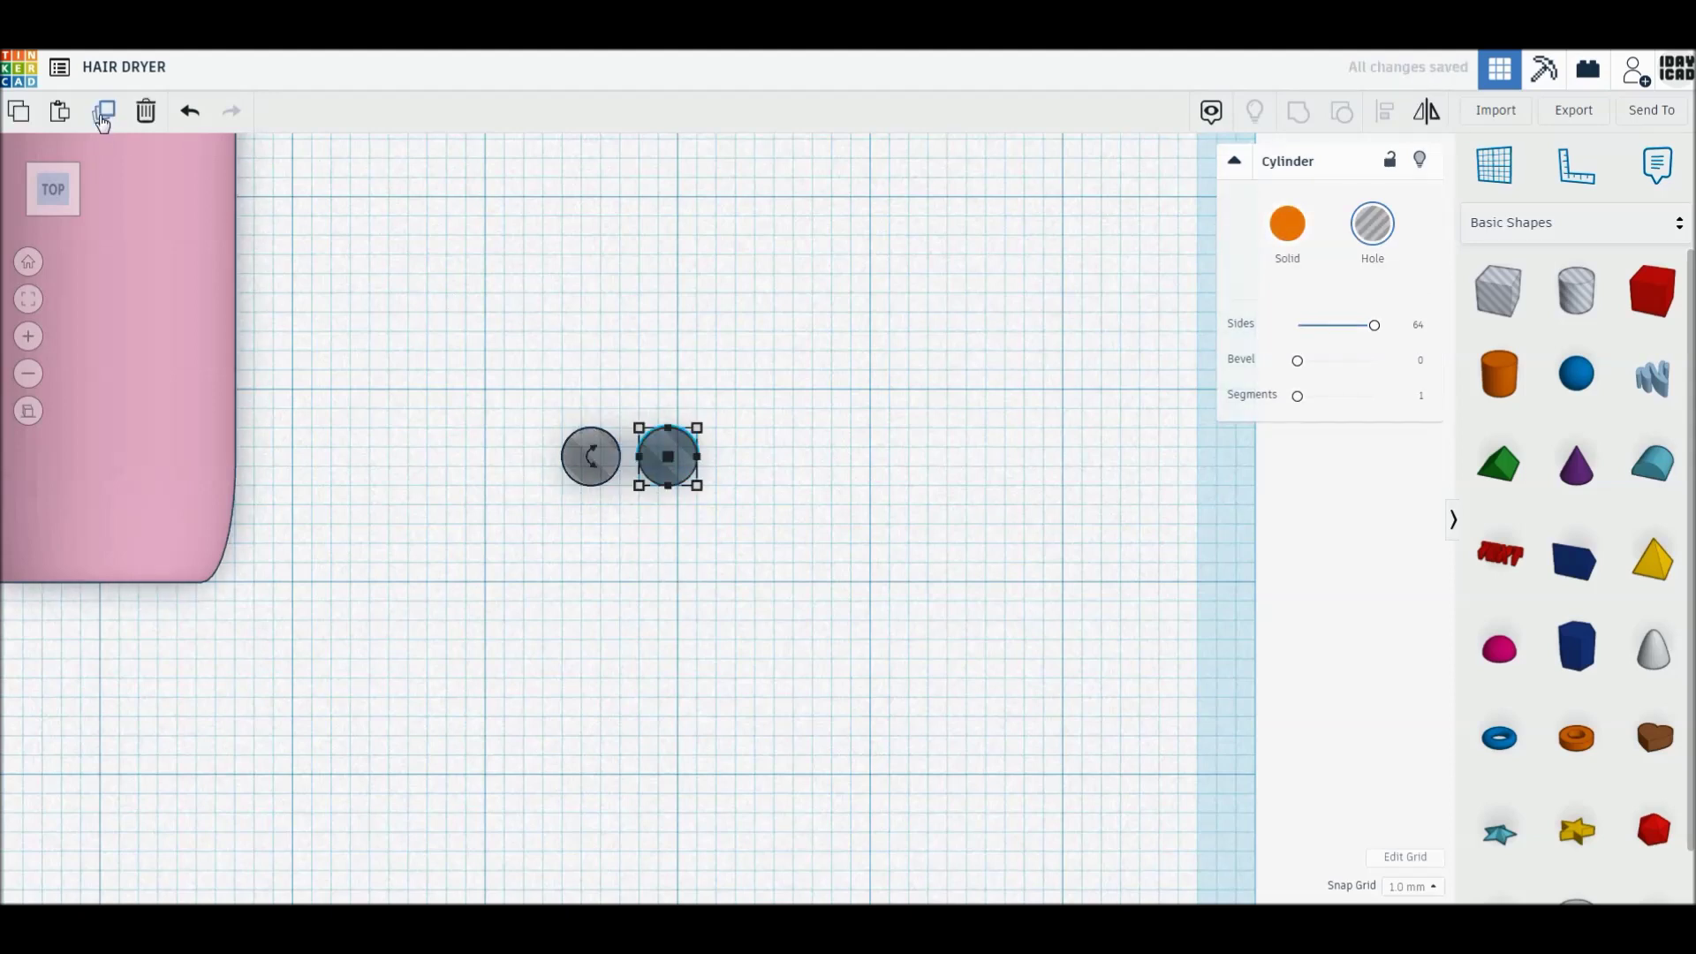
drag(650, 479, 737, 476)
click(104, 113)
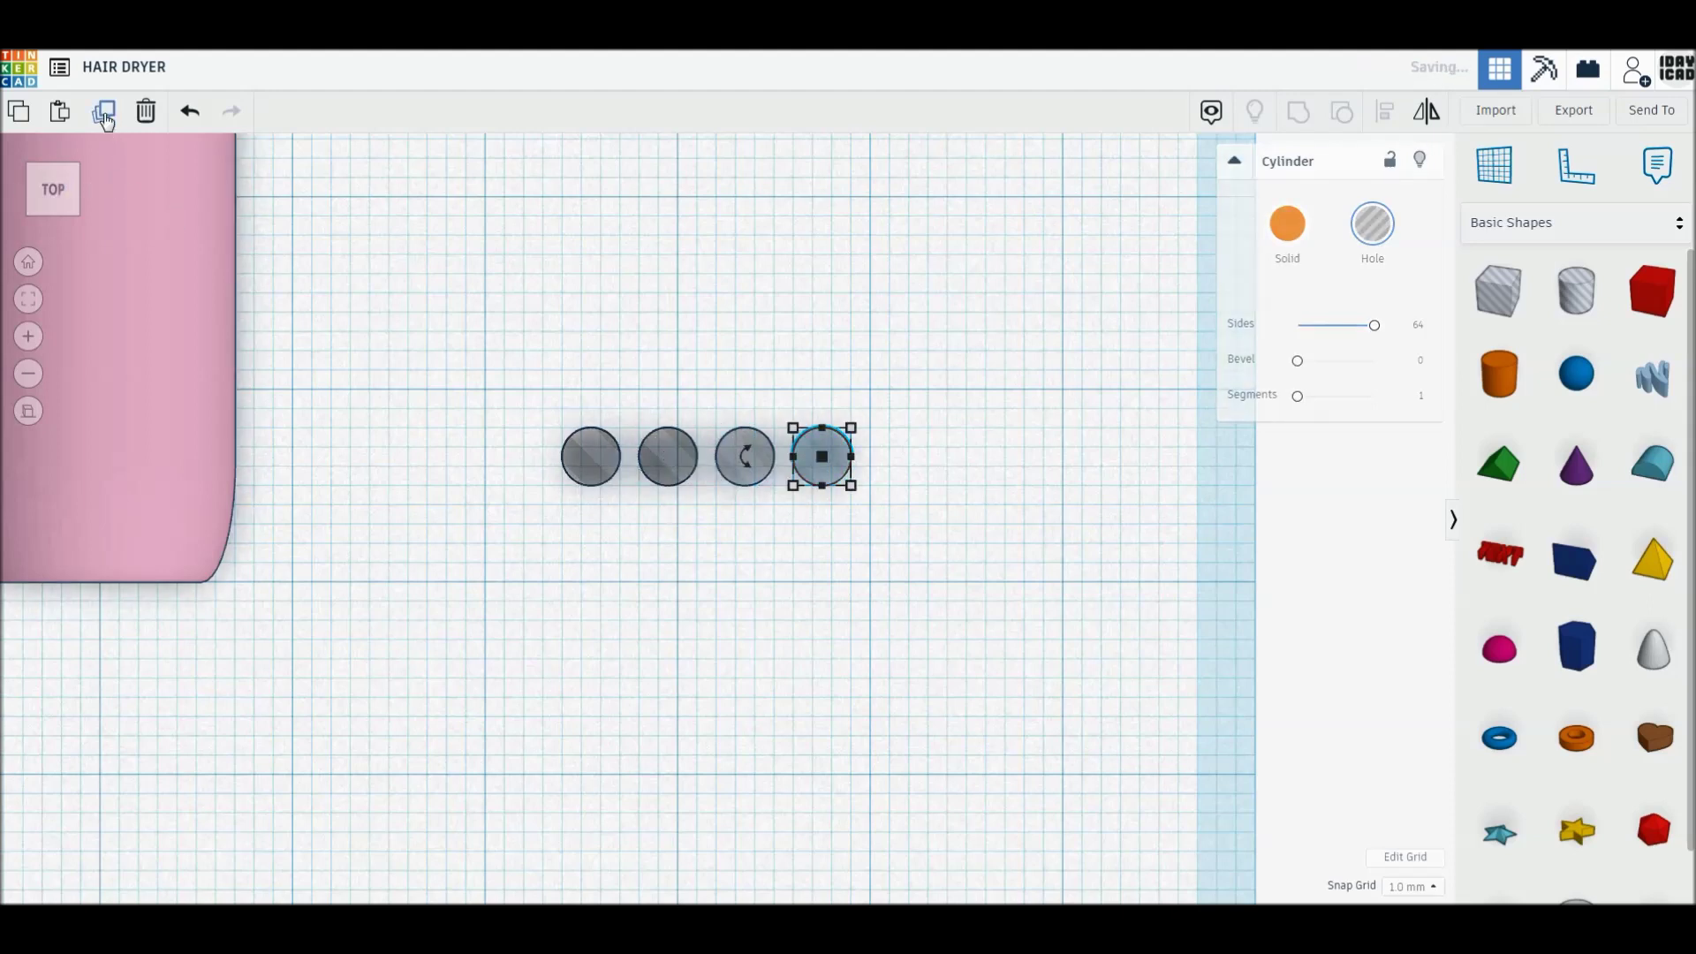
click(105, 115)
drag(498, 347, 984, 590)
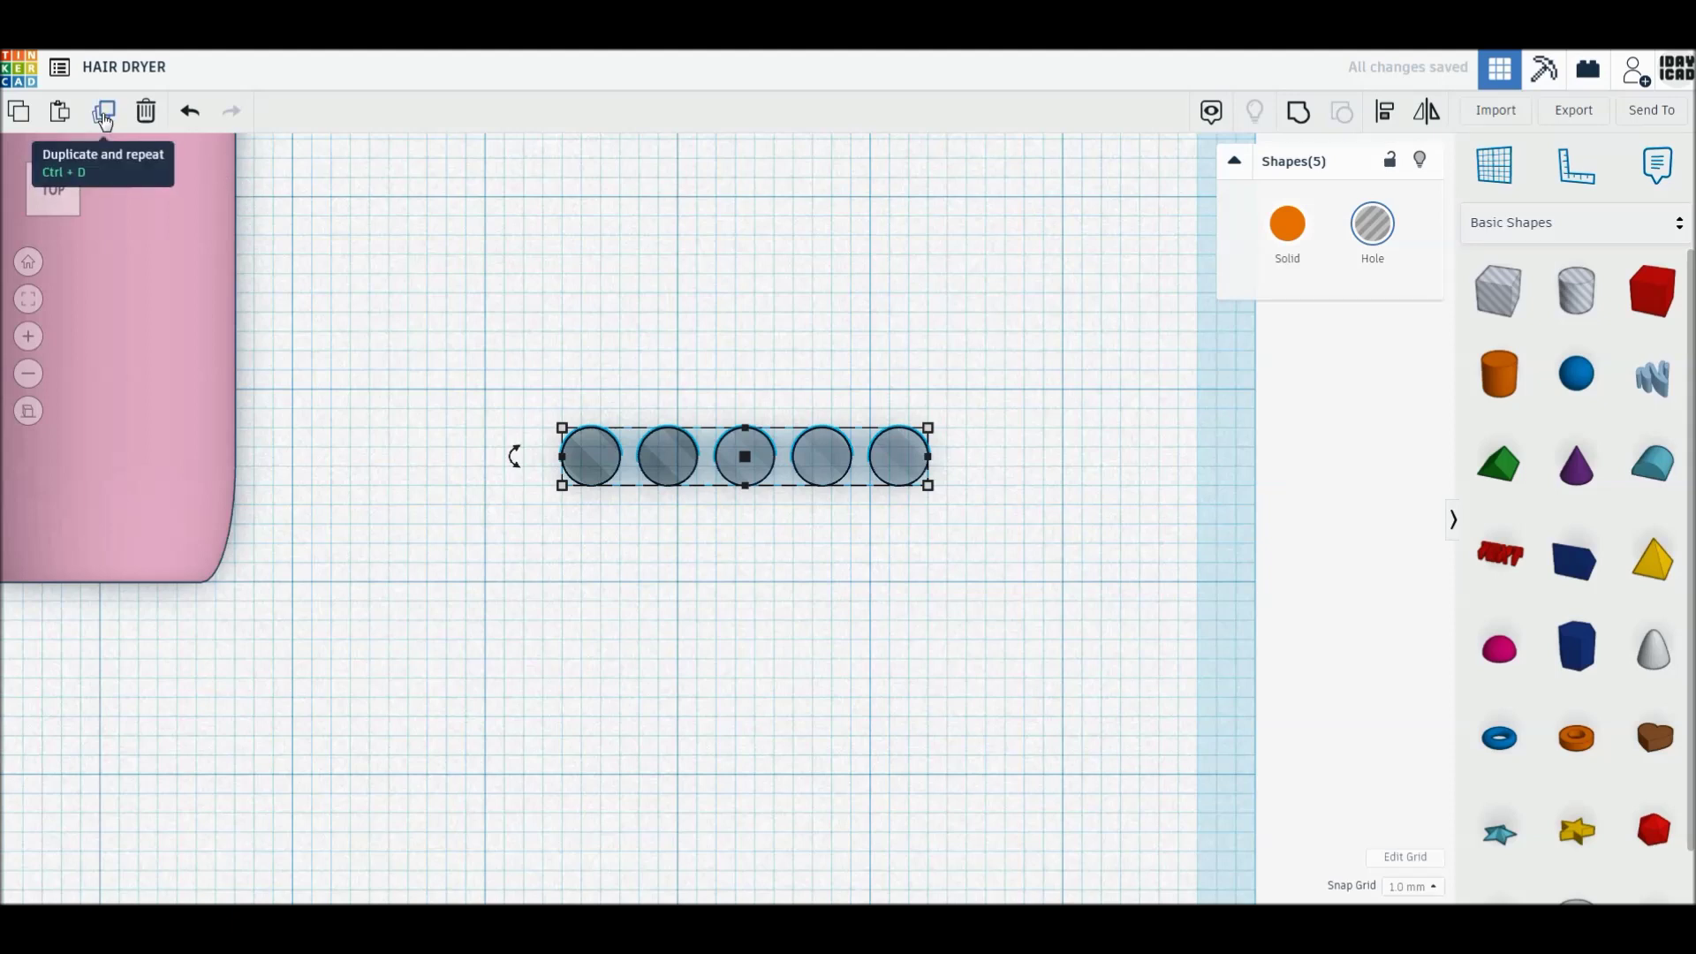
Rotate the five-hole row about its centre and repeat copies to form a radial pattern
mouse_move(521, 484)
mouse_down()
mouse_move(621, 565)
mouse_move(524, 607)
mouse_move(520, 587)
mouse_up()
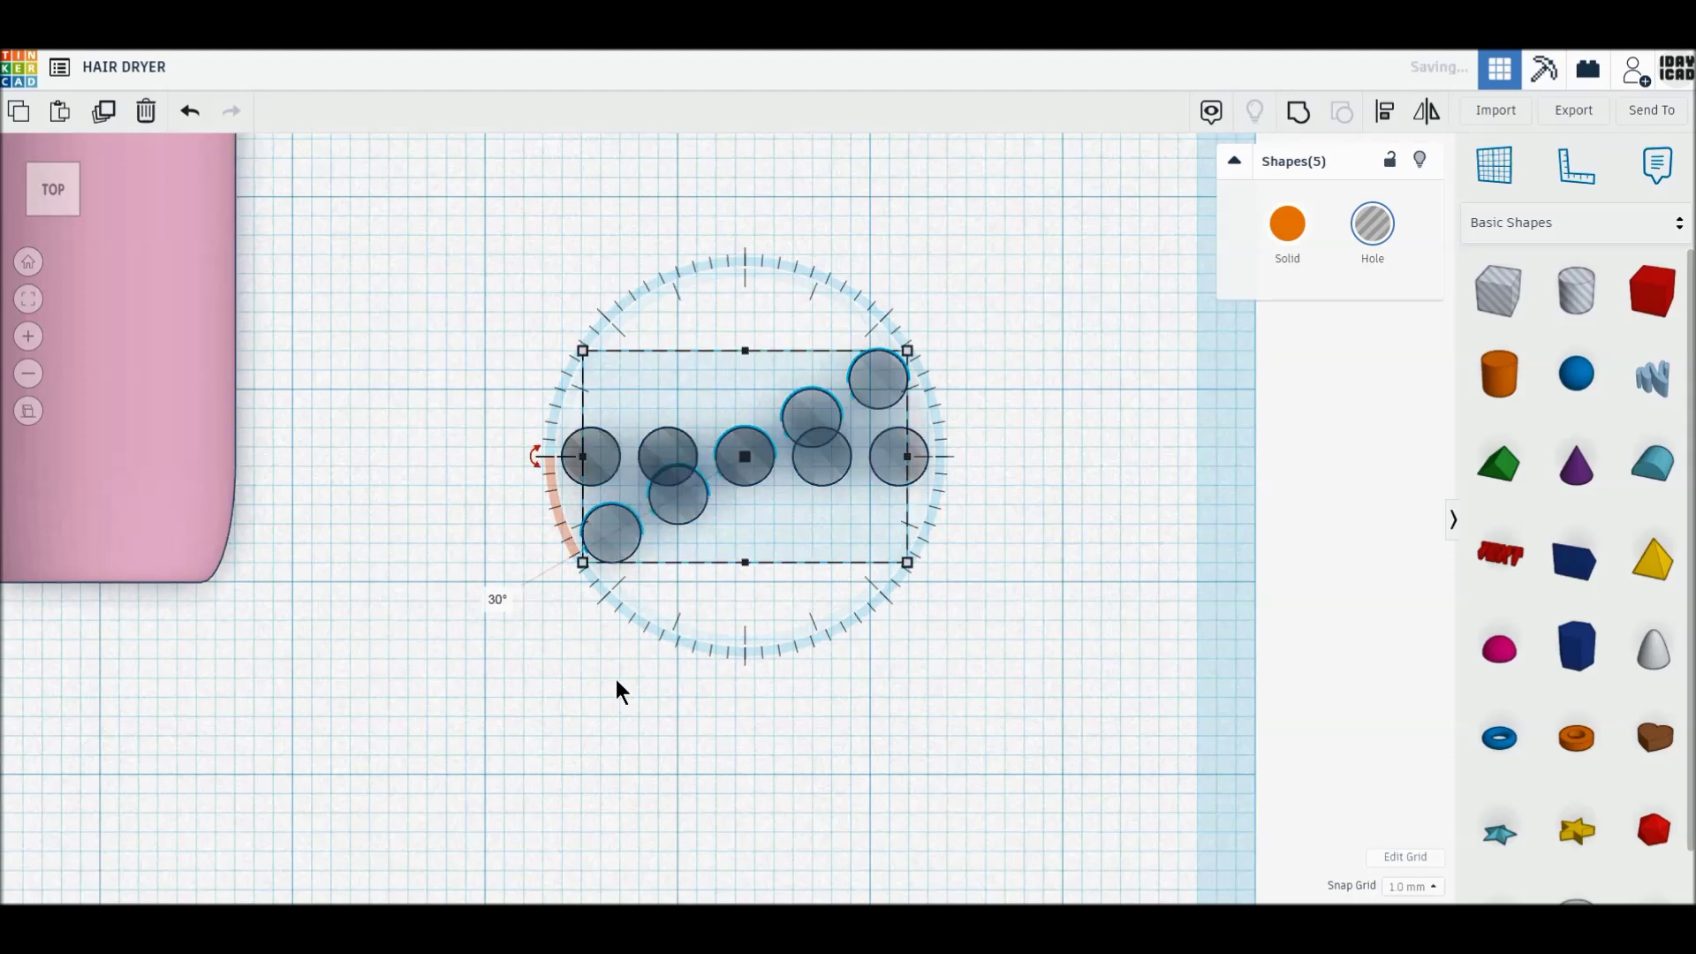
click(104, 122)
click(102, 120)
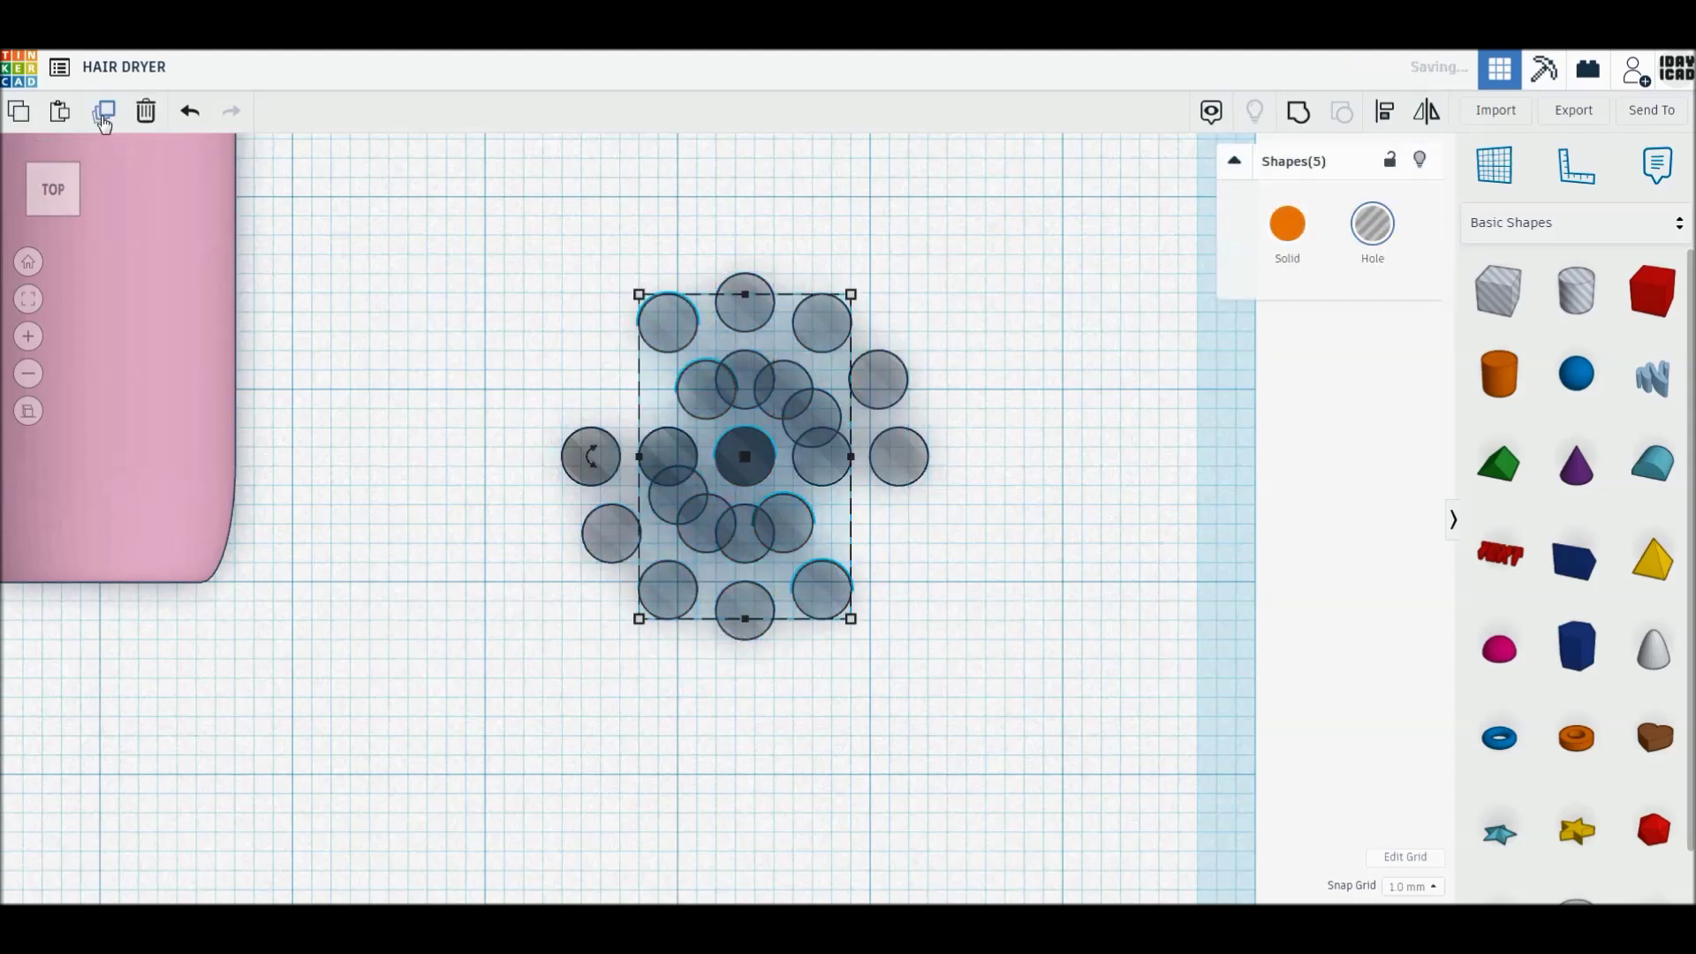
click(101, 120)
click(788, 631)
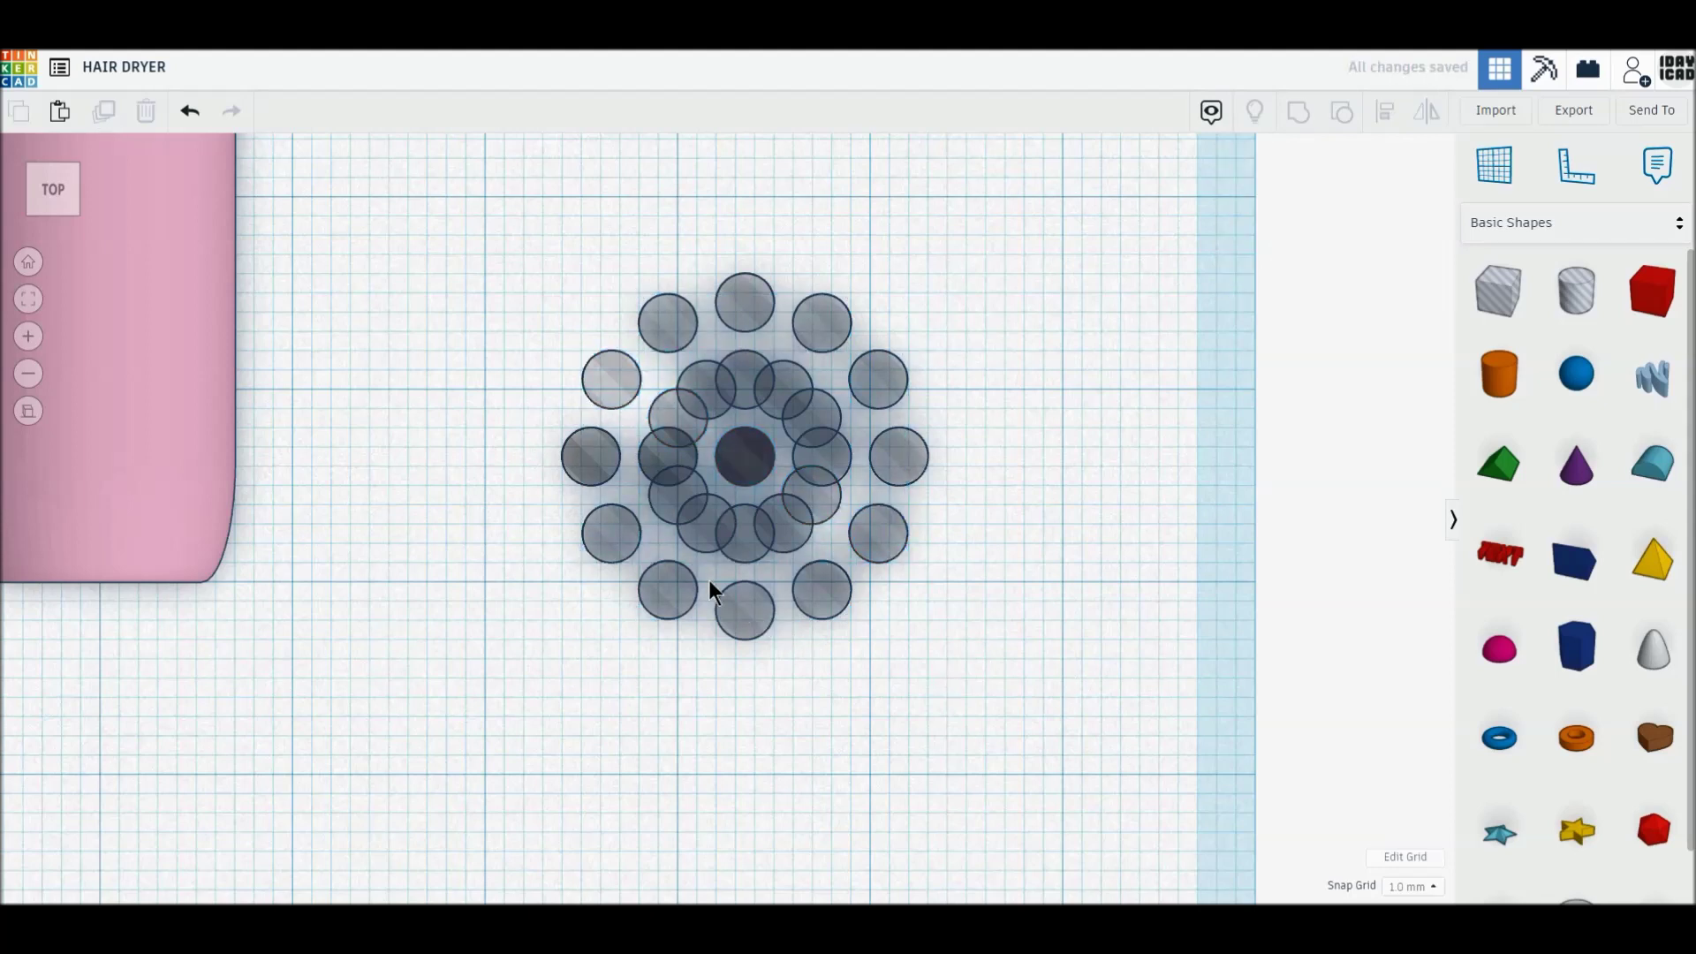
Delete three overlapping holes near the pattern's centre
click(648, 460)
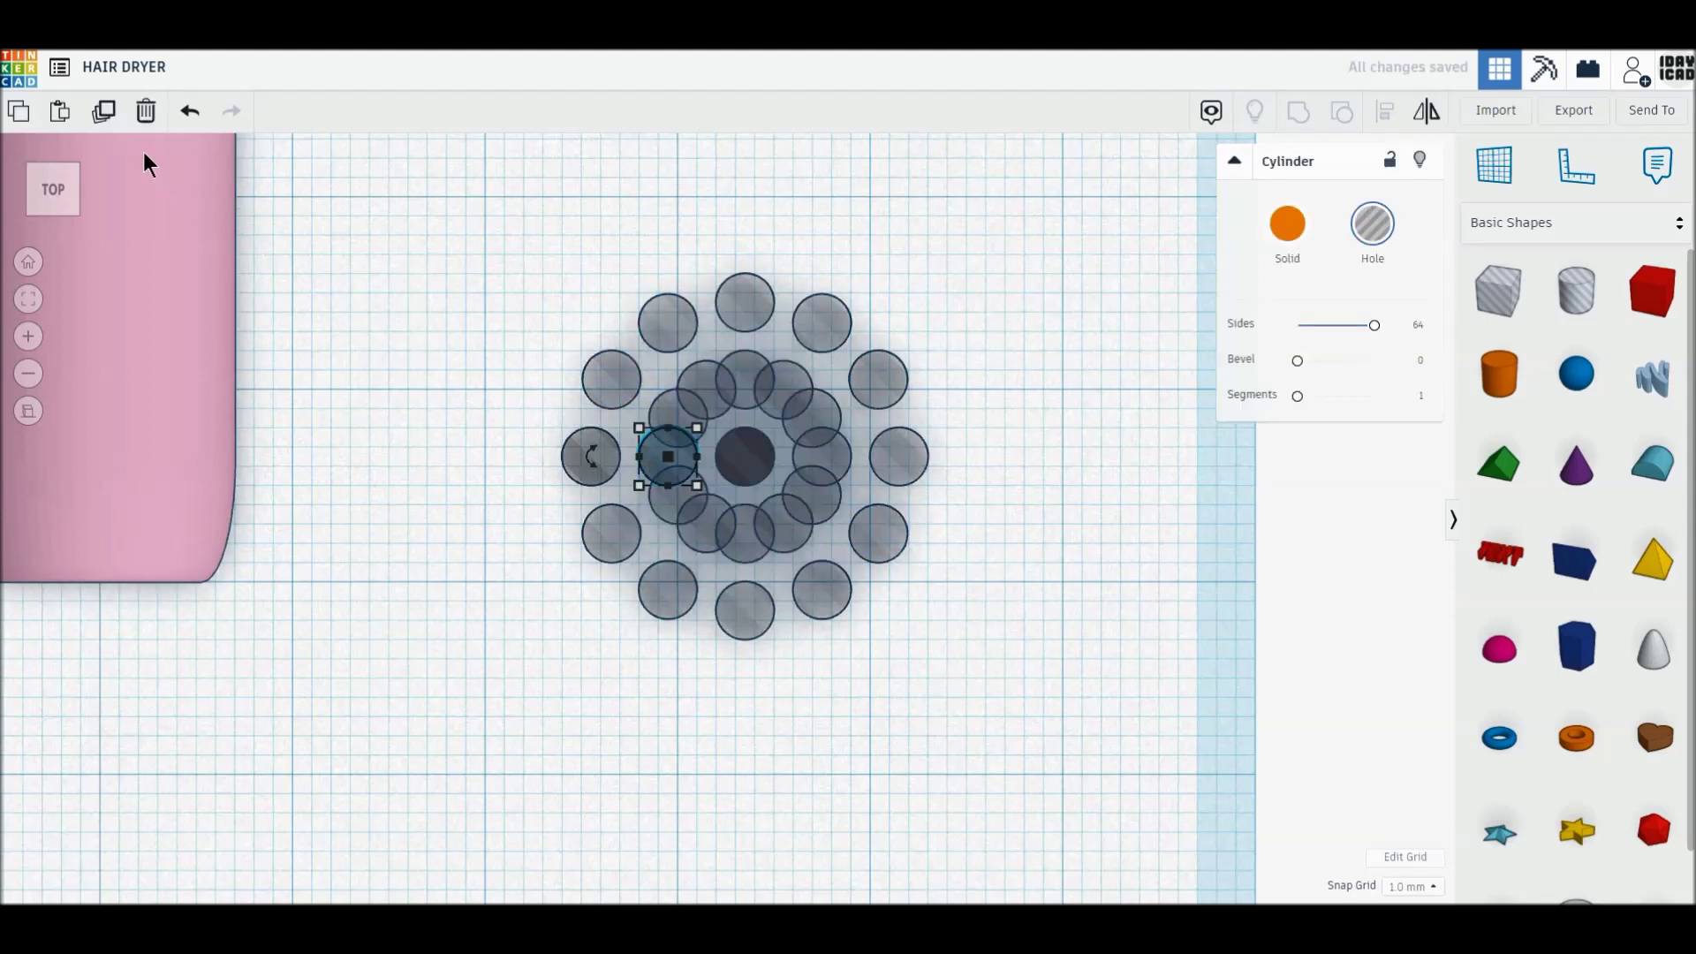
key(Delete)
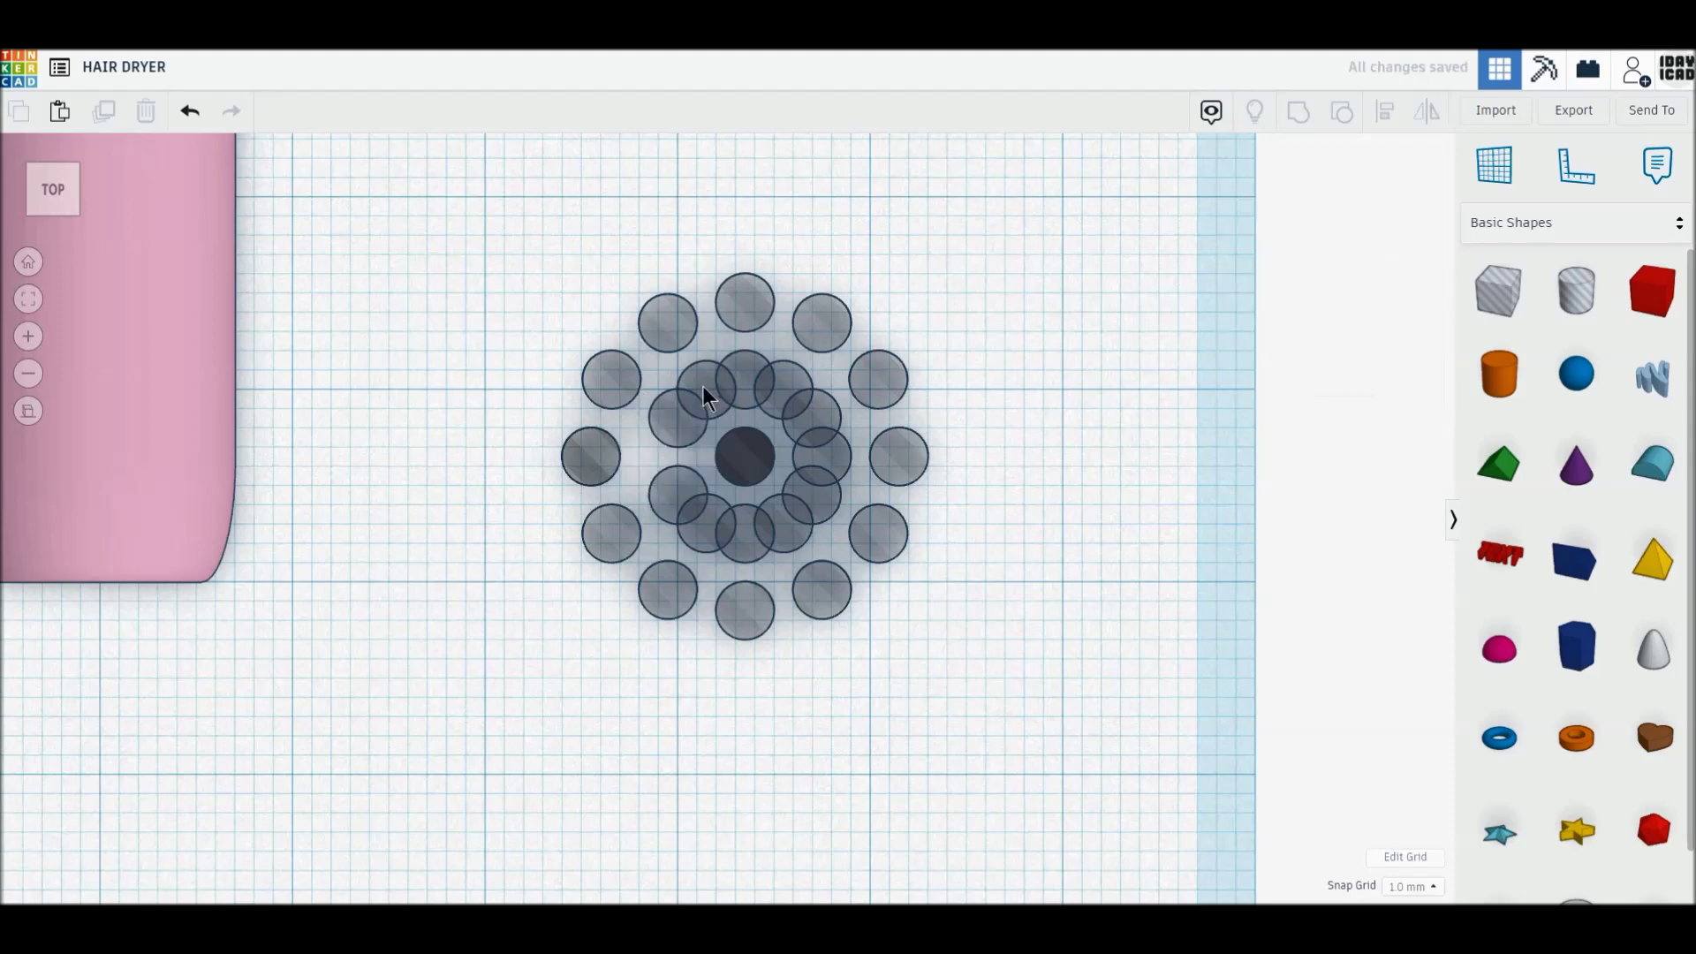
click(704, 389)
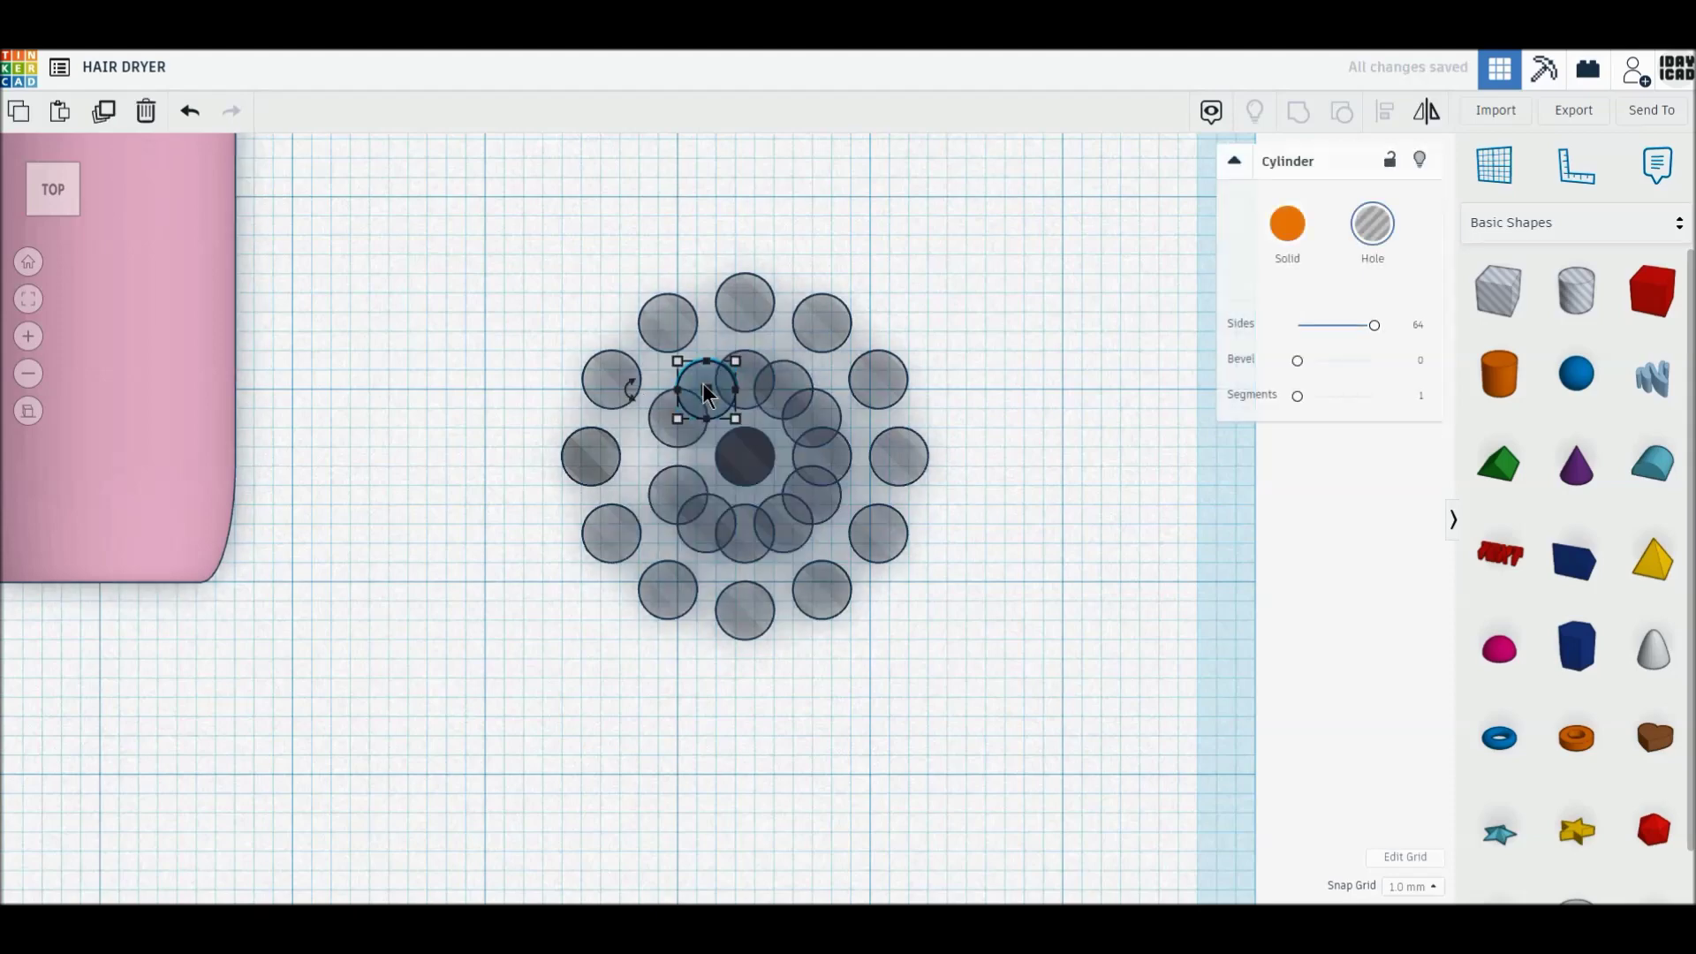
click(146, 113)
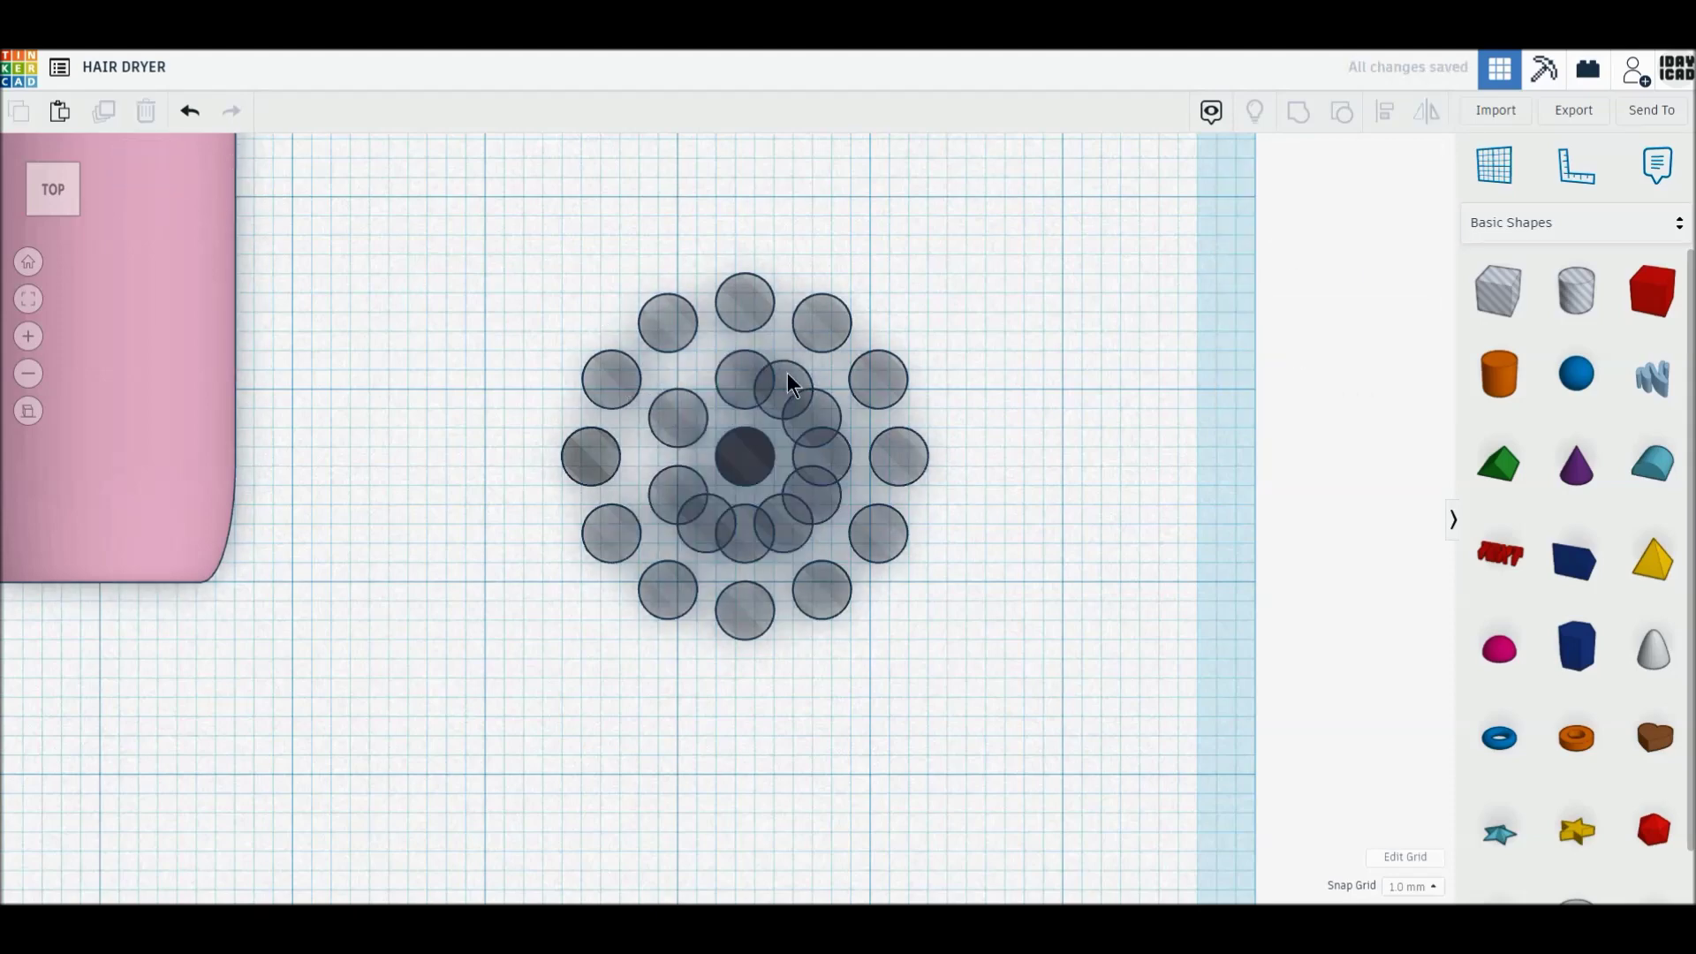
click(788, 380)
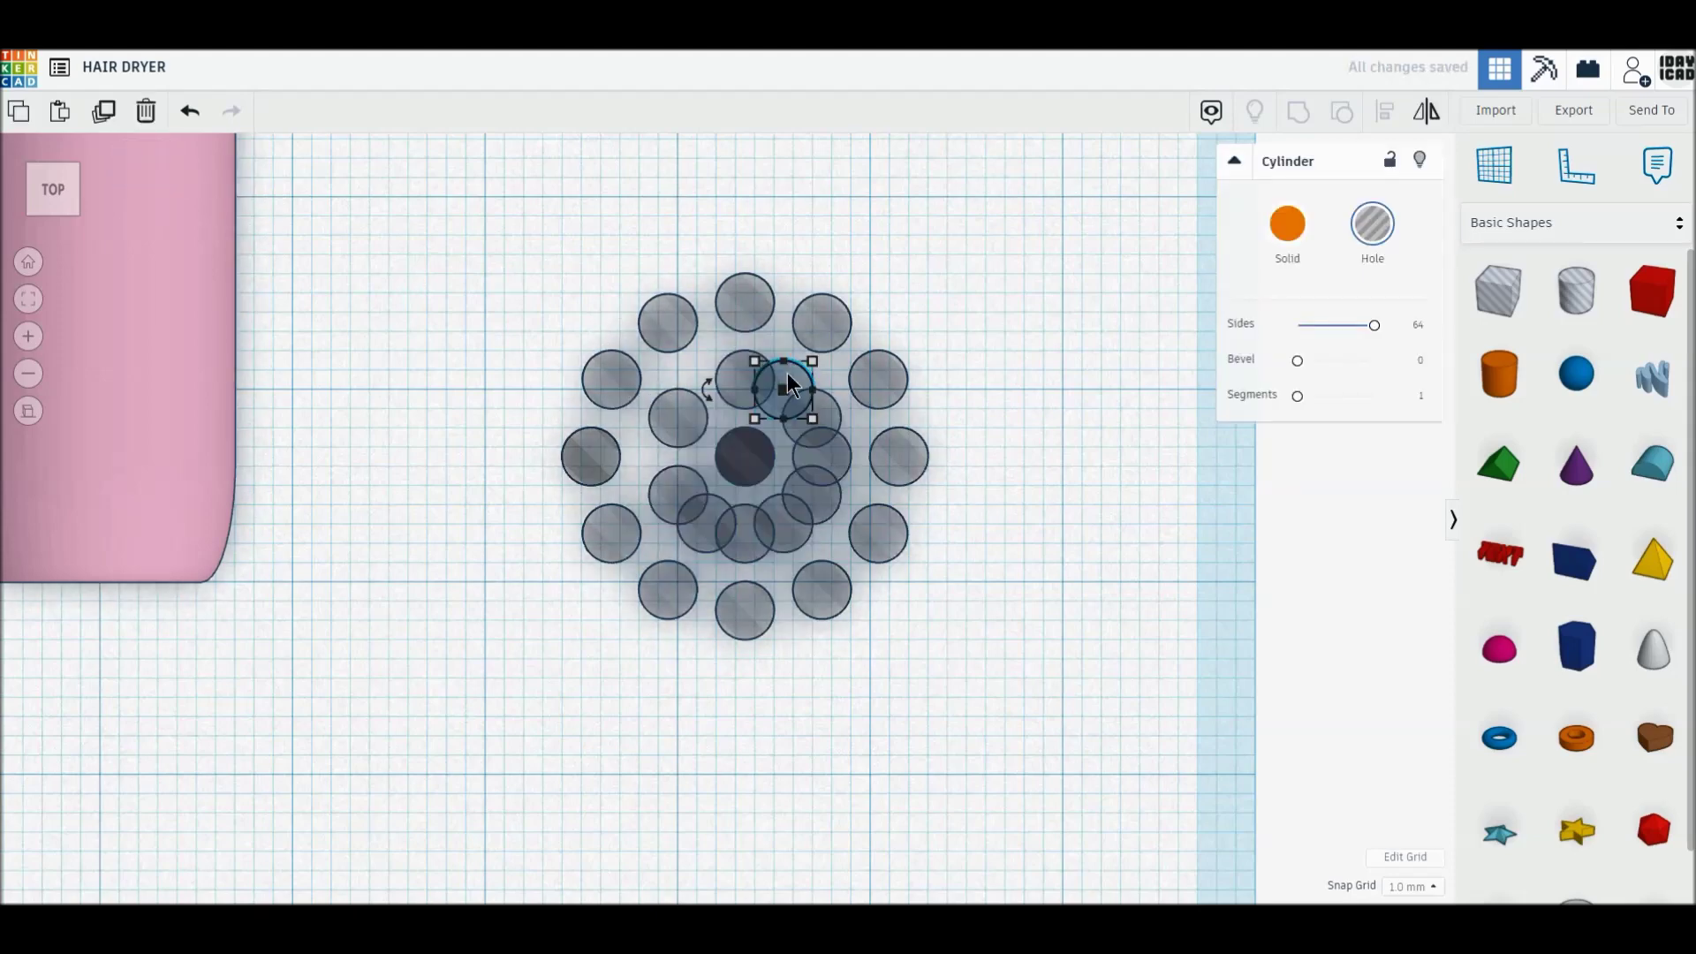
click(146, 111)
Delete the last three overlapping holes and box-select all remaining vent holes
click(827, 459)
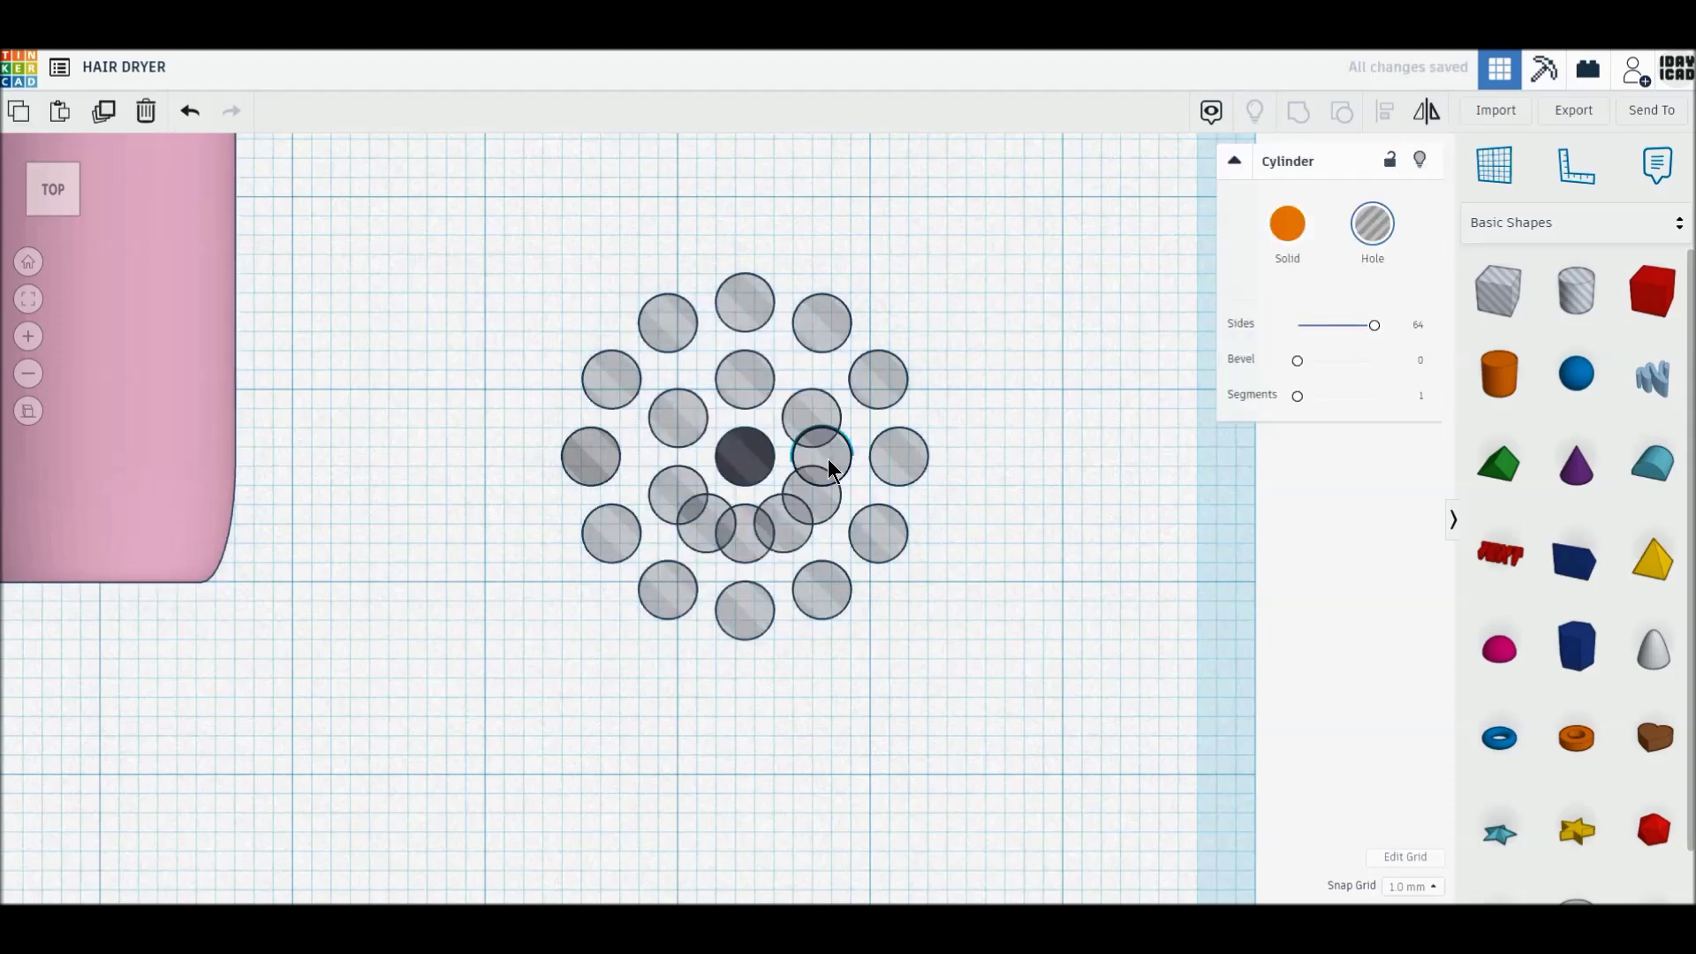
click(146, 110)
click(788, 533)
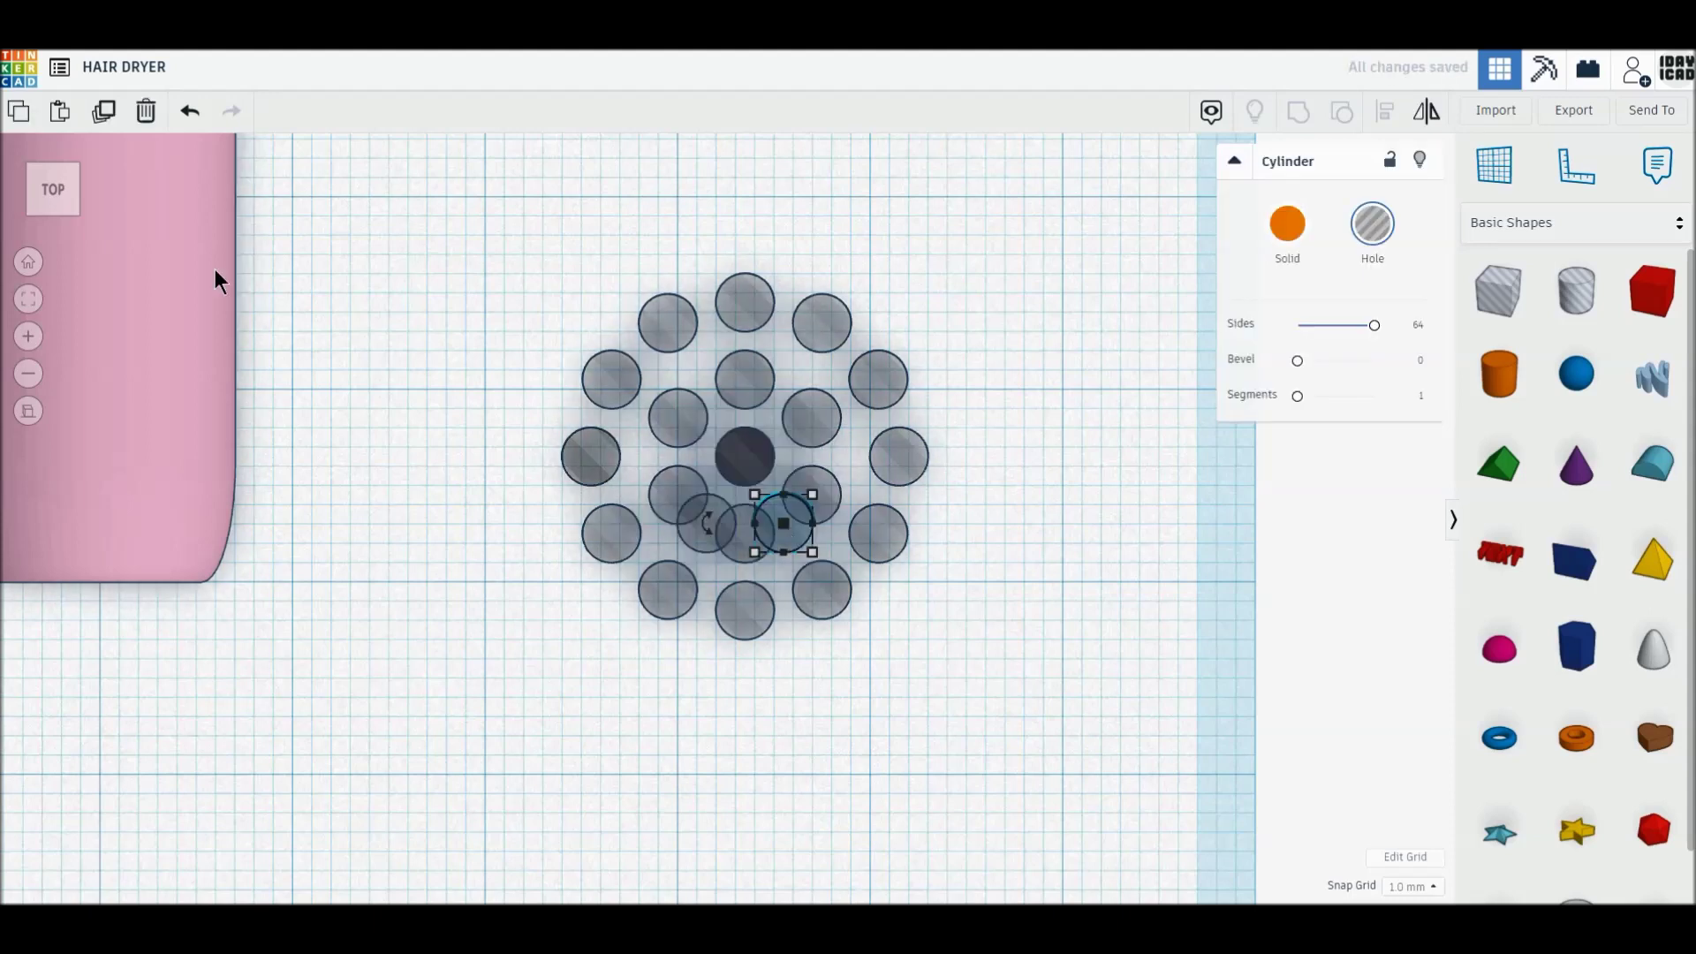
click(145, 111)
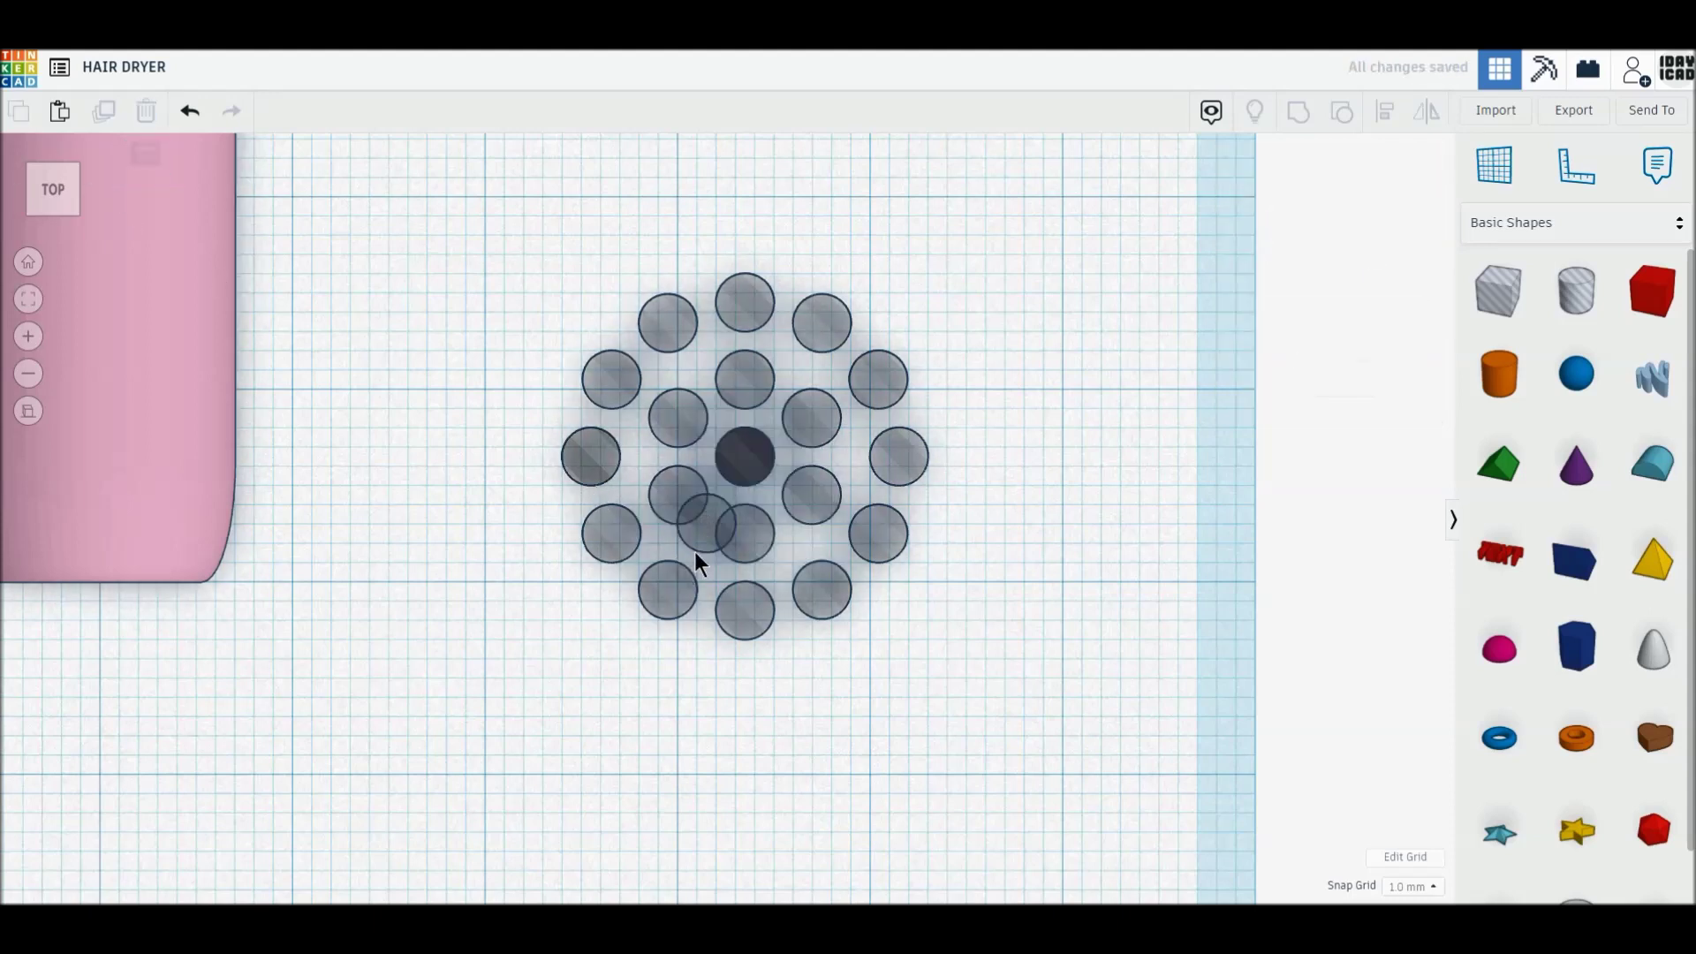
click(696, 542)
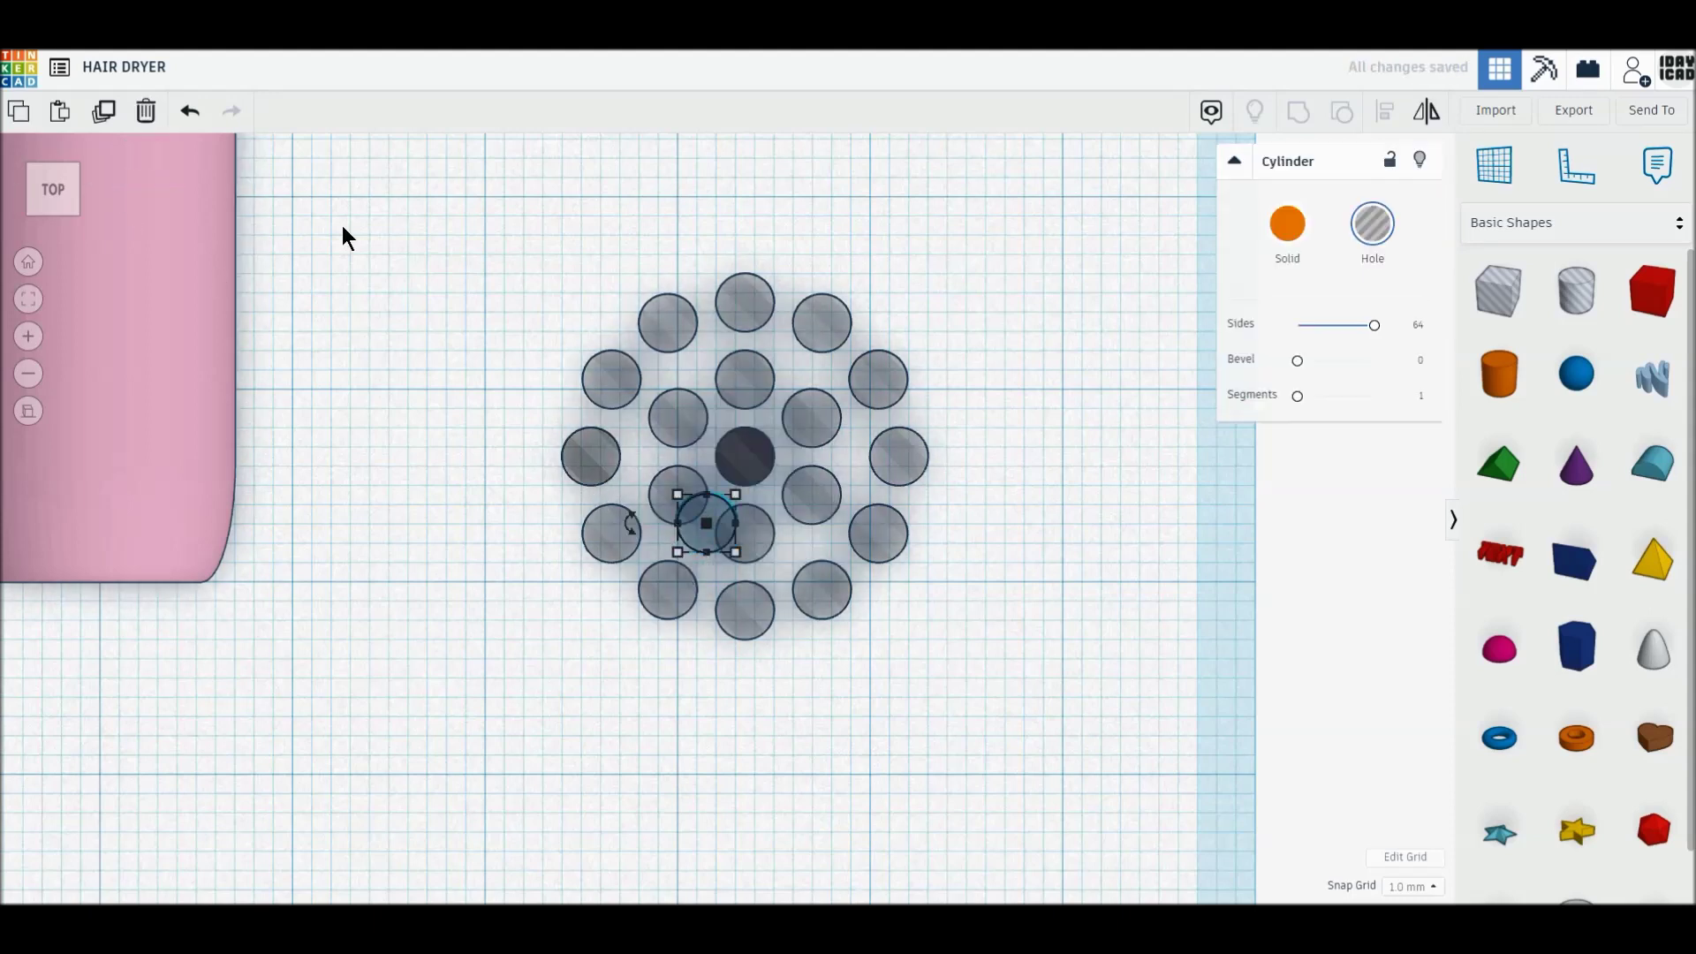
click(145, 110)
drag(516, 279, 1009, 747)
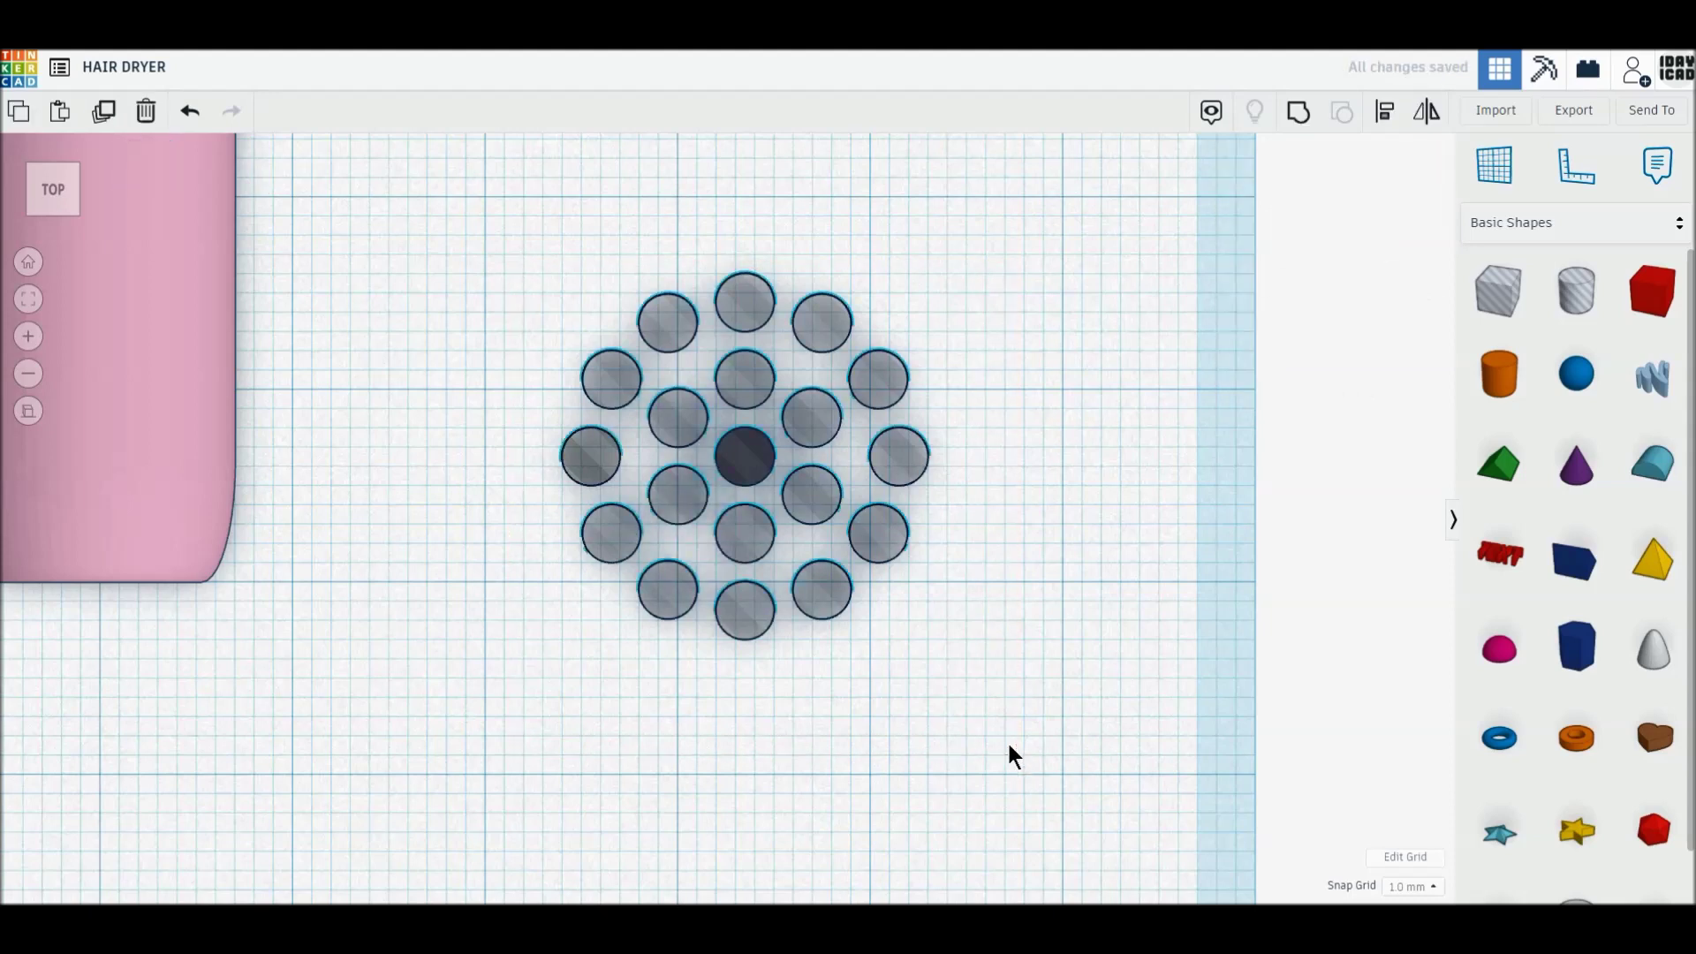
Group the vent holes as one Hole and size it 20 × 20 mm
click(1298, 114)
click(928, 638)
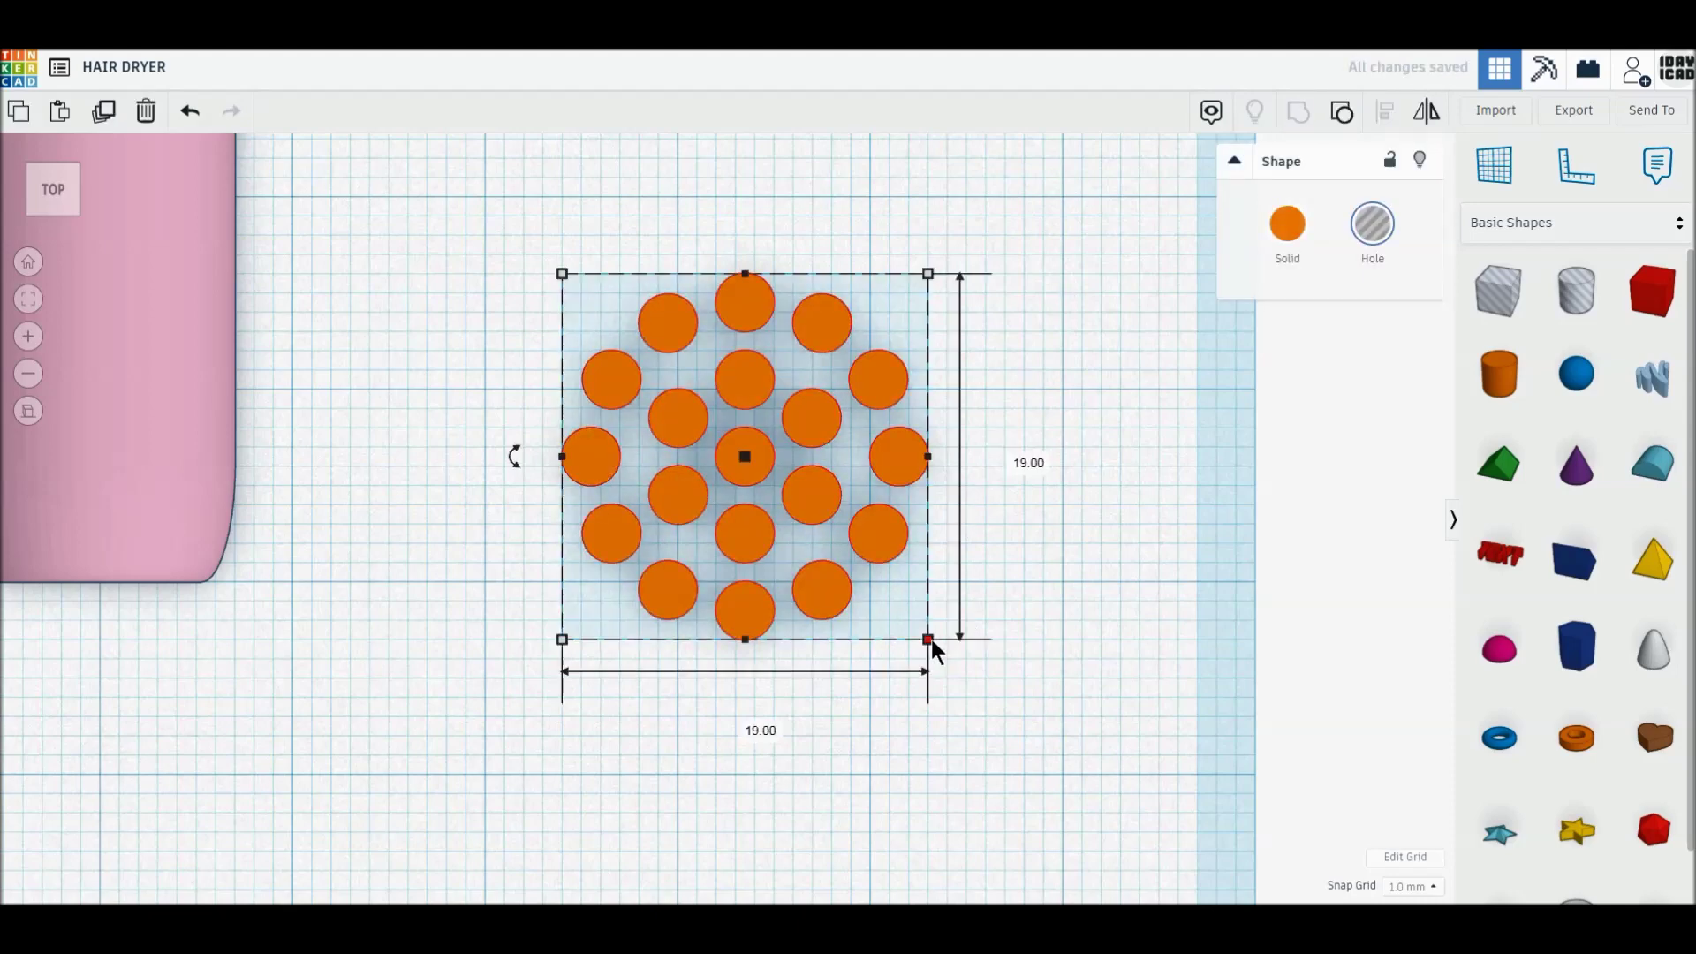
key(h)
click(1012, 456)
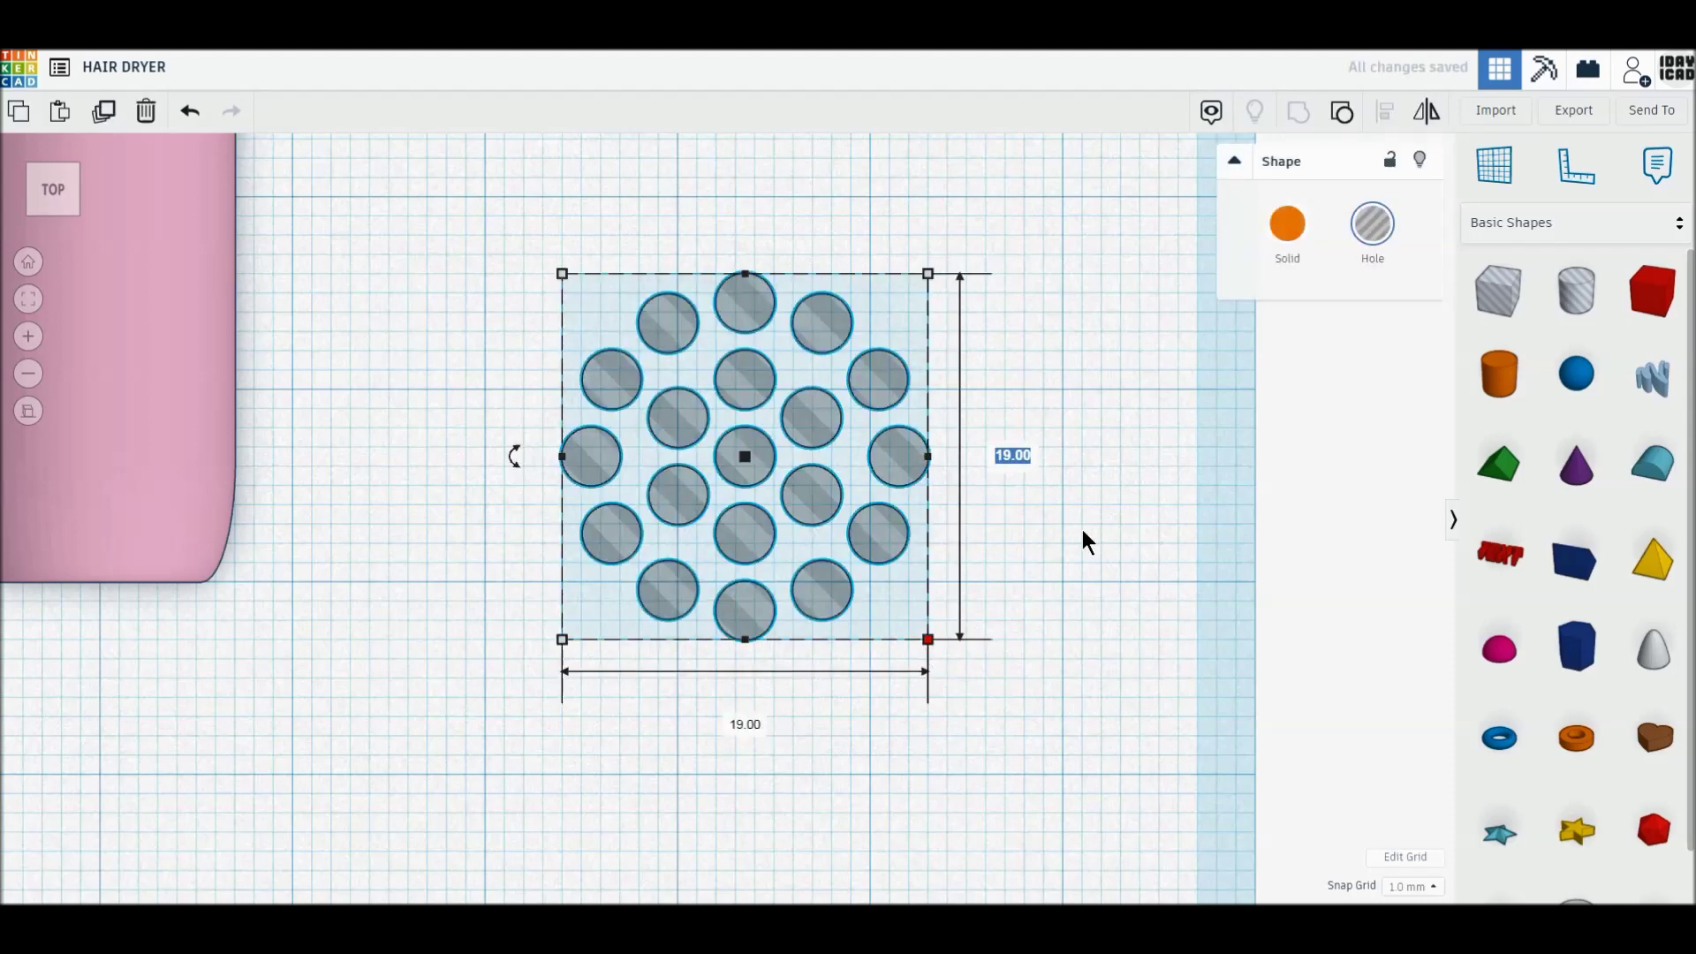
text(20)
key(Return)
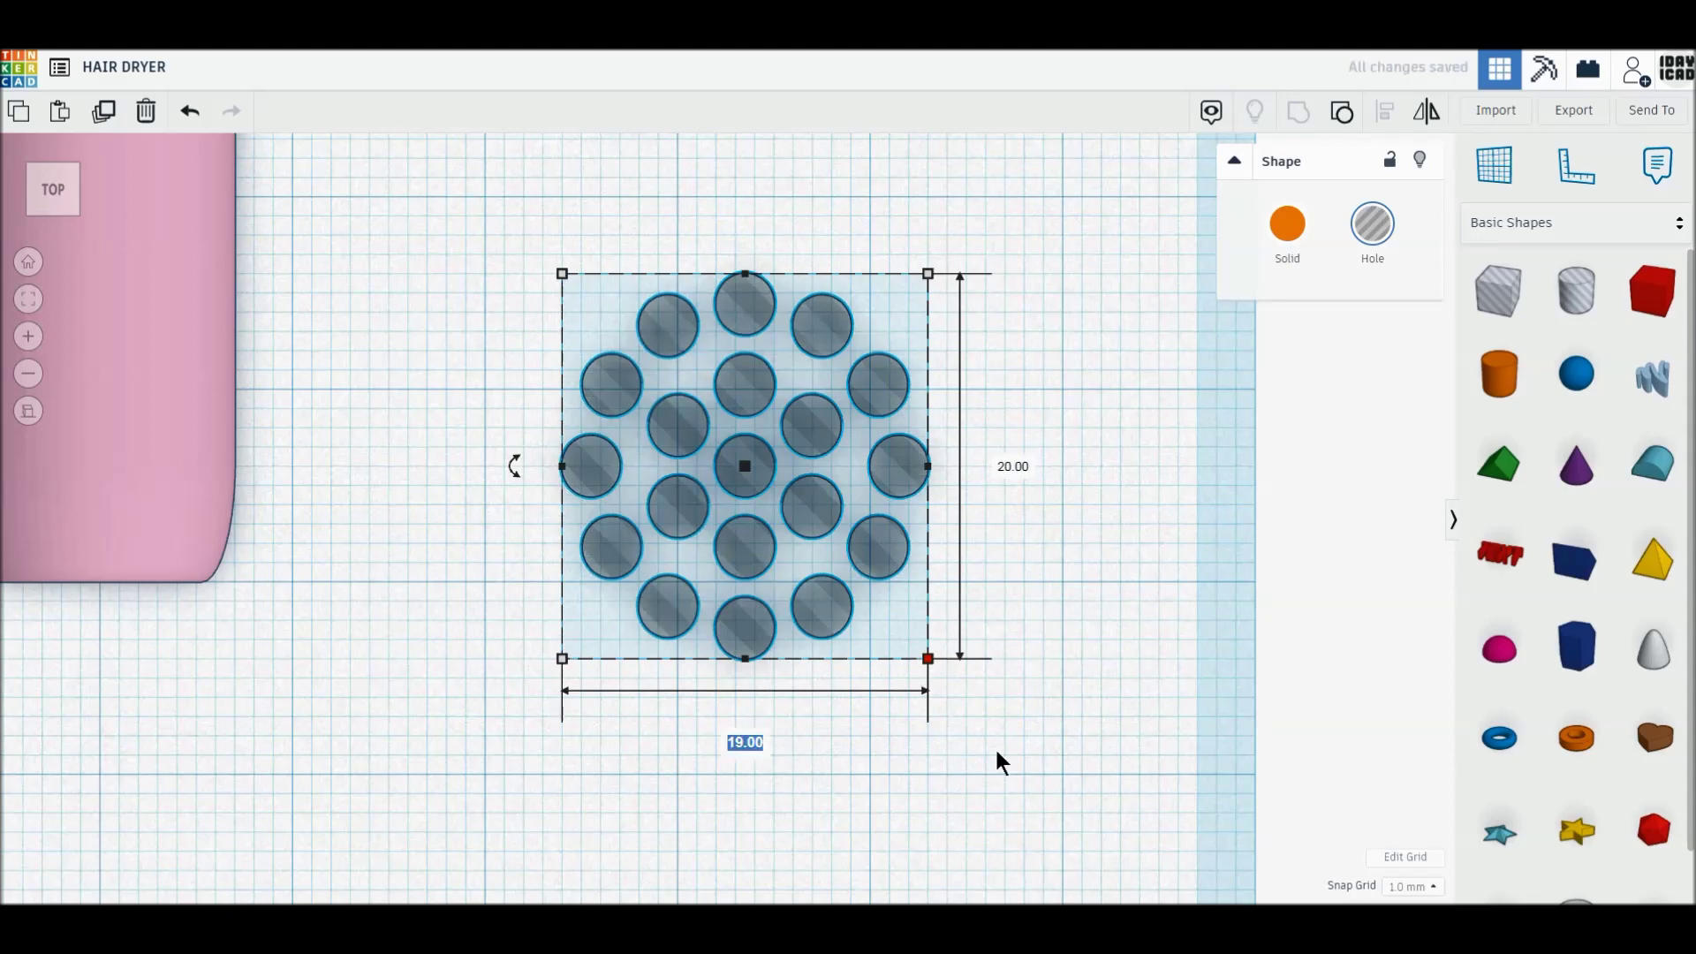
text(20)
key(Return)
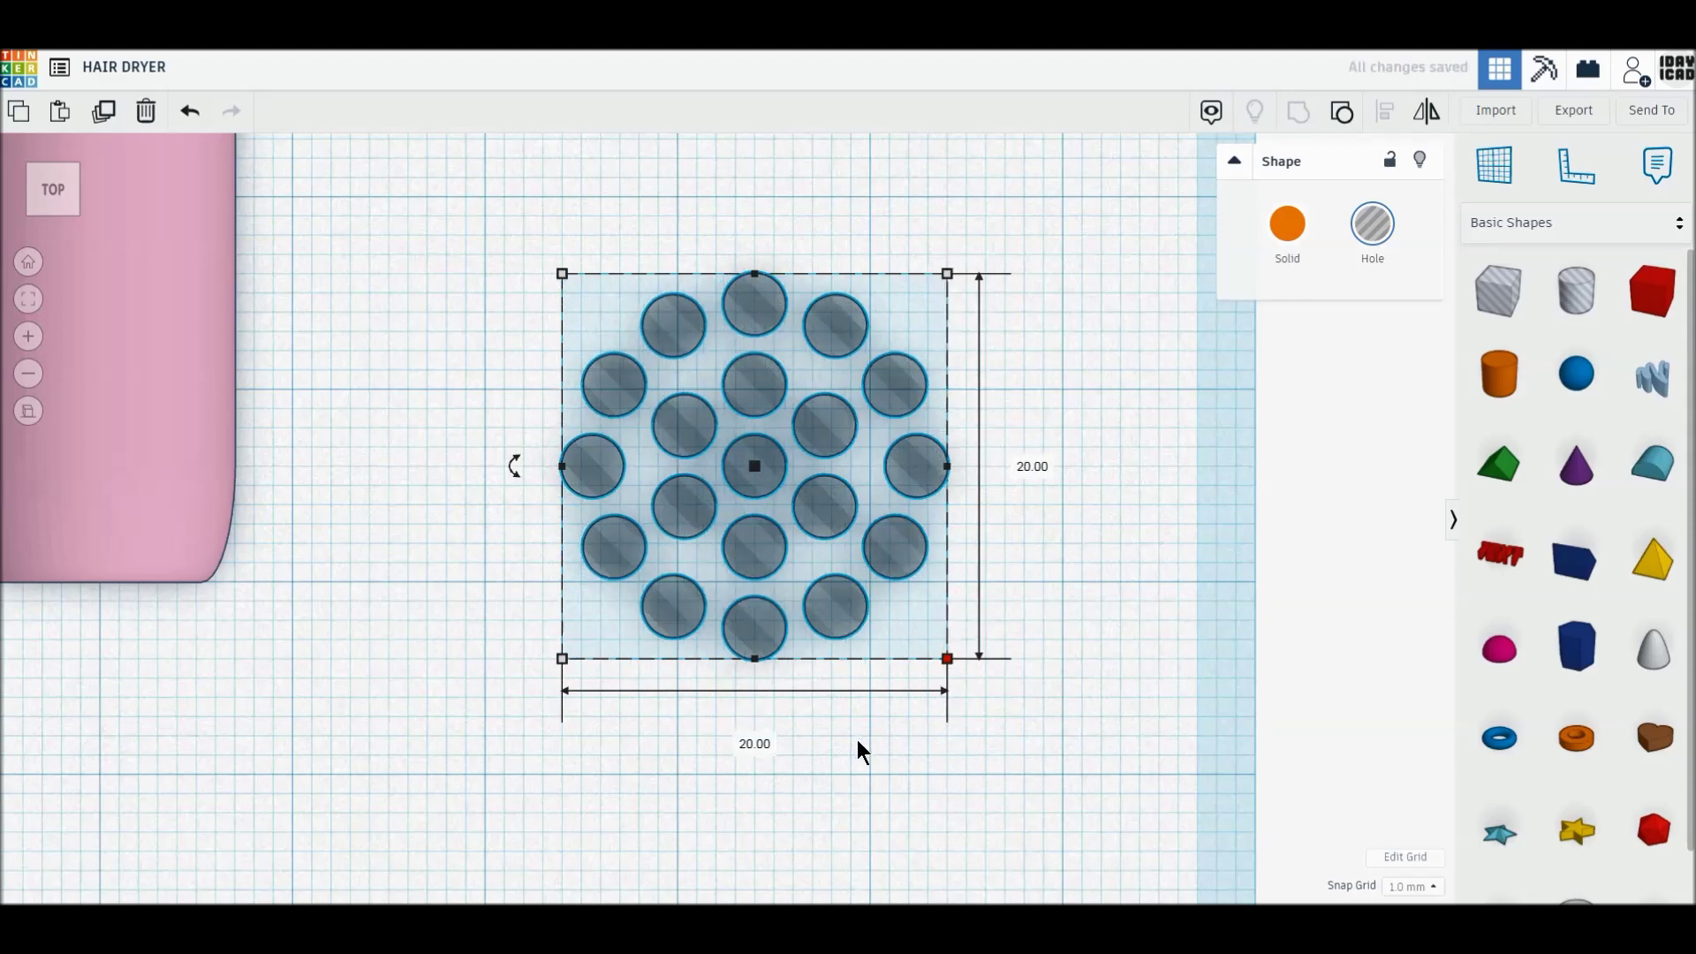
Rotate the hole group 90° onto its side and return to Top view
mouse_move(846, 723)
right_down()
mouse_move(829, 241)
mouse_move(775, 186)
right_up()
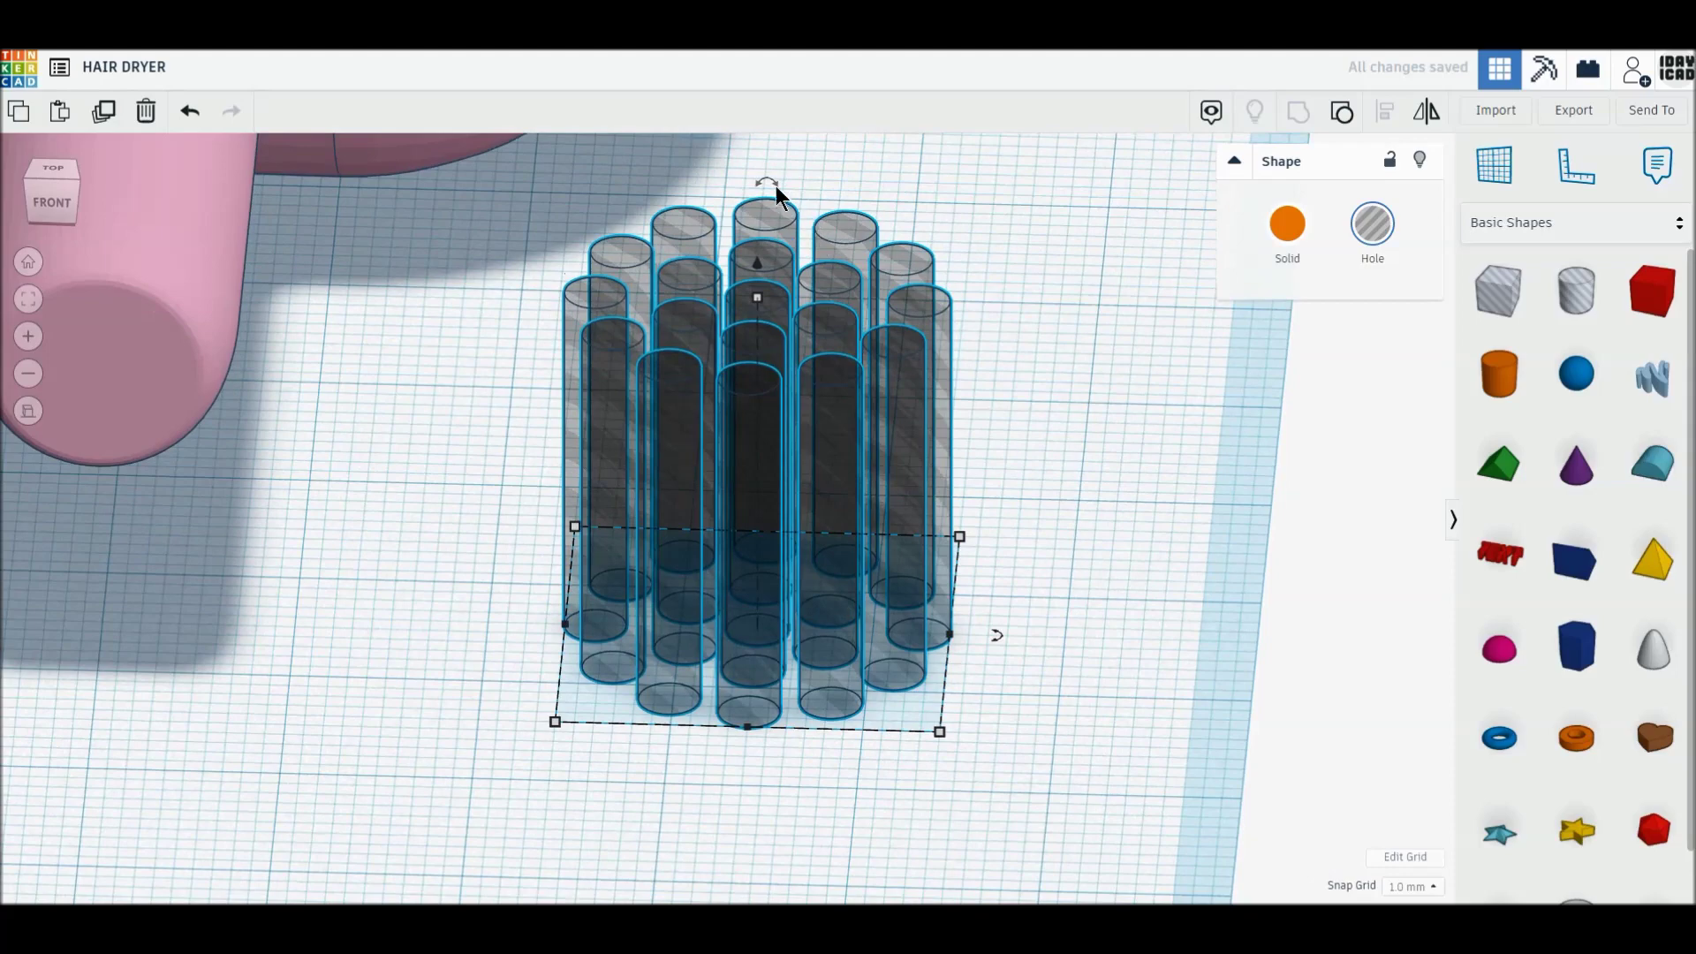
drag(777, 188, 959, 383)
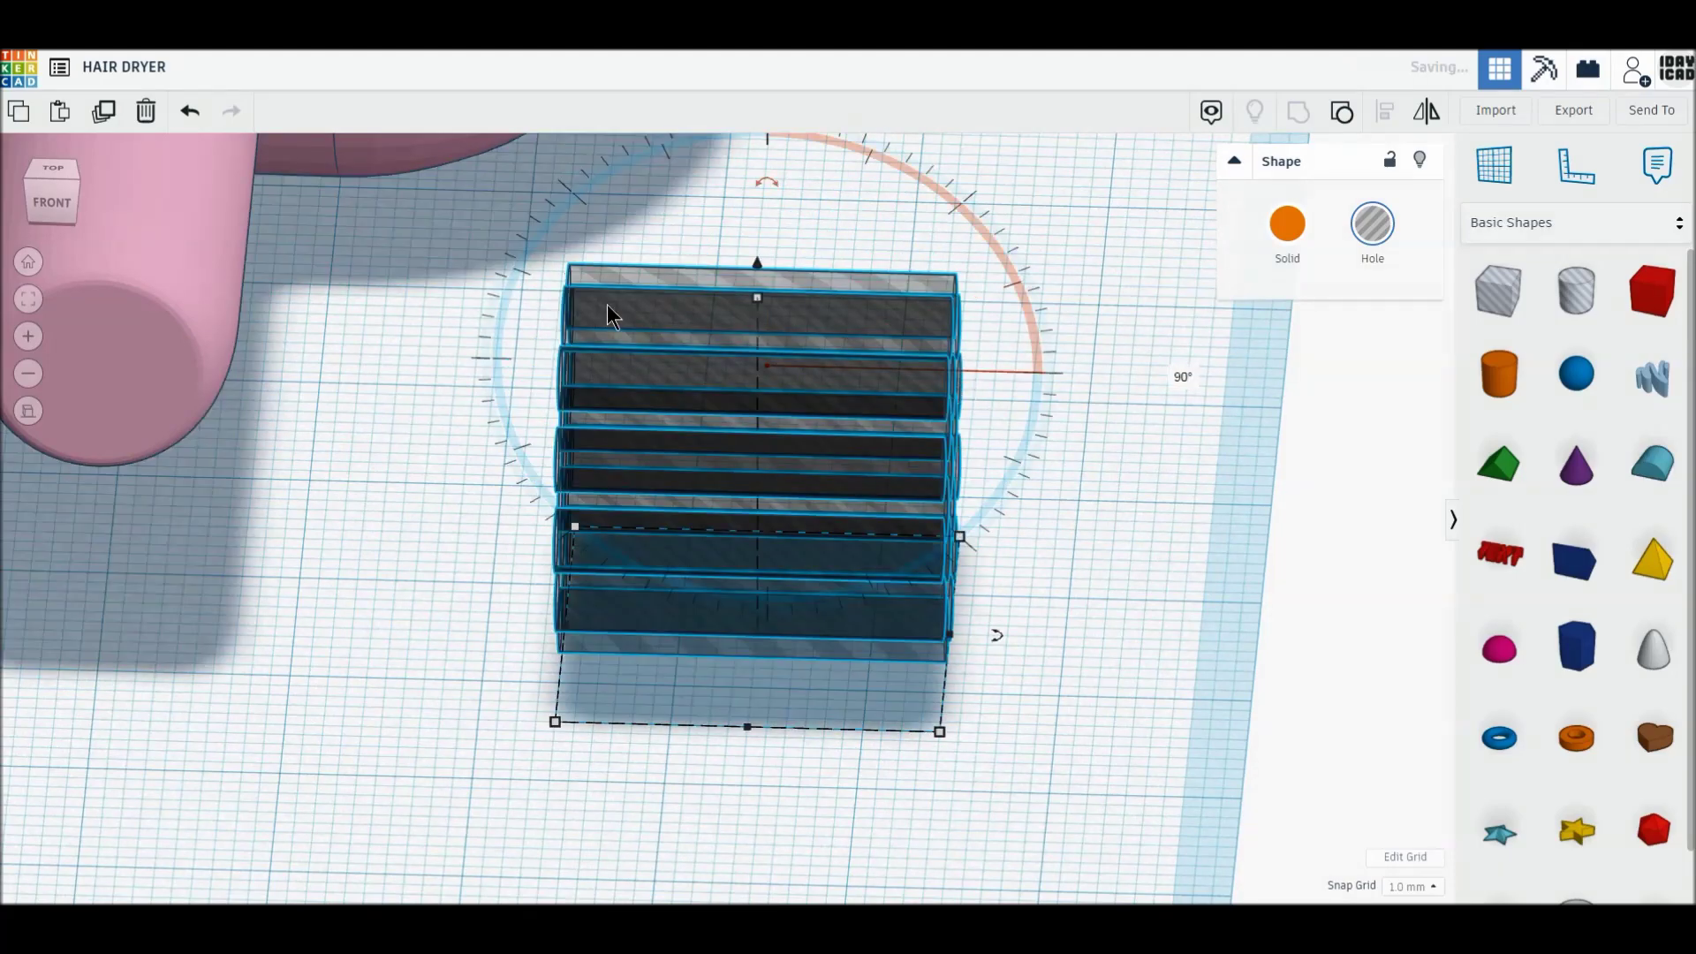
click(54, 168)
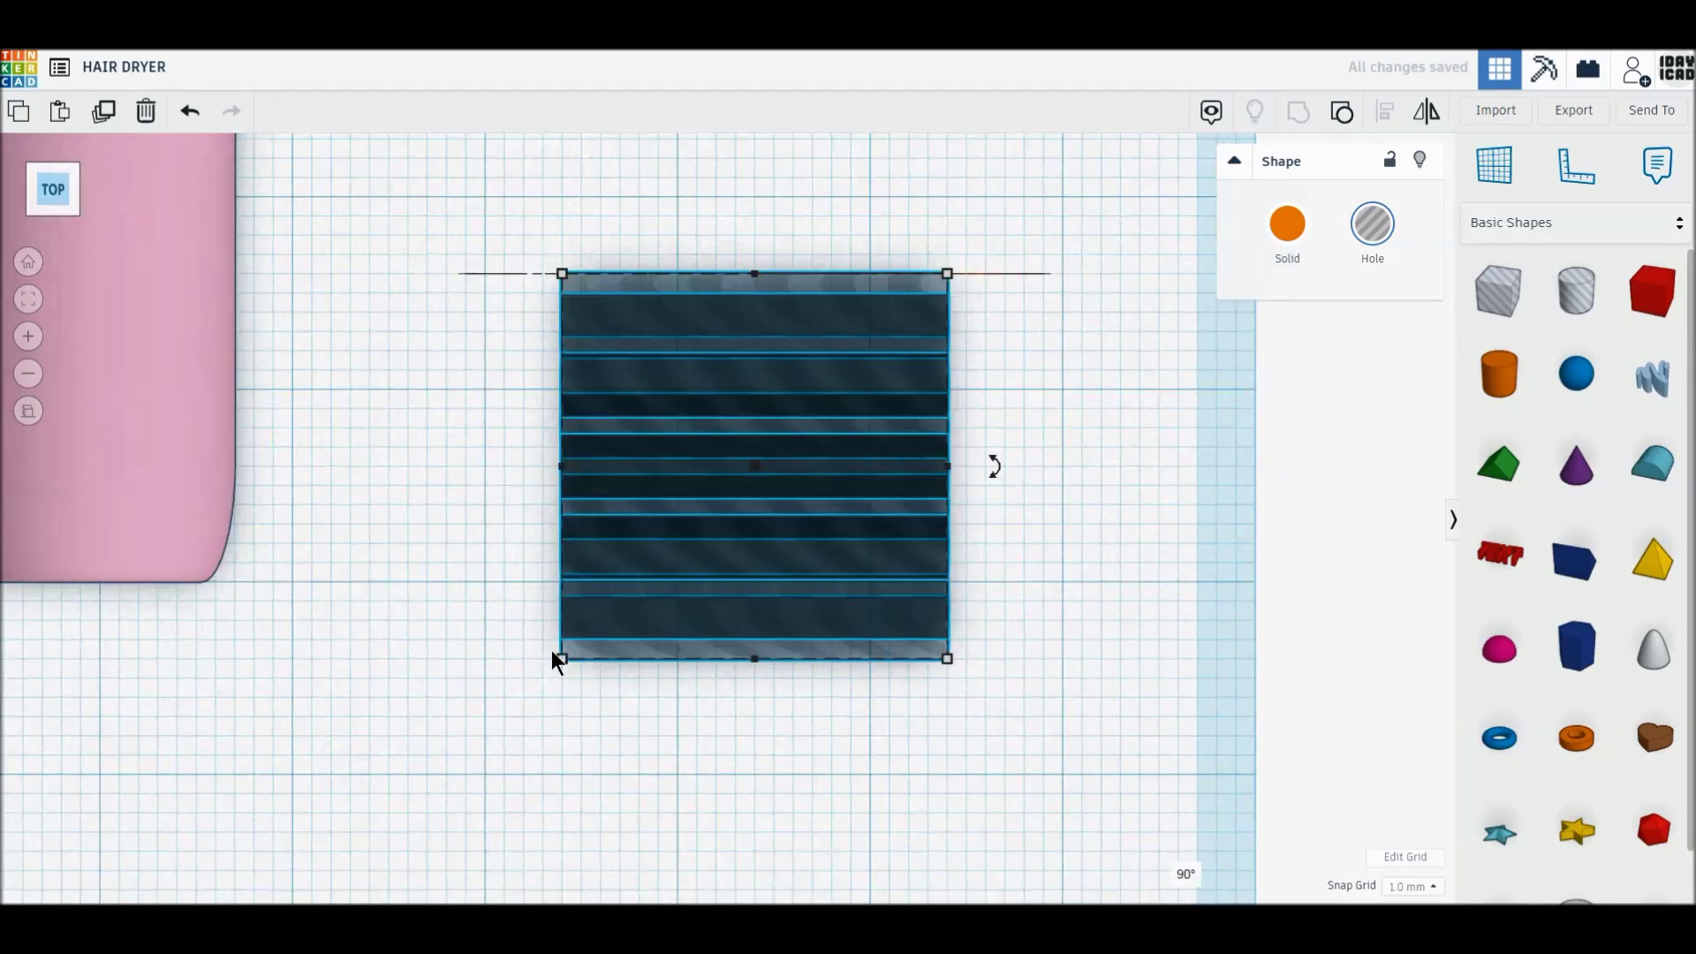
scroll(552, 650, down, 3)
scroll(553, 663, down, 1)
middle_drag(519, 492, 644, 732)
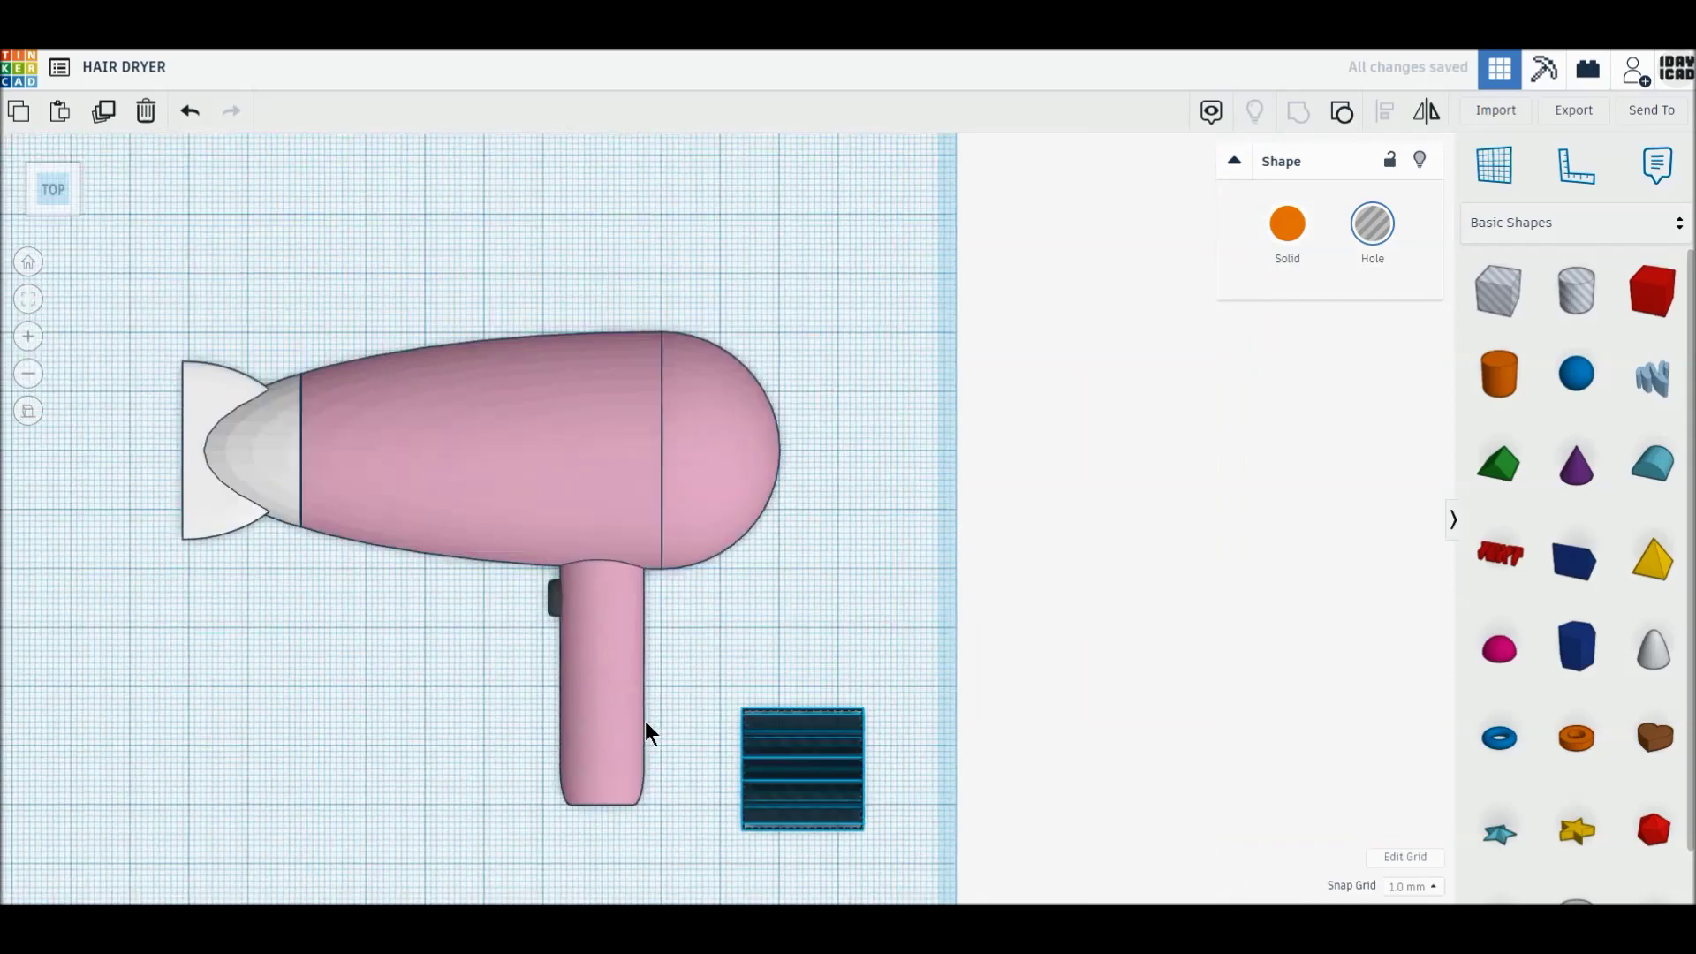
Push the vent-hole group into the dryer's rounded rear and select all 17 parts for aligning
click(723, 682)
drag(779, 787, 762, 484)
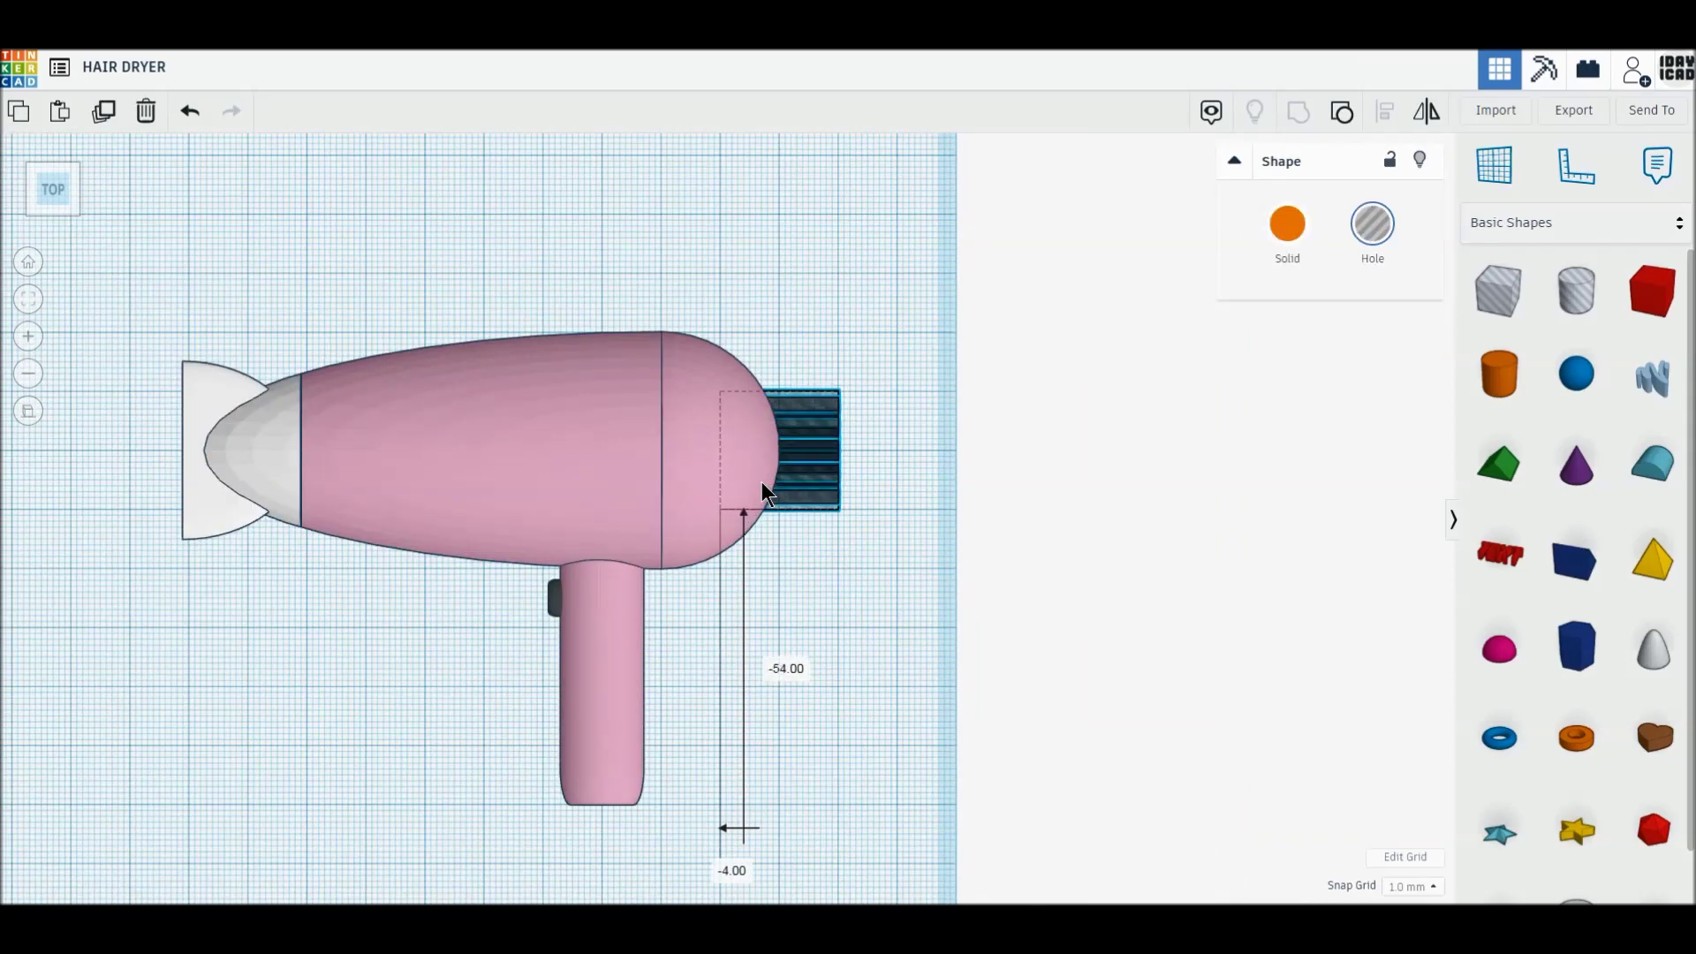
drag(762, 481, 749, 482)
right_drag(606, 707, 714, 611)
drag(236, 274, 940, 781)
click(1384, 113)
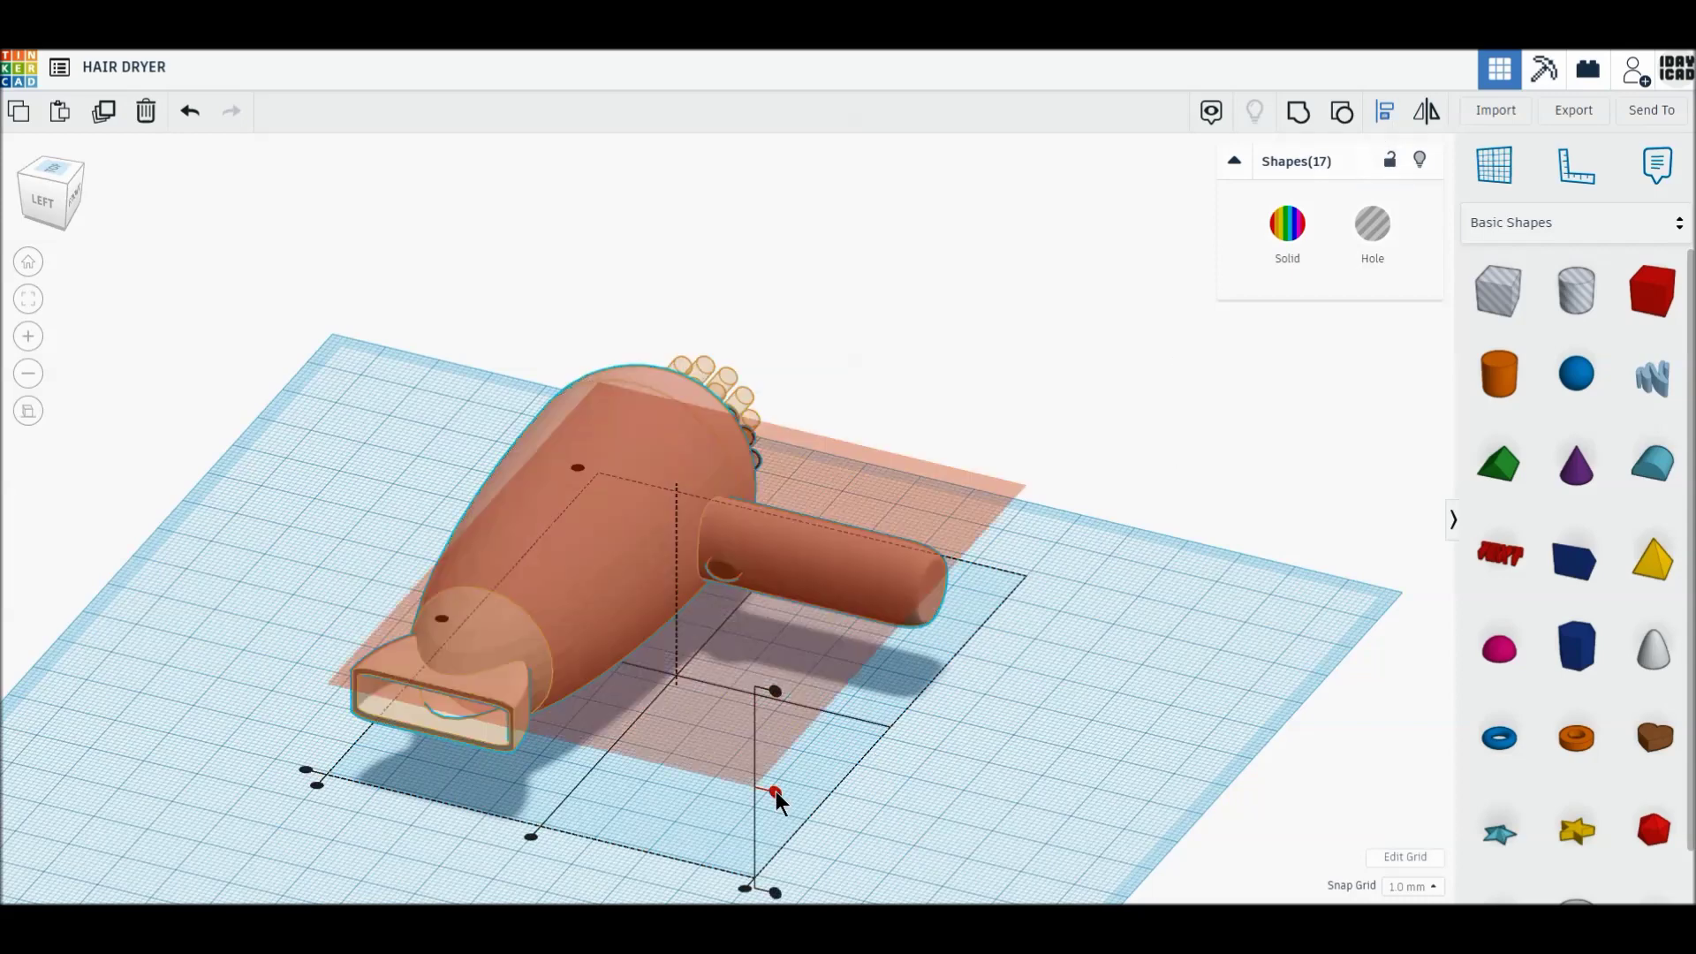
Centre-align the parts and group the dryer with the vent holes to cut them
click(776, 792)
key(ctrl+g)
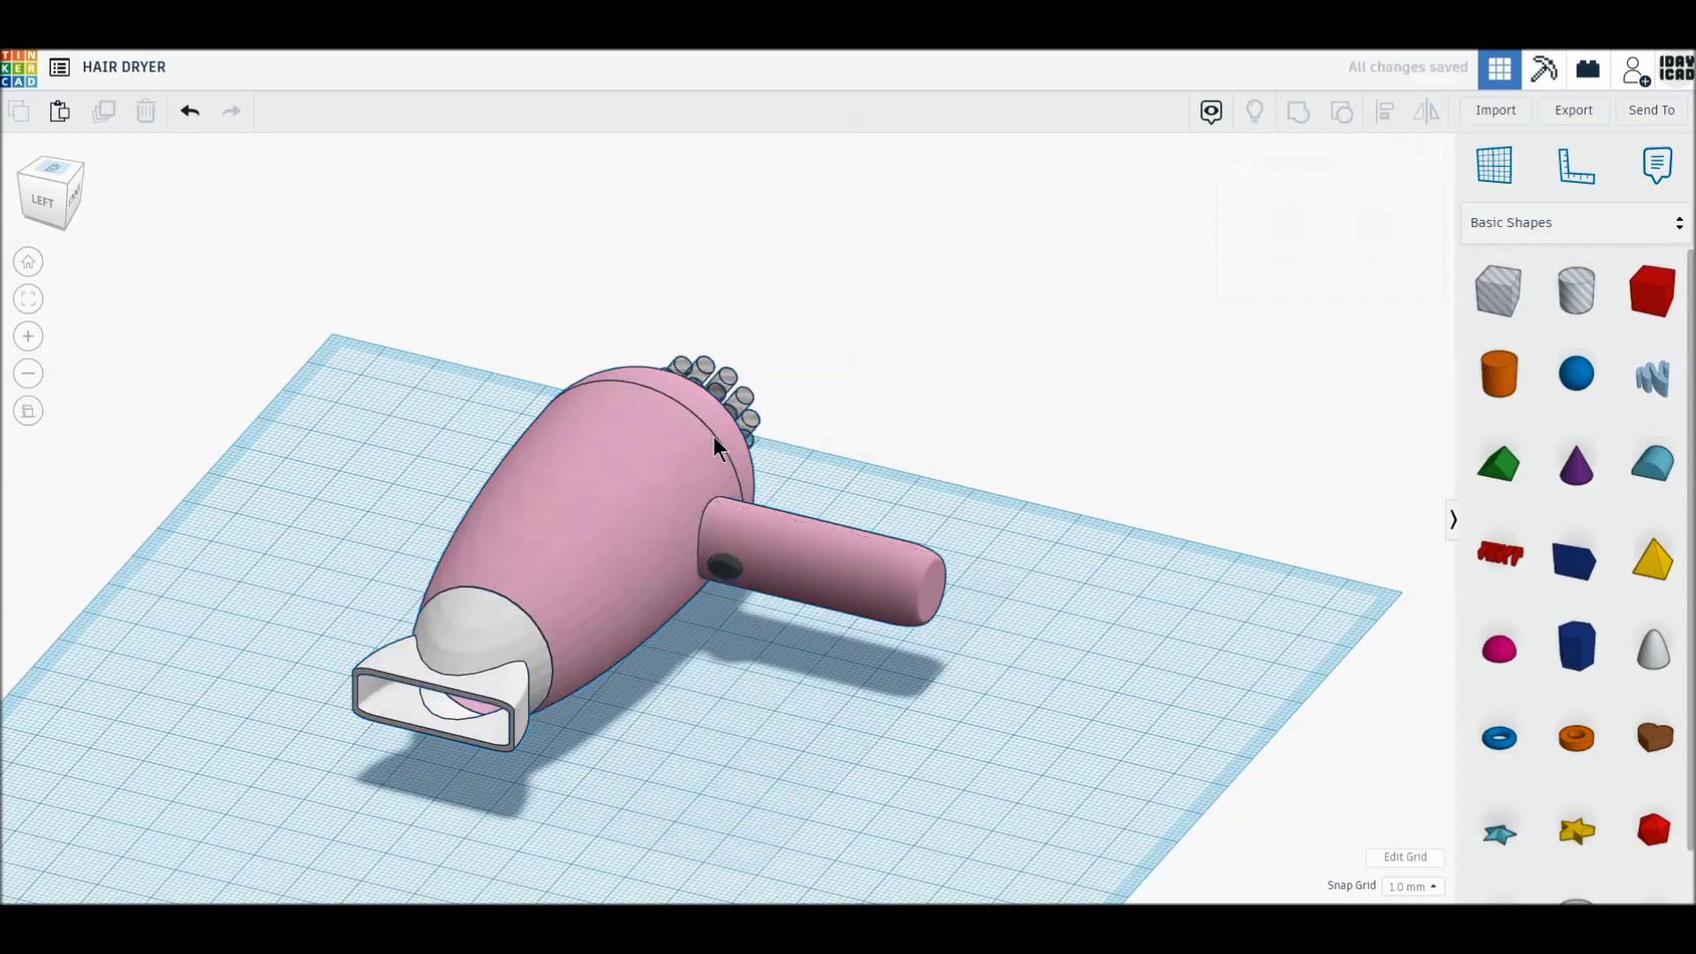
shift+click(747, 409)
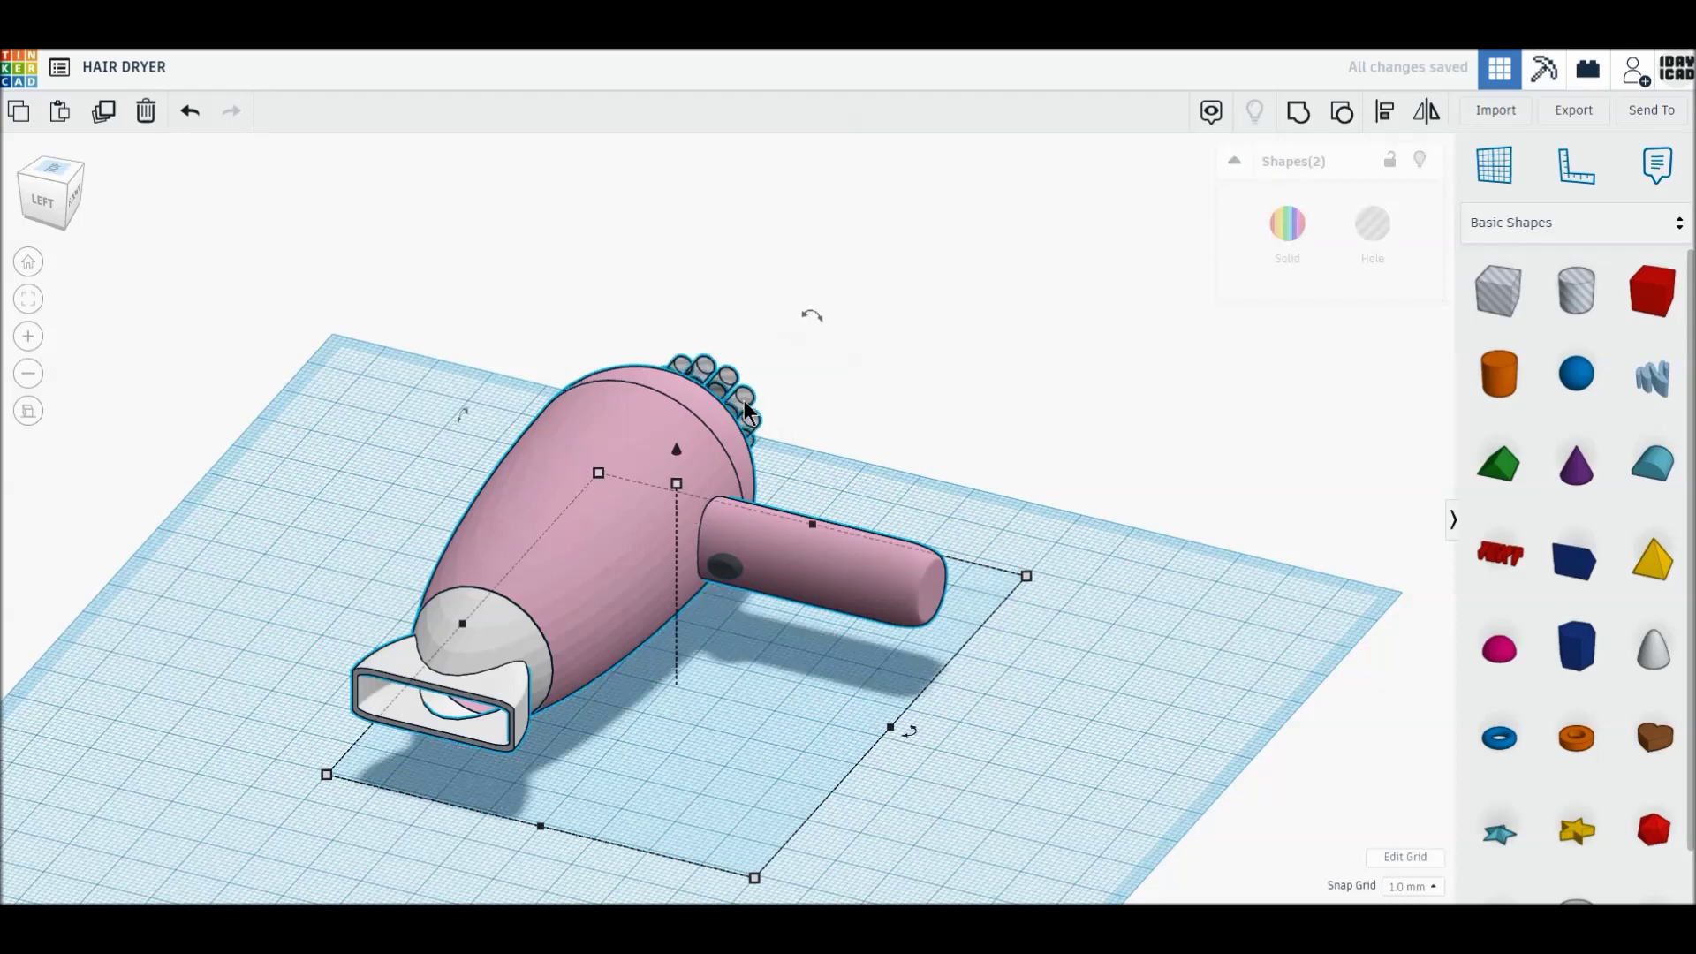
click(1299, 113)
Place a Torus from Basic Shapes on the workplane beside the dryer
mouse_move(1164, 684)
right_down()
mouse_move(756, 756)
mouse_move(454, 677)
mouse_move(470, 681)
right_up()
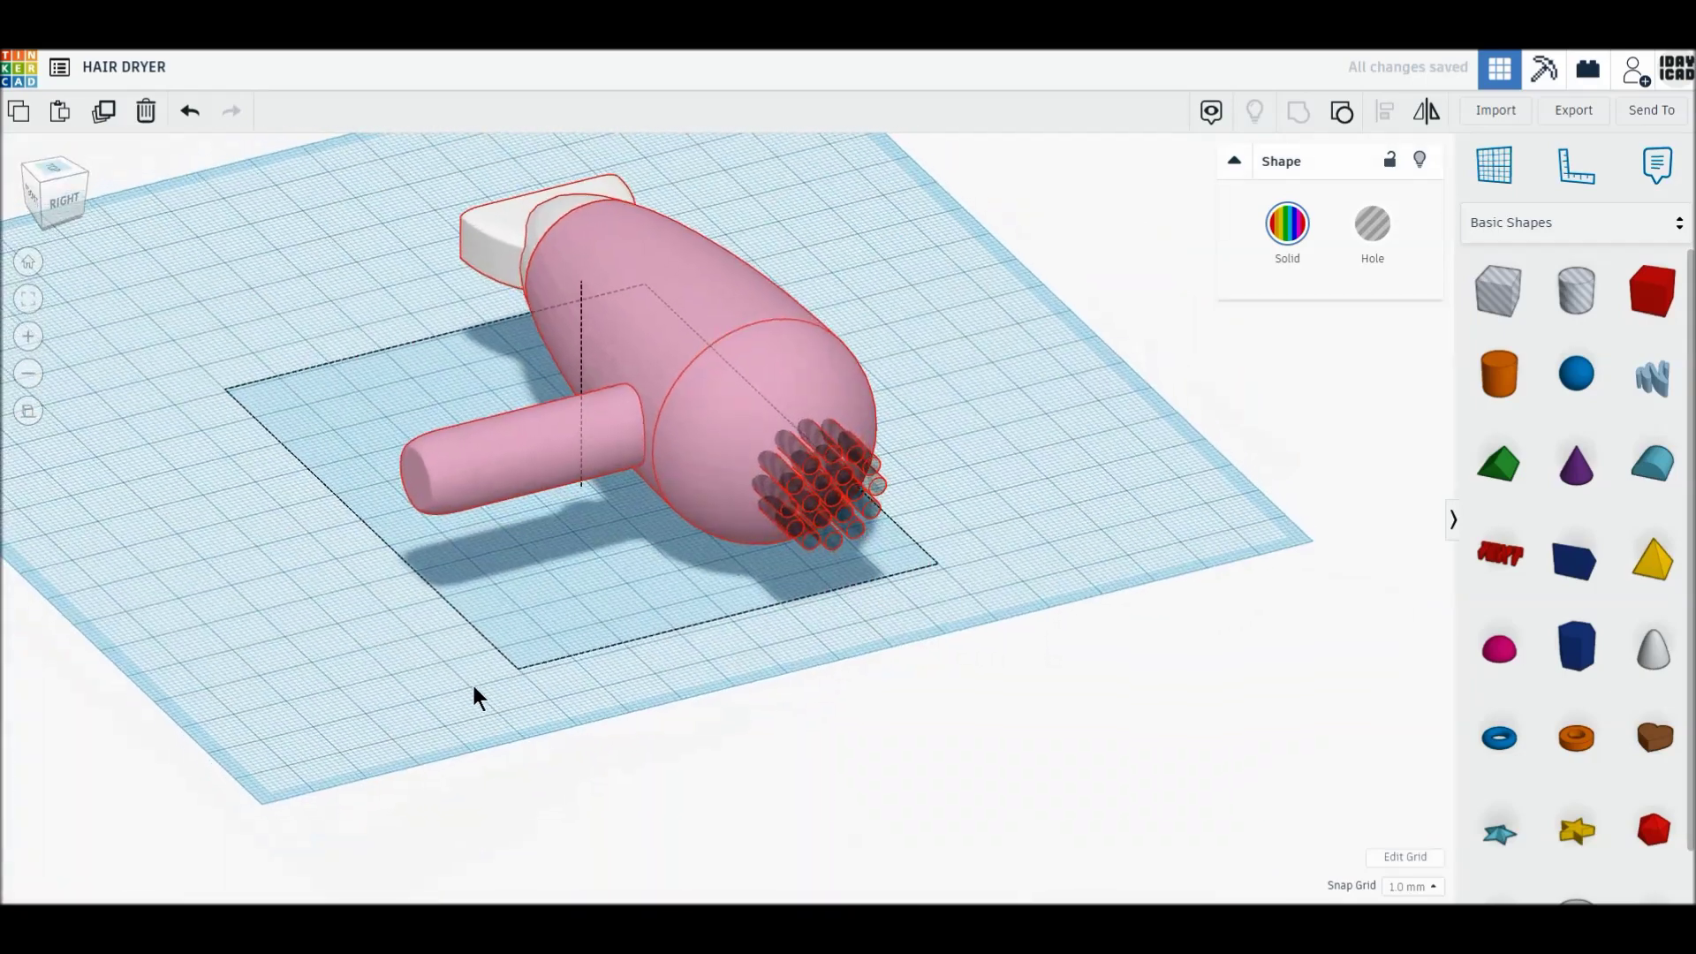
scroll(472, 686, up, 3)
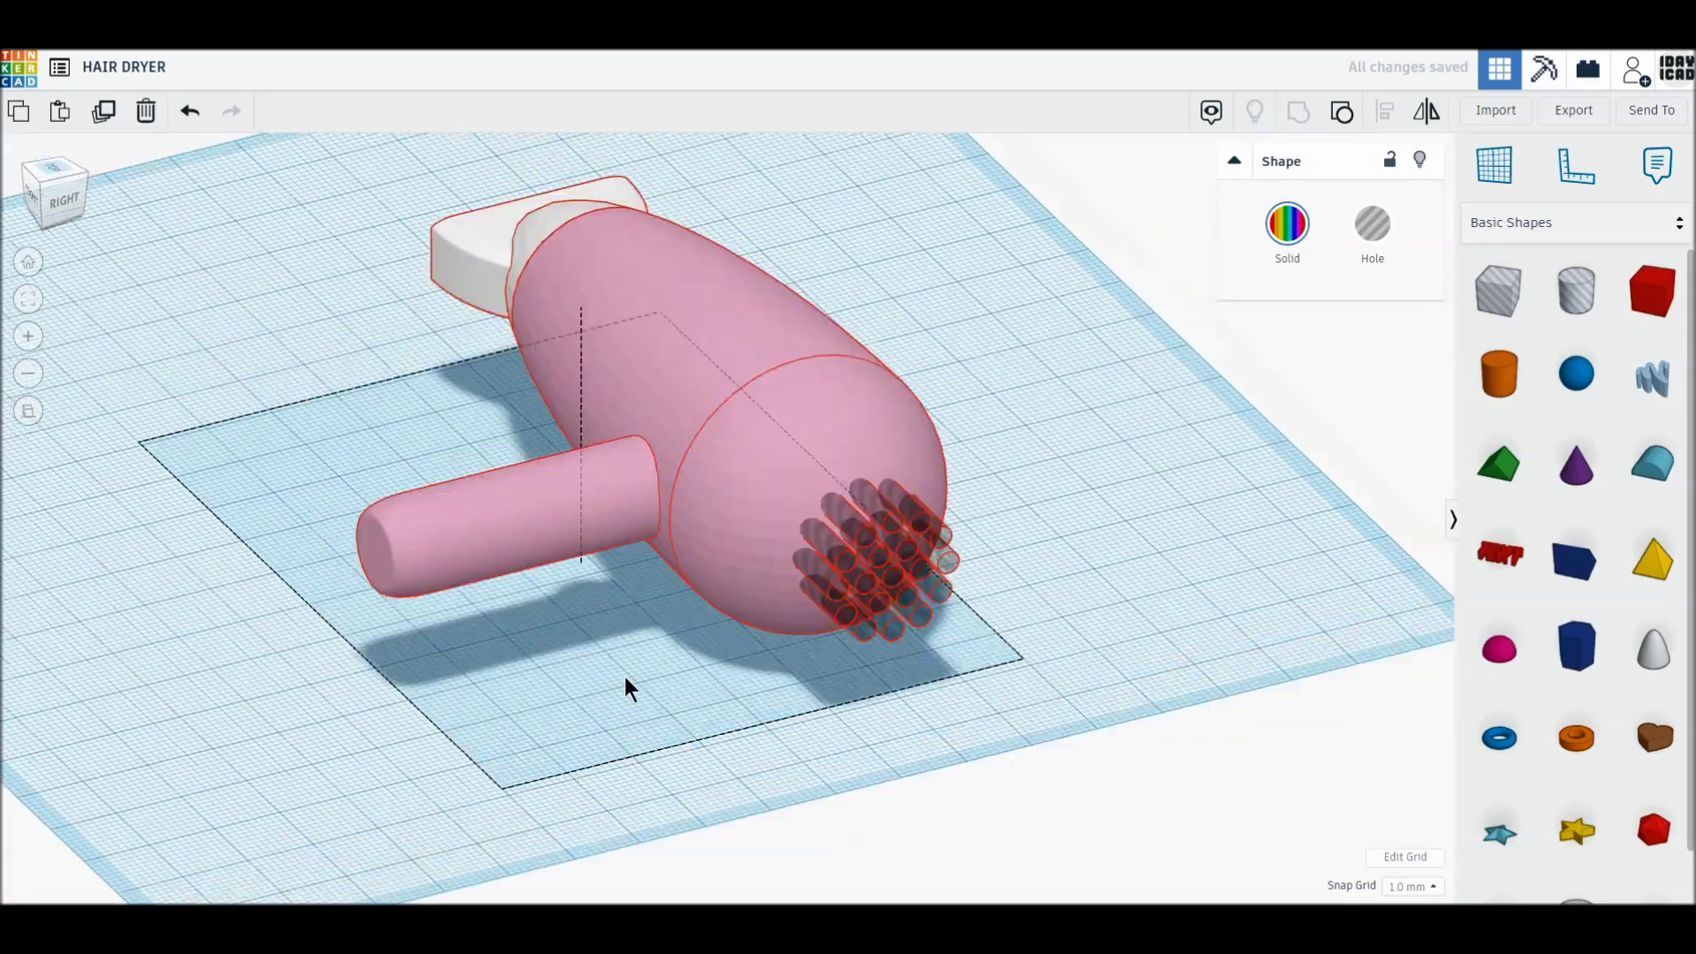
scroll(651, 702, up, 2)
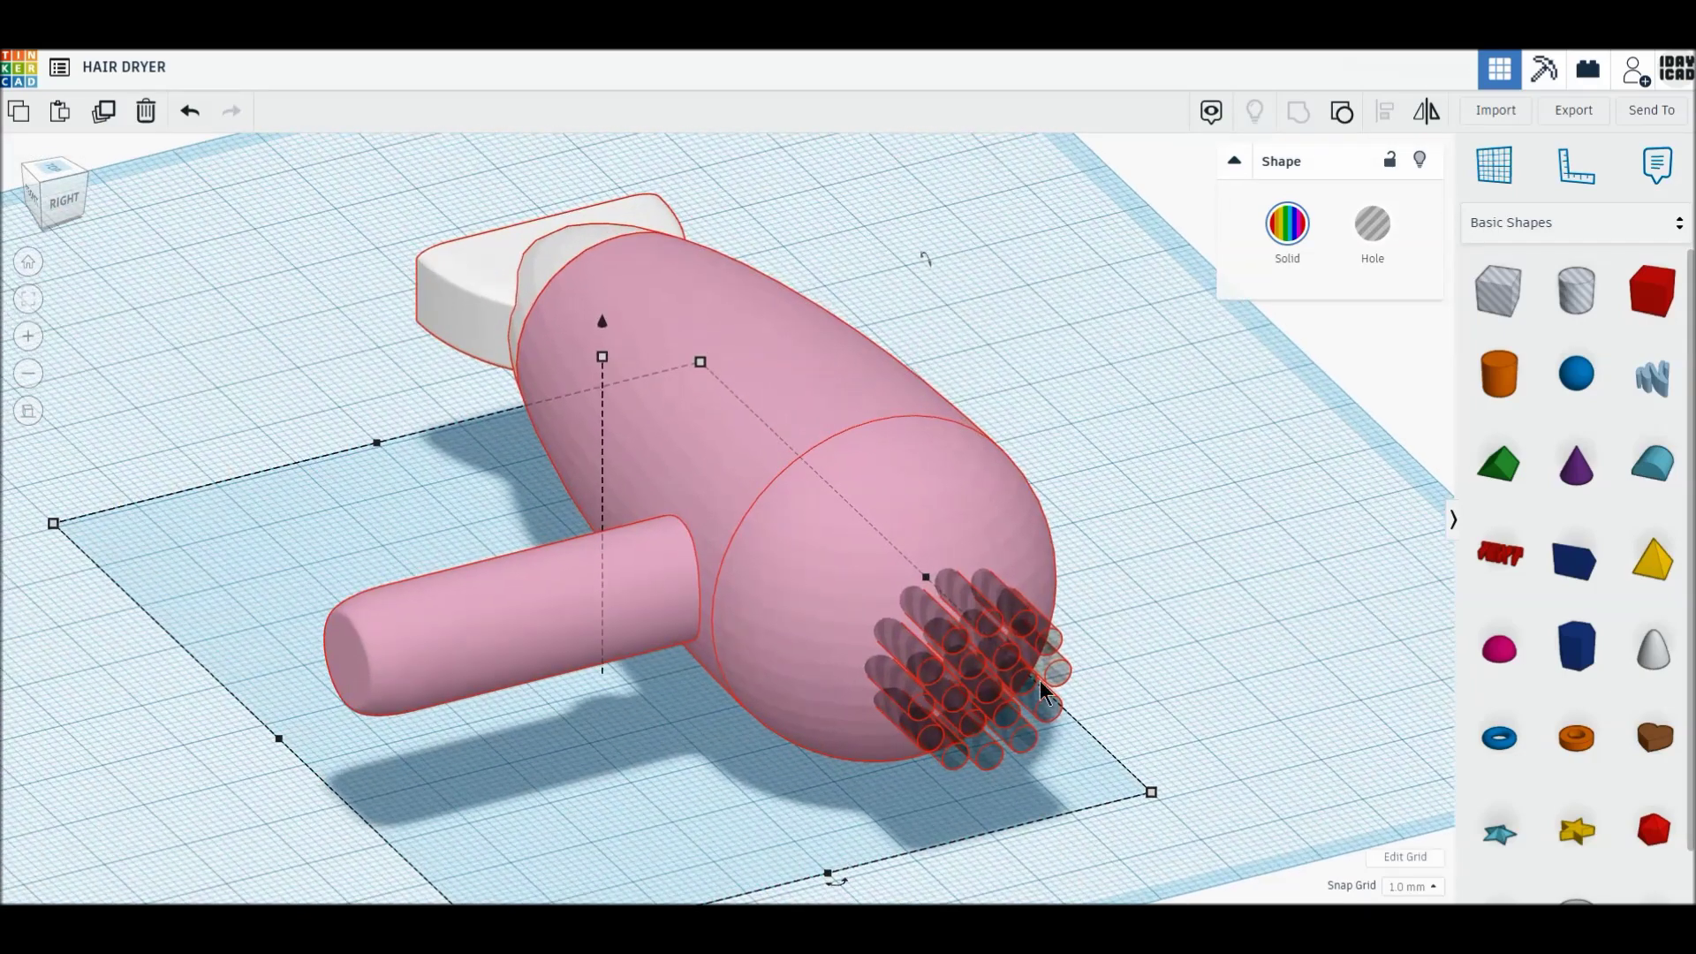
click(1204, 675)
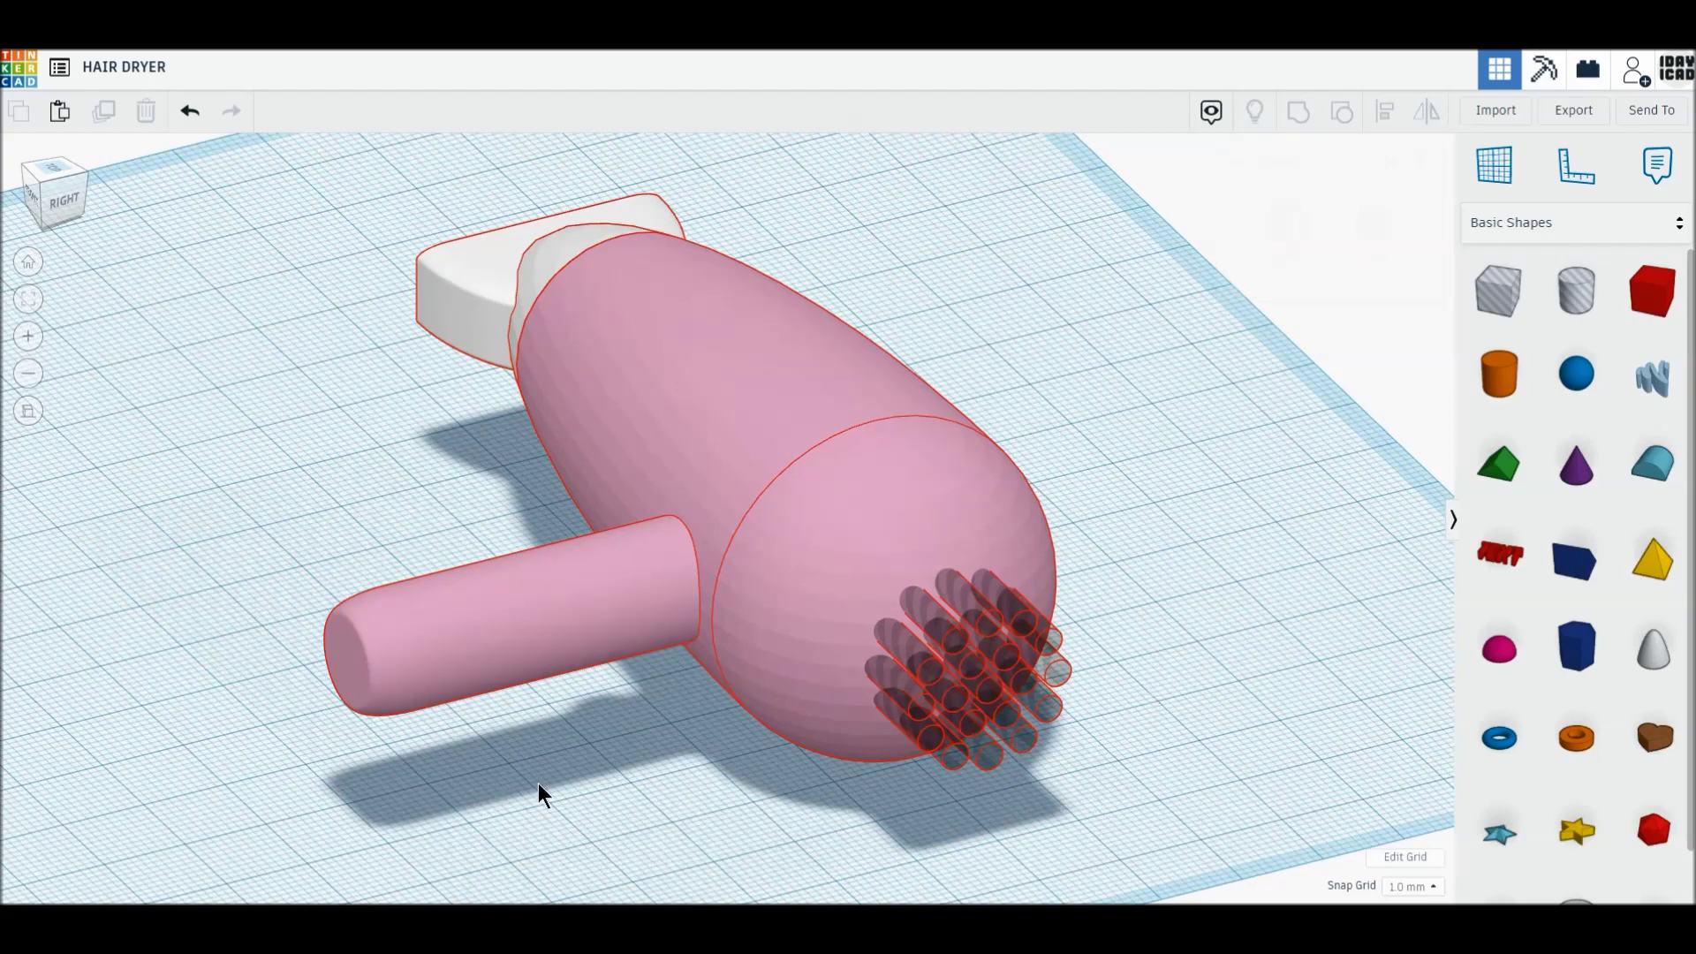
middle_drag(692, 749, 770, 671)
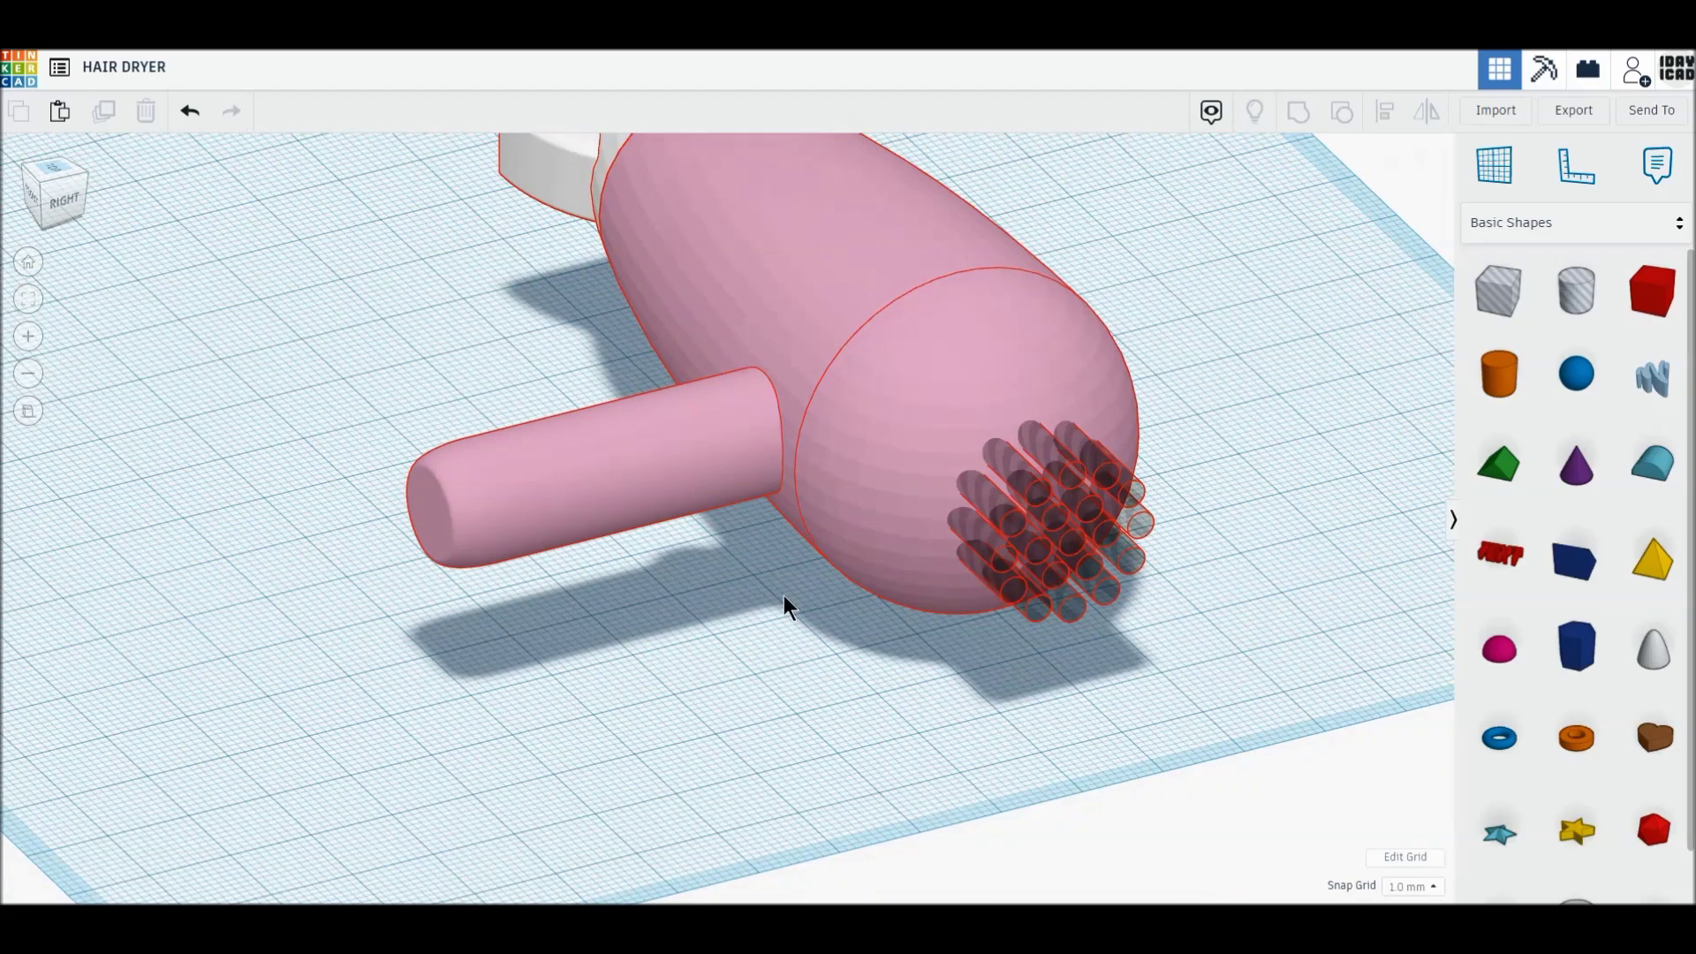
scroll(1306, 702, down, 3)
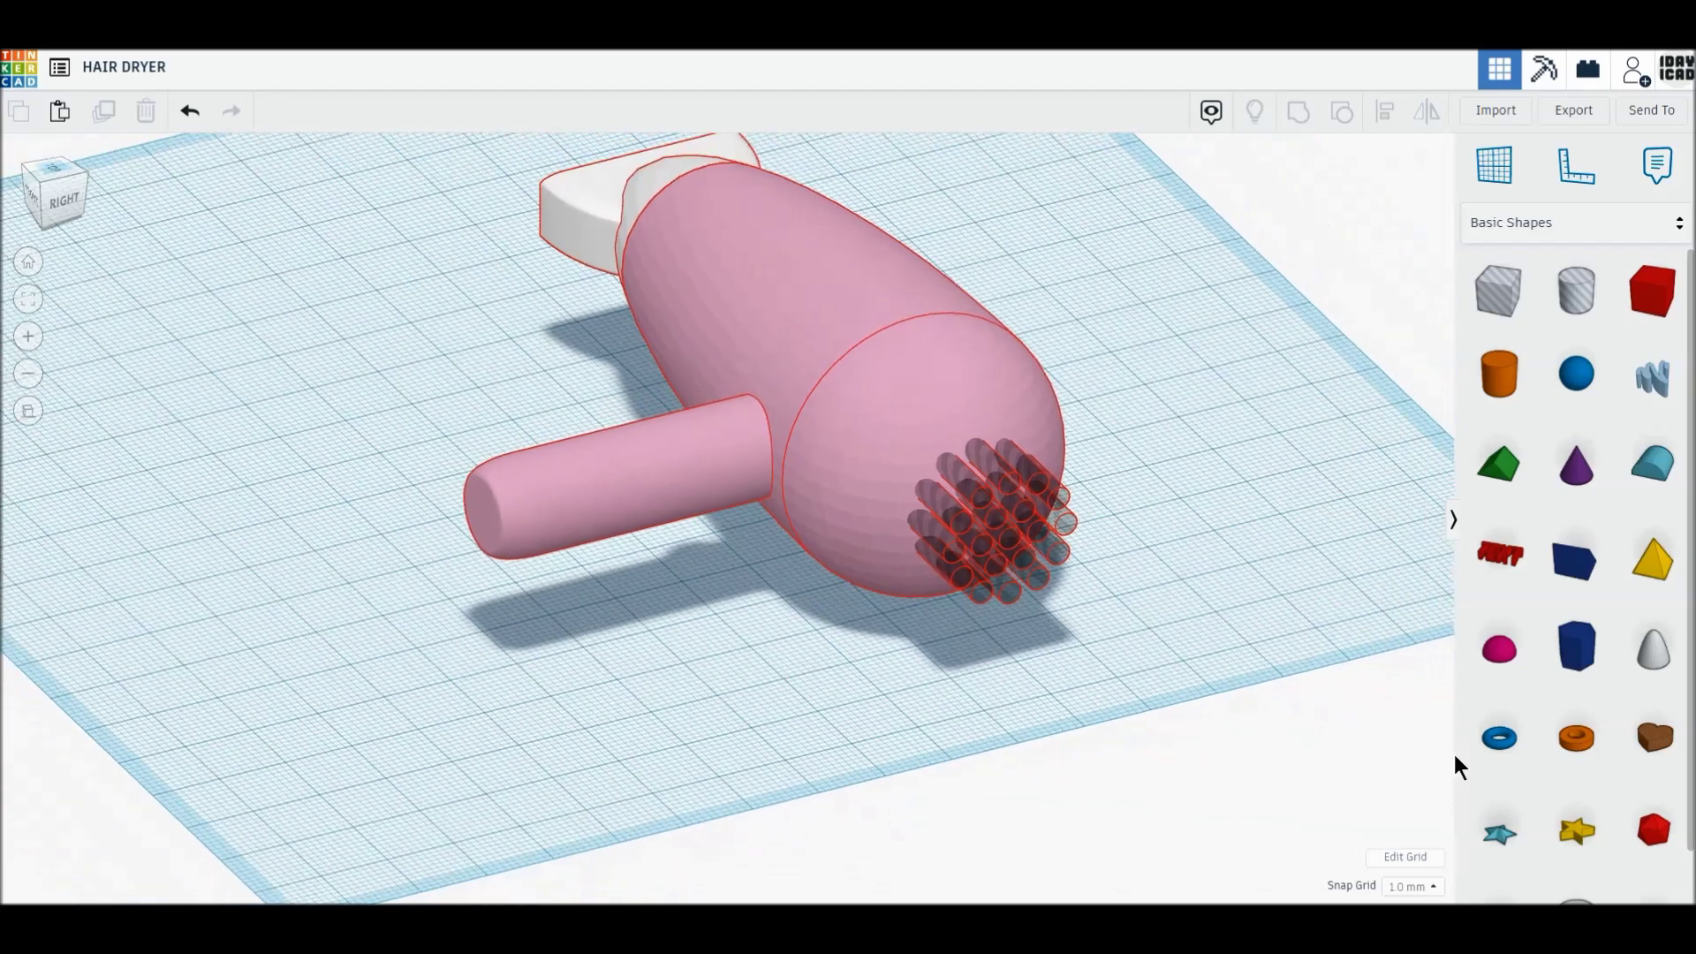
mouse_move(1499, 737)
mouse_down()
mouse_move(473, 724)
mouse_move(328, 702)
mouse_up()
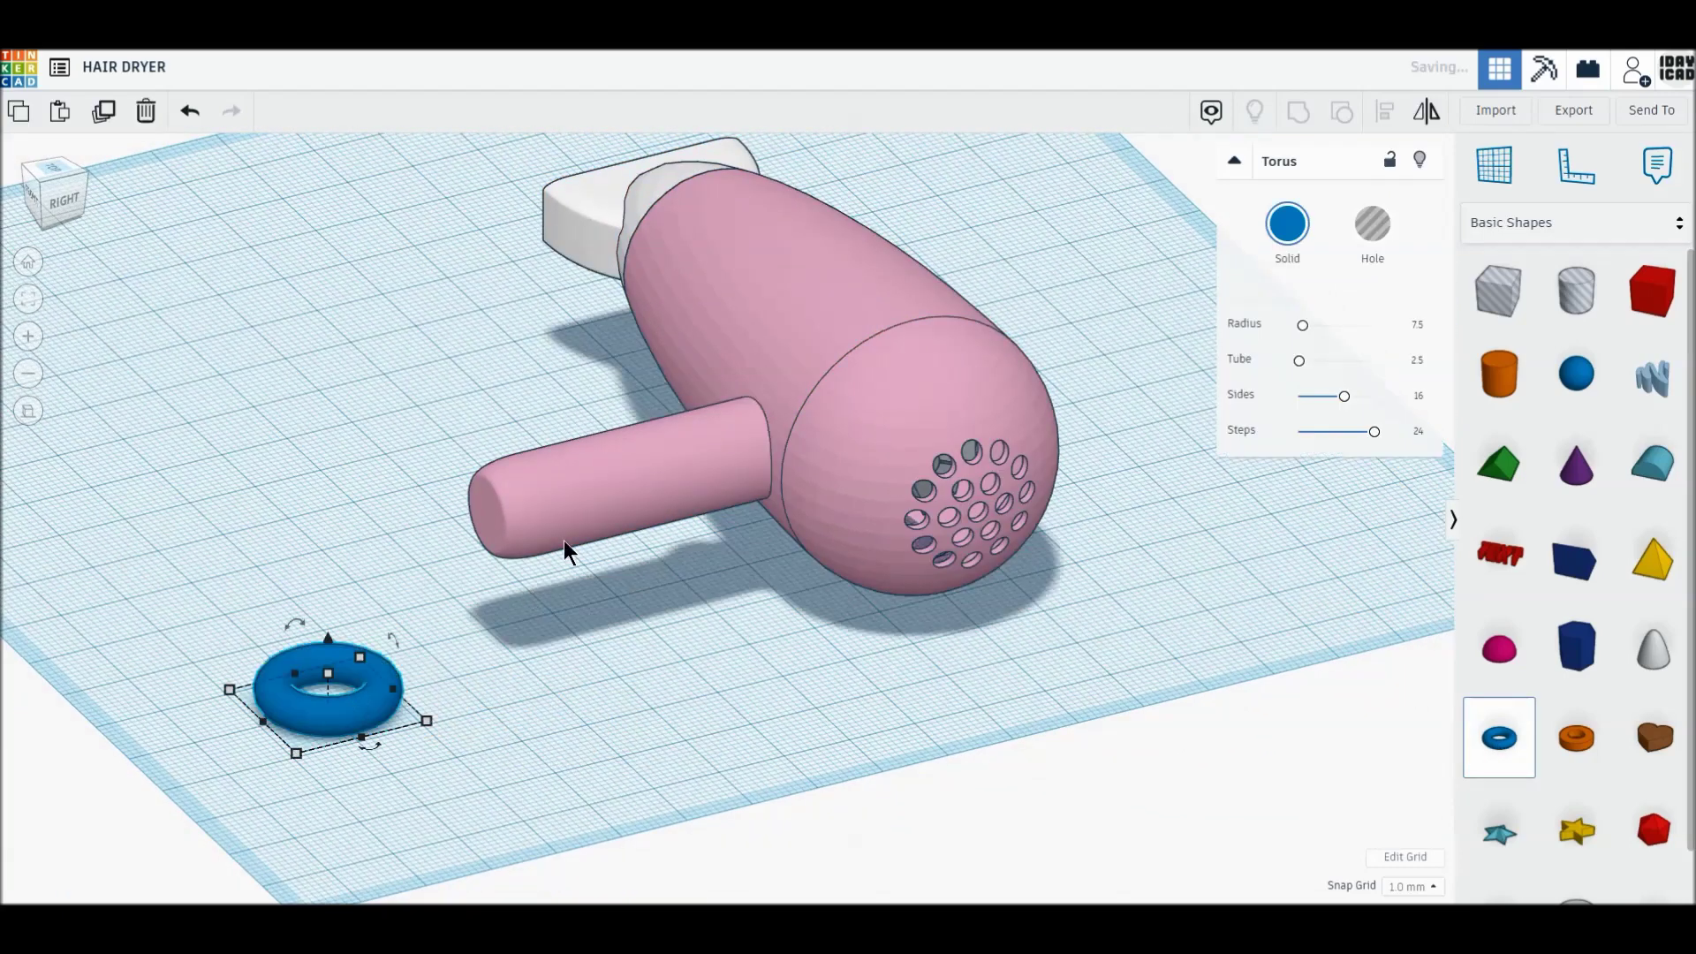
Toggle the dryer group to Hole and back to Solid, then tick Multicolor to restore pink and white
click(597, 482)
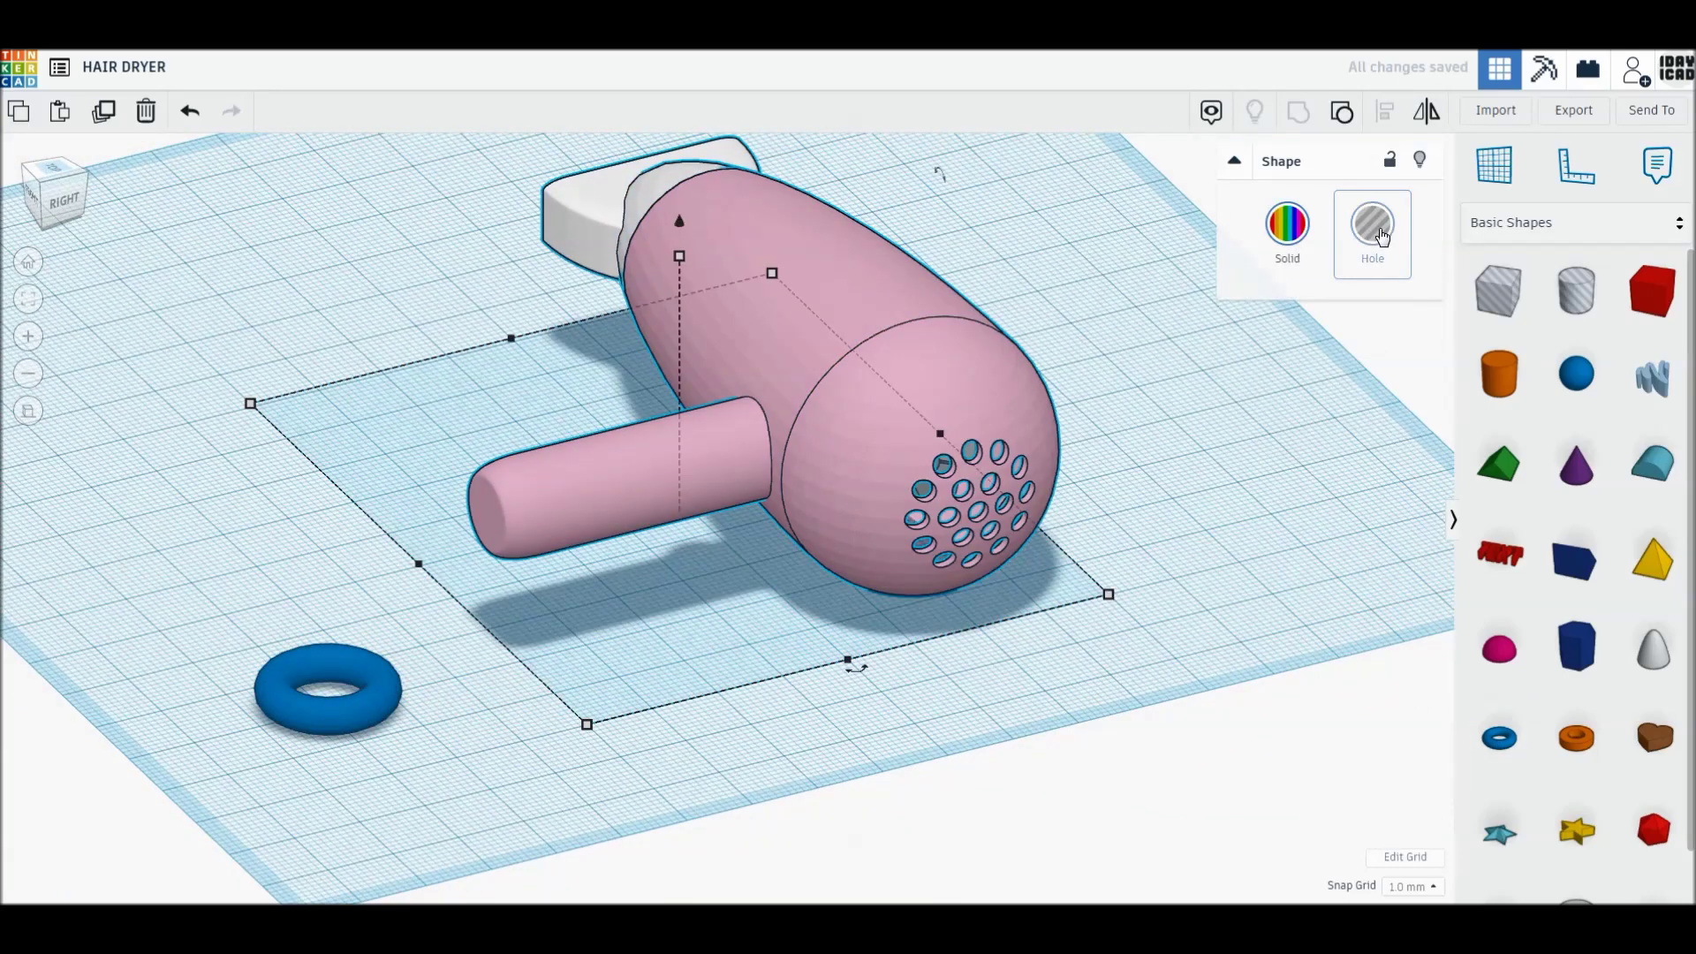
click(1382, 236)
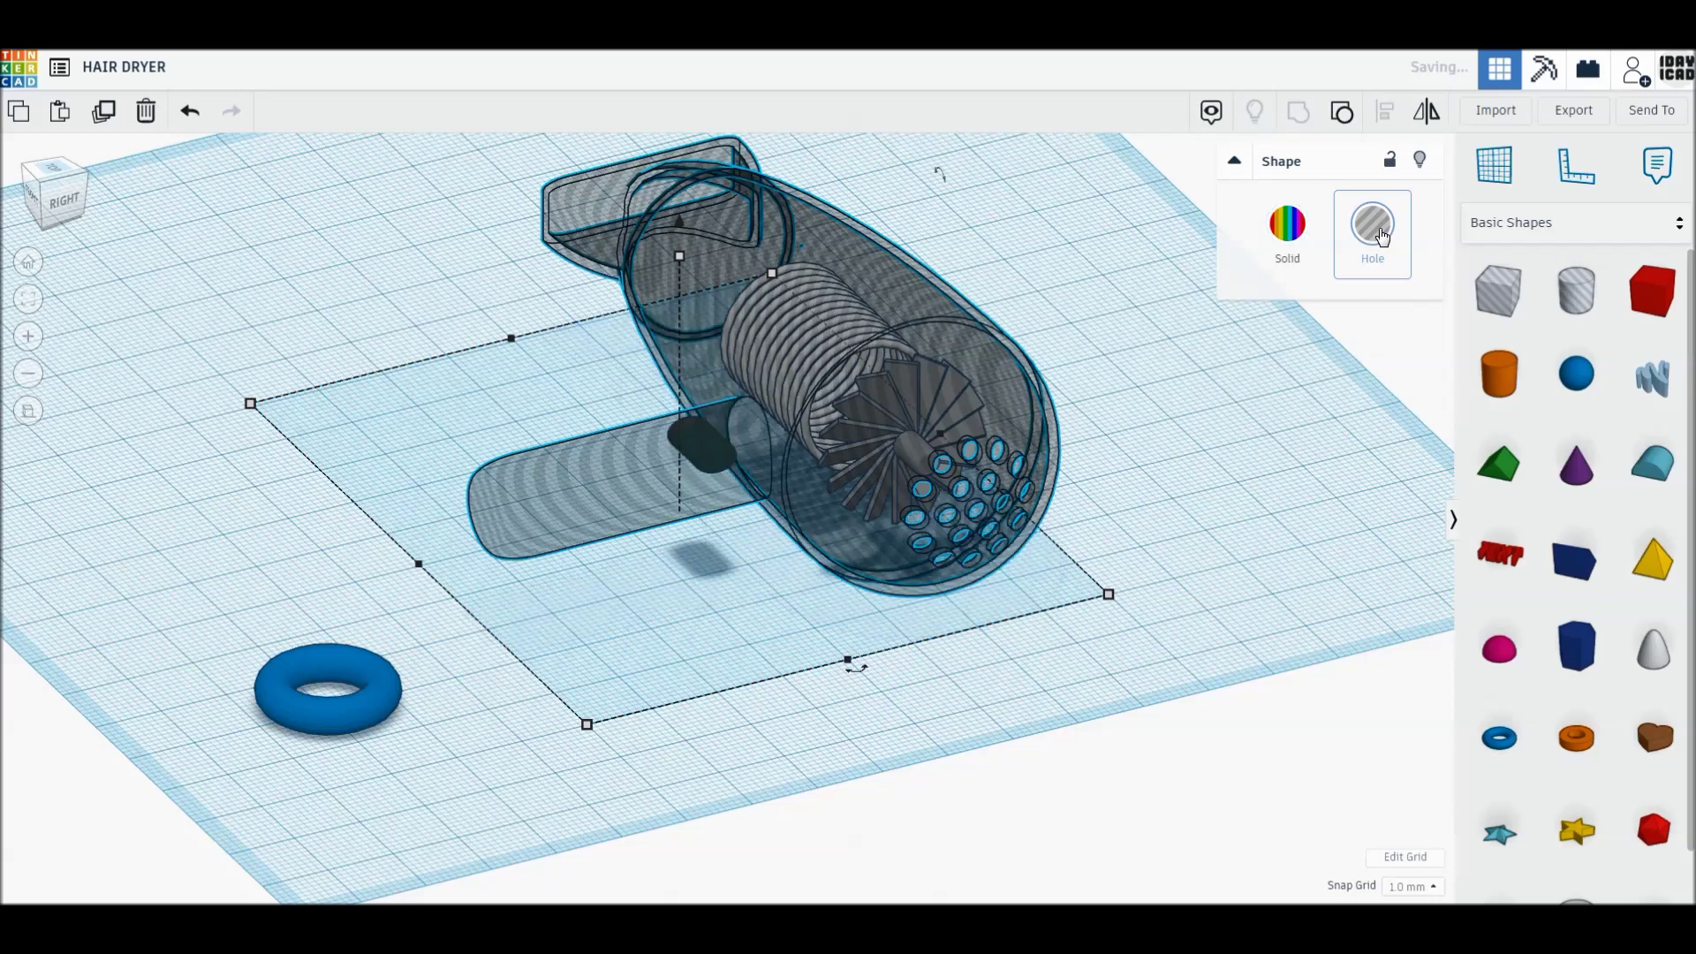
click(1297, 232)
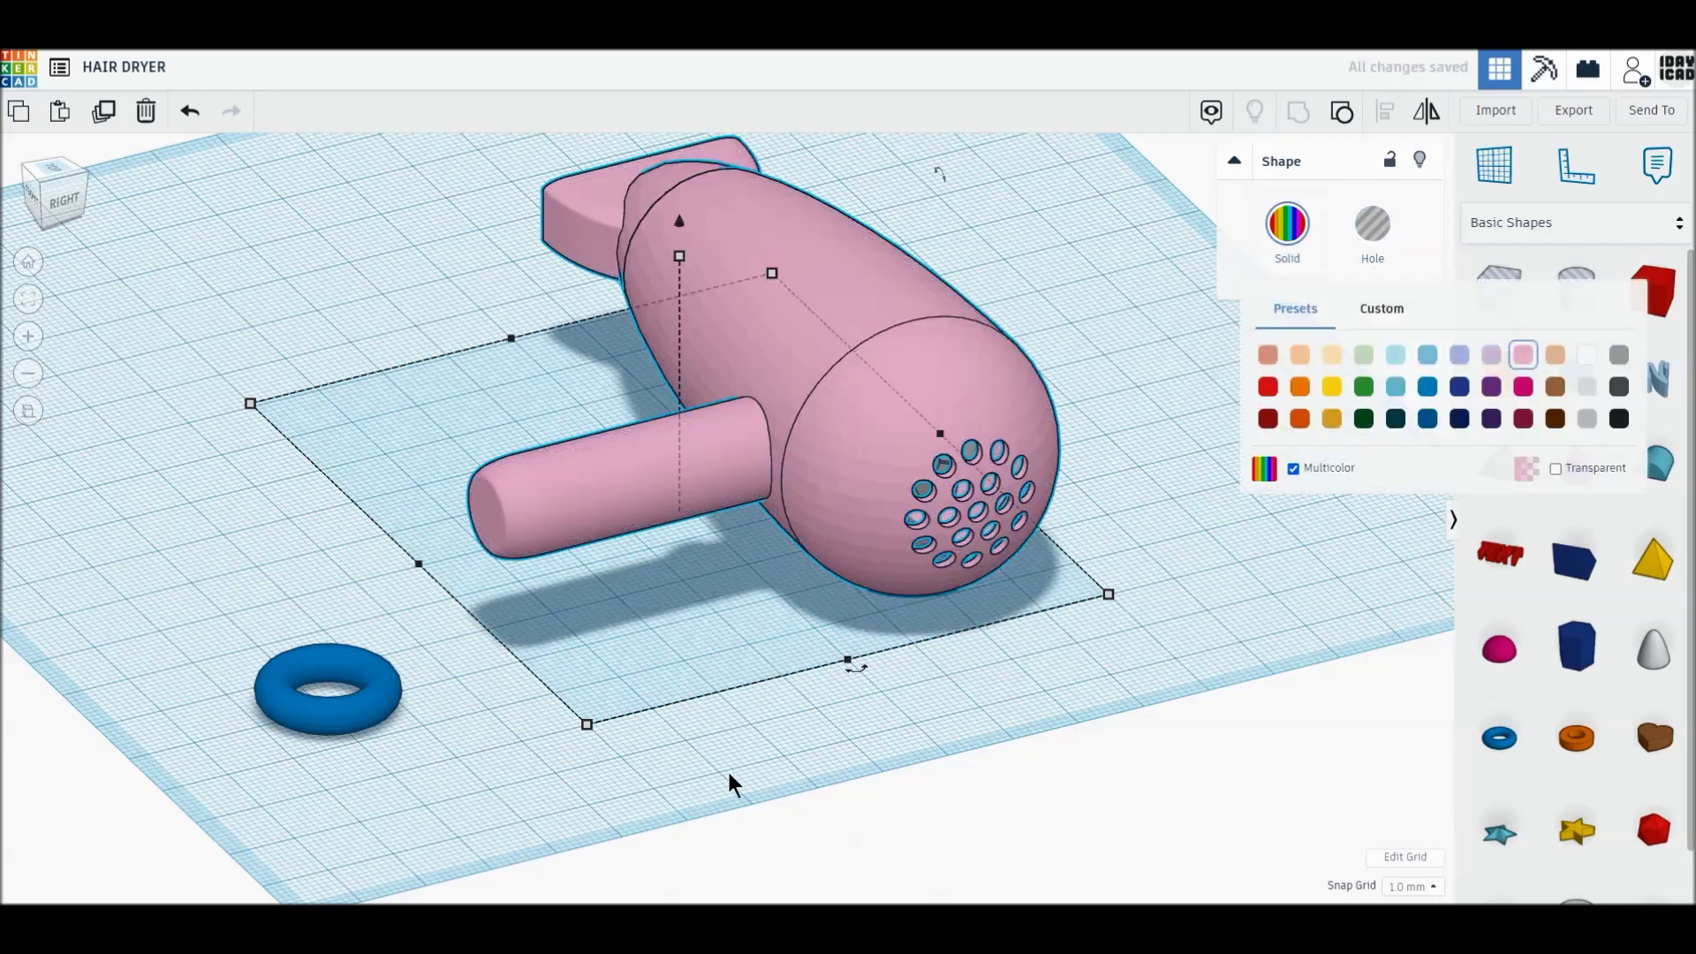
click(1157, 320)
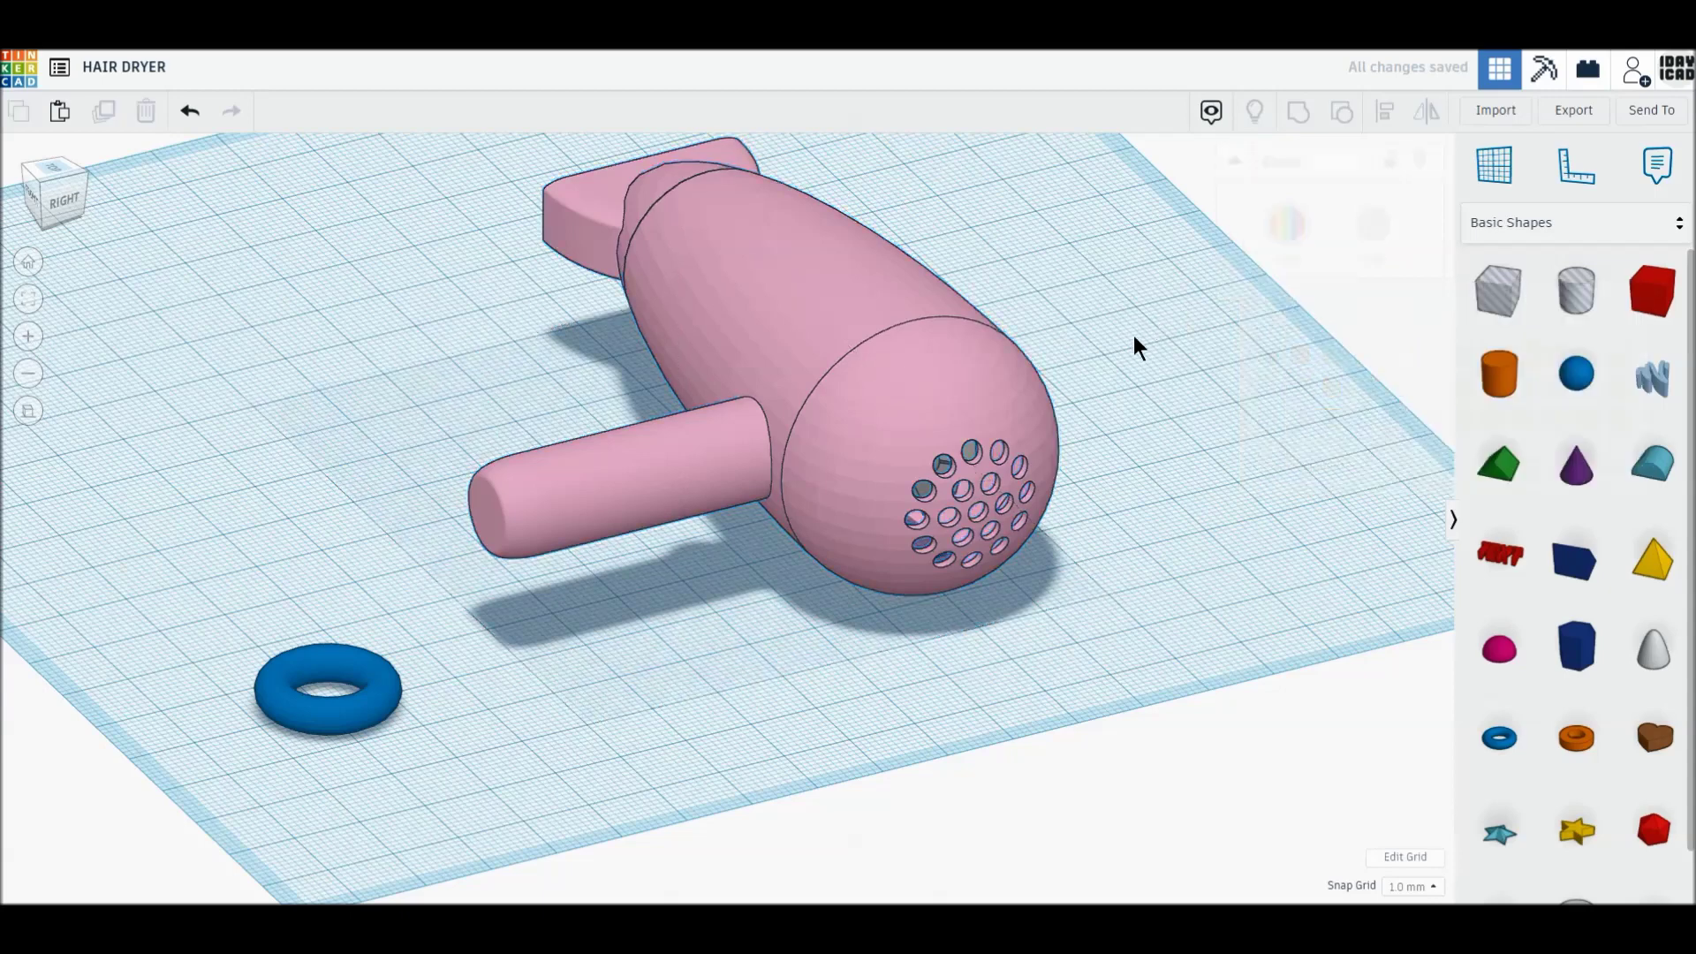
click(847, 397)
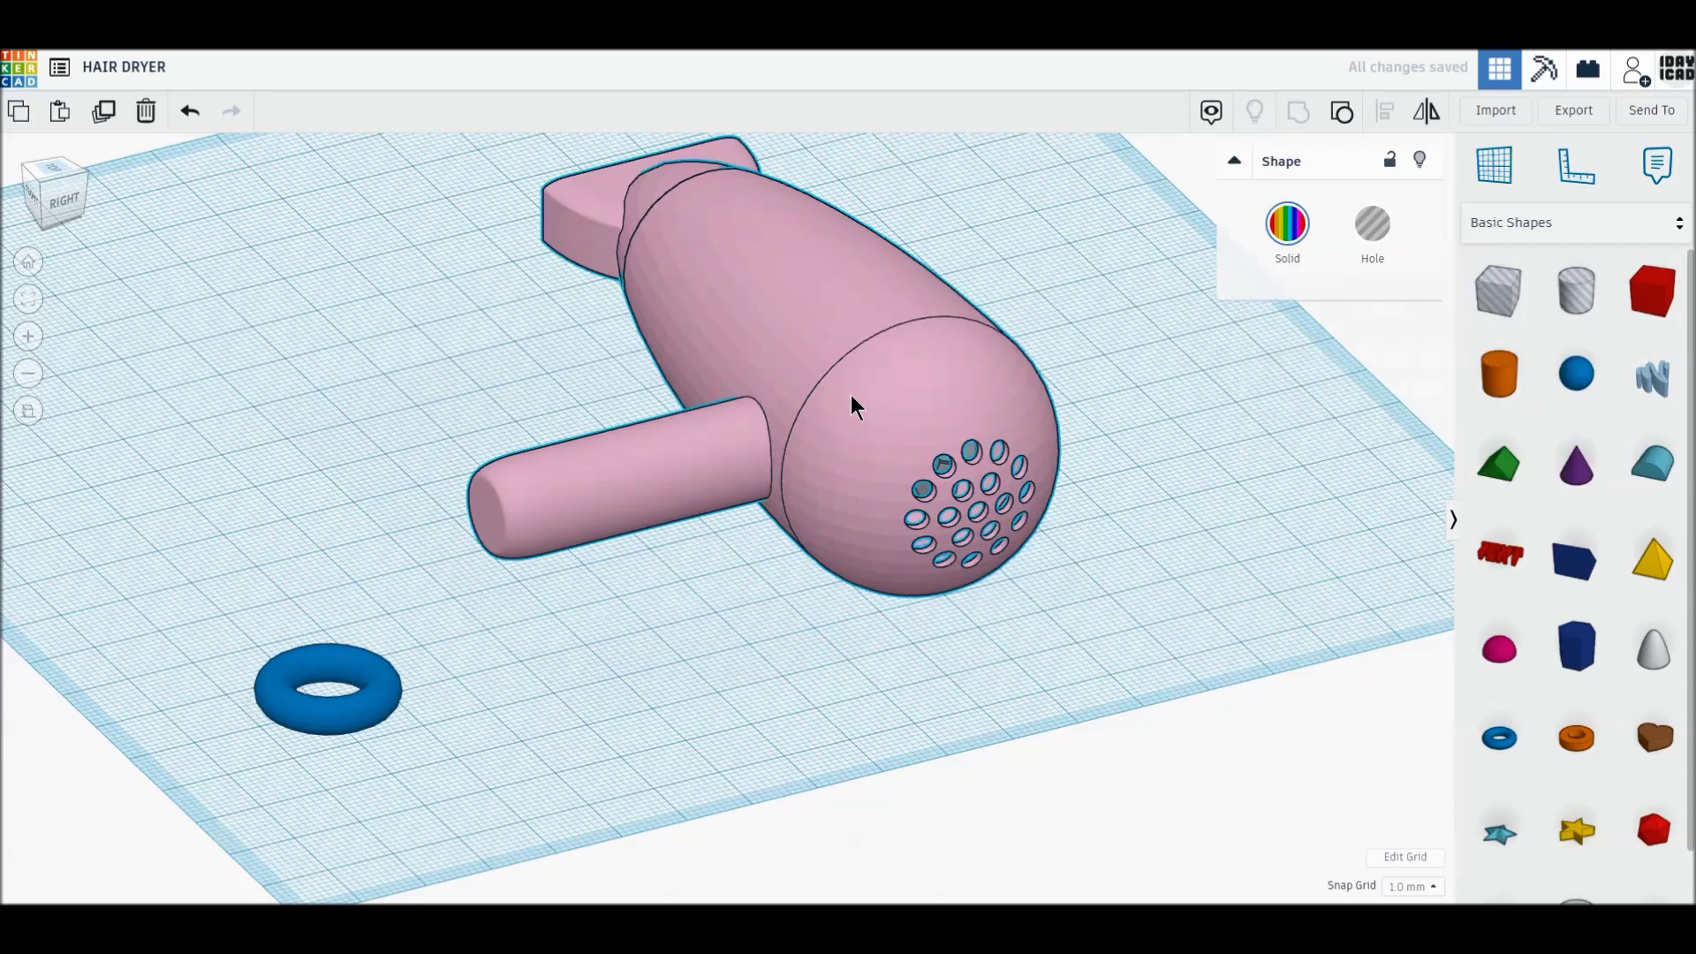
click(1289, 234)
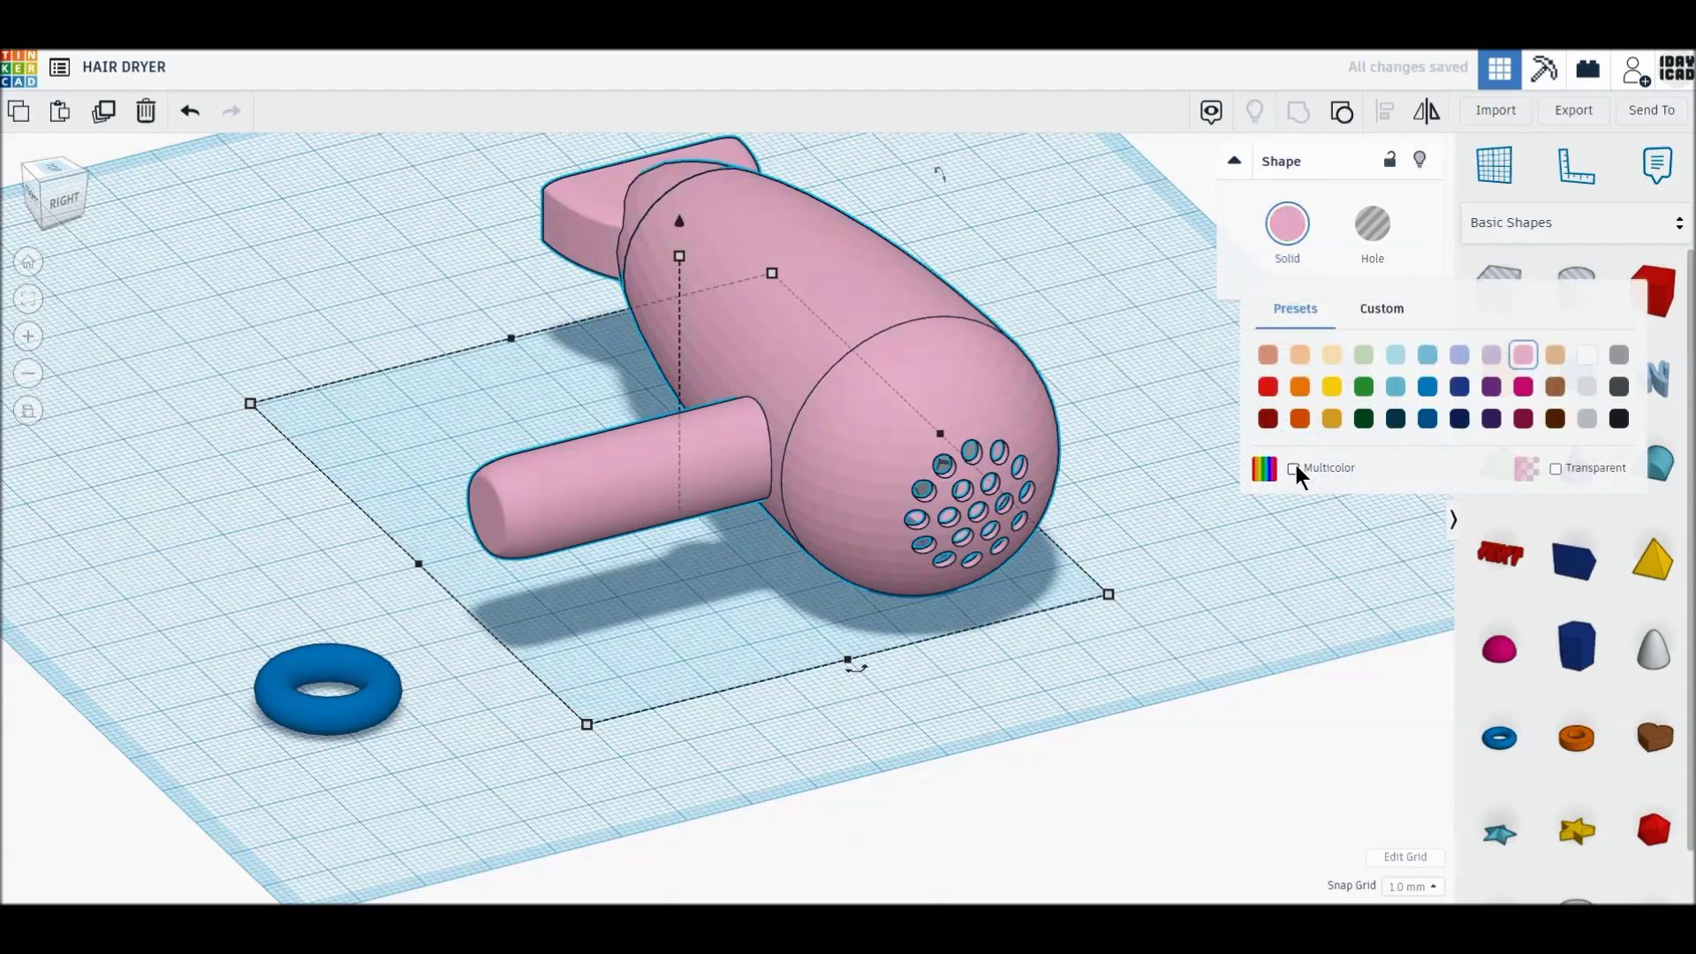
click(1300, 553)
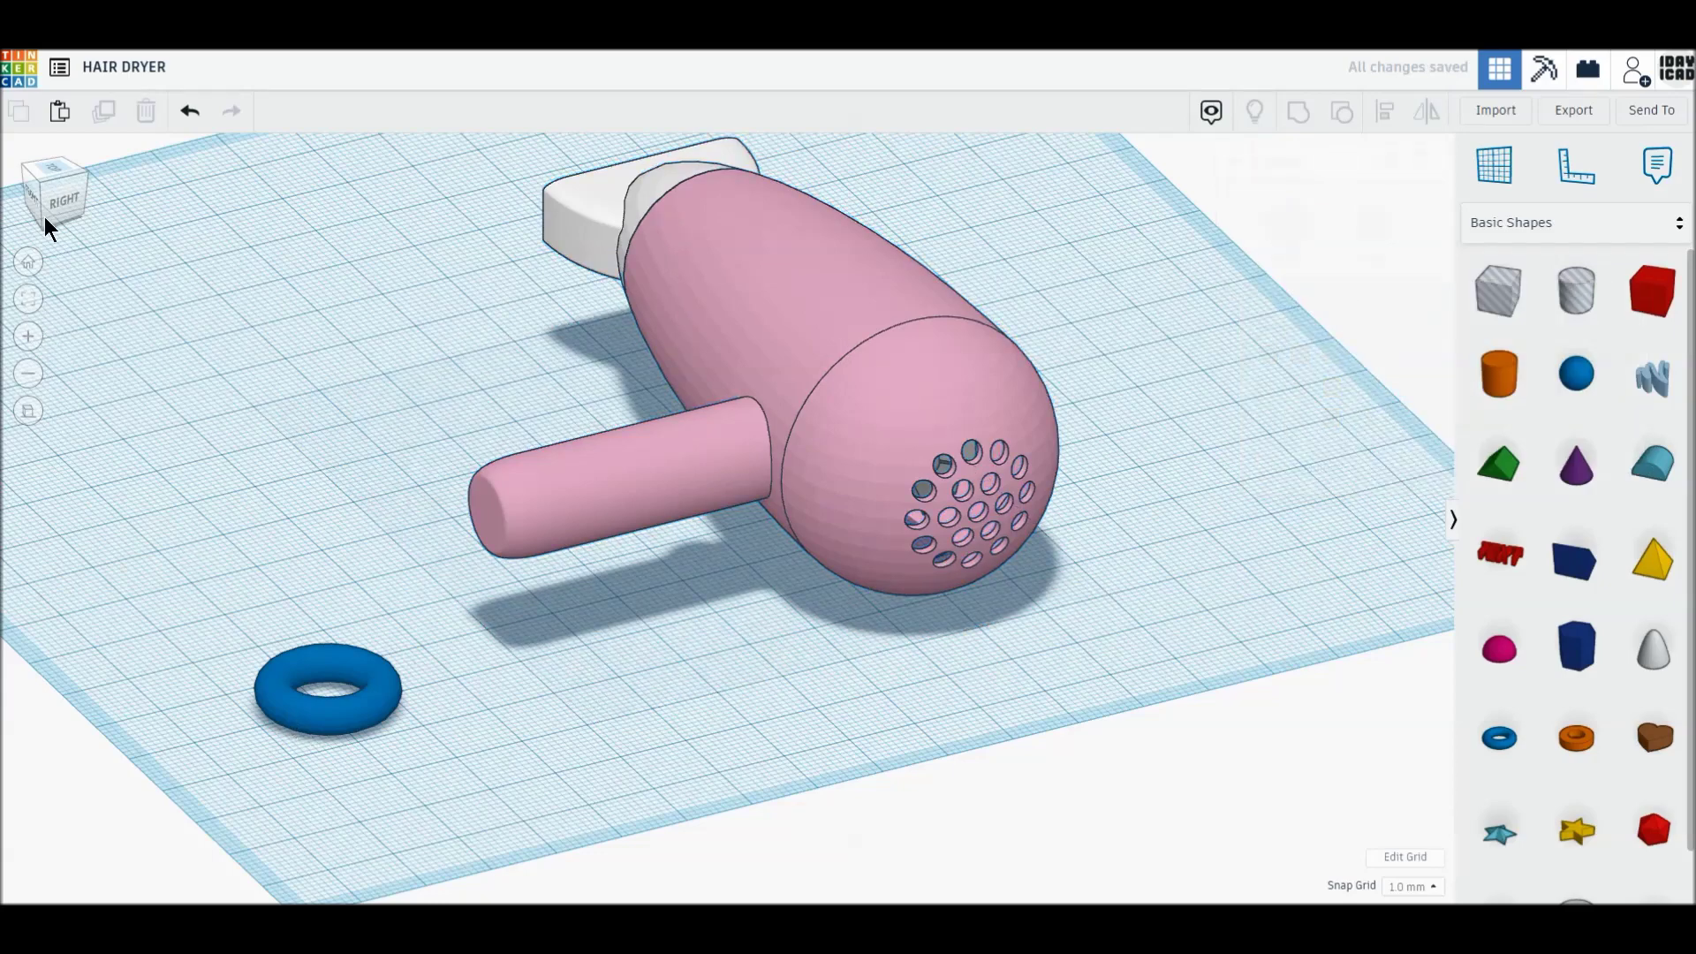
click(45, 167)
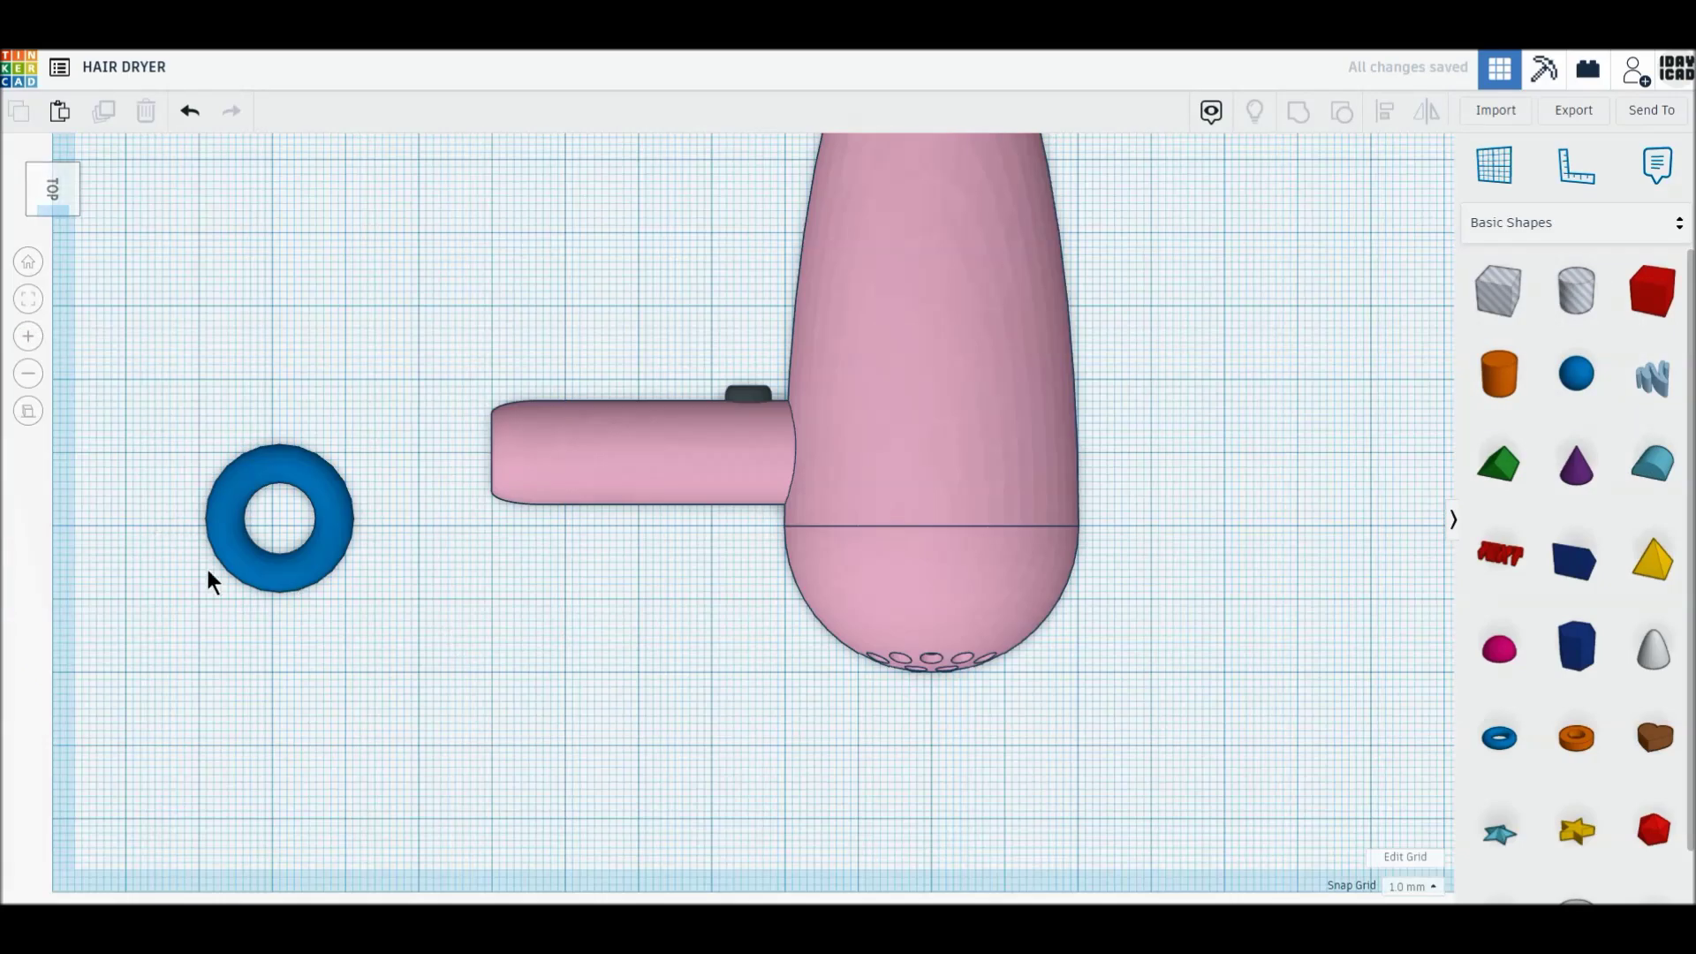
Give the torus tube 0.5, radius 20 and 24 sides
mouse_move(308, 690)
right_down()
mouse_move(622, 729)
mouse_move(685, 386)
right_up()
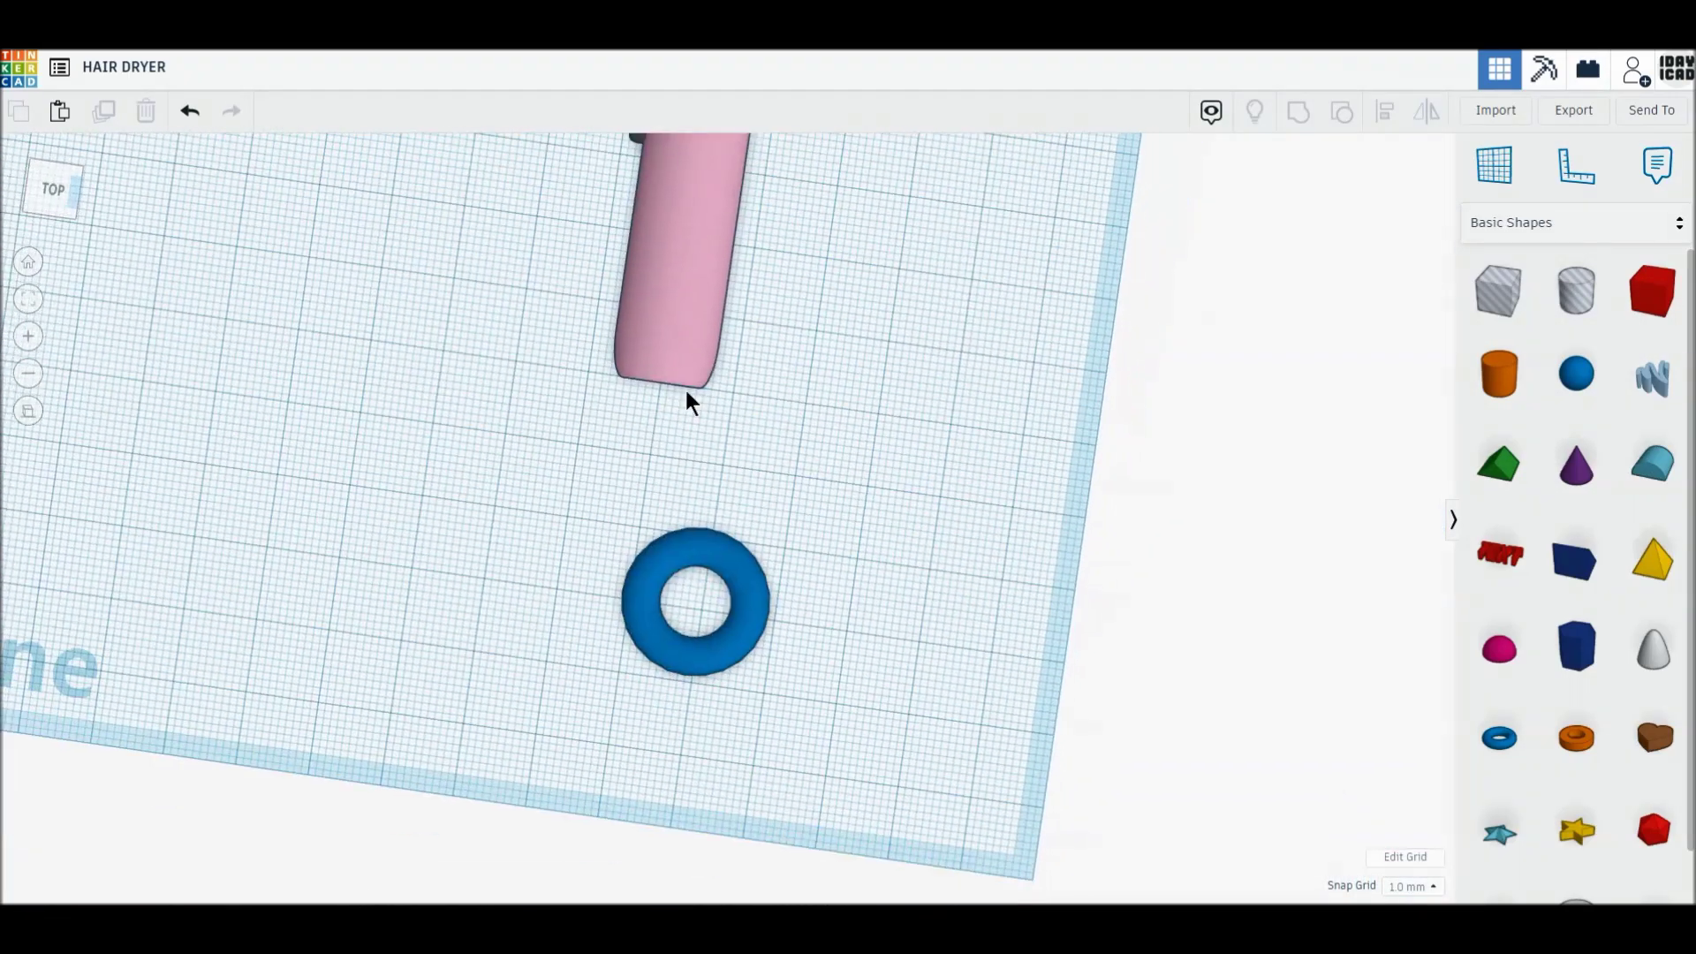
click(704, 654)
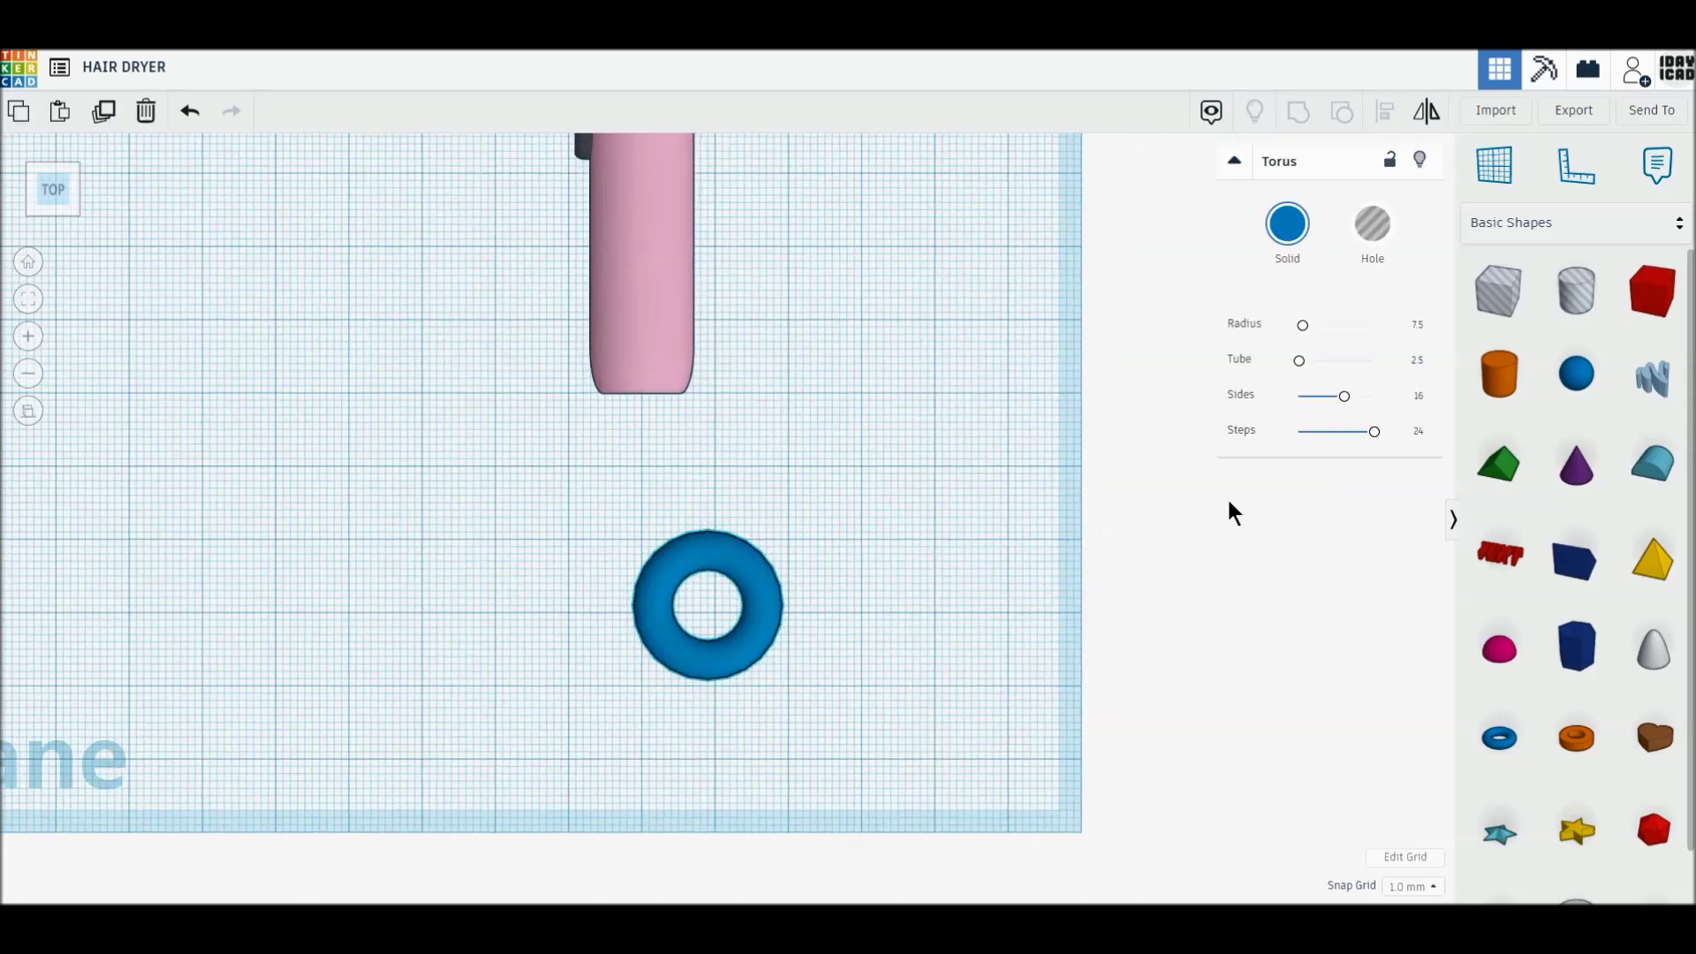
text(0.5)
key(Return)
click(1415, 325)
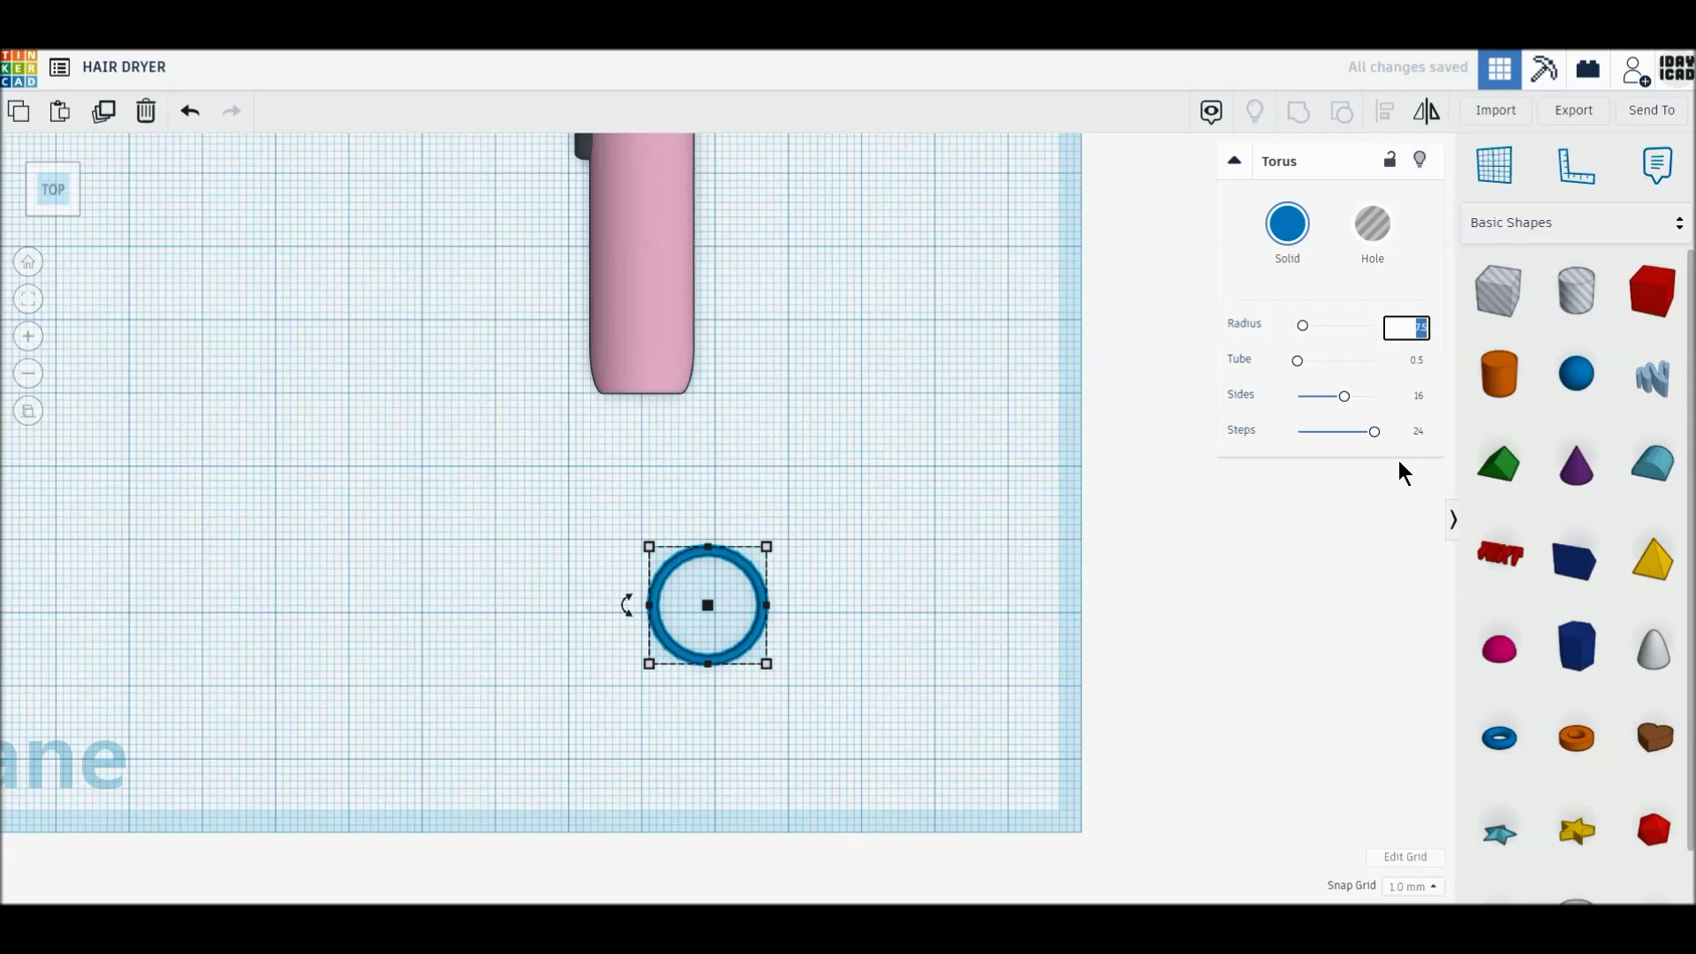
text(15)
key(Return)
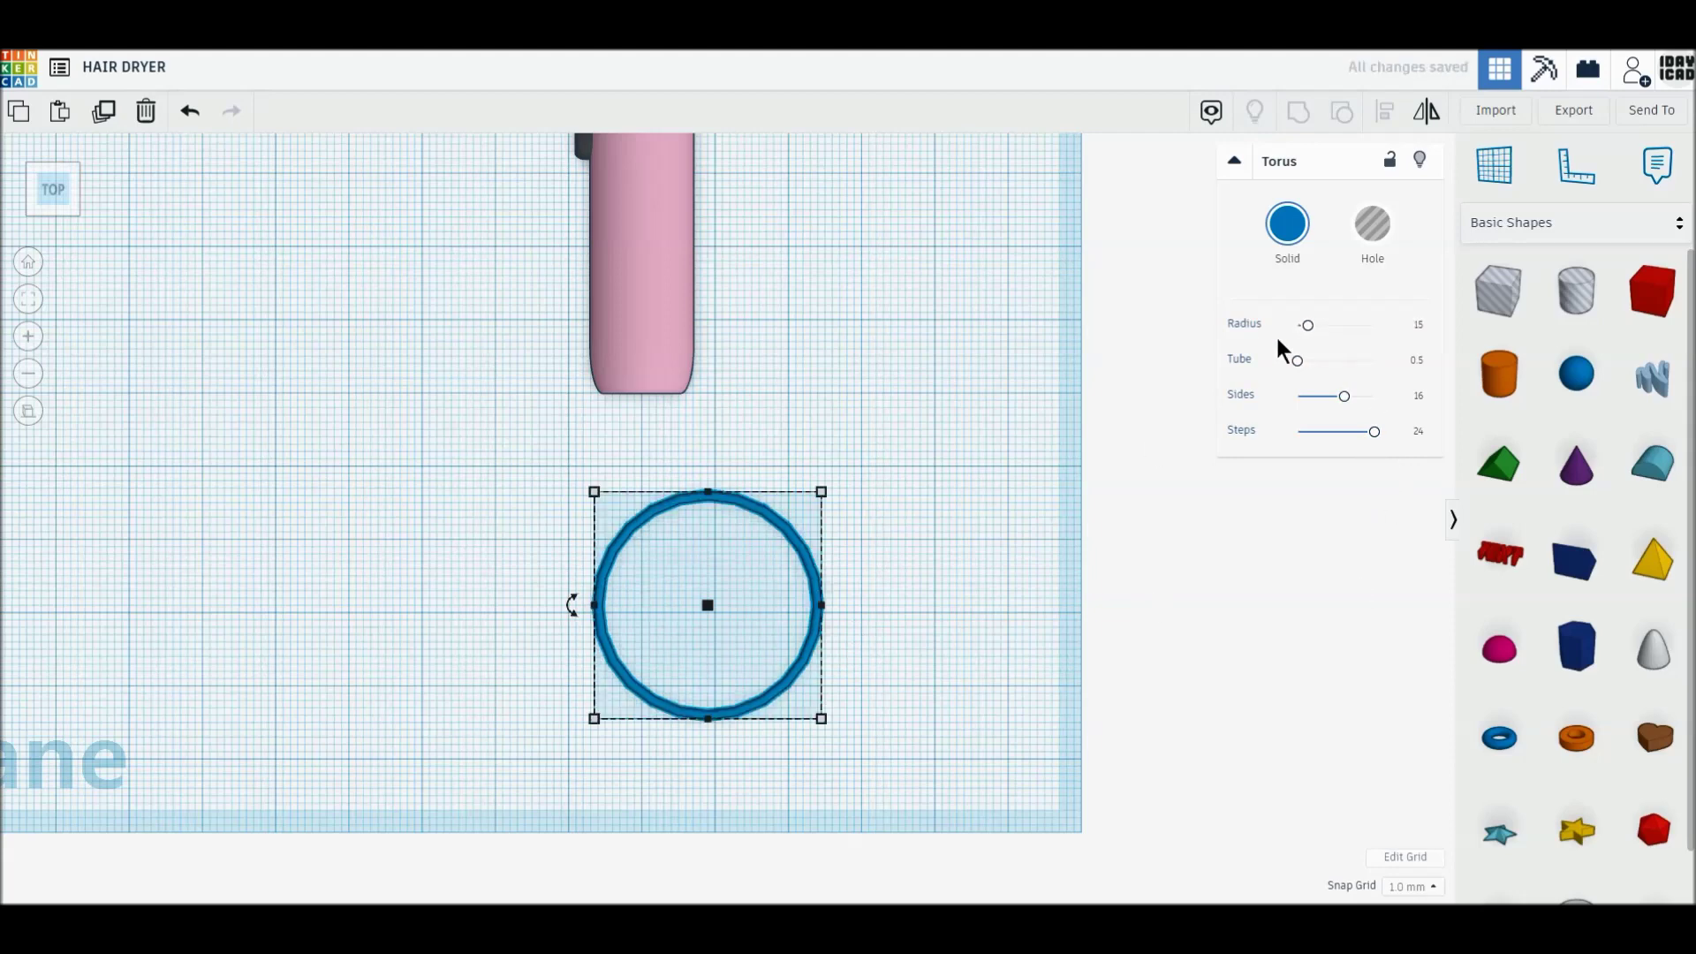
drag(1345, 396, 1406, 396)
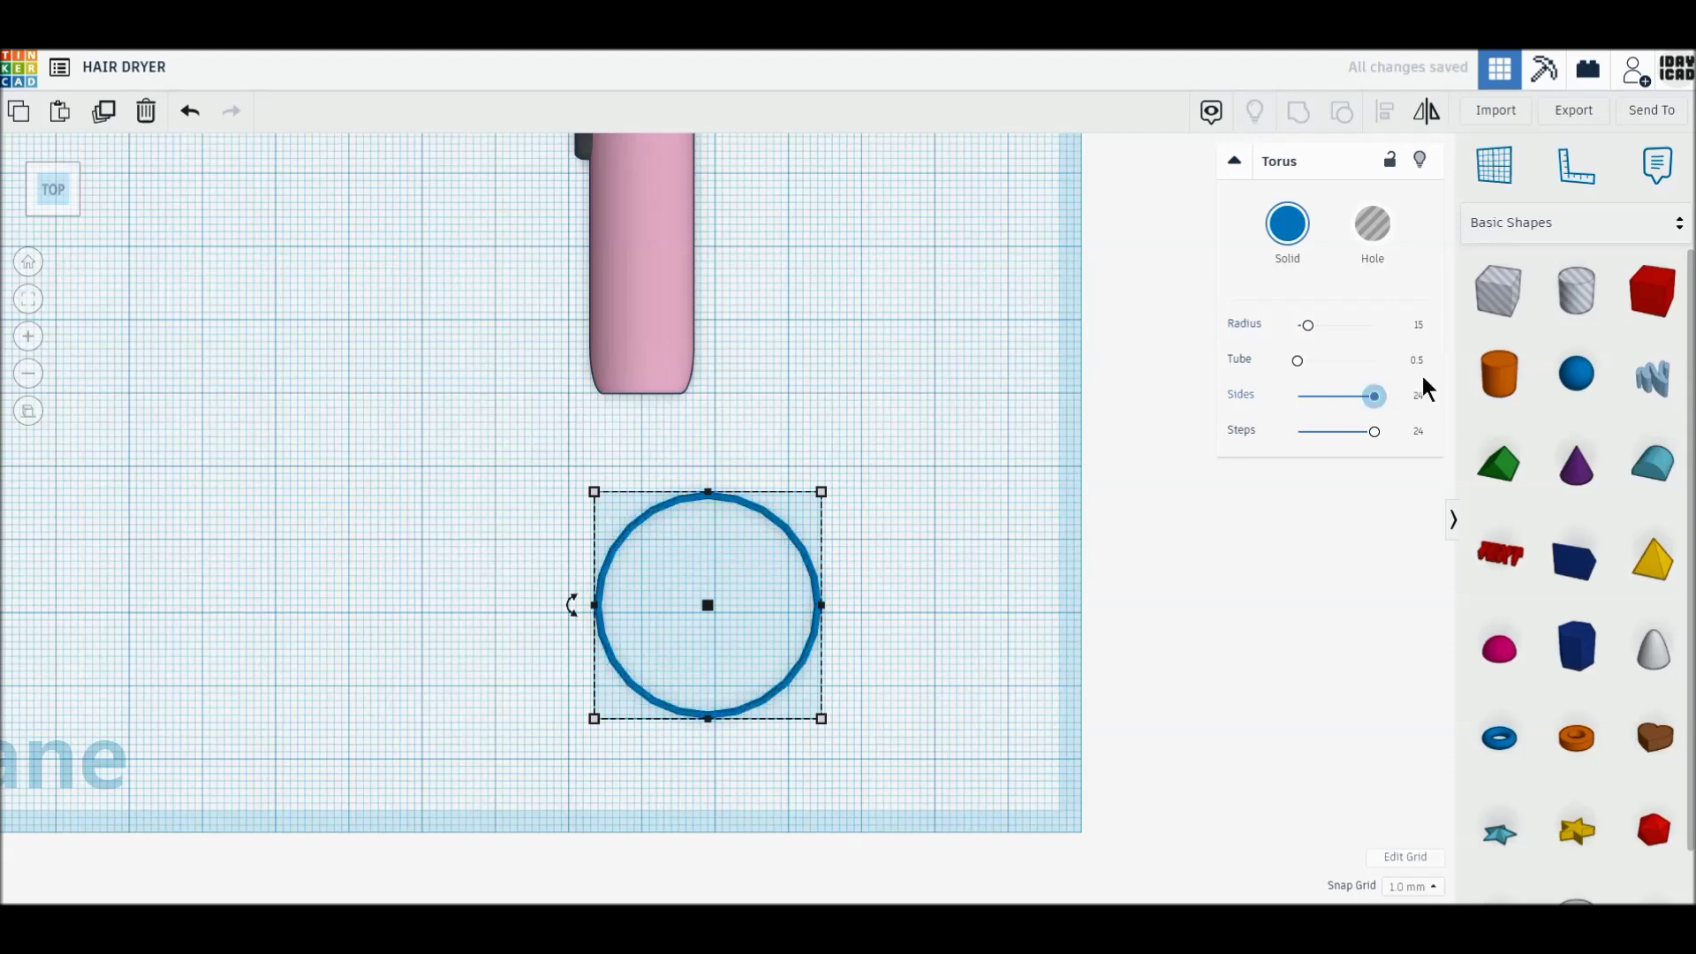
click(1418, 324)
text(20)
key(Return)
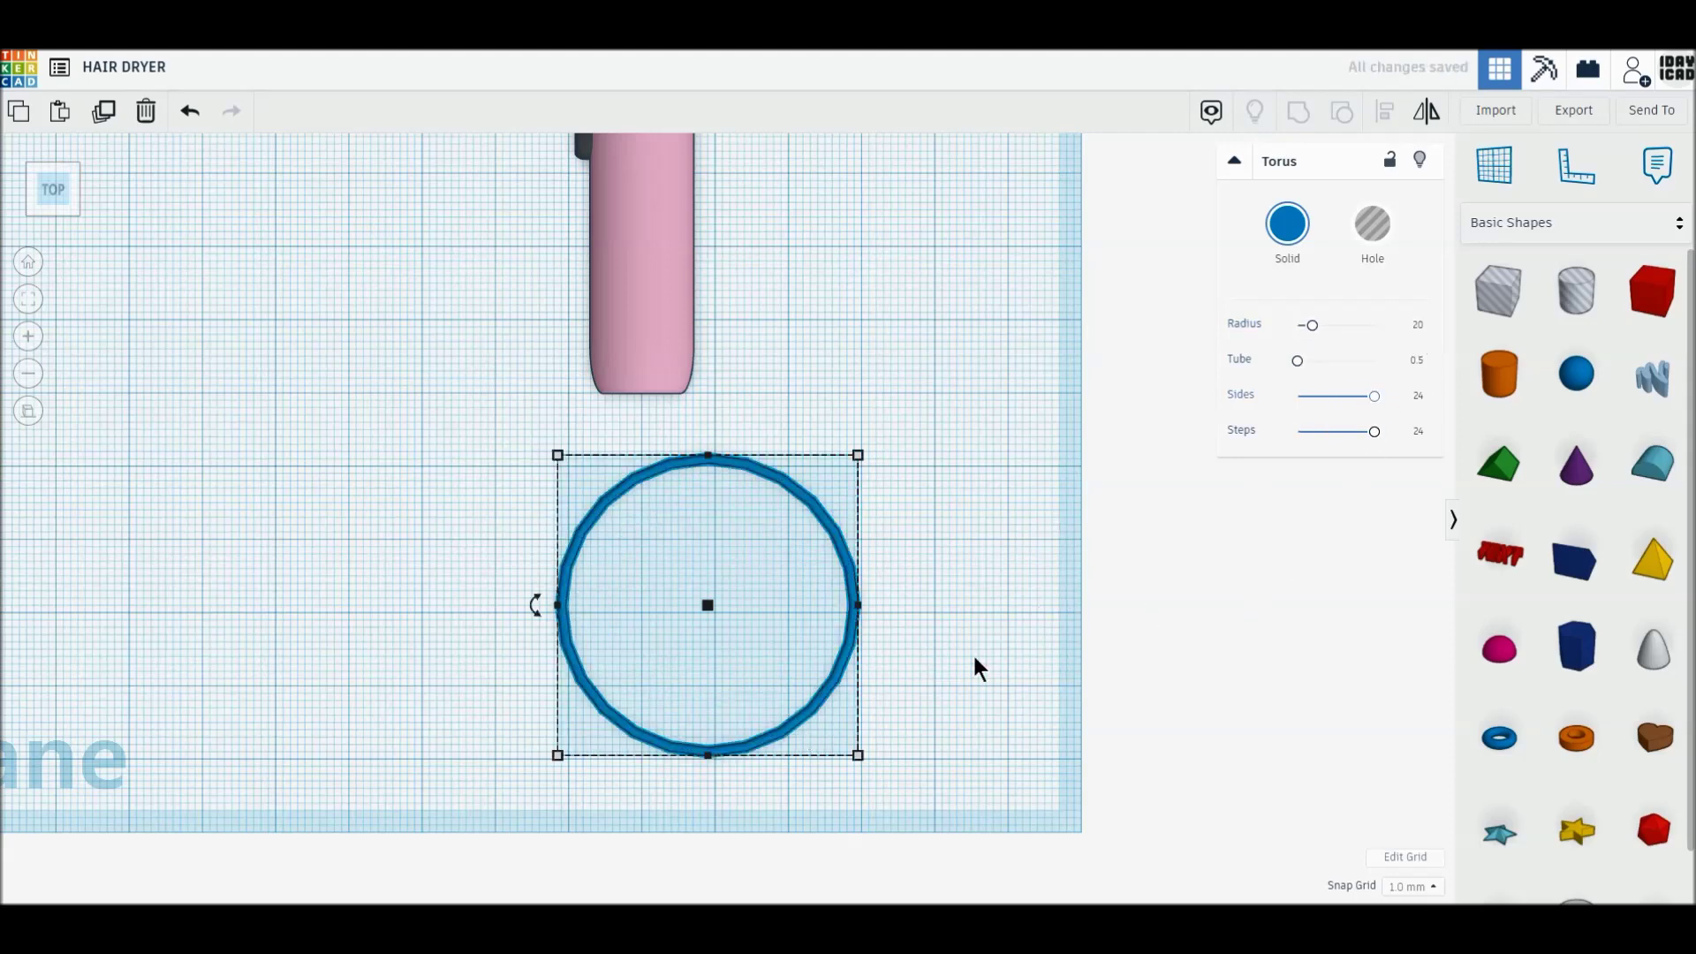
Move the ring right below the dryer's handle and set its width to 40 mm
drag(811, 711, 878, 710)
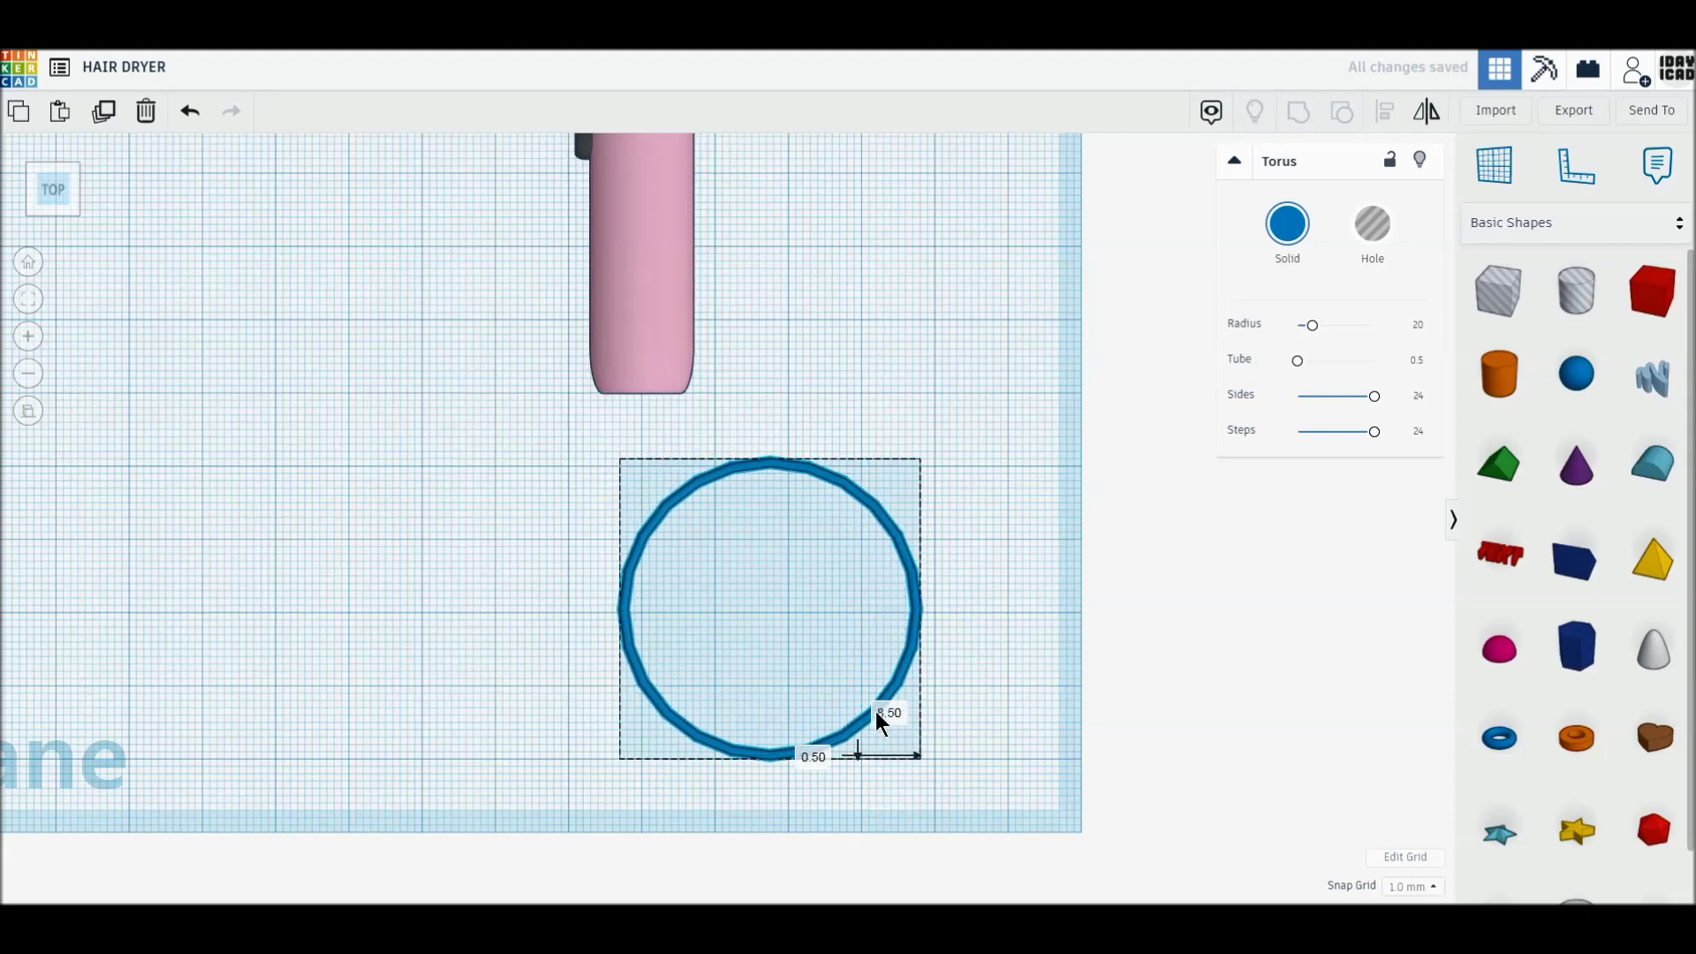
drag(878, 711, 891, 714)
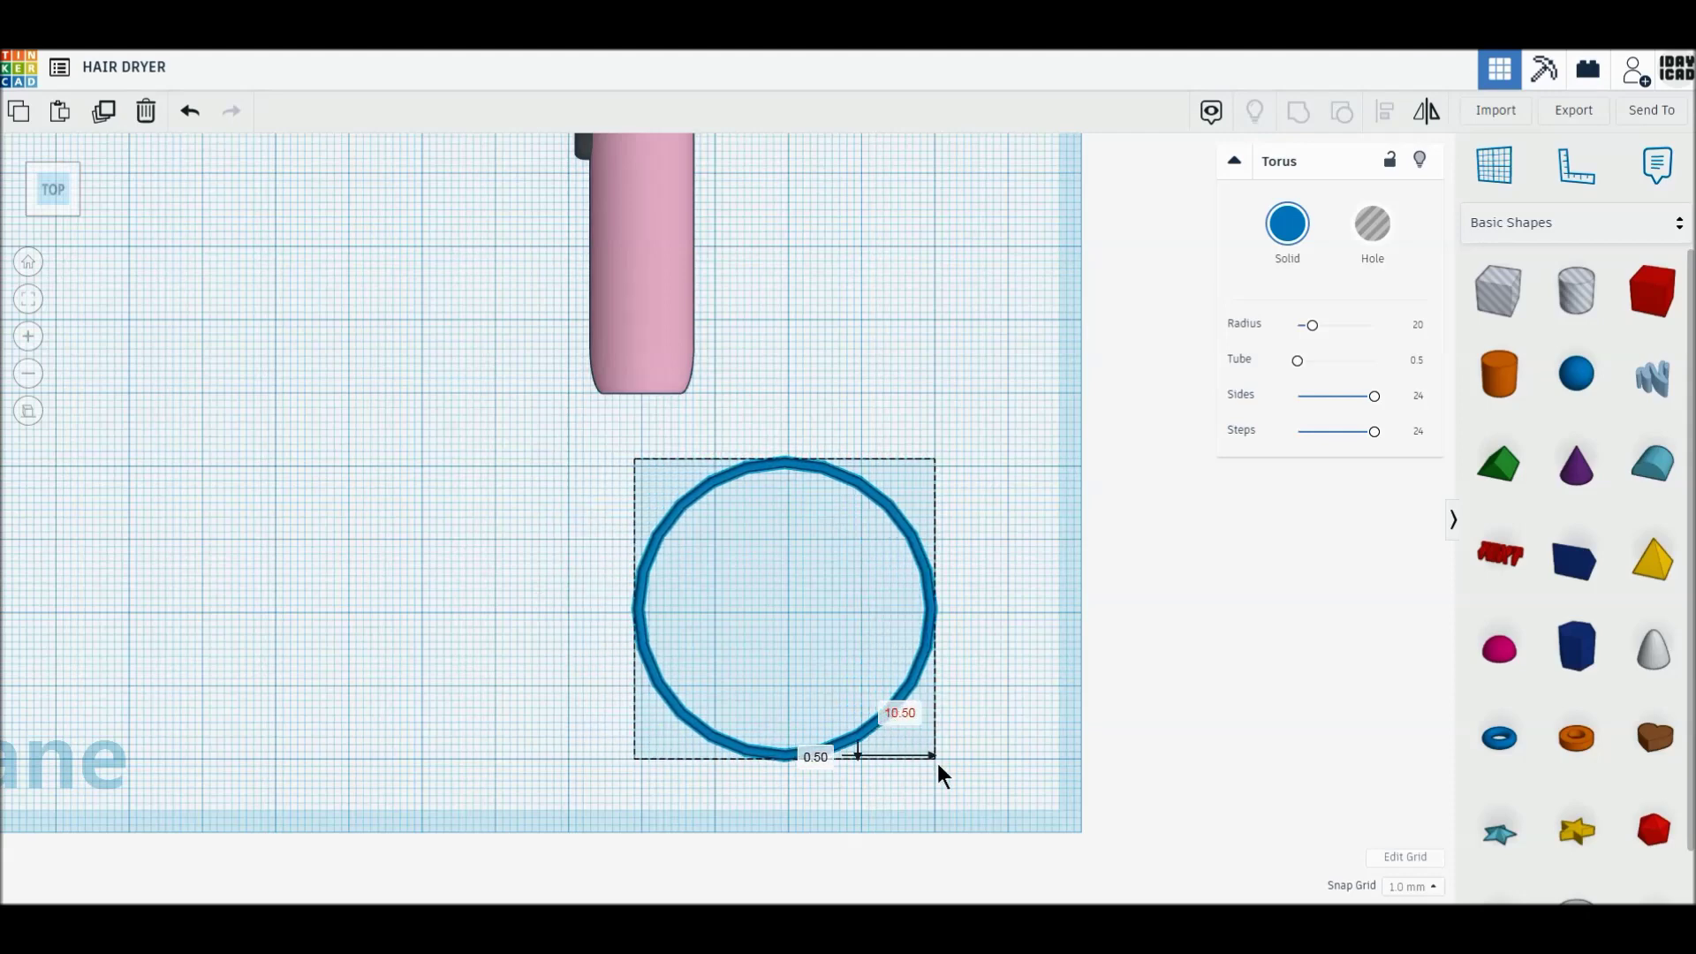
text(40)
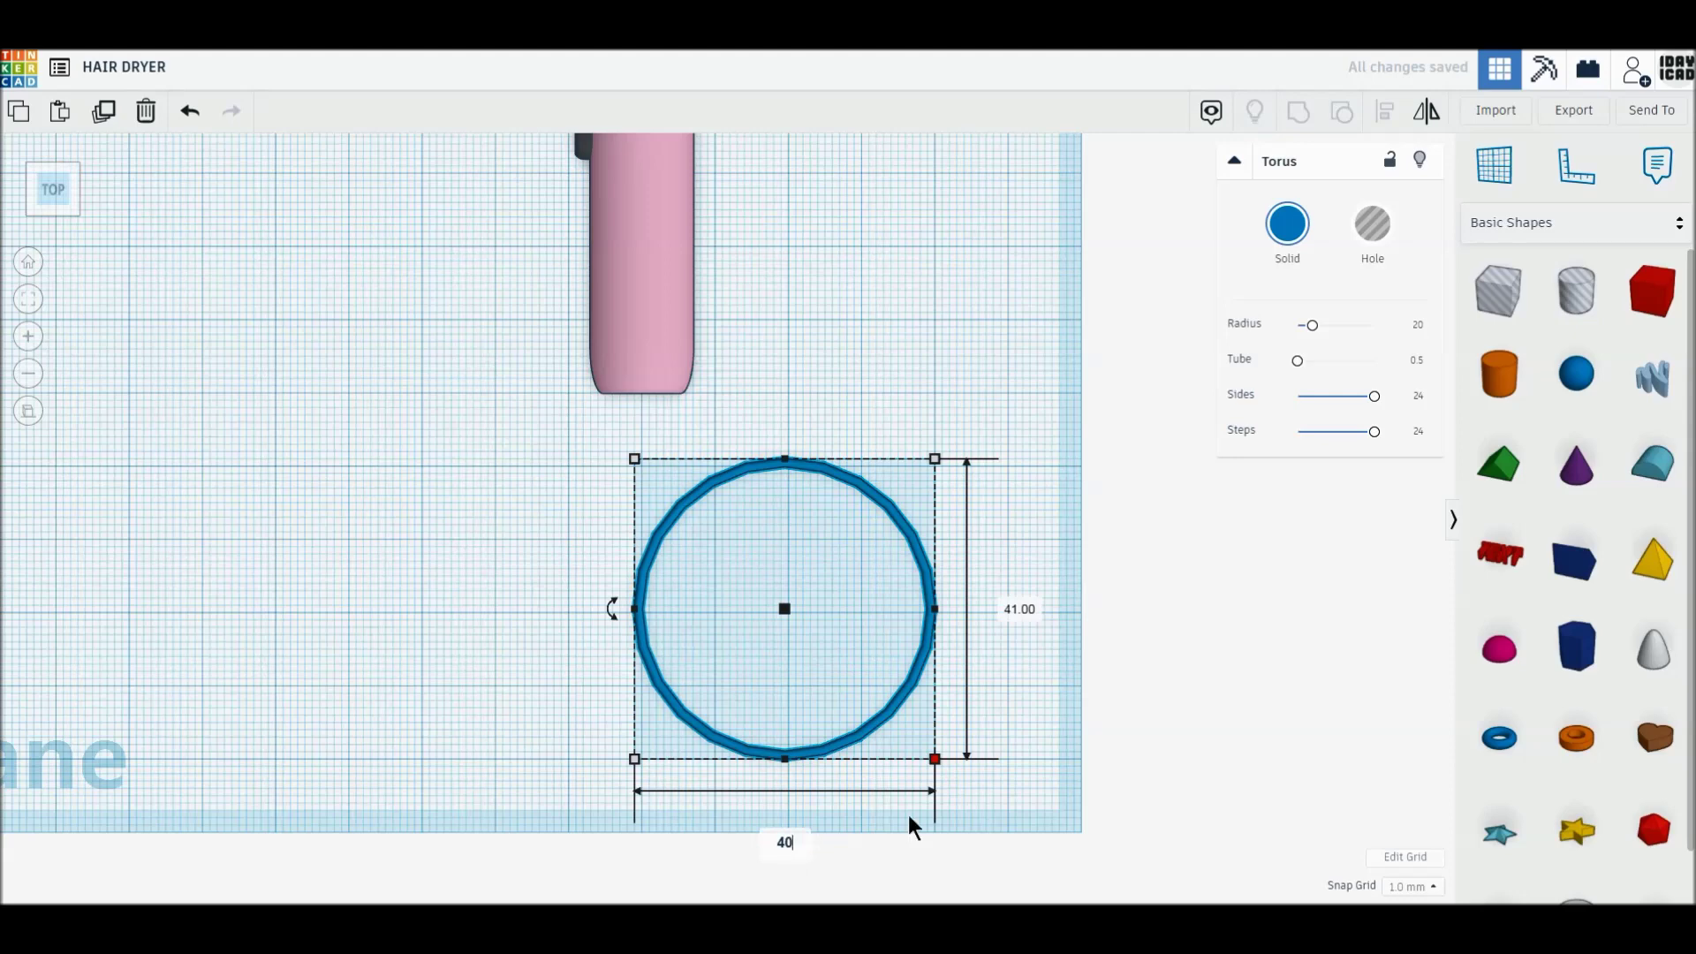
key(Return)
key(Return)
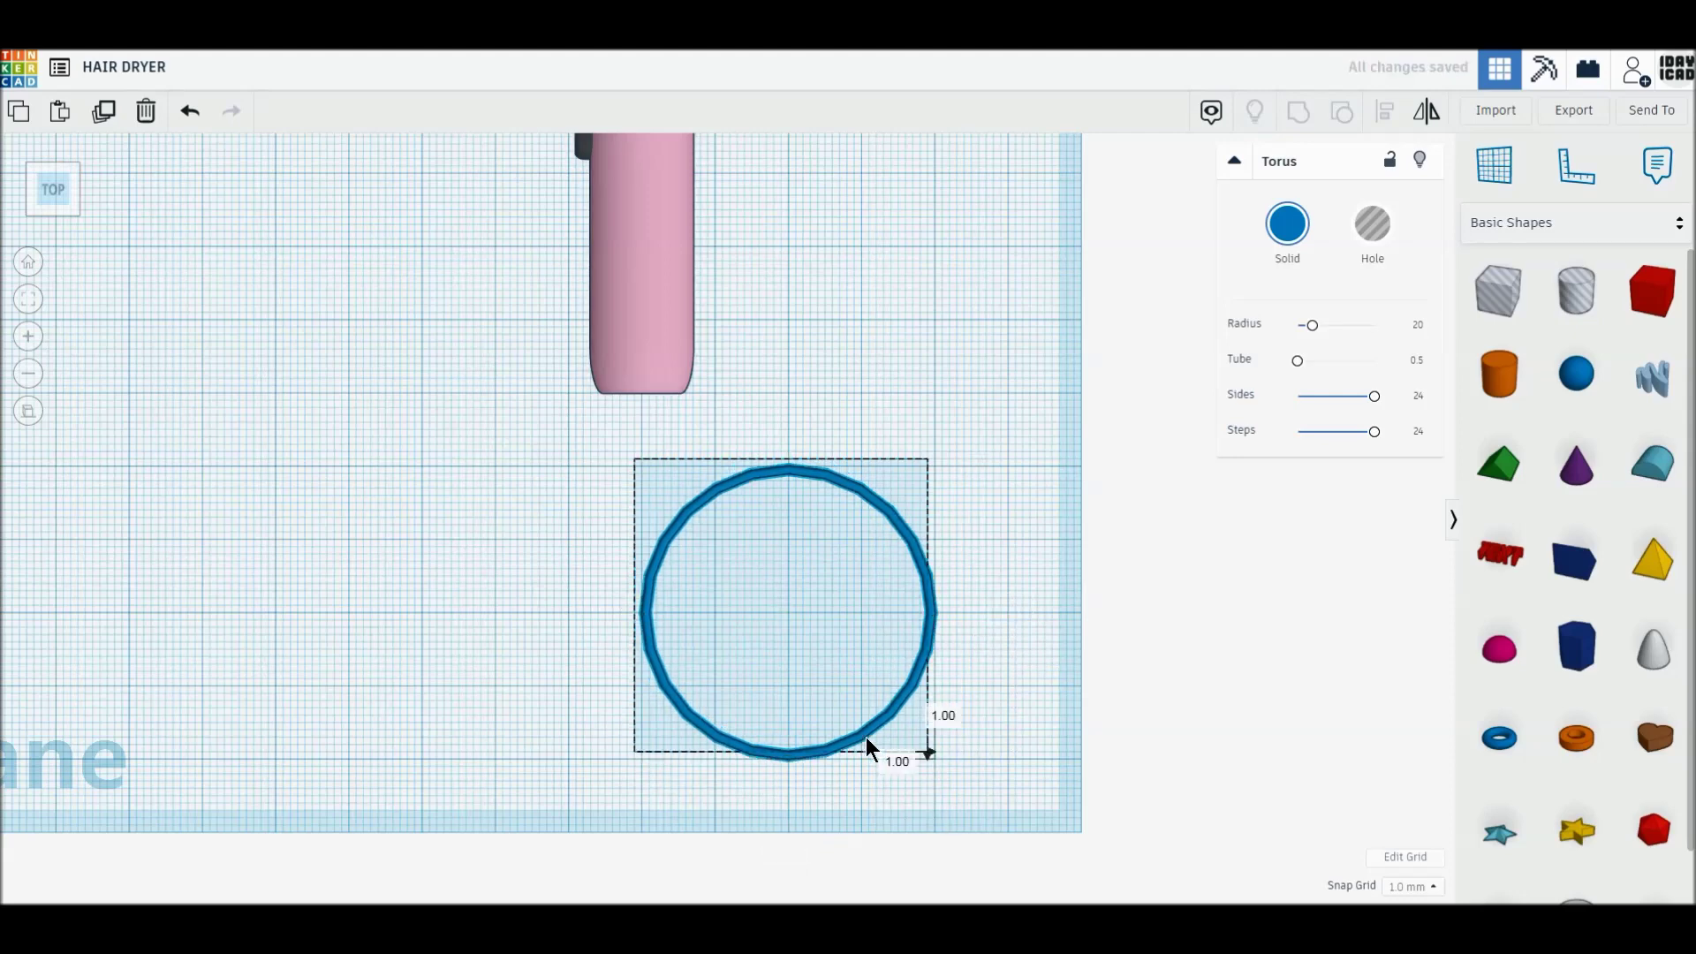
click(907, 701)
key(w)
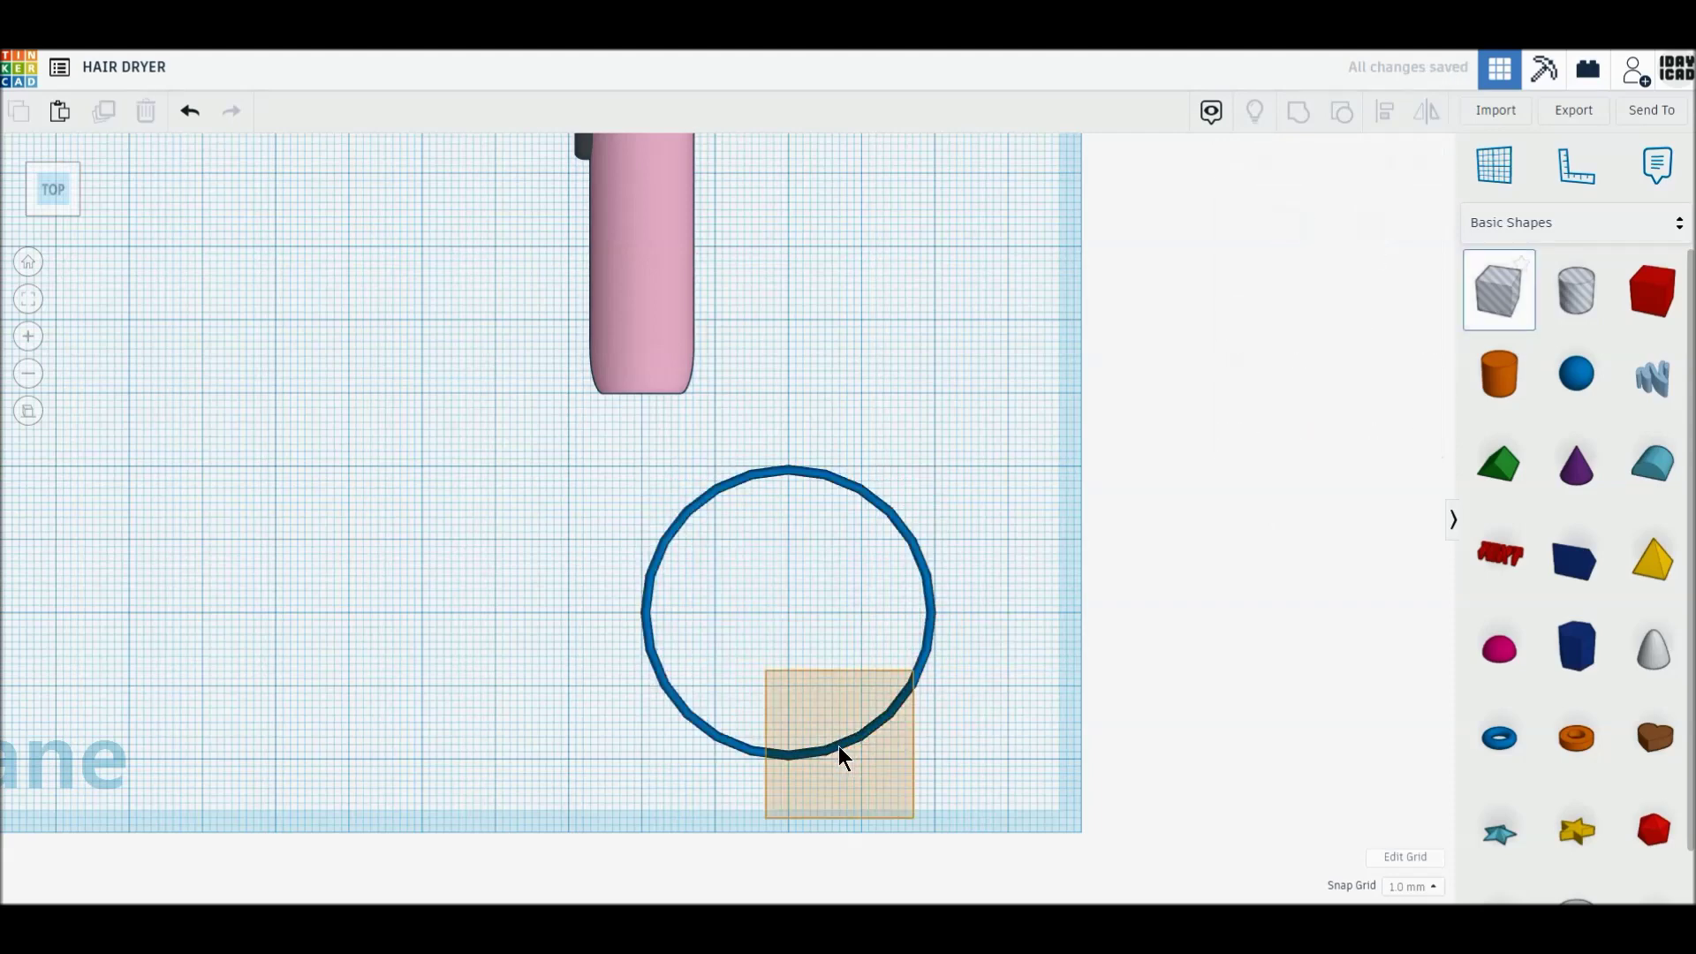
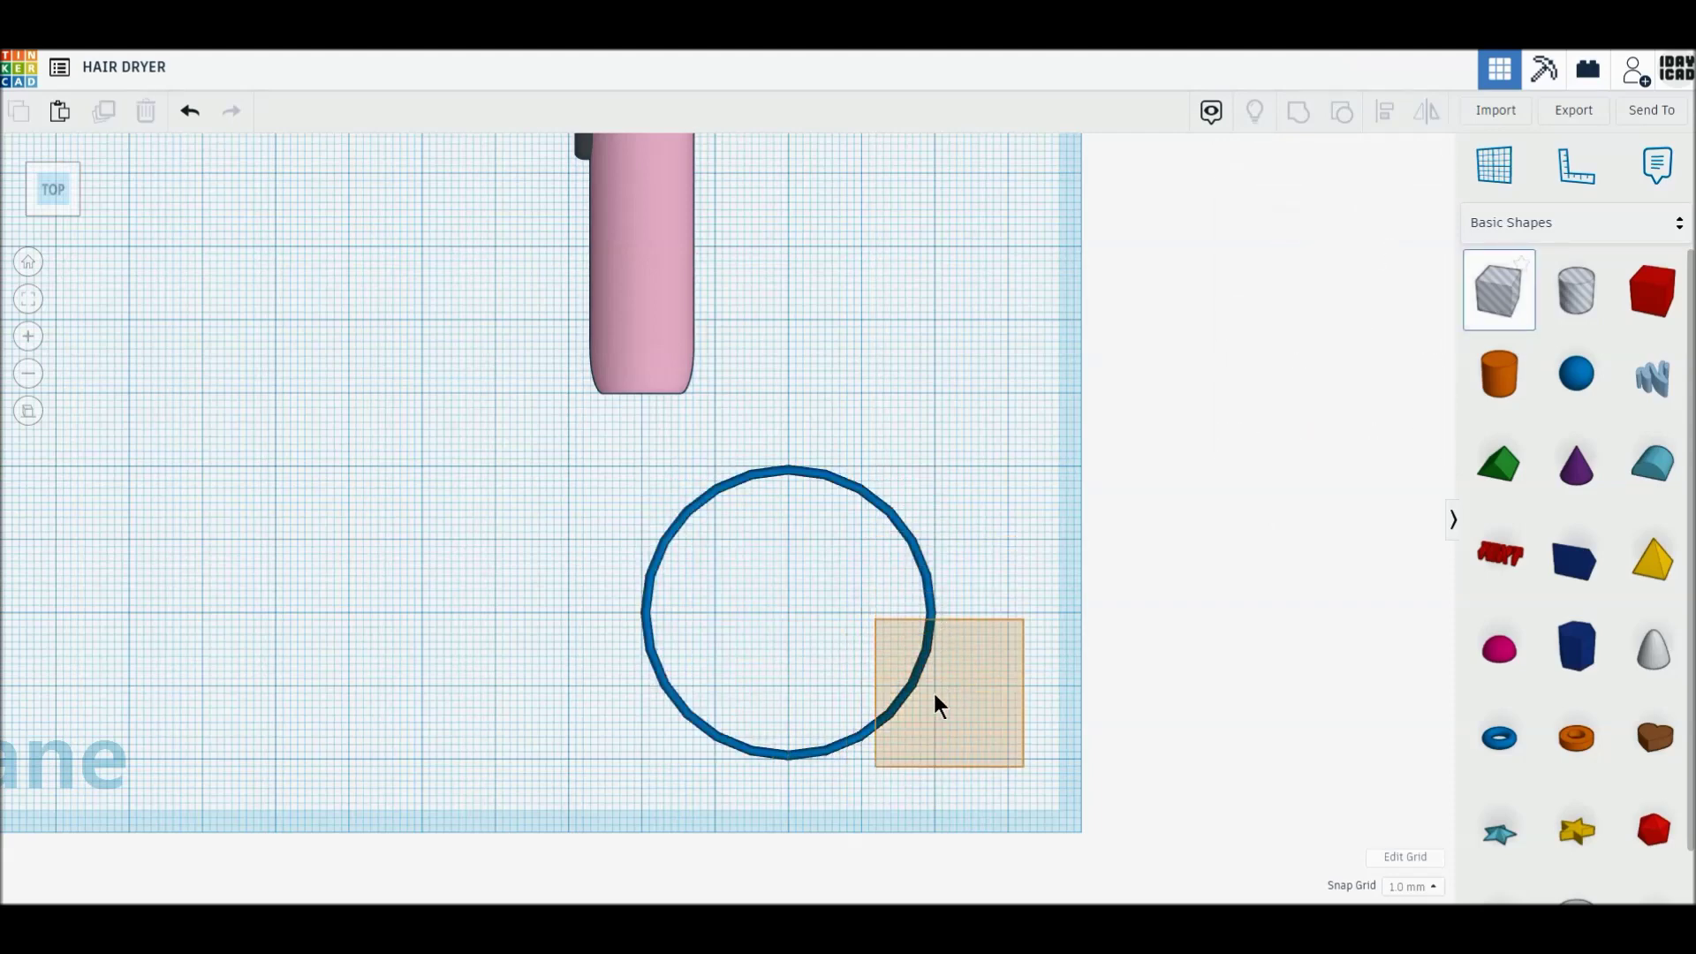
Place a 55 mm box hole and a second box hole over the ring, then group them into a quarter arc
click(862, 735)
drag(862, 664, 863, 408)
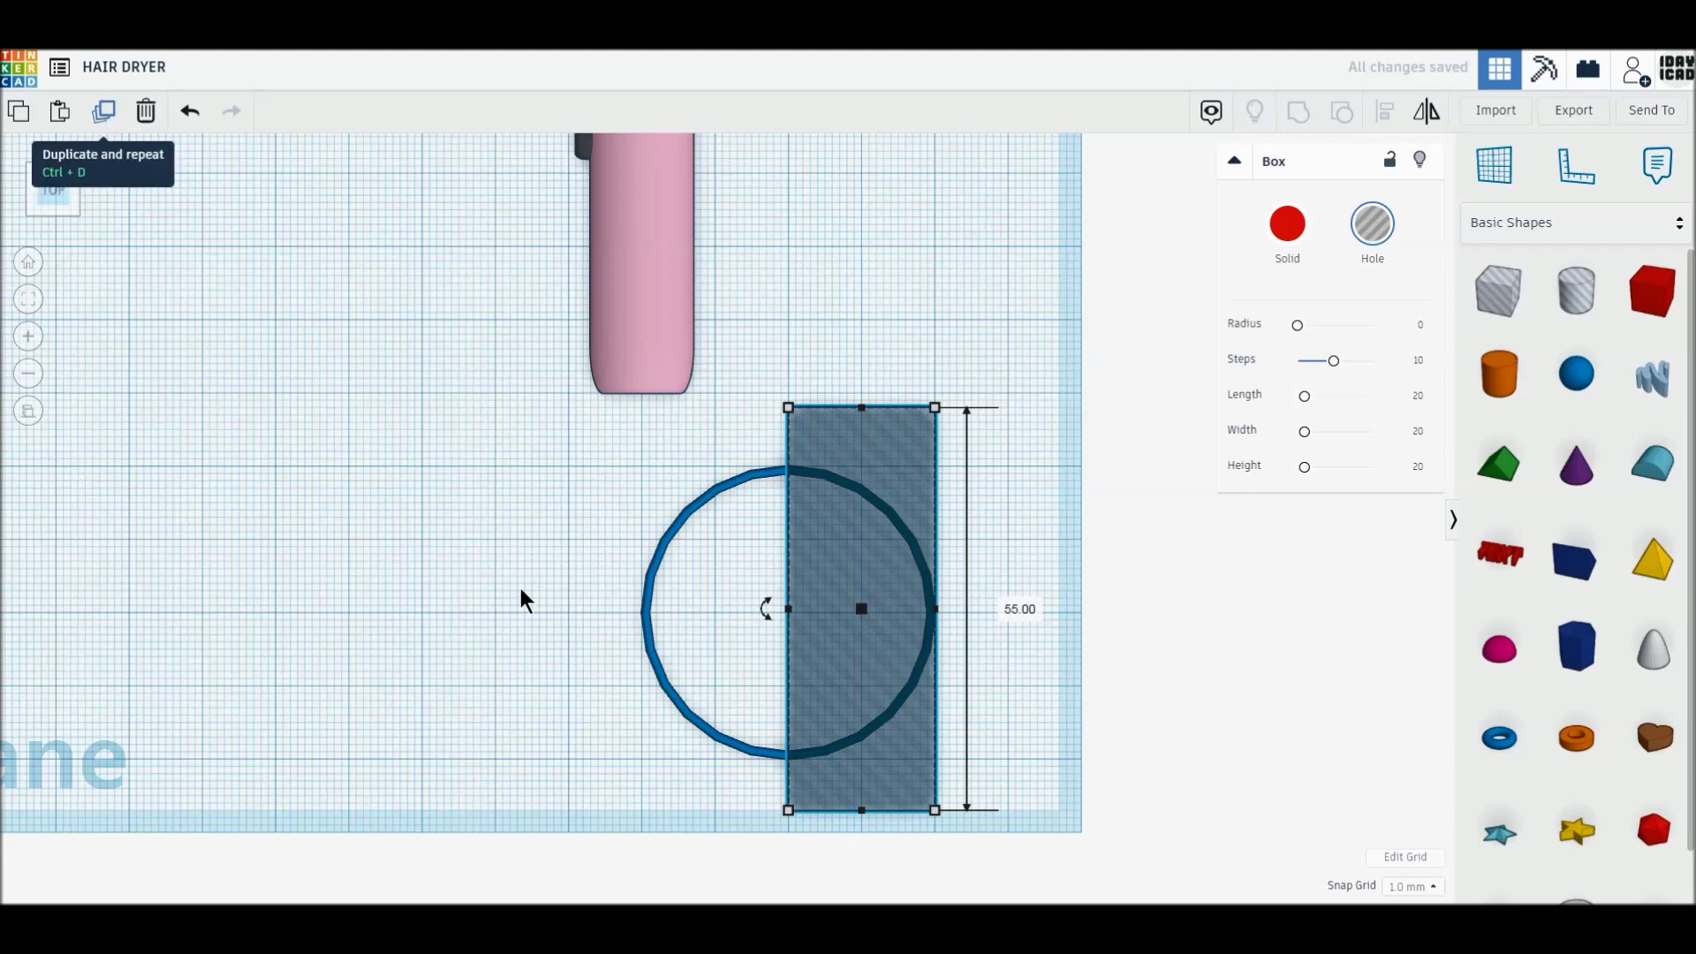
drag(788, 810, 598, 612)
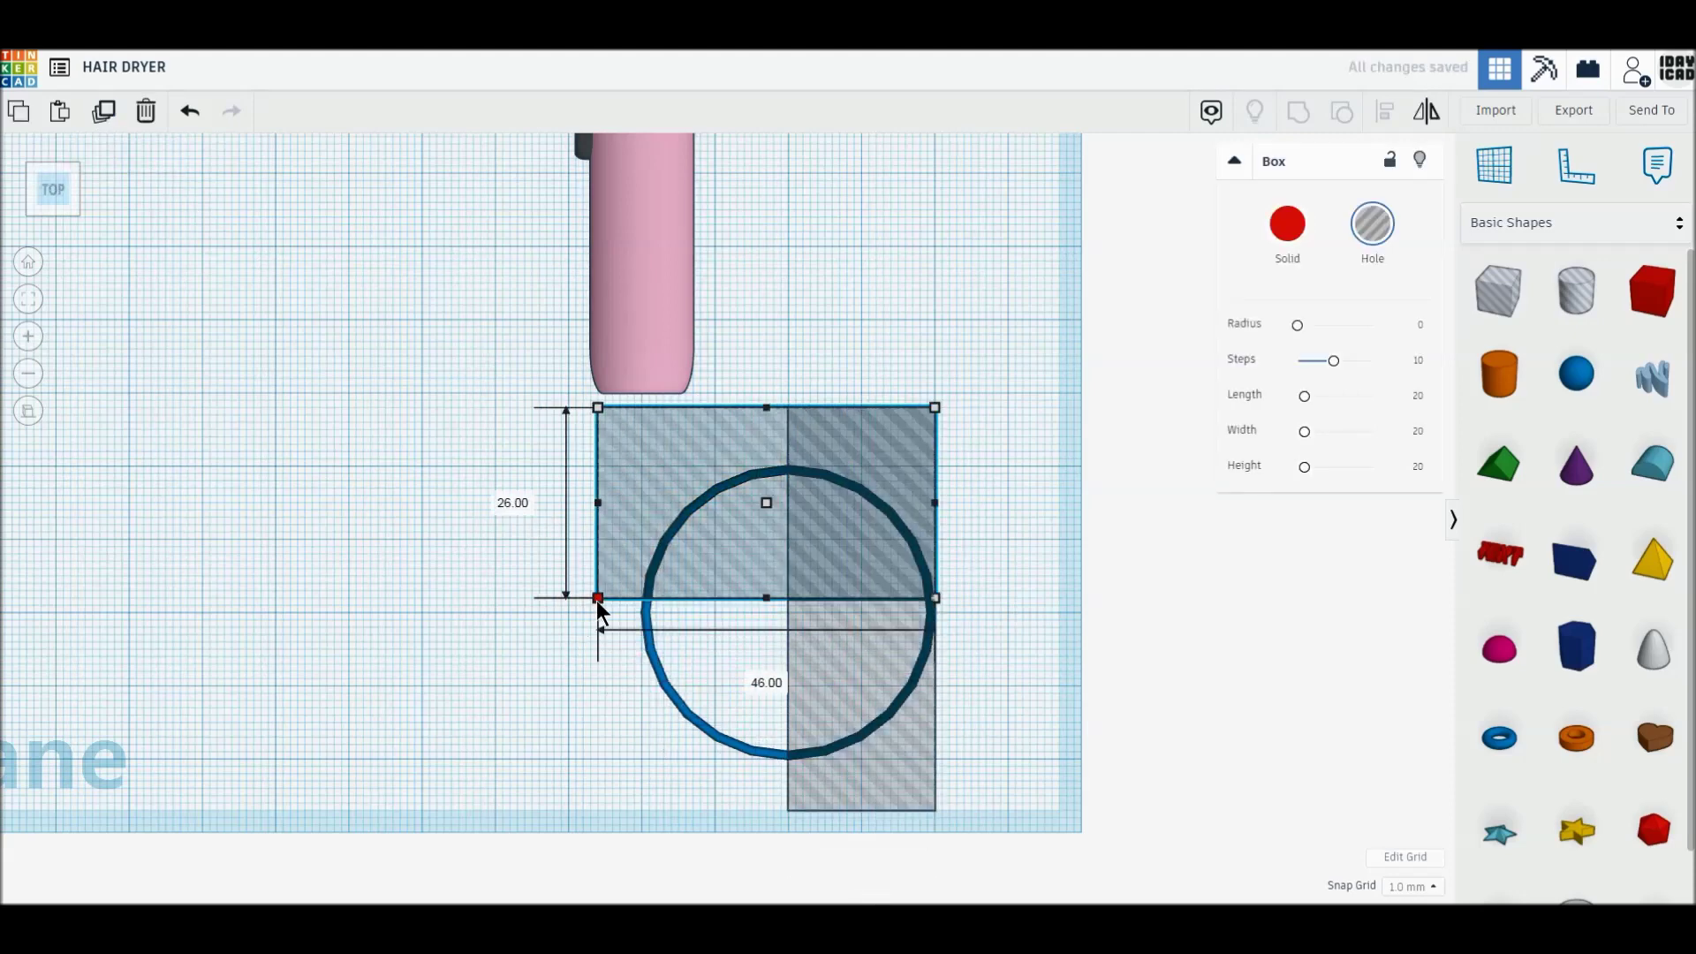
drag(427, 484, 946, 805)
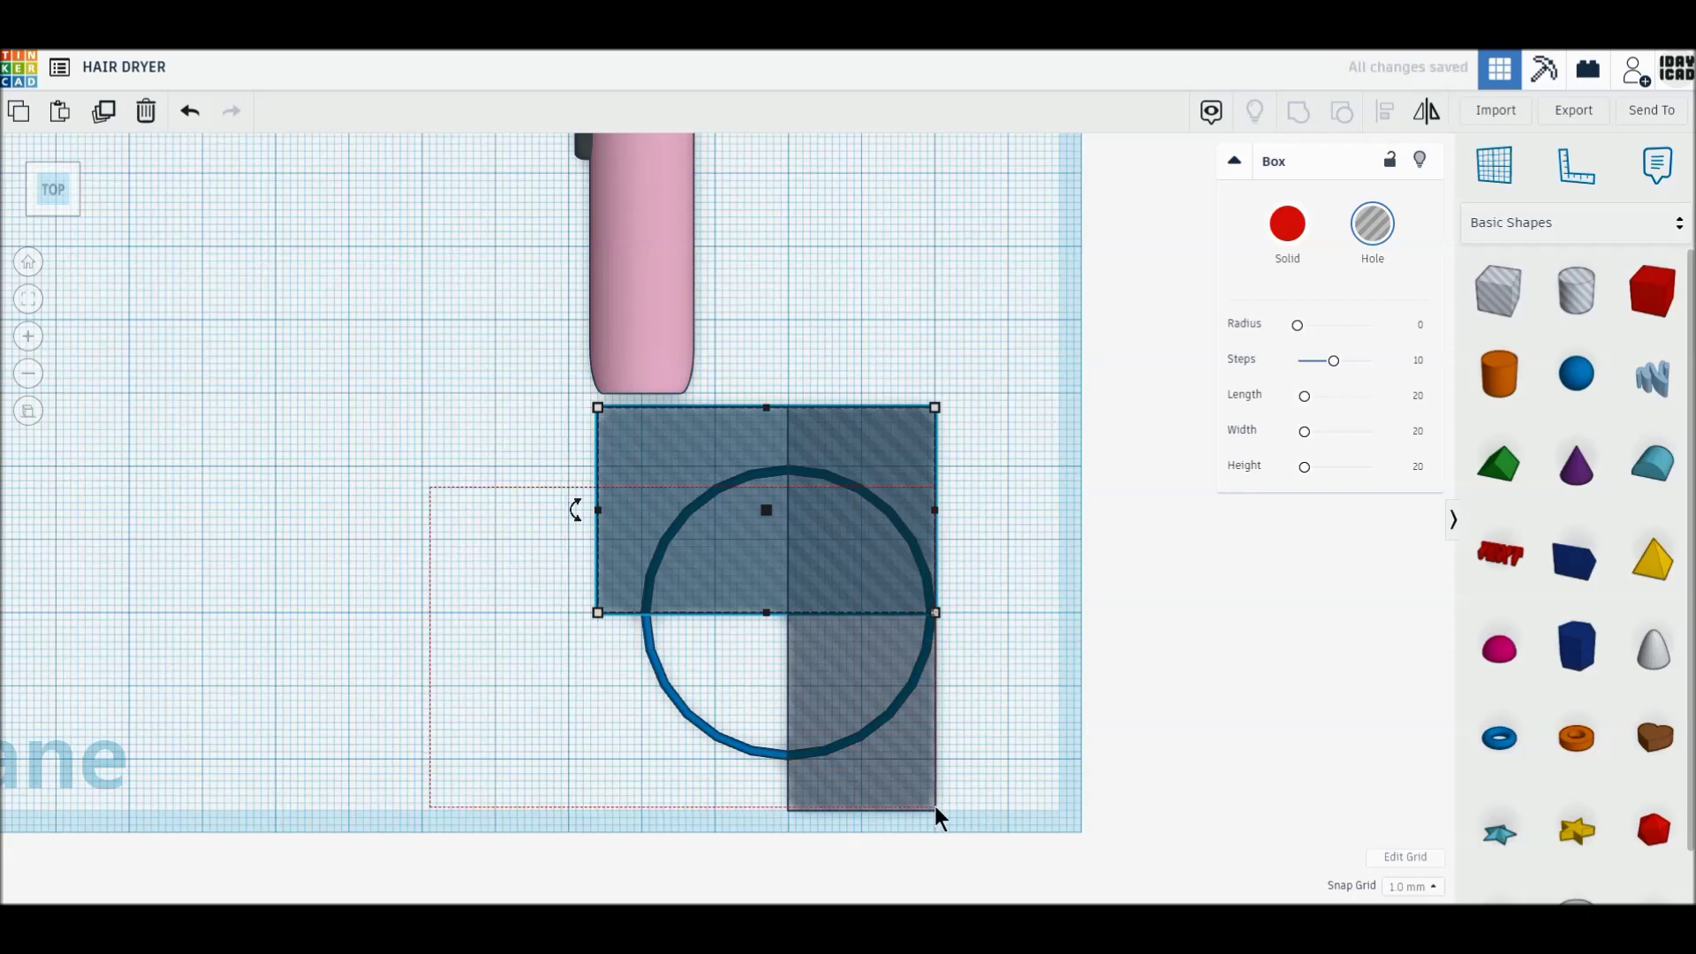
click(1298, 113)
click(1287, 228)
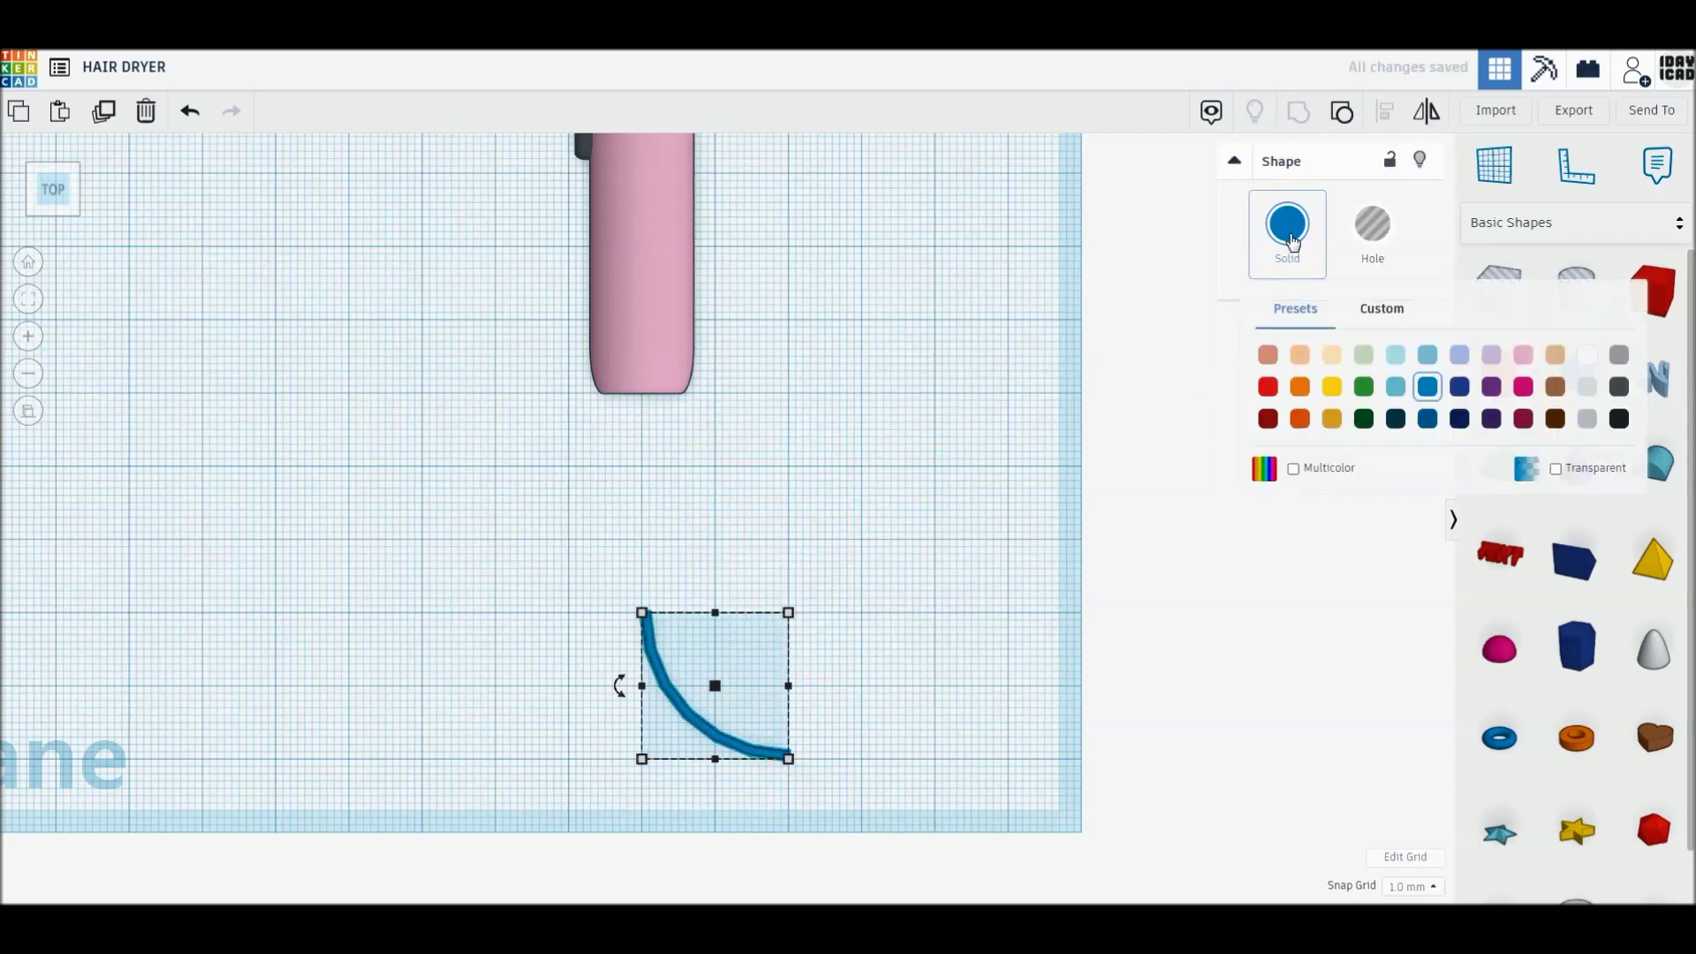
Colour the arc dark grey, move it to the handle's end, and size it 40 × 40 mm
click(1619, 389)
drag(755, 751, 778, 534)
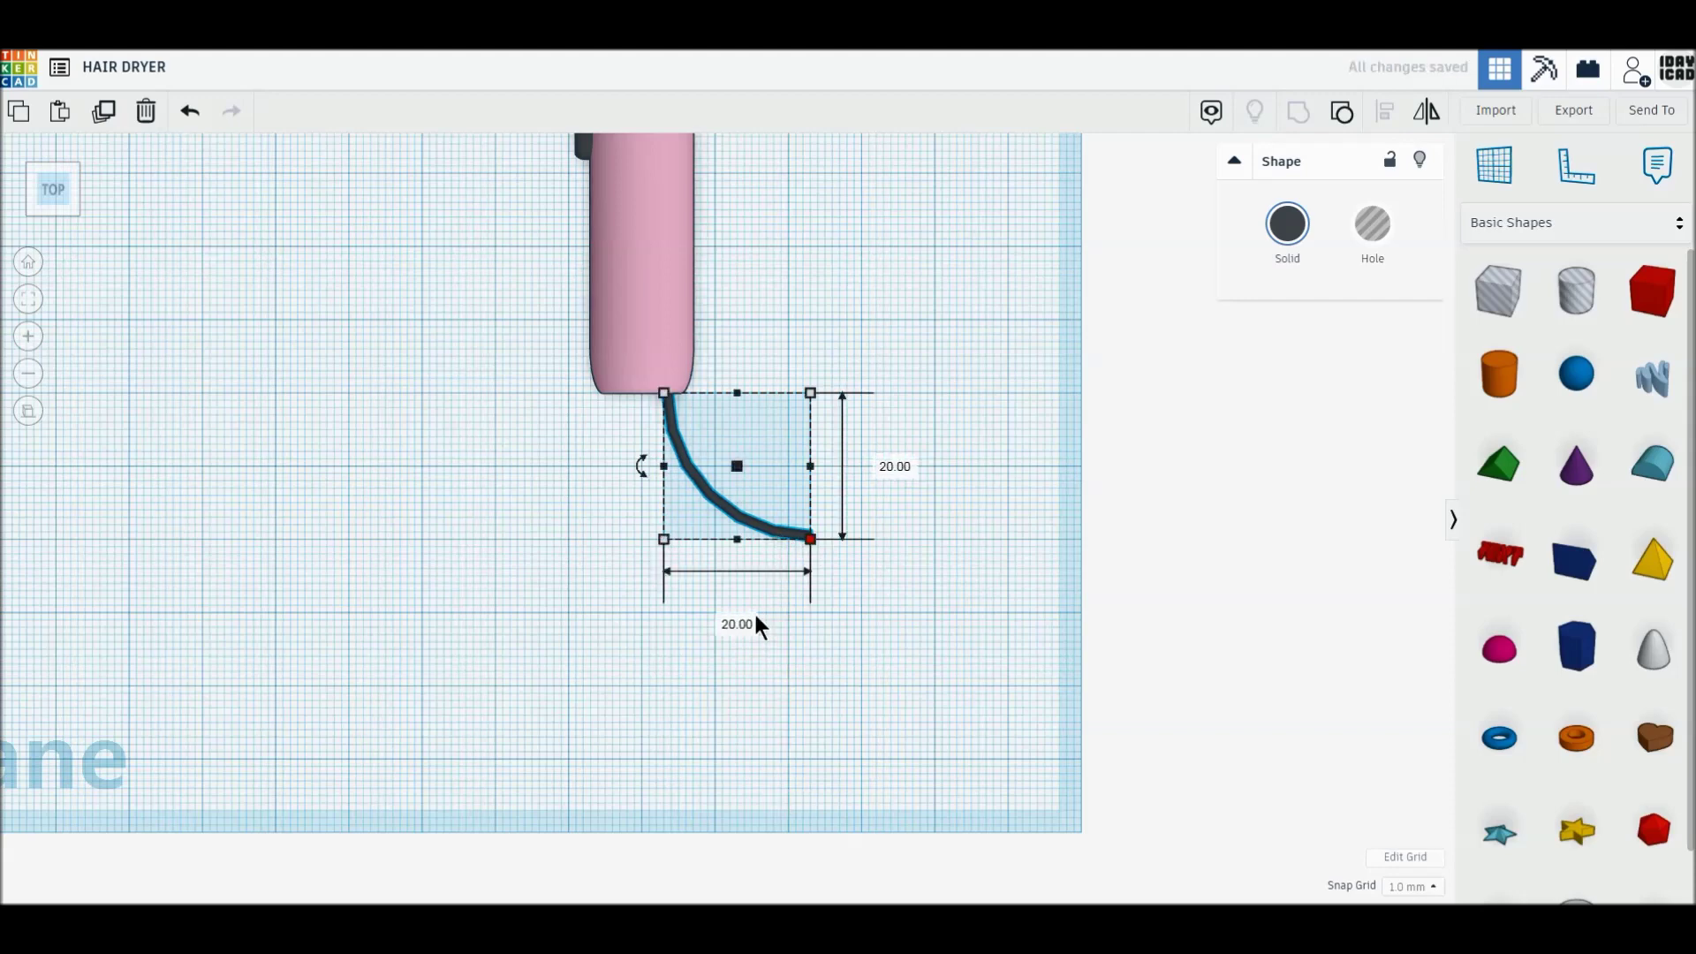
text(0)
key(Return)
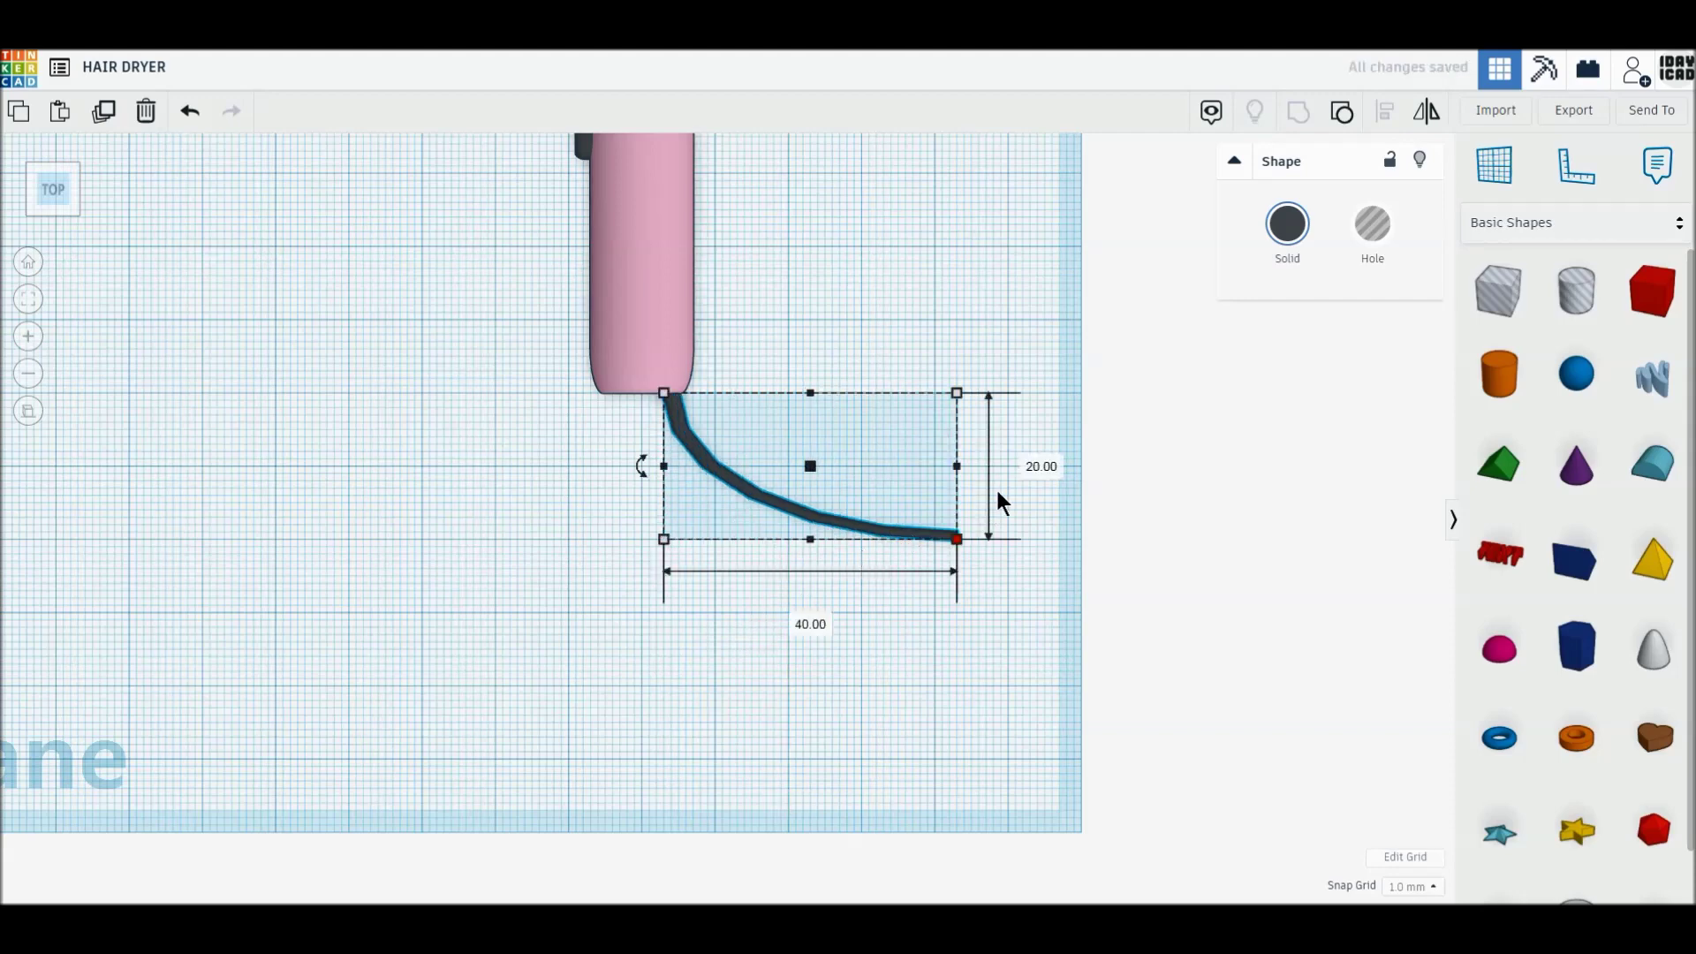
text(40)
key(Return)
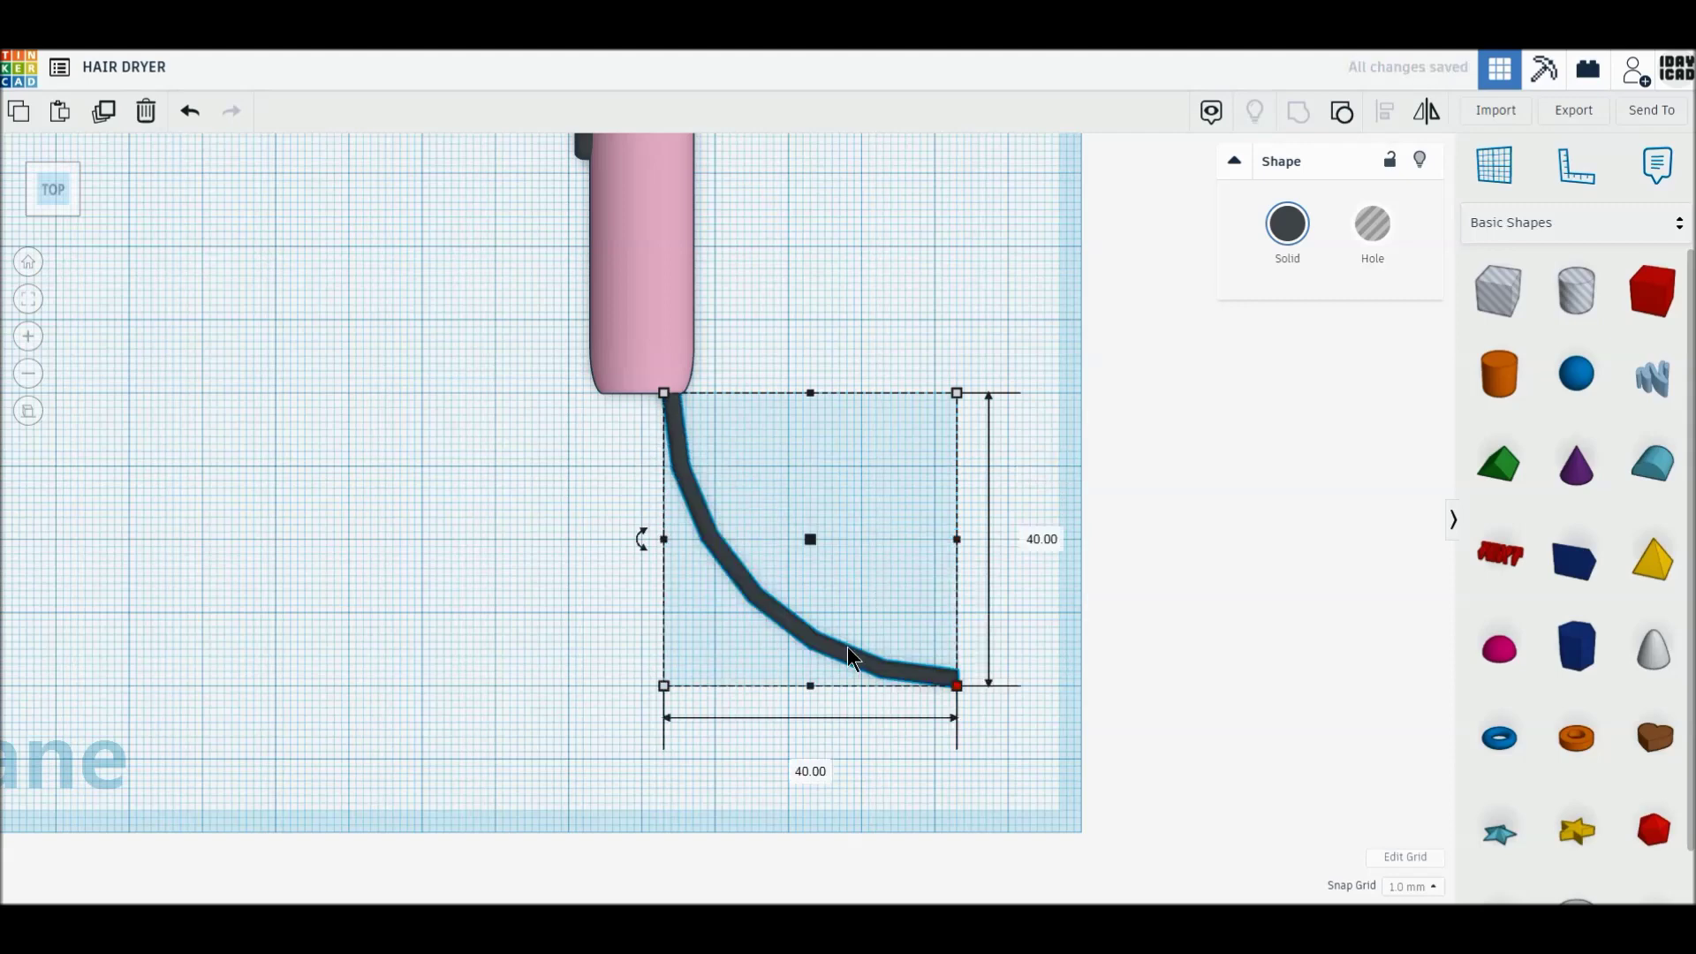
Align all hair dryer parts, including the cord, on the middle line
right_drag(847, 646, 850, 579)
scroll(824, 707, down, 3)
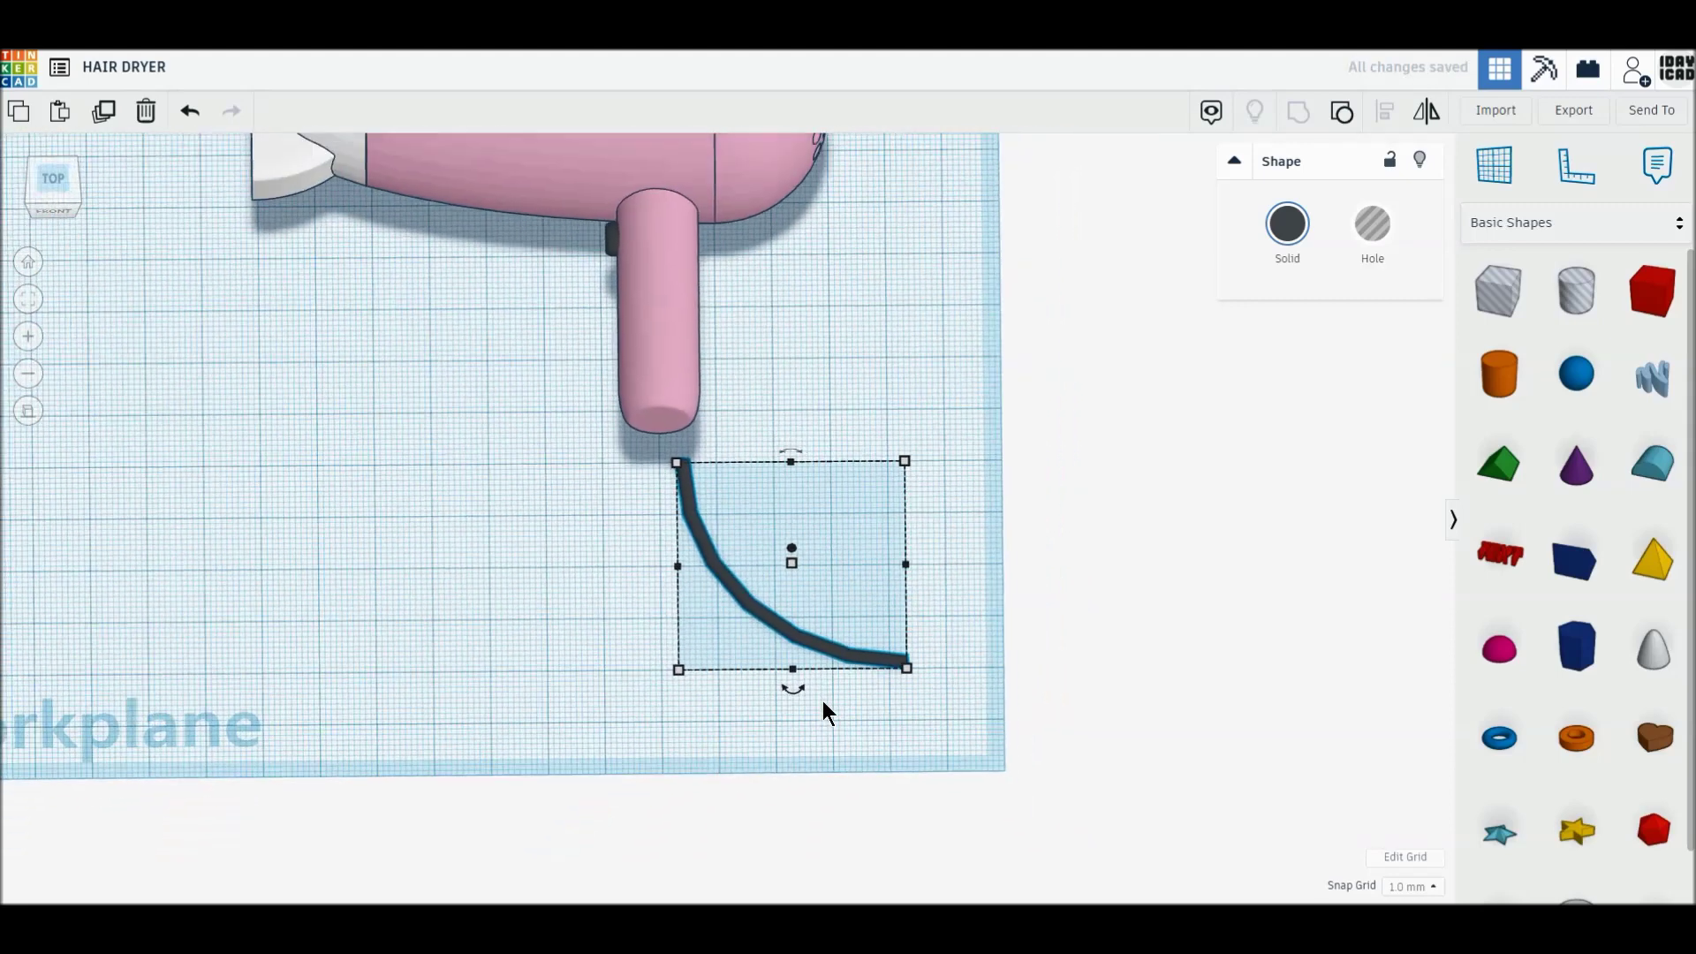
drag(226, 177, 1006, 747)
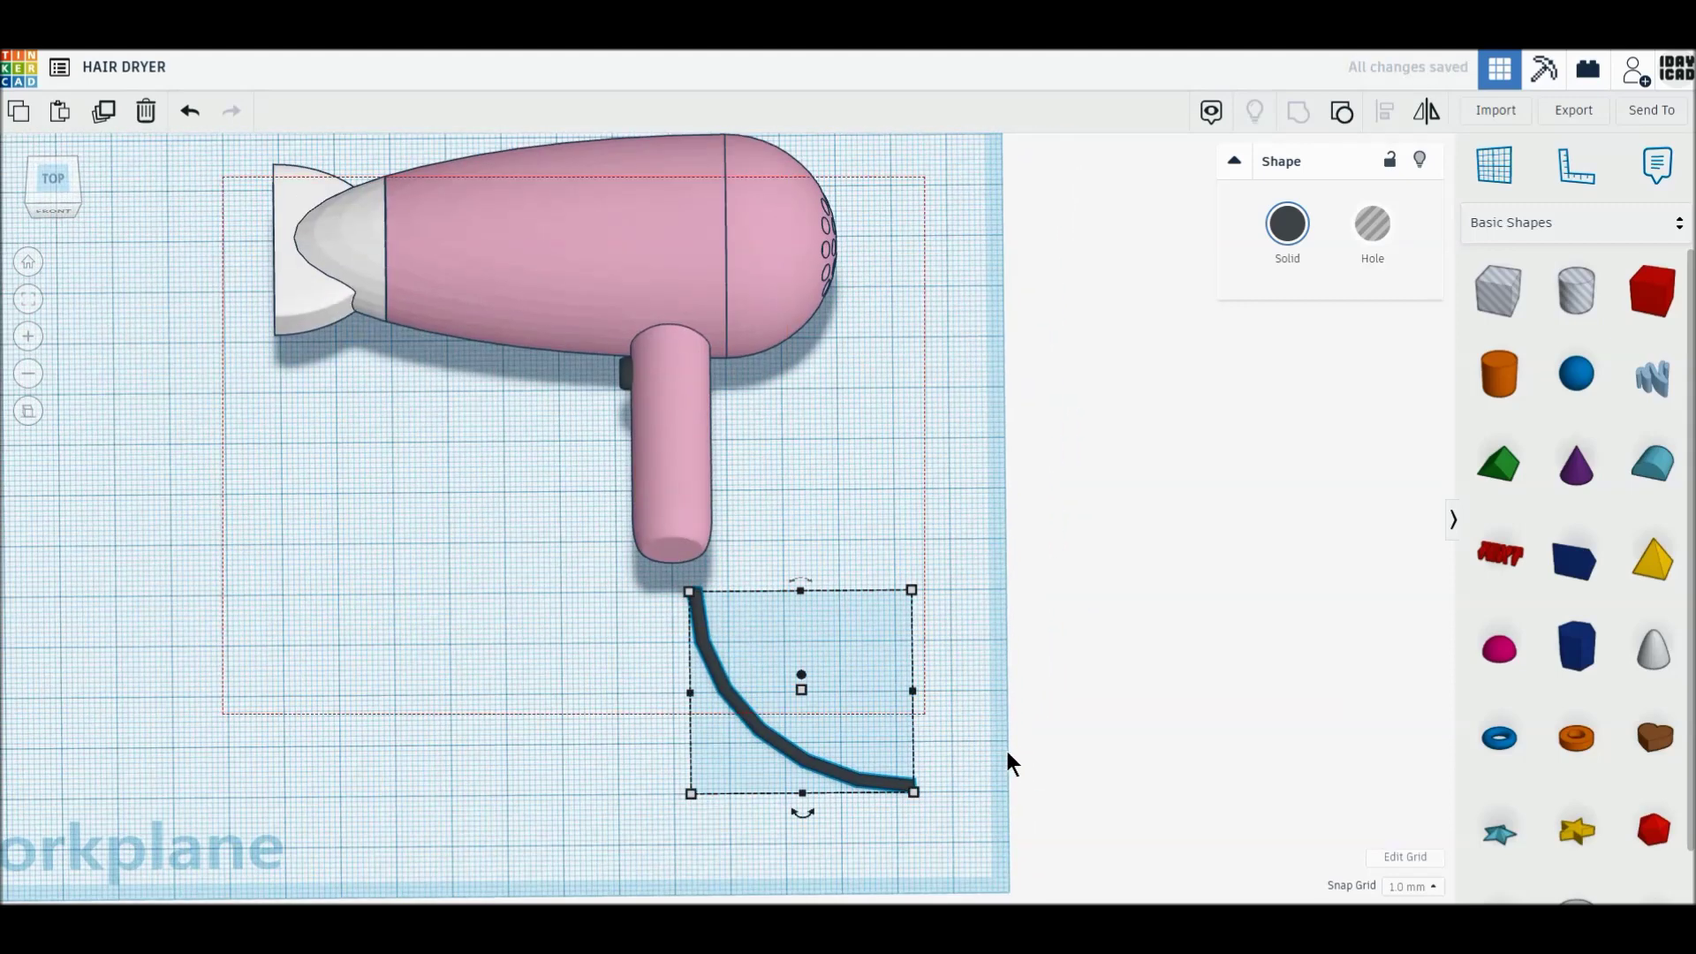
click(1385, 111)
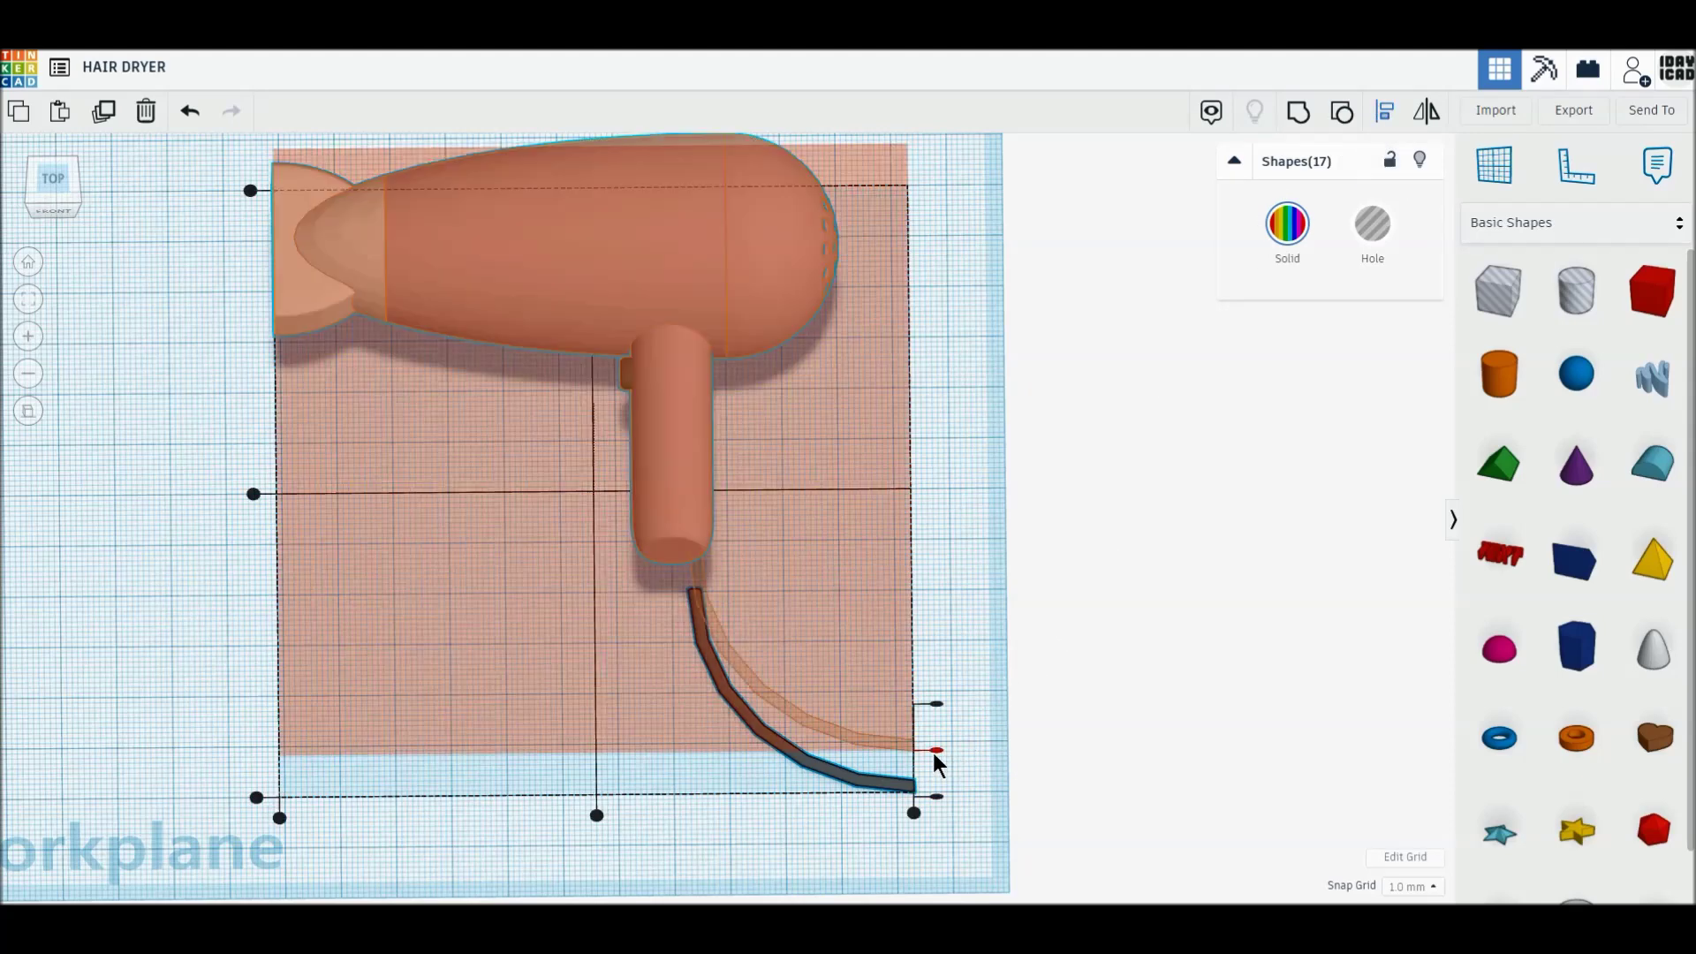
click(935, 751)
click(1080, 677)
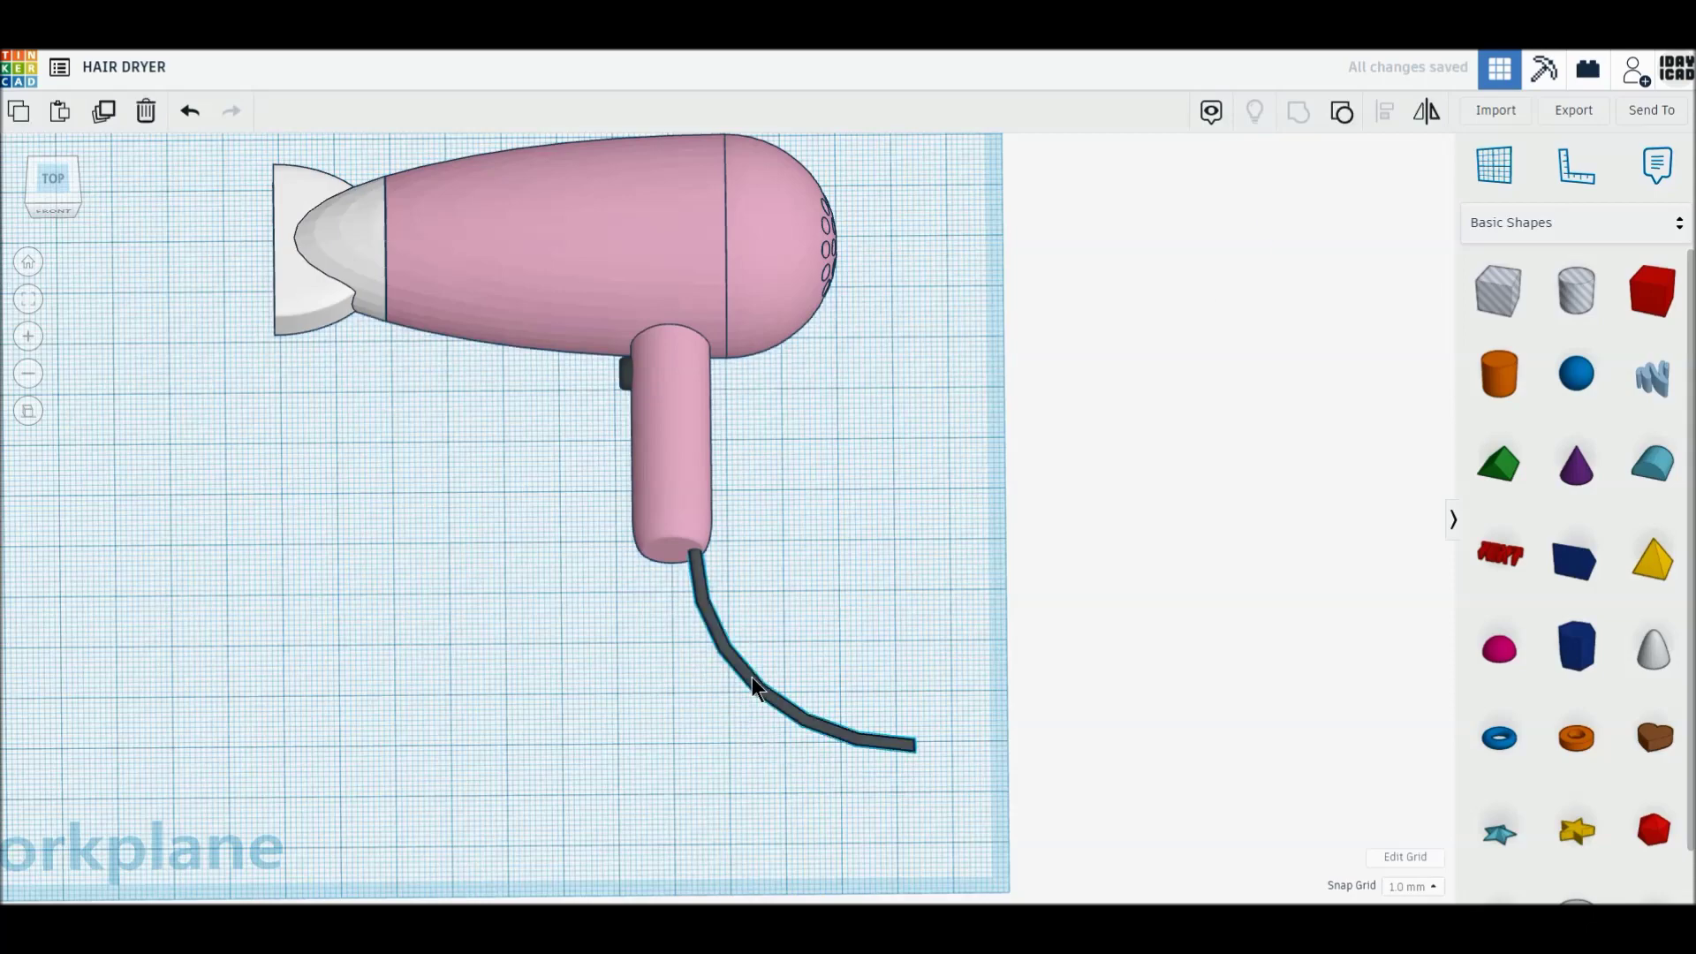
click(751, 677)
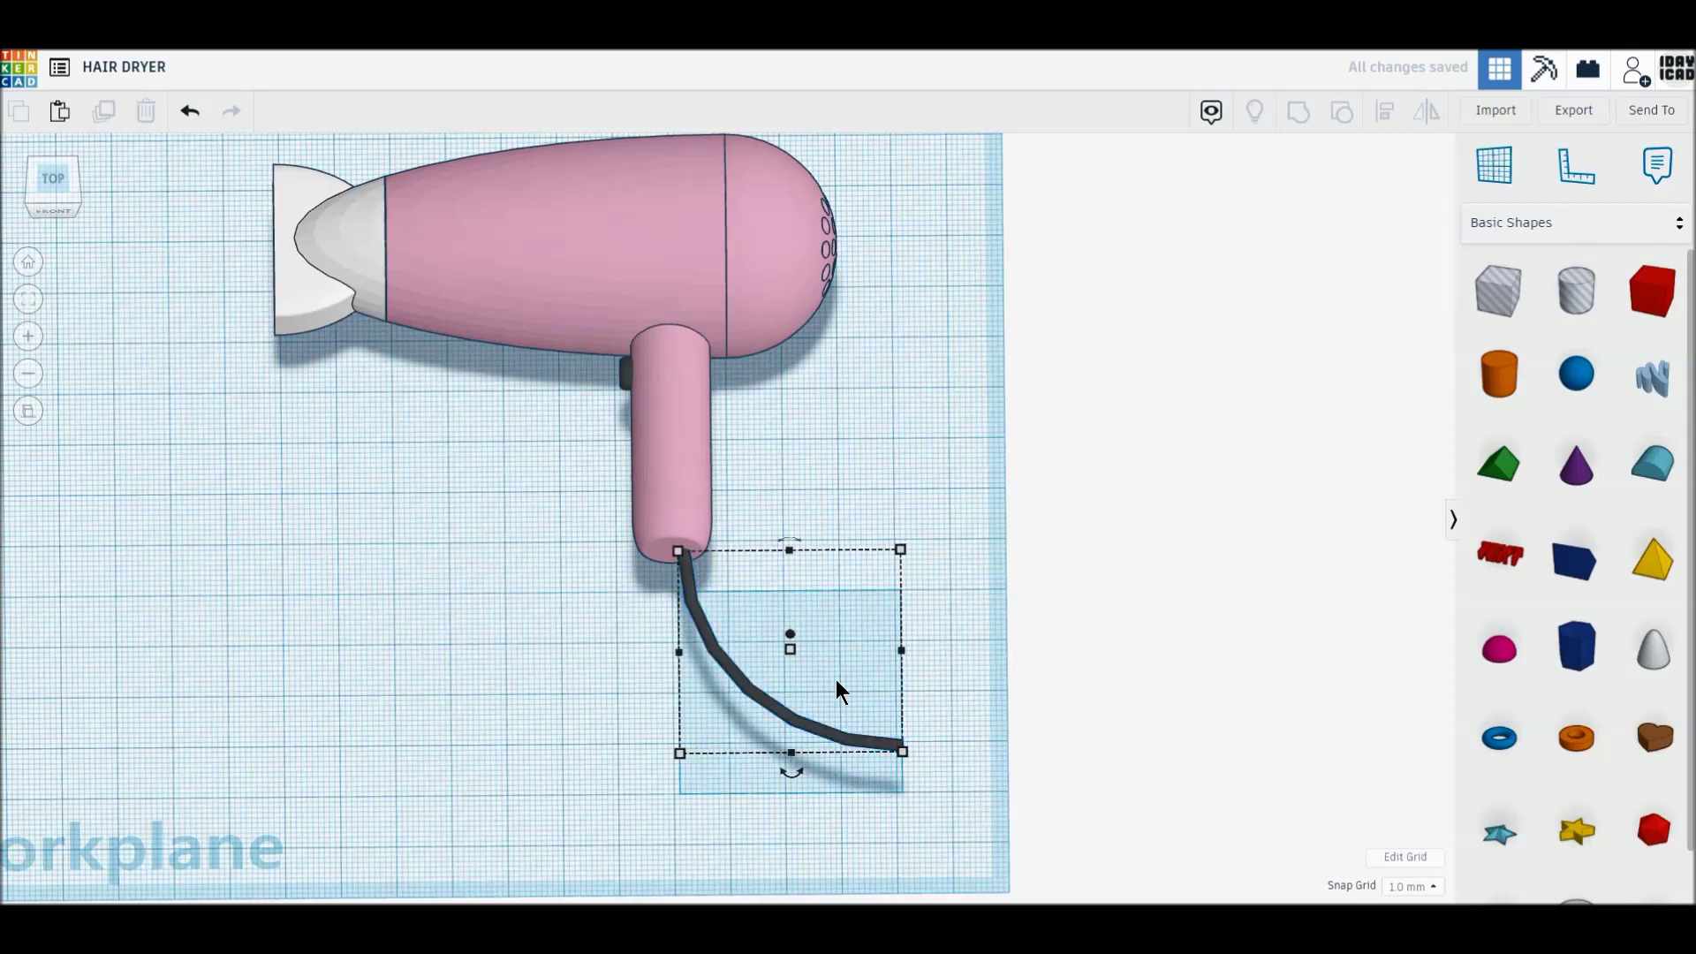
click(624, 671)
scroll(574, 689, down, 2)
Rotate all 17 hair dryer parts by 67.5° tilt and -22.5° around vertical
right_drag(492, 720, 704, 712)
drag(242, 288, 956, 768)
right_drag(765, 779, 769, 460)
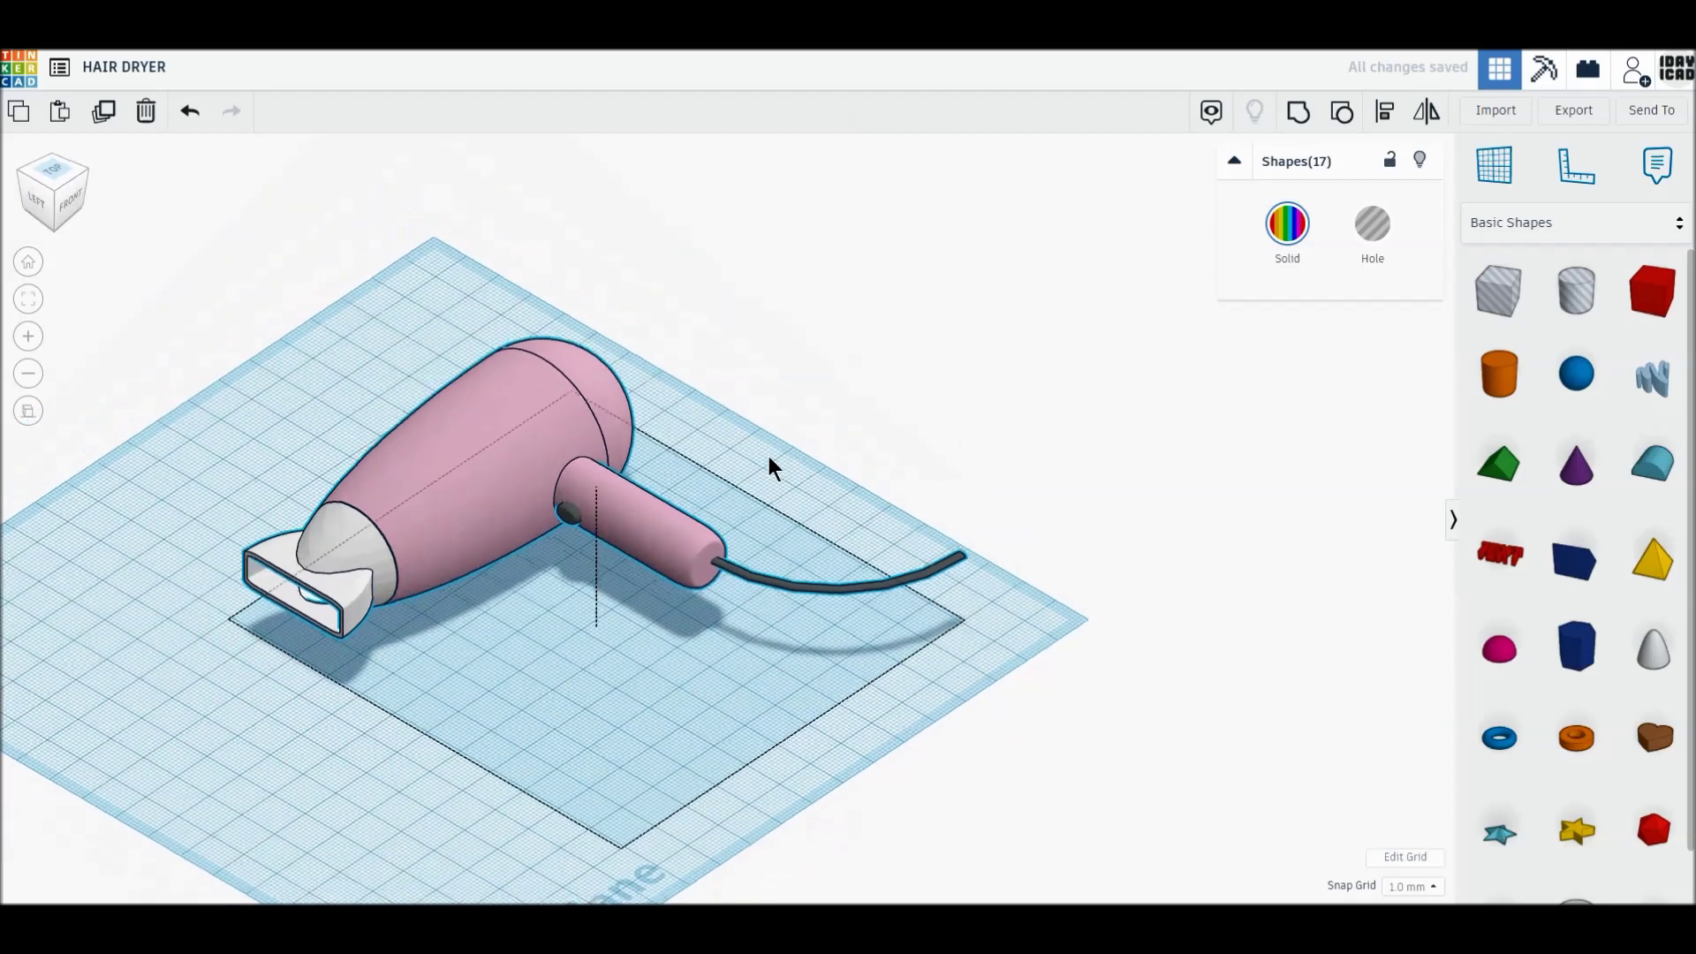
drag(772, 355, 867, 448)
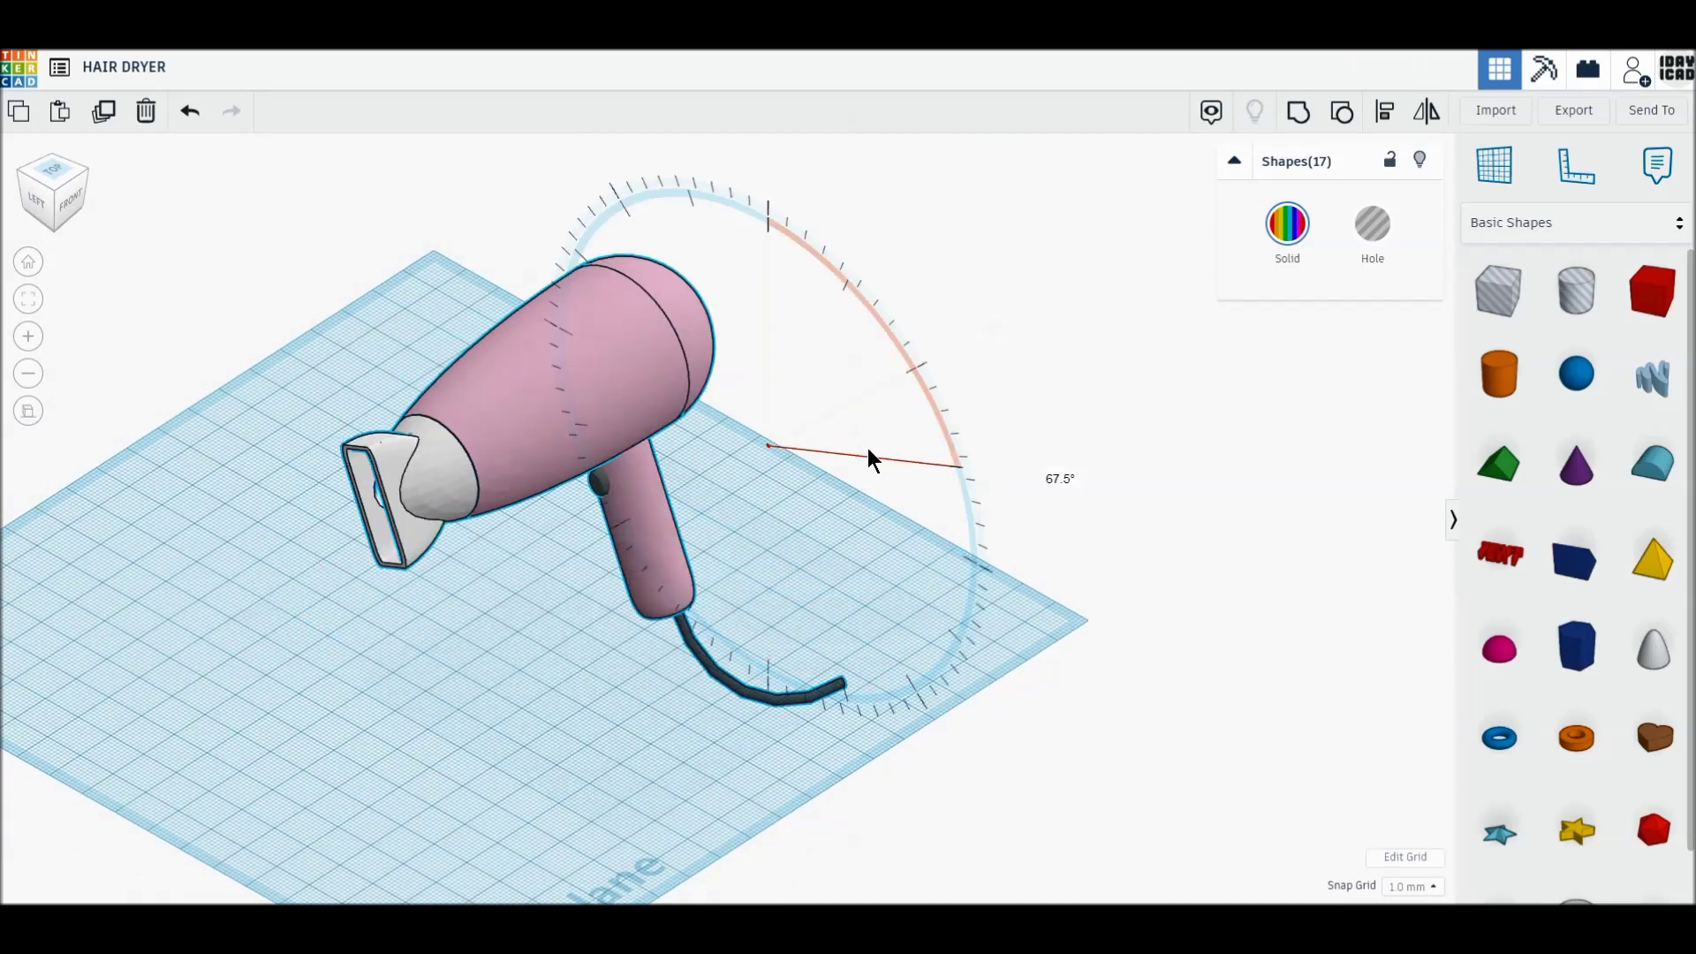
drag(685, 671, 771, 653)
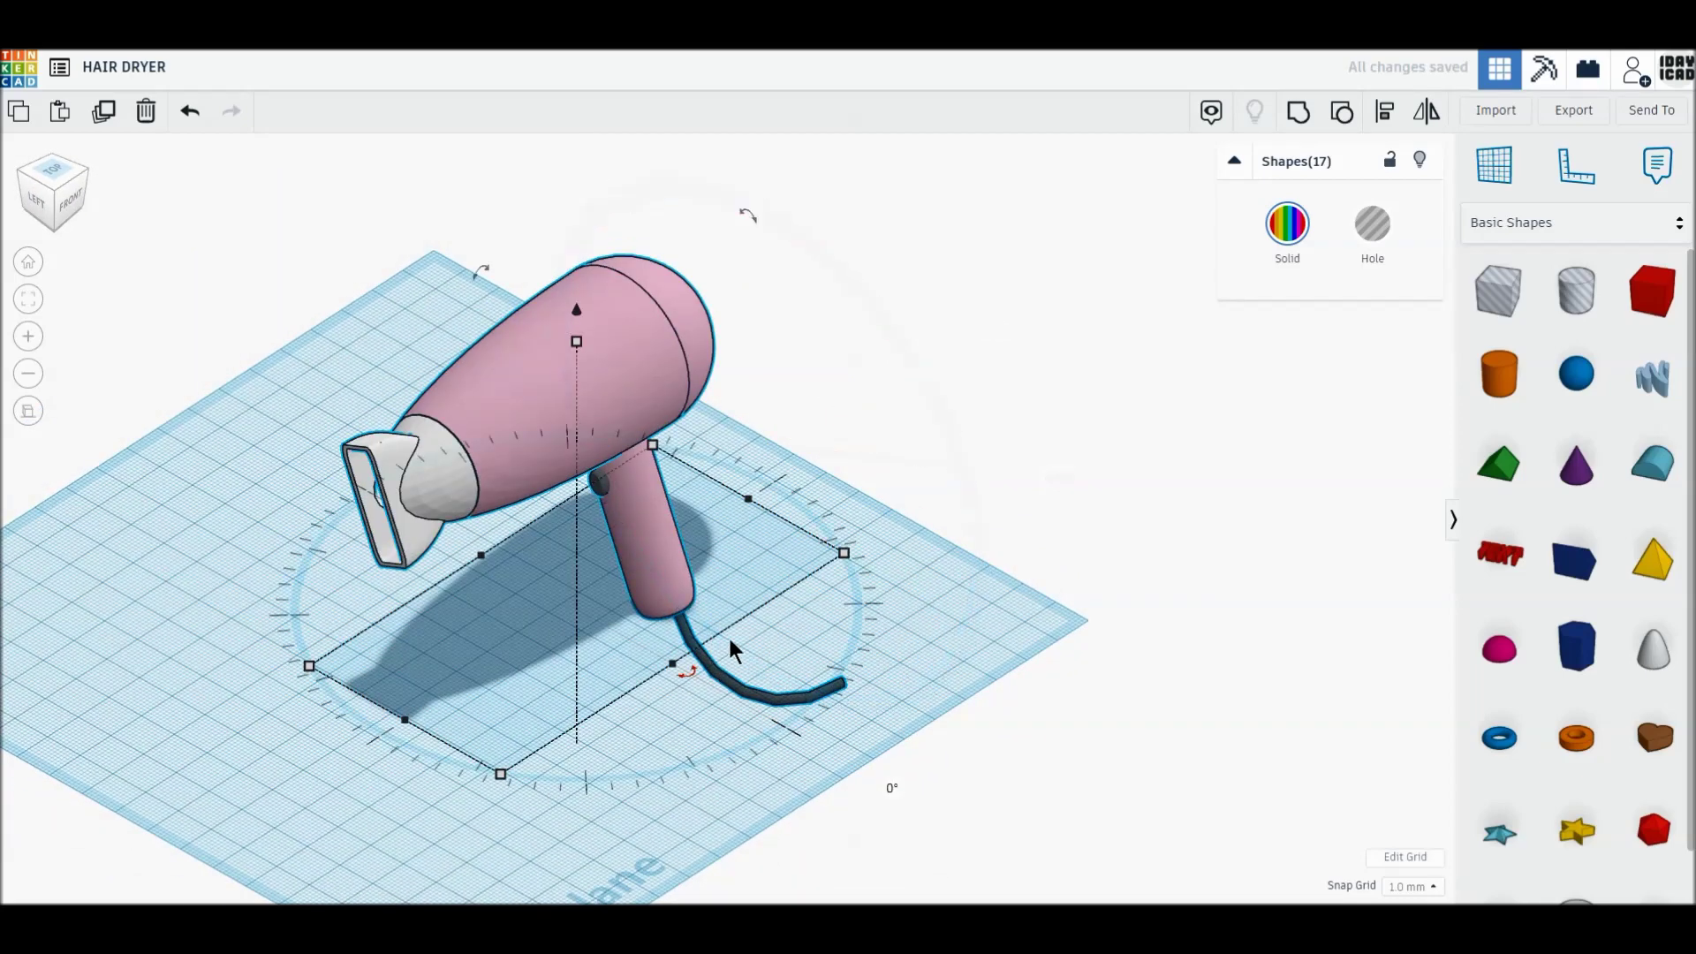
Set the hair dryer's elevation to 0 and move it left across the workplane
click(28, 411)
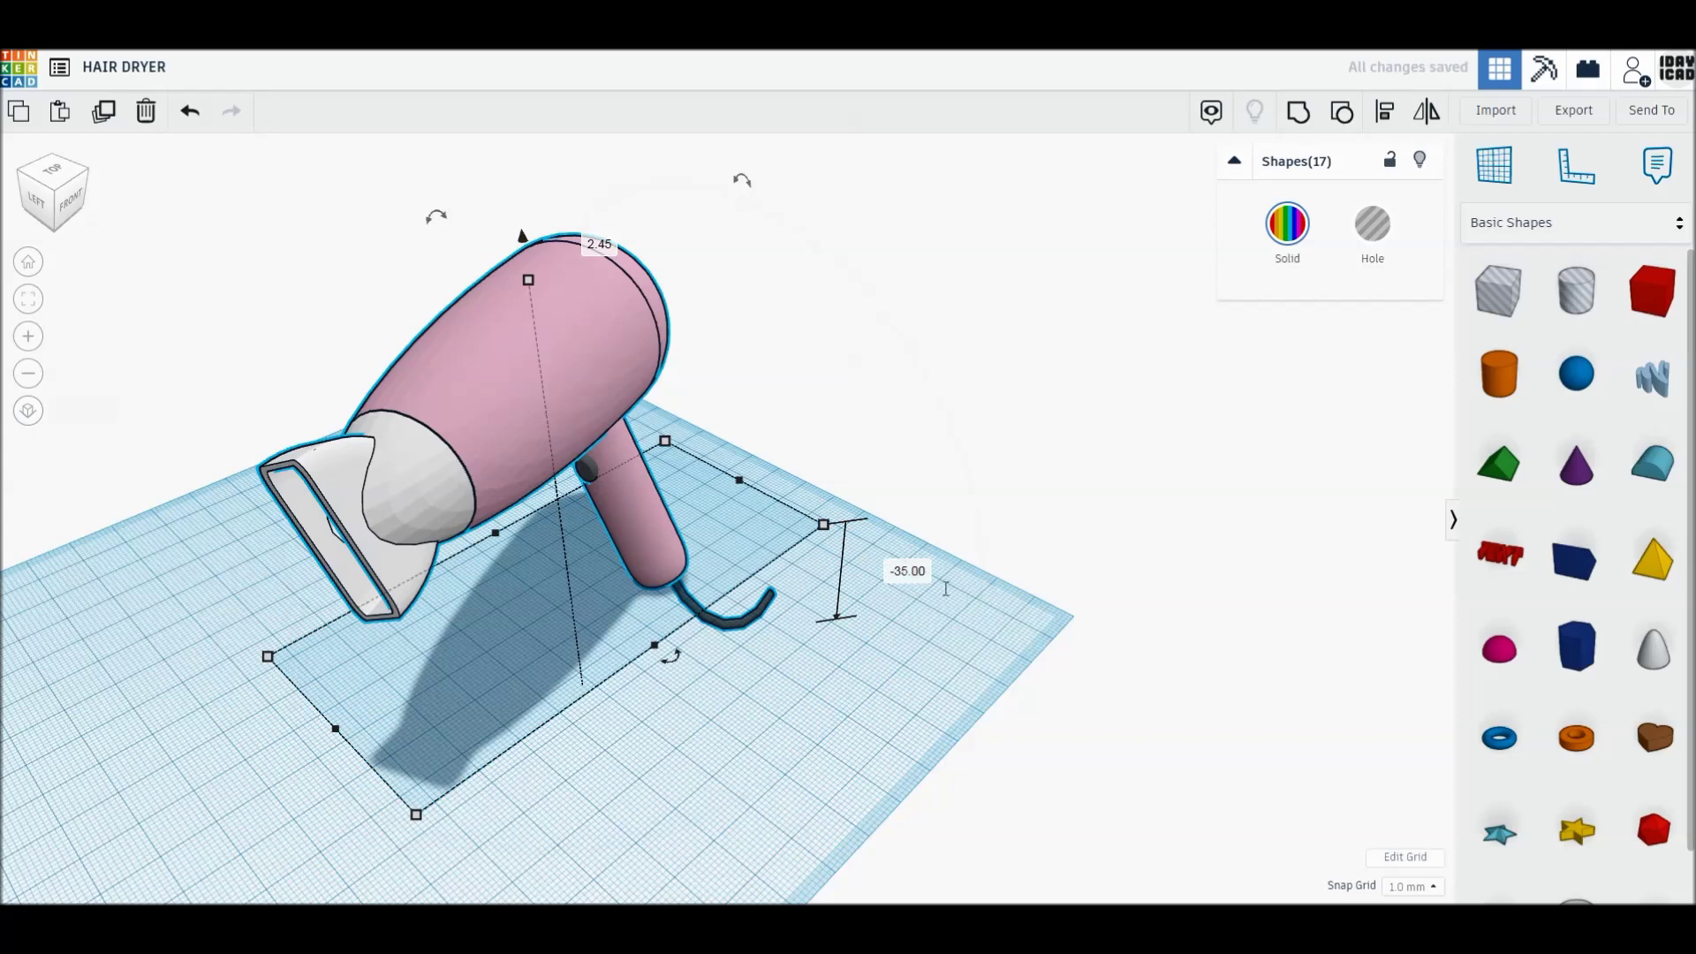
text(0)
key(Return)
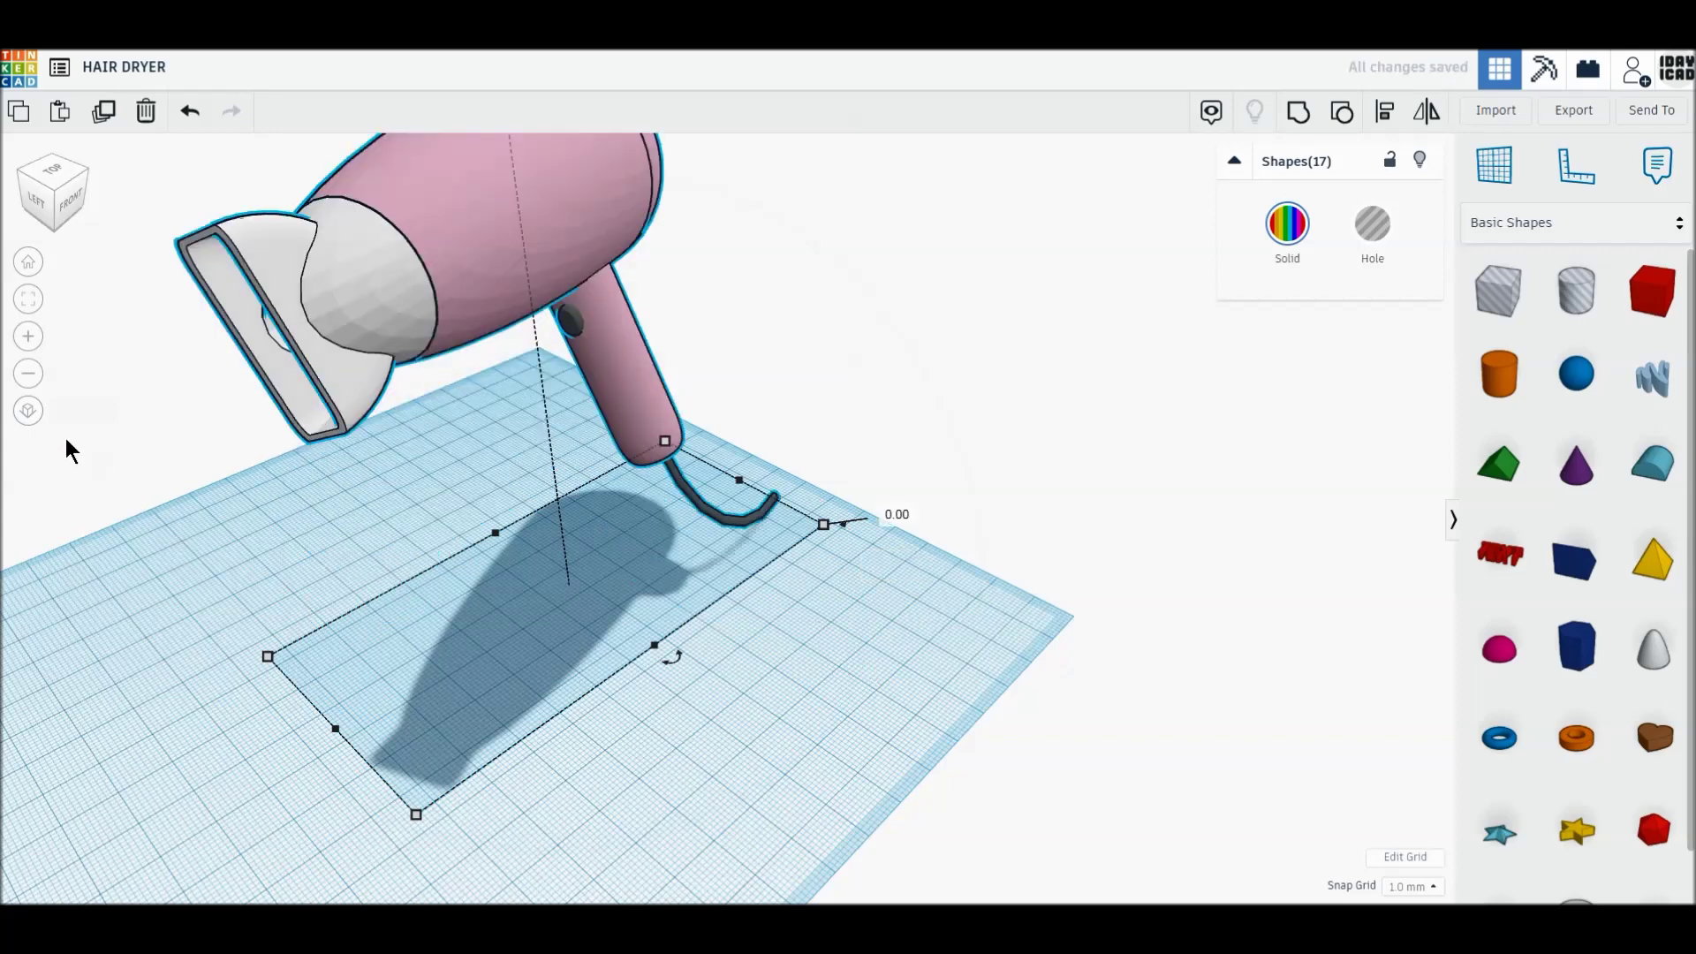
click(28, 264)
scroll(373, 371, up, 3)
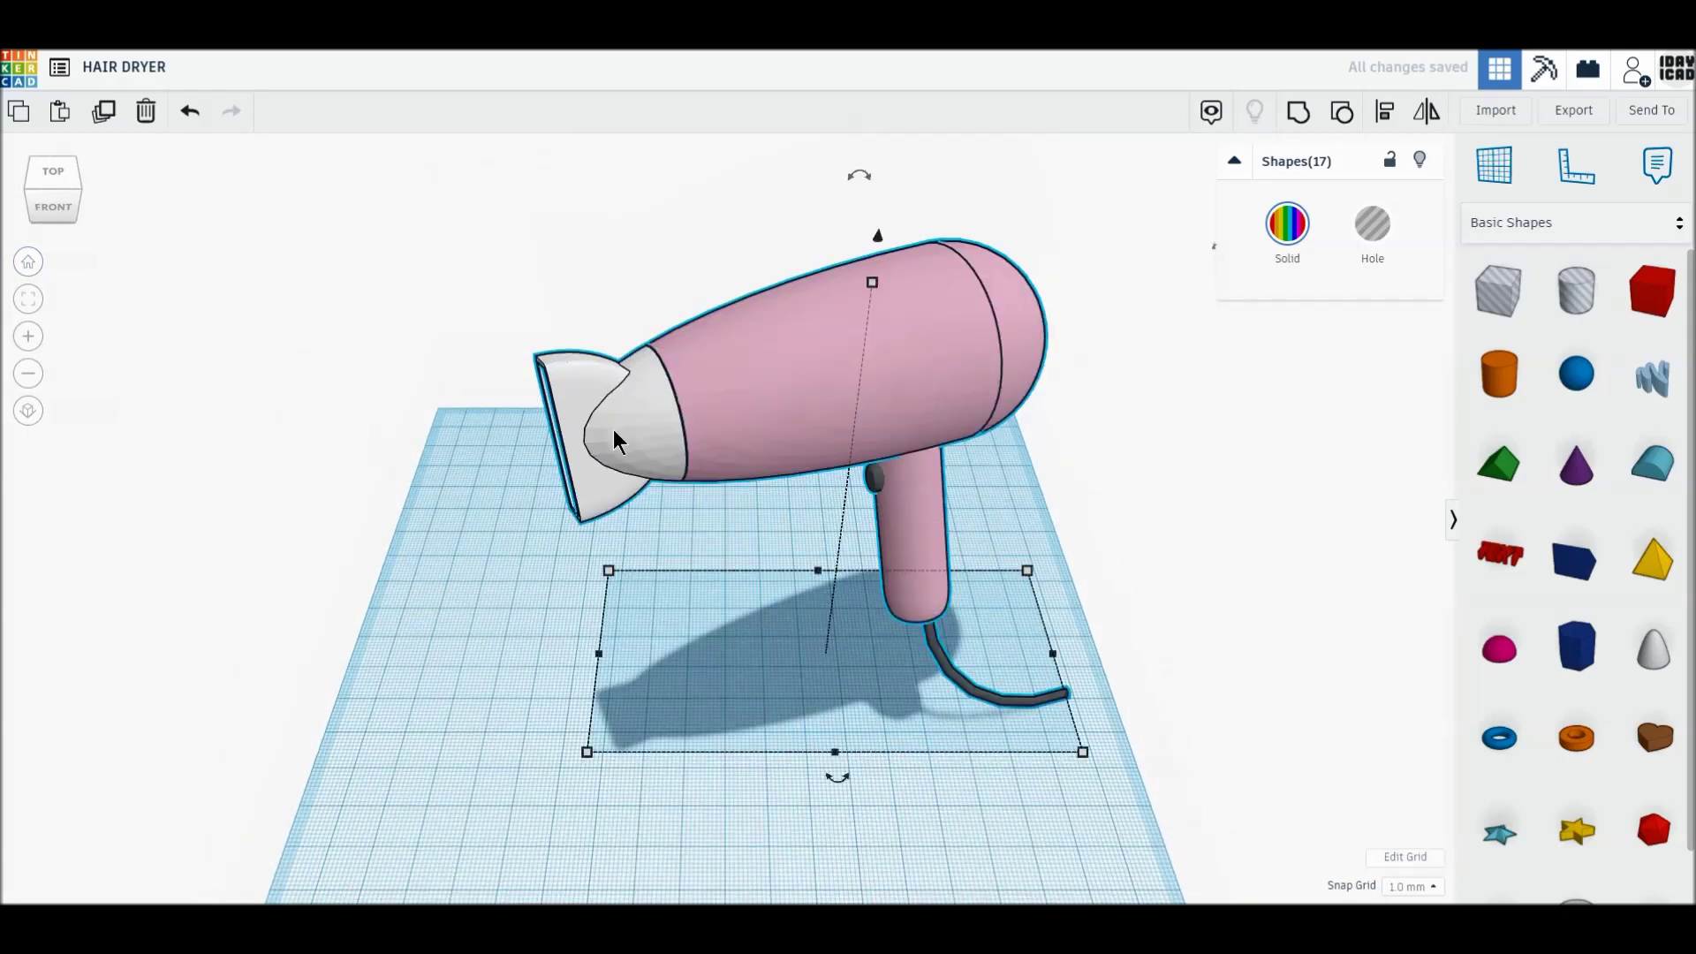
mouse_move(765, 432)
mouse_down()
mouse_move(676, 513)
mouse_move(677, 492)
mouse_up()
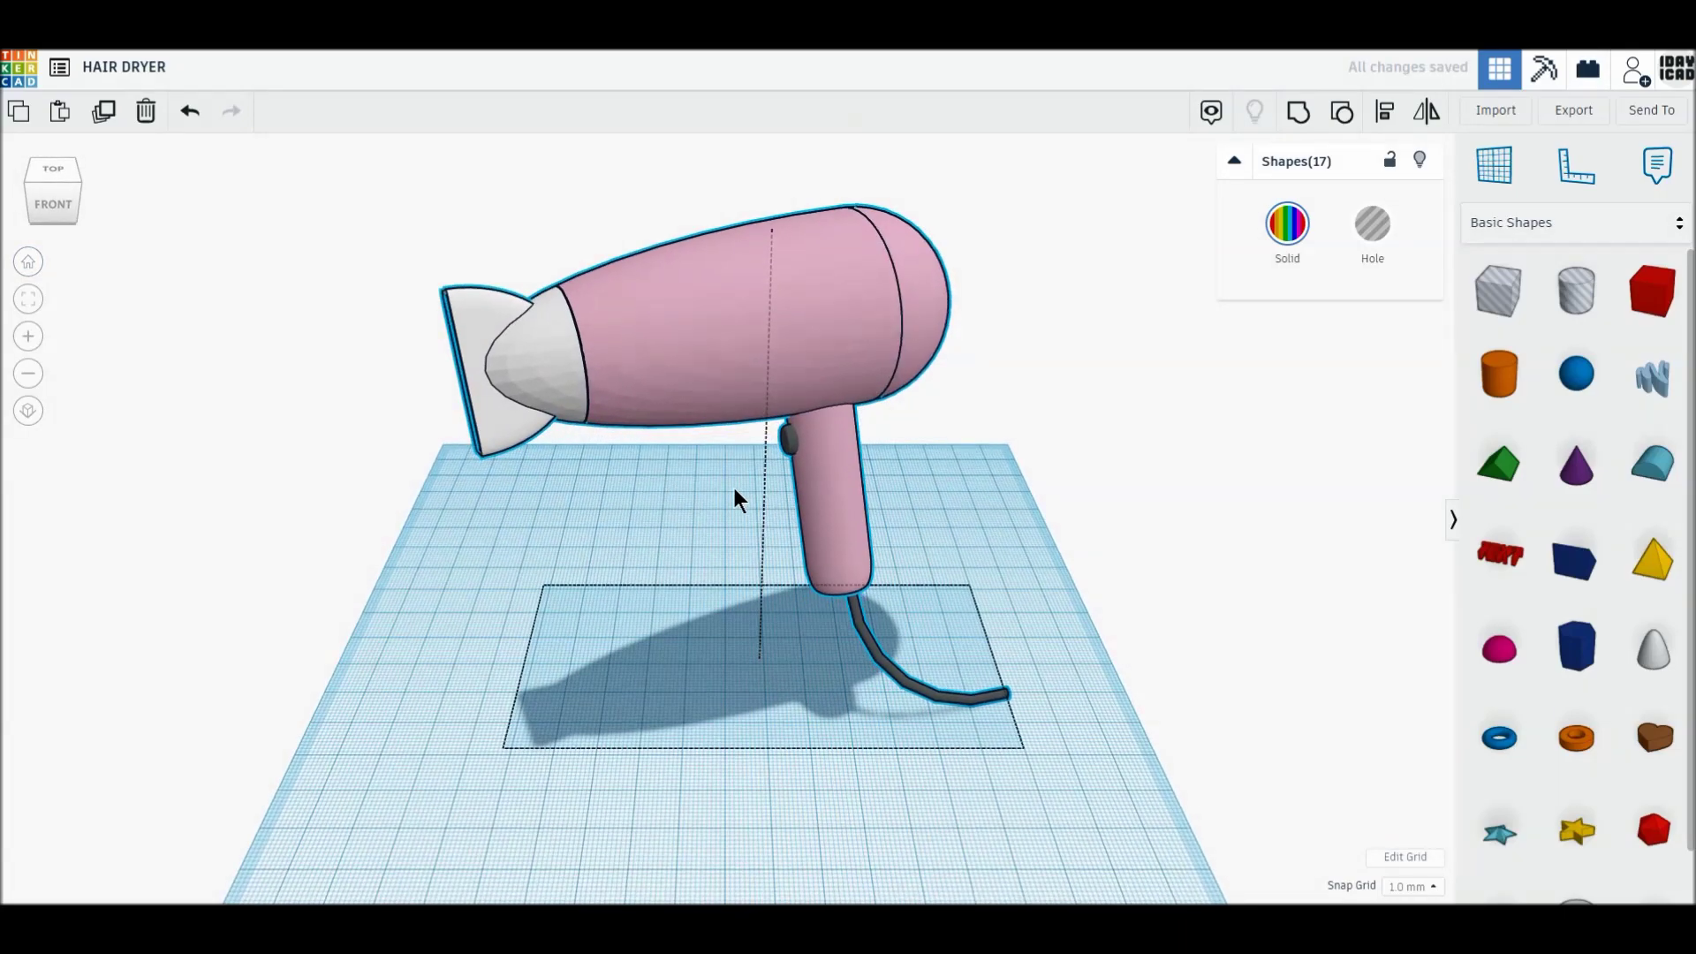
Group the hair dryer into one shape using Hole, then Solid with Multicolor, keeping its original colours
click(782, 376)
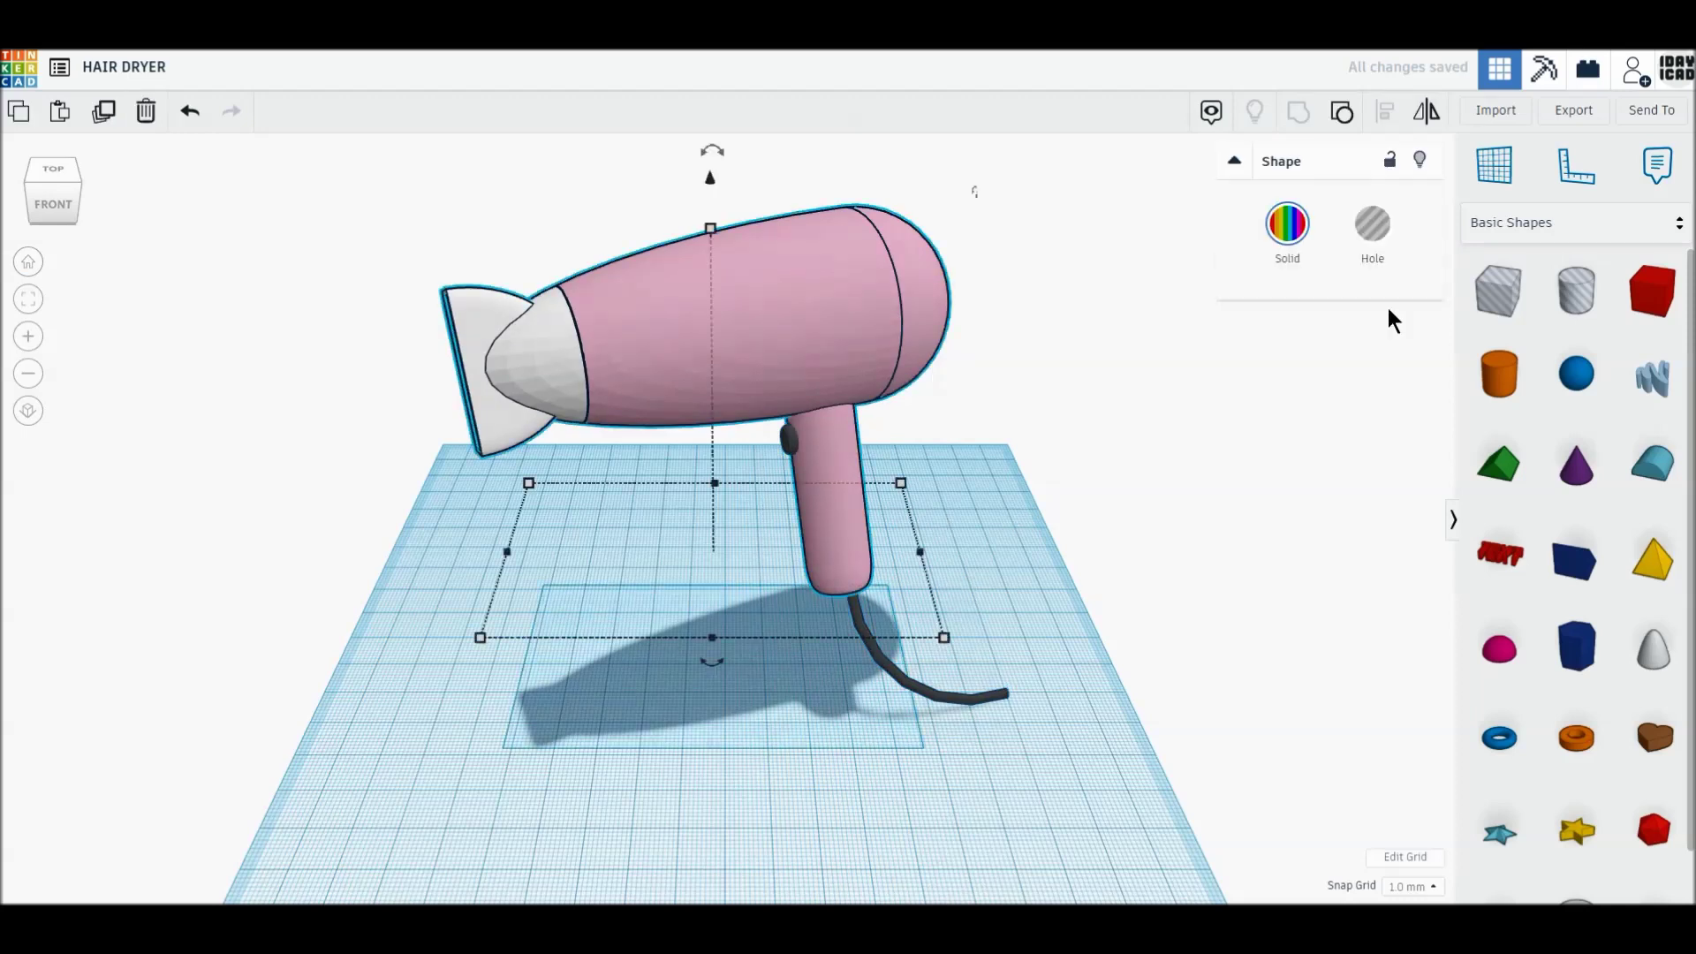
click(1386, 241)
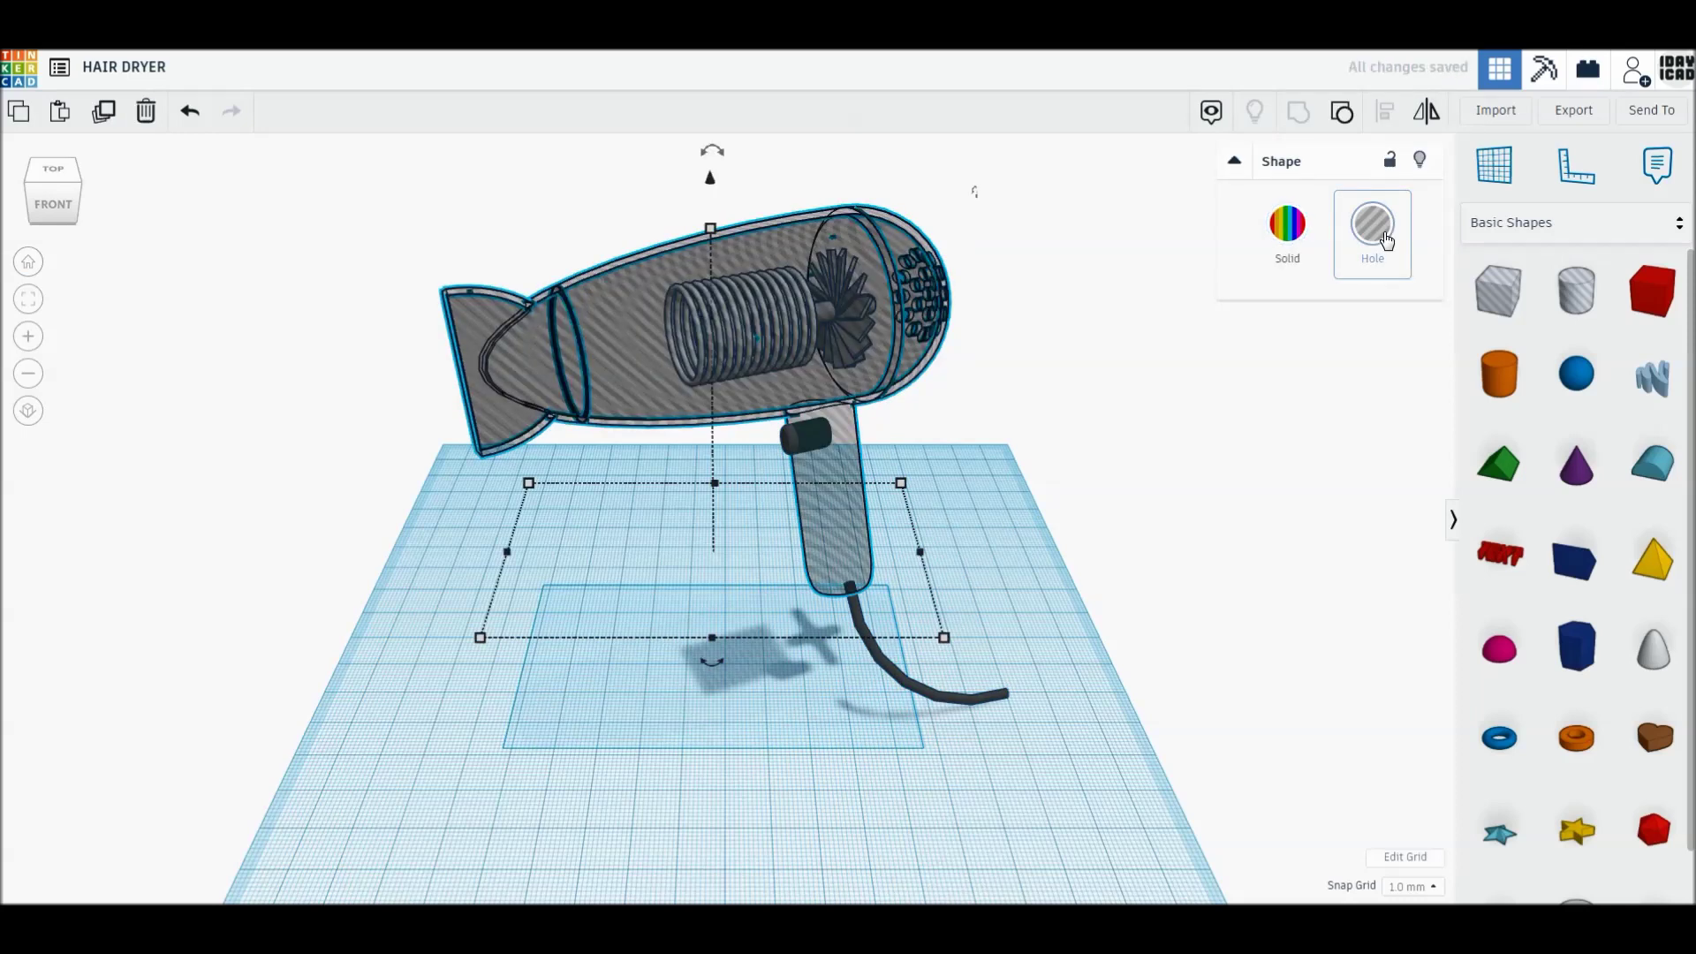
click(1297, 240)
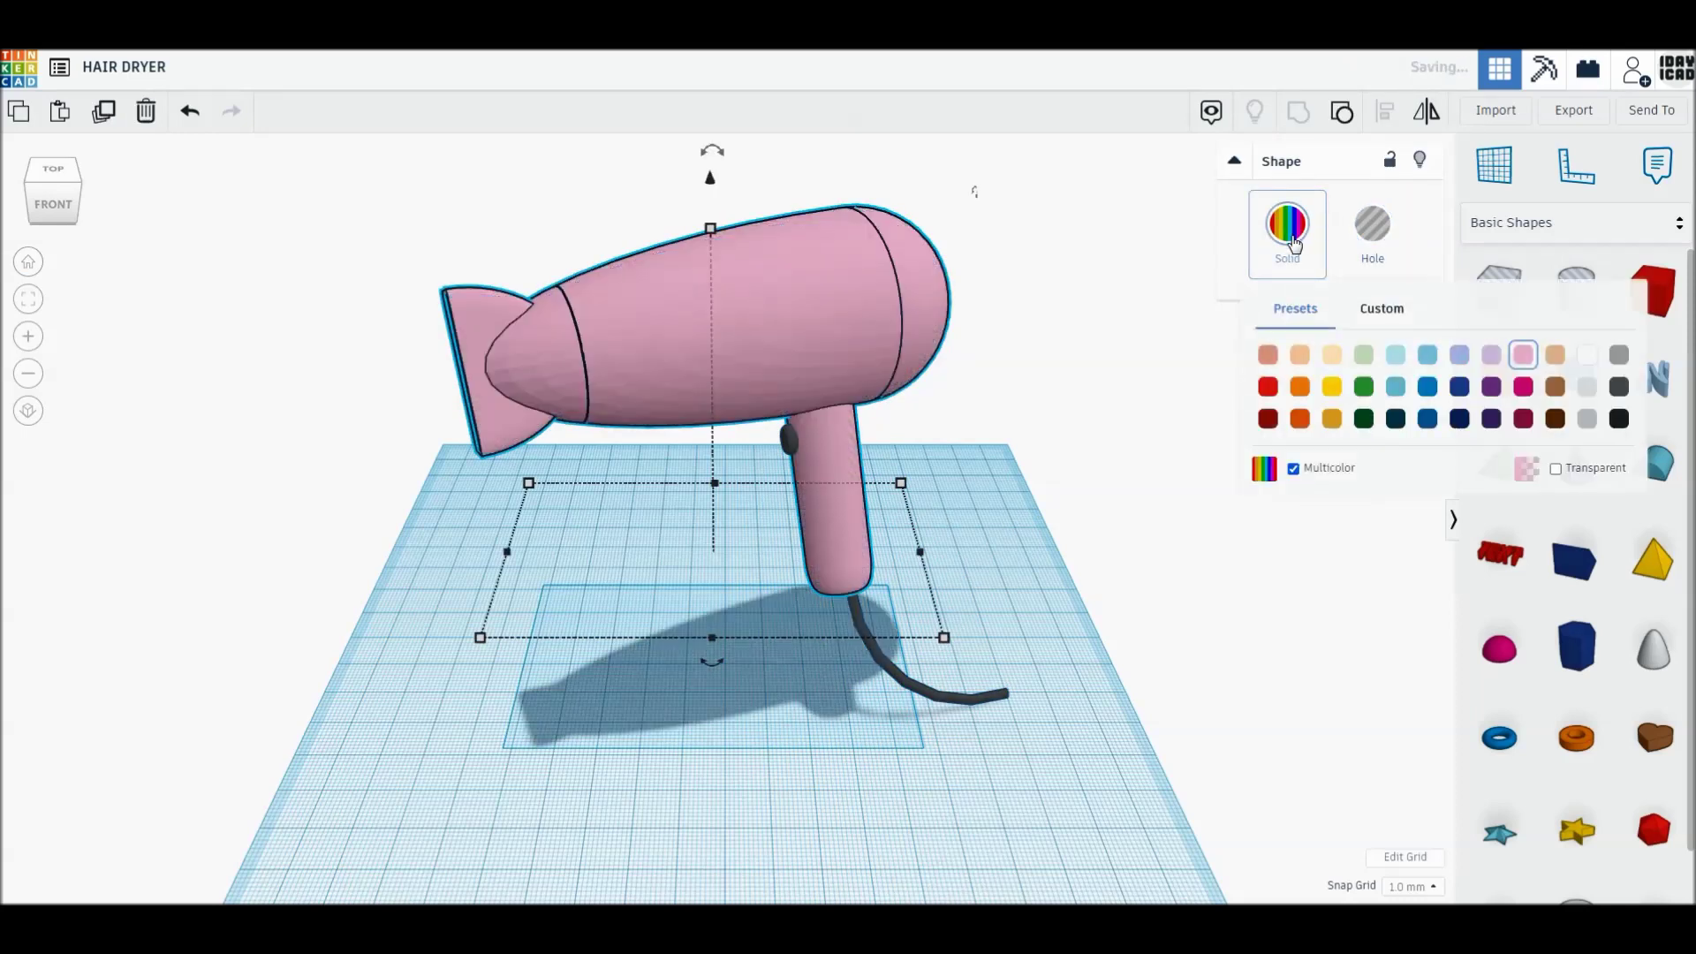
click(1292, 468)
click(951, 549)
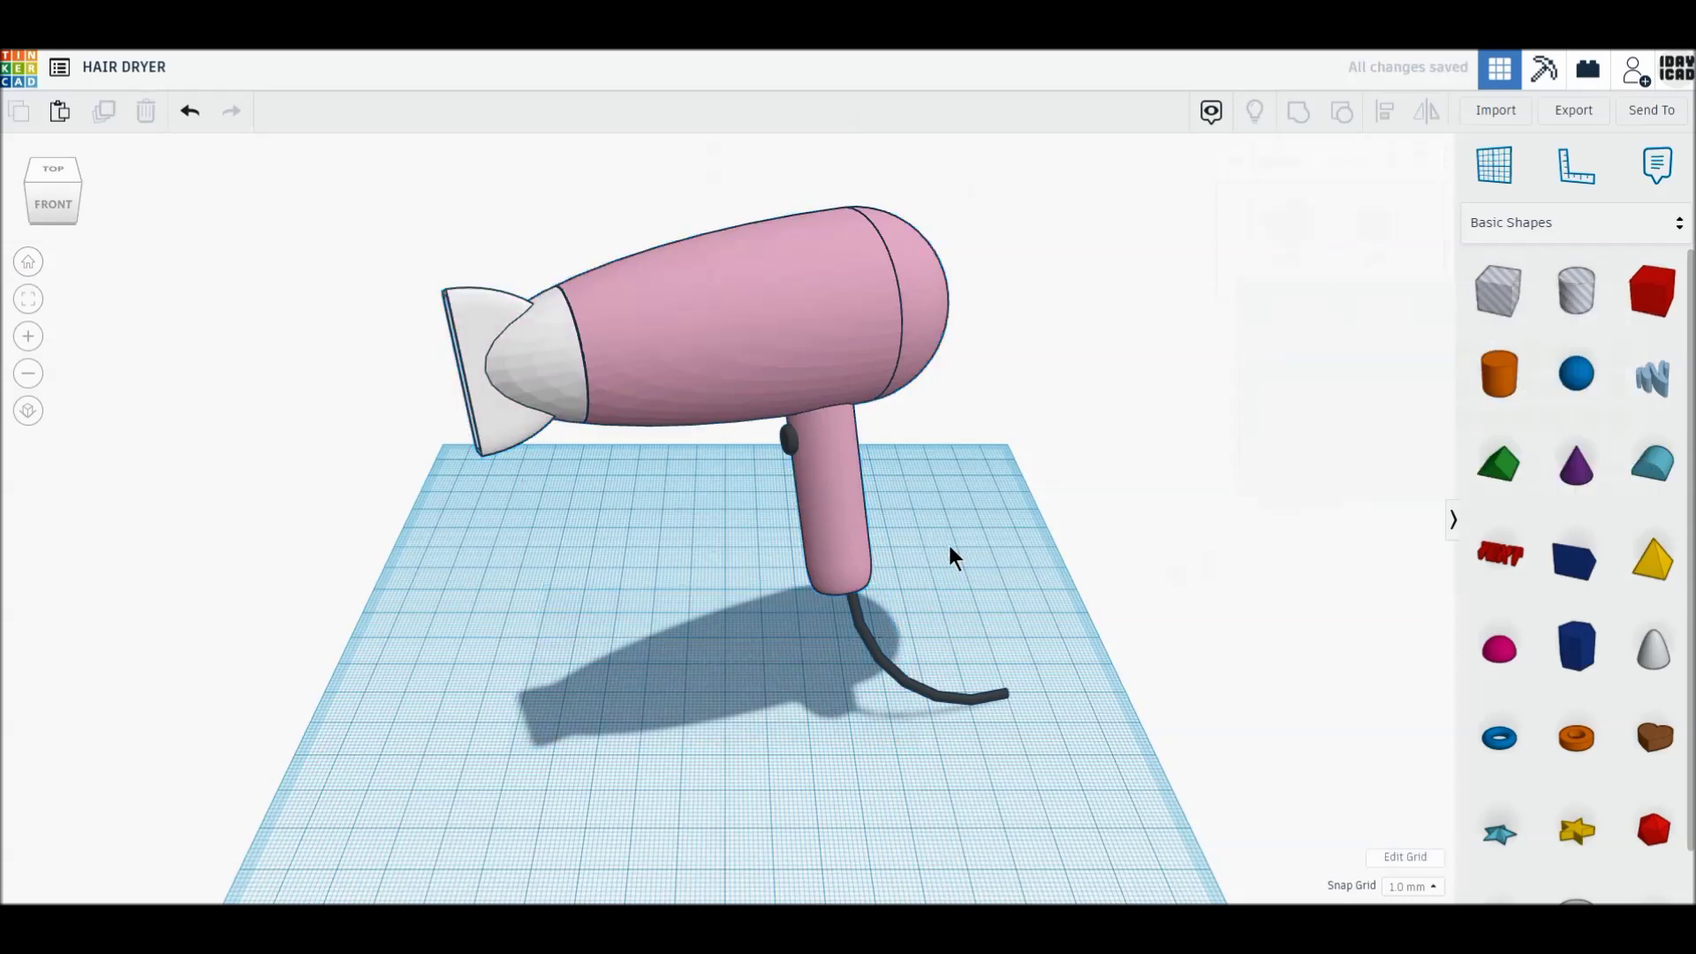
right_drag(695, 594, 700, 642)
scroll(701, 640, down, 1)
scroll(701, 640, up, 2)
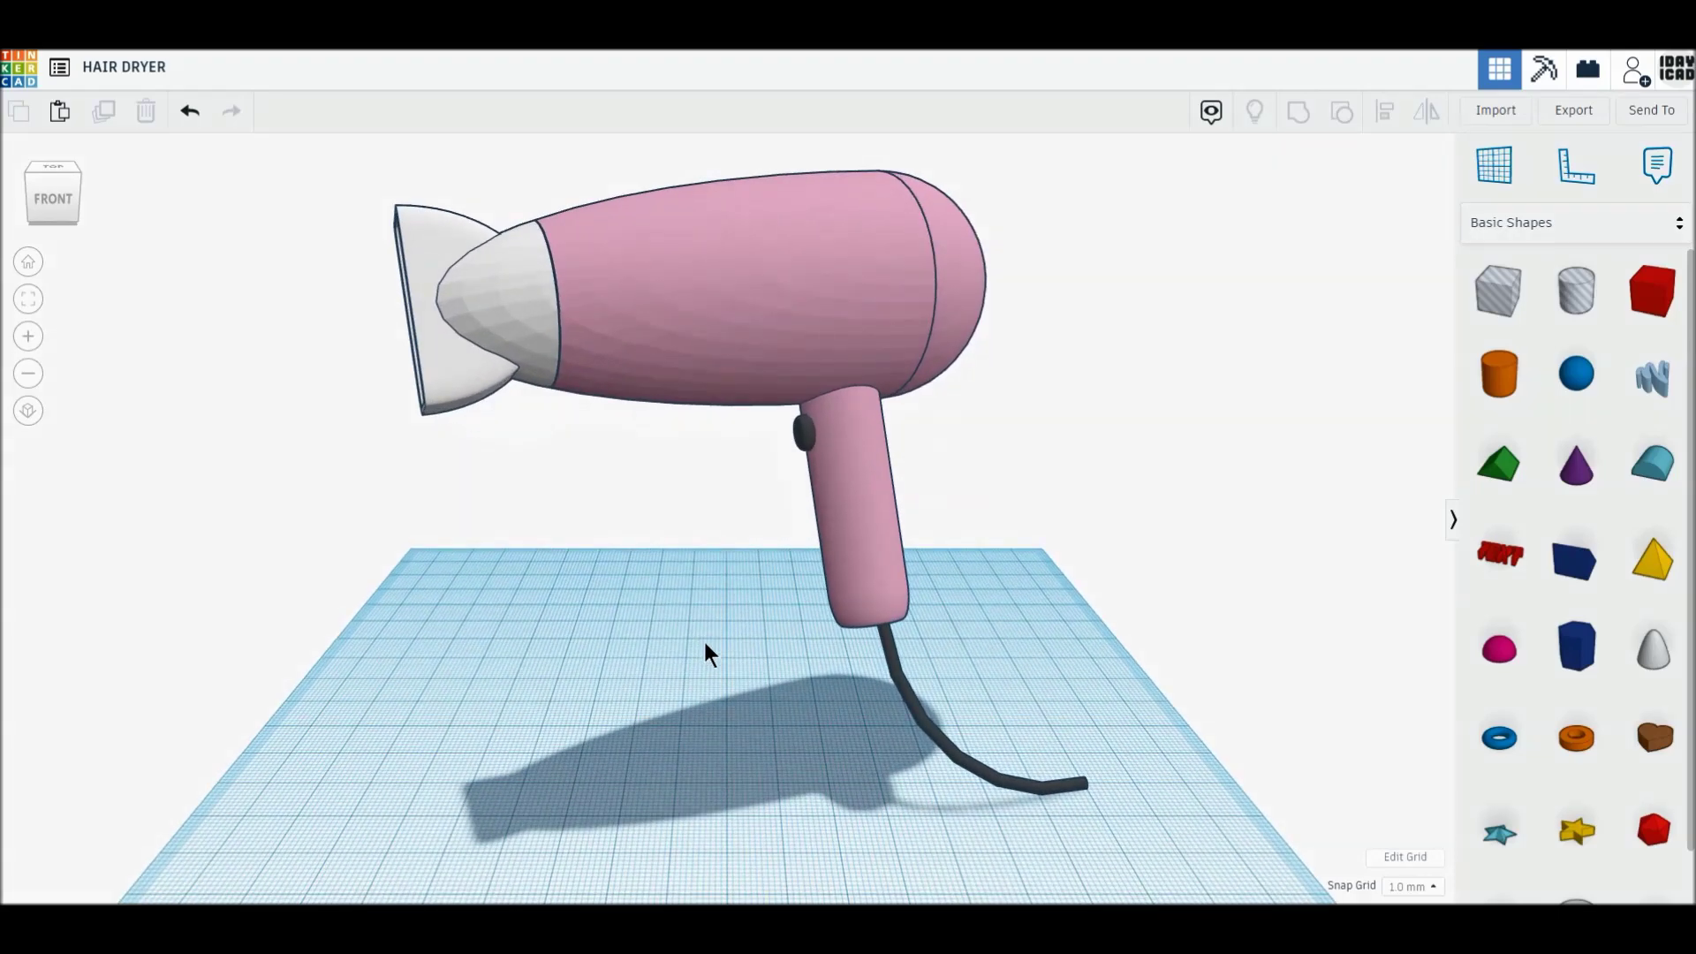
right_drag(703, 639, 703, 643)
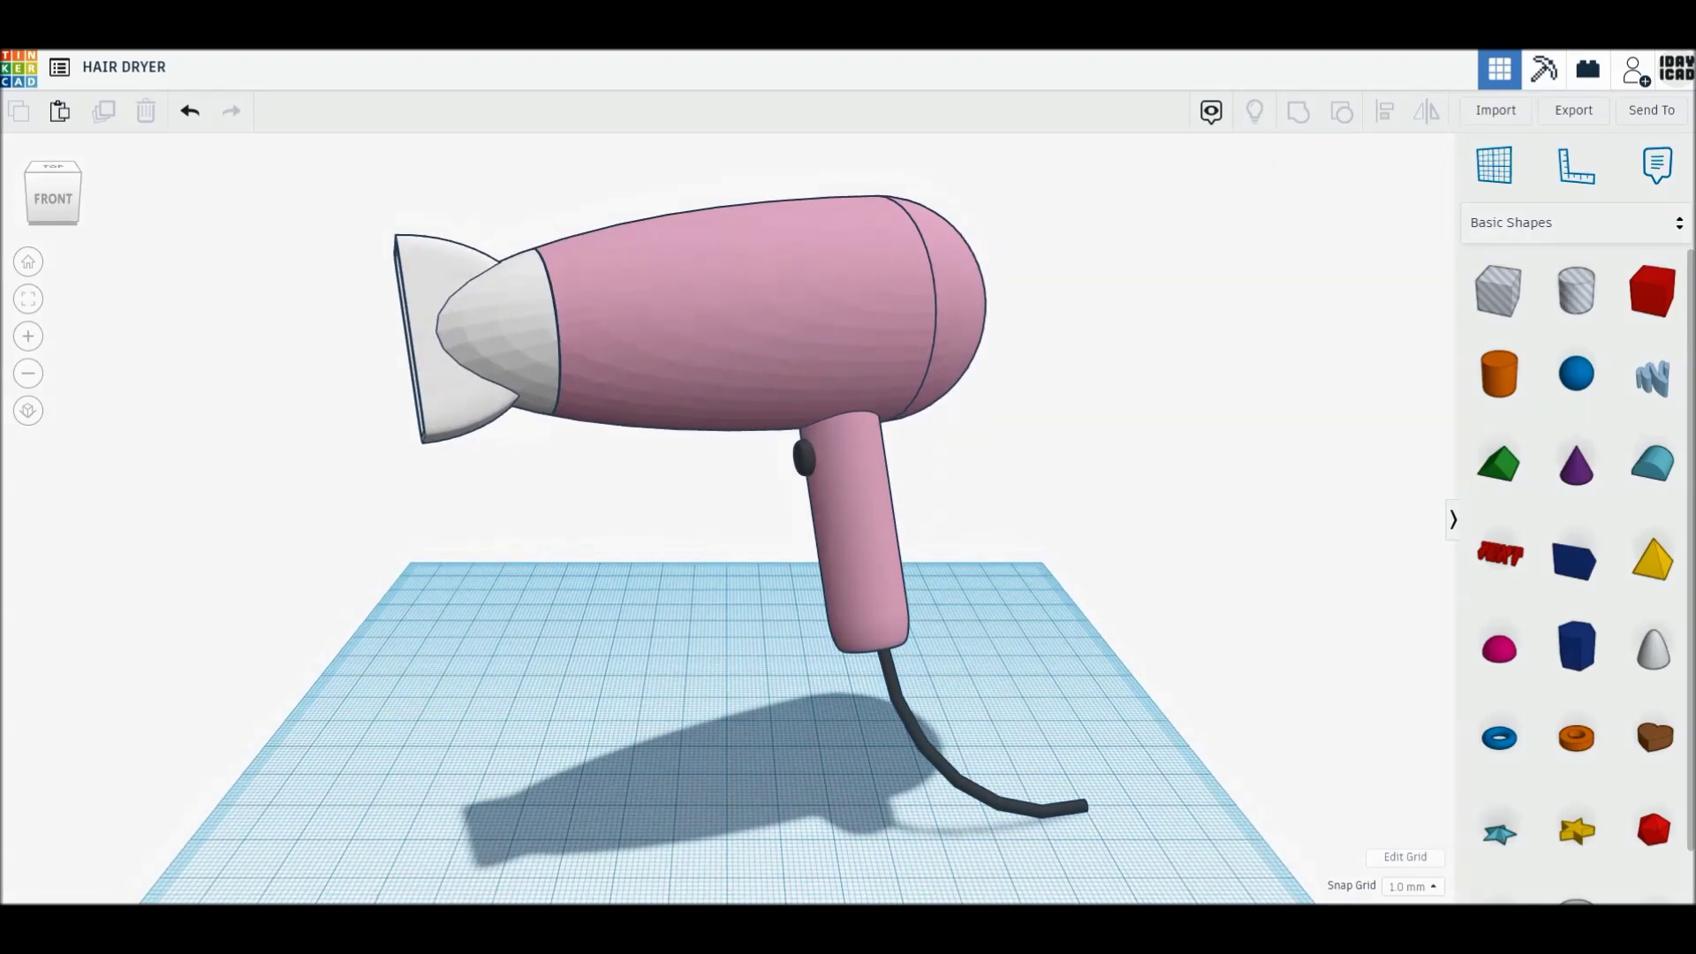